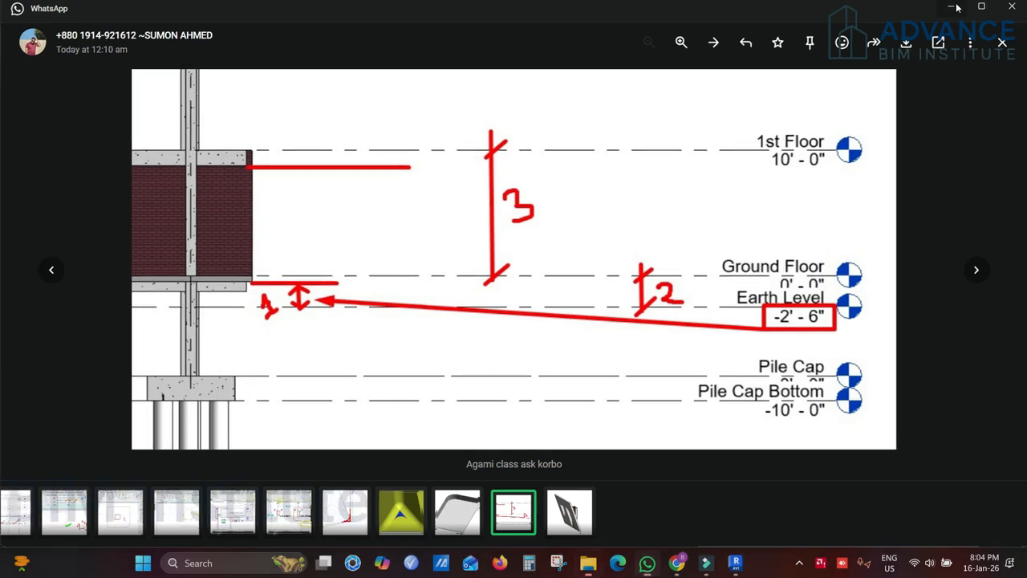
Switch to Revit, where the Material Browser is open on the Concrete, Column material
left_click(589, 563)
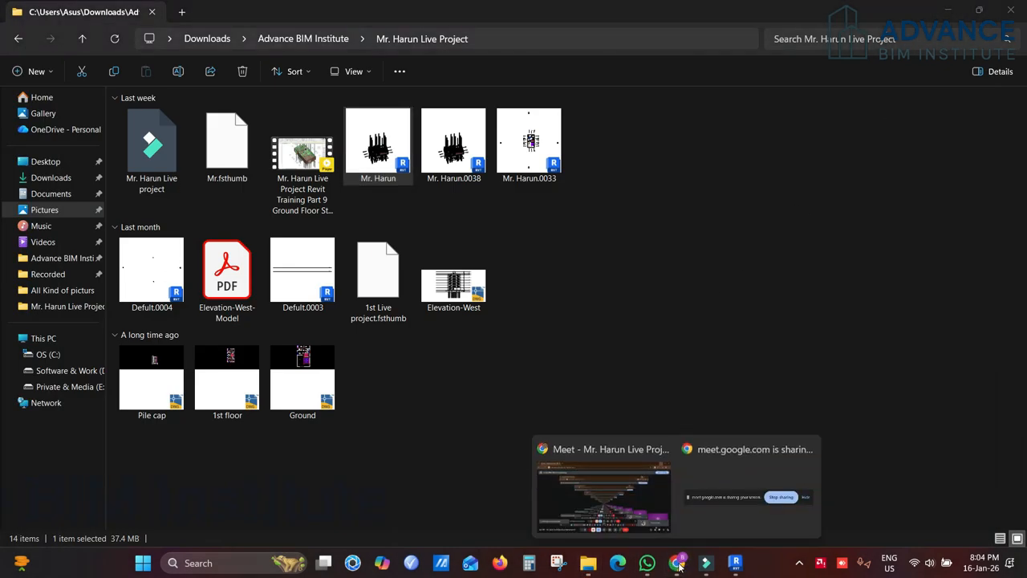
left_click(736, 562)
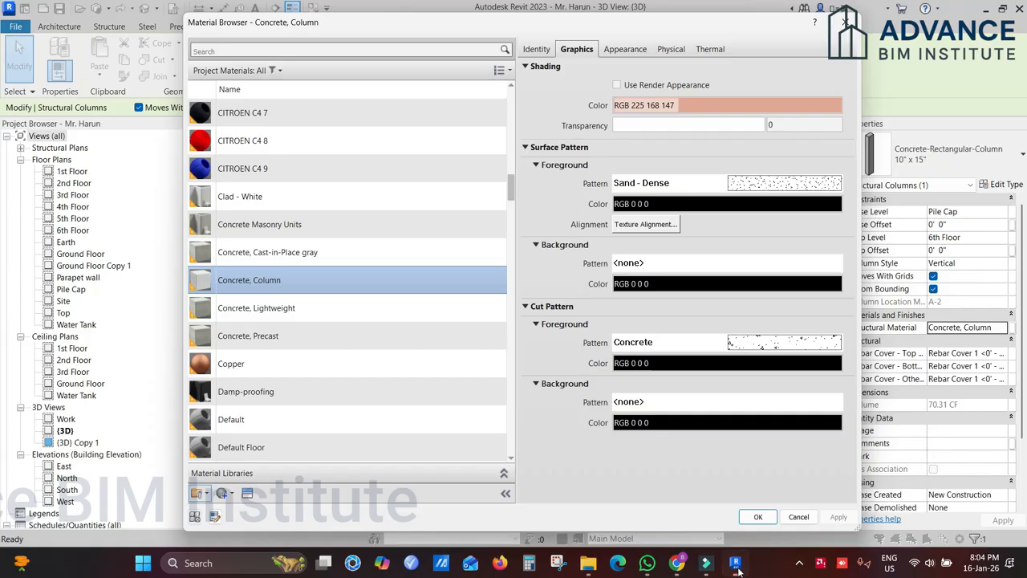
left_click(783, 104)
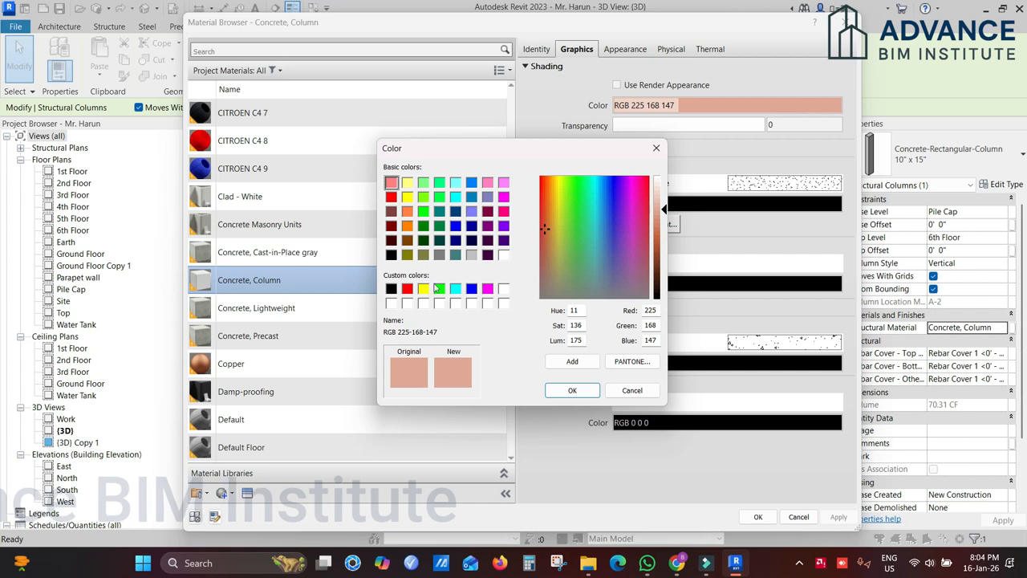
left_click(503, 290)
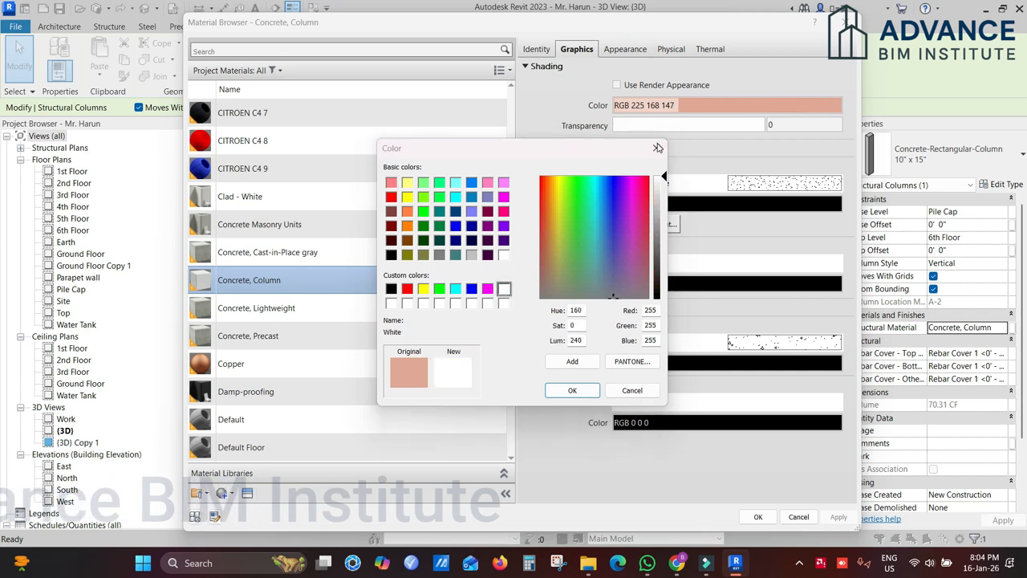
left_click(657, 148)
Make the Concrete, Column material's shading use its render appearance, accept the change and deselect the column
left_click(624, 49)
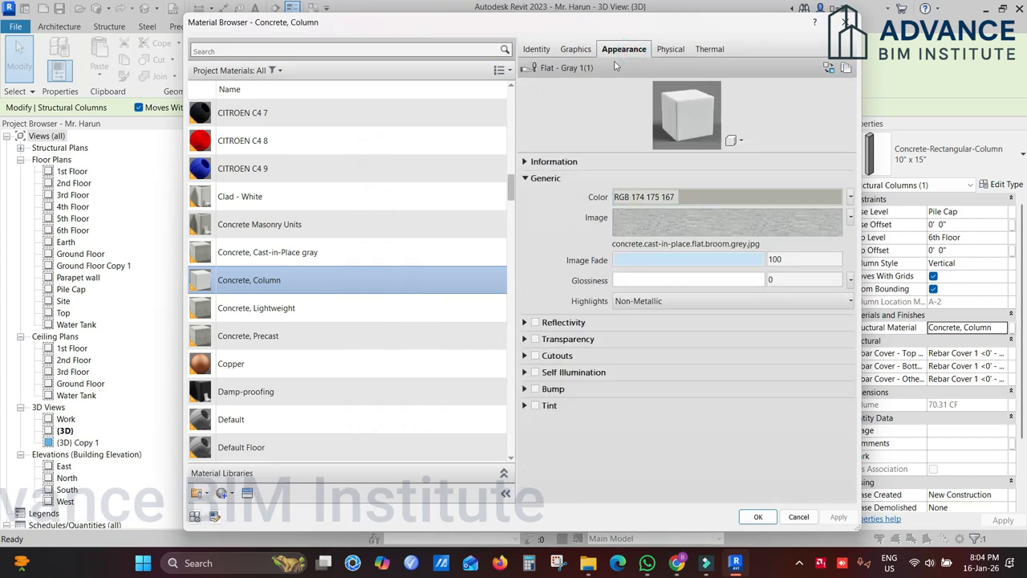
left_click(576, 49)
left_click(616, 85)
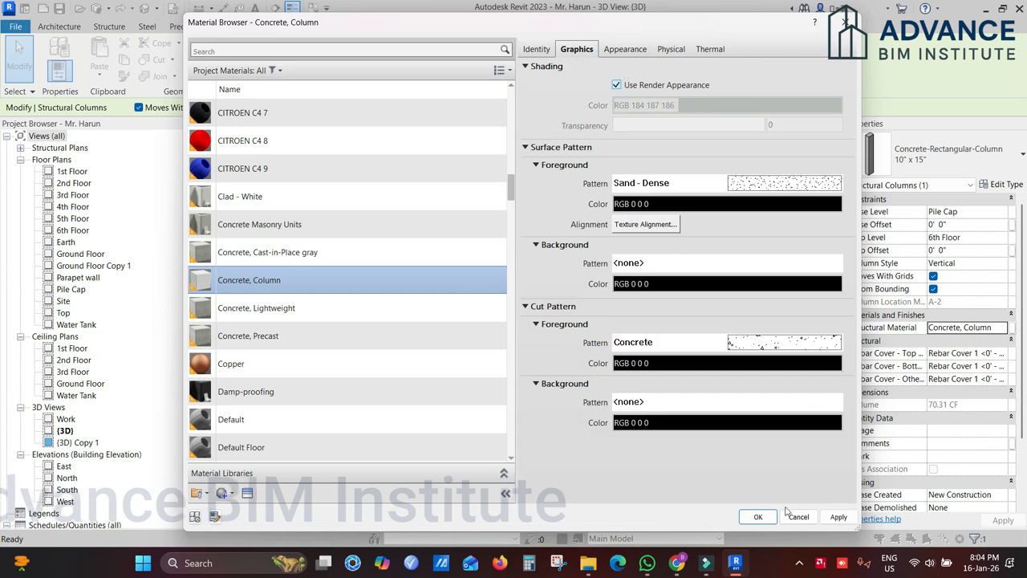
left_click(758, 516)
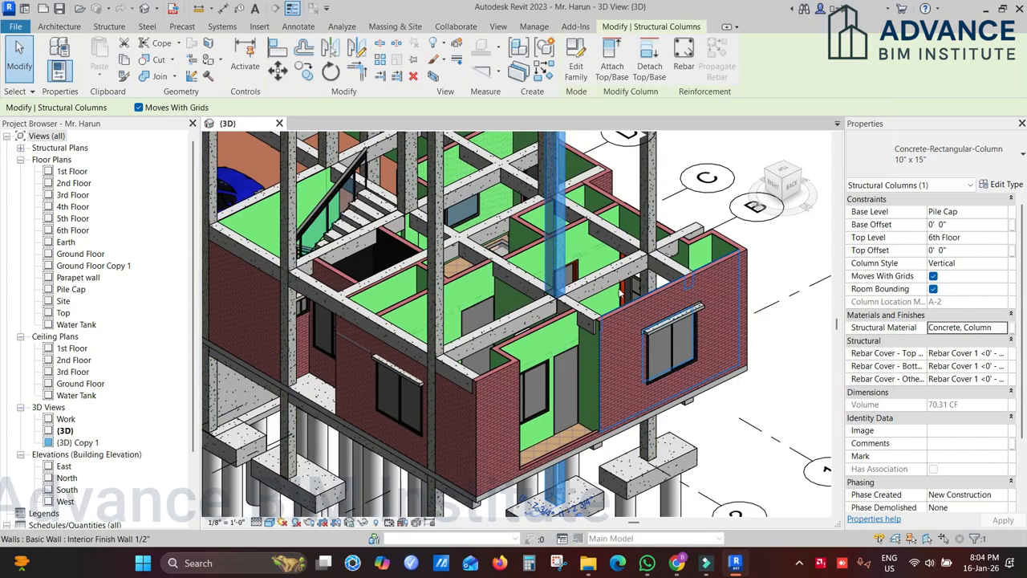
middle_click_drag(634, 422, 665, 370)
left_click(761, 399)
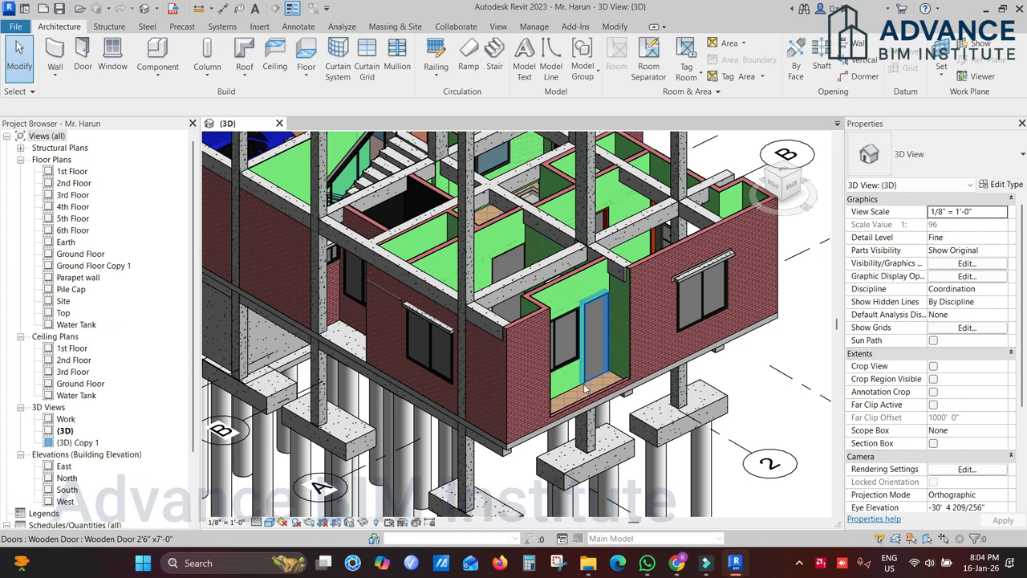
Open the 1st Floor plan view from the floor plans
scroll(586, 390, "up", 3)
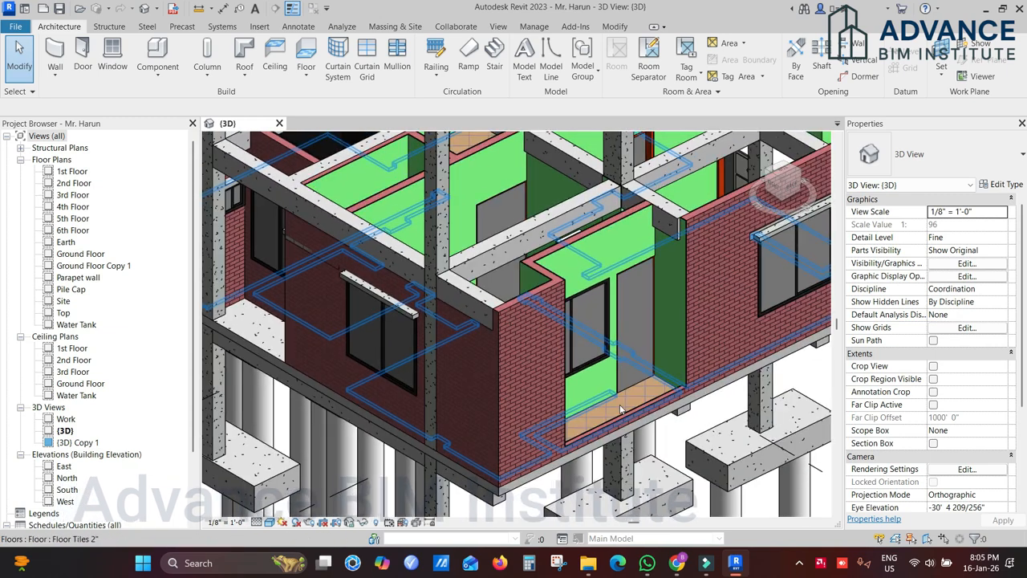
scroll(620, 409, "down", 5)
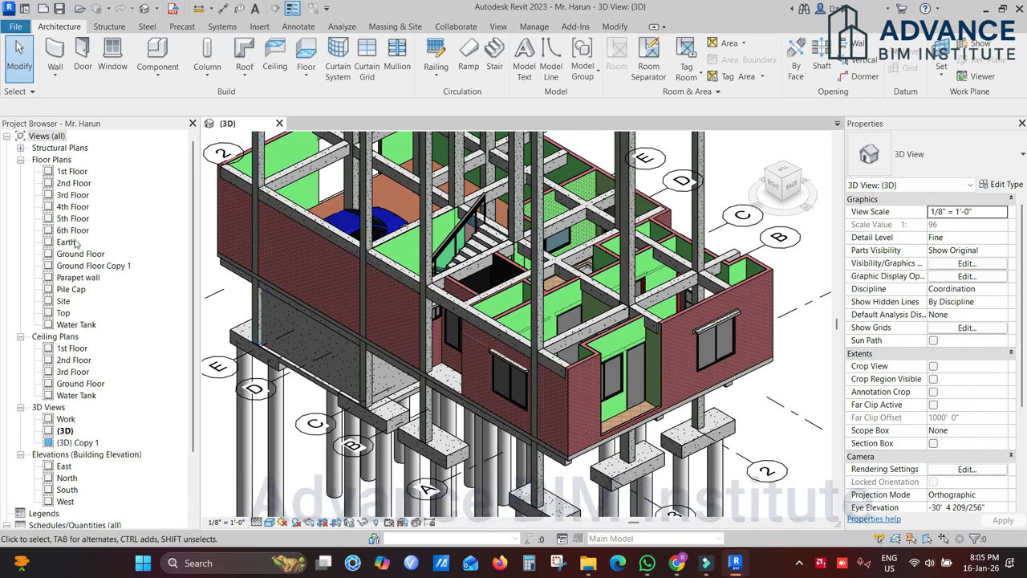
left_click(72, 172)
left_click(79, 171)
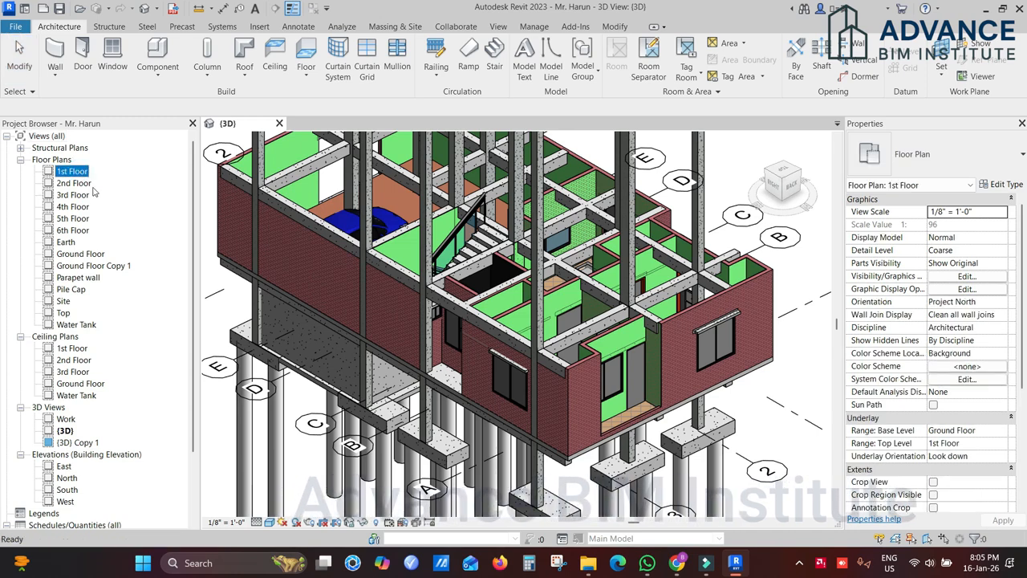
left_click(118, 174)
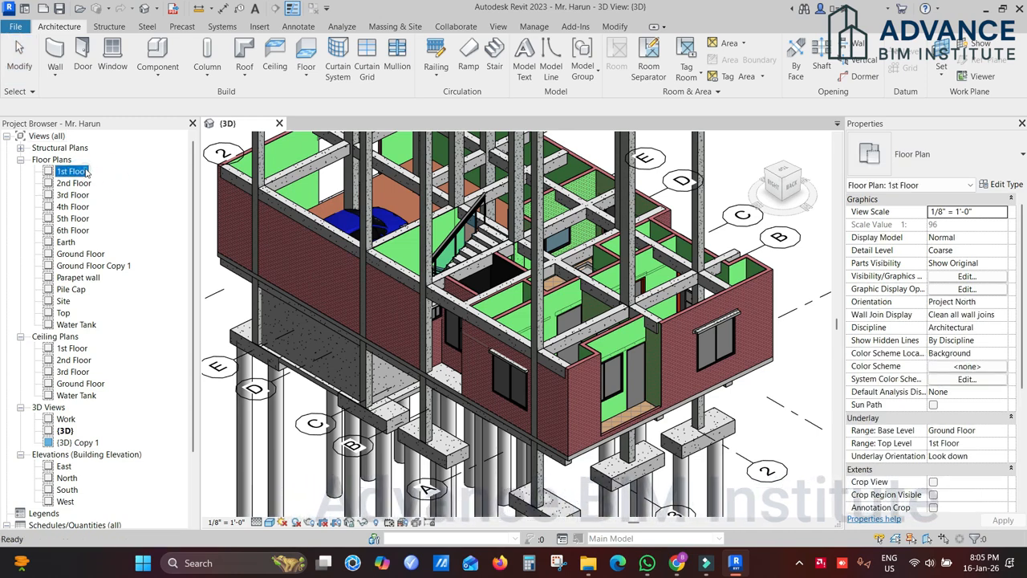
double_click(87, 172)
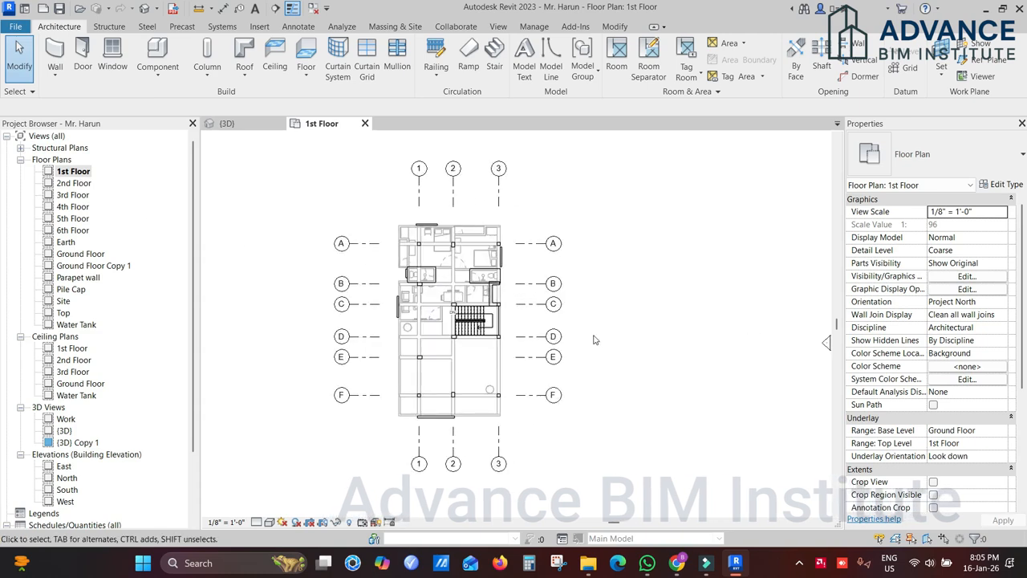
scroll(498, 299, "up", 3)
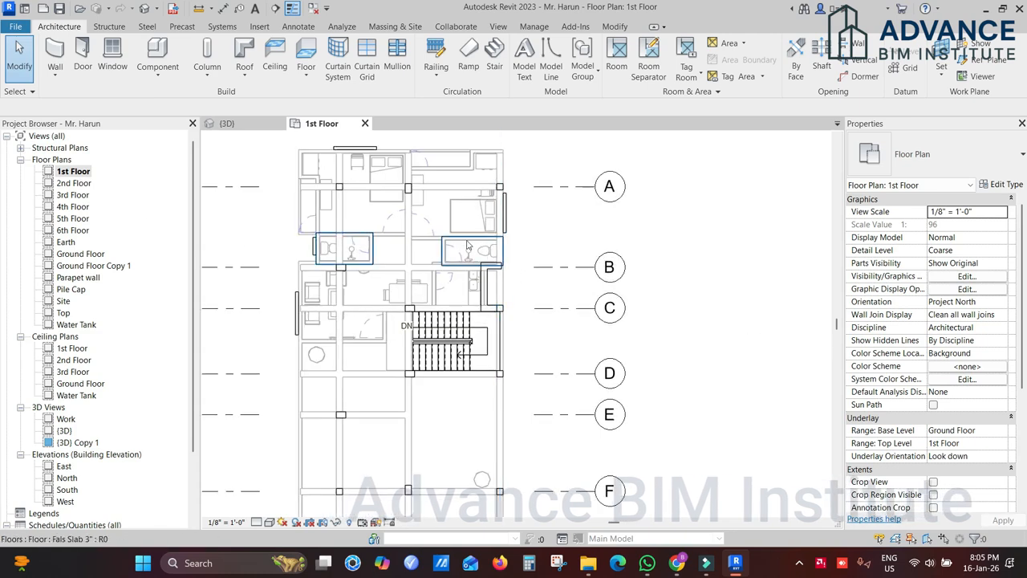
Start placing a Lintel 5" x 5" structural beam with its reference level set to 1st Floor
left_click(109, 27)
left_click(52, 53)
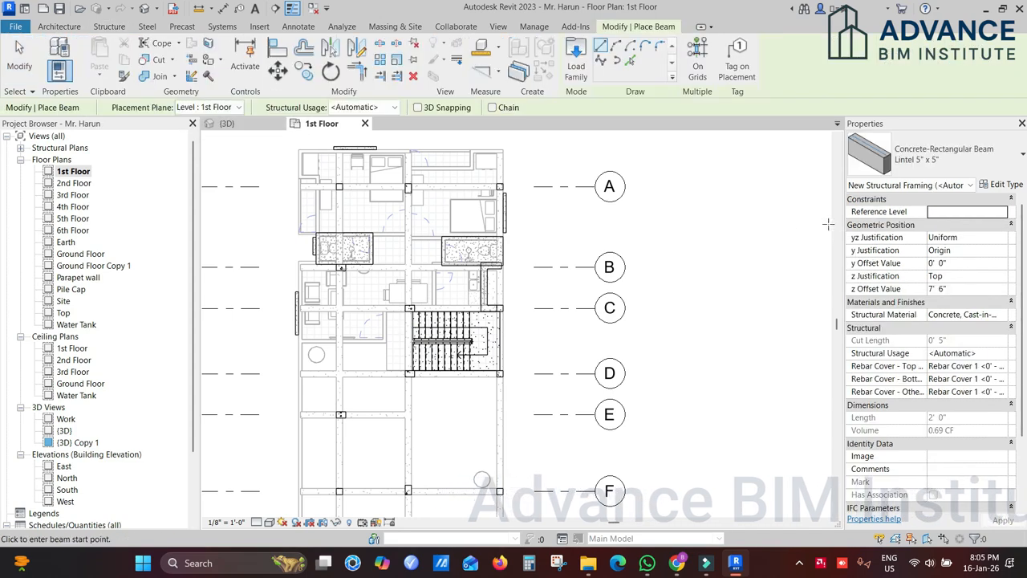
scroll(984, 376, "down", 2)
scroll(981, 366, "up", 2)
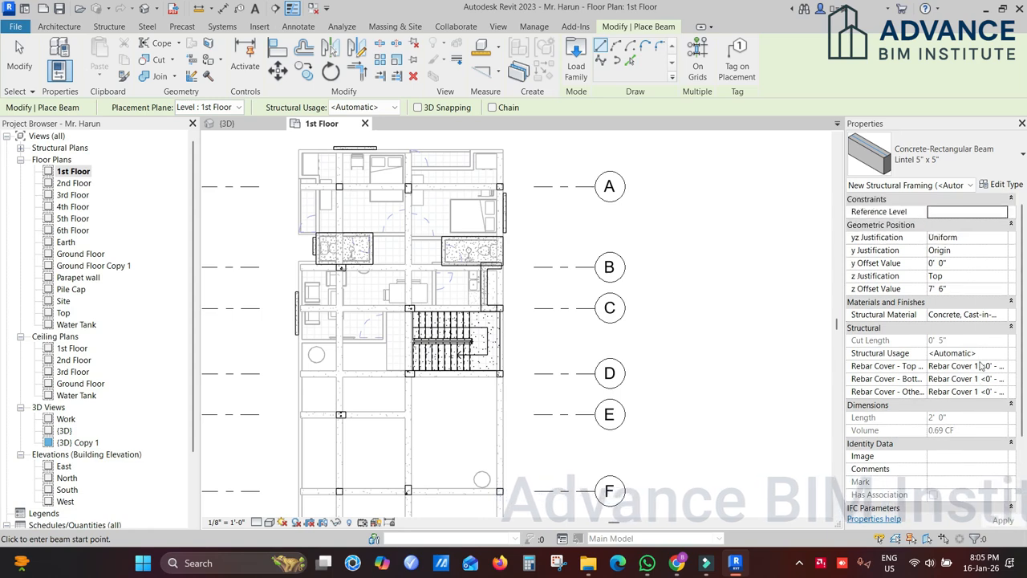
left_click(1003, 212)
scroll(961, 267, "down", 2)
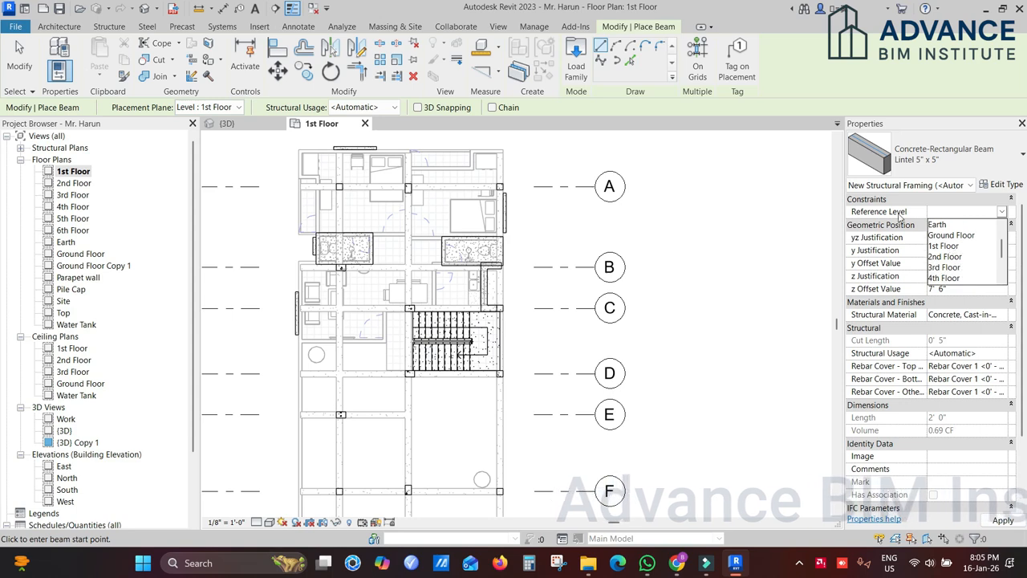
left_click(944, 245)
Draw a vertical lintel beam about 16' 6" long between grids 2 and 3, check its properties and delete it
middle_click_drag(473, 301, 604, 204)
left_click(585, 327)
left_click(586, 452)
scroll(582, 347, "up", 4)
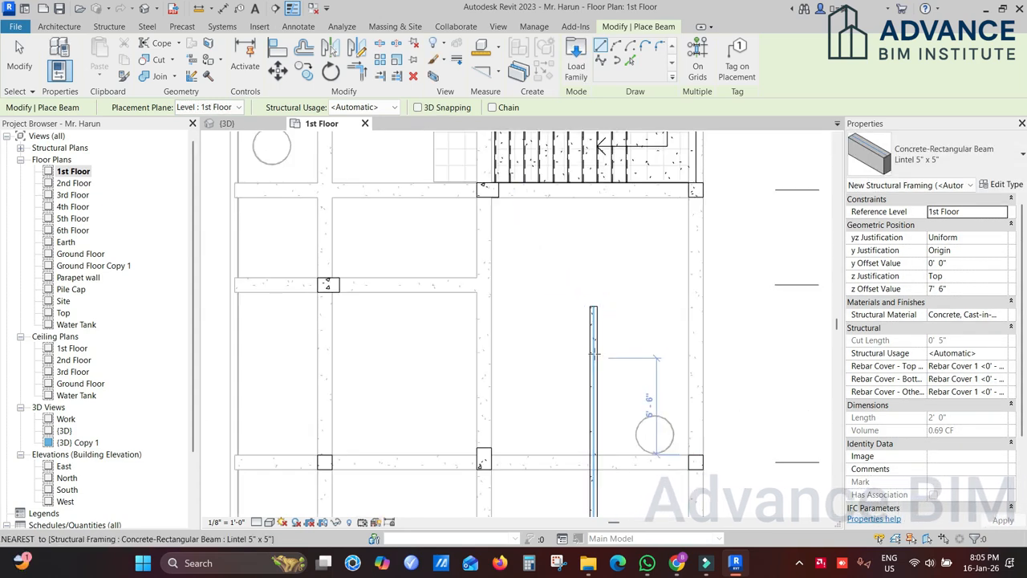
key("Escape")
key("Escape")
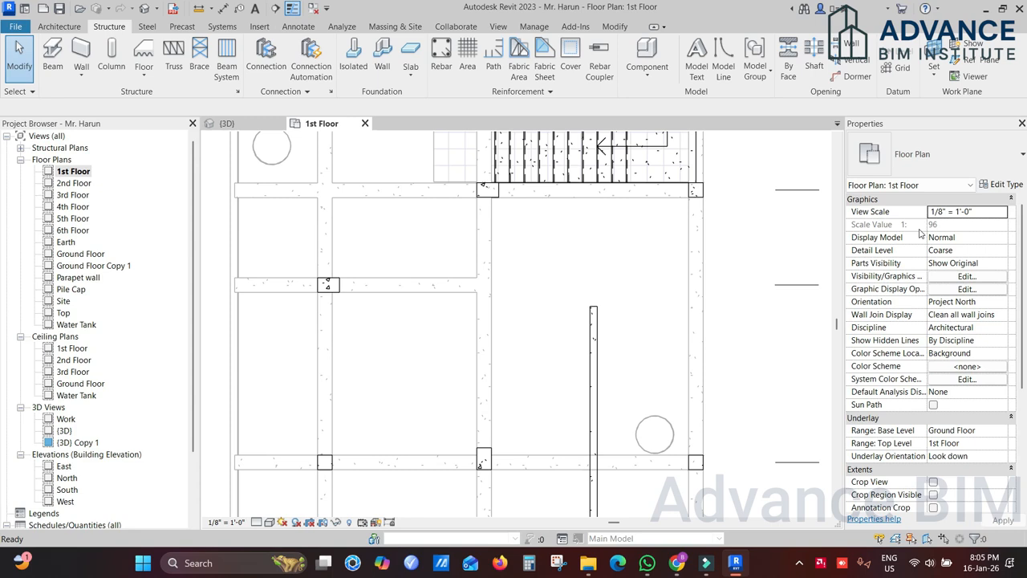
left_click(592, 361)
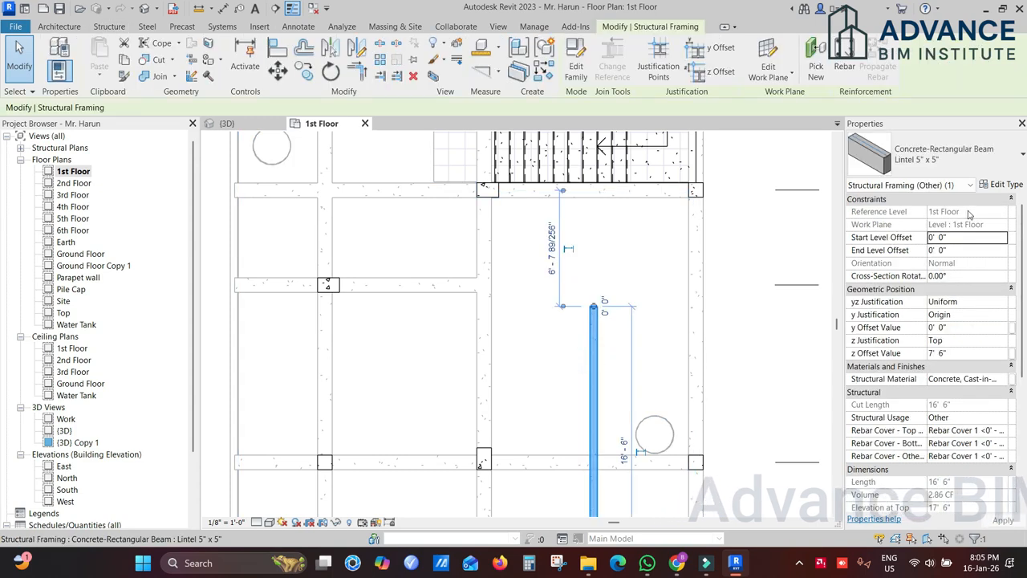
key("Escape")
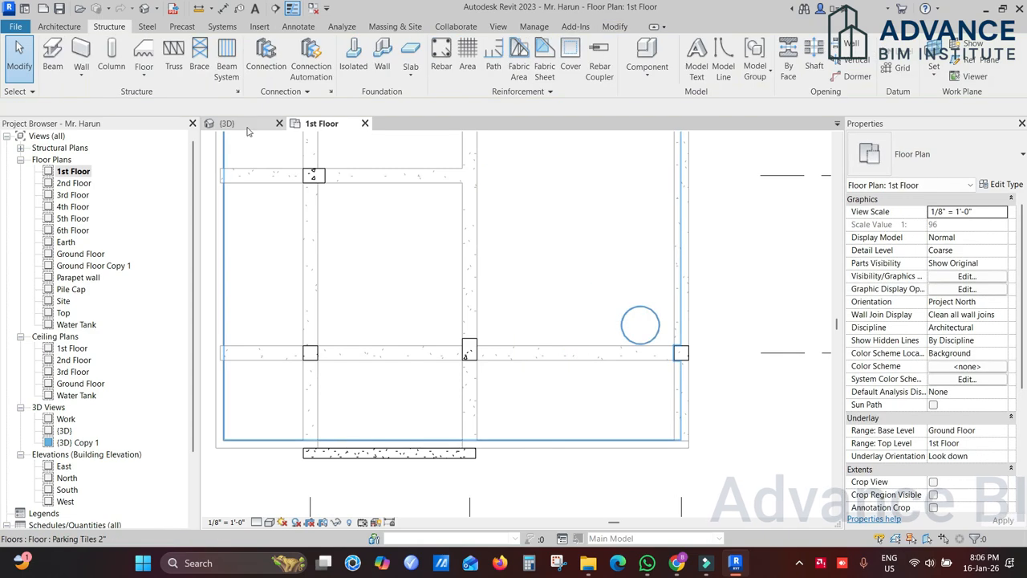
Examine the reference levels and offsets of the short corner beams at the wall's base and top in the 3D view
key("ctrl+Tab")
scroll(549, 403, "up", 4)
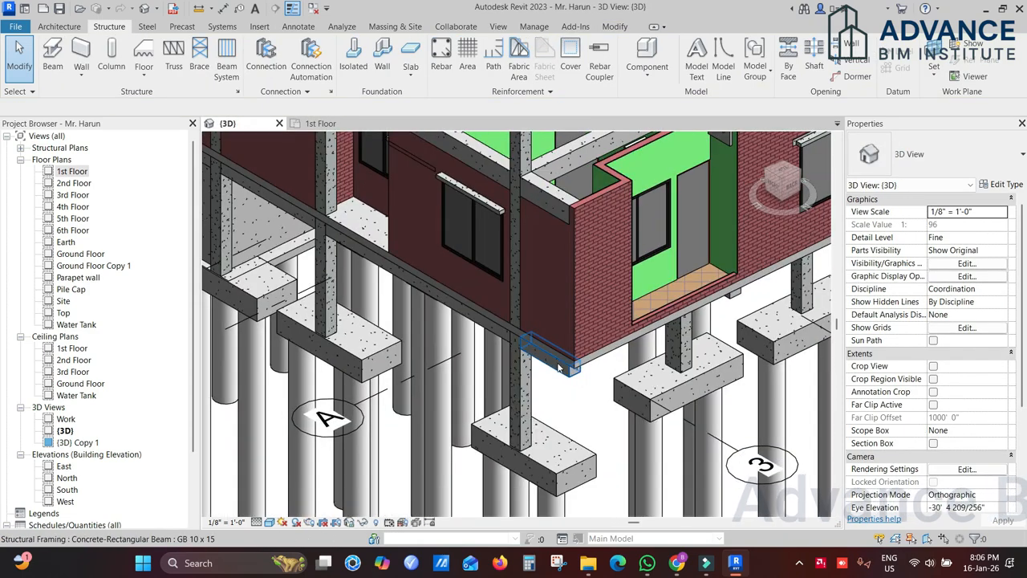
left_click(559, 369)
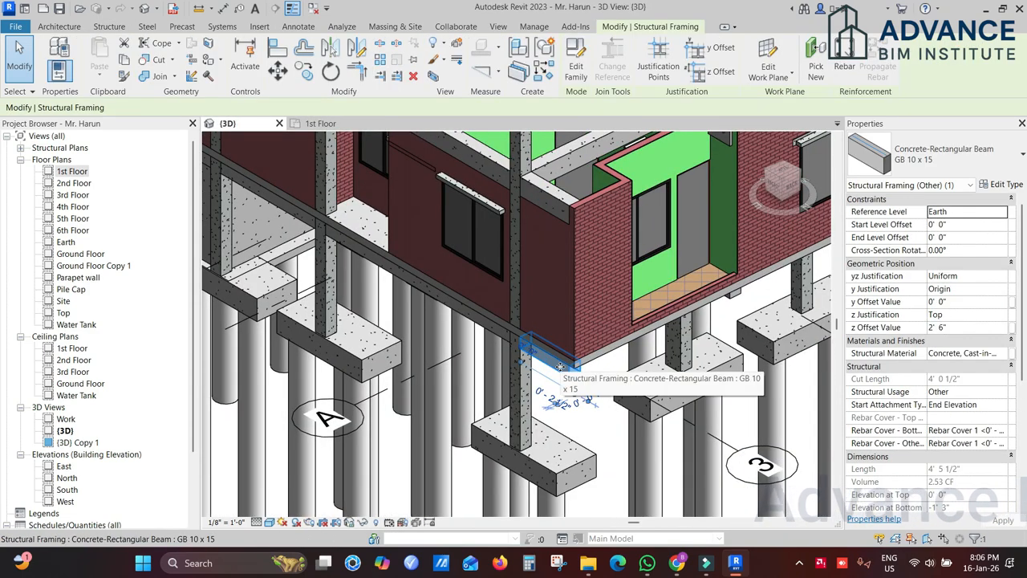
middle_click_drag(570, 300, 577, 345)
left_click(559, 233)
middle_click_drag(697, 318, 698, 320)
scroll(697, 324, "down", 3)
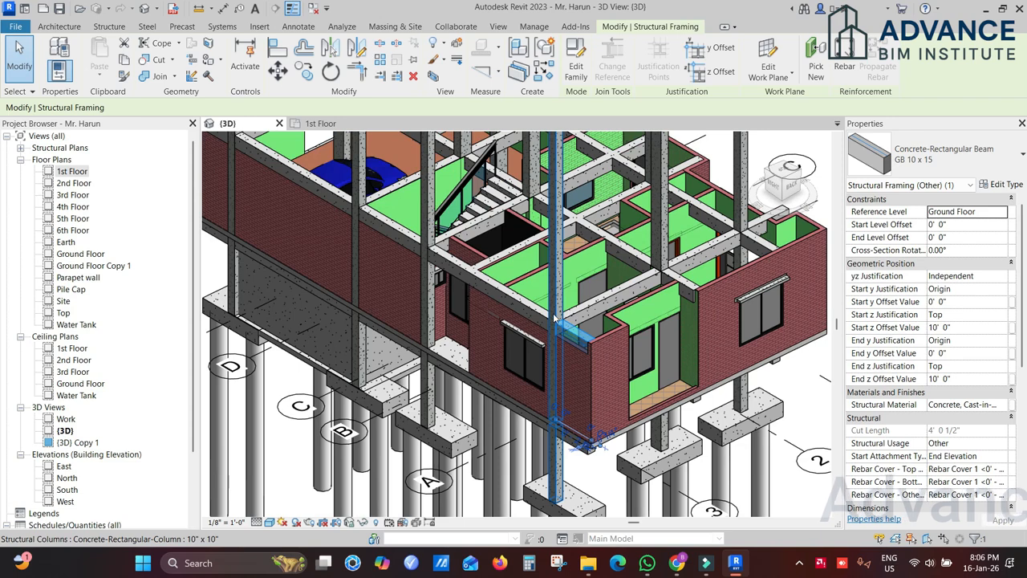
Copy the GB 10 x 15 beam above the side window wall, paste it aligned to the 1st Floor level and remove the copy
scroll(514, 326, "up", 1)
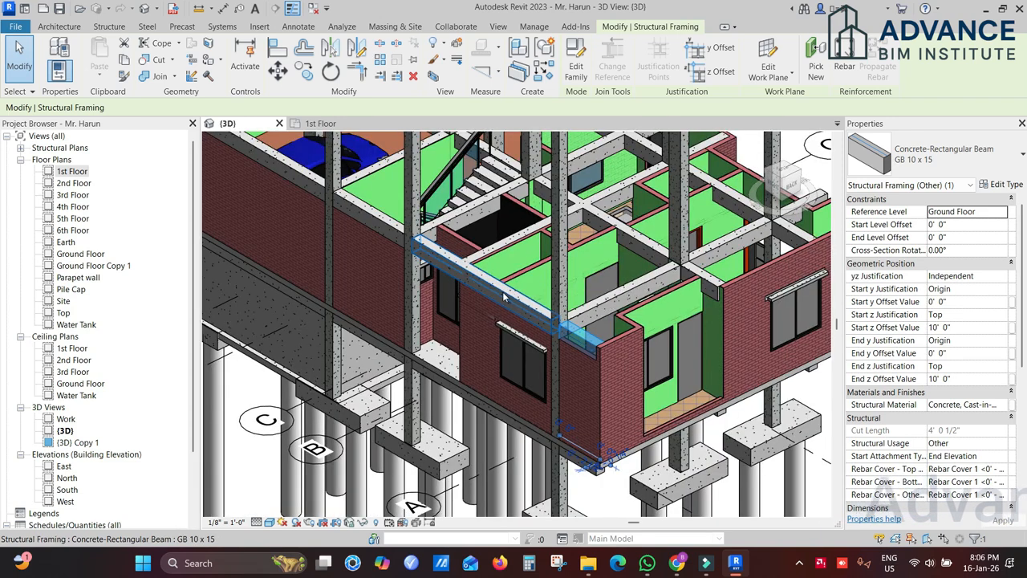
scroll(504, 297, "down", 1)
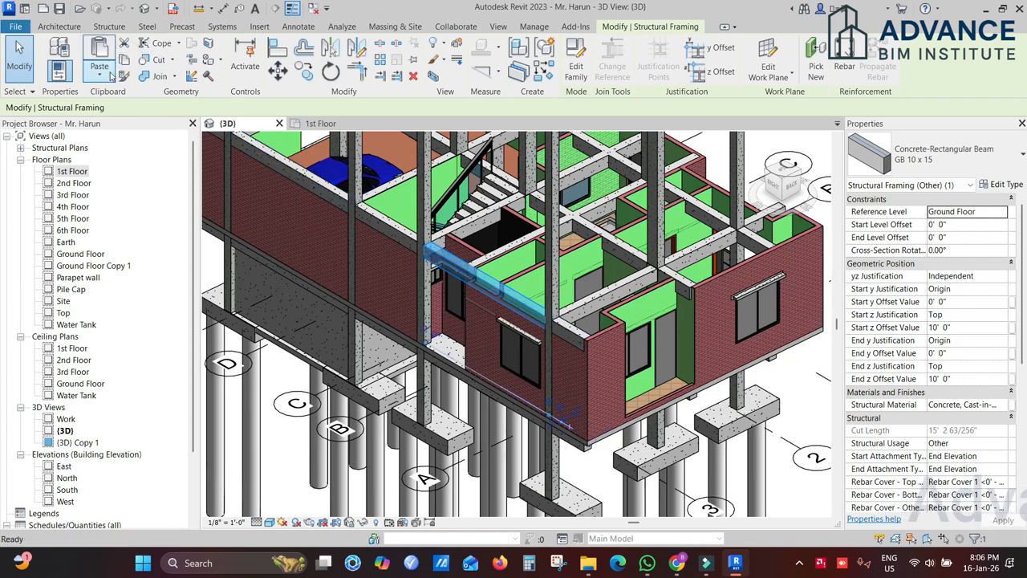
left_click(112, 74)
left_click(132, 122)
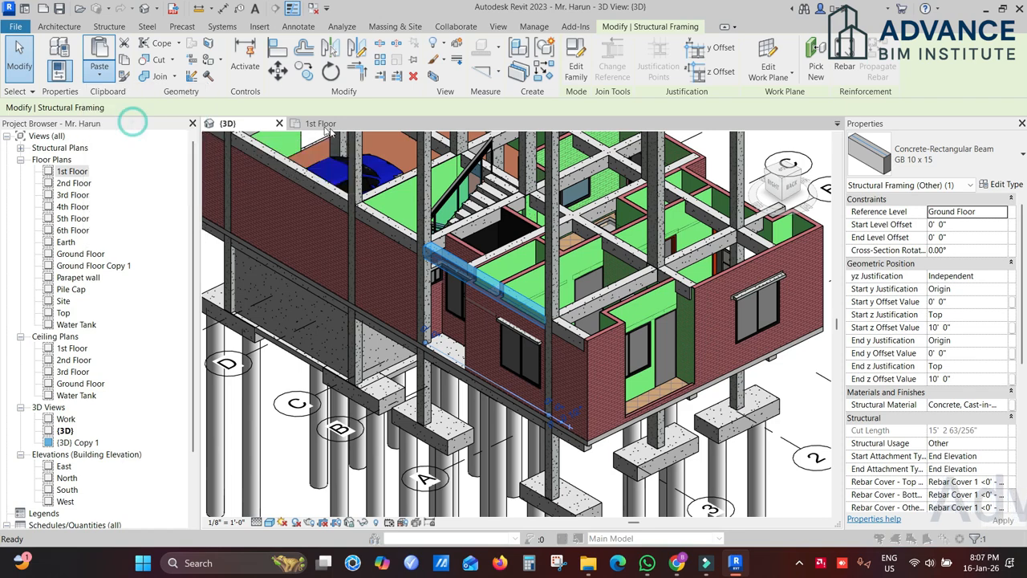
left_click(634, 193)
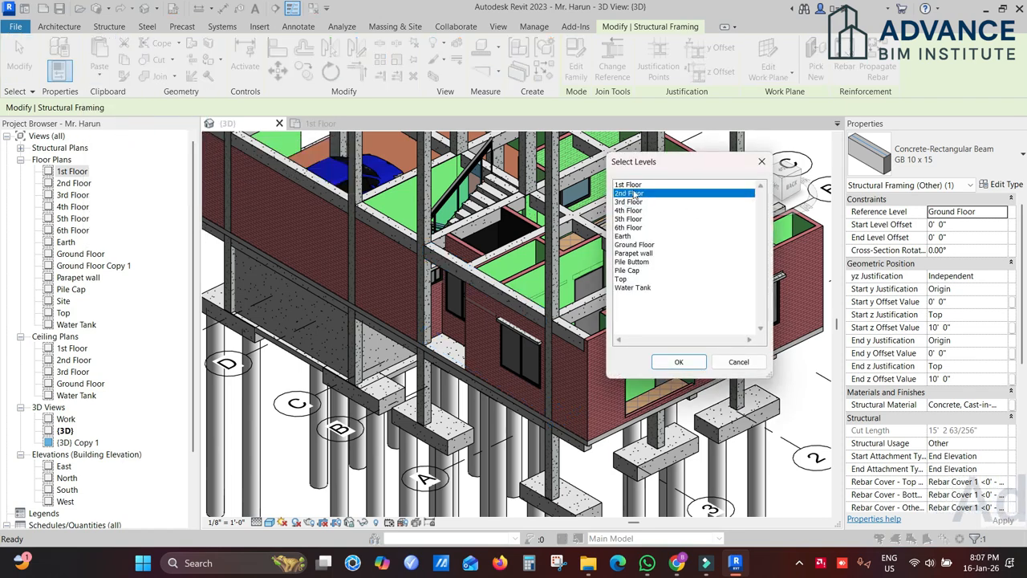
left_click(631, 185)
left_click(678, 361)
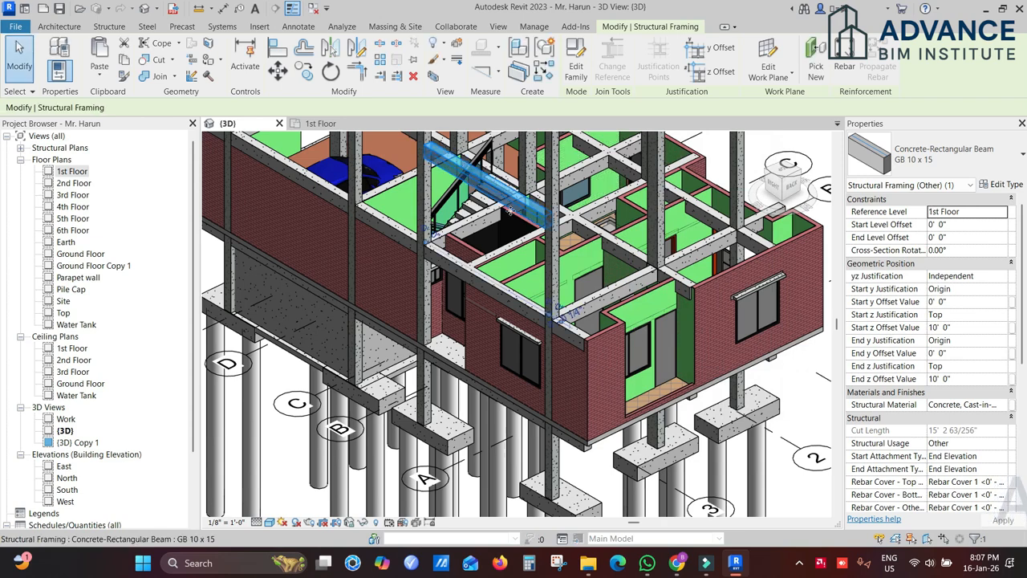
key("Escape")
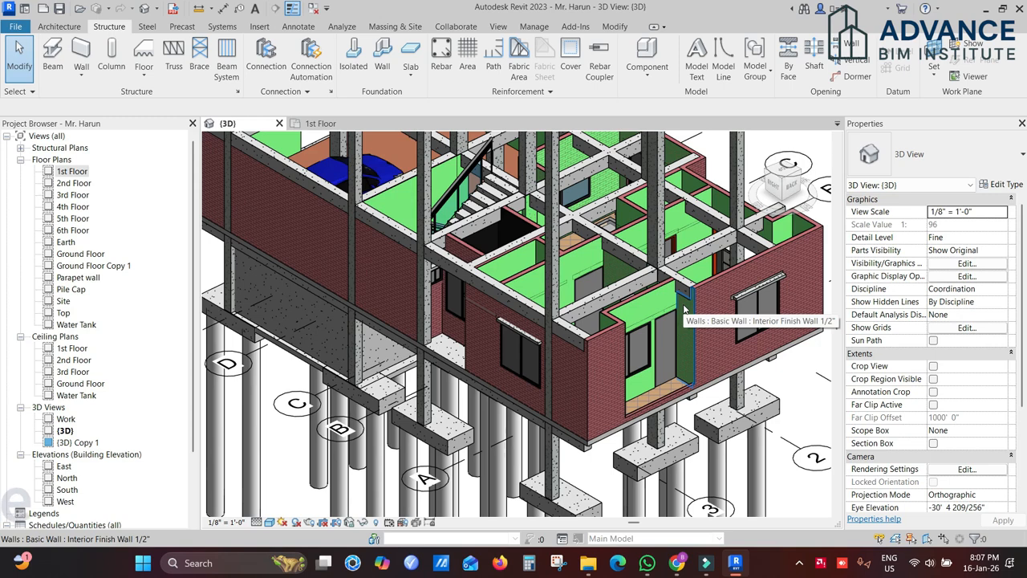
Trim the GB 10 x 15 side beam to a corner with the cross beam, keeping the part above the projecting window wall
middle_click_drag(684, 309, 568, 347, "shift")
left_click(568, 347)
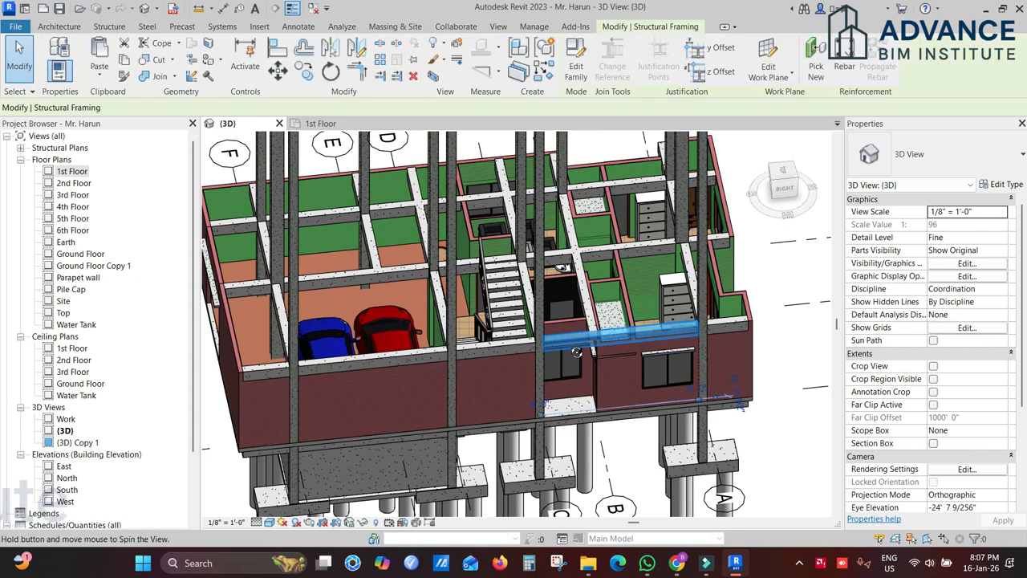
scroll(572, 347, "up", 2)
scroll(594, 348, "up", 2)
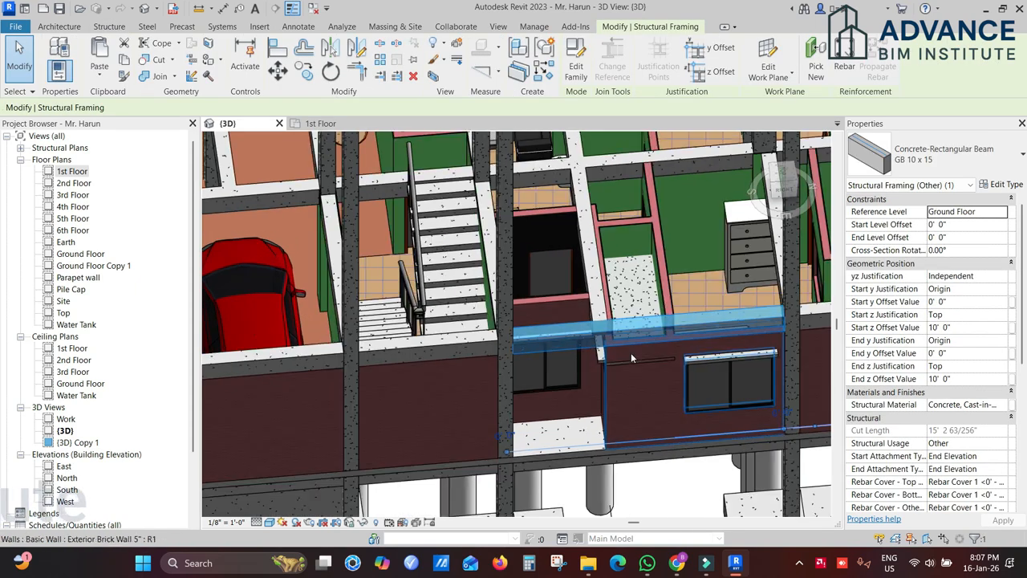
key("Escape")
left_click(591, 305)
left_click(610, 329)
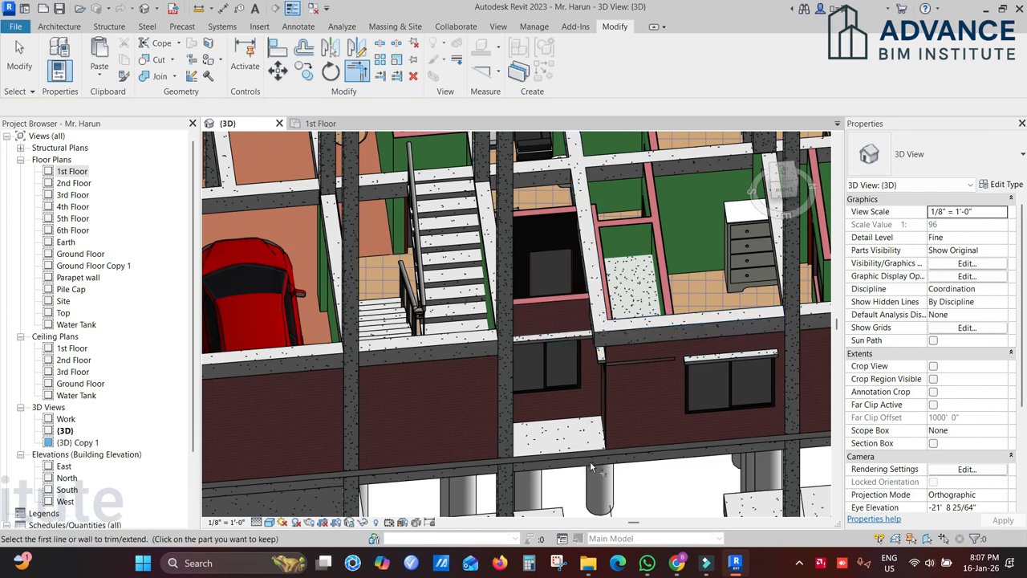
Switch to the Google Meet call, admit the waiting participant and return to the Revit model
mouse_move(673, 566)
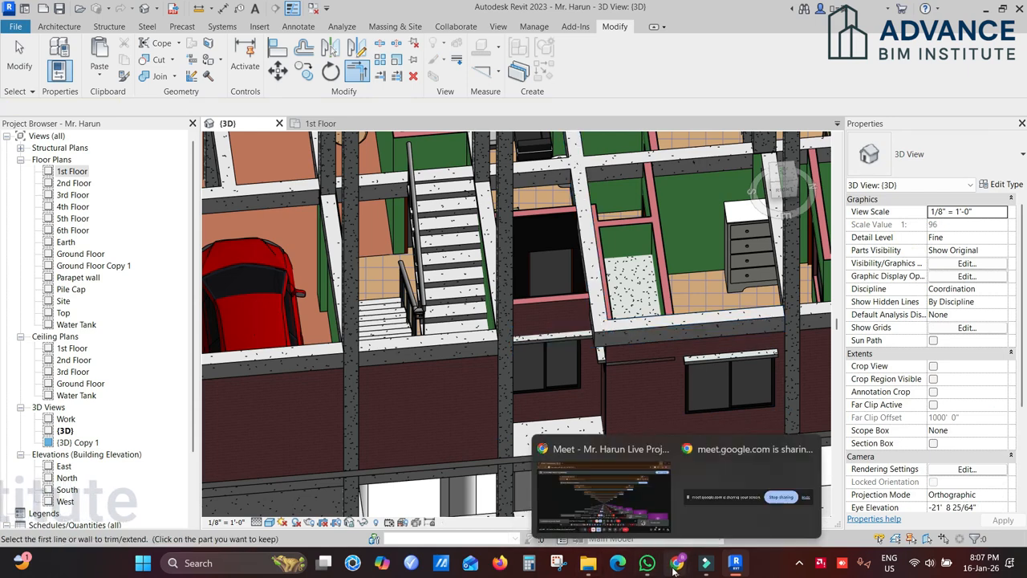
left_click(646, 512)
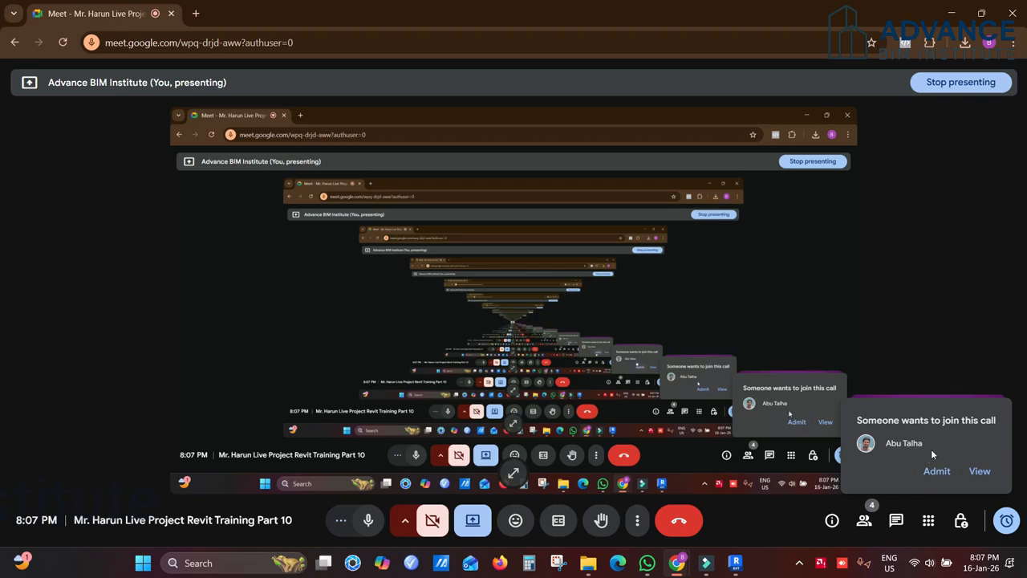
left_click(931, 477)
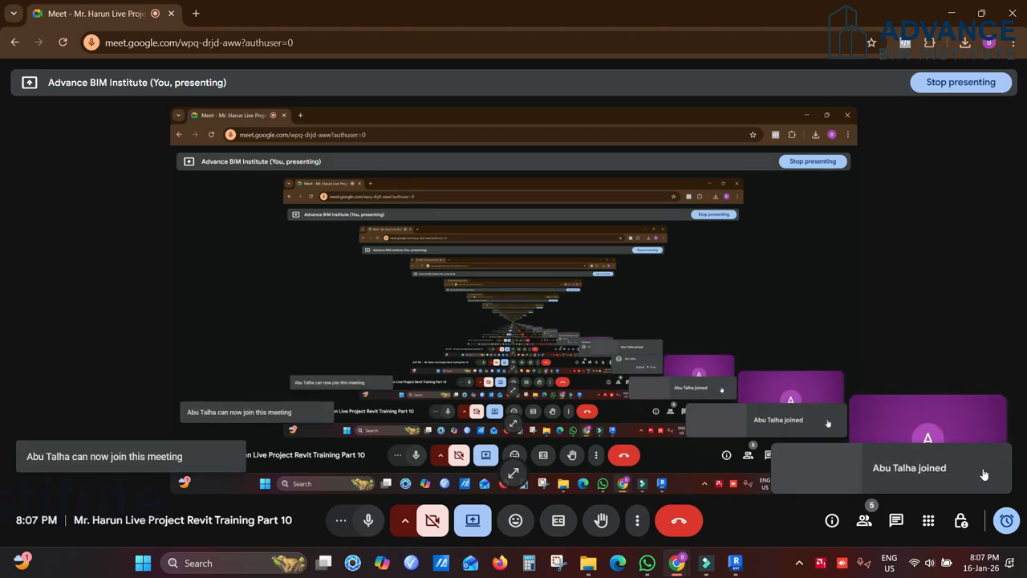
left_click(951, 12)
Examine the marked-up elevation image with floor levels in WhatsApp and switch back to the Revit 3D view
middle_click_drag(535, 389, 600, 444, "shift")
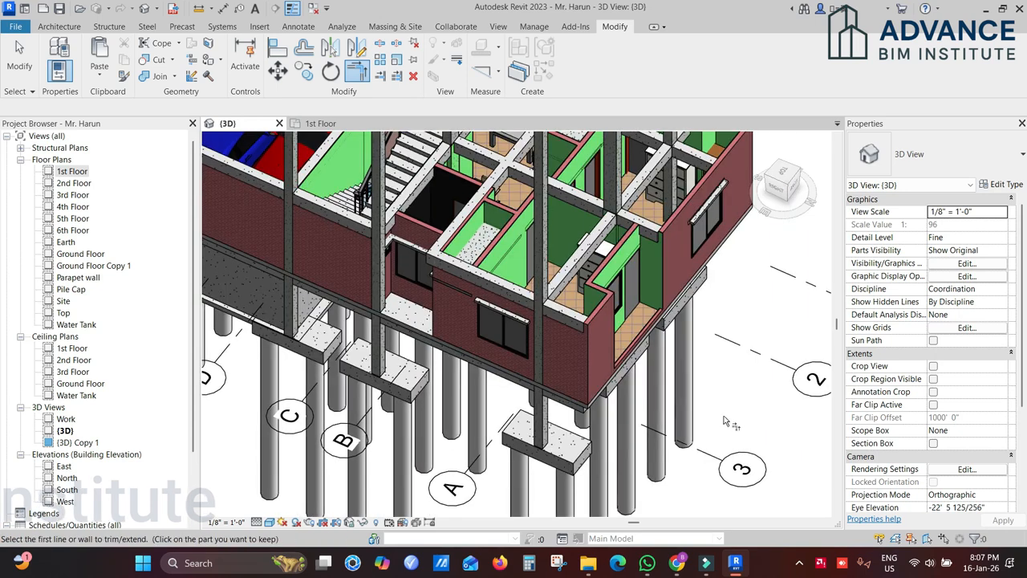
scroll(588, 341, "up", 3)
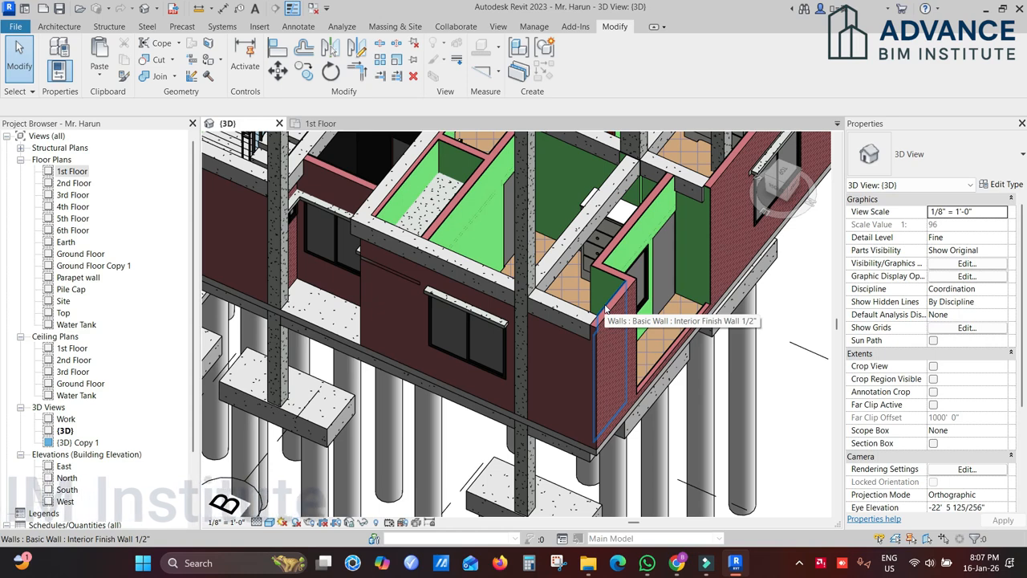
left_click(647, 563)
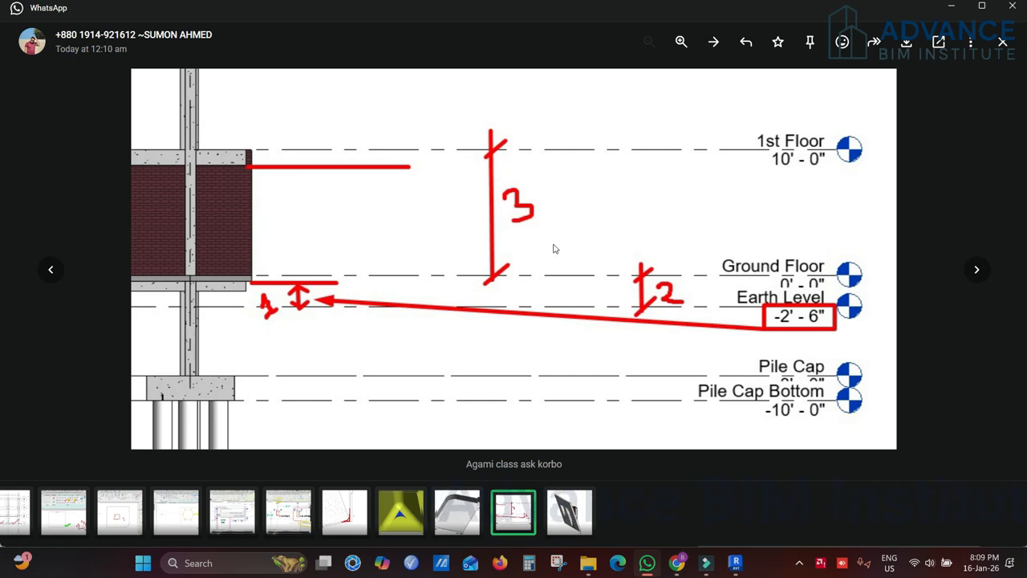
mouse_move(748, 570)
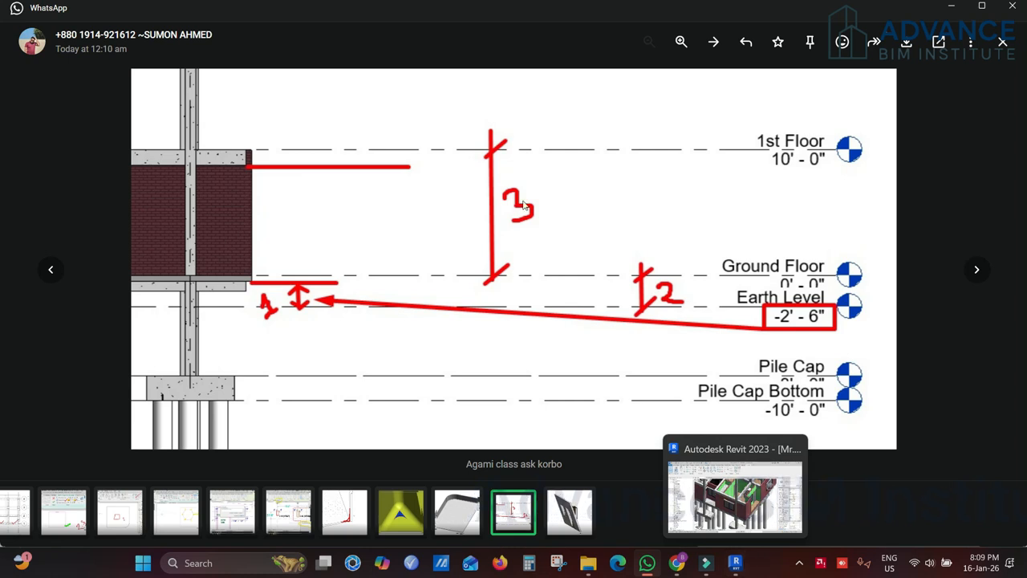
left_click(735, 563)
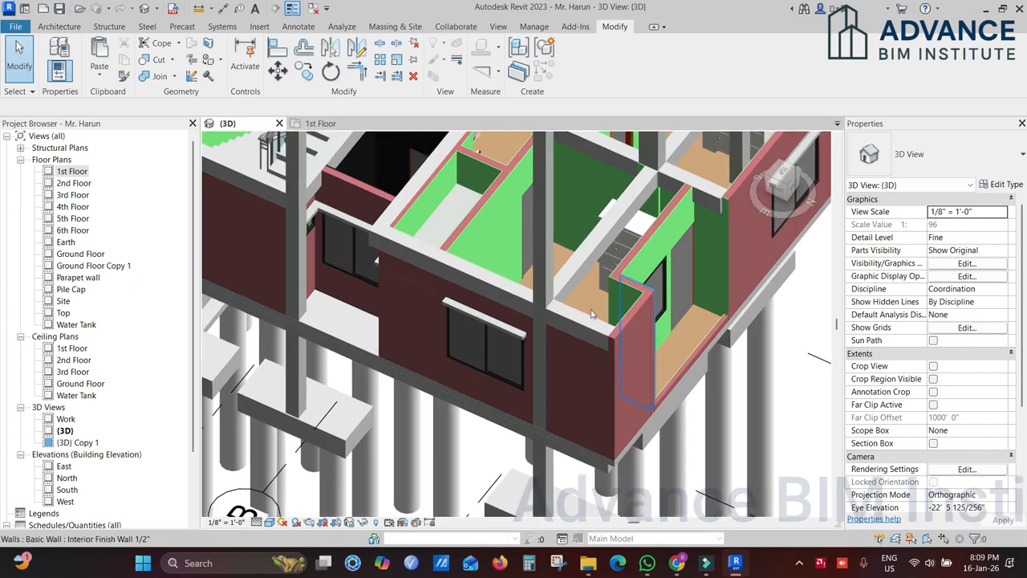
Check the reference level and start z offset of the GB 10 x 15 beam above the projecting window wall
left_click(494, 290)
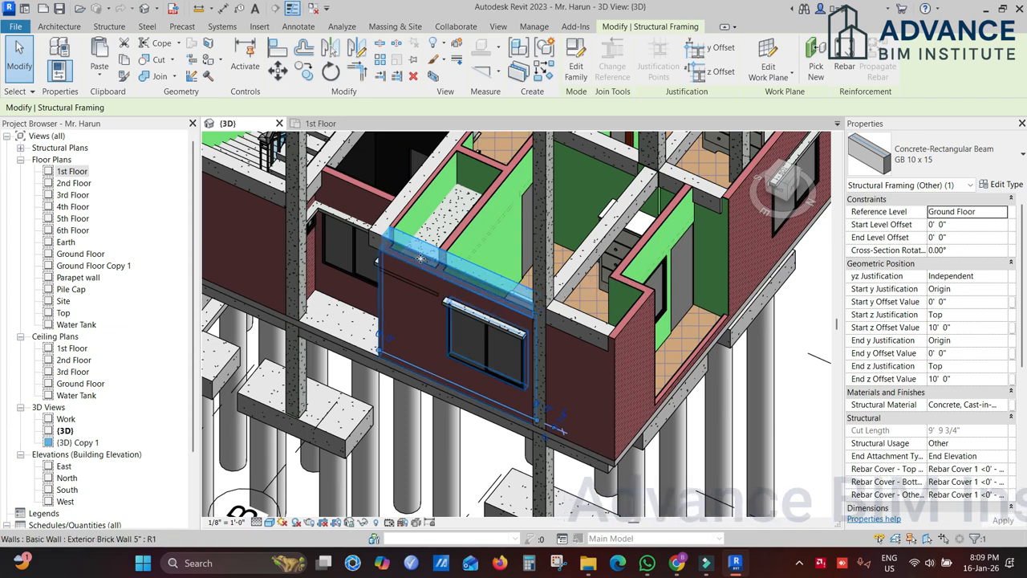
middle_click_drag(445, 271, 477, 289)
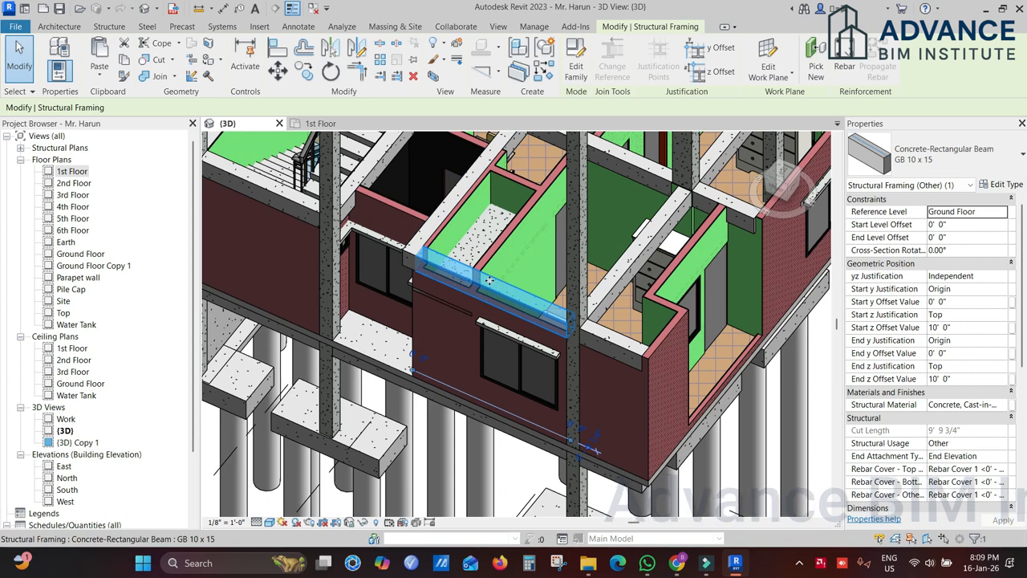
scroll(489, 280, "up", 1)
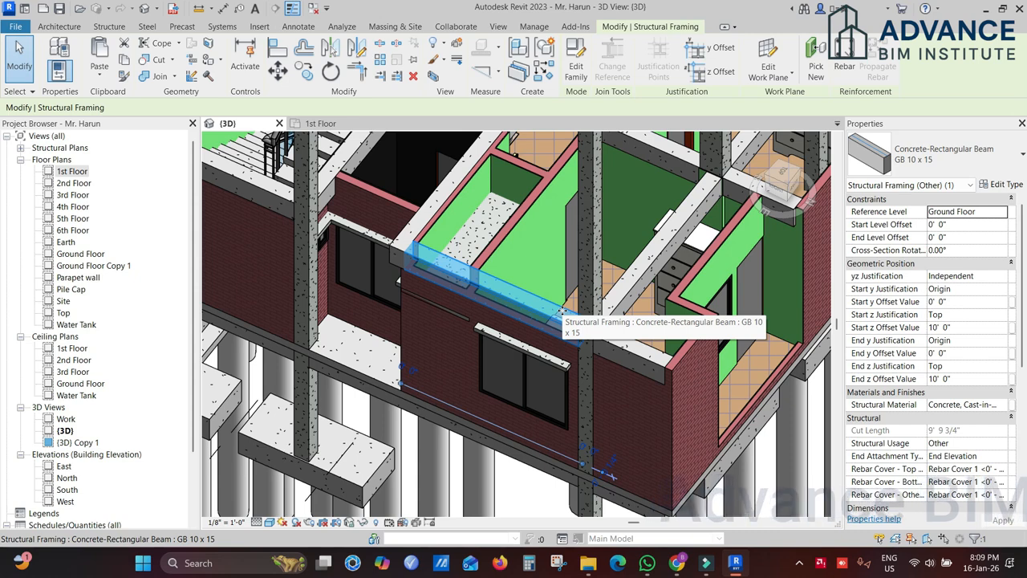
scroll(563, 313, "down", 2)
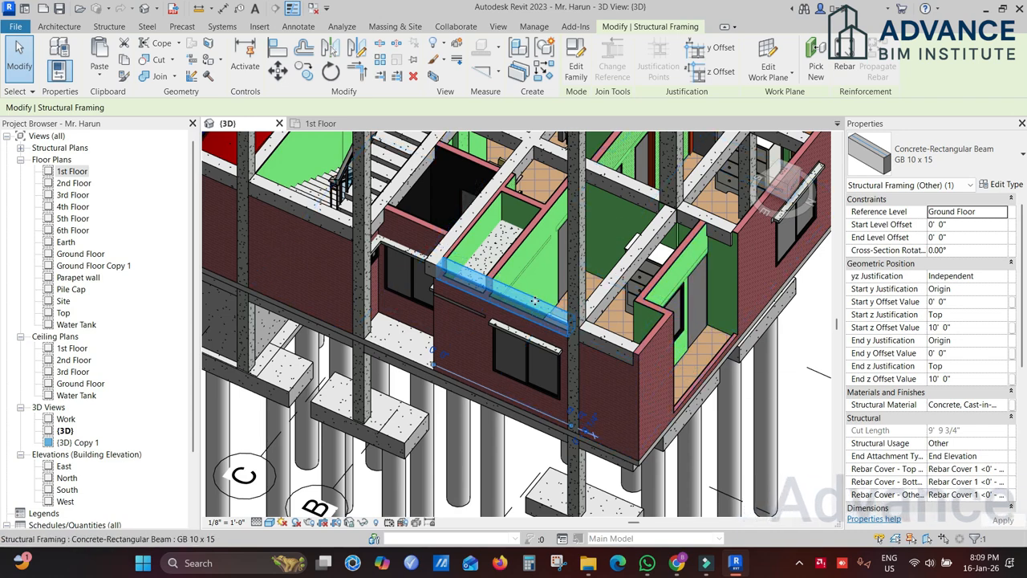
left_click(959, 328)
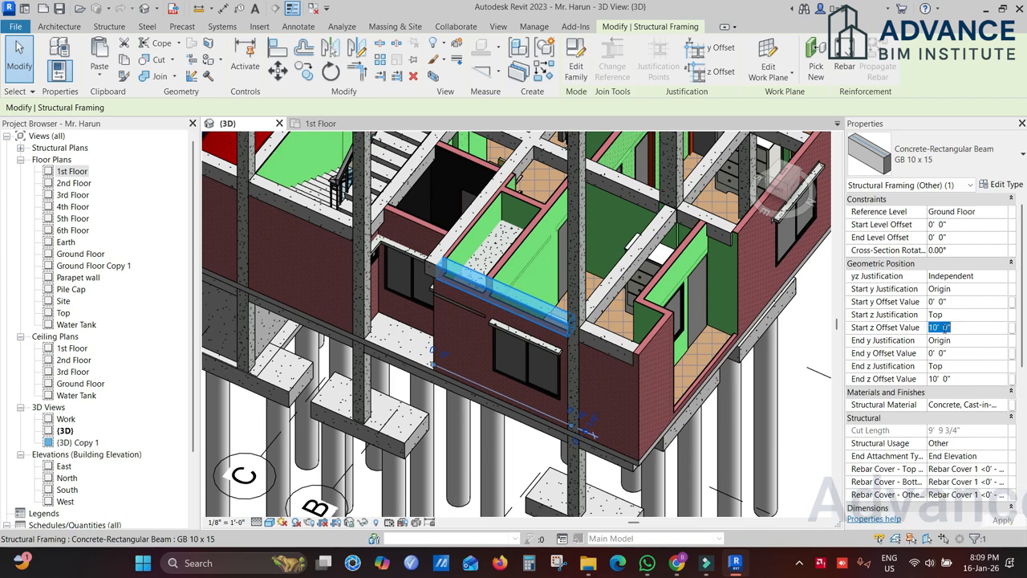
left_click(994, 275)
left_click(955, 326)
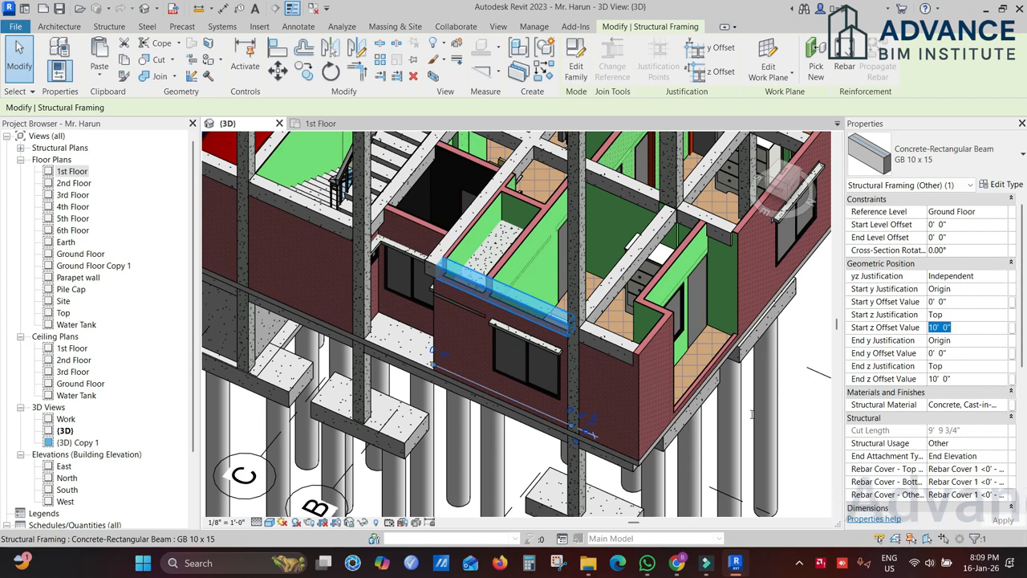
left_click(790, 421)
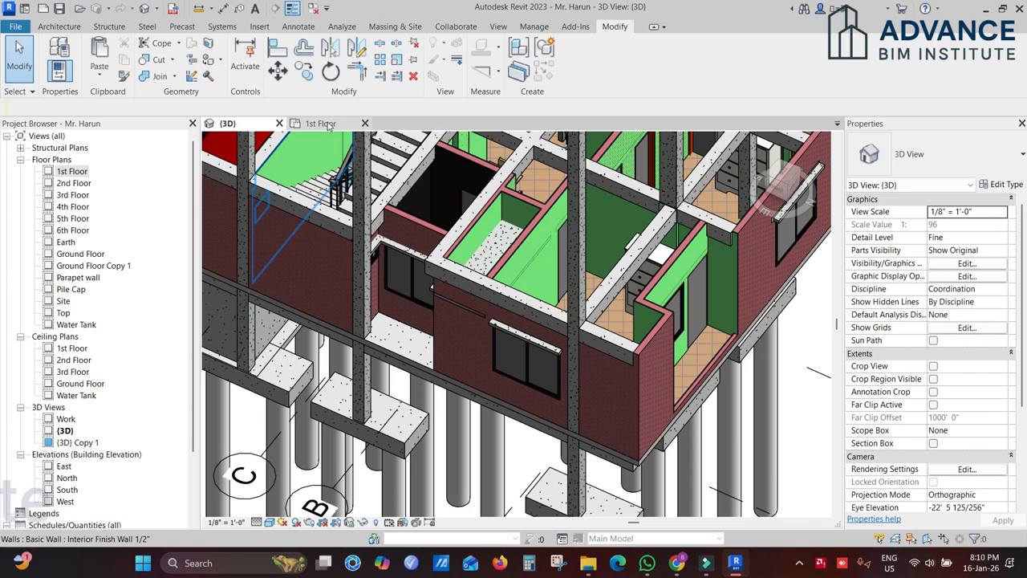
middle_click_drag(511, 273, 489, 291)
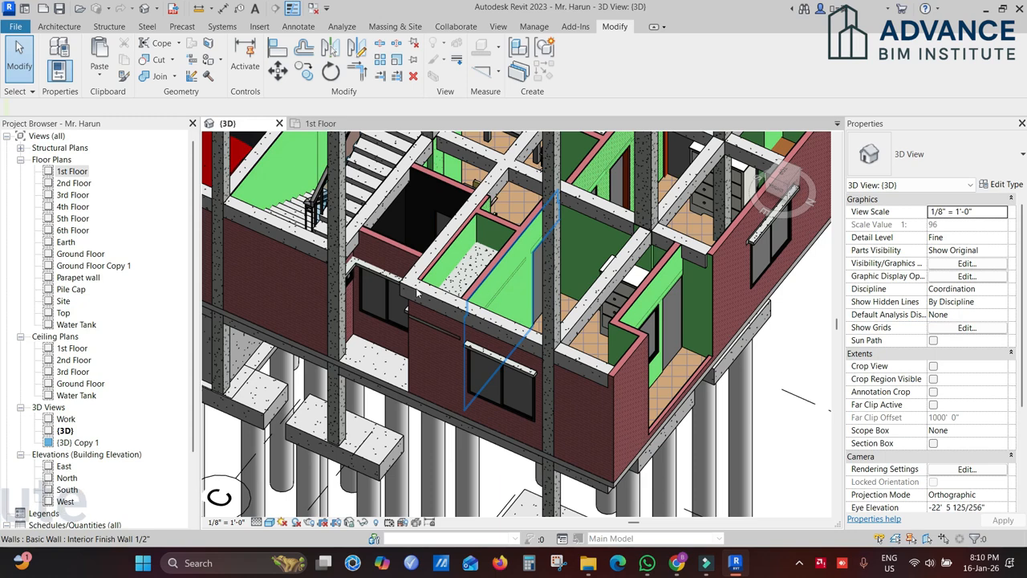
Open the Earth floor plan and set its detail level to Fine and its visual style to Wireframe
double_click(66, 242)
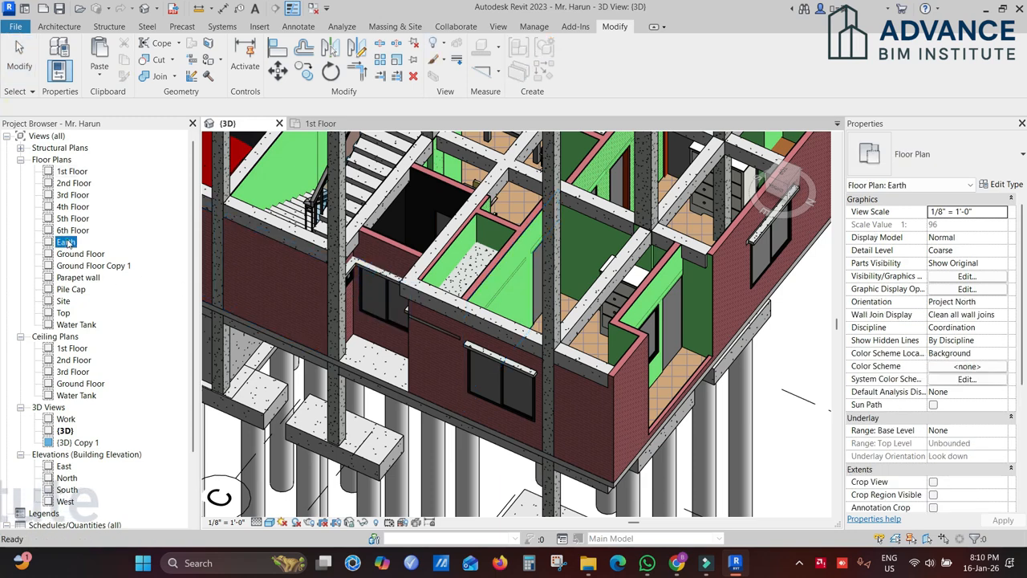
scroll(528, 354, "up", 5)
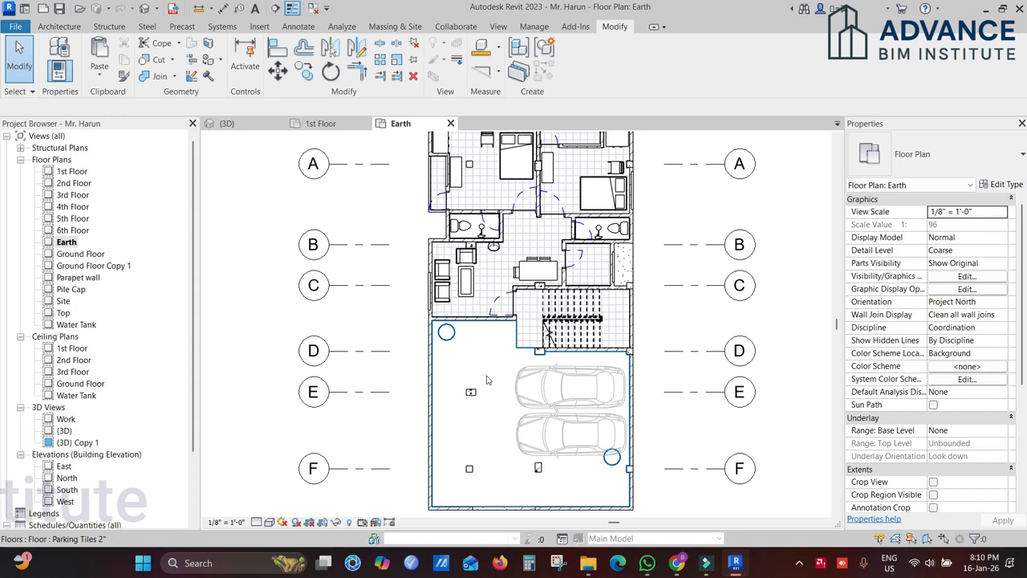
left_click(257, 523)
left_click(272, 508)
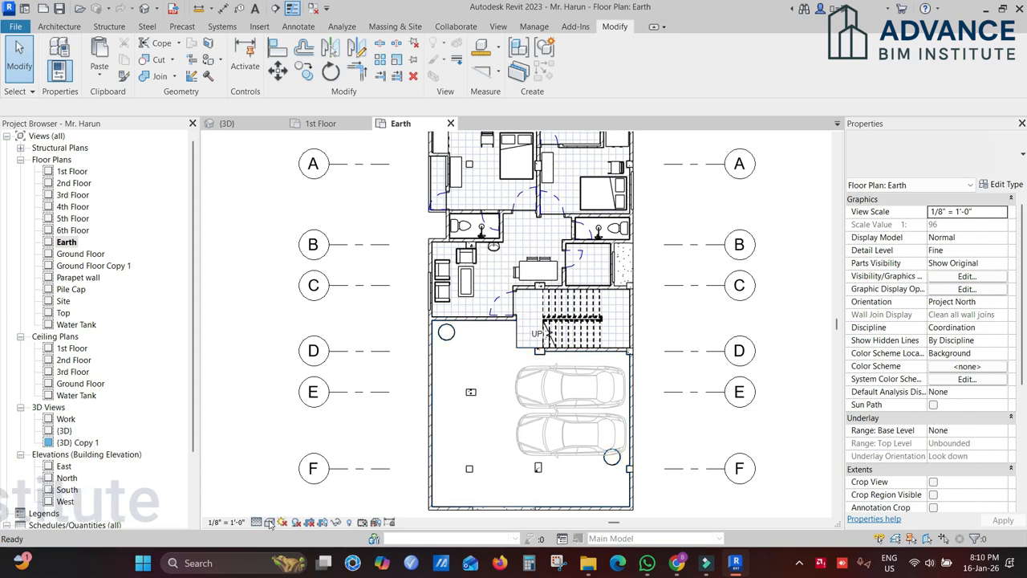
left_click(271, 523)
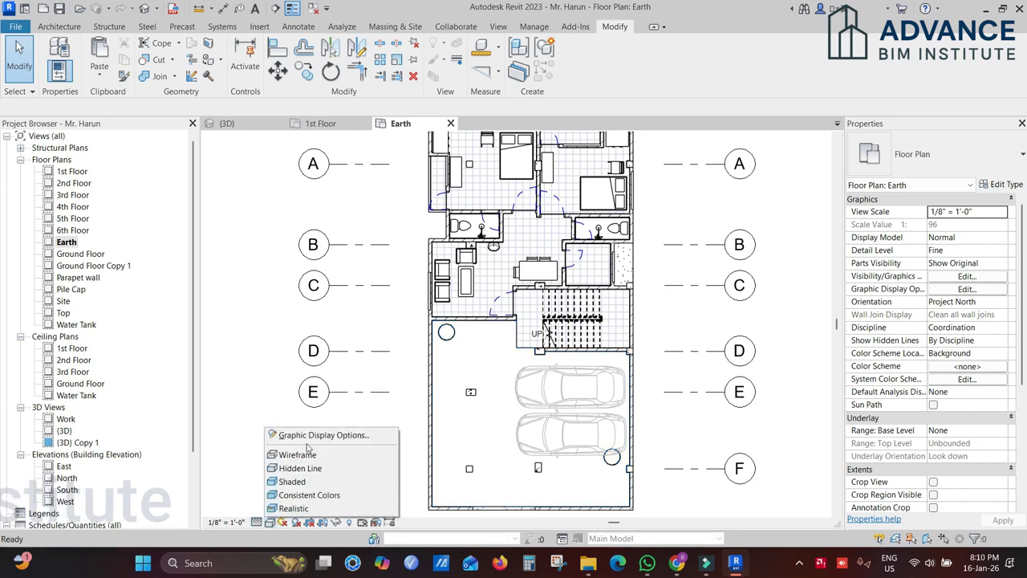
left_click(305, 456)
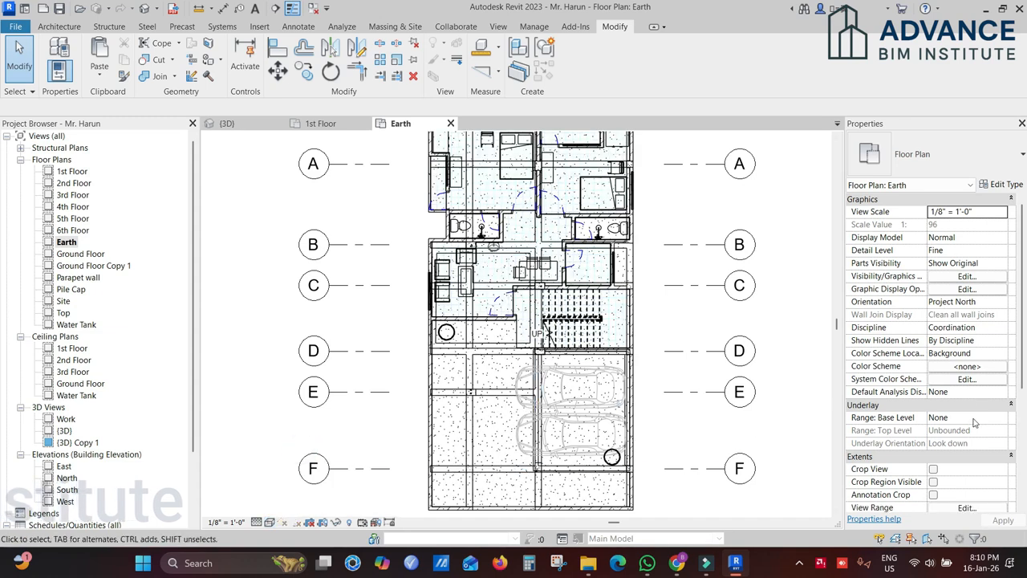
Check the view range settings of the Earth floor plan and leave them without applying changes
scroll(960, 401, "down", 5)
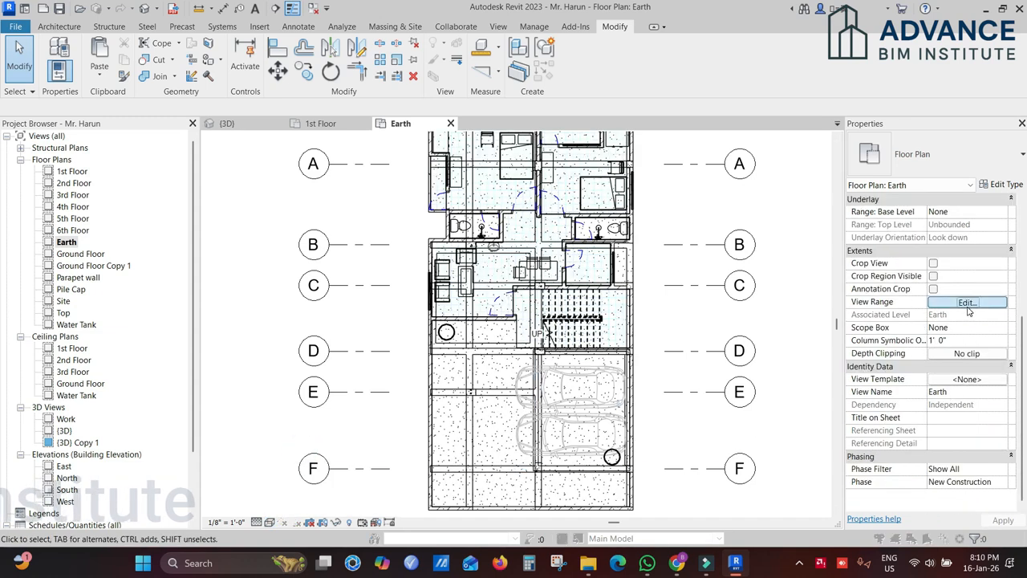
left_click(969, 310)
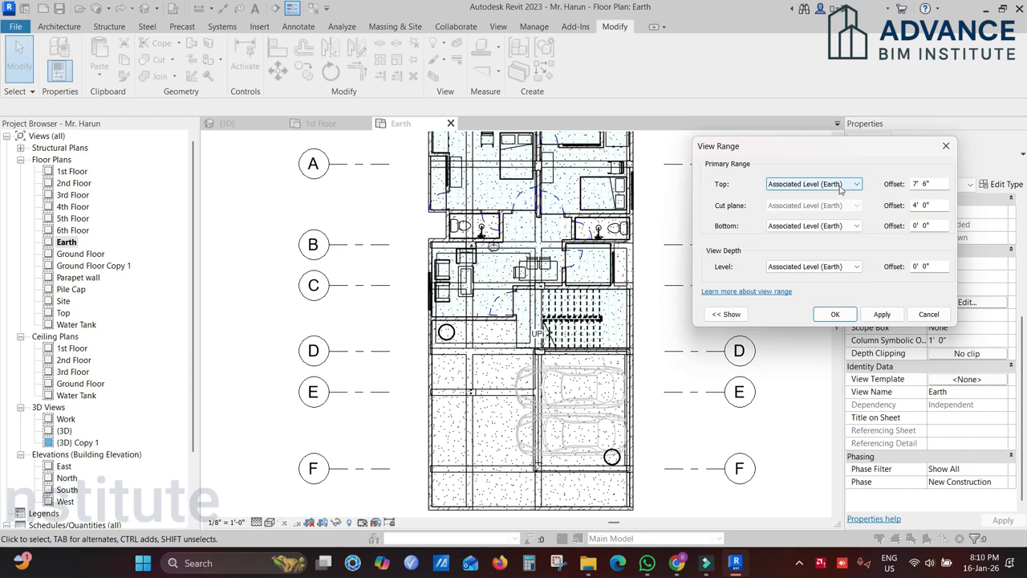
left_click(930, 315)
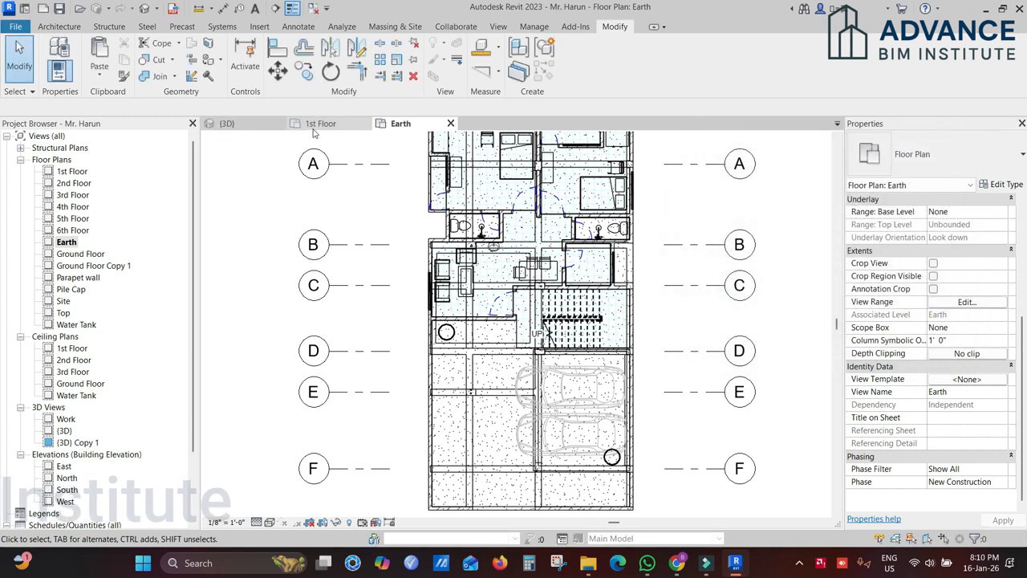
Open the North elevation and examine the level lines between the 1st Floor and the pile caps
scroll(83, 447, "down", 1)
double_click(68, 466)
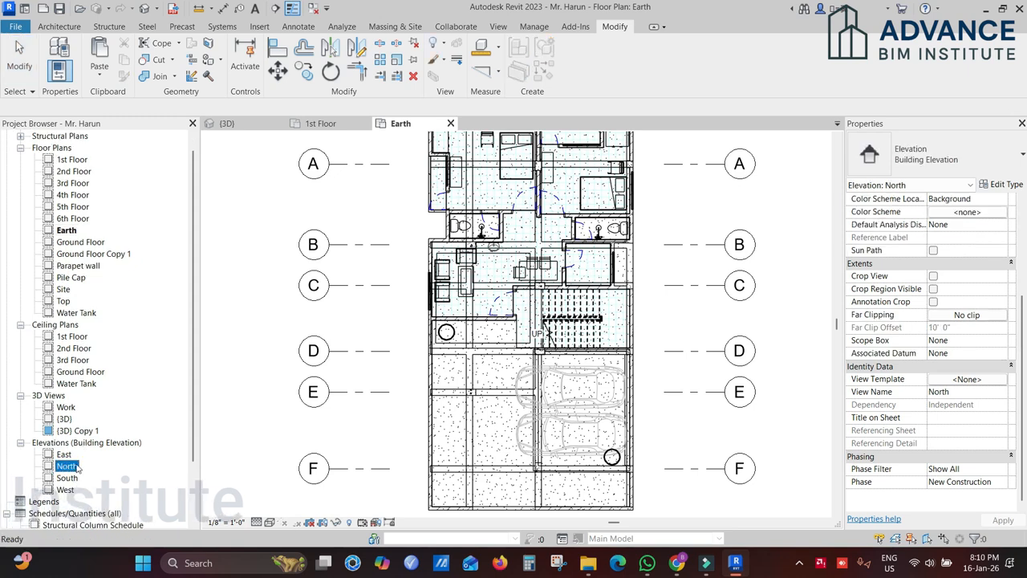
scroll(631, 448, "up", 5)
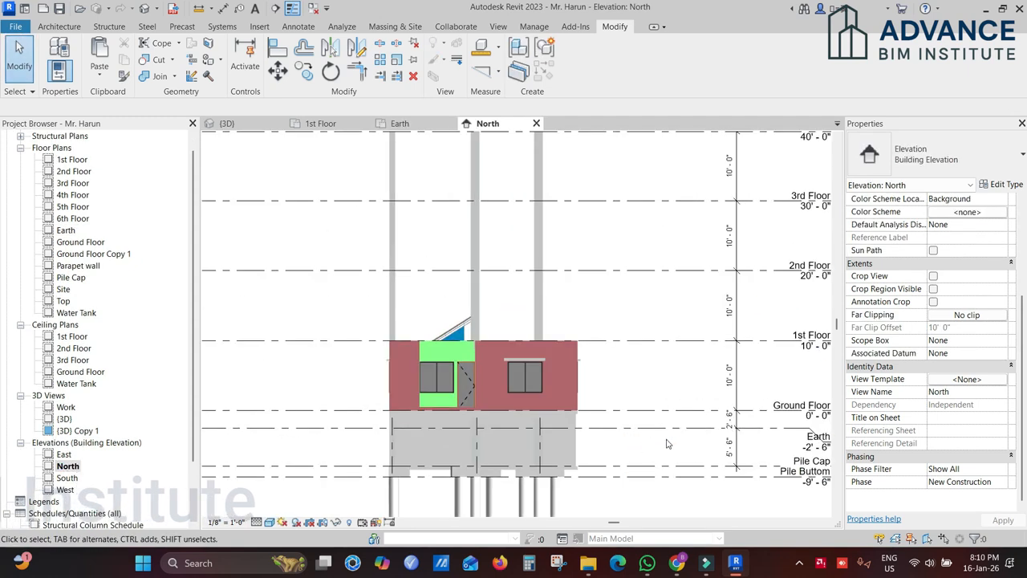
scroll(661, 370, "down", 4)
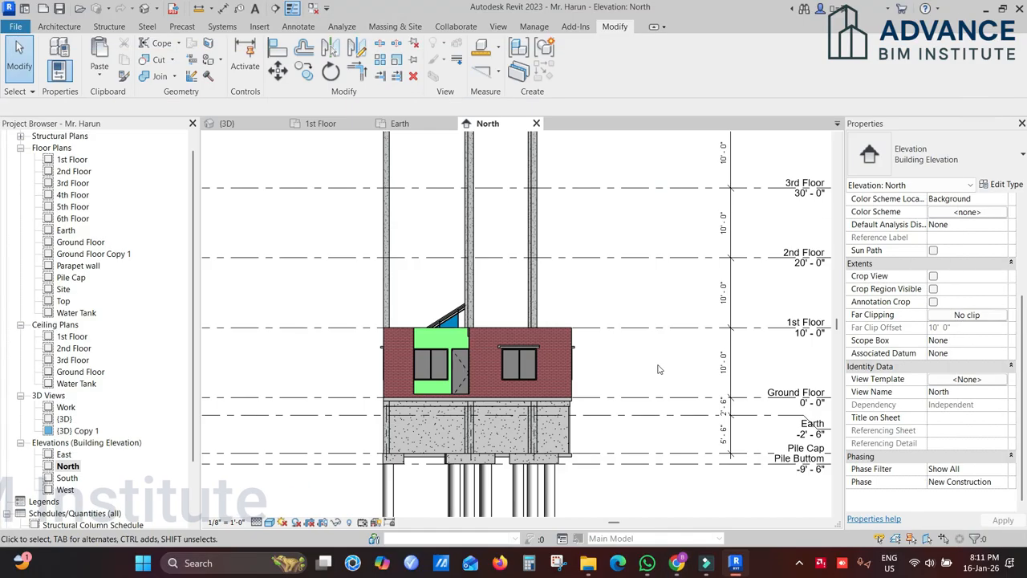
scroll(652, 382, "up", 2)
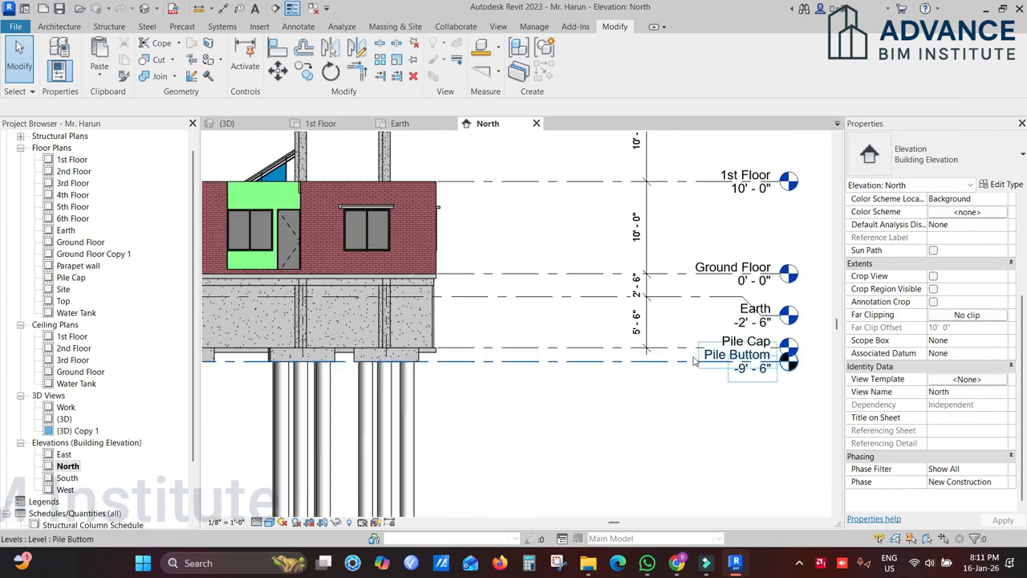
scroll(404, 302, "up", 2)
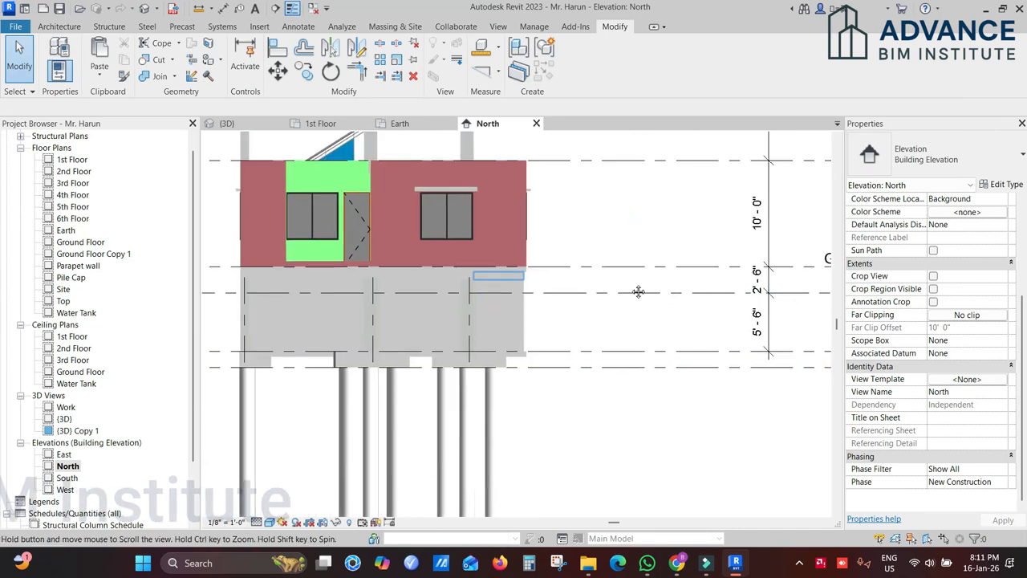
middle_click_drag(373, 350, 555, 350)
scroll(595, 350, "up", 1)
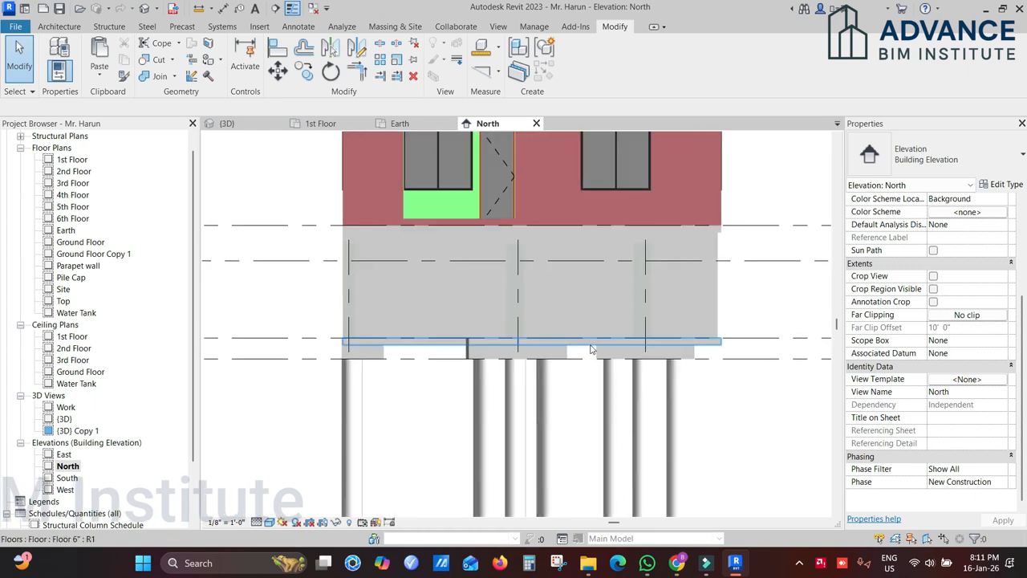
Inspect the properties of the Earth and Pile Buttom levels and the nearby grade beams in the North elevation
left_click(757, 263)
scroll(667, 346, "up", 2)
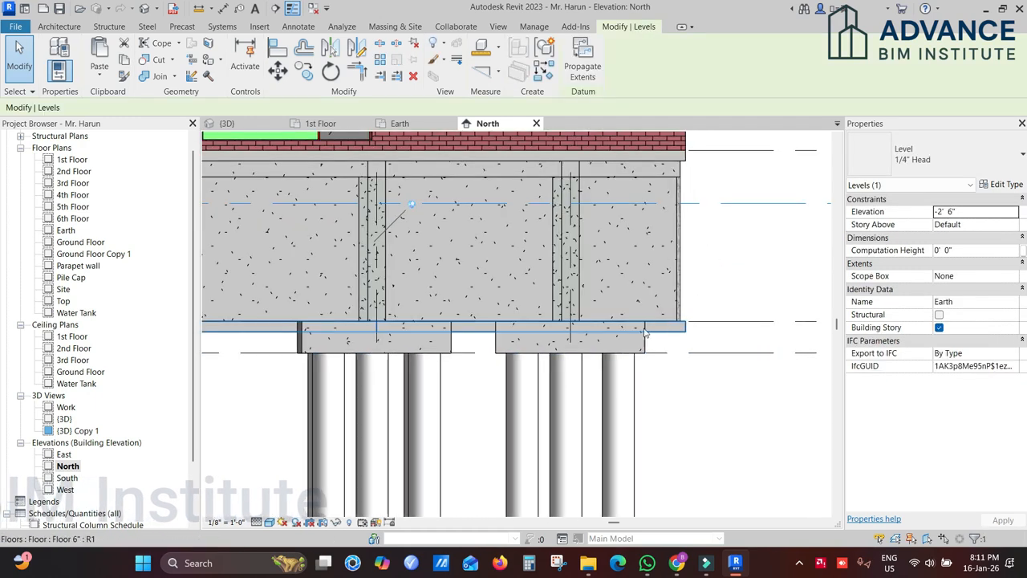
scroll(534, 248, "down", 2)
scroll(495, 271, "down", 2)
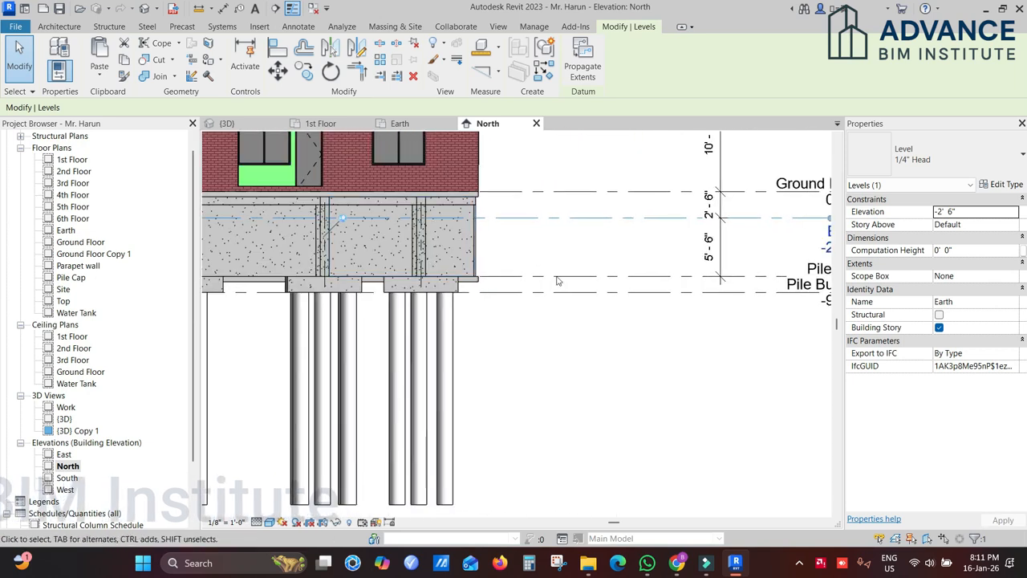
left_click(644, 291)
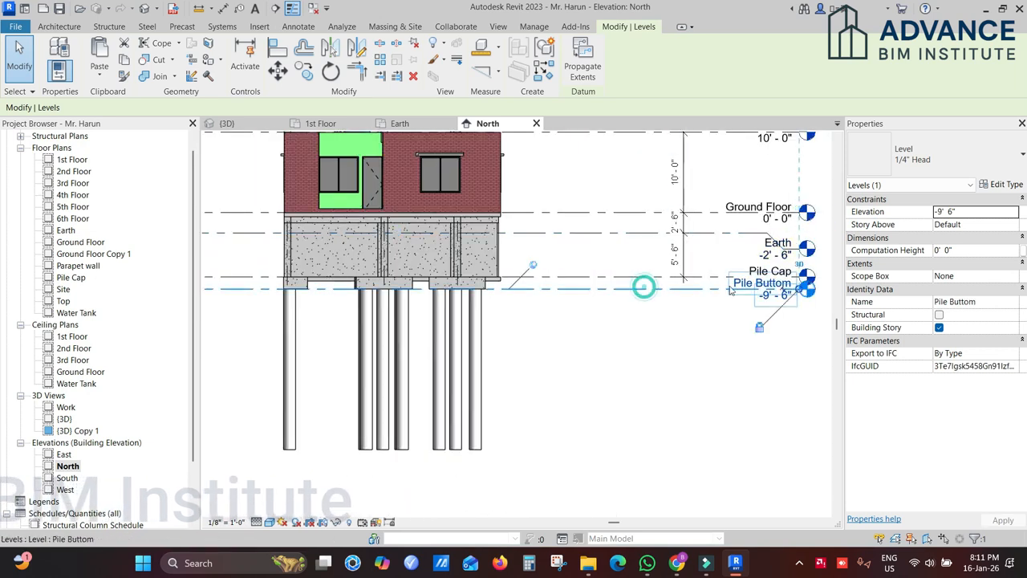
scroll(141, 249, "up", 1)
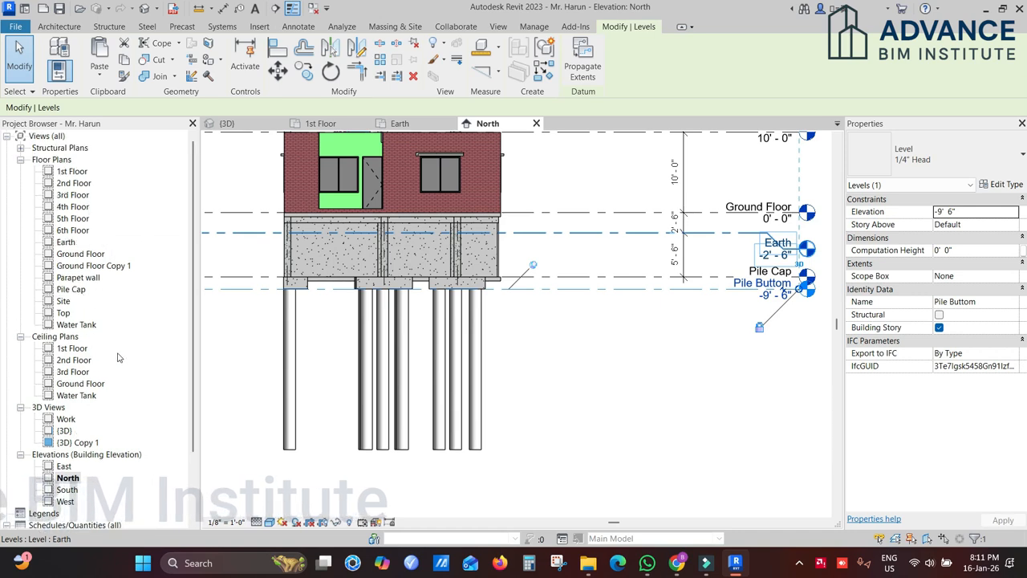
scroll(542, 240, "up", 1)
scroll(492, 224, "up", 1)
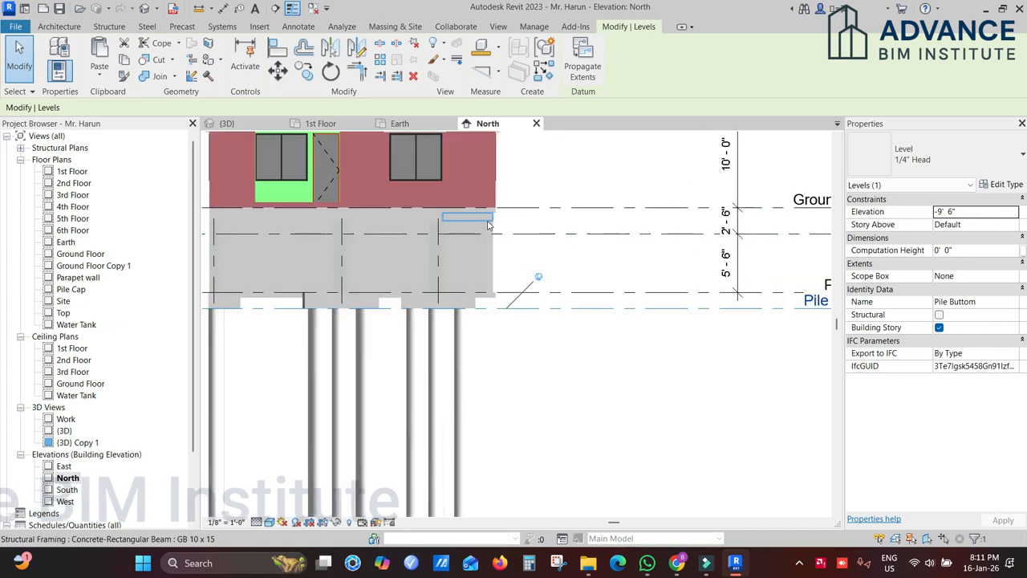
Select the end grade beam in the North elevation and examine its offsets relative to the Earth level
middle_click_drag(550, 234, 475, 237)
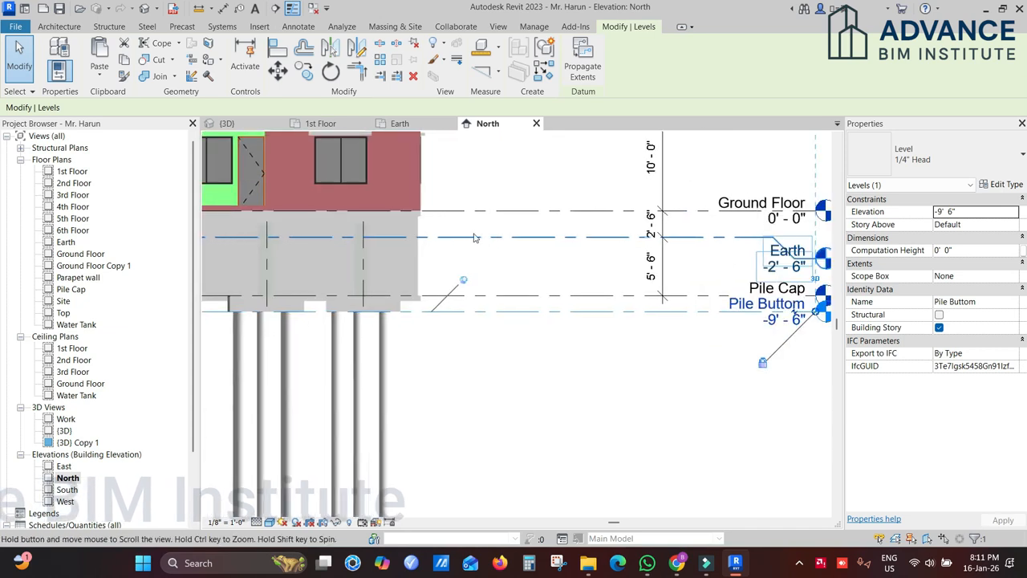
left_click(391, 226)
scroll(391, 226, "up", 1)
scroll(391, 225, "up", 1)
scroll(451, 227, "down", 1)
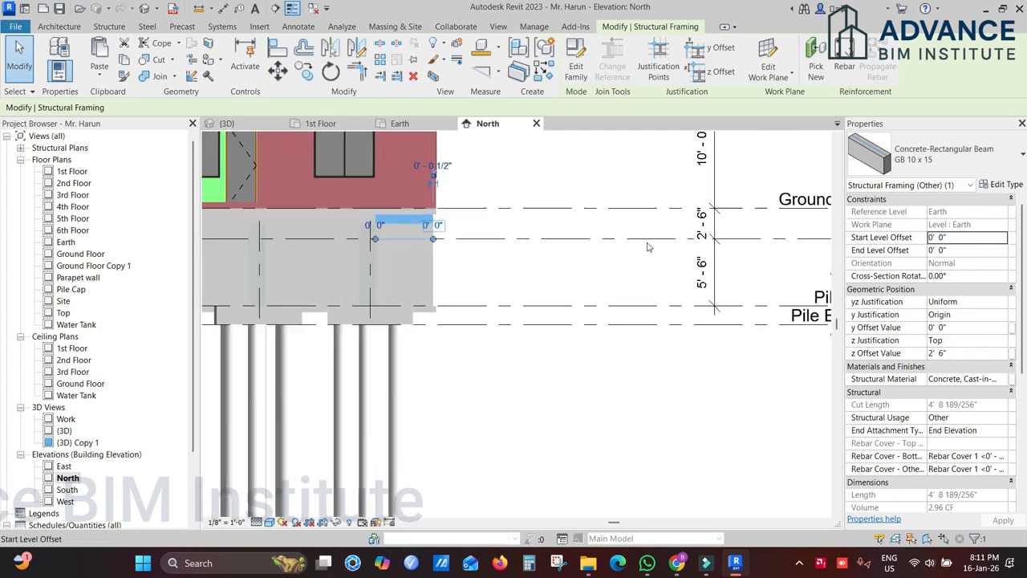
middle_click_drag(647, 245, 555, 250)
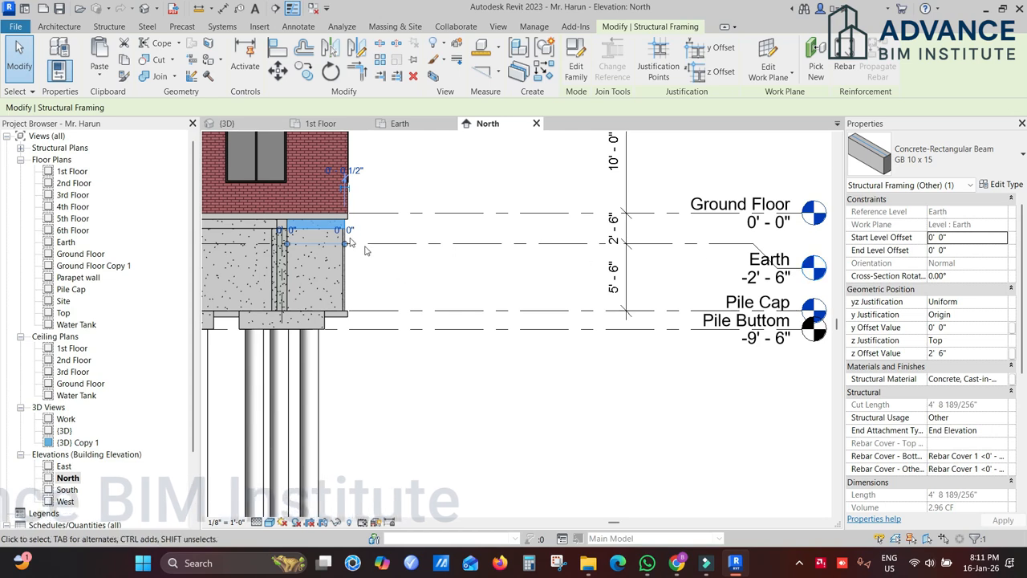
scroll(339, 231, "up", 1)
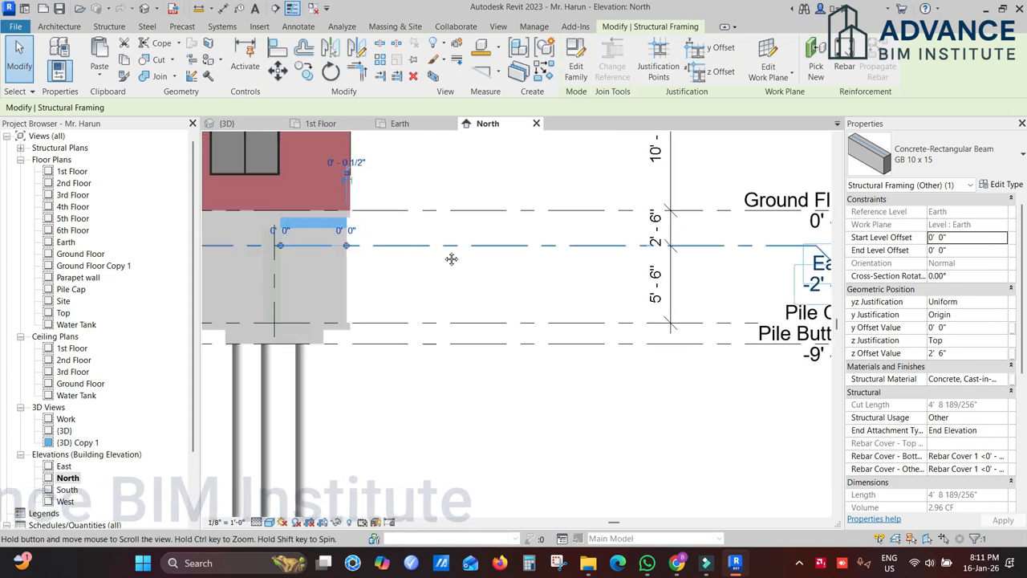
middle_click_drag(418, 254, 455, 255)
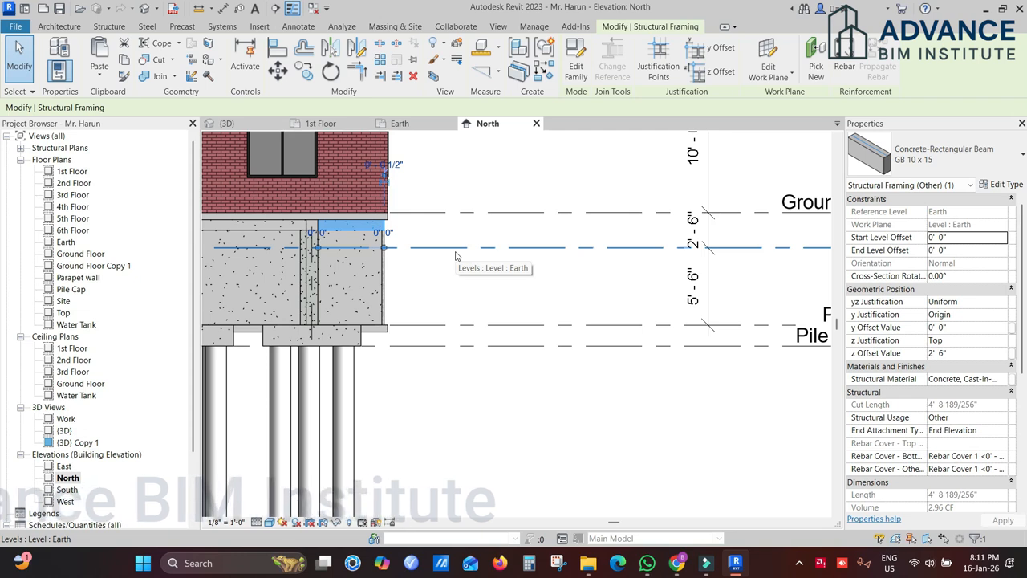
Inspect the properties of the Ground Floor slab and the GB 10 x 15 grade beam directly beneath it
scroll(375, 217, "up", 3)
left_click(374, 214)
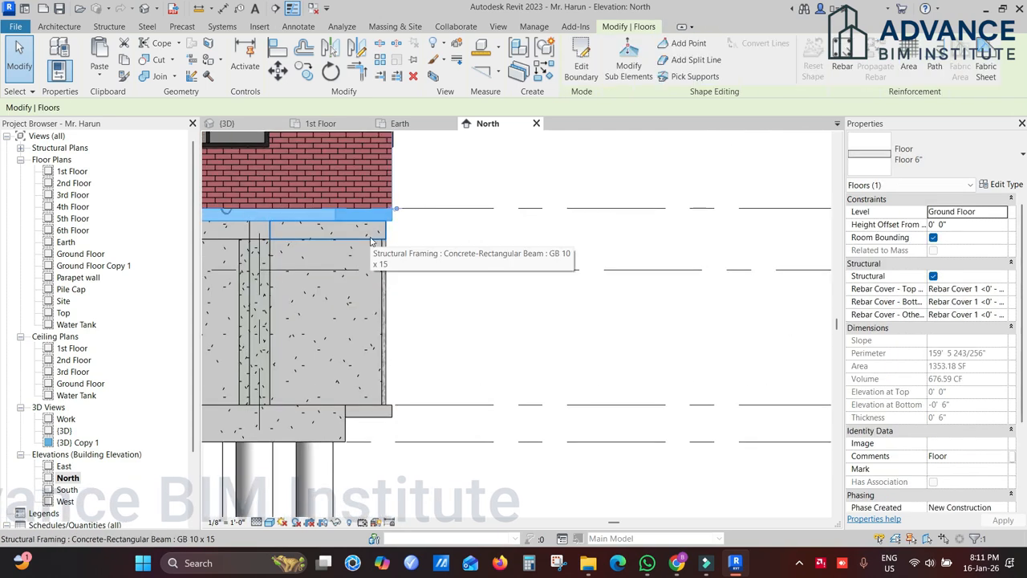
left_click(371, 240)
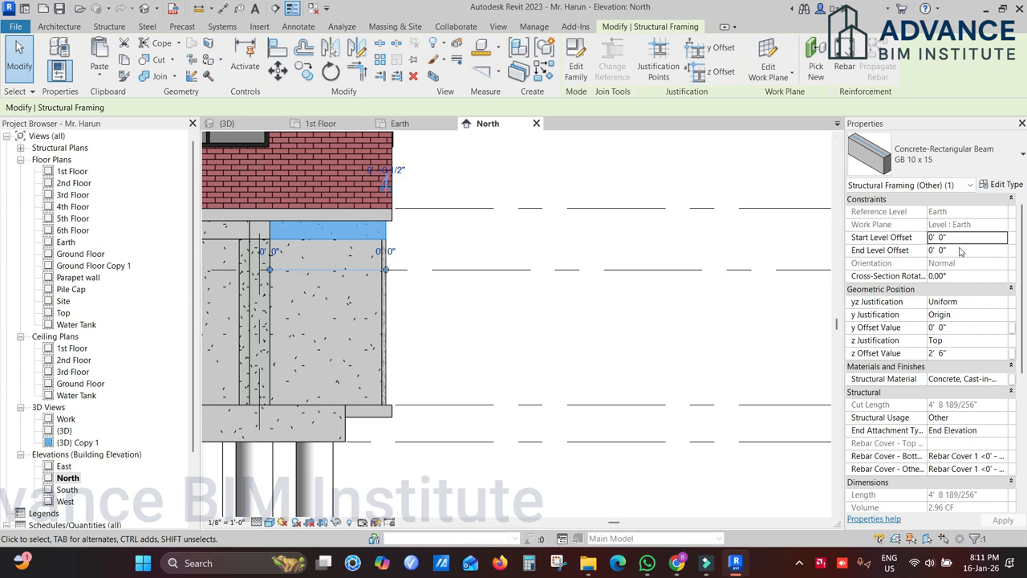
scroll(546, 253, "down", 1)
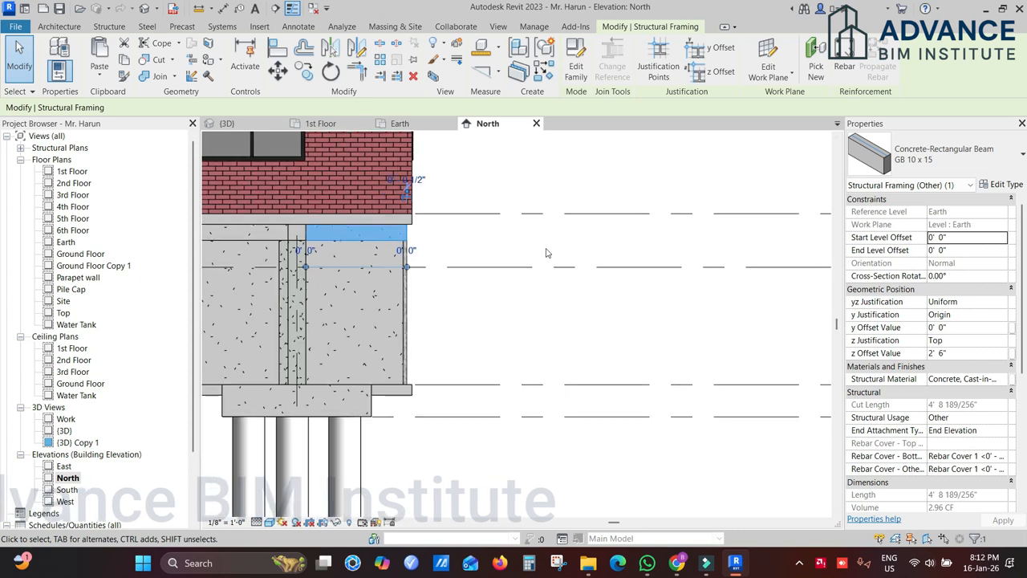
Examine the building around the Ground Floor and compare the Earth level's properties with those of the end grade beam
middle_click_drag(554, 259, 576, 460)
scroll(488, 304, "down", 4)
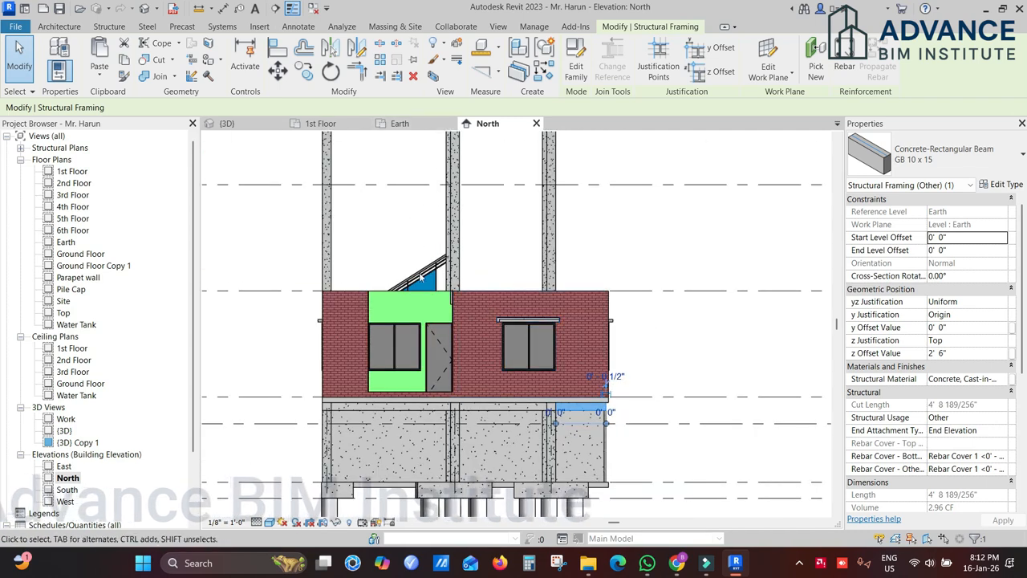
scroll(423, 304, "up", 2)
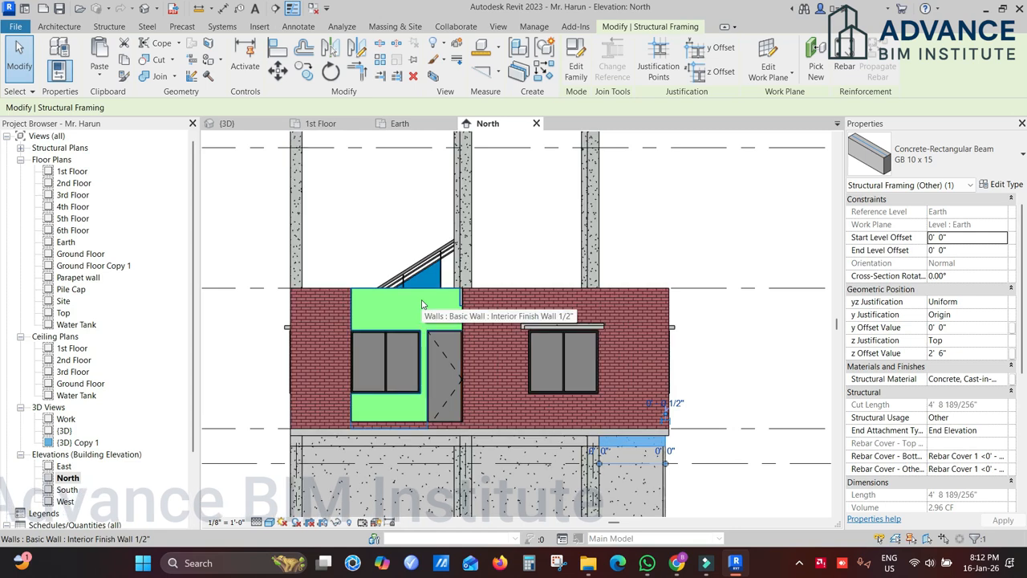
middle_click_drag(570, 339, 516, 285)
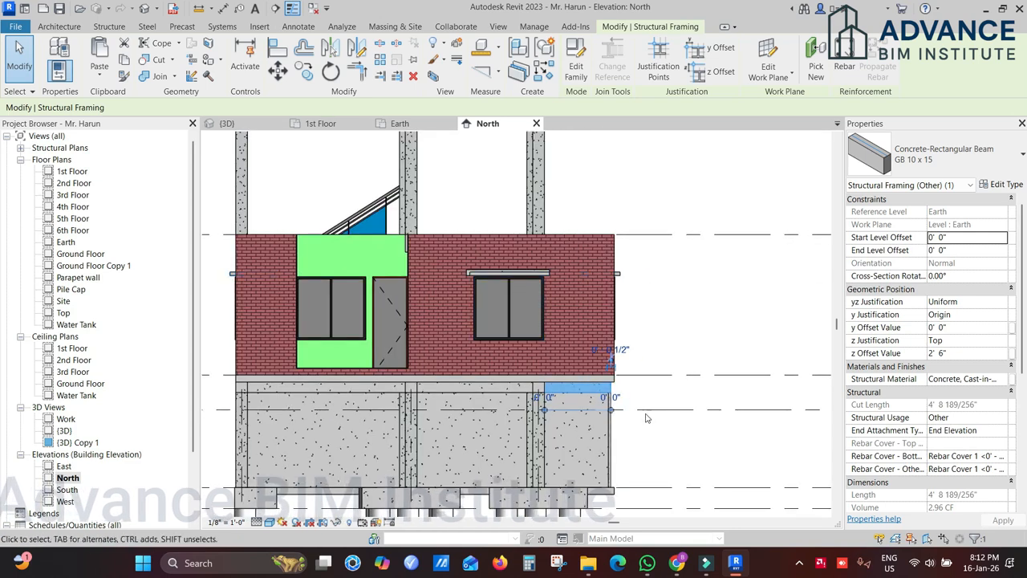
scroll(640, 413, "up", 1)
middle_click_drag(639, 413, 596, 364)
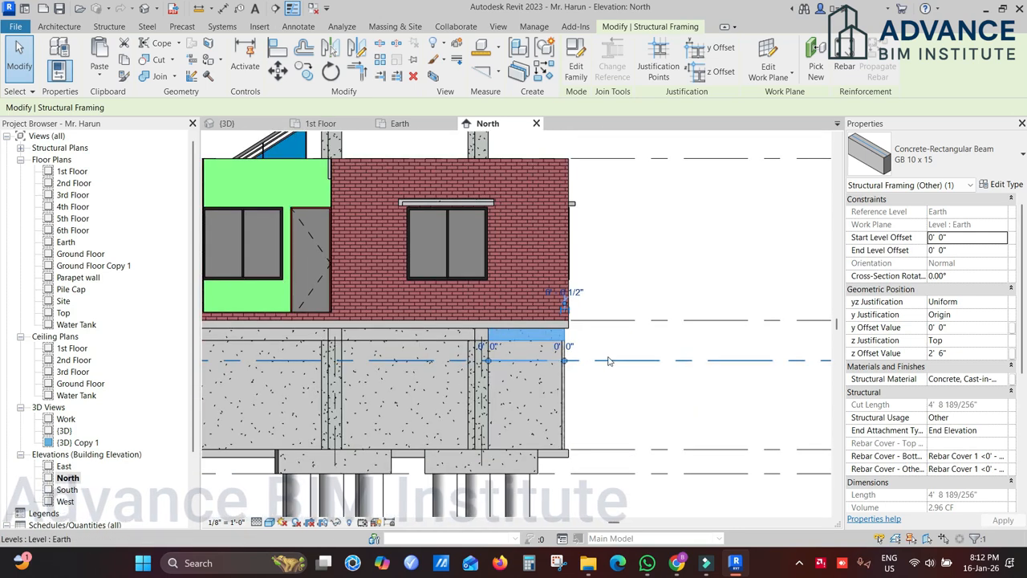
left_click(640, 362)
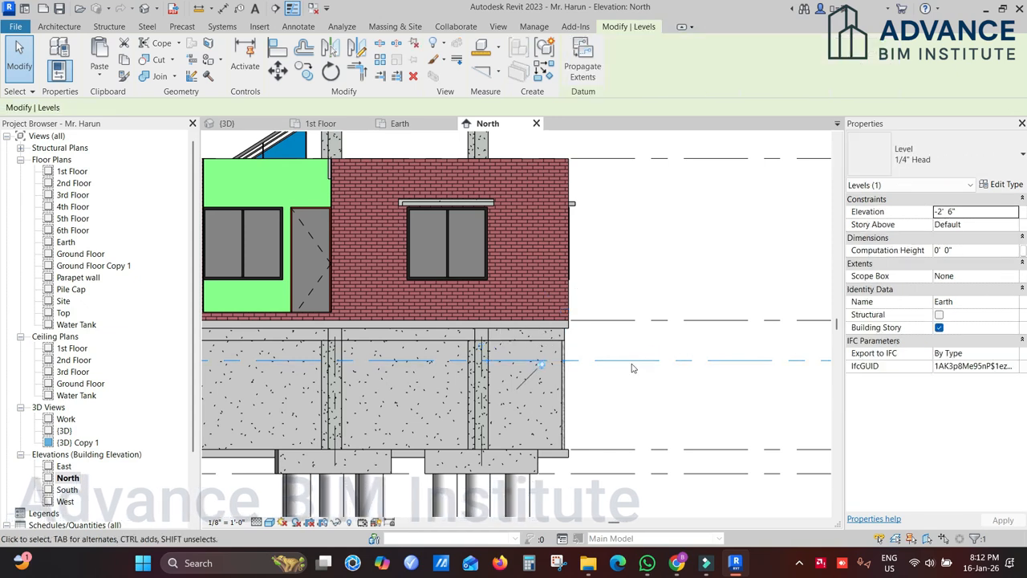
left_click(550, 344)
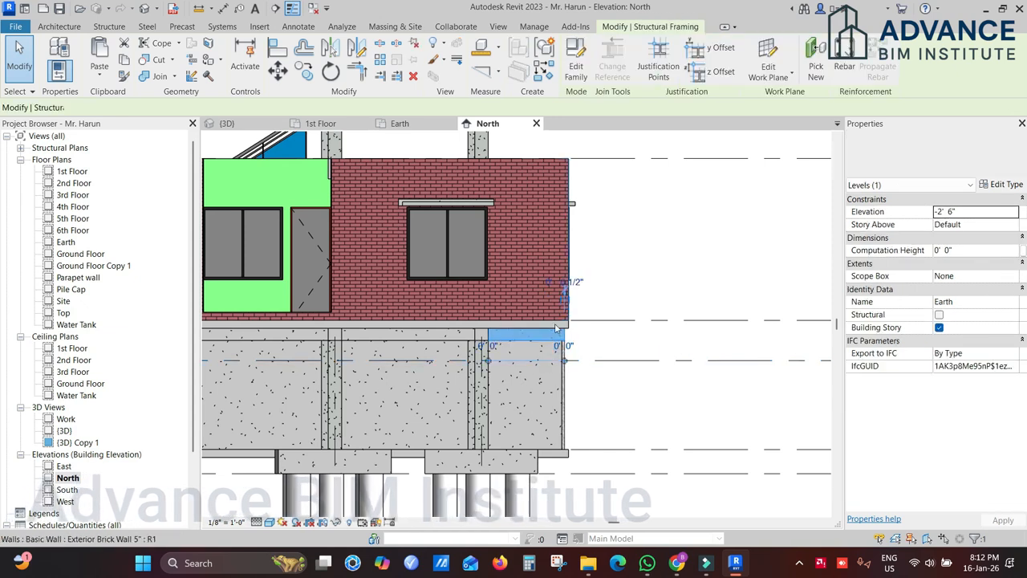
scroll(557, 343, "down", 2)
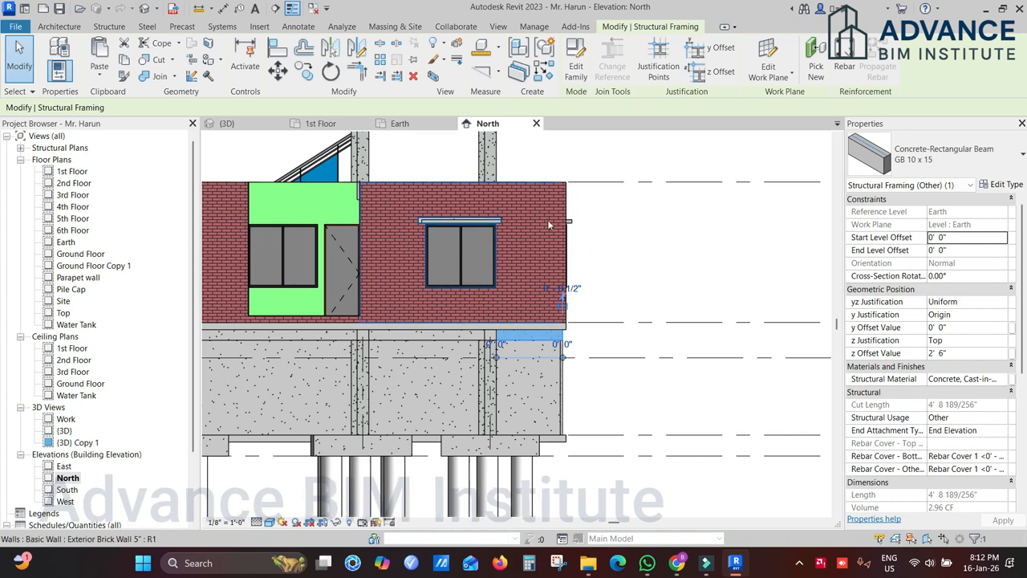
Preview the North elevation in the Wireframe visual style and restore it to Shaded
left_click(270, 523)
left_click(297, 392)
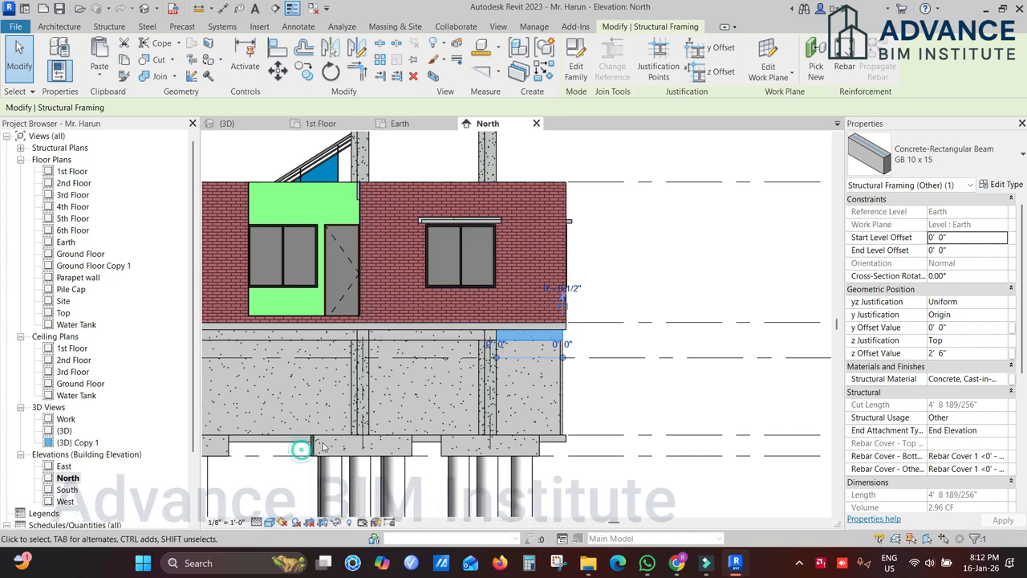
middle_click_drag(304, 197, 597, 196)
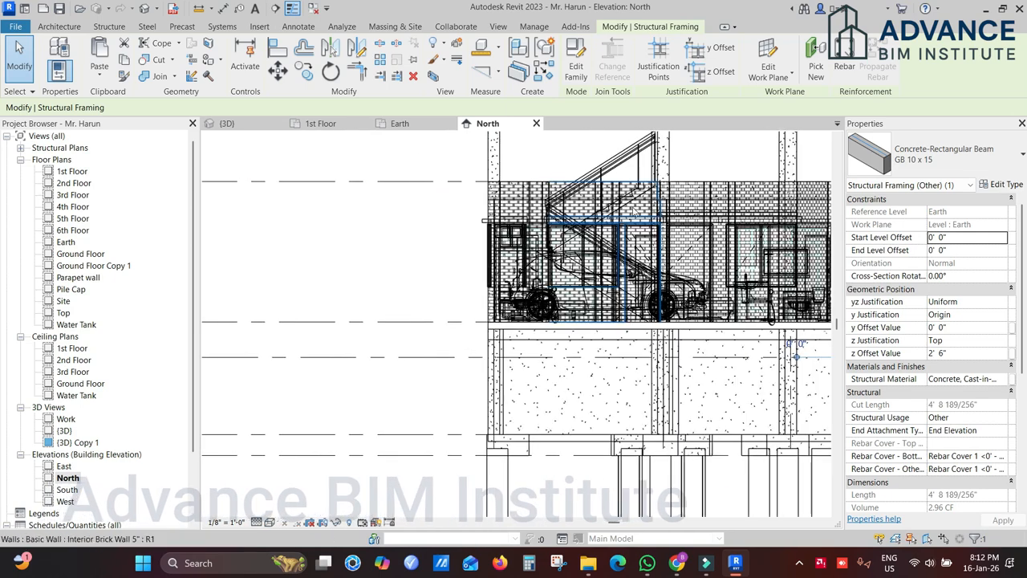
scroll(503, 204, "up", 1)
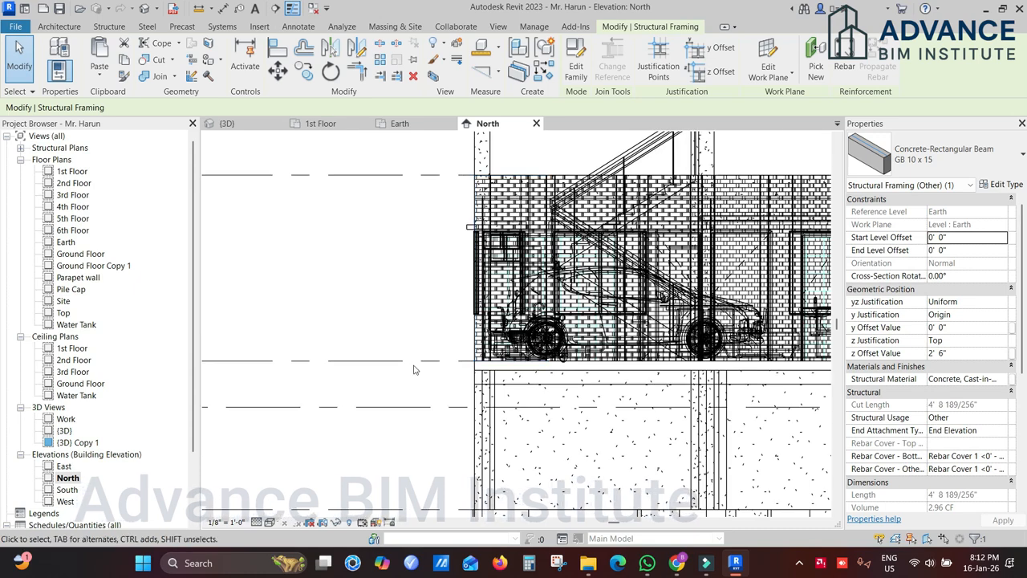
left_click(269, 523)
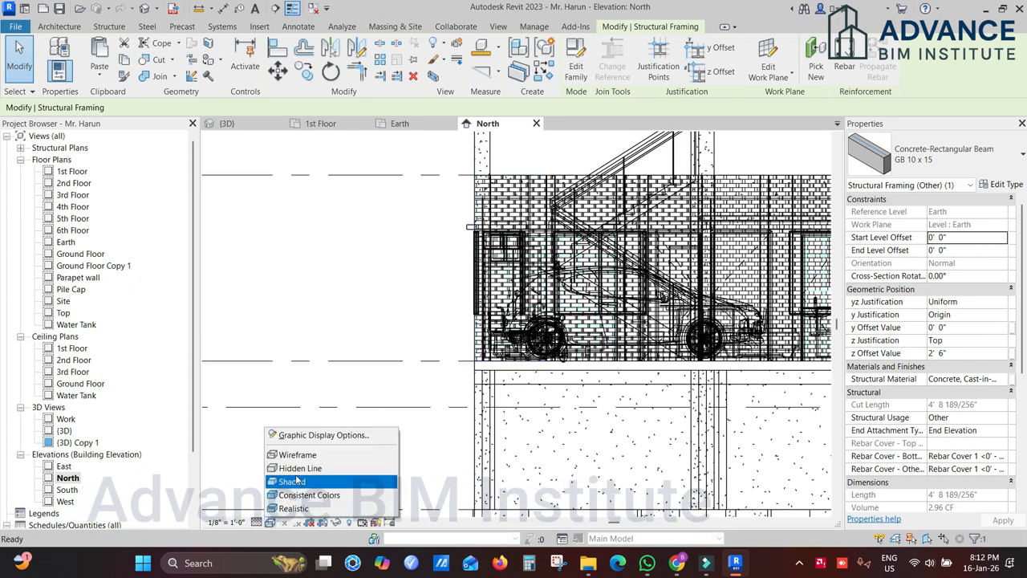
left_click(294, 482)
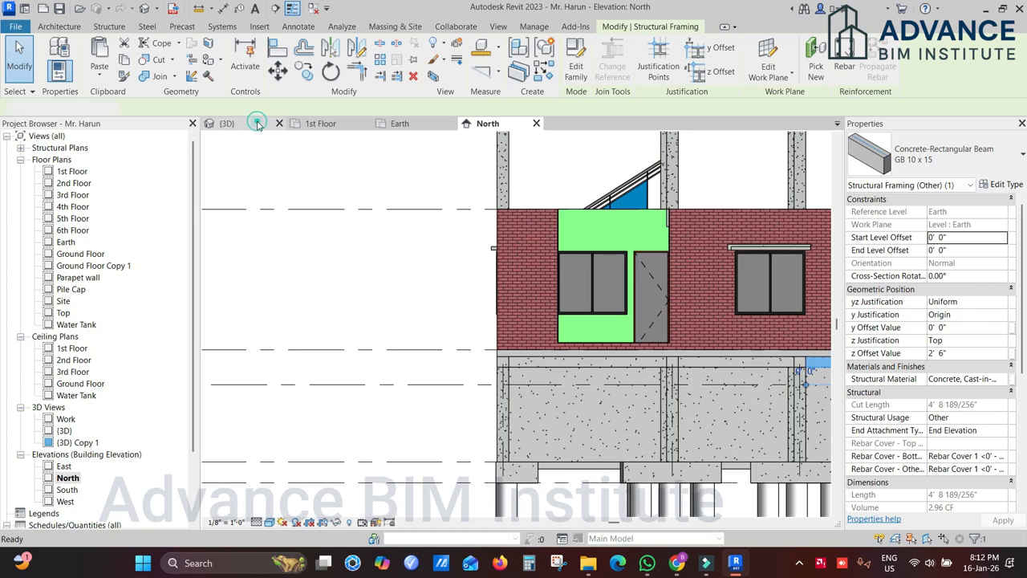
Switch to the {3D} view and inspect the reference levels and offsets of an upper beam and the corner grade beam
left_click(257, 123)
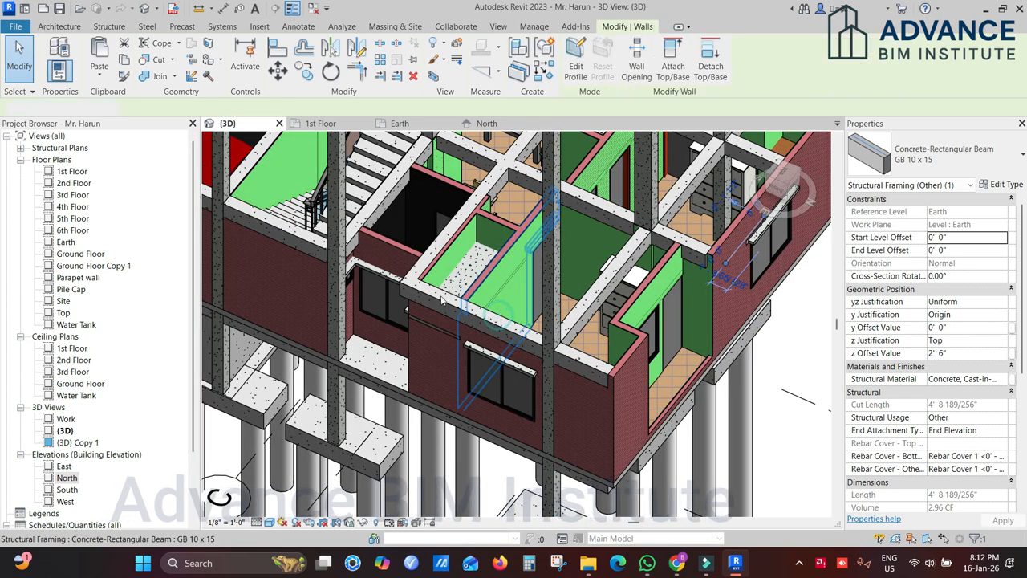
left_click(428, 291)
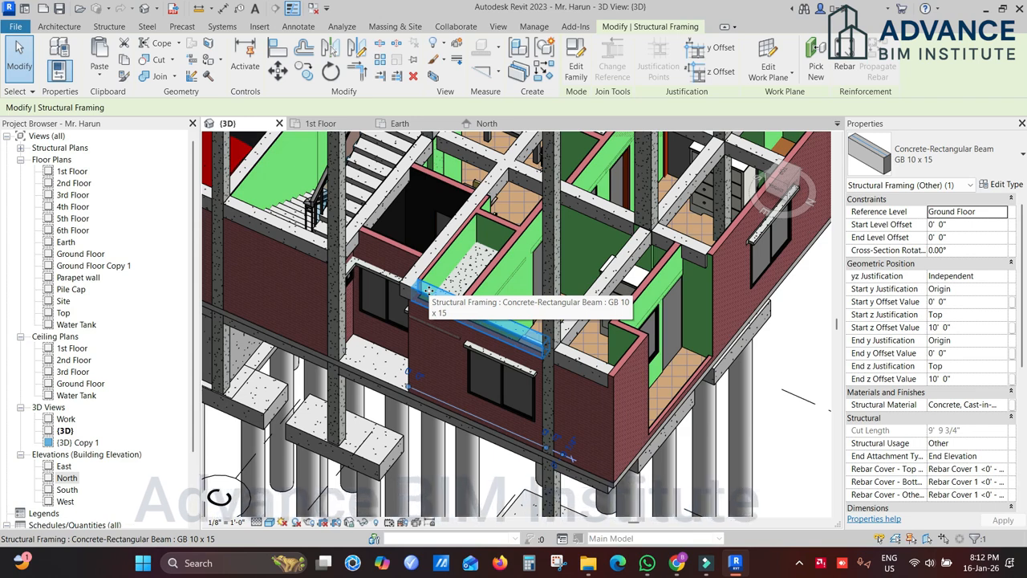
middle_click_drag(587, 370, 590, 387, "shift")
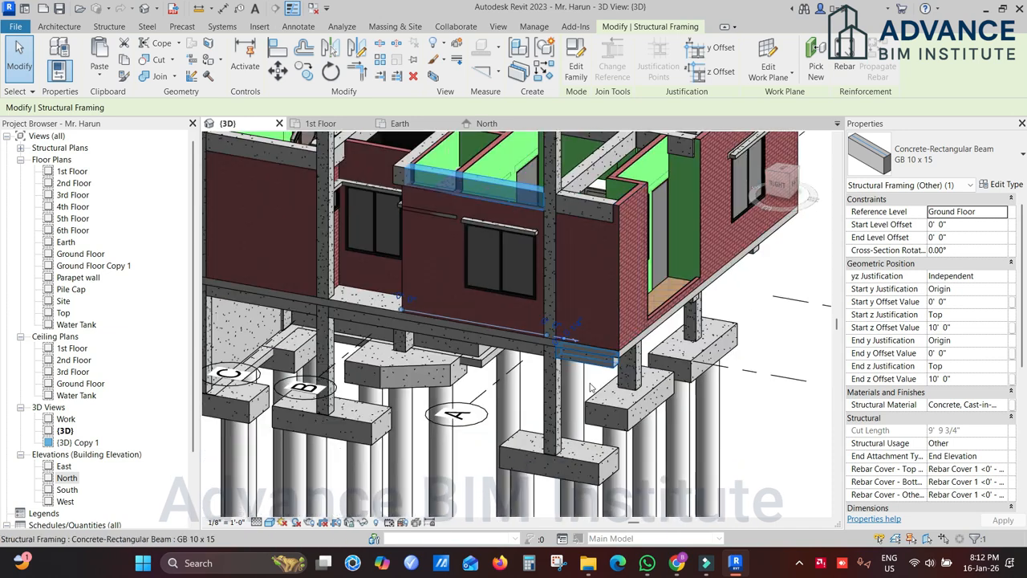
scroll(590, 387, "up", 3)
left_click(628, 327)
mouse_move(629, 326)
middle_mouse_down("shift")
mouse_move(635, 291)
mouse_move(618, 321)
mouse_move(647, 292)
mouse_move(646, 334)
middle_mouse_up("shift")
scroll(629, 320, "up", 2)
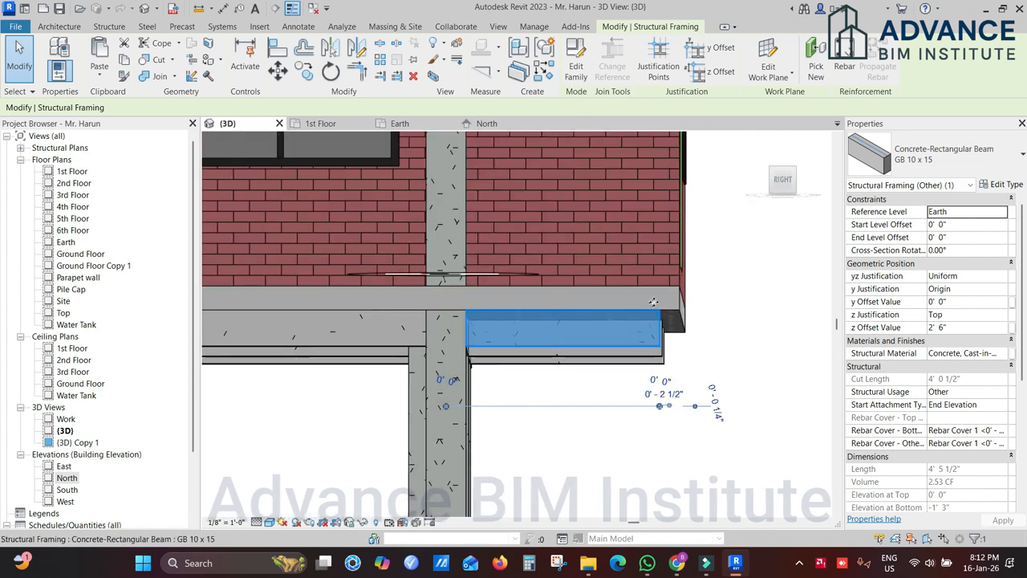
Compare the Ground Floor slab with the corner grade beam below it in the {3D} view, checking their properties
left_click(657, 302)
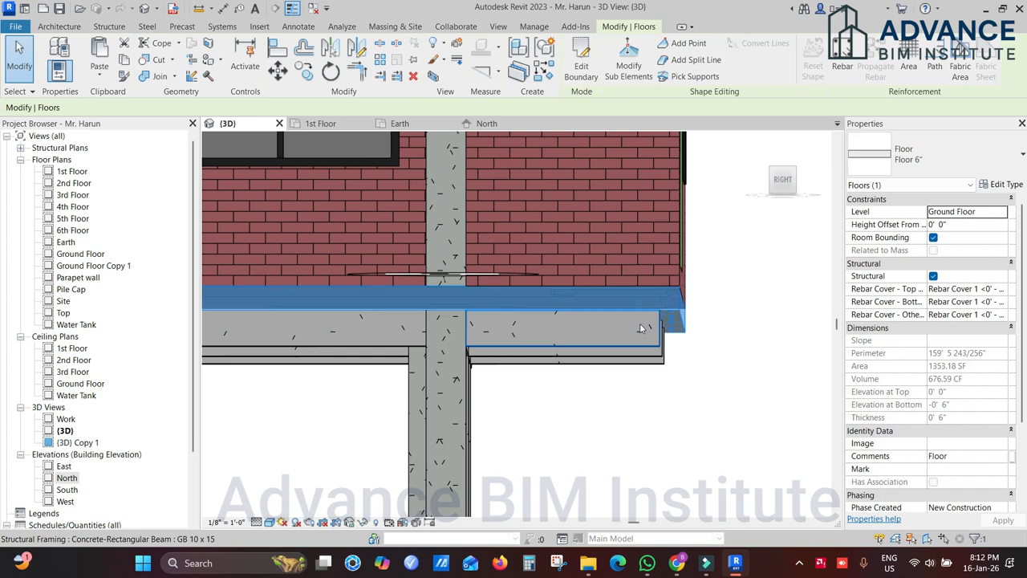
left_click(720, 341)
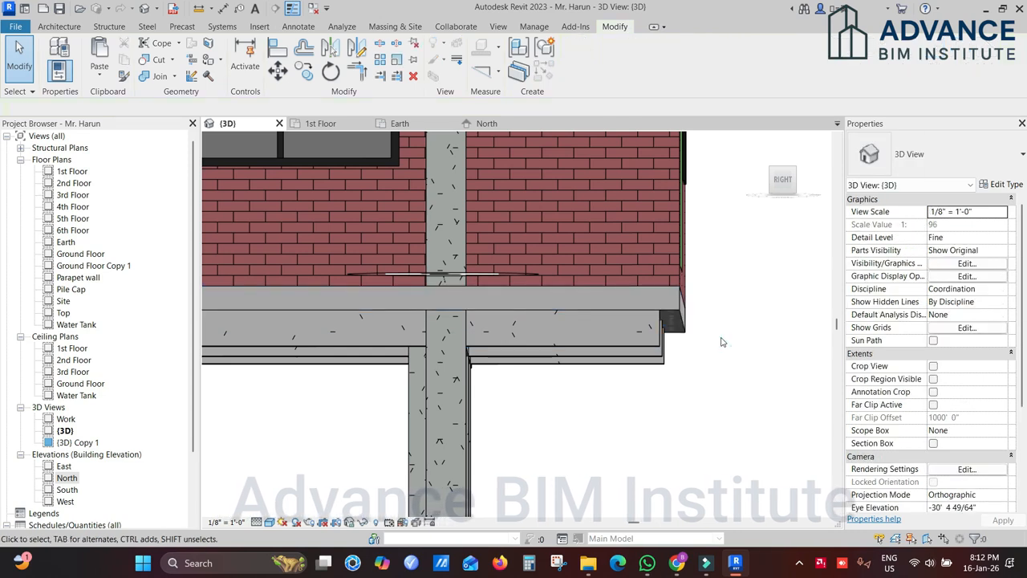
left_click(658, 331)
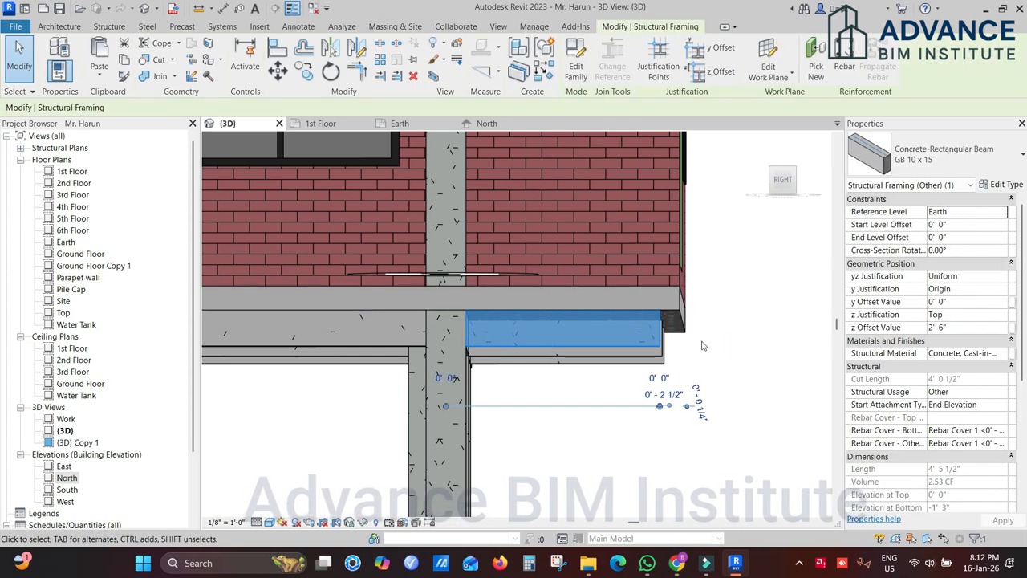
mouse_move(720, 341)
middle_mouse_down("shift")
mouse_move(717, 352)
mouse_move(700, 349)
middle_mouse_up("shift")
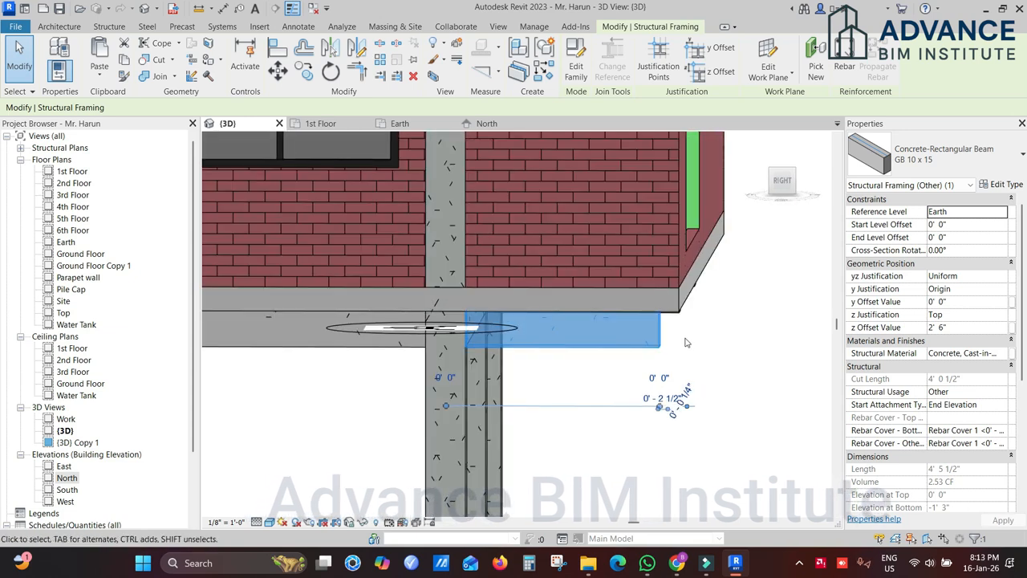
scroll(700, 346, "down", 1)
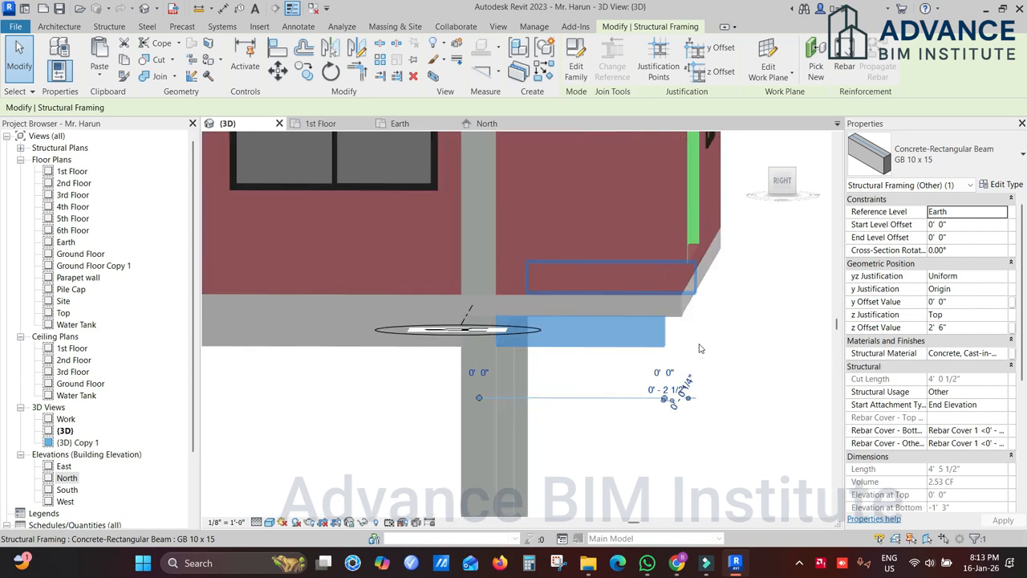
Return to the North elevation and select the end grade beam under the Ground Floor slab
left_click(491, 123)
middle_click_drag(643, 352, 515, 255)
scroll(698, 285, "up", 1)
middle_click_drag(681, 293, 608, 295)
scroll(681, 273, "up", 1)
left_click(683, 270)
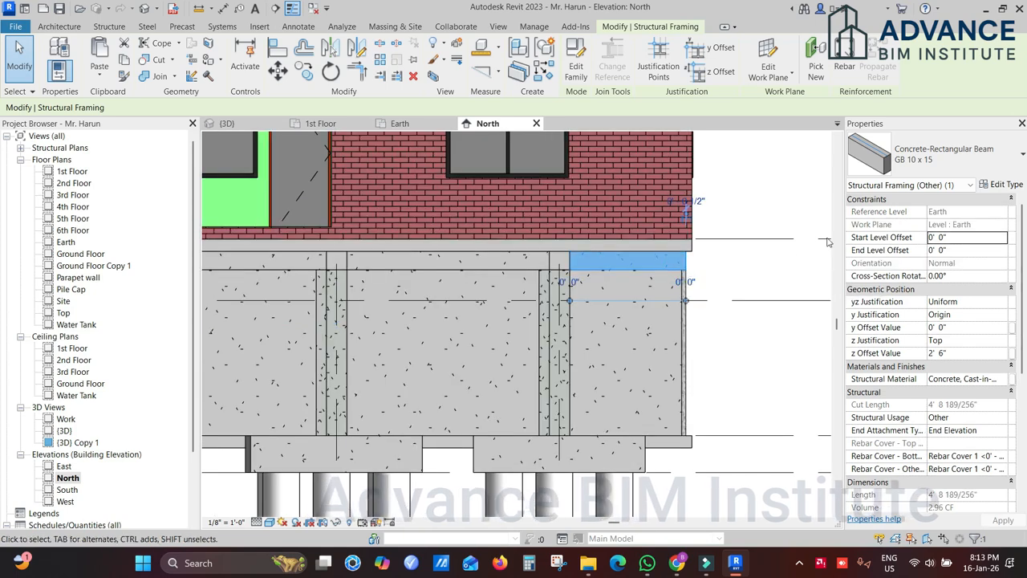
Examine the b and h dimensions in the type properties of the end grade beam, leaving the type unchanged
left_click(1003, 186)
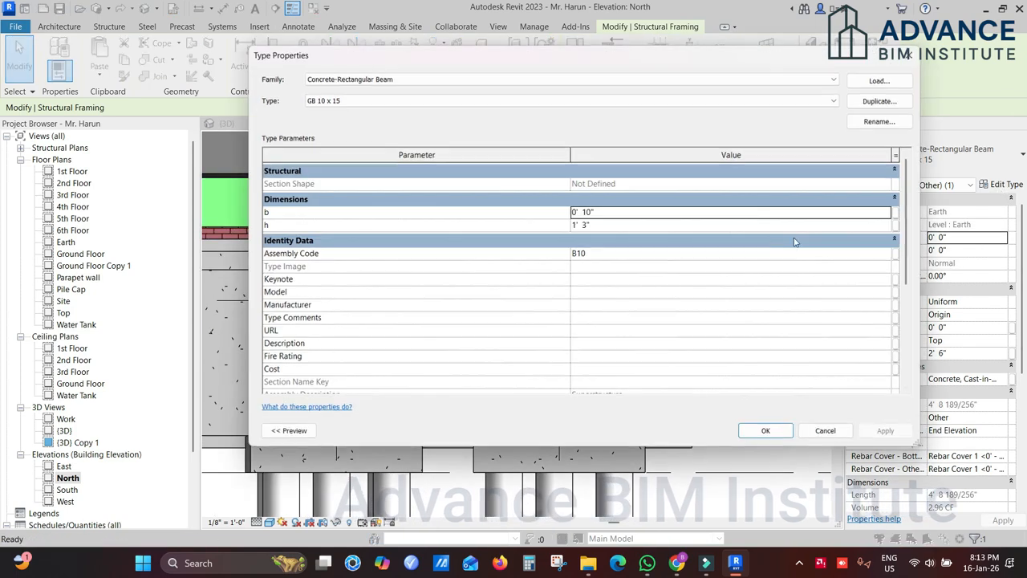
left_click(594, 226)
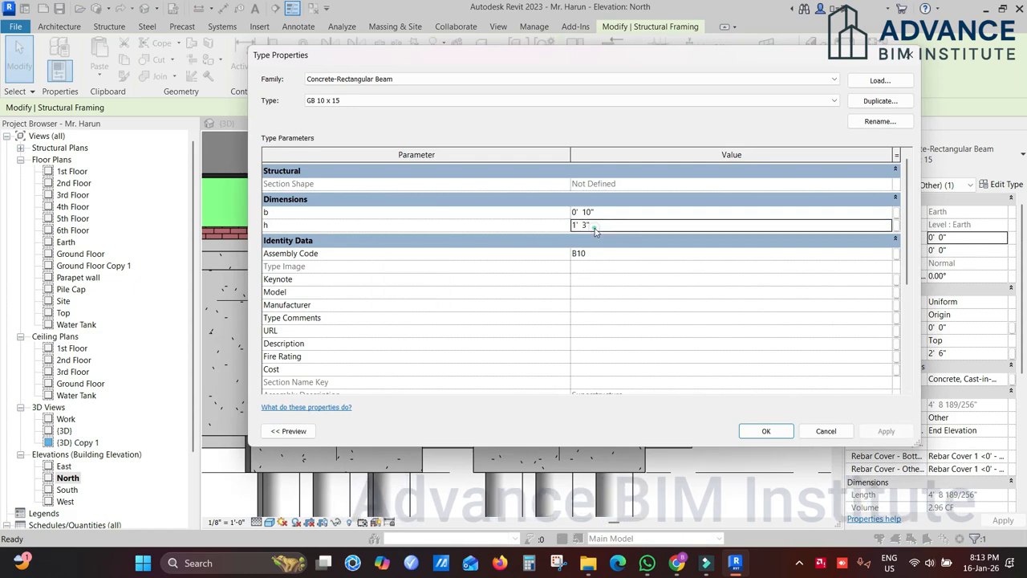
left_click(824, 433)
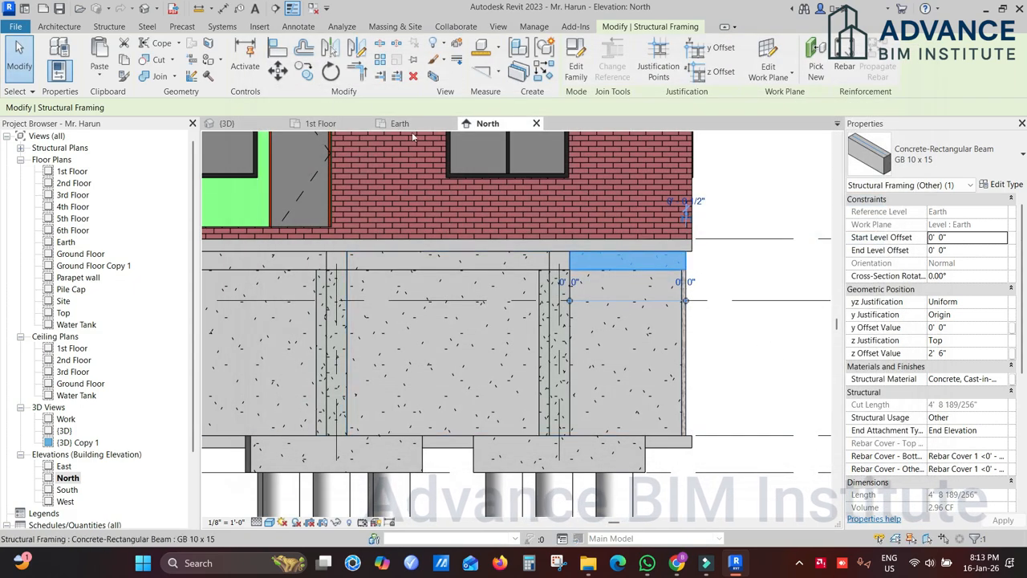
left_click(1009, 184)
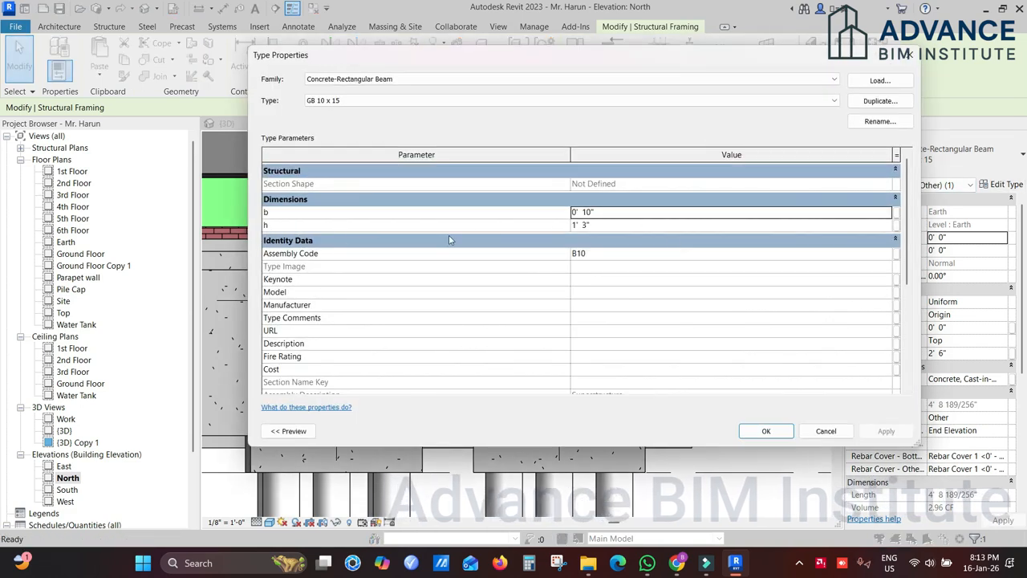
left_click(585, 225)
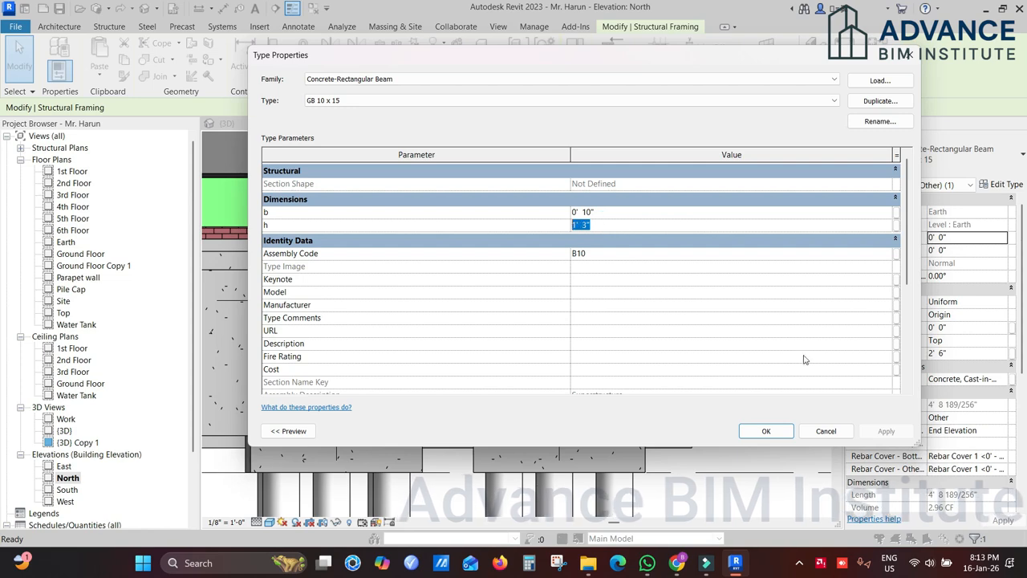
left_click(827, 432)
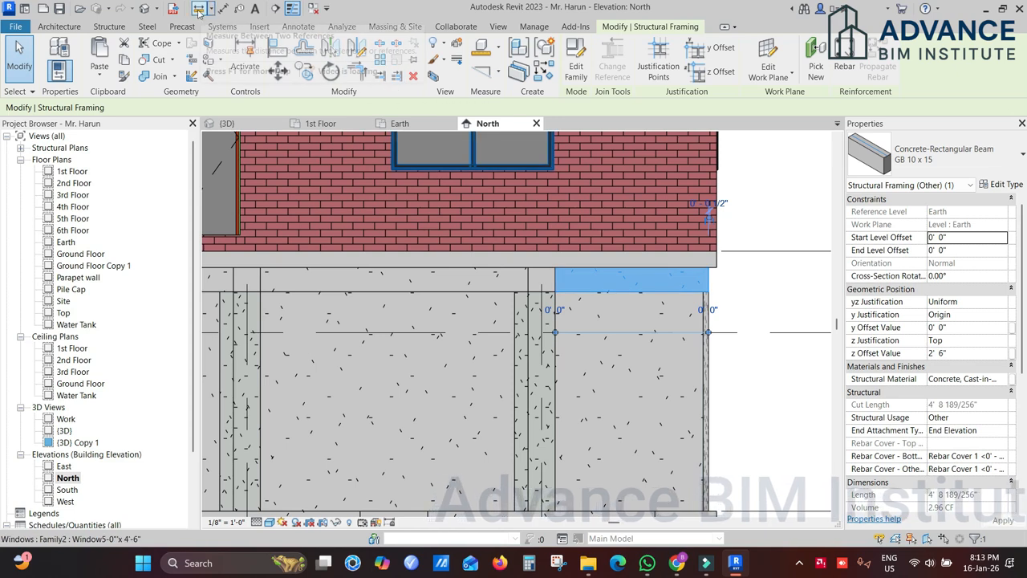
Measure the vertical distance from the end grade beam's underside to the top of the Ground Floor slab
left_click(198, 9)
scroll(720, 288, "up", 3)
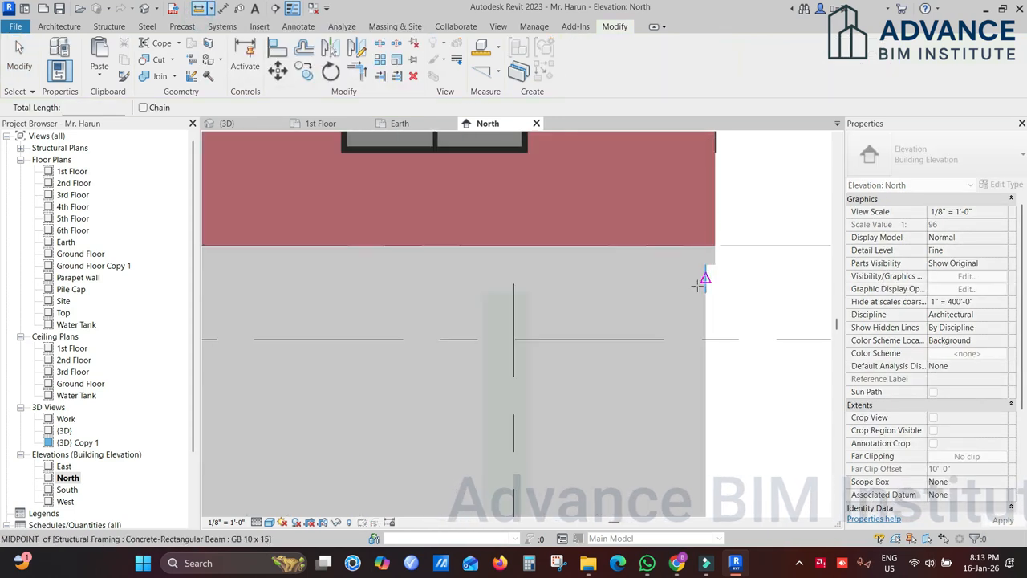
left_click(700, 294)
left_click(700, 257)
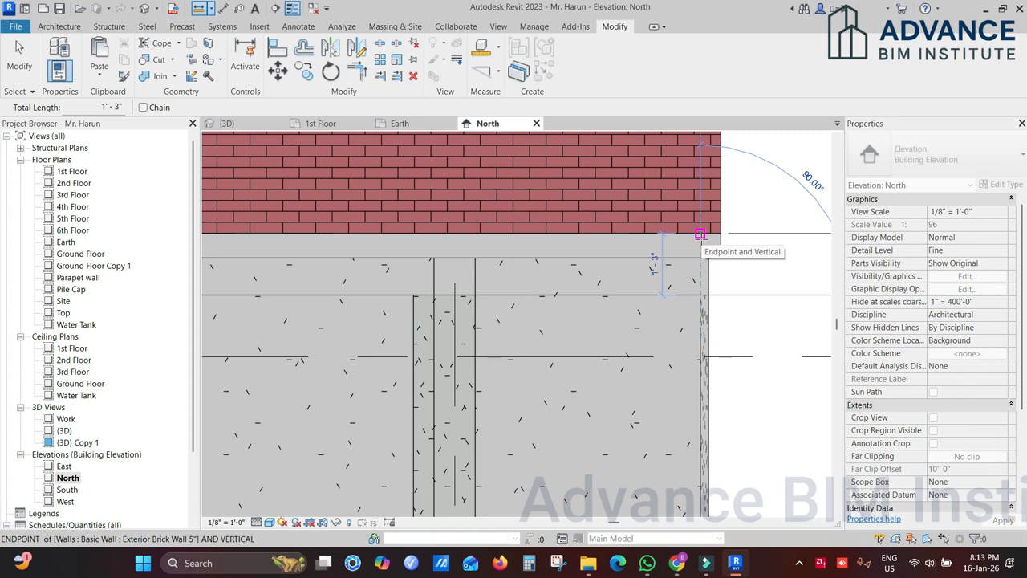
key("Escape")
key("Escape")
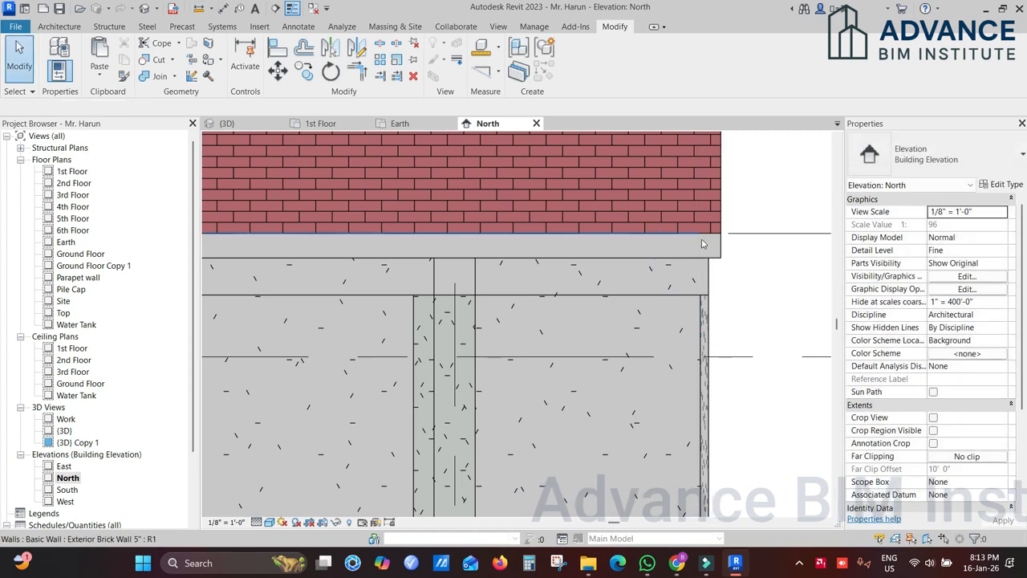
Compare the Ground Floor slab edge with the end grade beam below it by selecting each in turn
left_click(702, 245)
left_click(744, 275)
left_click(675, 289)
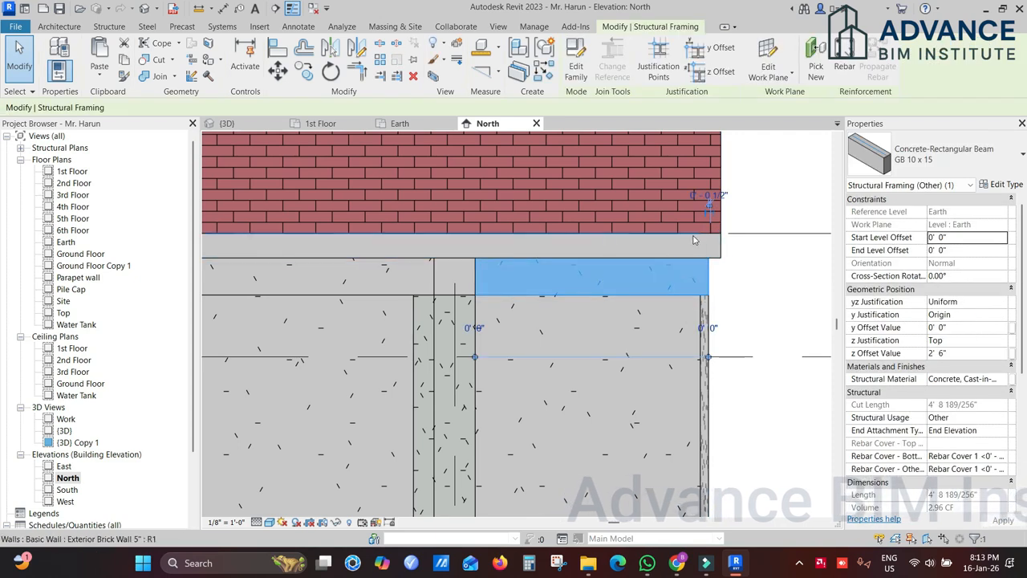
left_click(745, 282)
middle_click_drag(745, 282, 720, 281)
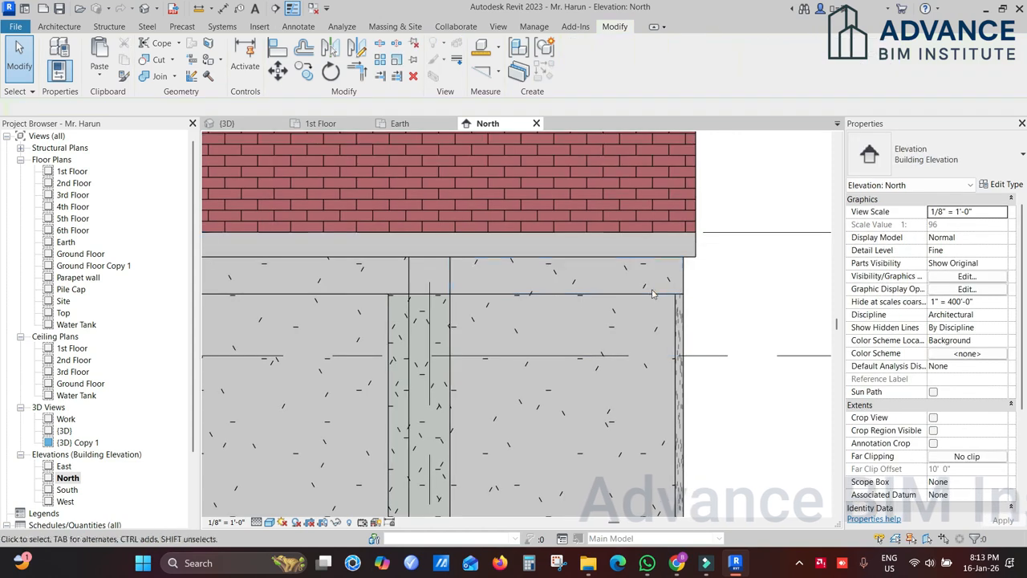
Draw a horizontal detail line about 1' 10" long outward from the end grade beam's lower edge
key("d")
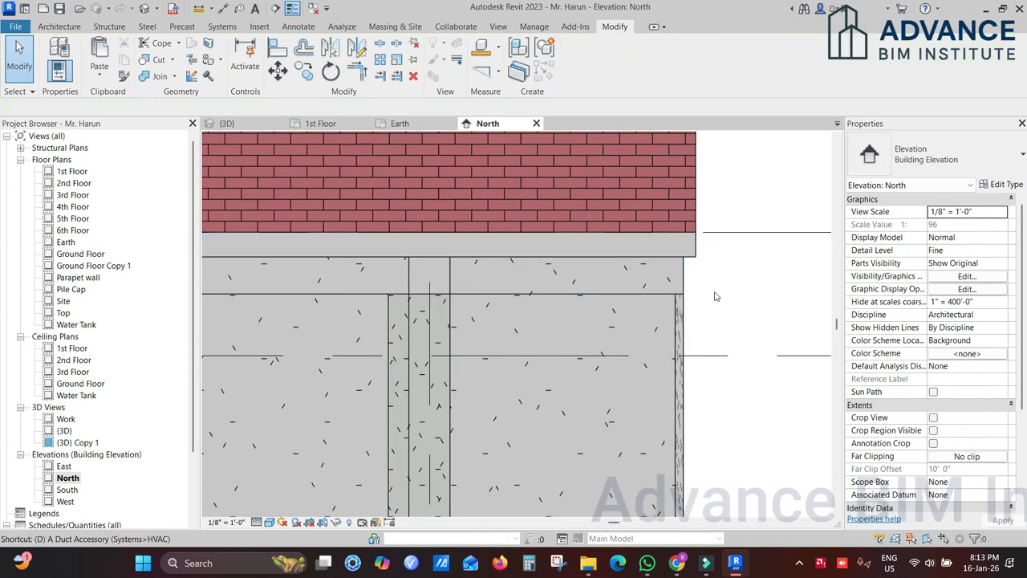
key("l")
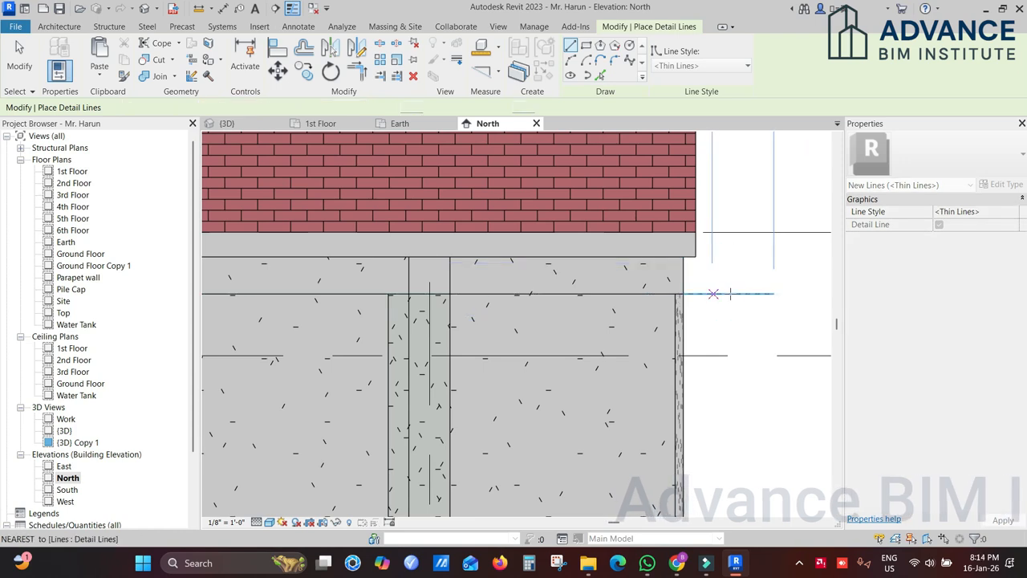
key("Escape")
key("Escape")
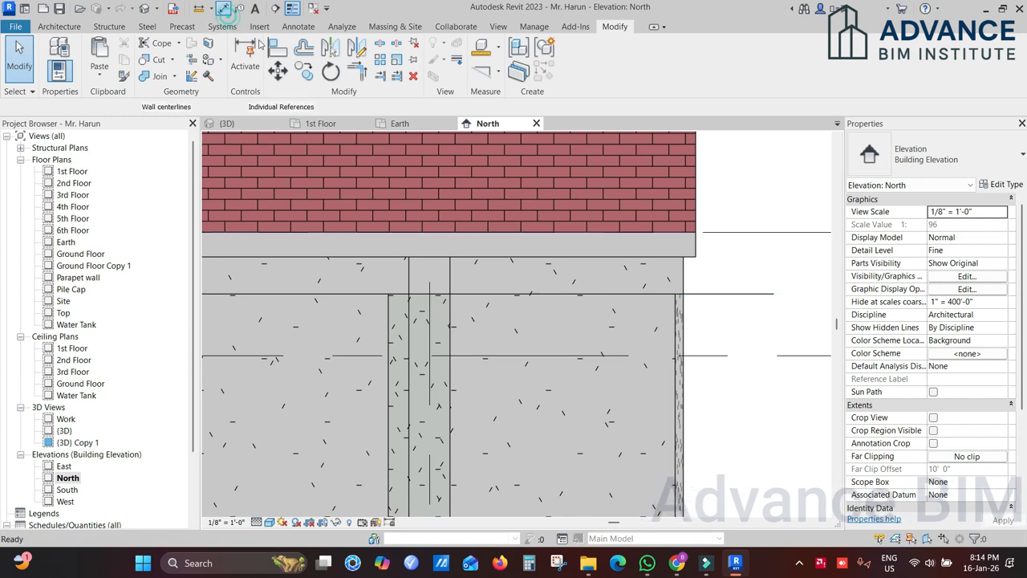
Try an aligned dimension between the Ground Floor level and the detail line, cancel it and delete the detail line
left_click(223, 8)
left_click(732, 232)
left_click(747, 294)
key("Escape")
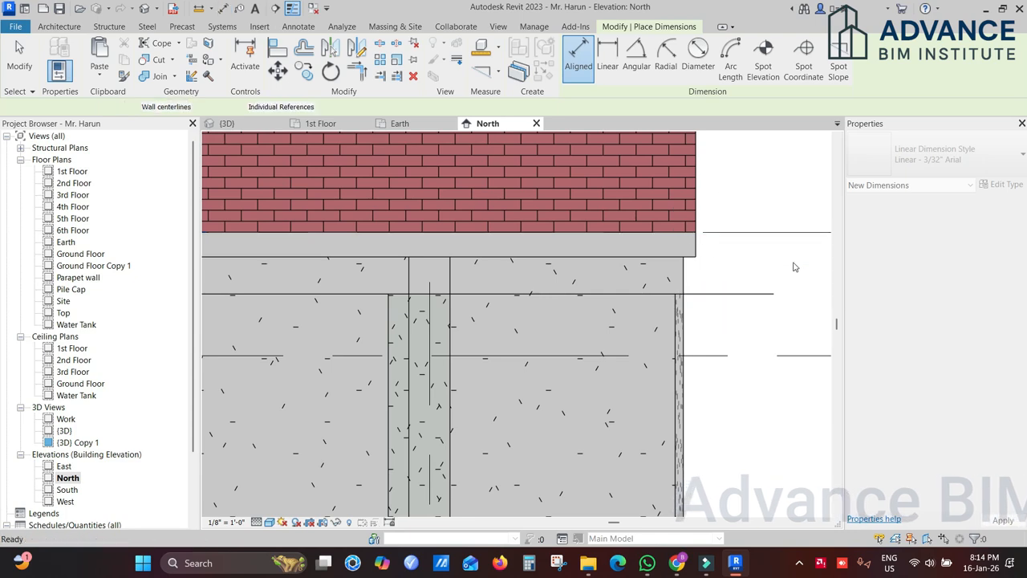
key("Escape")
left_click(772, 294)
key("Delete")
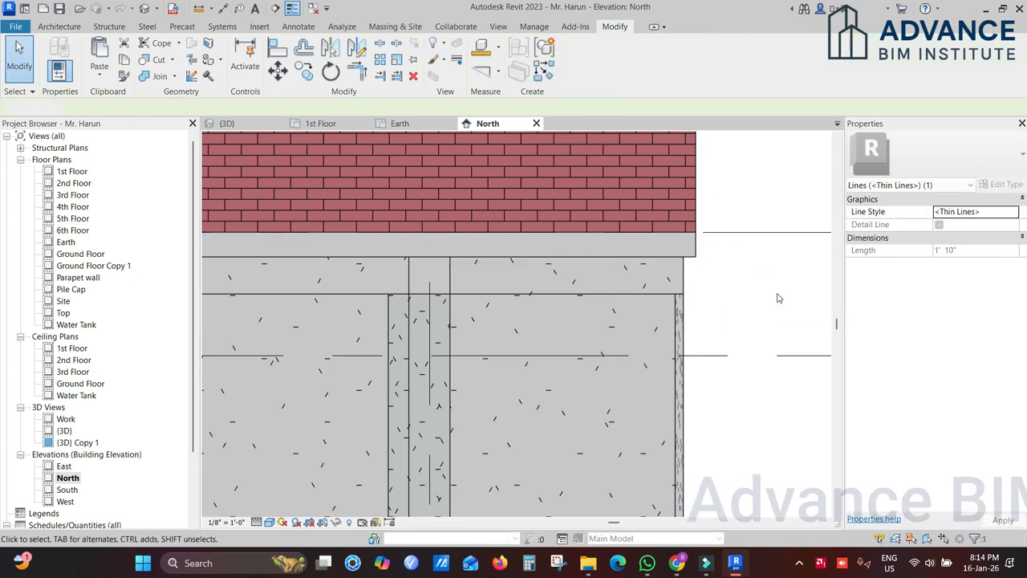
Switch to the {3D} view and select the Ground Floor window beside the door on the building's back side
left_click(270, 126)
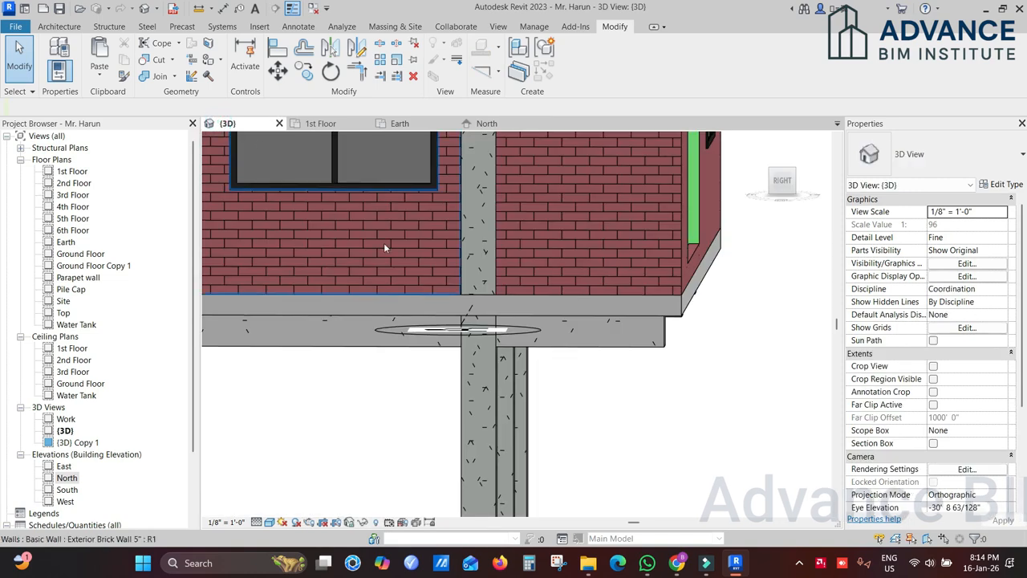
scroll(560, 314, "down", 2)
middle_click_drag(561, 316, 479, 334, "shift")
scroll(569, 302, "down", 3)
scroll(570, 305, "down", 2)
middle_click_drag(570, 308, 554, 399)
middle_click_drag(561, 341, 455, 350, "shift")
middle_click_drag(597, 344, 495, 302)
scroll(504, 312, "up", 2)
left_click(520, 313)
scroll(520, 313, "down", 3)
scroll(495, 304, "up", 3)
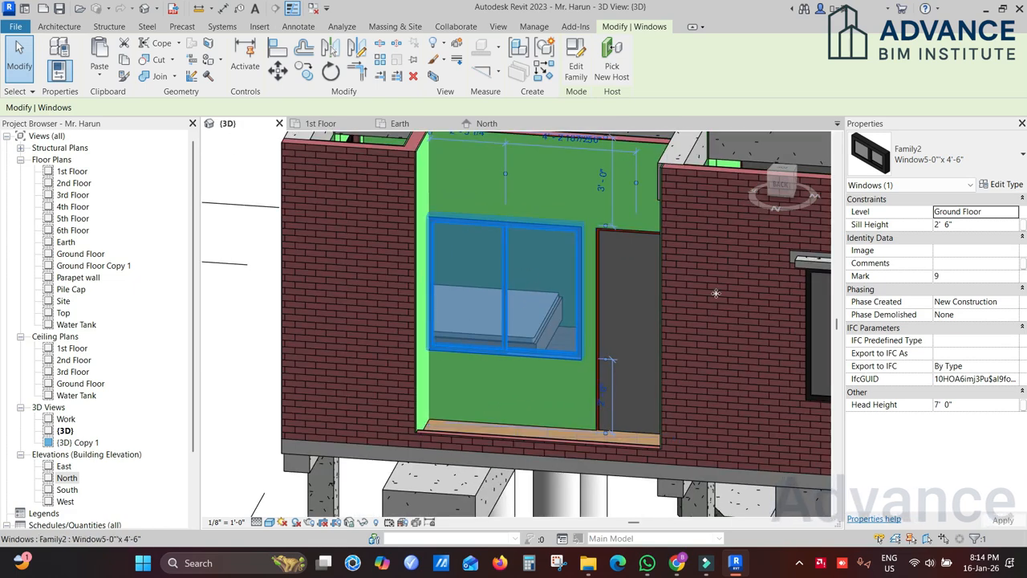
Enable Use Render Appearance for the window type's W-Glass material, check its appearance color and transparency, and apply the material to the type
left_click(1003, 186)
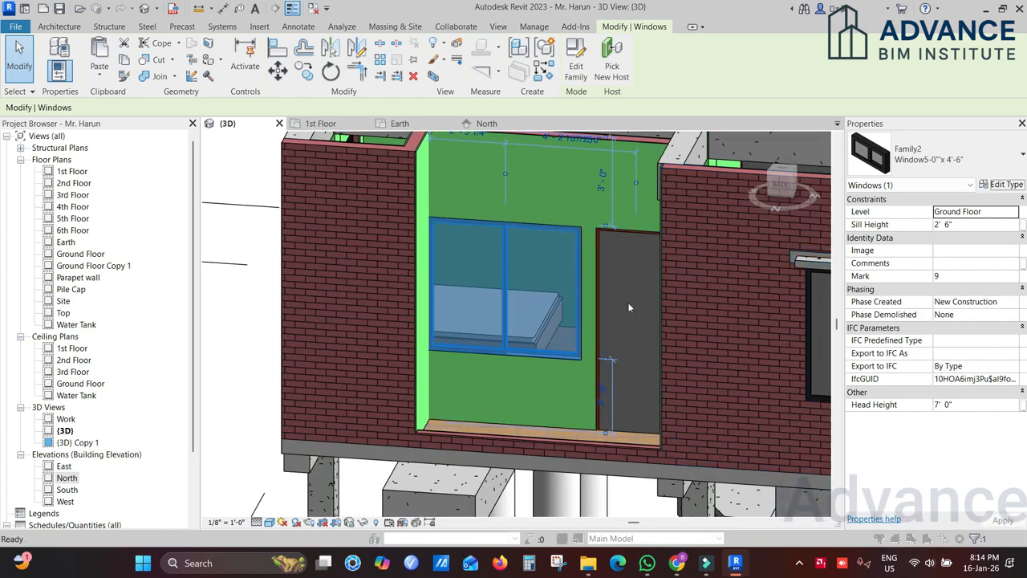
left_click(660, 225)
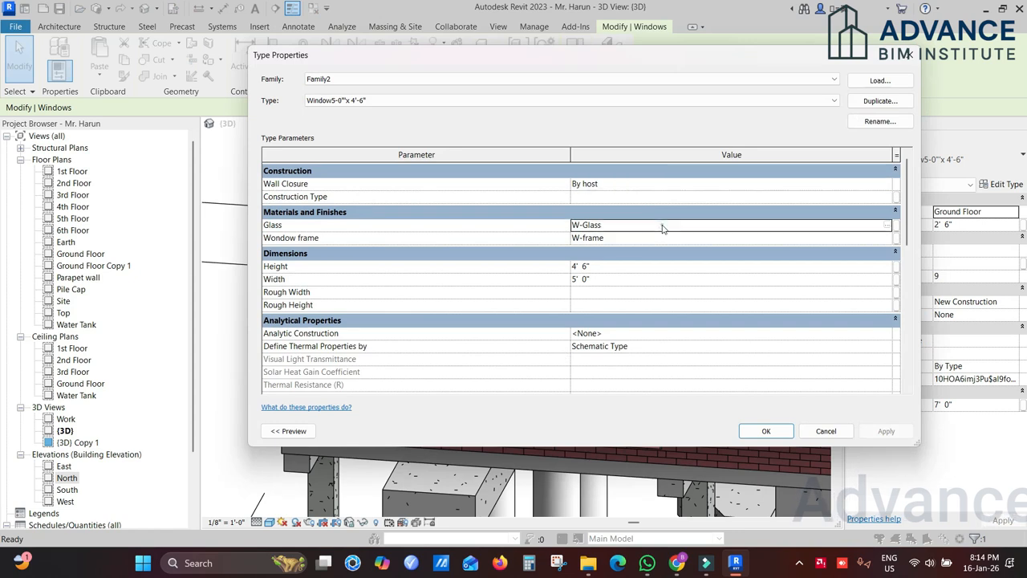
left_click(897, 229)
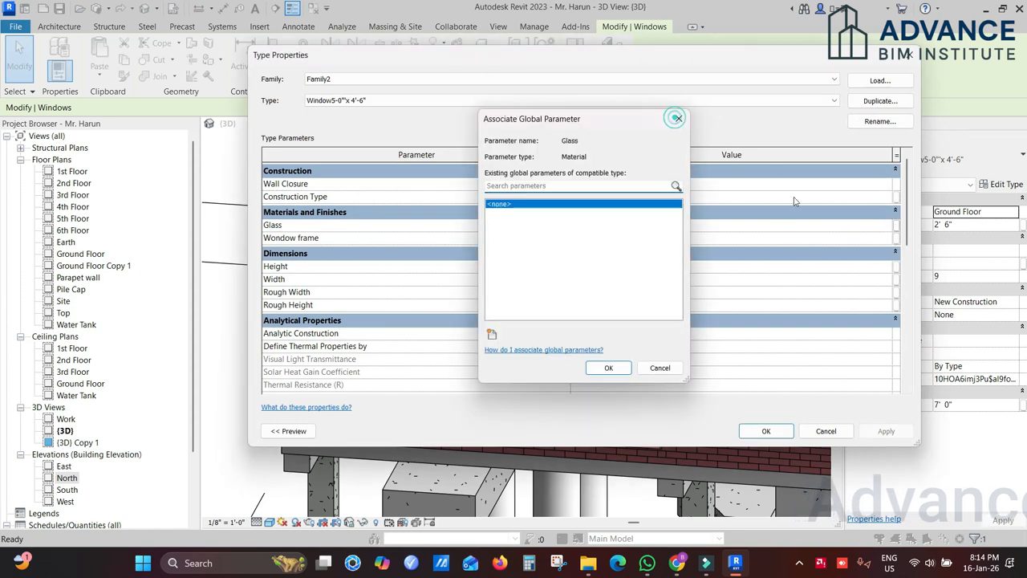
left_click(678, 119)
left_click(889, 227)
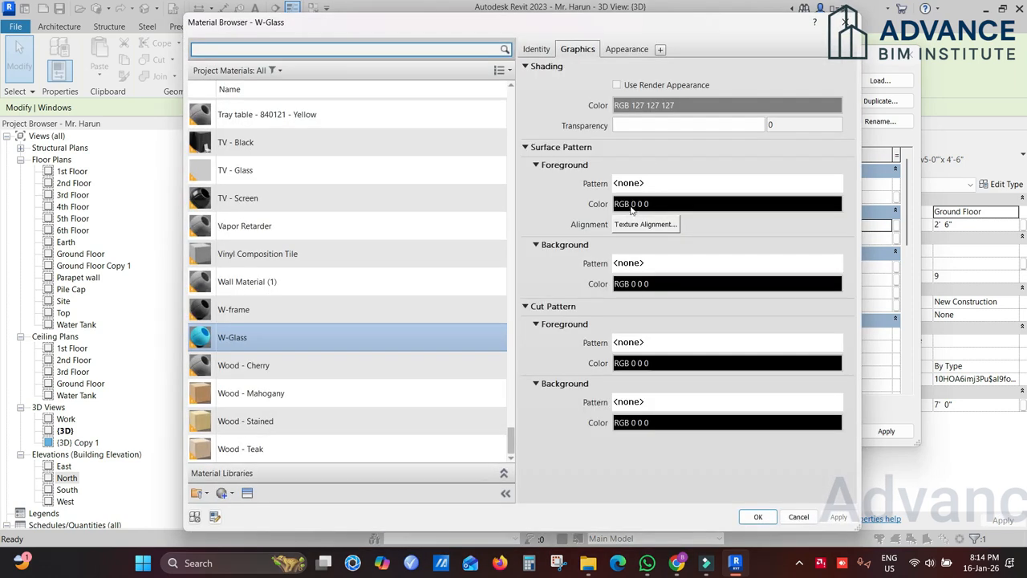
left_click(647, 85)
left_click(624, 50)
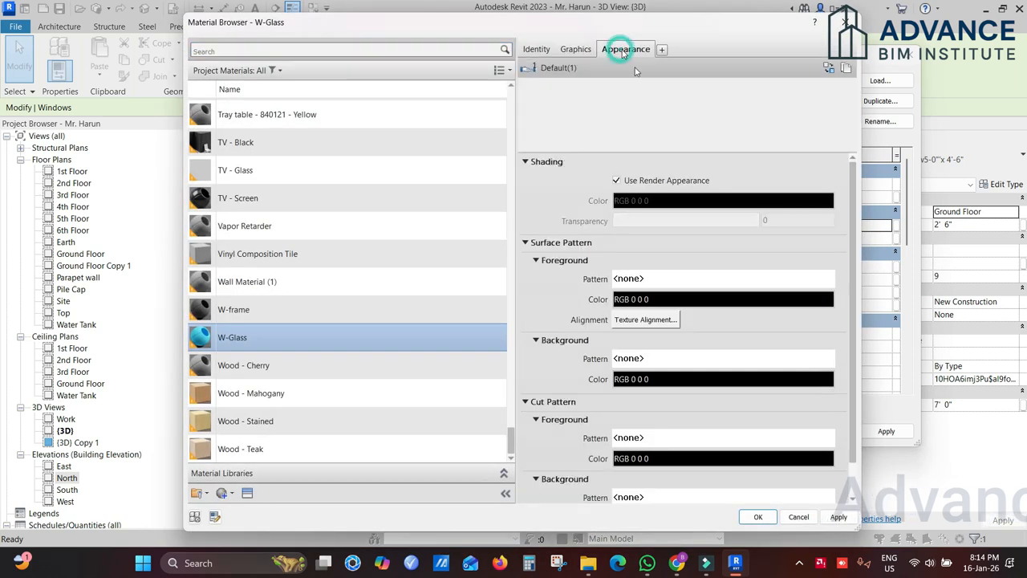
left_click(710, 201)
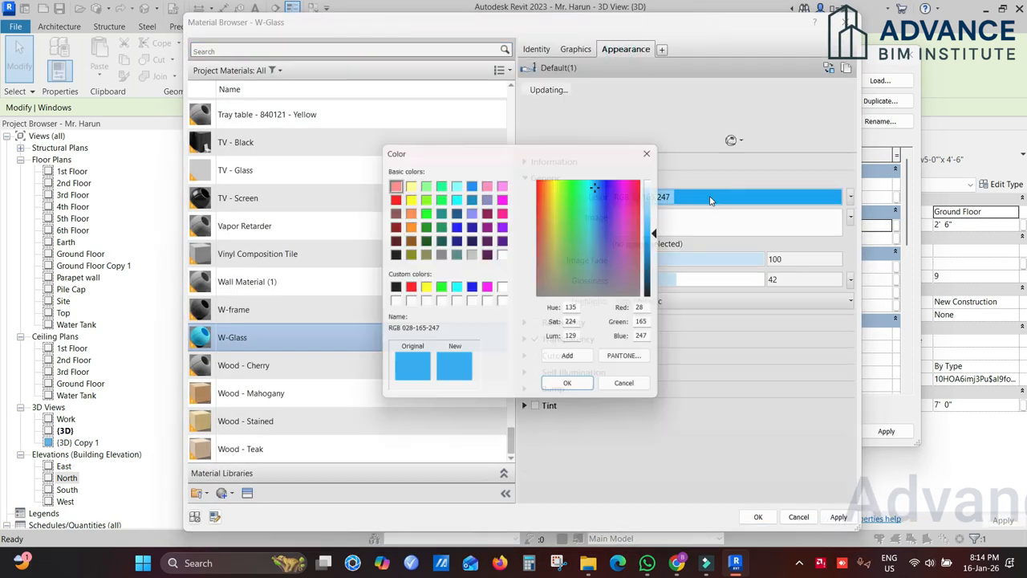
left_click(656, 148)
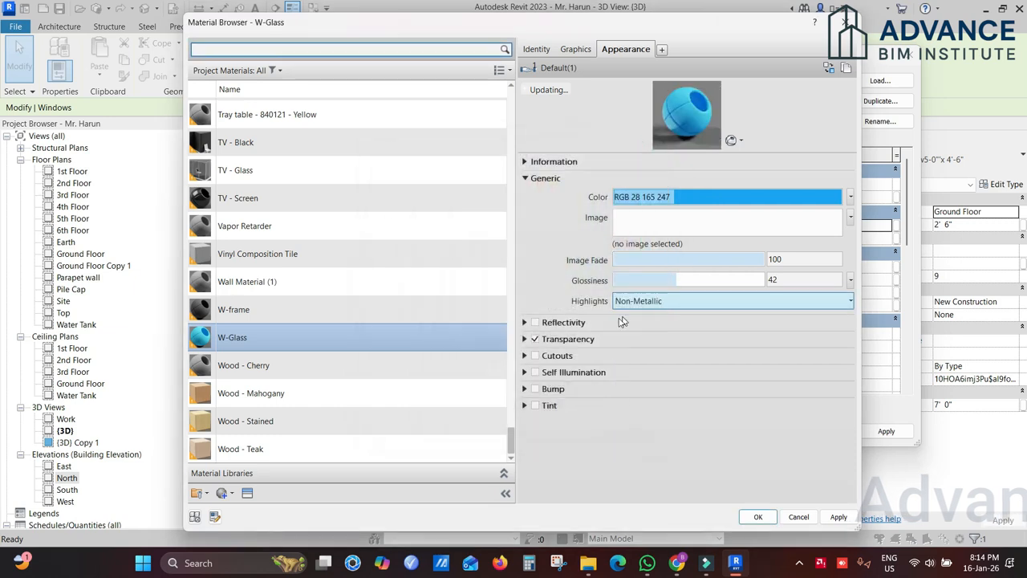
left_click(524, 338)
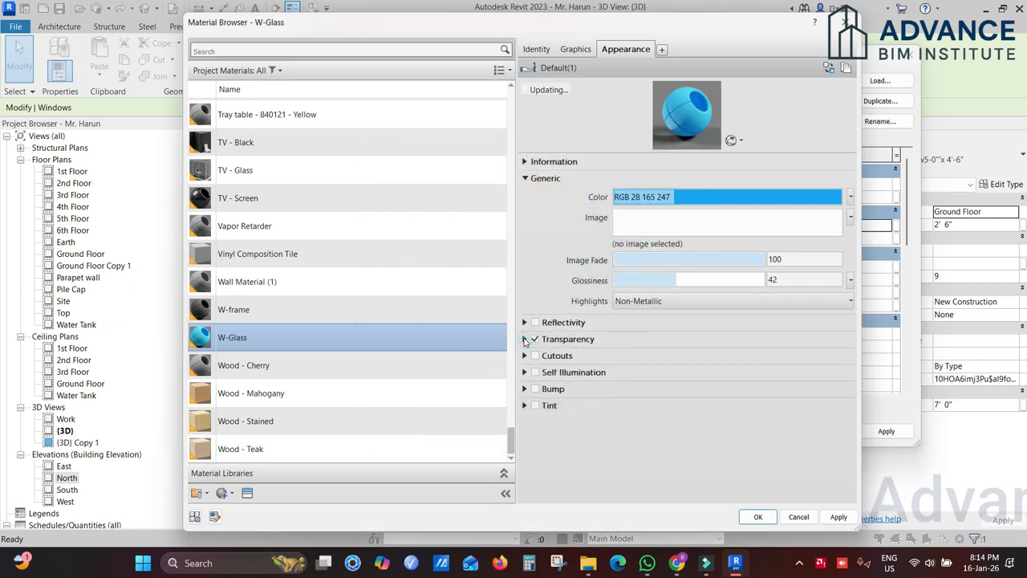
left_click(760, 514)
left_click(770, 430)
left_click(221, 281)
Turn off Transparency in the Door Frame material of the wooden door beside the window and apply it to the door type
middle_click_drag(221, 280, 569, 262, "shift")
scroll(683, 301, "up", 5)
scroll(447, 255, "down", 5)
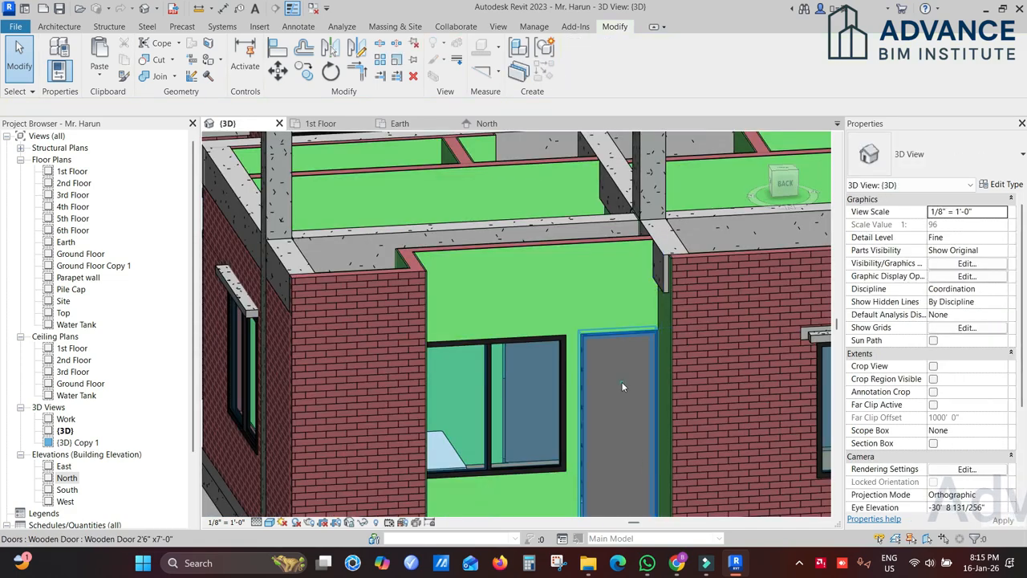
left_click(622, 383)
left_click(997, 184)
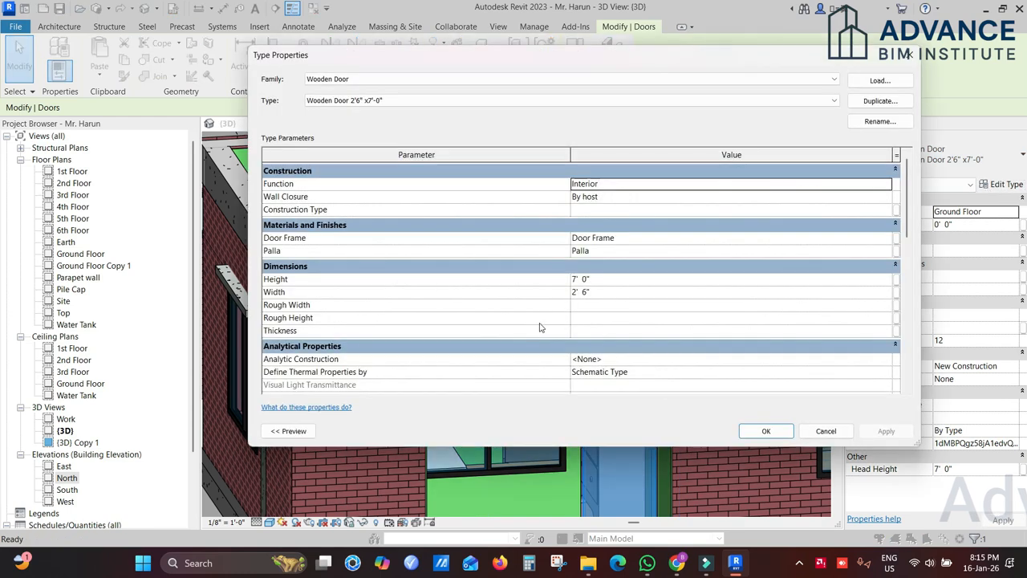
left_click(693, 240)
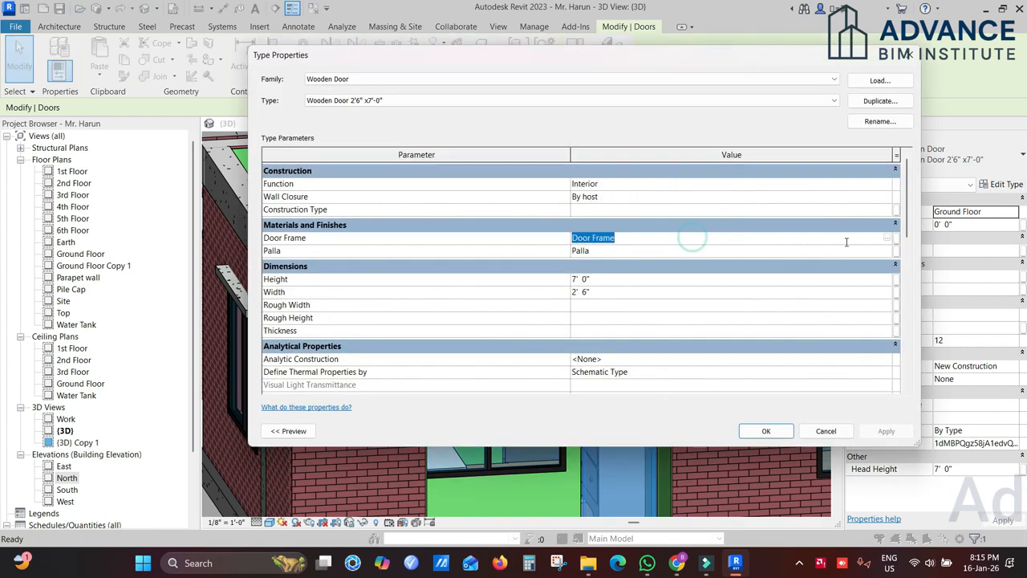
left_click(890, 238)
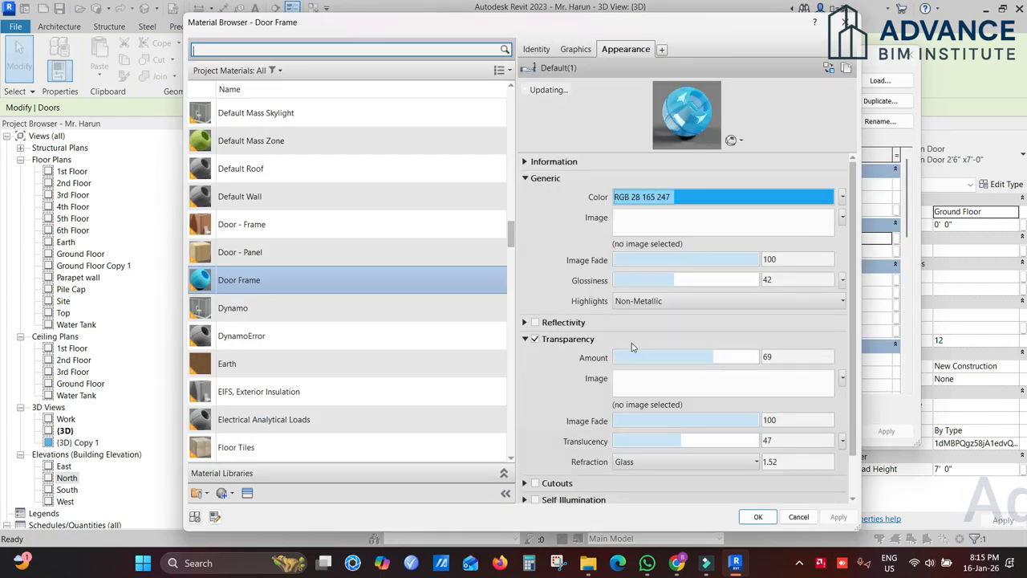
left_click(535, 340)
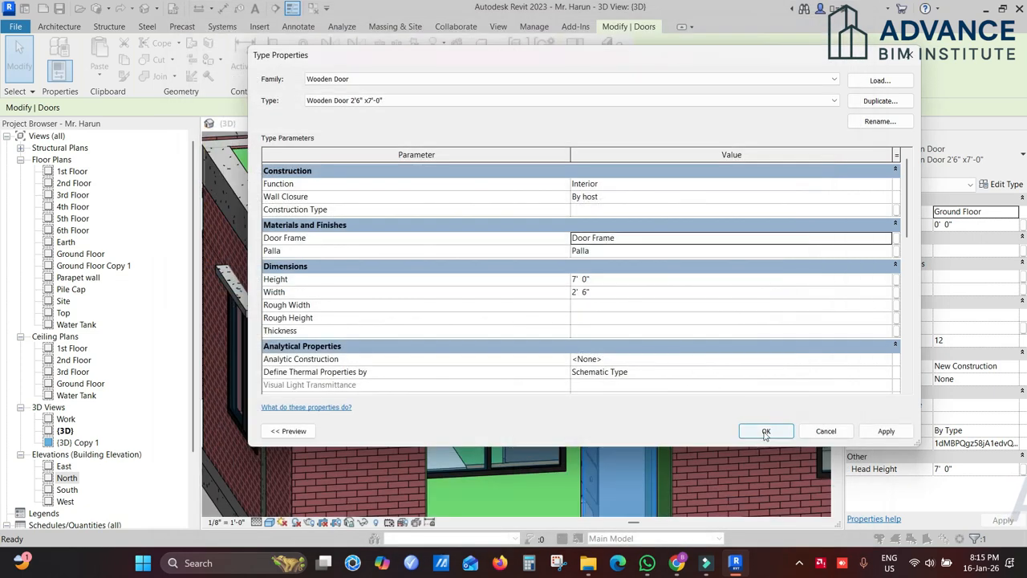
left_click(765, 432)
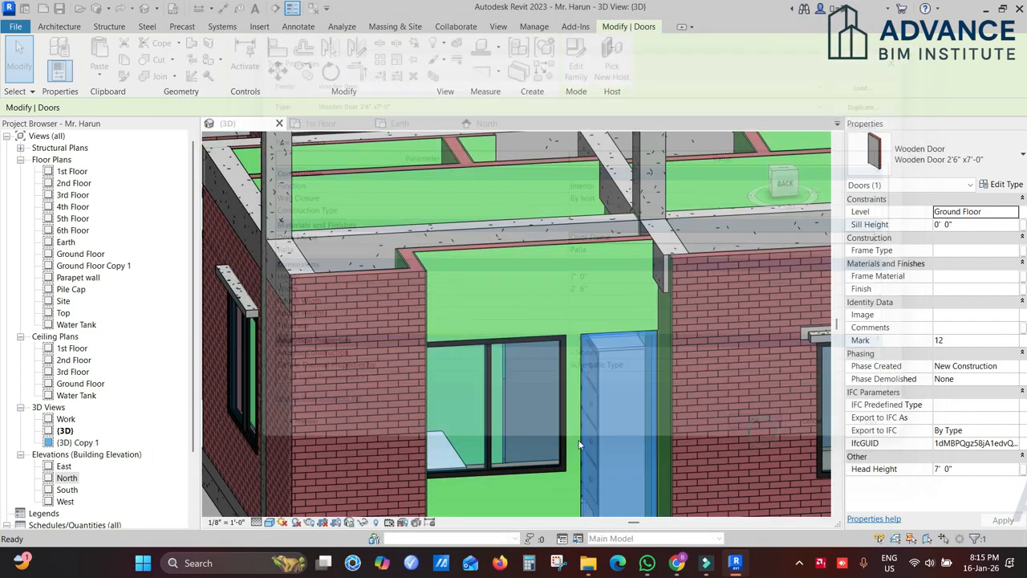
Enable Use Render Appearance for the Palla material of the Ground Floor wooden door beside the window and apply it to the door type
middle_click_drag(229, 398, 251, 433, "shift")
left_click(251, 433)
scroll(673, 297, "up", 5)
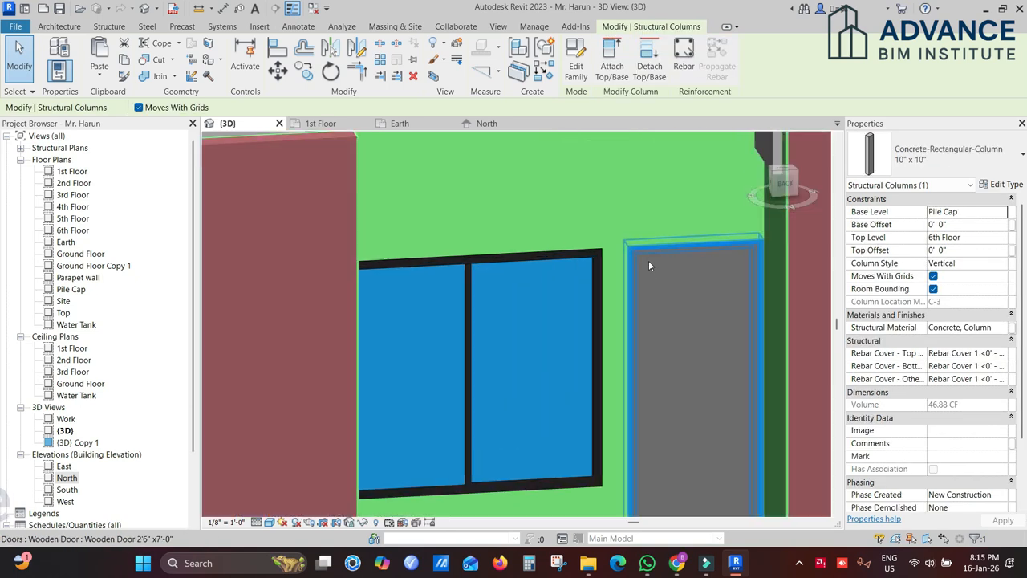
key("Escape")
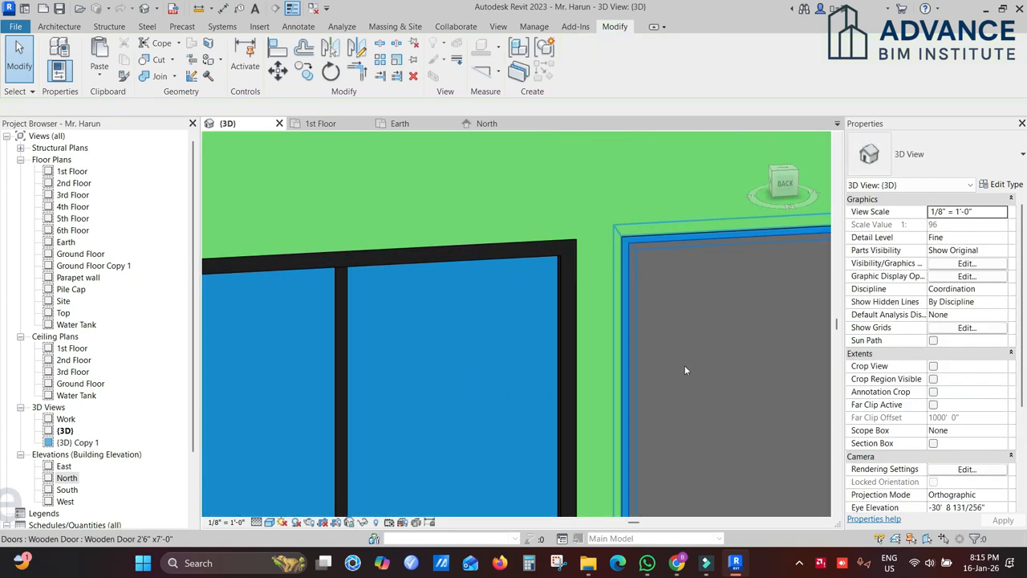
left_click(684, 365)
left_click(1004, 184)
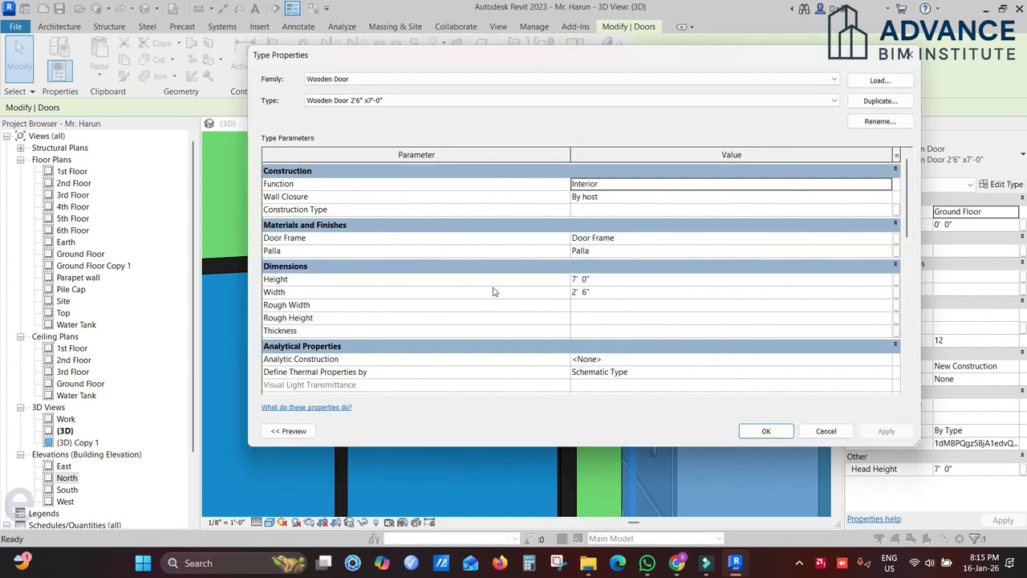
left_click(602, 252)
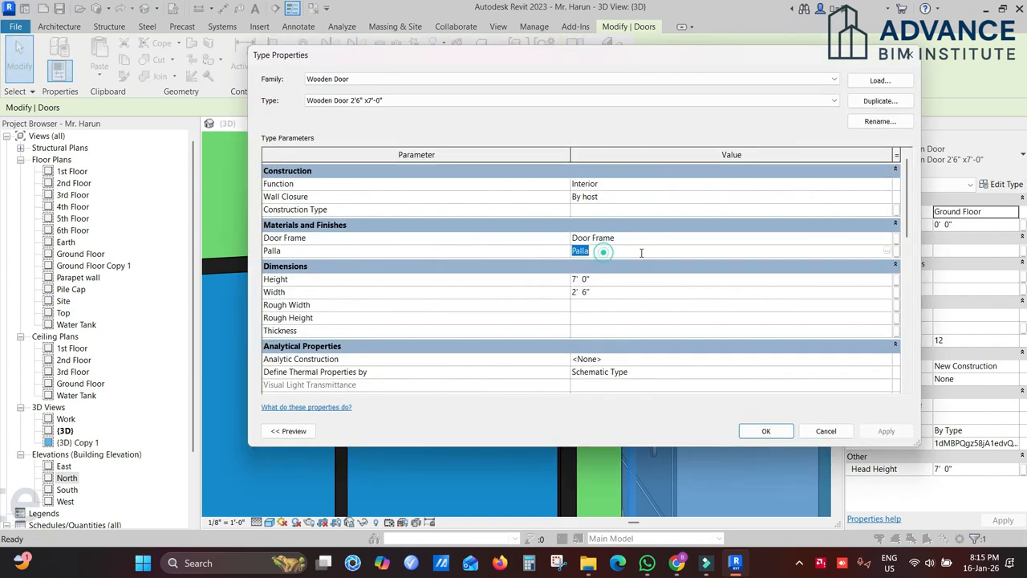
left_click(888, 251)
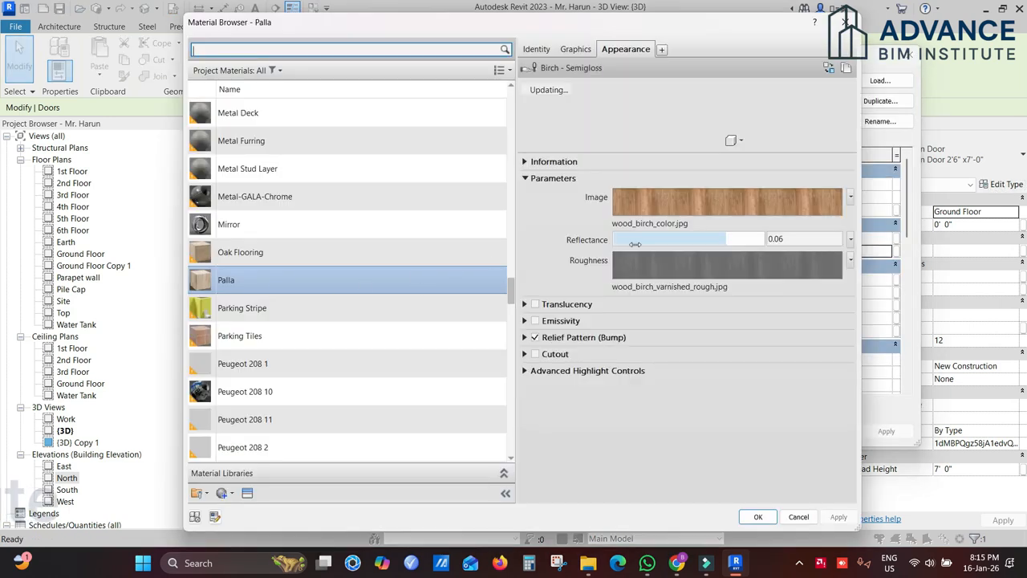
left_click(578, 50)
left_click(617, 85)
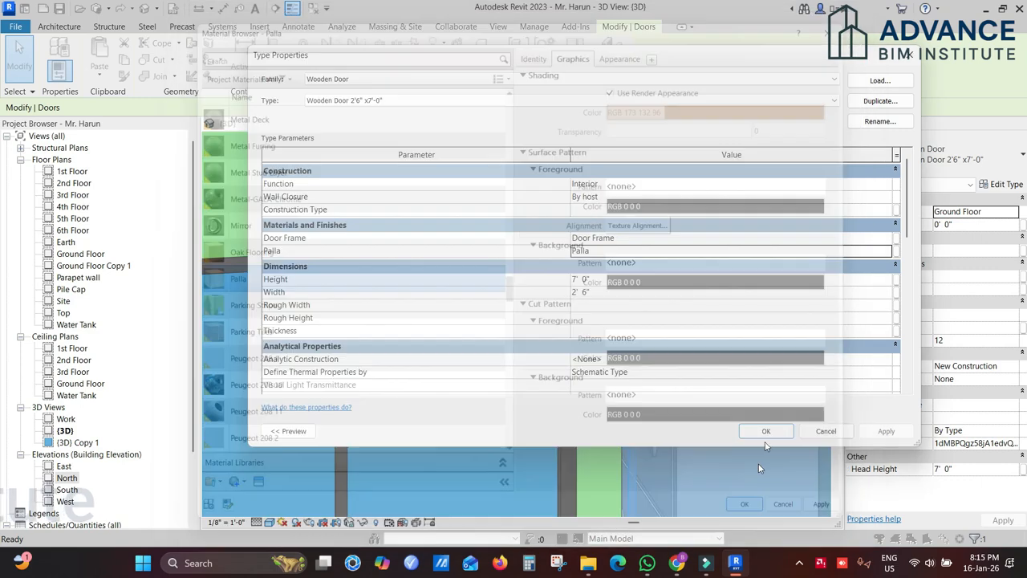
left_click(758, 516)
left_click(768, 432)
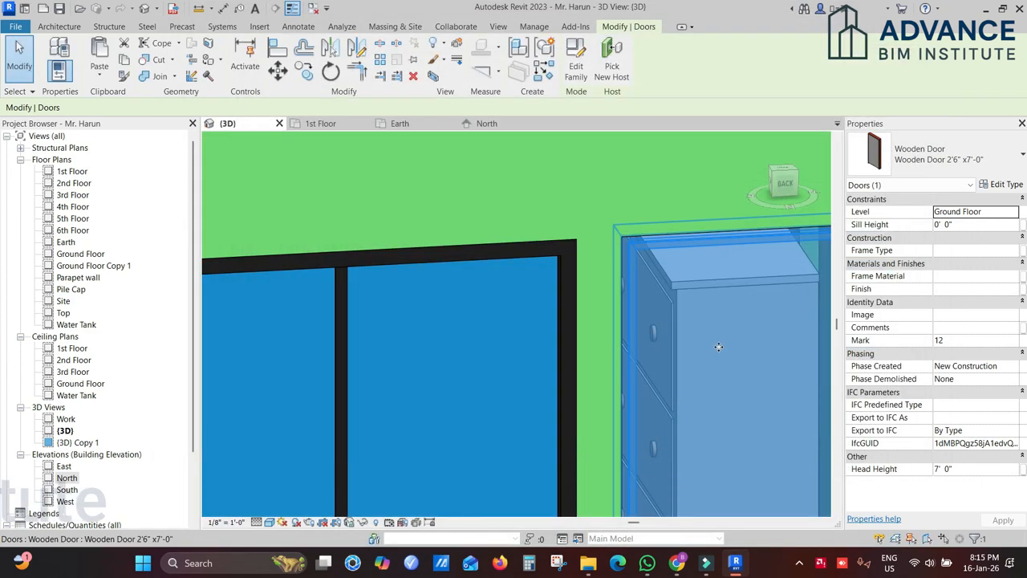
scroll(715, 344, "down", 3)
key("Escape")
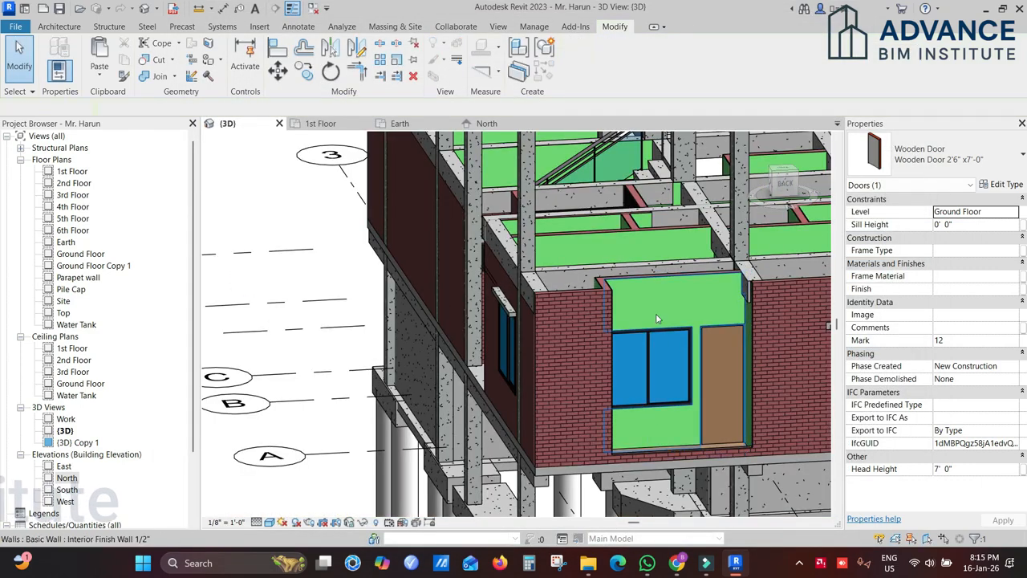
Examine the wooden door, windows and adjoining walls around the Ground Floor's back corner from several angles in the 3D view
scroll(618, 346, "up", 5)
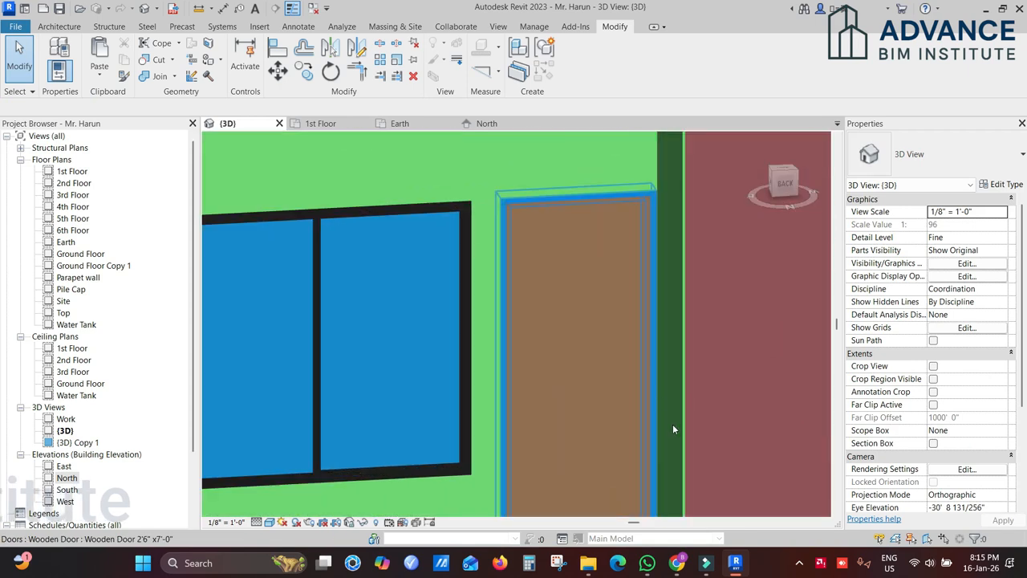
scroll(711, 377, "down", 3)
scroll(712, 361, "down", 5)
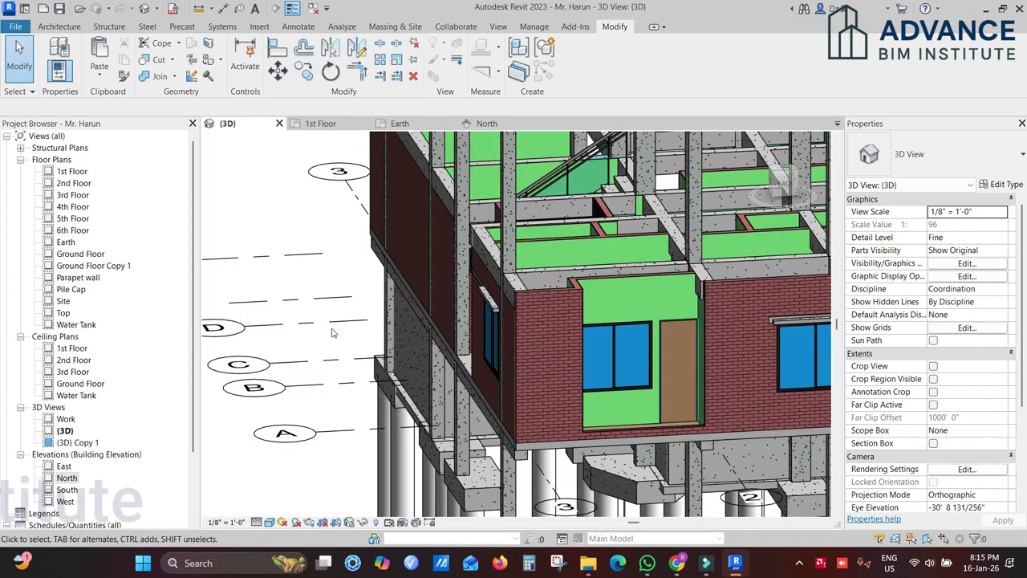
left_click(330, 325)
scroll(374, 345, "down", 1)
middle_click_drag(380, 347, 305, 358, "shift")
left_click(471, 397)
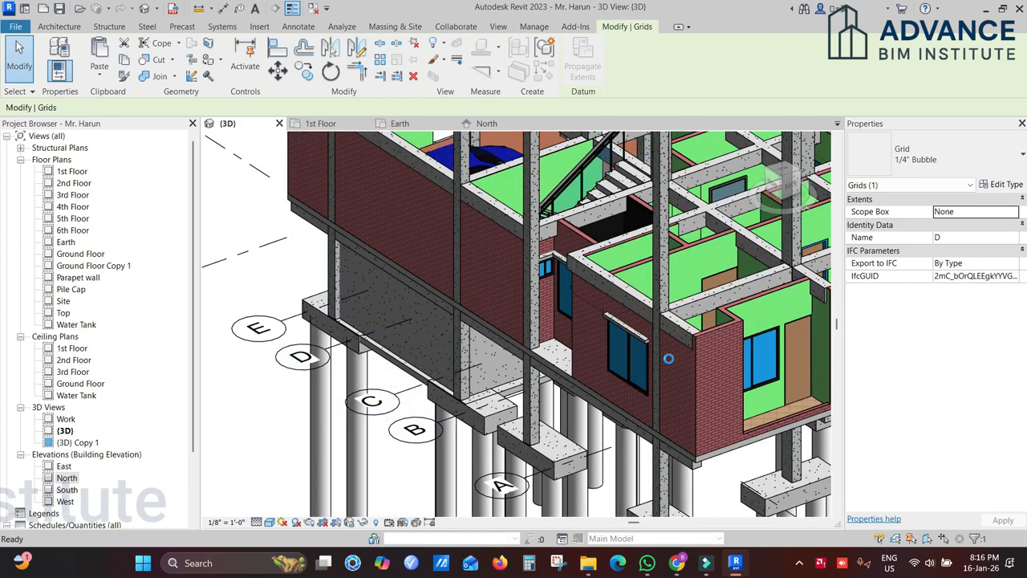
scroll(668, 358, "up", 3)
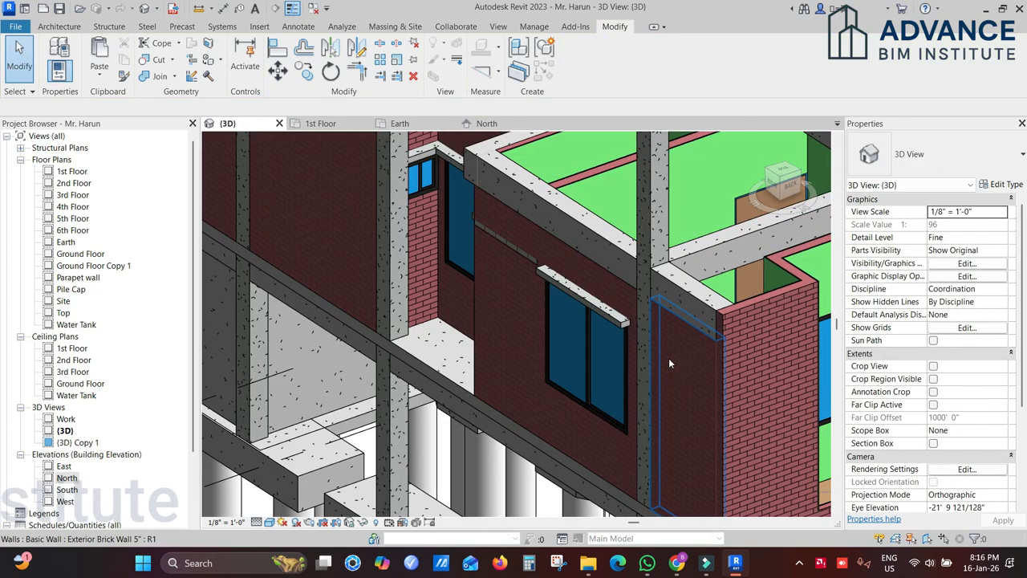
scroll(606, 363, "down", 4)
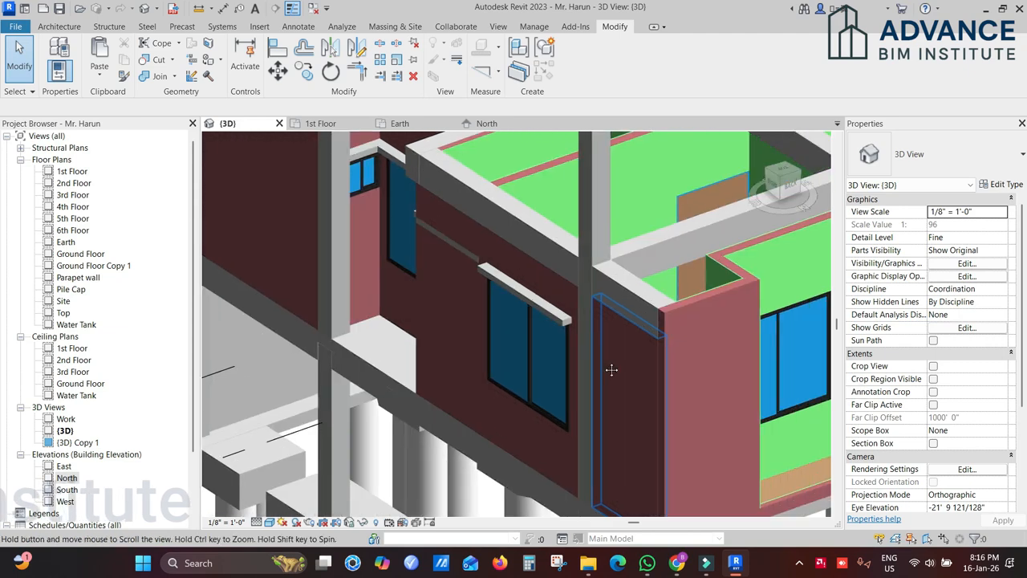
scroll(604, 361, "up", 4)
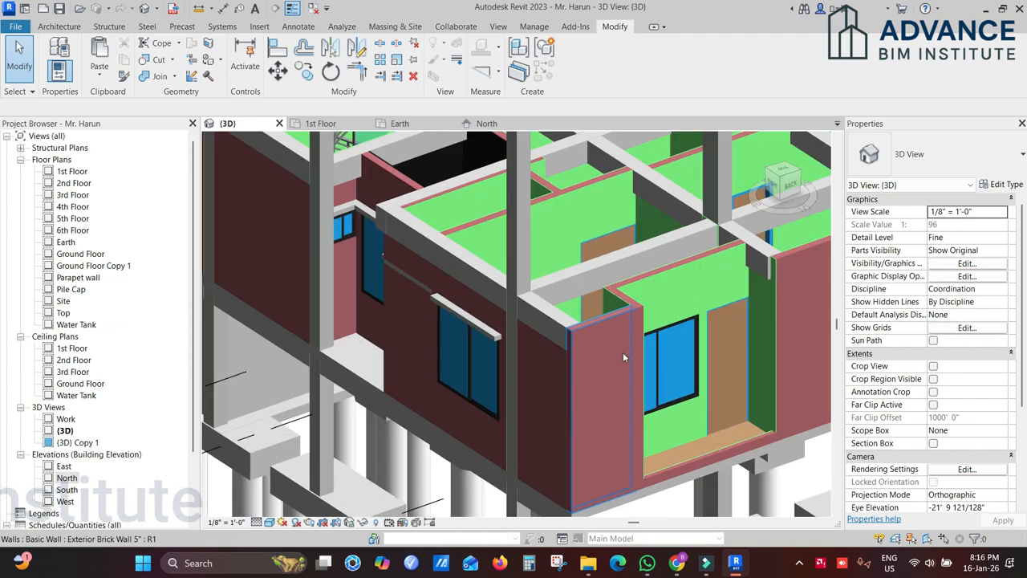
scroll(623, 382, "down", 2)
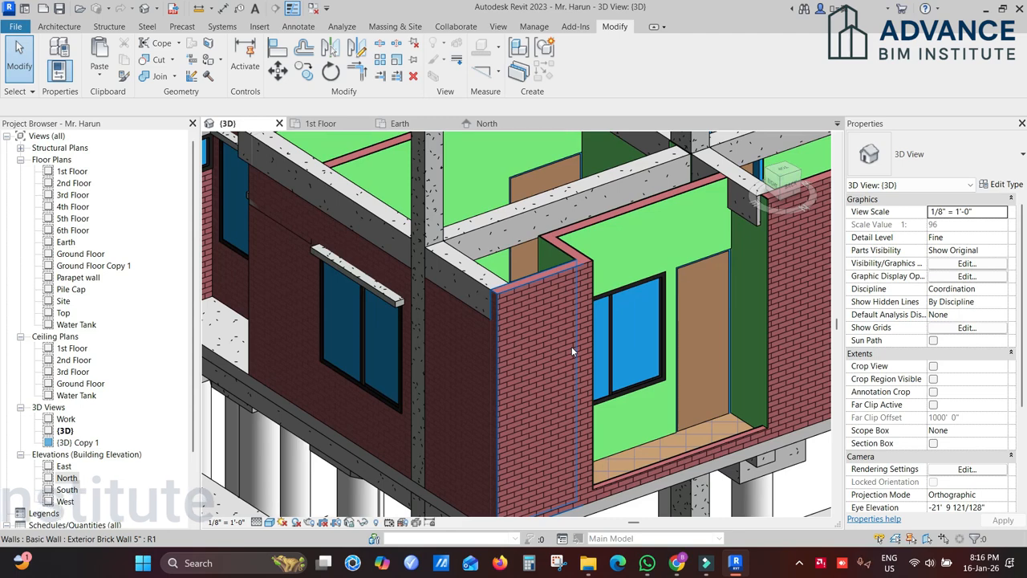
scroll(623, 383, "down", 2)
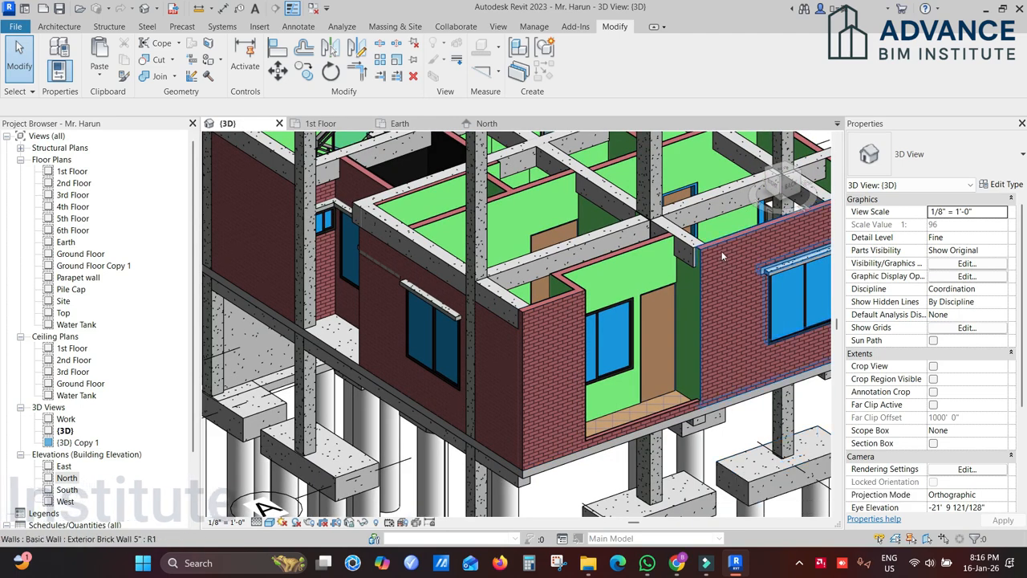
scroll(668, 277, "up", 4)
scroll(666, 292, "up", 1)
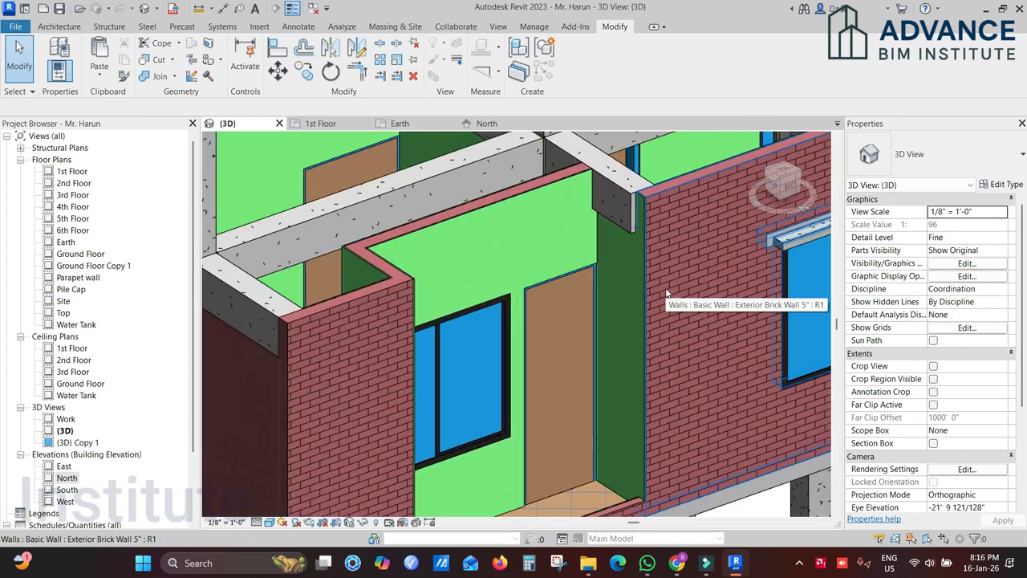
scroll(666, 294, "up", 1)
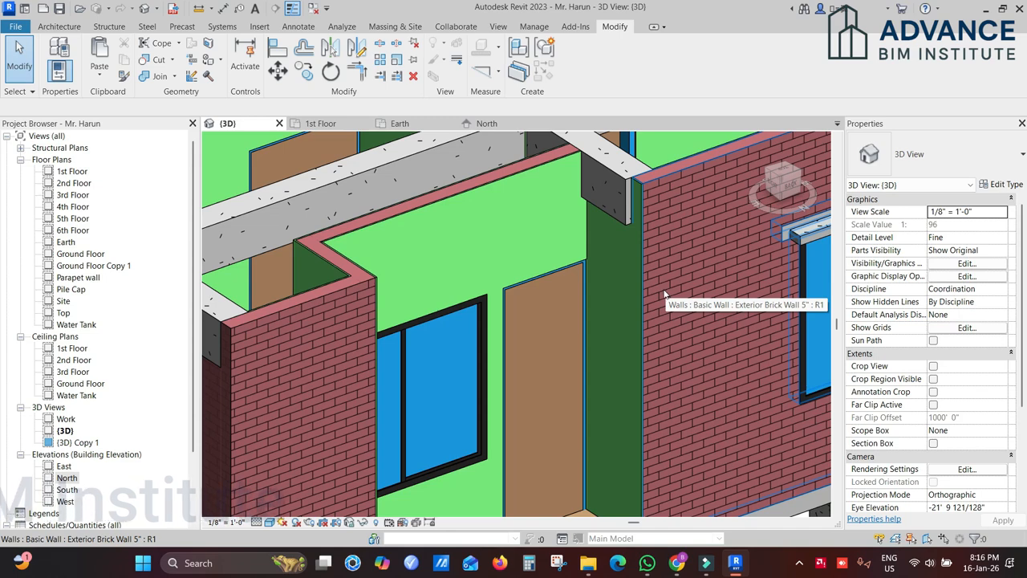
scroll(582, 279, "up", 1)
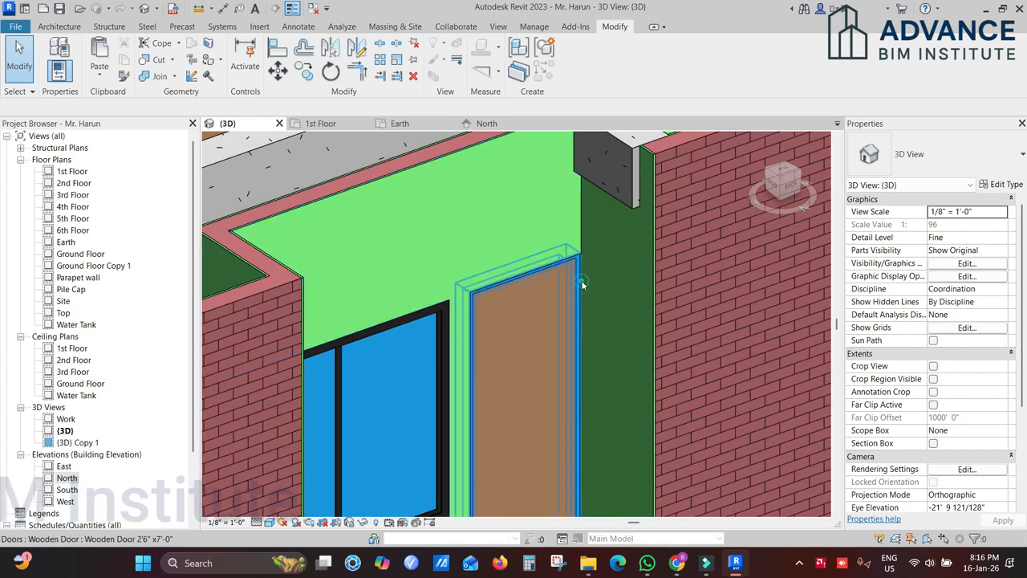
Set the appearance color of the wooden door type's Door Frame material to RGB 224 102 50 and apply it to the type
left_click(582, 285)
left_click(1003, 184)
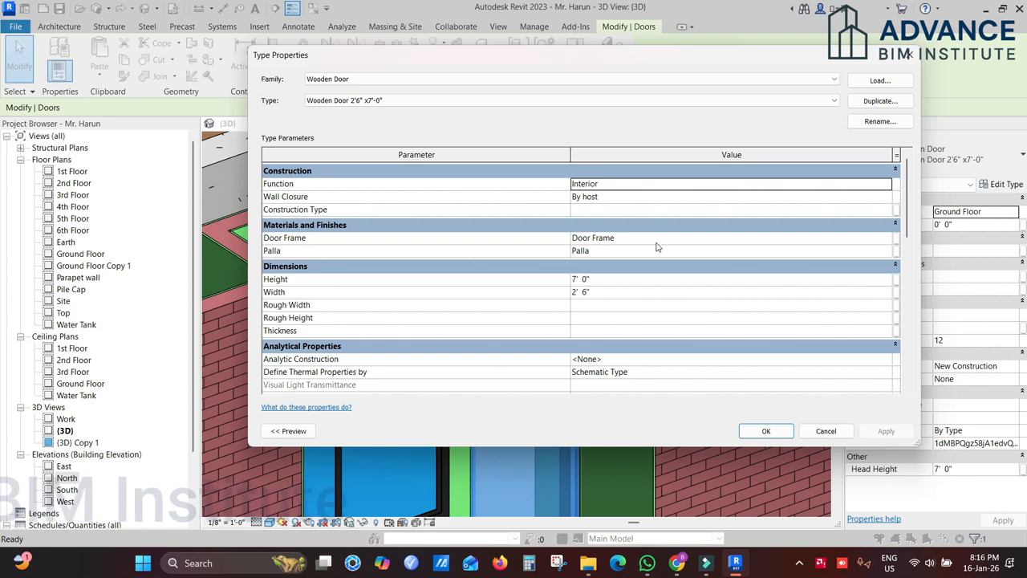
scroll(658, 241, "down", 2)
scroll(803, 225, "up", 1)
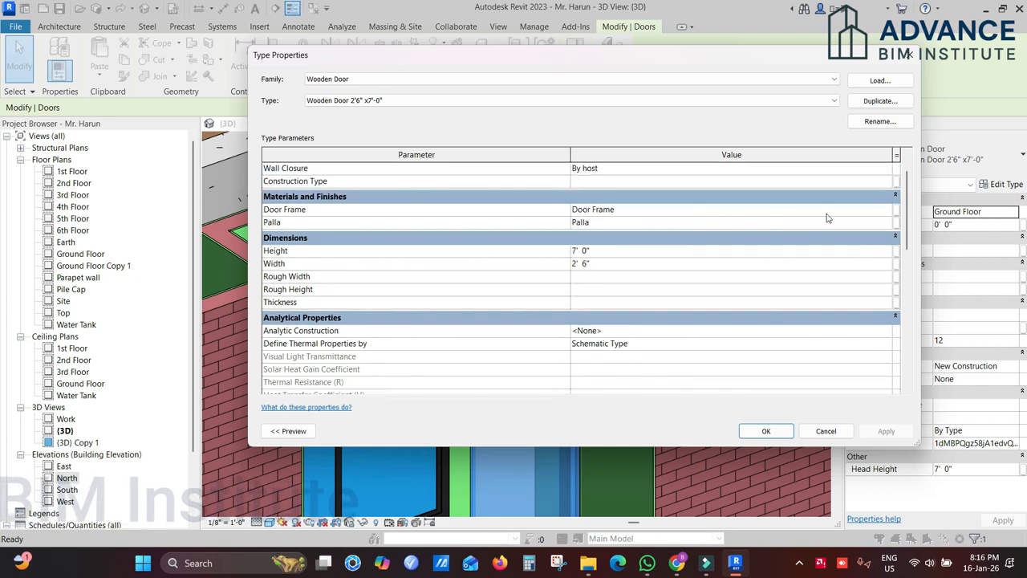
left_click(879, 214)
left_click(887, 210)
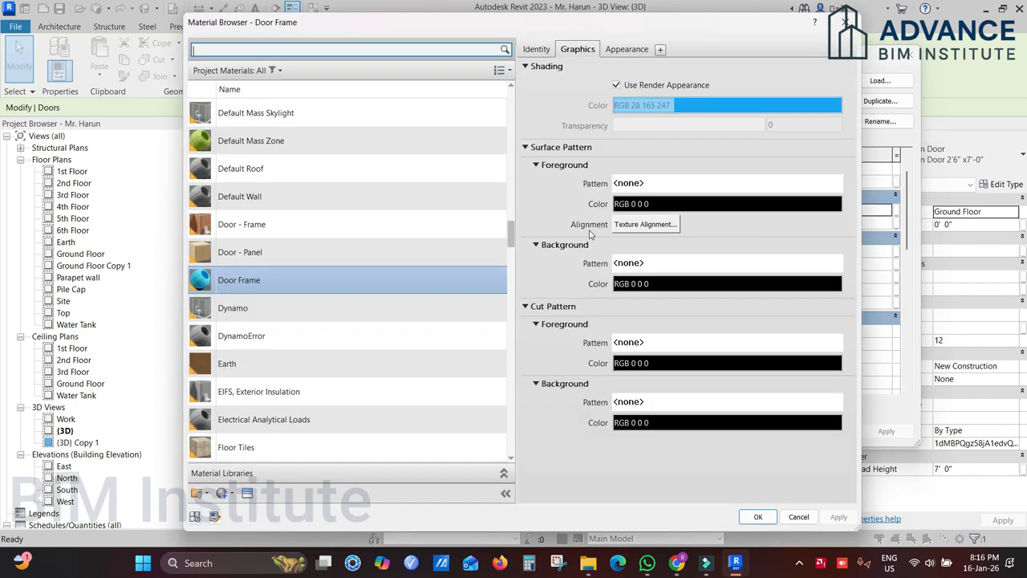
left_click(627, 49)
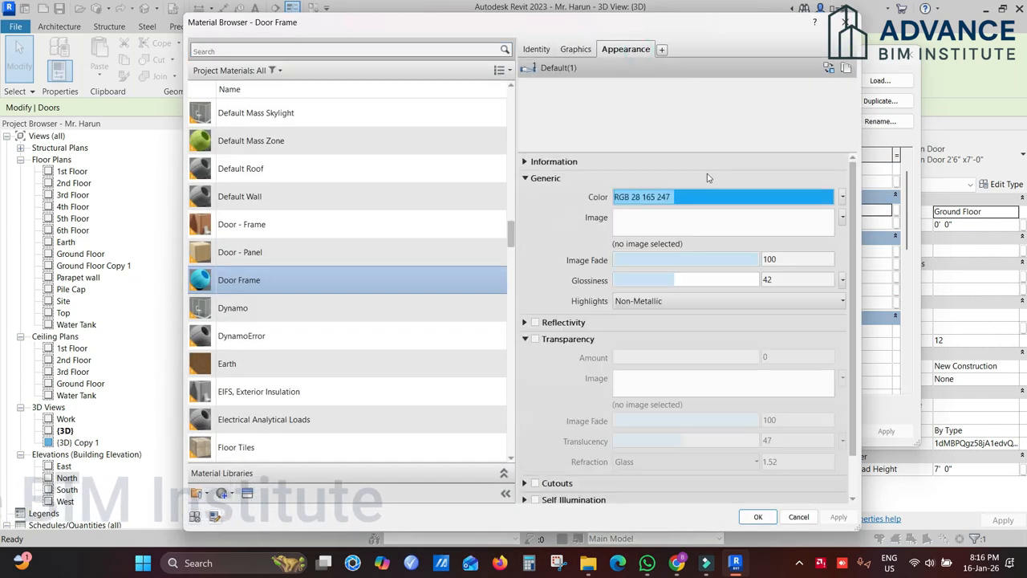
left_click(710, 199)
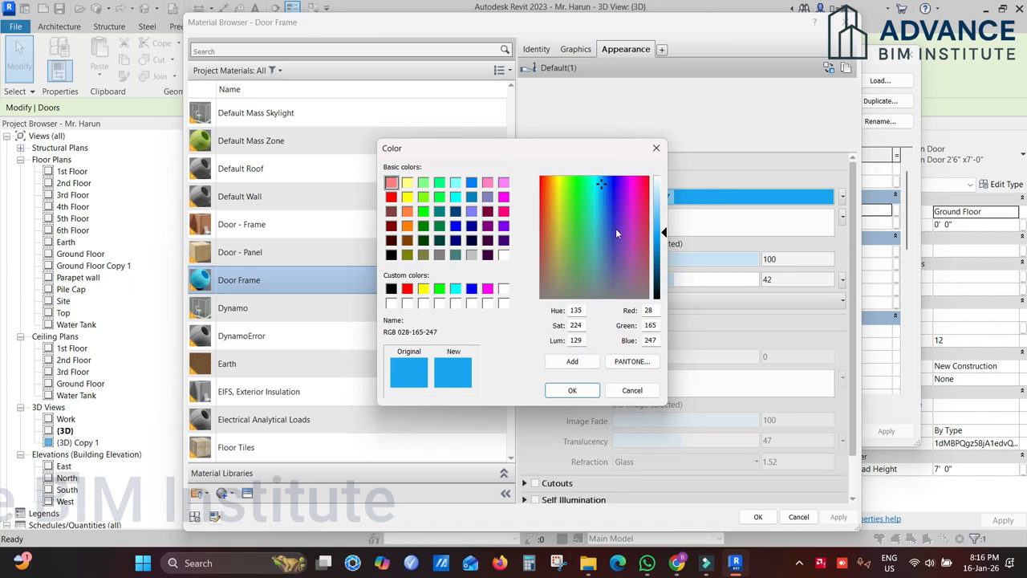
left_click(547, 208)
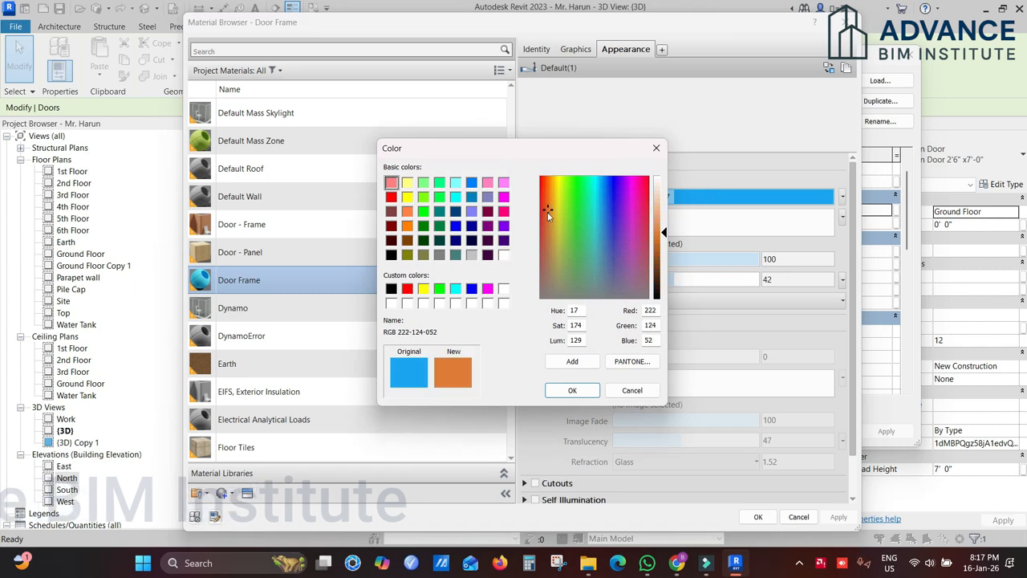
left_click_drag(548, 213, 545, 210)
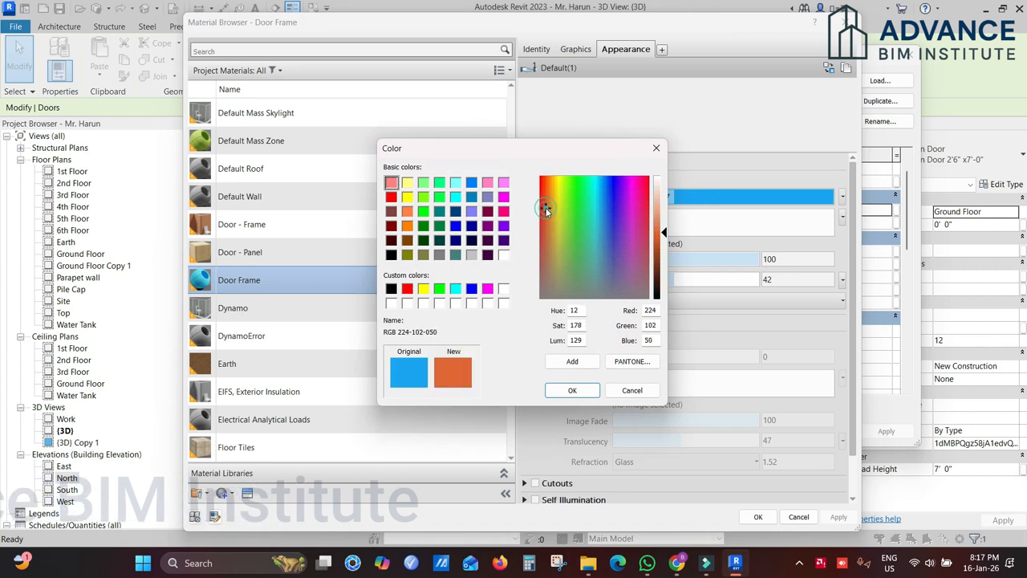
left_click(570, 390)
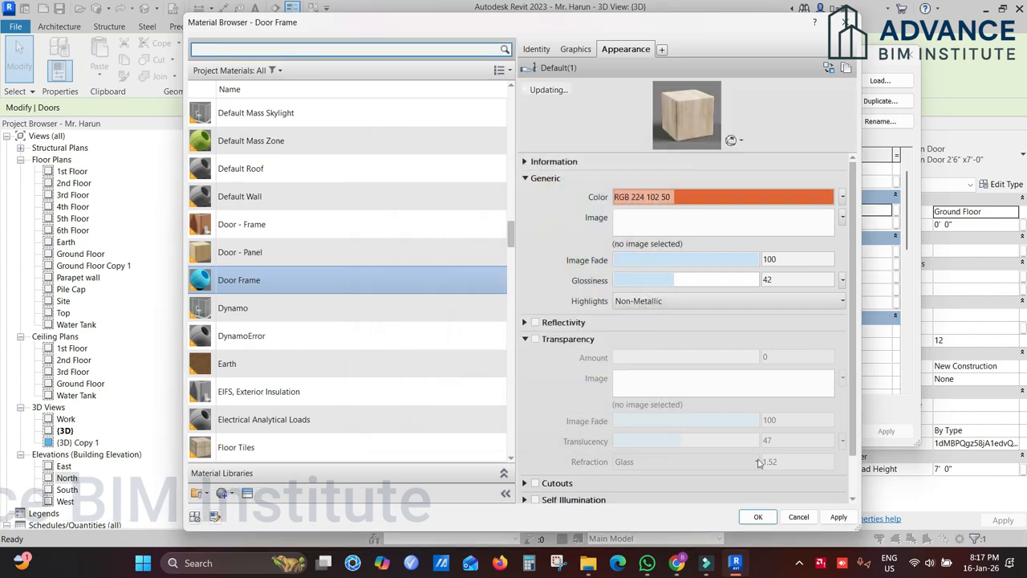
left_click(757, 520)
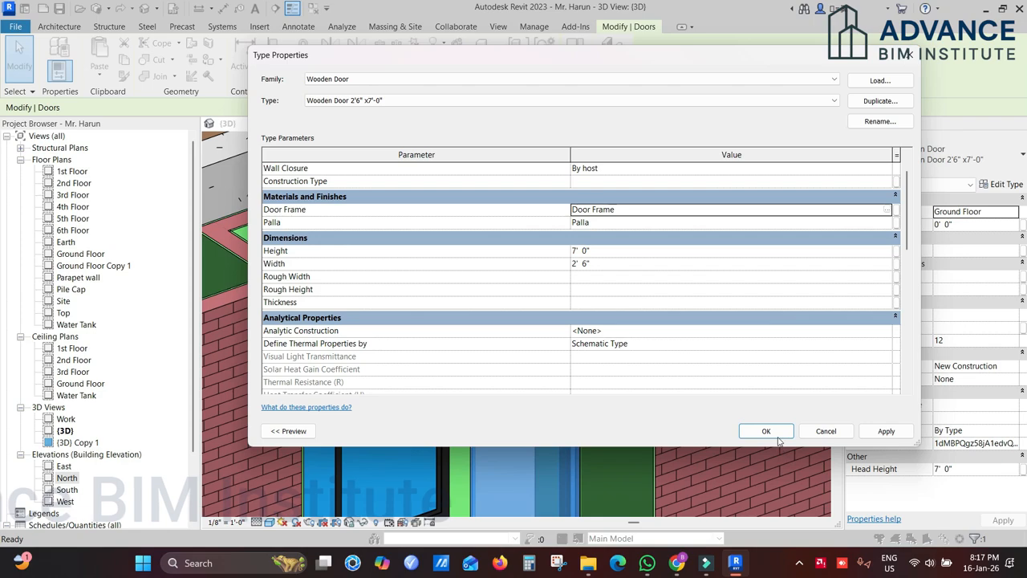
left_click(763, 429)
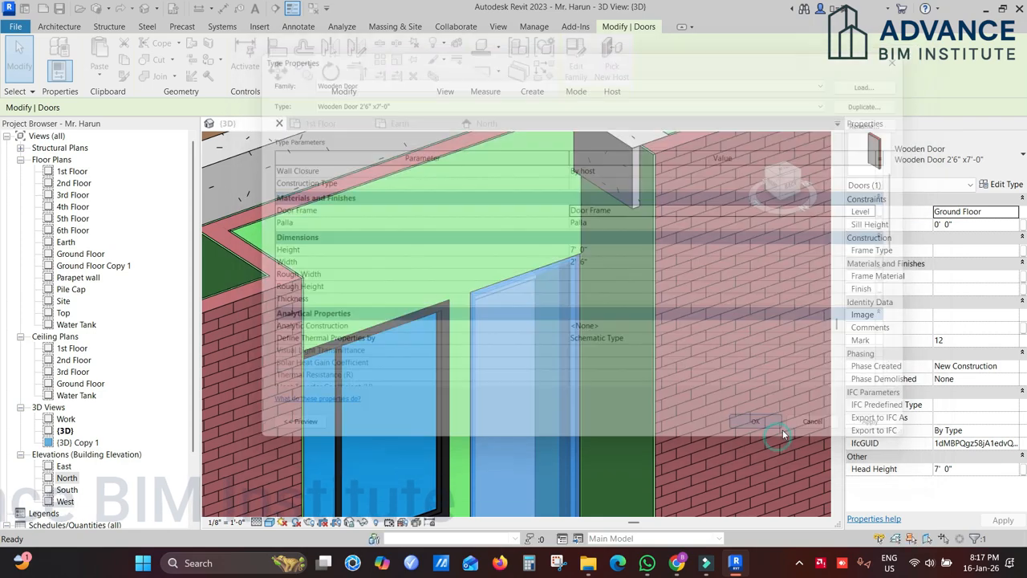
Inspect the color of the Ground Floor doors and windows around the building's back corner in the 3D view
scroll(789, 428, "down", 5)
middle_click_drag(327, 396, 277, 415)
key("Escape")
scroll(764, 404, "up", 5)
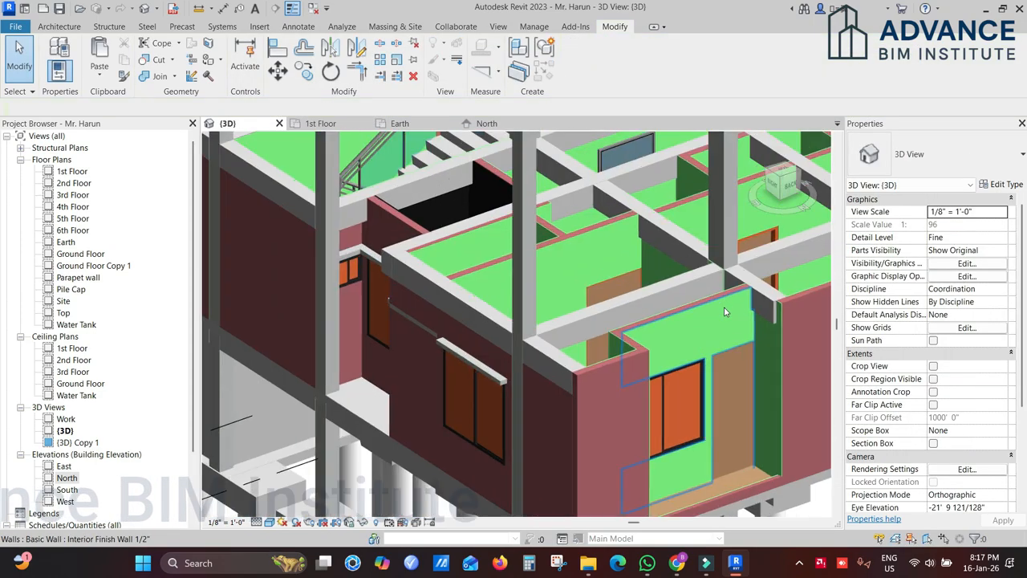
scroll(763, 403, "down", 4)
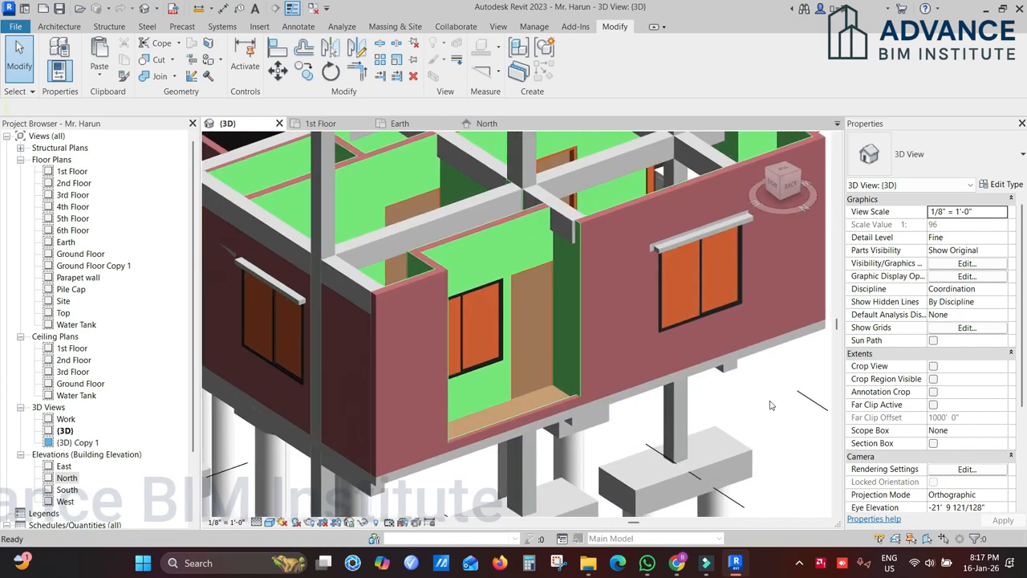
middle_click_drag(811, 386, 771, 405)
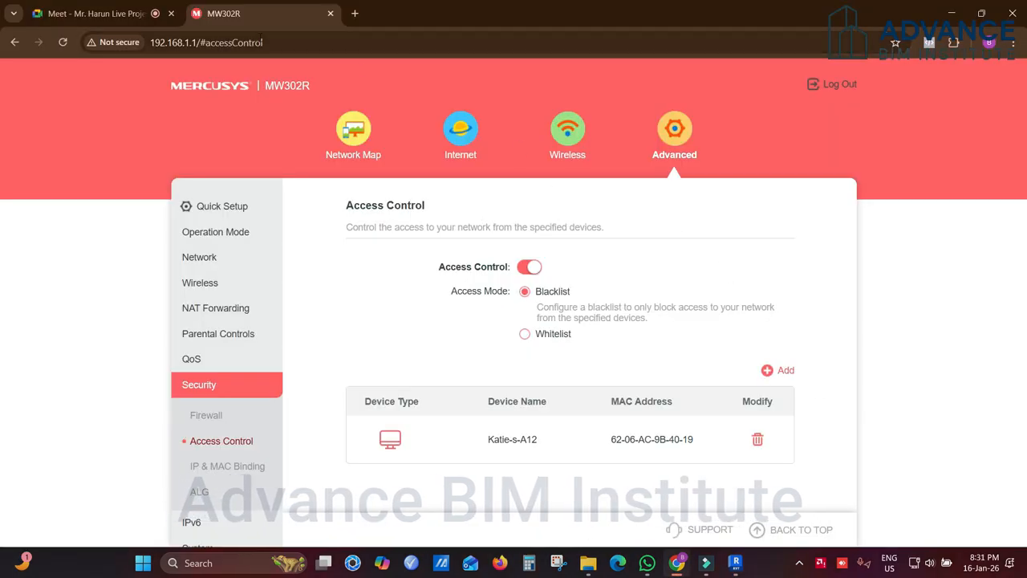
Switch to the Google Meet call in Chrome, view the meeting's participant list, and return to the Revit model
left_click(105, 14)
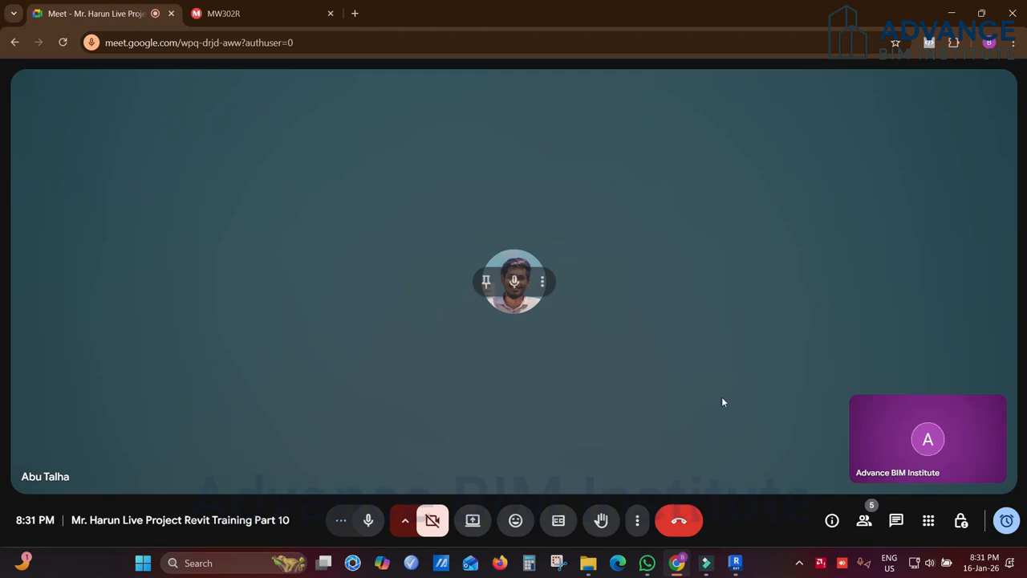
left_click(864, 520)
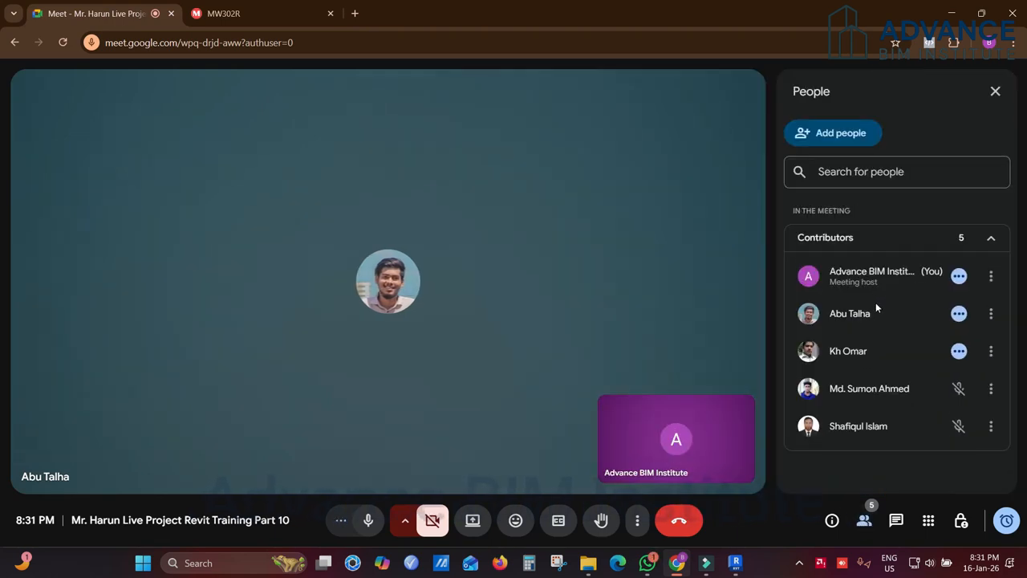
left_click(952, 13)
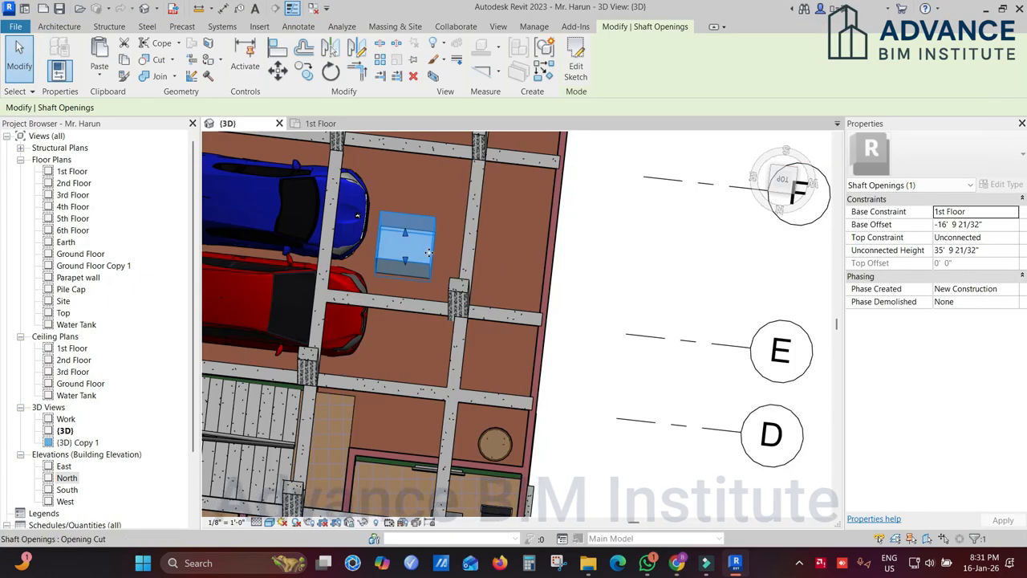
Examine the shaft opening through the parking floor in front of the blue car from an oblique angle in the 3D view
left_click(659, 246)
middle_click_drag(430, 249, 523, 214, "shift")
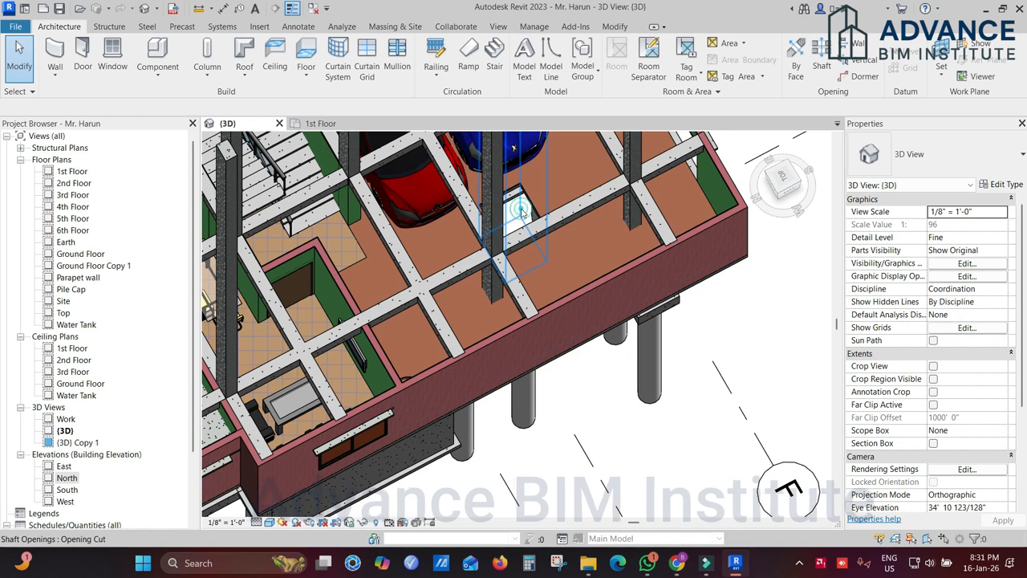
left_click(523, 214)
left_click(76, 26)
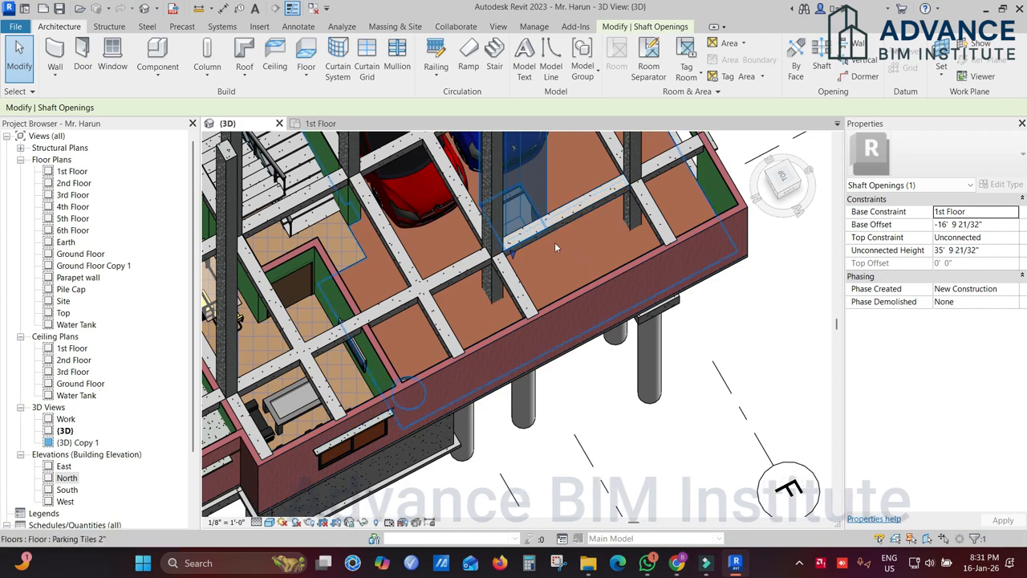
scroll(570, 245, "up", 2)
middle_click_drag(571, 244, 559, 305)
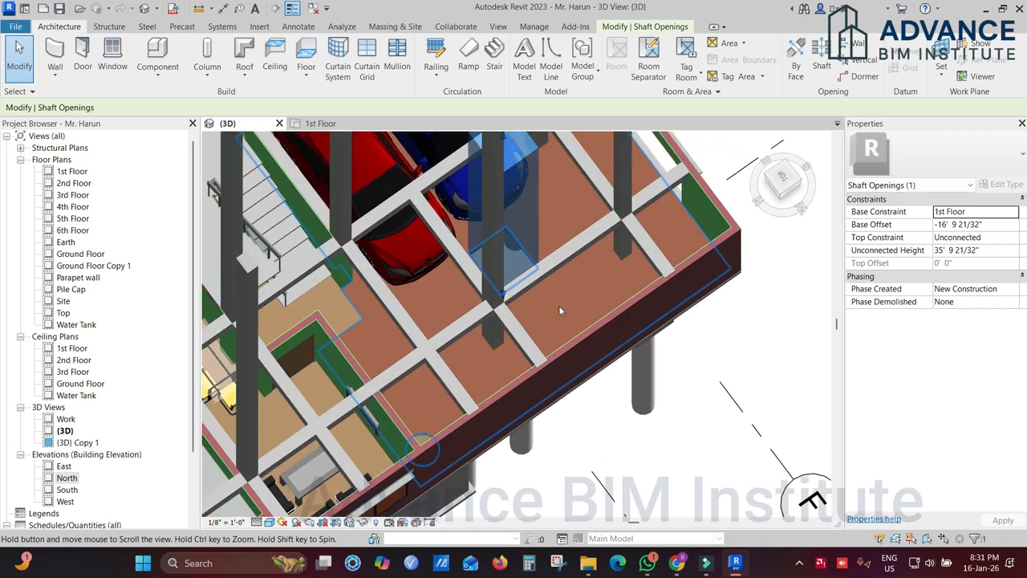
Switch to the Google Meet call in Chrome, start presenting the entire screen, and return to the Revit model
left_click(677, 563)
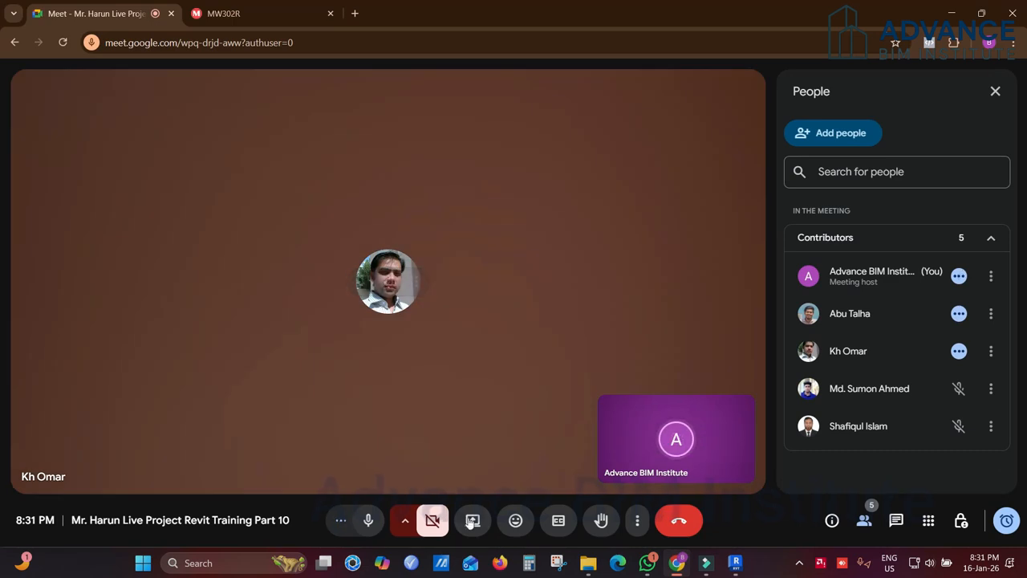
left_click(473, 520)
left_click(632, 123)
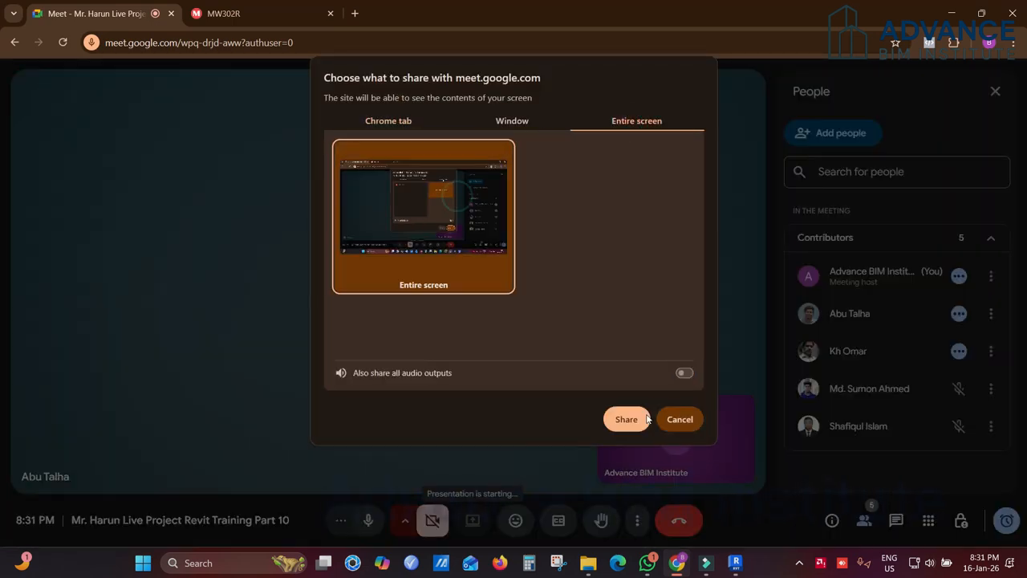
left_click(626, 419)
key("ctrl+Tab")
left_click(353, 132)
left_click(727, 241)
left_click(765, 454)
key("alt+Tab")
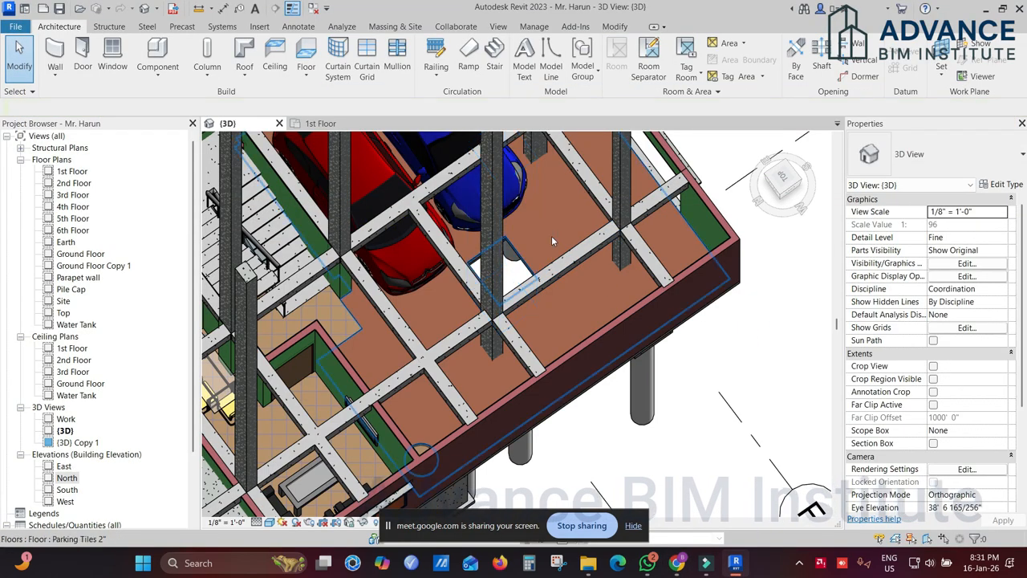
Try a small rectangular opening in the Parking Tiles 2" floor boundary beside the shaft opening, and discard the boundary edit
scroll(552, 236, "up", 2)
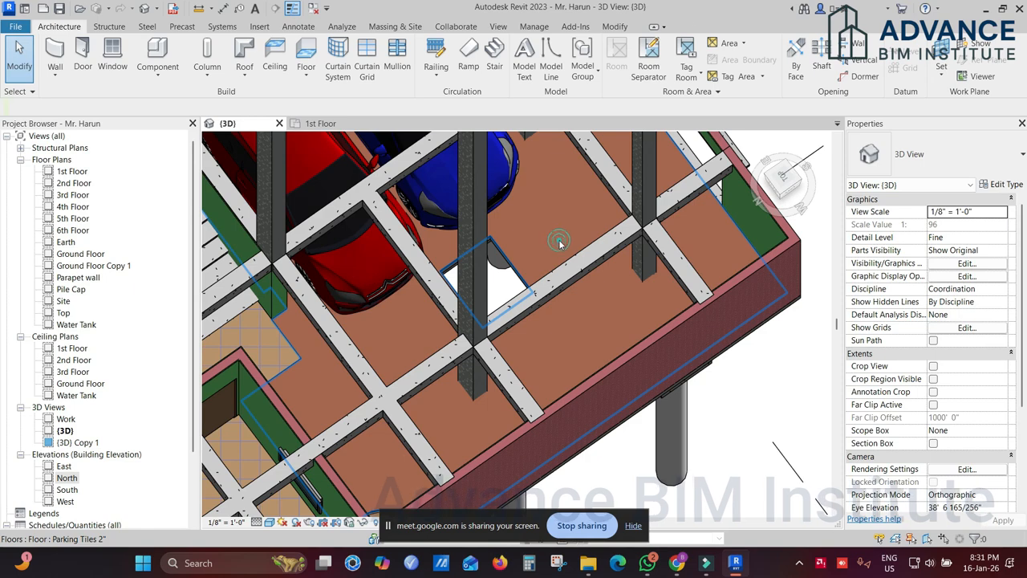
left_click(560, 242)
left_click(583, 72)
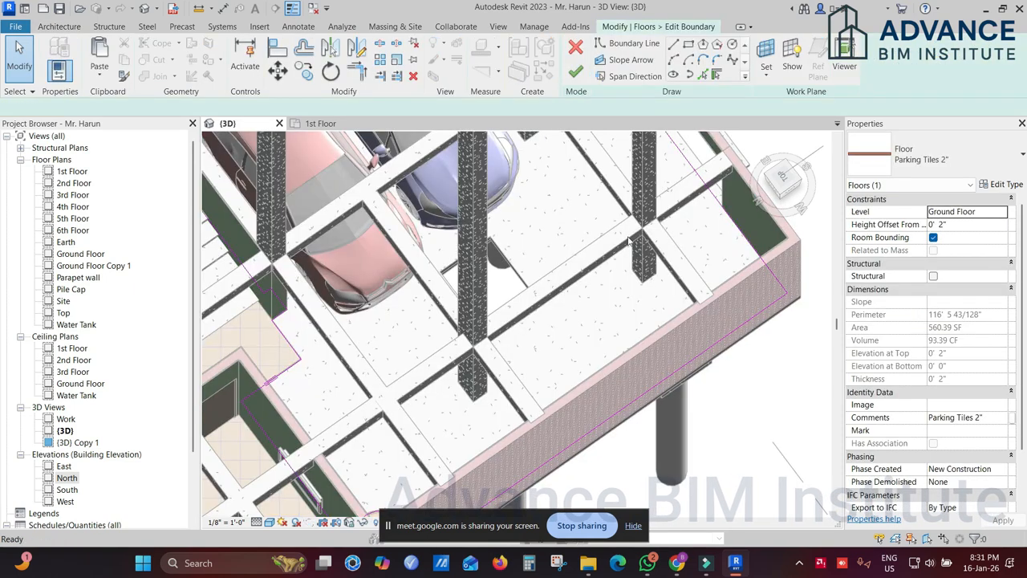
scroll(641, 273, "down", 2)
scroll(642, 273, "down", 3)
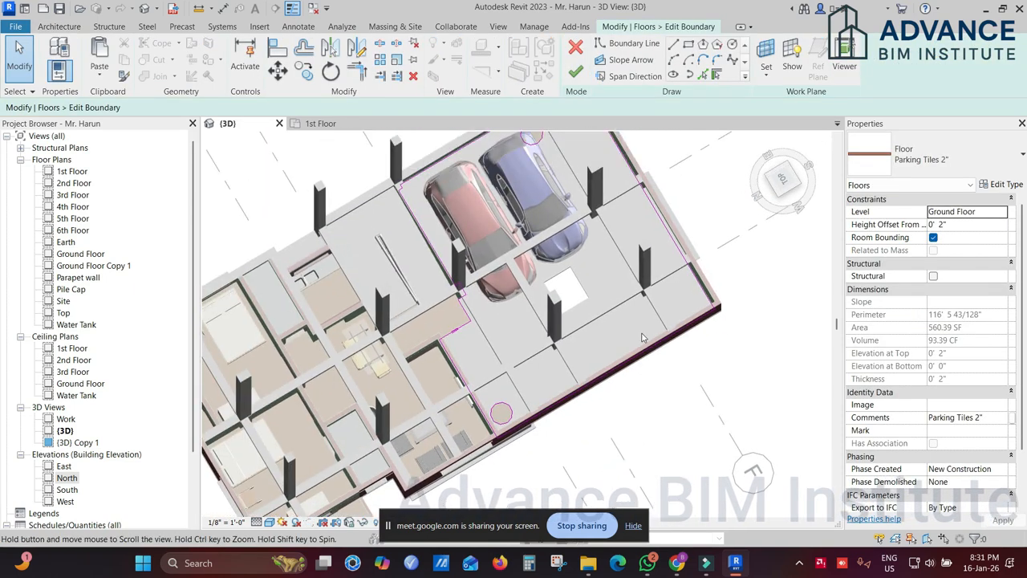
left_click(689, 45)
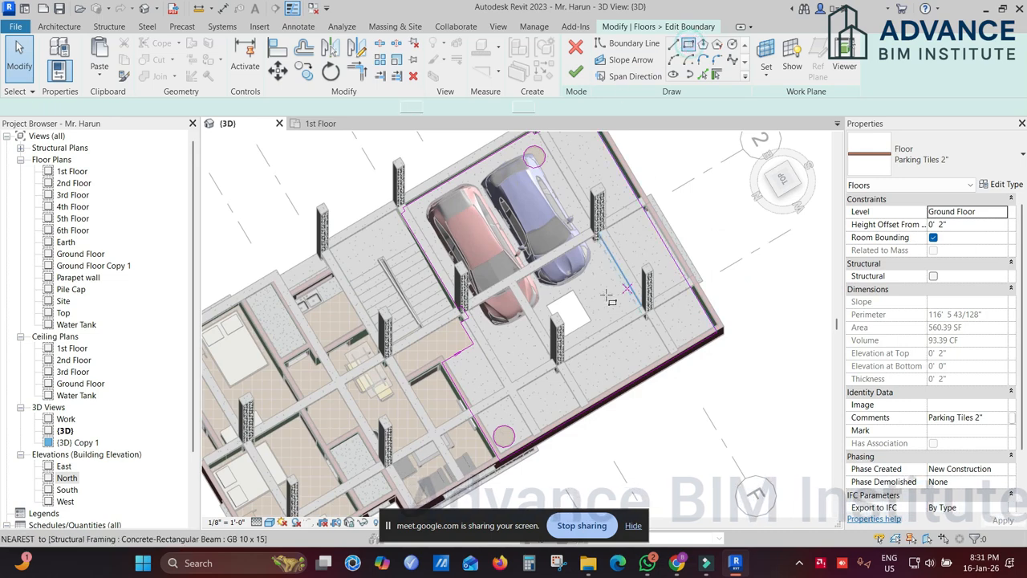
scroll(628, 254, "up", 2)
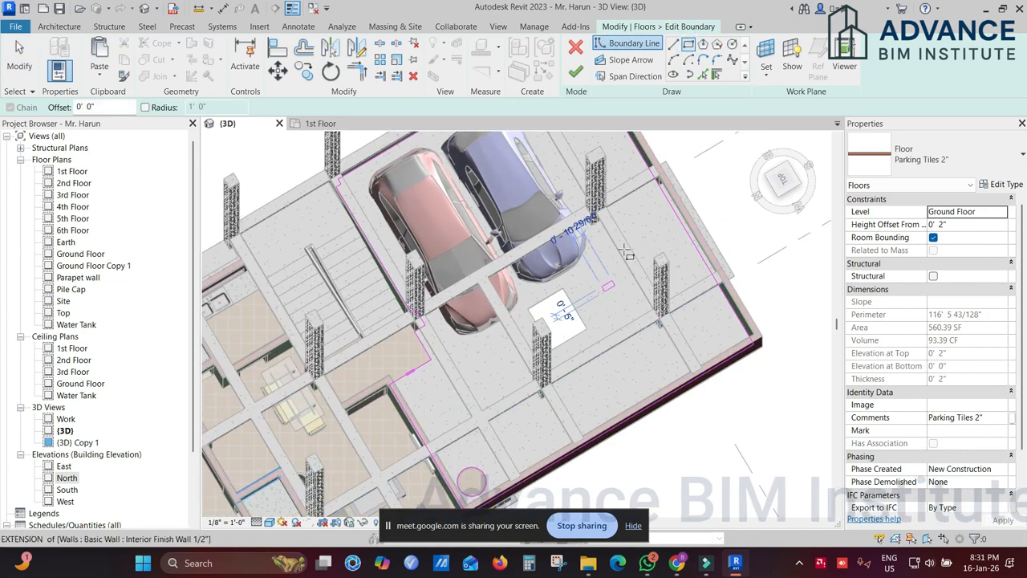
left_click(632, 301)
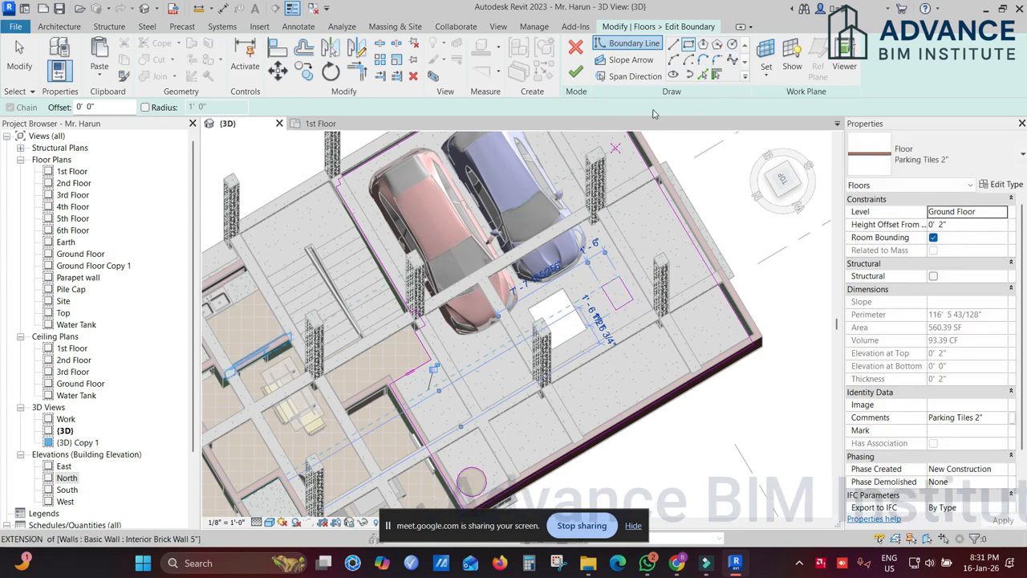
left_click(576, 45)
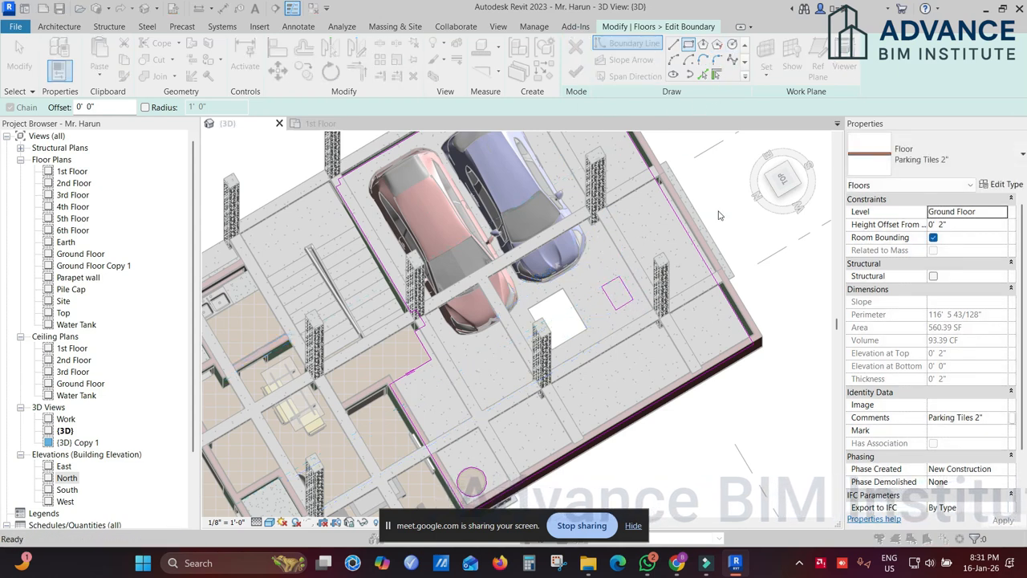
left_click(544, 289)
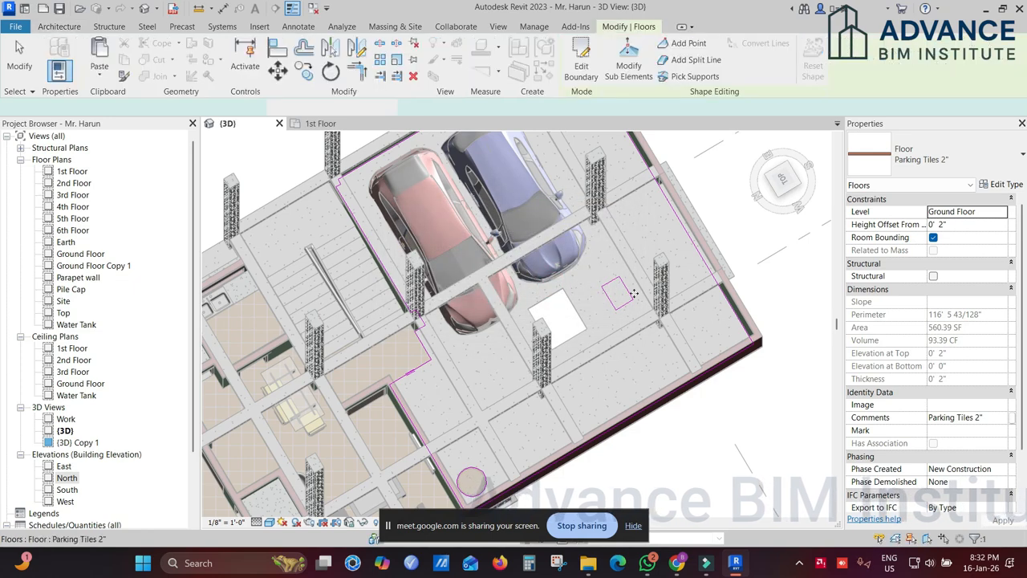
scroll(690, 287, "up", 2)
key("Escape")
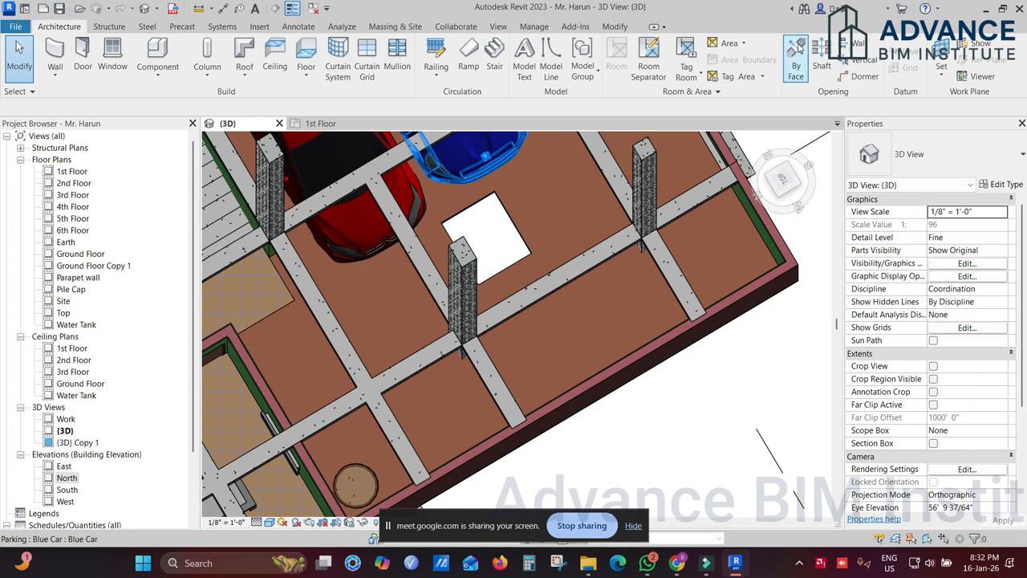
Widen the shaft opening's sketch in front of the blue car to 4'-0" and finish the sketch
left_click(492, 232)
double_click(518, 227)
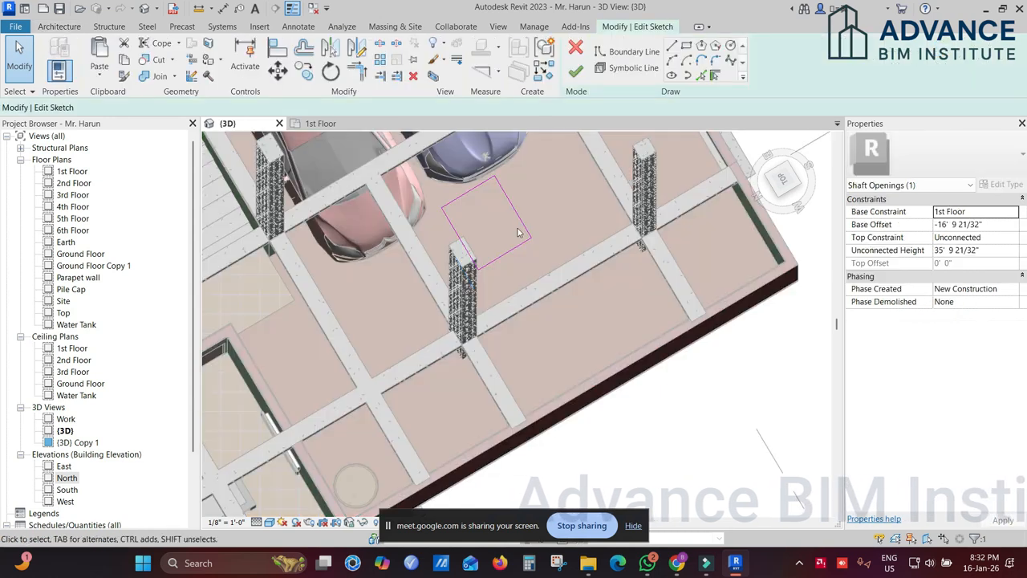
left_click(508, 200)
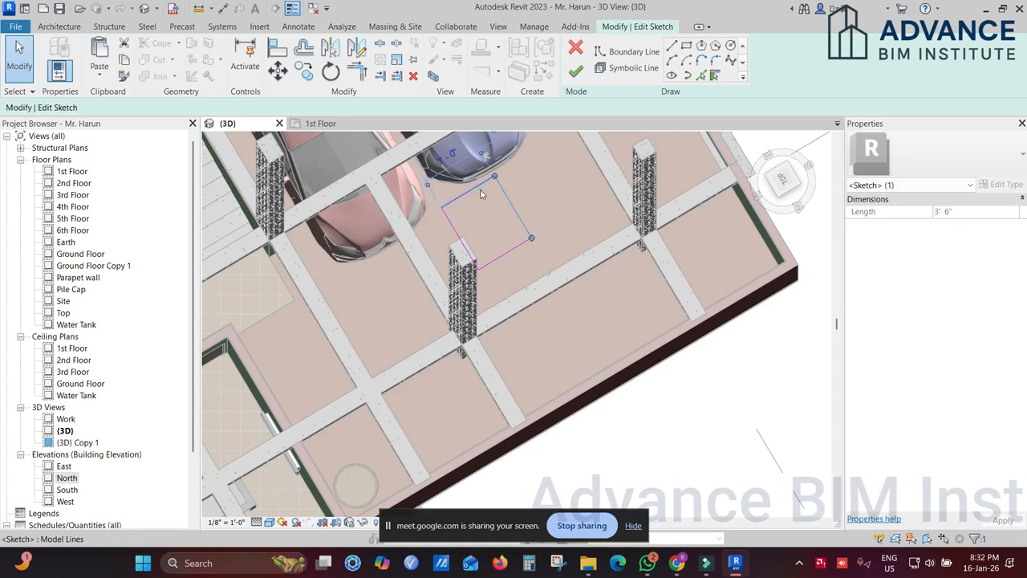
left_click_drag(494, 204, 512, 193)
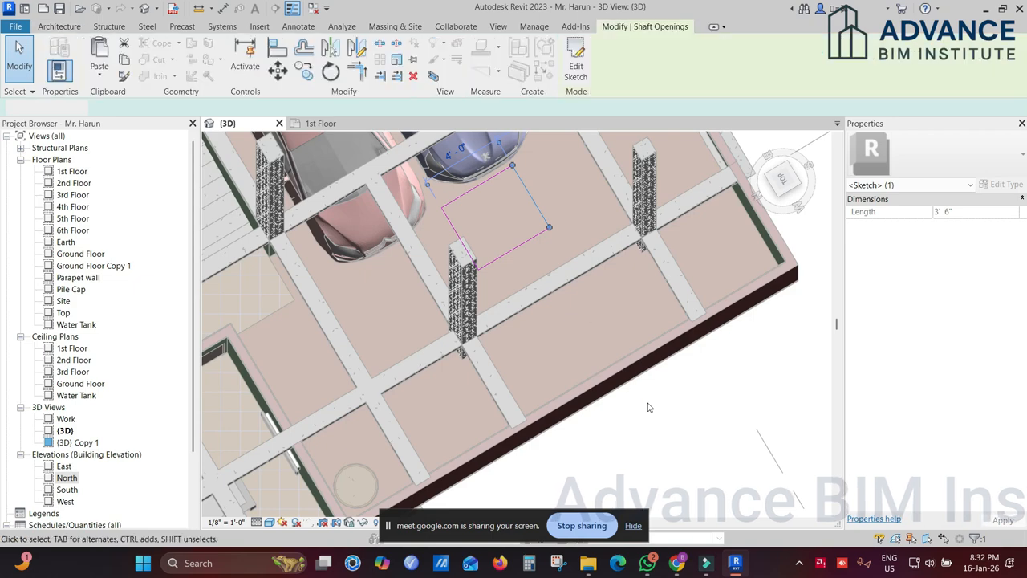
left_click(575, 71)
key("Escape")
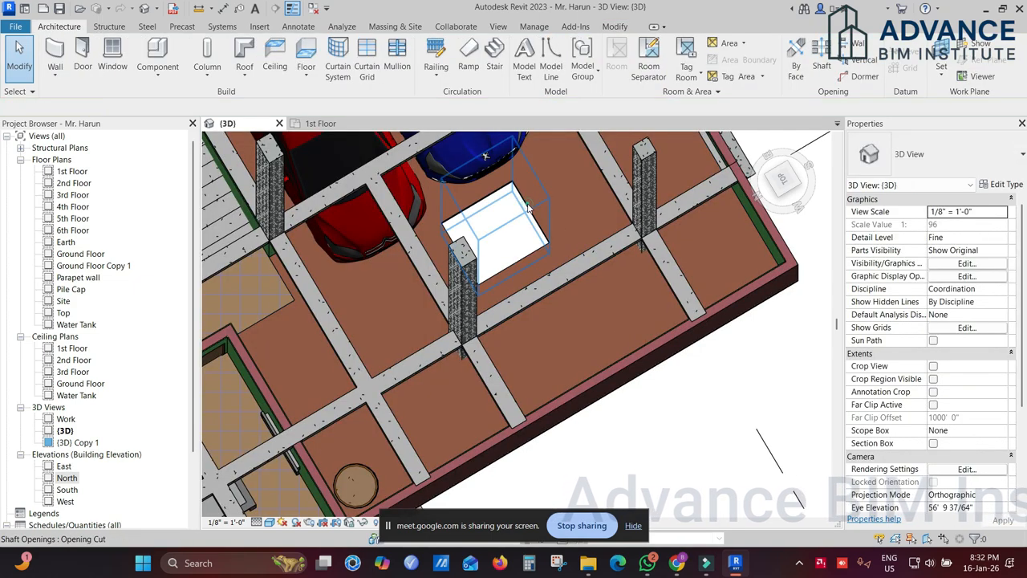
Review the shaft opening's Base Offset and Top Constraint settings, and delete the shaft opening from the model
left_click(528, 208)
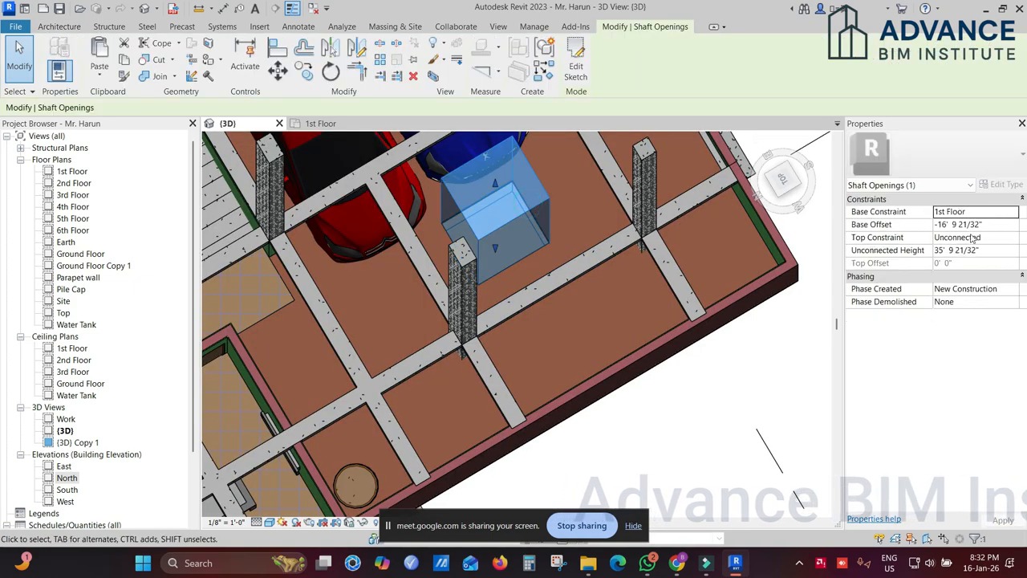
left_click(1017, 226)
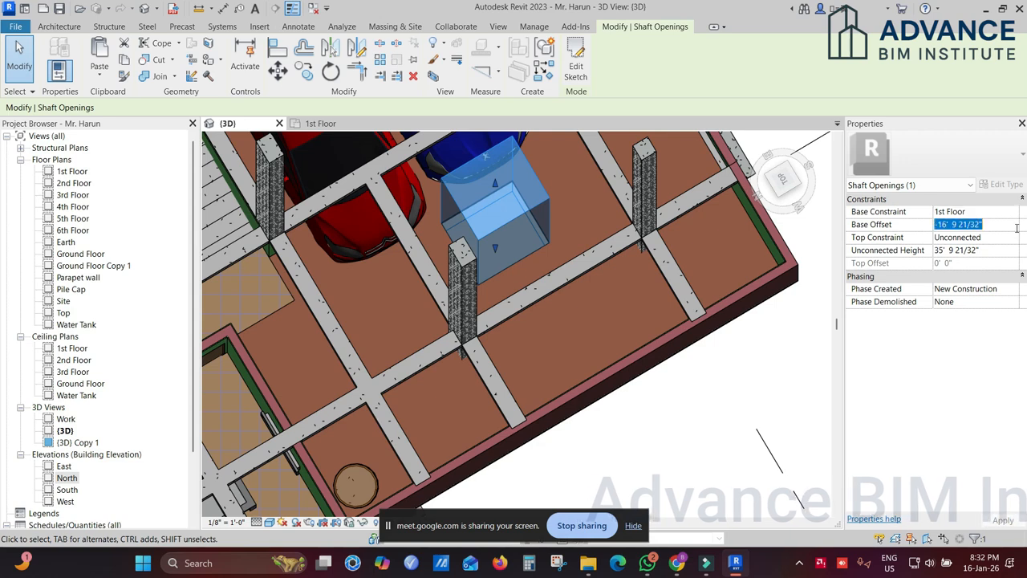
left_click(1008, 239)
left_click(1013, 238)
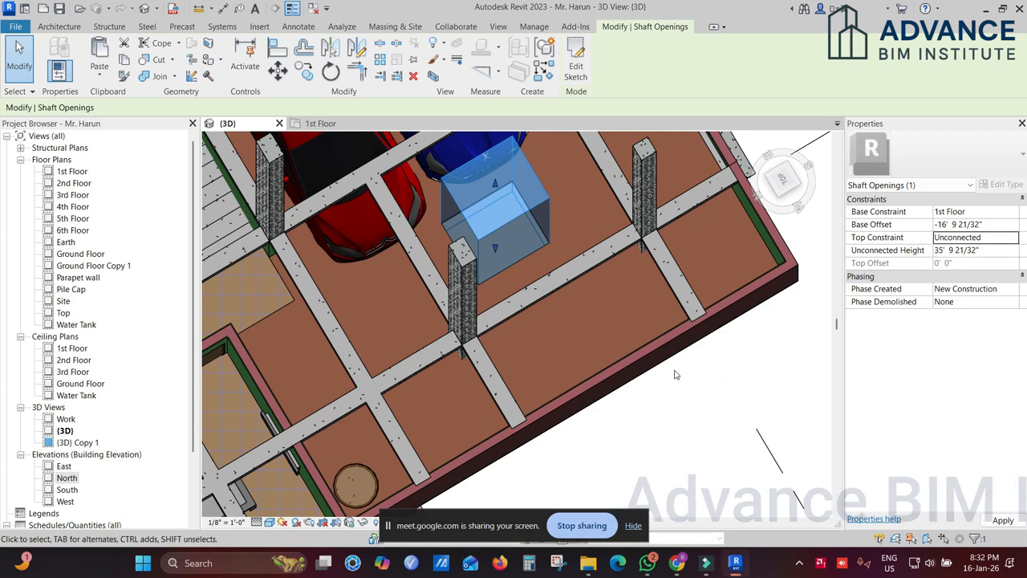
key("Escape")
left_click(518, 221)
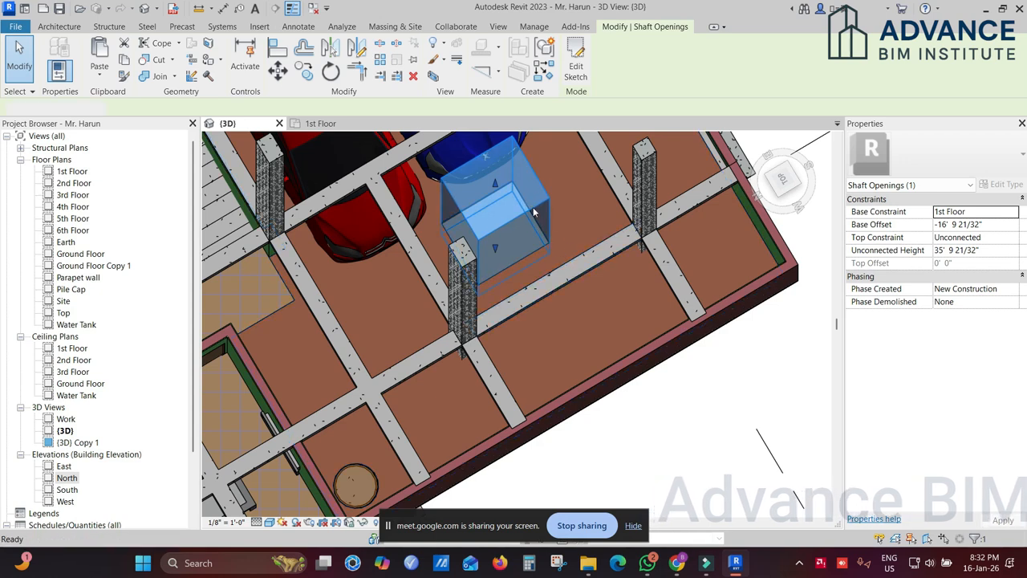
key("Delete")
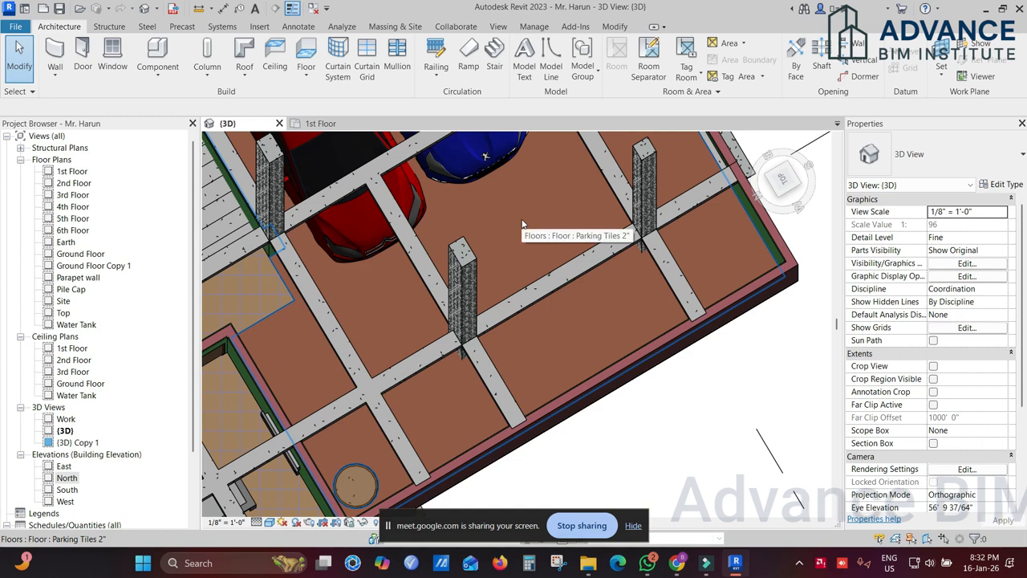
Cut a circular opening with a radius of about 1'-6" into the Parking Tiles 2" floor in front of the blue car
left_click(523, 223)
left_click(580, 70)
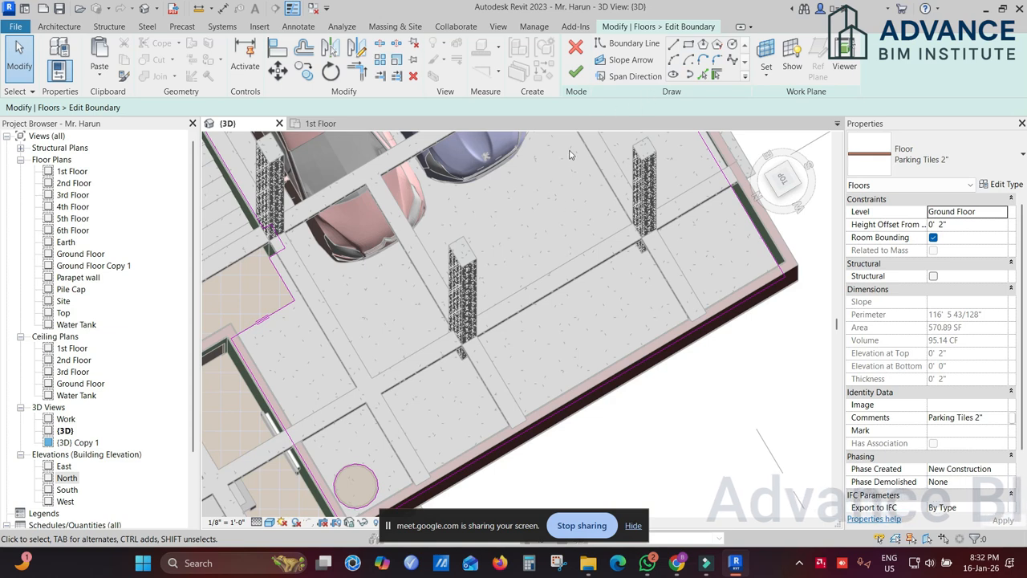
left_click(732, 44)
left_click(518, 190)
left_click(553, 220)
key("Escape")
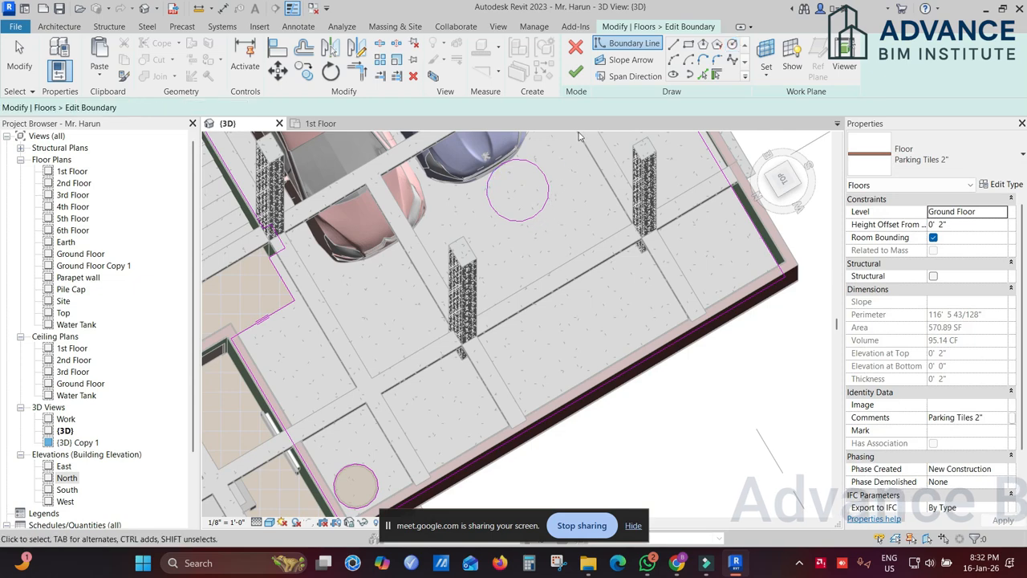
left_click(576, 72)
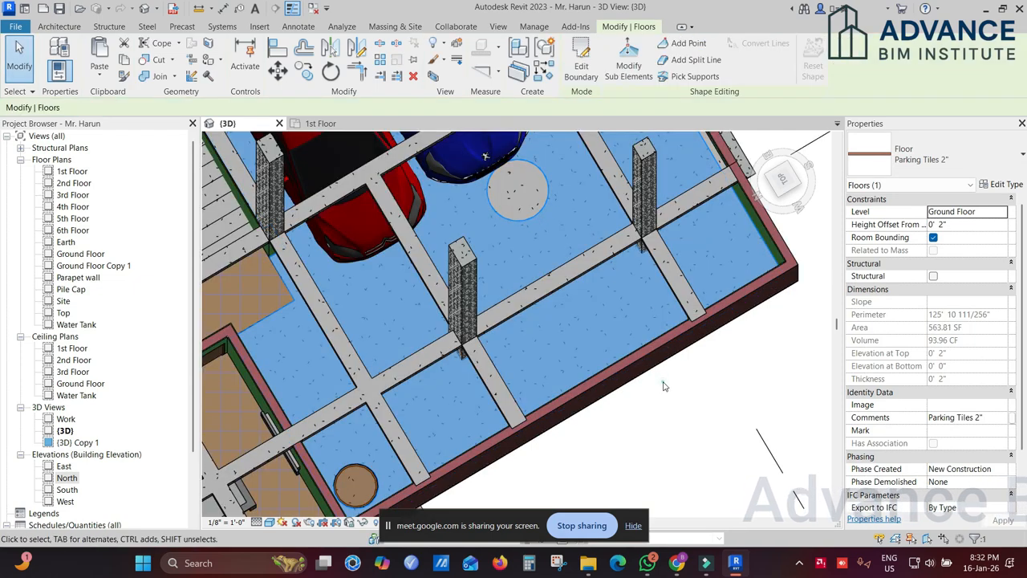
key("Escape")
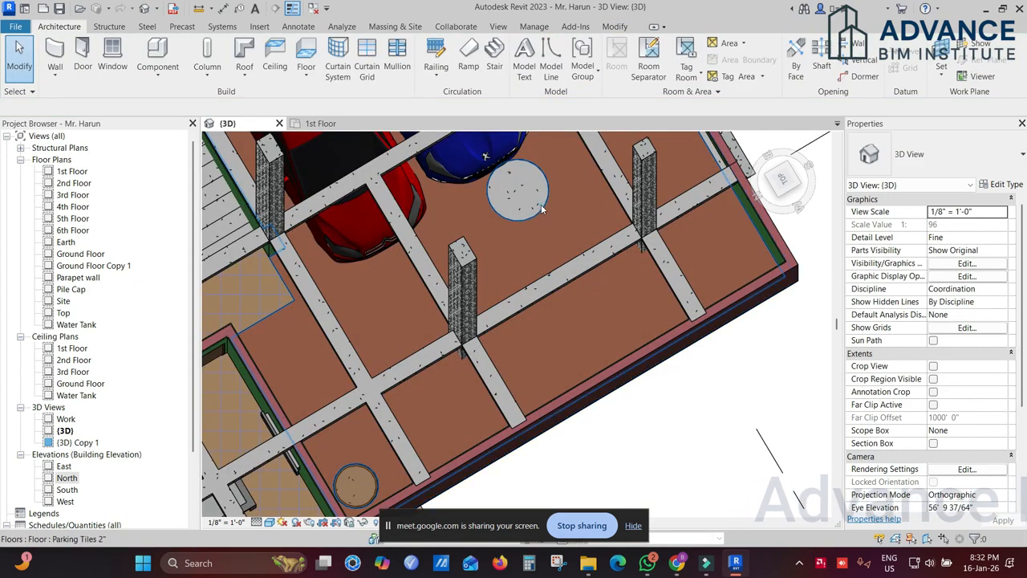
Delete the circle in front of the blue car from the Parking Tiles 2" floor boundary and finish the boundary edit
left_click(553, 203)
left_click(581, 64)
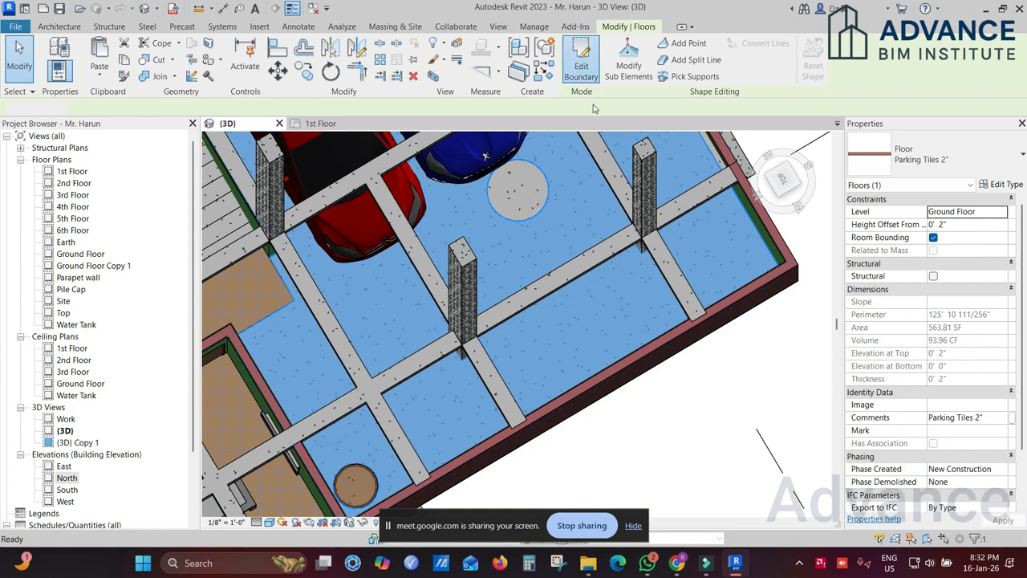
left_click(549, 205)
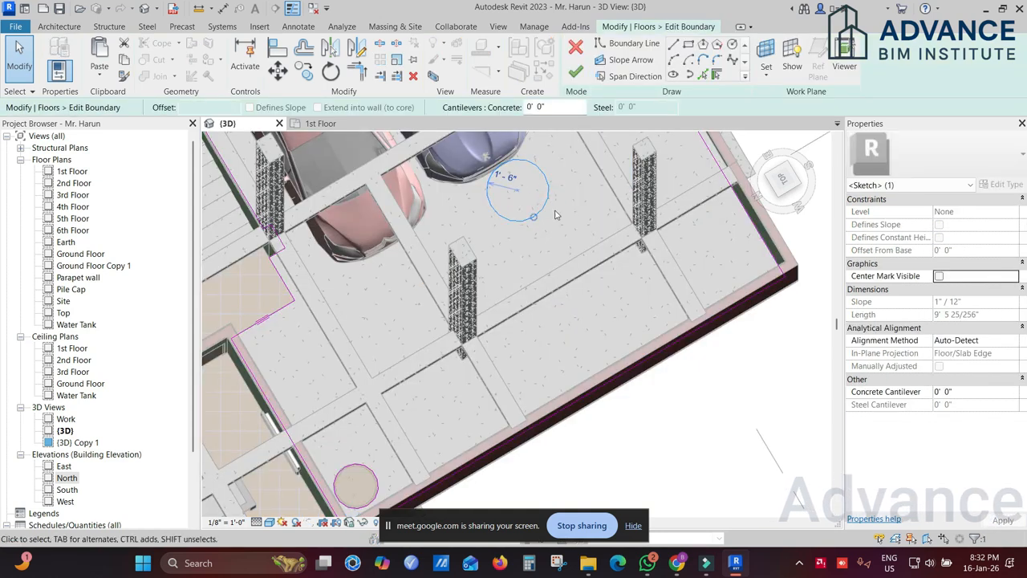
key("Delete")
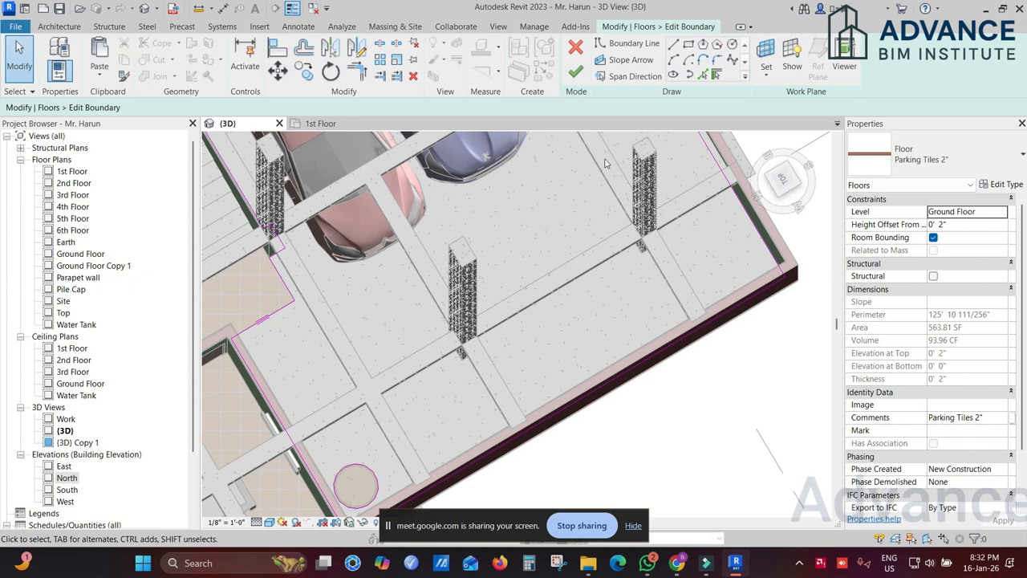
left_click(576, 73)
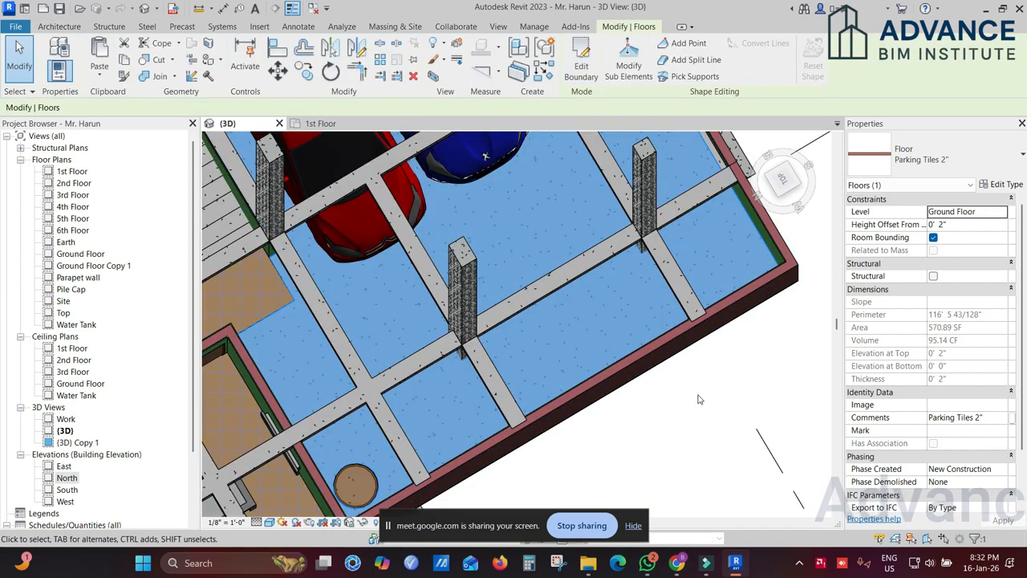
Hide the screen-sharing notice and examine the parking area, its beams and the exterior wall opening from several angles in the 3D view
middle_click_drag(698, 399, 722, 282, "shift")
middle_click_drag(623, 397, 466, 376)
left_click(633, 526)
scroll(642, 358, "up", 2)
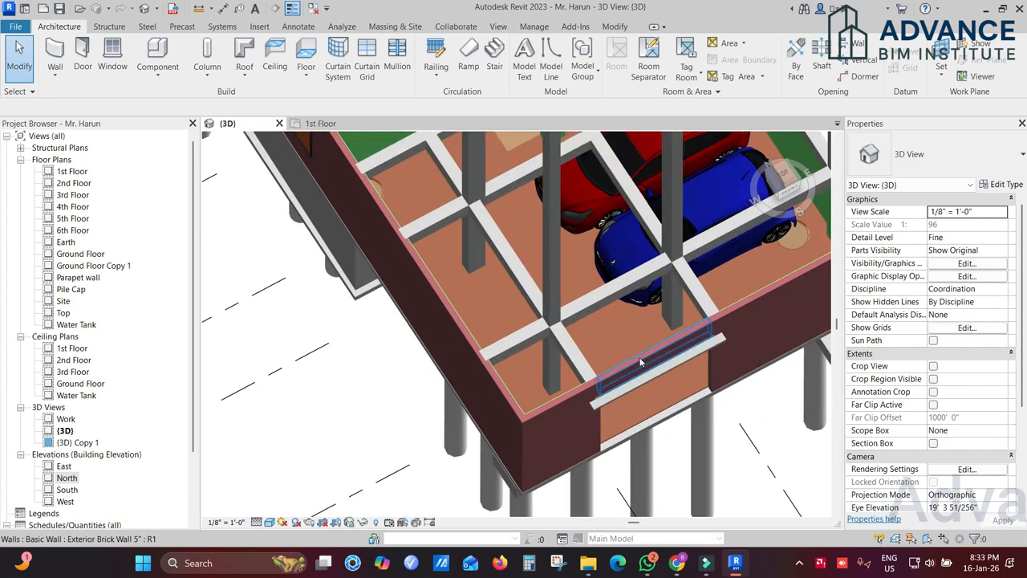
middle_click_drag(642, 363, 491, 334, "shift")
scroll(444, 339, "up", 3)
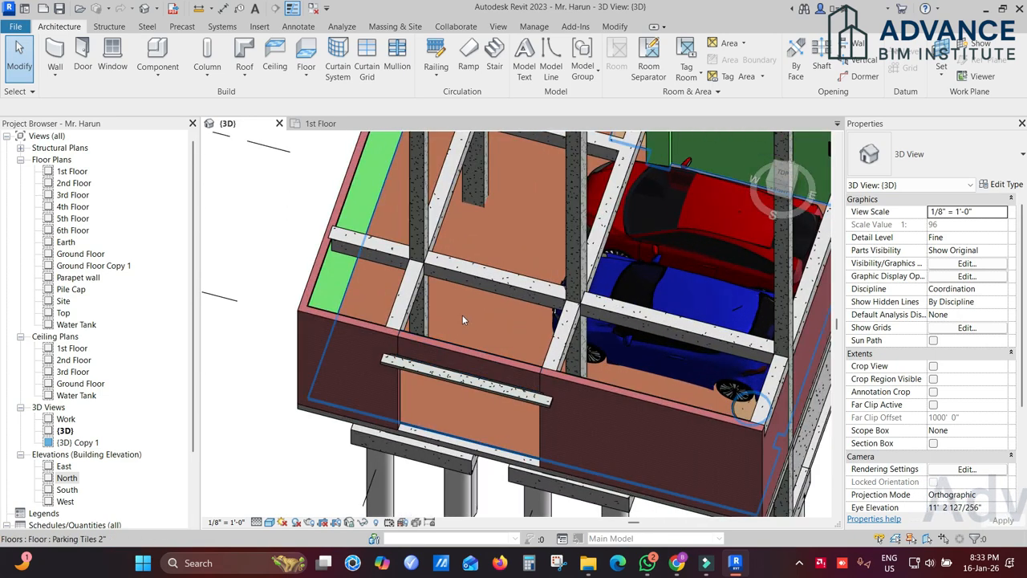
scroll(463, 314, "down", 4)
scroll(462, 317, "up", 2)
middle_click_drag(462, 317, 566, 343, "shift")
scroll(506, 329, "up", 2)
scroll(495, 348, "down", 4)
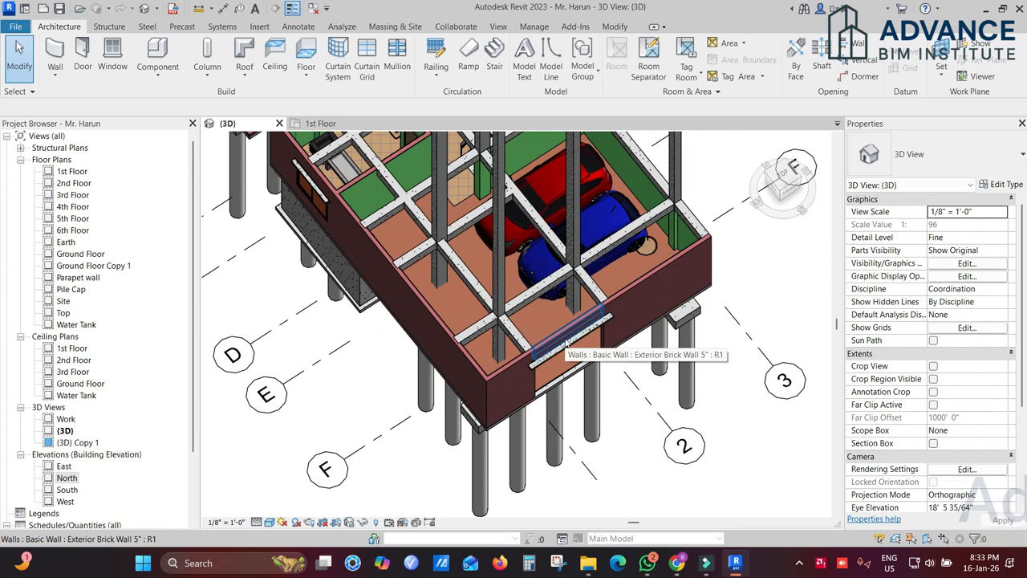
Switch to the Google Meet call in Chrome, check the list of meeting contributors, and return to the Revit model
middle_click_drag(623, 415, 624, 436)
mouse_move(679, 566)
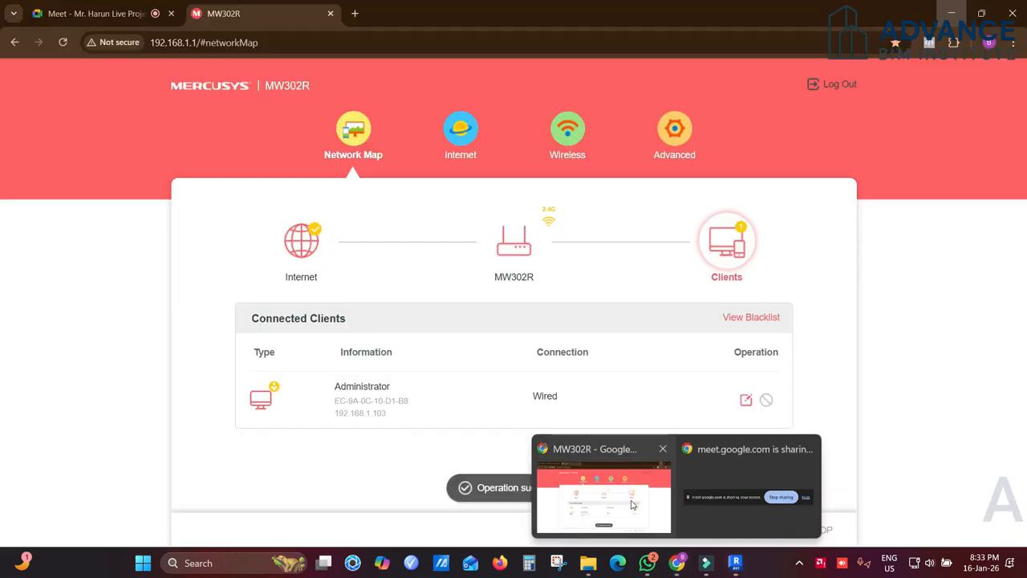
left_click(641, 503)
left_click(97, 14)
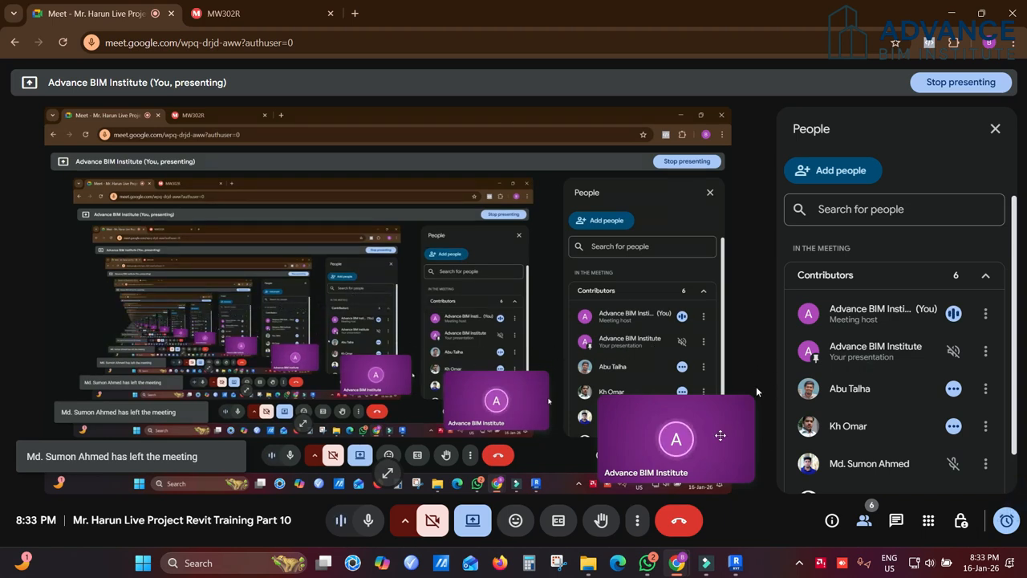
left_click(649, 563)
left_click(649, 562)
scroll(897, 436, "down", 1)
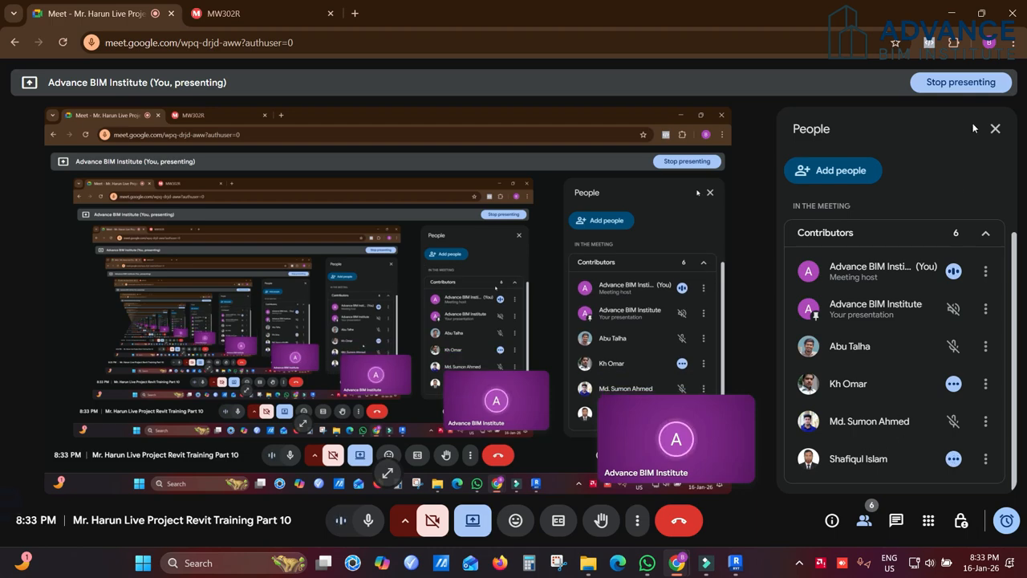
left_click(951, 13)
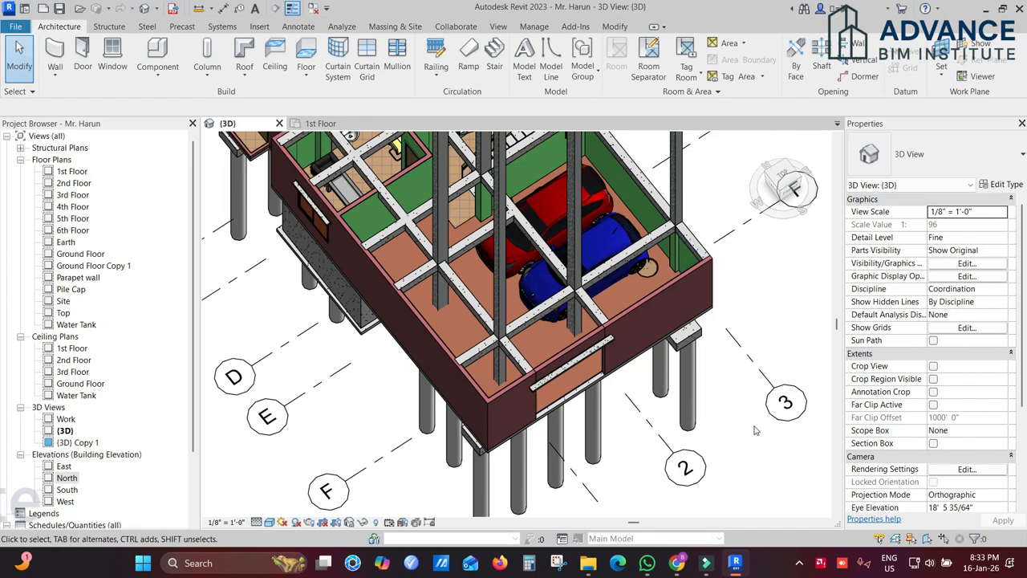
Inspect the material parameters in the type properties of the 5'-0" x 4'-6" window on the exterior brick wall, leaving them unchanged
middle_click_drag(699, 434, 536, 365, "shift")
scroll(553, 328, "up", 5)
left_click(553, 333)
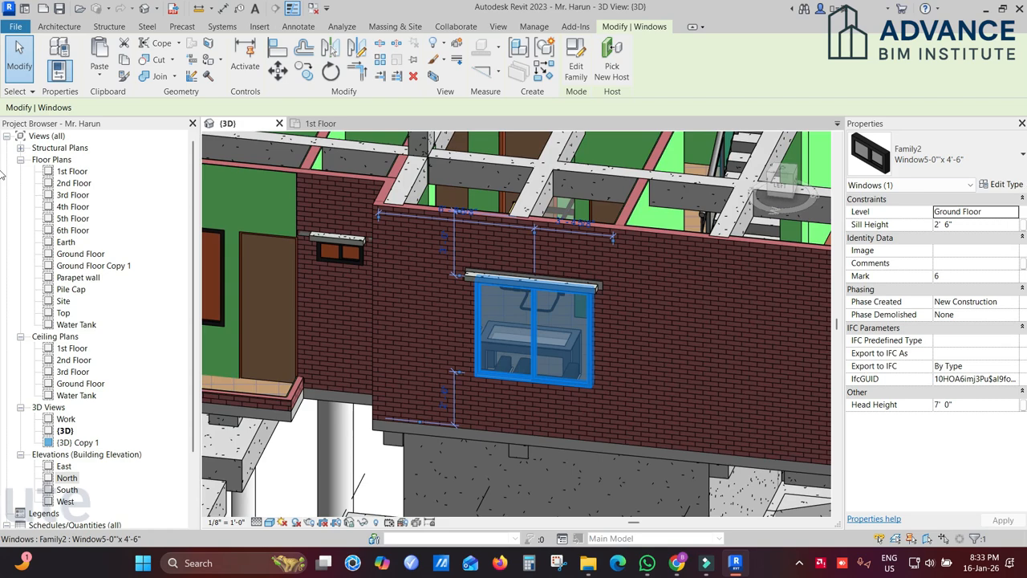
left_click(1000, 184)
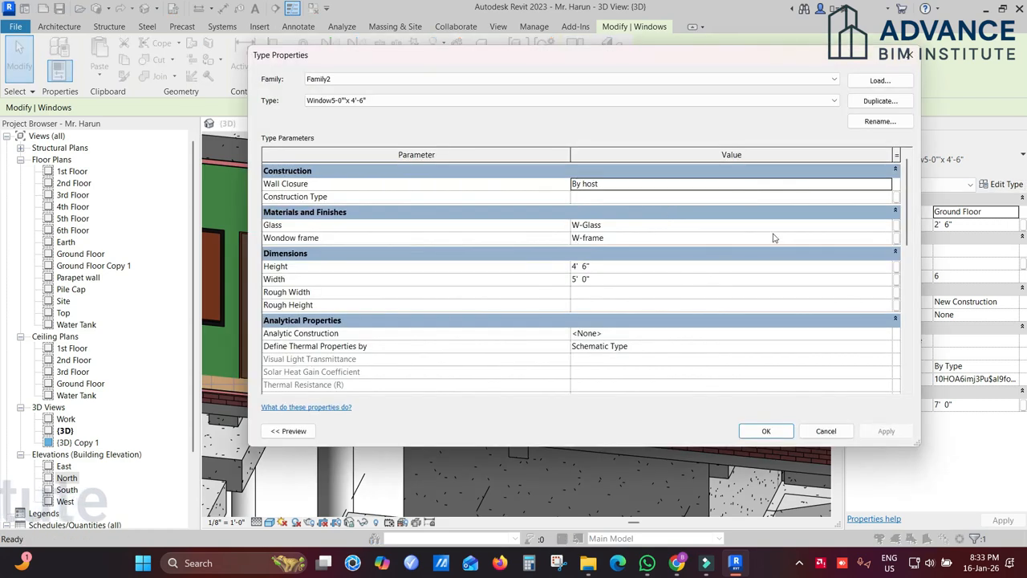
left_click(811, 228)
left_click(907, 56)
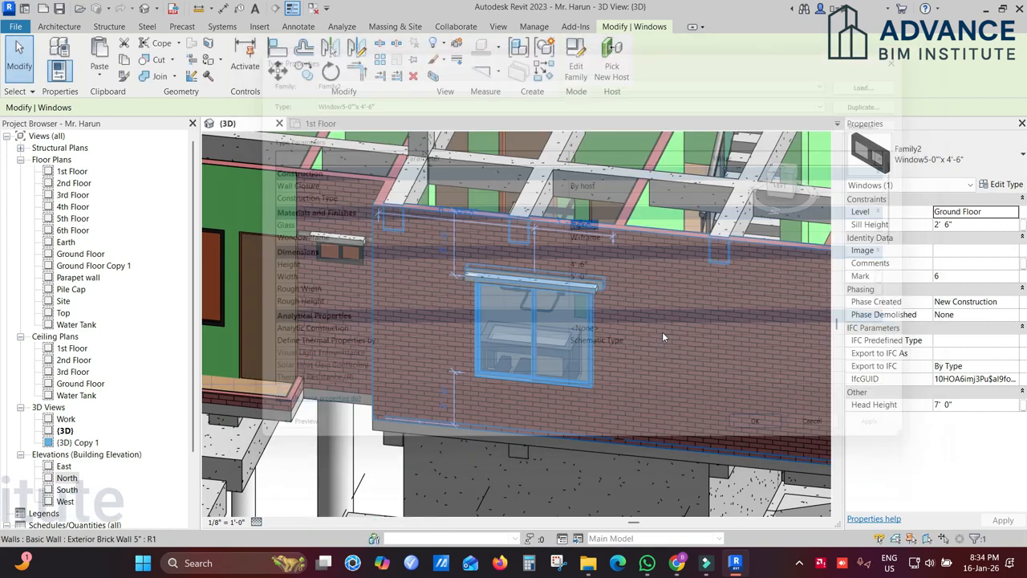
key("Escape")
Assign the Door - Frame material to the Door Frame parameter of the Wooden Door 2'6" x7'-0" type at the veranda
scroll(345, 241, "up", 5)
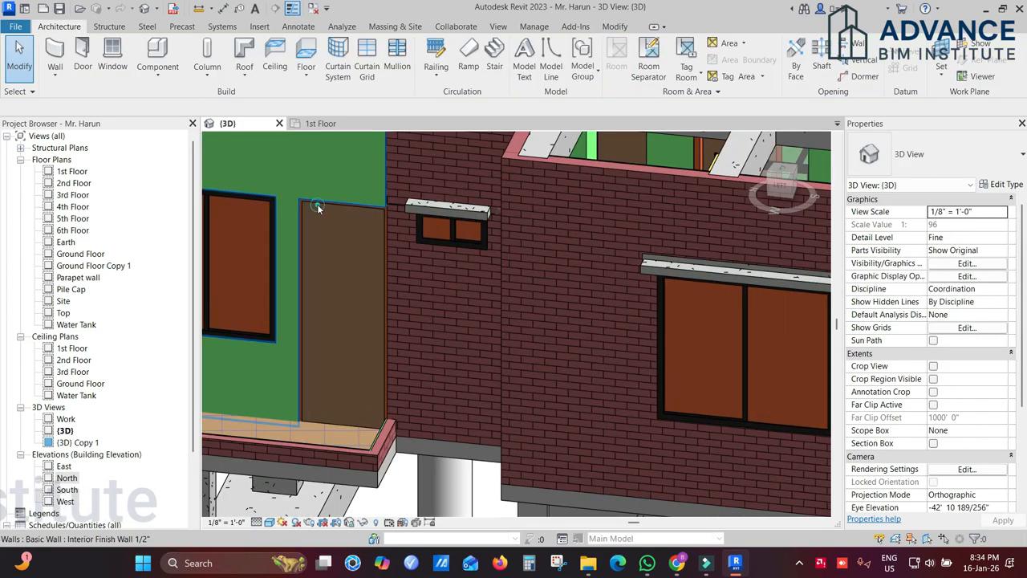
left_click(317, 207)
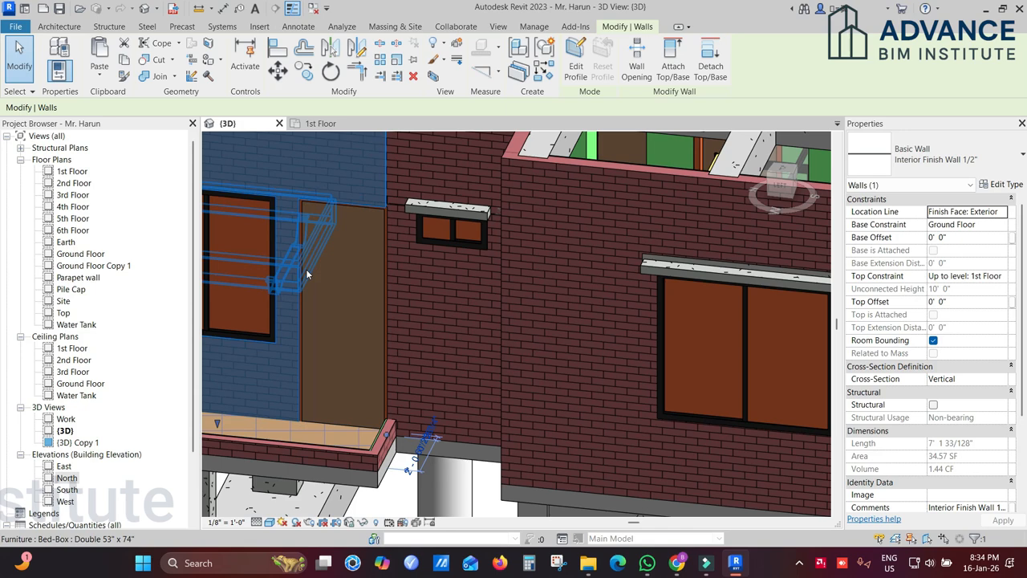
left_click(309, 291)
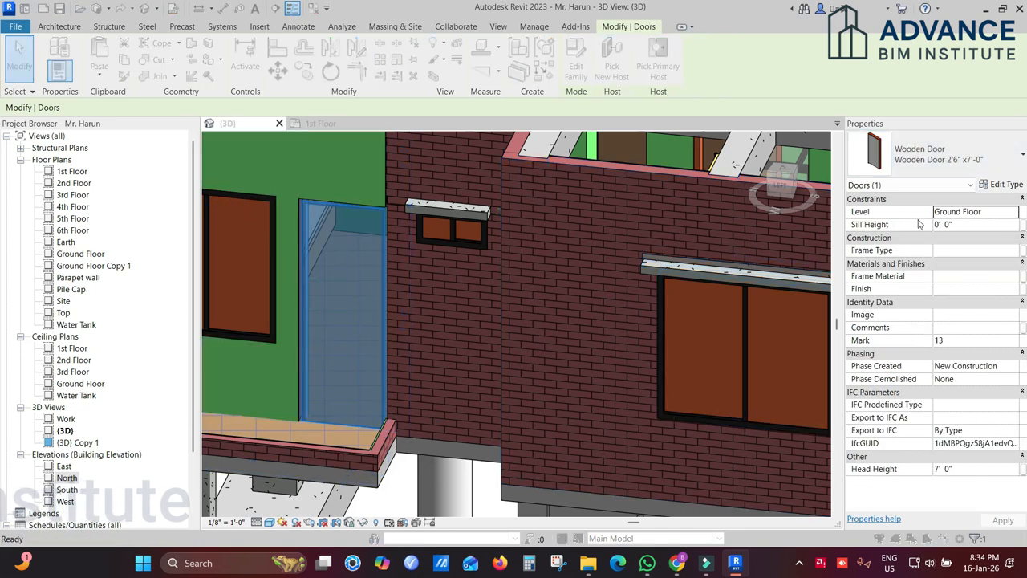
left_click(1002, 184)
left_click(724, 238)
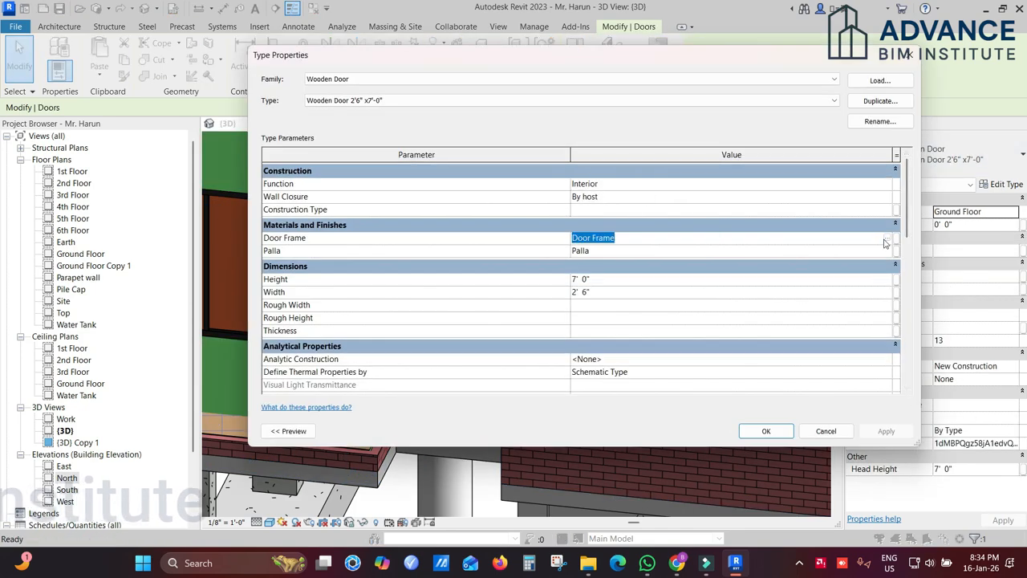
left_click(886, 239)
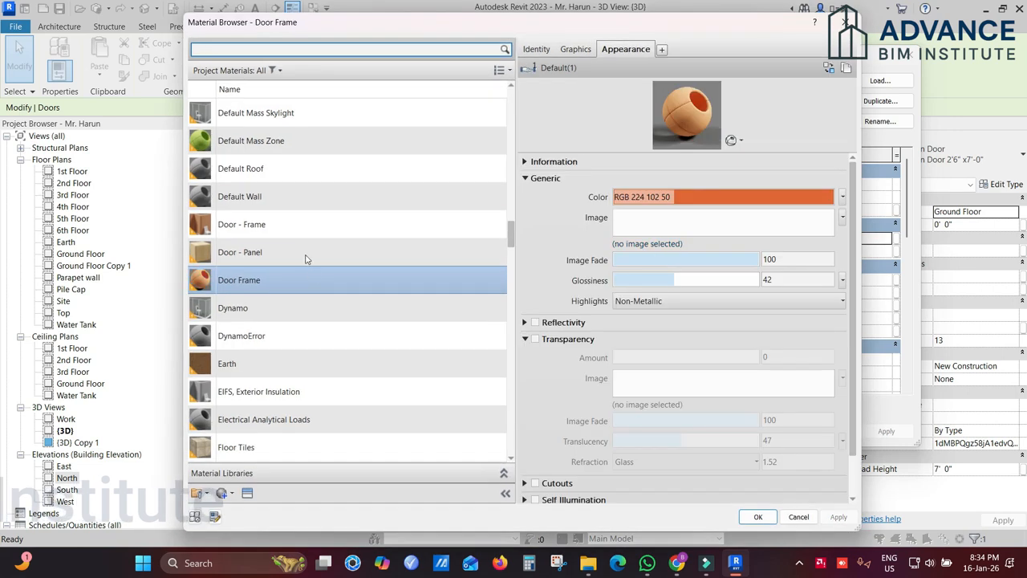
left_click(304, 226)
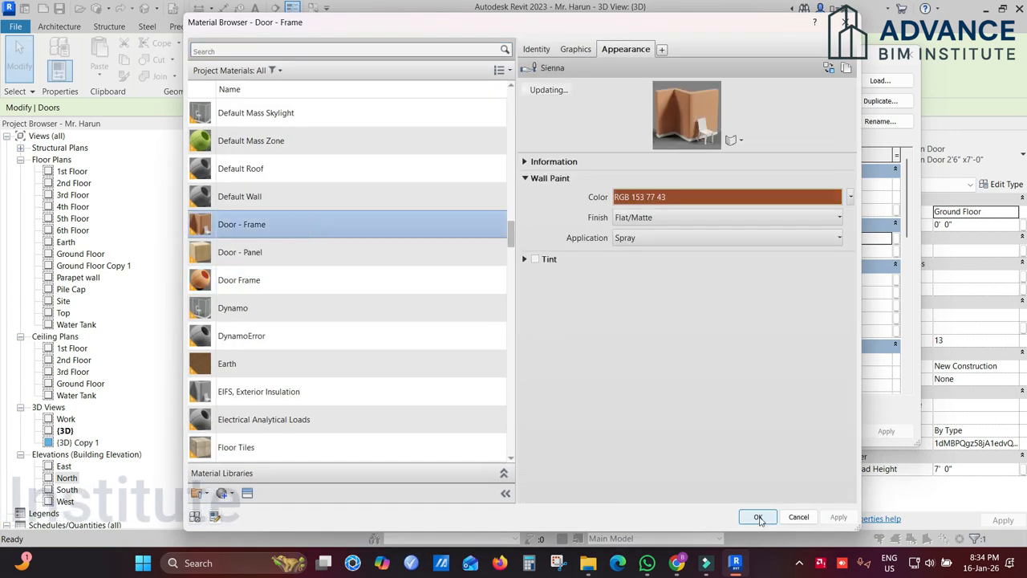
left_click(758, 517)
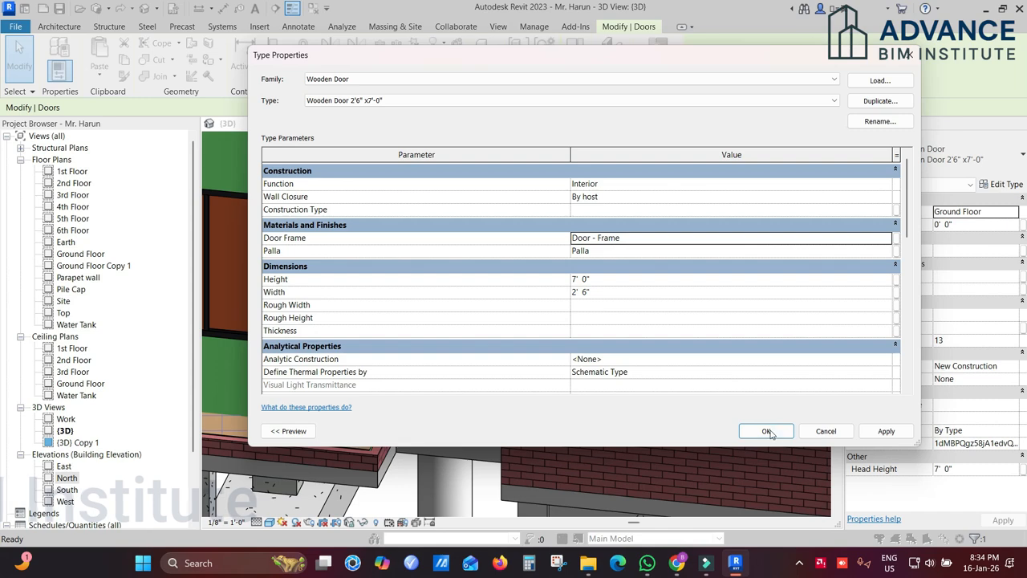
key("Return")
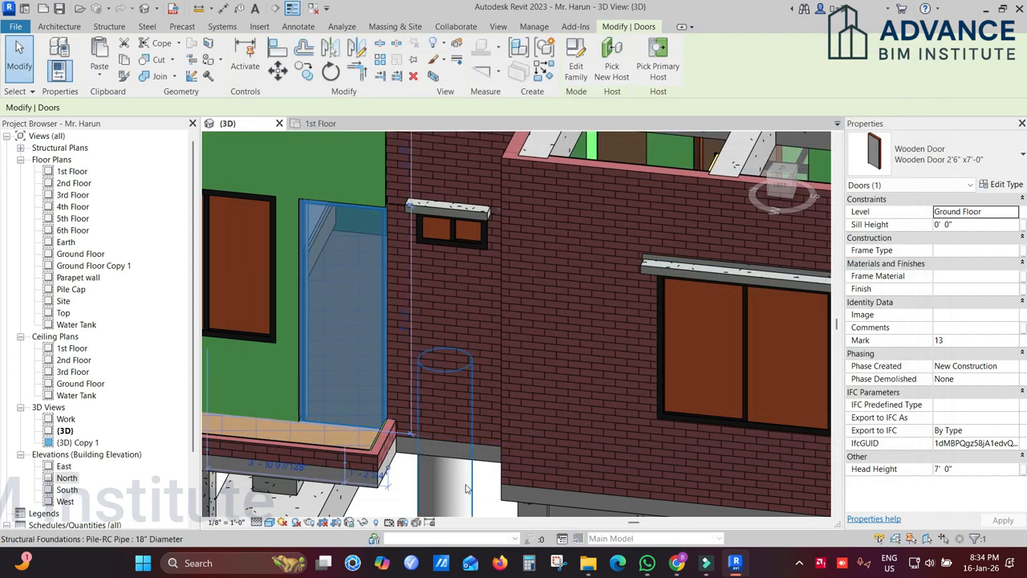
key("Escape")
Give the window type's W-Glass material the appearance color RGB 22 149 252 and enable its transparency with an amount of 40
double_click(679, 316)
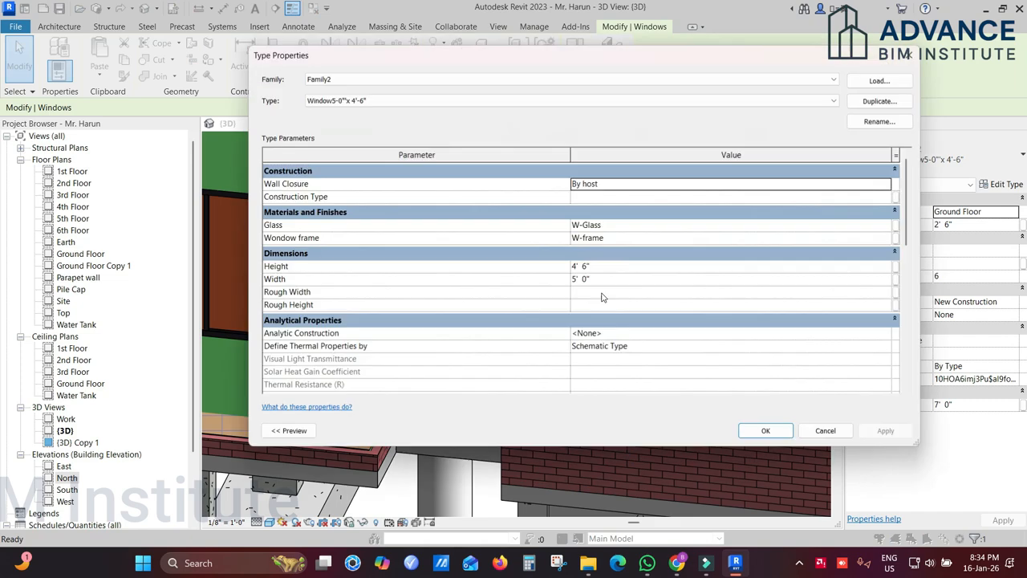
left_click(733, 227)
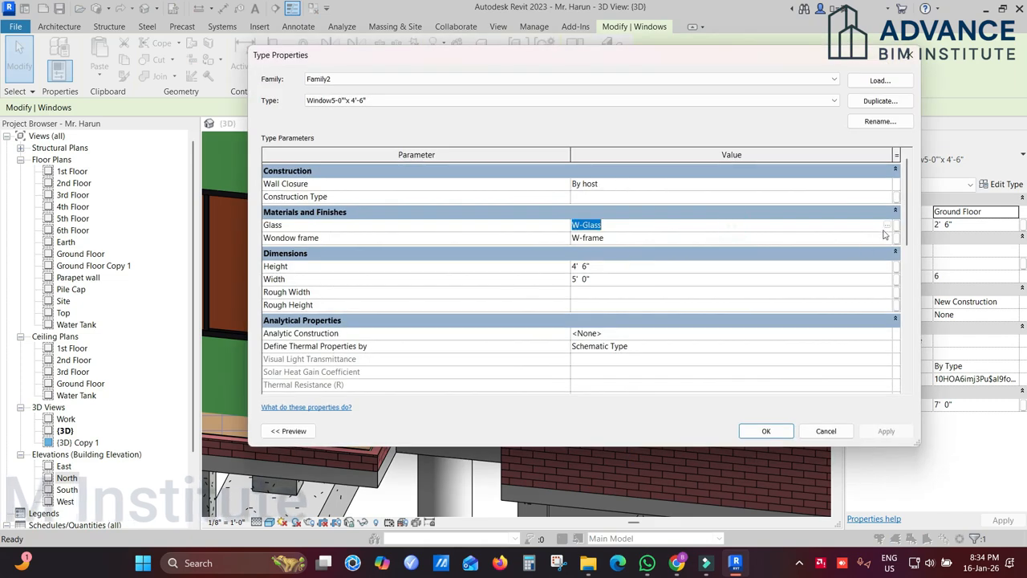
left_click(887, 226)
left_click(708, 206)
left_click(605, 193)
left_click(566, 389)
left_click(535, 339)
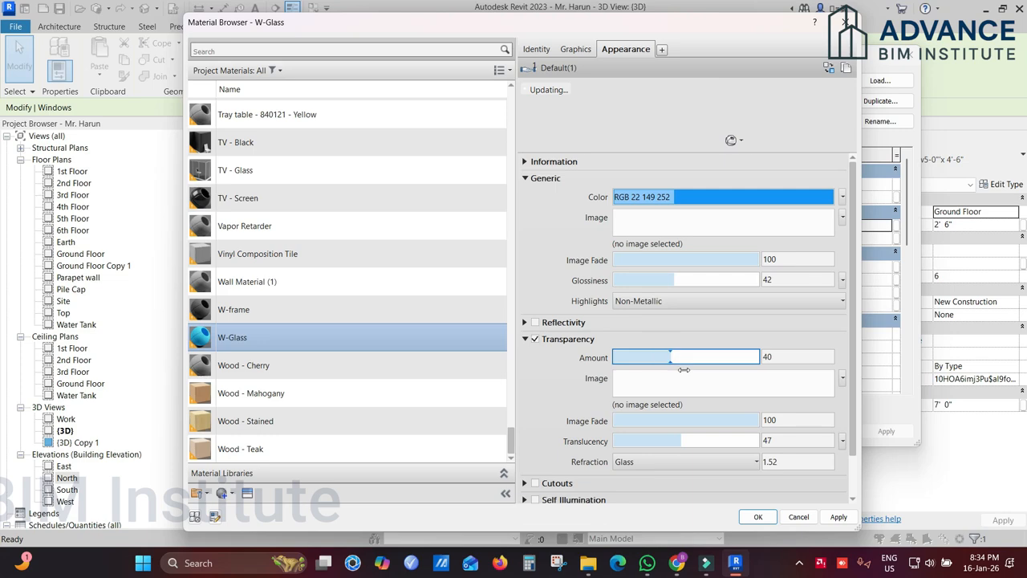
left_click(758, 516)
left_click(764, 432)
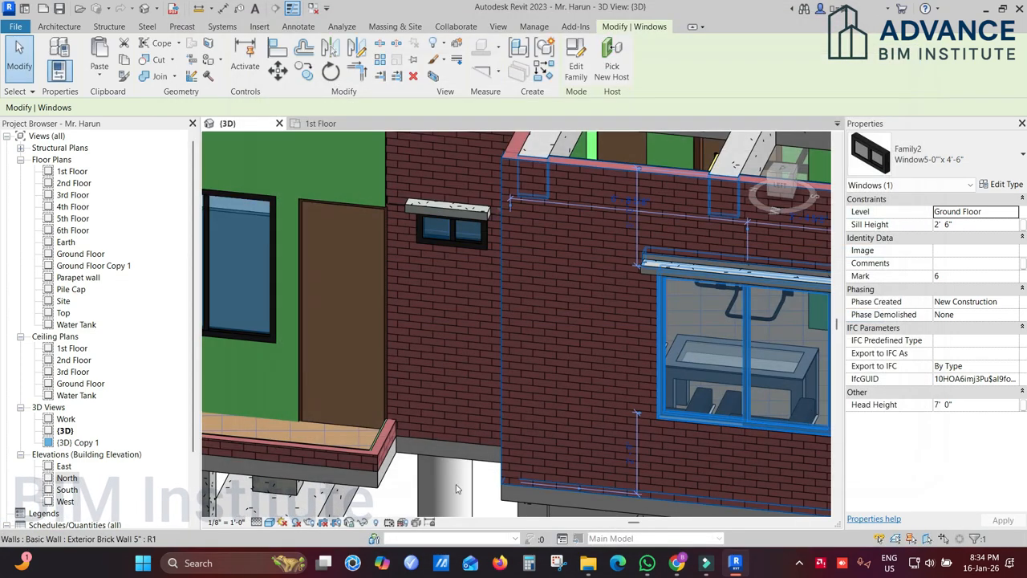
Examine the windows, the wooden door and the low veranda wall from several angles in the 3D view
left_click(415, 490)
scroll(466, 341, "down", 1)
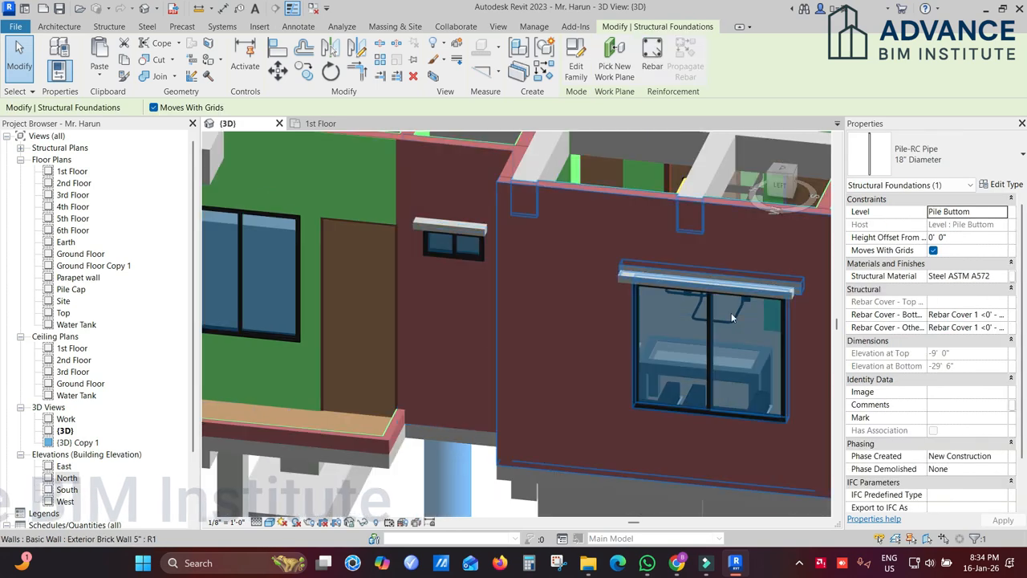
scroll(693, 349, "down", 1)
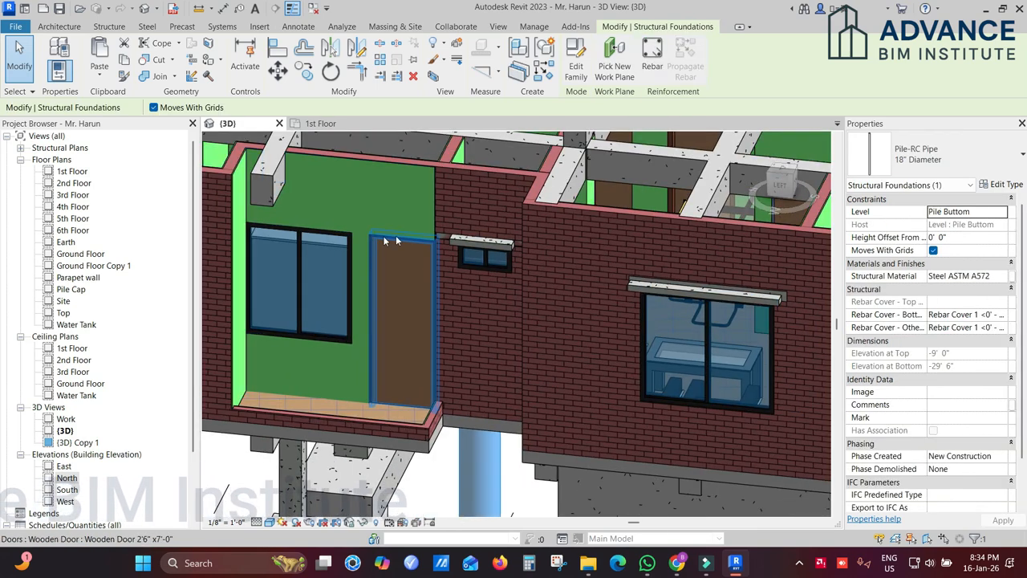
scroll(418, 280, "down", 1)
middle_click_drag(427, 290, 517, 332, "shift")
scroll(536, 309, "down", 1)
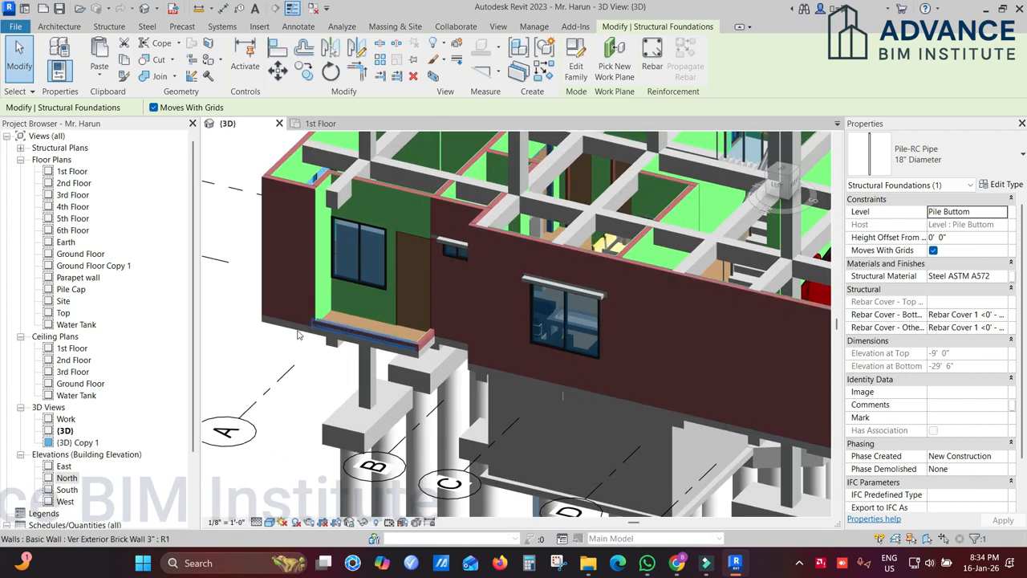
left_click(257, 344)
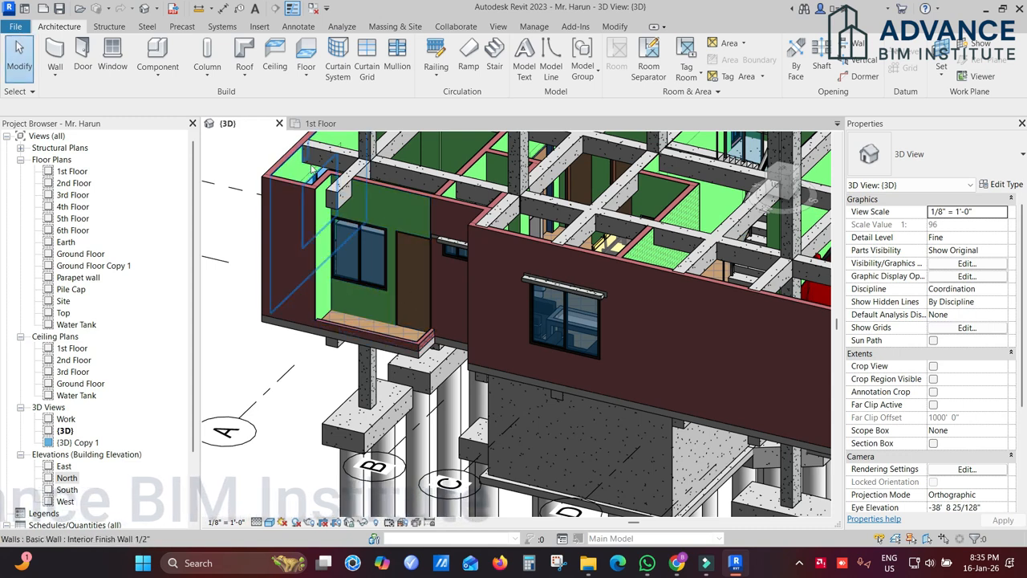
left_click(349, 331)
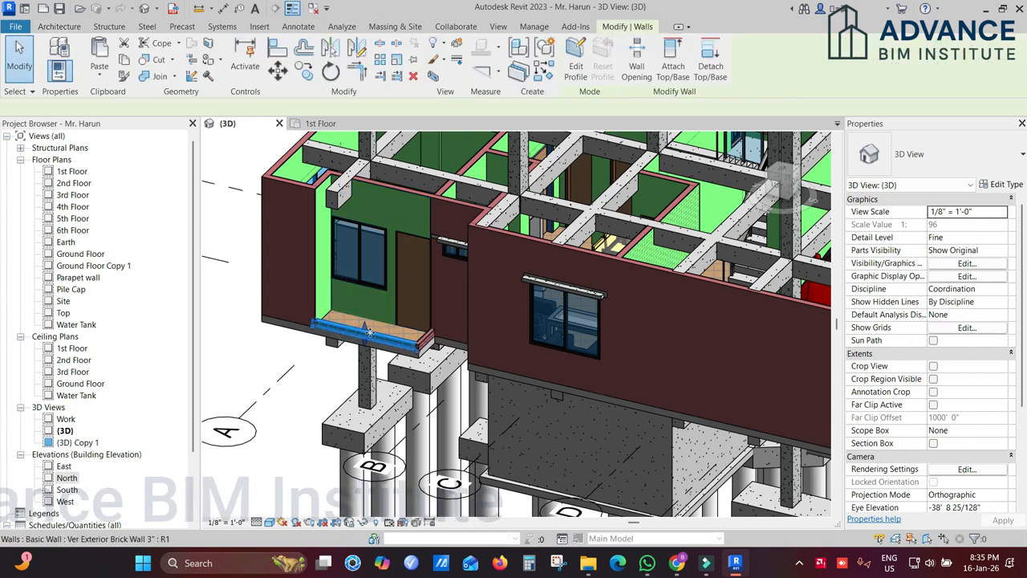
left_click(259, 353)
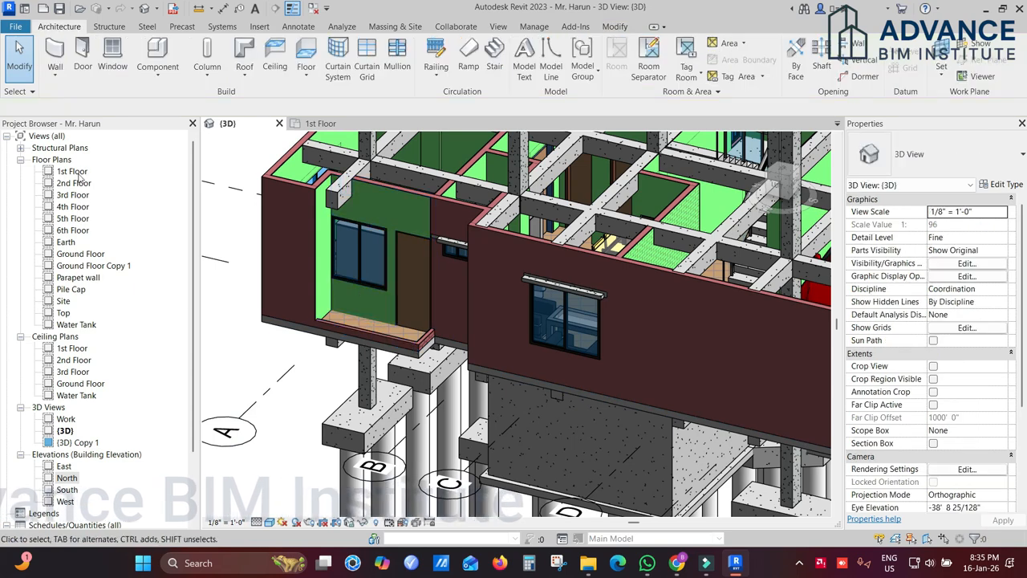
Sketch a Glass Panel - Bottom Fill railing path about 9'-5" long along the M.BED veranda's low outer wall in the Ground Floor plan
double_click(79, 255)
scroll(513, 269, "up", 10)
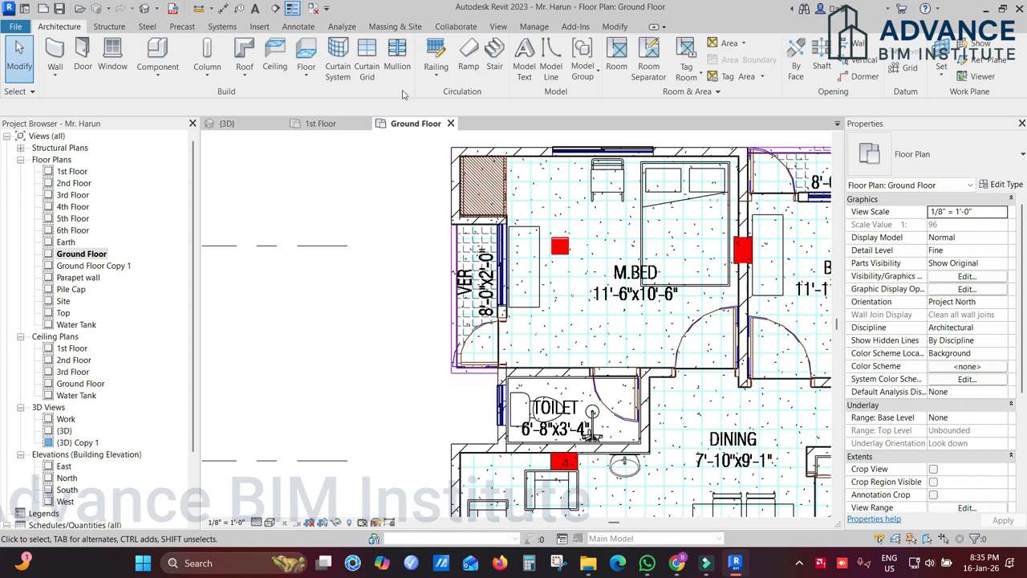
left_click(433, 71)
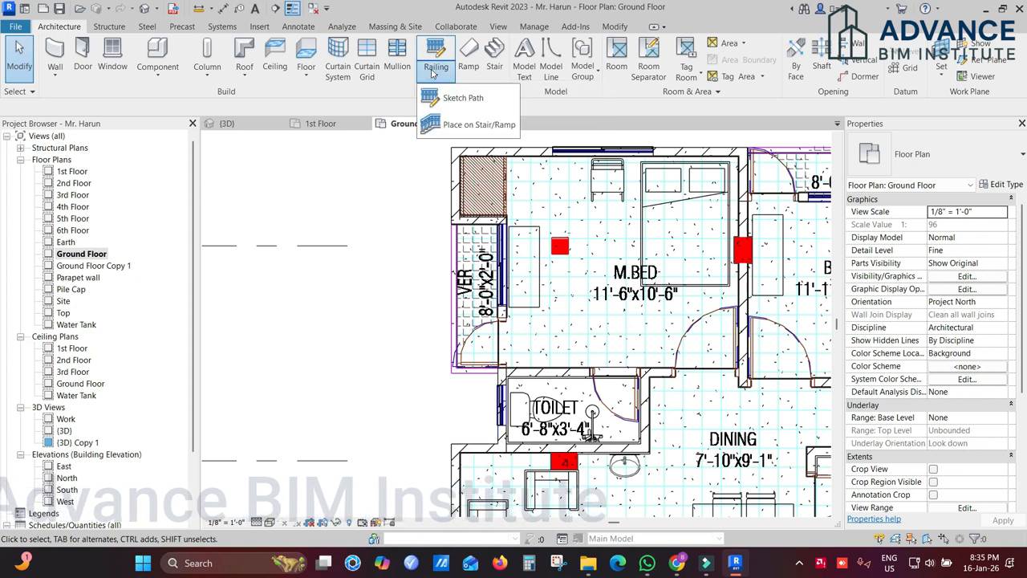
left_click(461, 99)
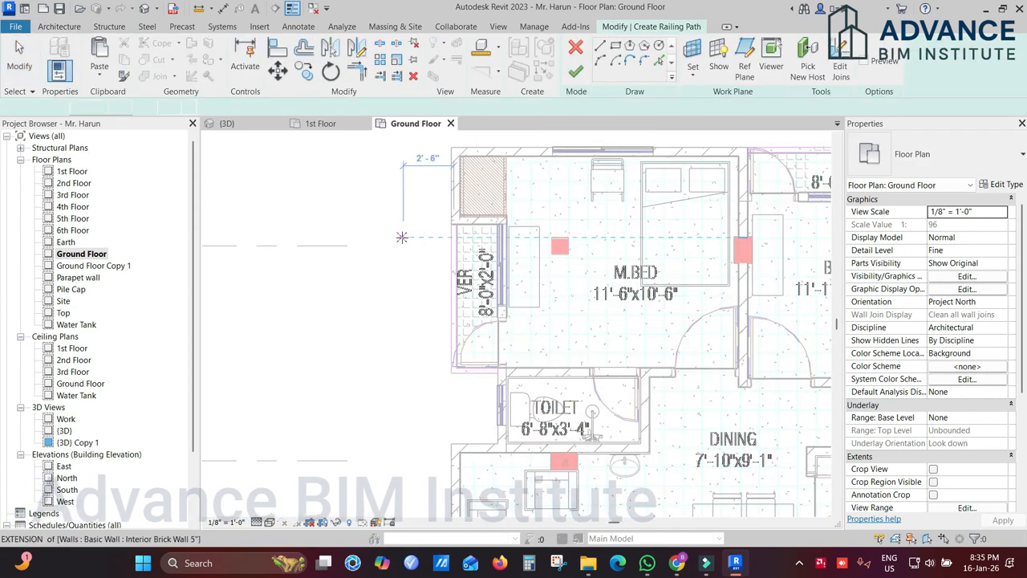
left_click(941, 161)
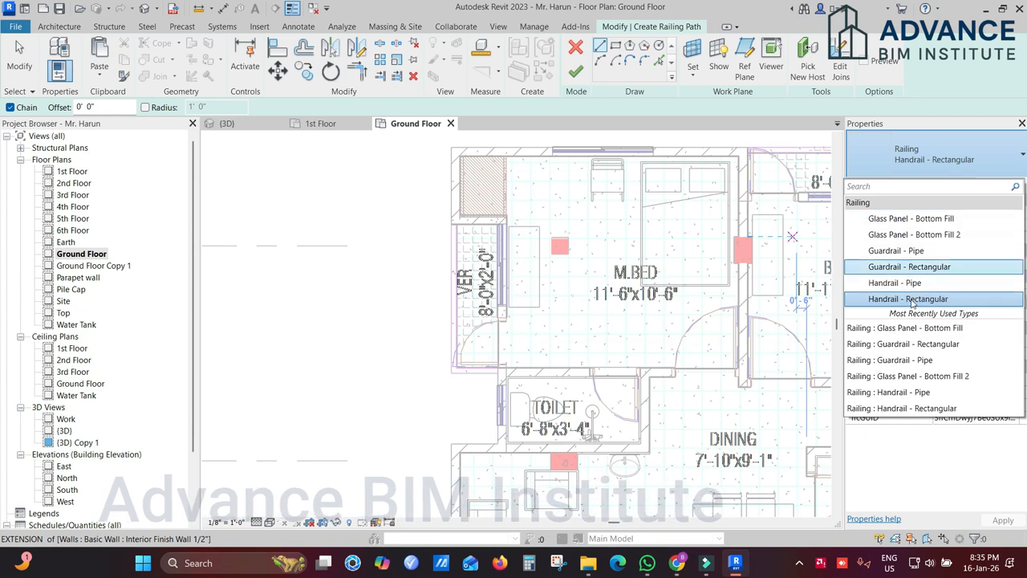
left_click(912, 225)
scroll(465, 241, "up", 3)
scroll(465, 241, "up", 5)
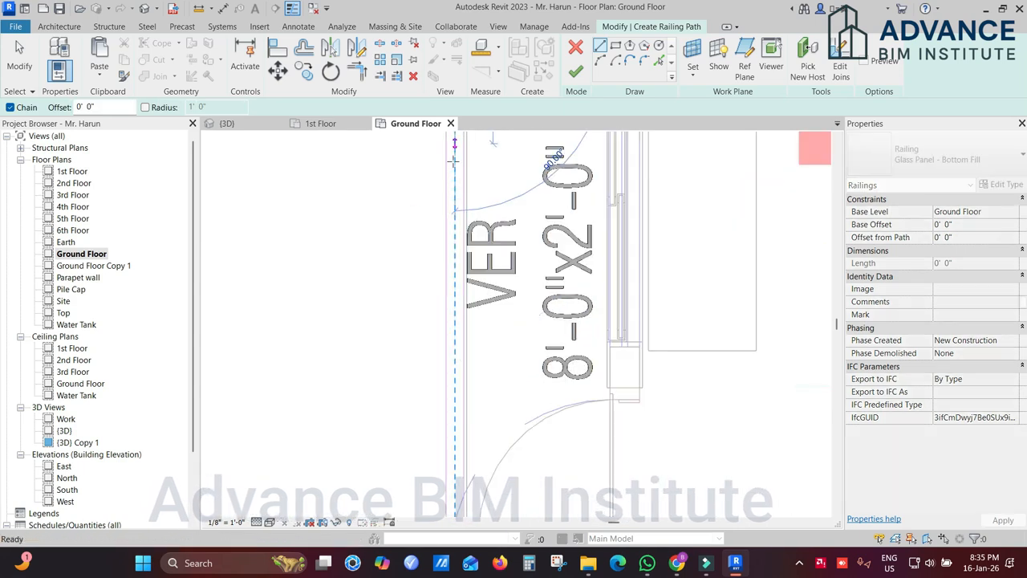
middle_click_drag(453, 248, 455, 107)
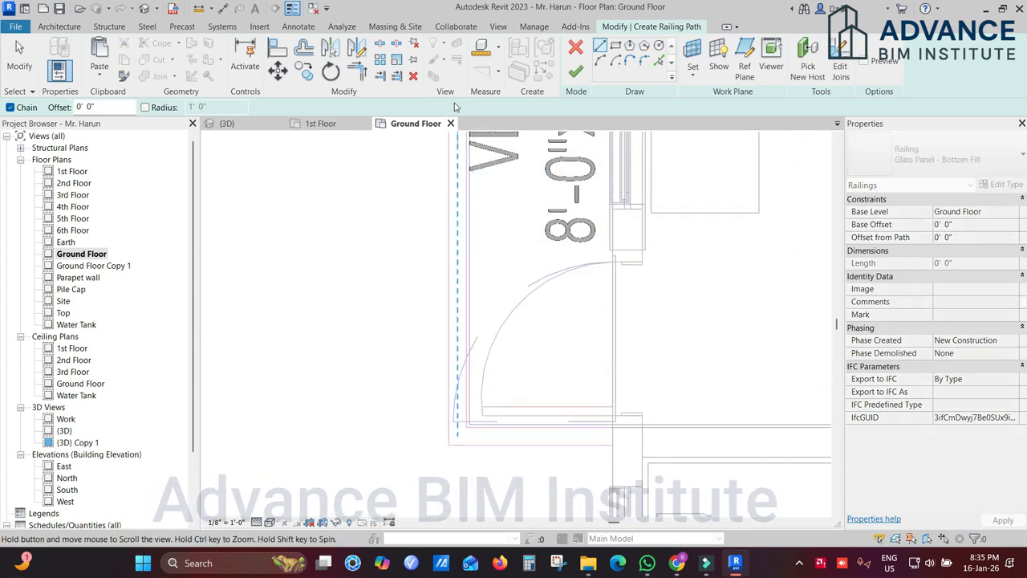
left_click(458, 433)
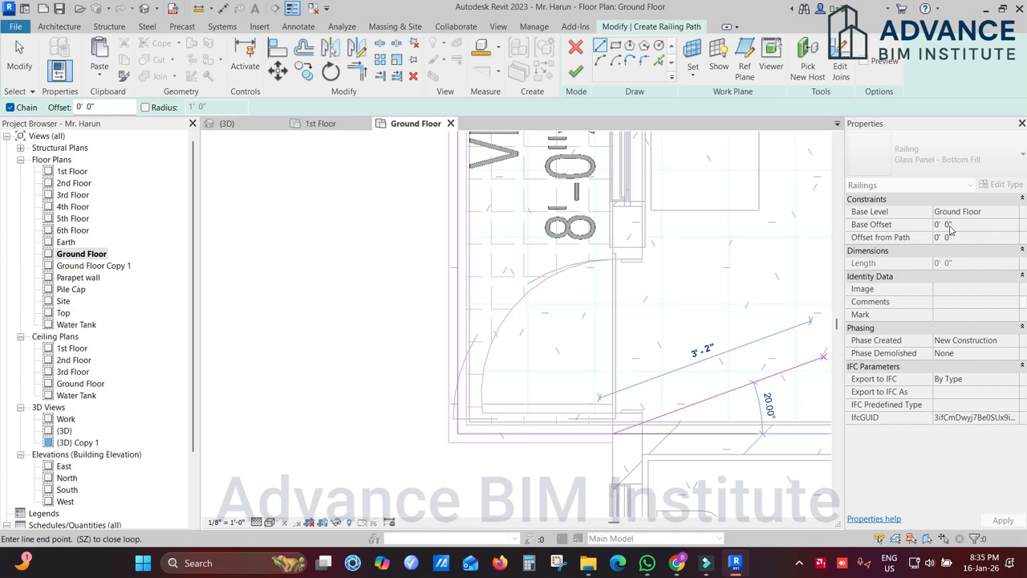
Finish the veranda railing with a Base Offset of 0' 6" and return to the 3D view
key("Escape")
key("Escape")
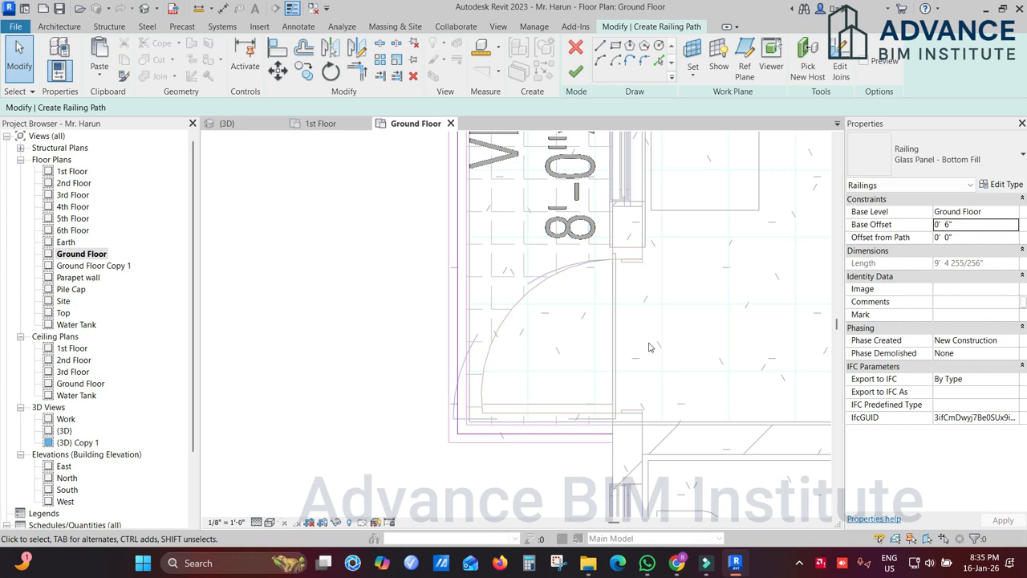
left_click(576, 77)
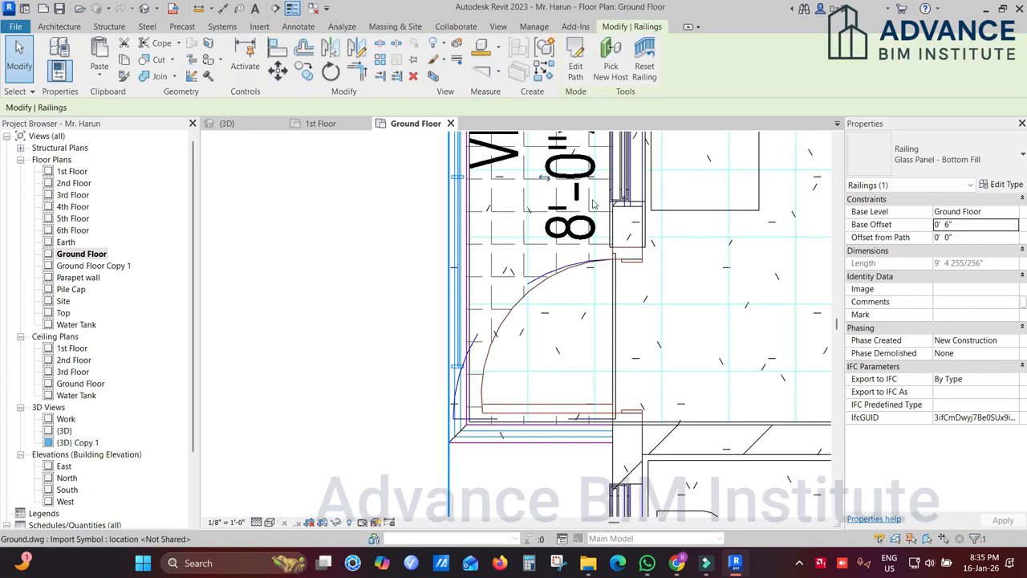
left_click(227, 124)
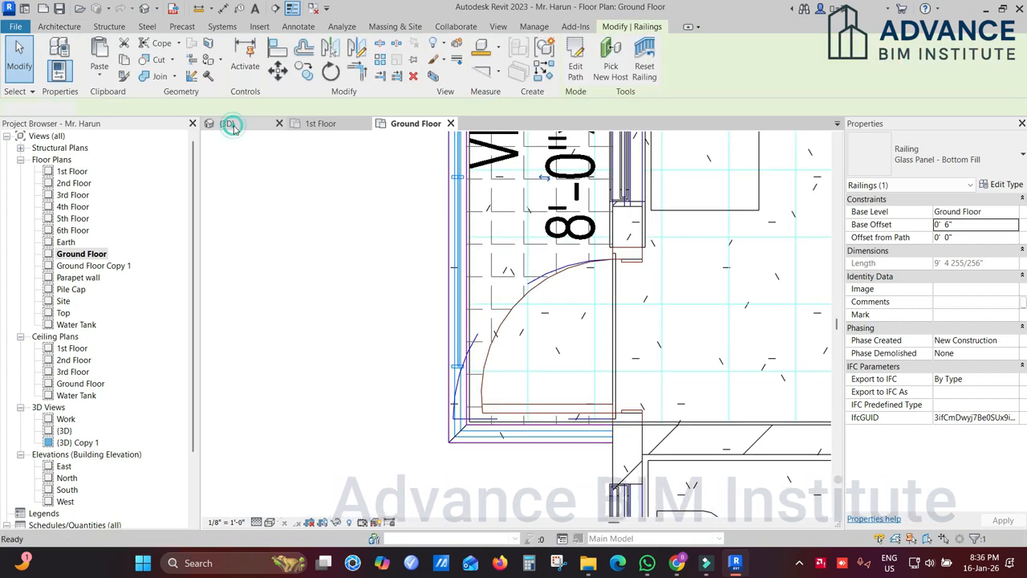
Examine the veranda's glass panel railing from several angles in the 3D view
left_click(252, 367)
scroll(325, 329, "up", 3)
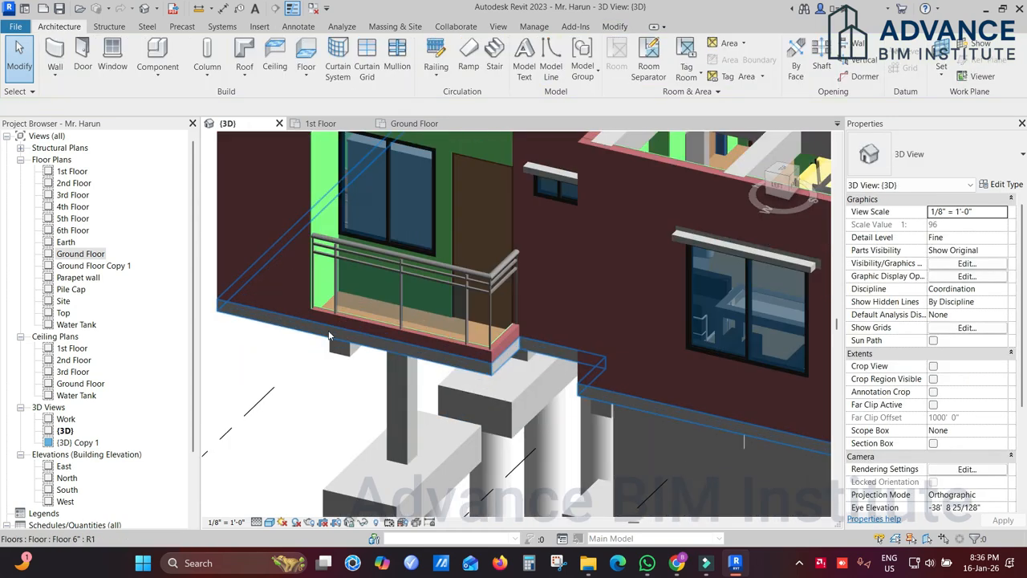
left_click(386, 264)
middle_click_drag(446, 291, 357, 423, "shift")
left_click(358, 423)
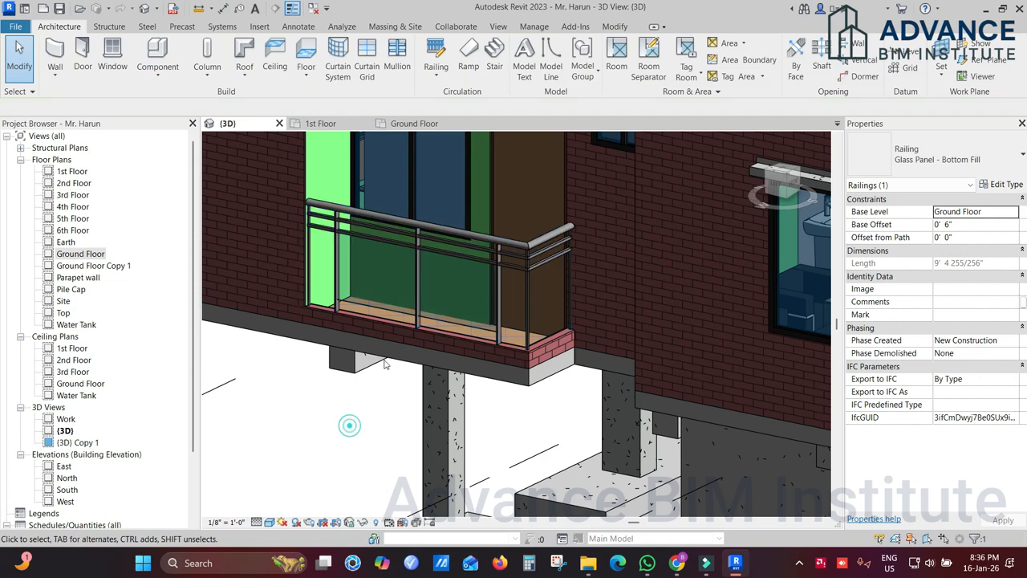
mouse_move(504, 274)
middle_mouse_down("shift")
mouse_move(512, 304)
mouse_move(516, 266)
middle_mouse_up("shift")
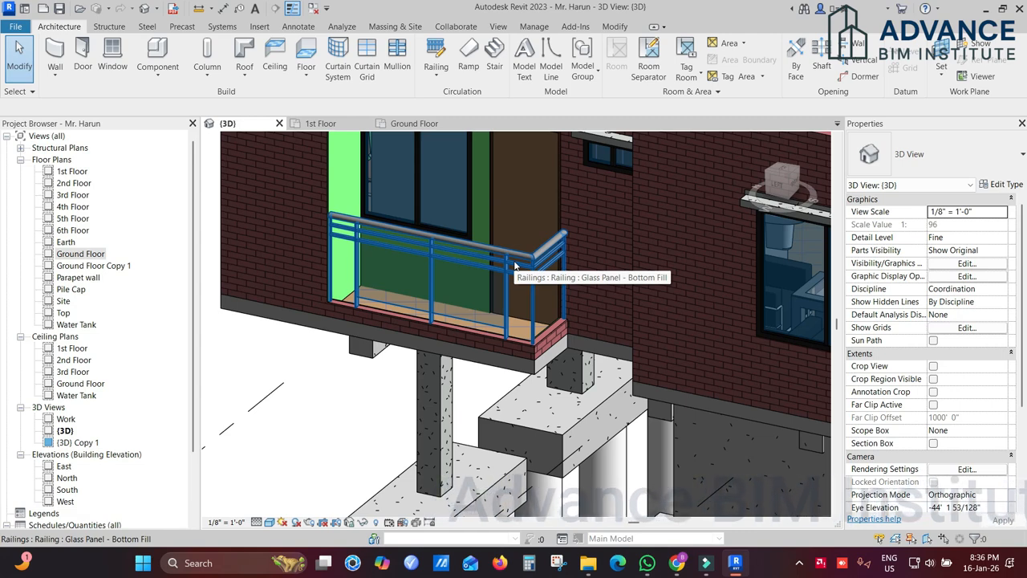
scroll(516, 266, "down", 1)
middle_click_drag(515, 266, 519, 330)
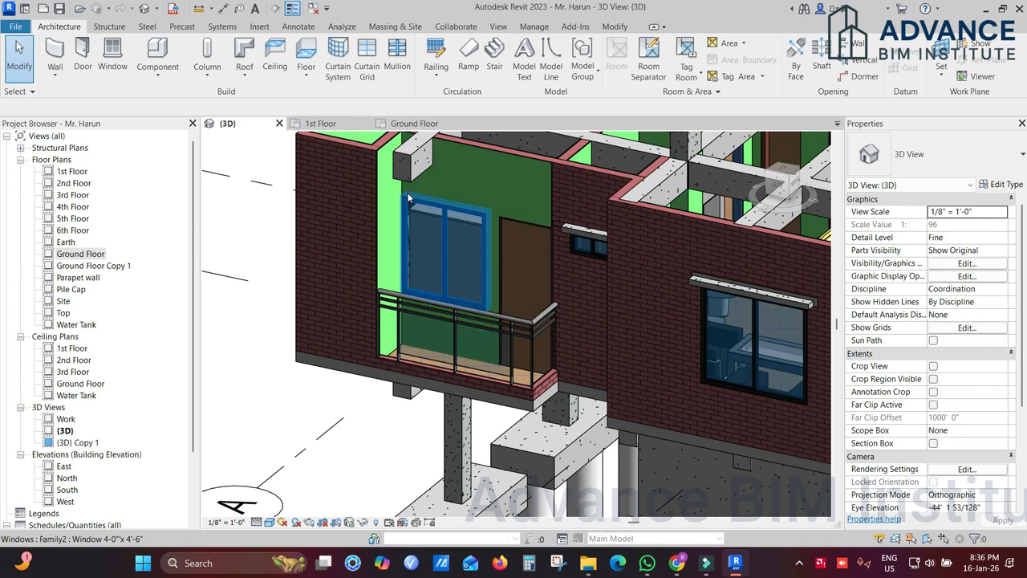
Try the Glass Panel - Bottom Fill 2 type on the veranda railing and switch it back to Glass Panel - Bottom Fill
left_click(474, 329)
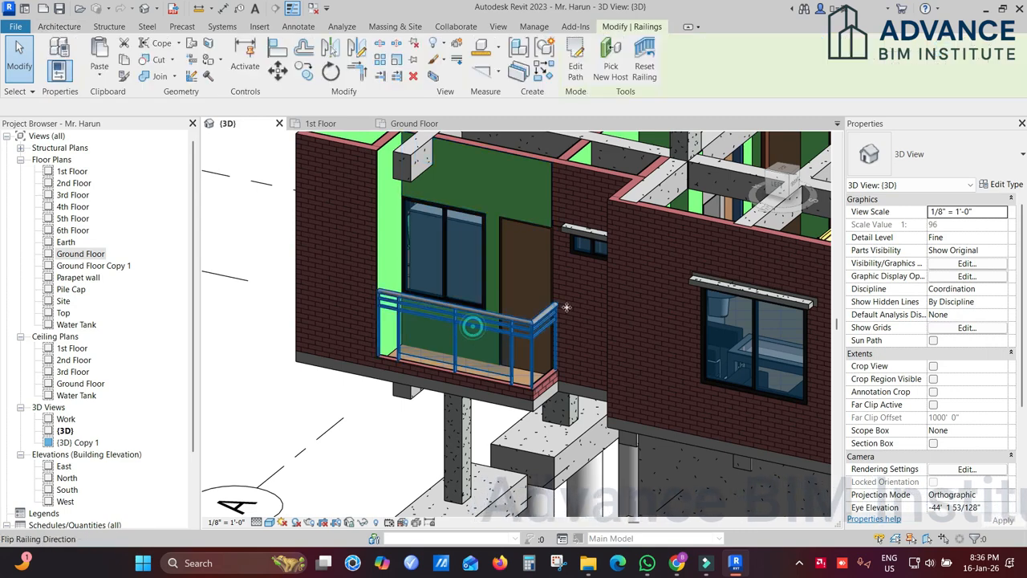
left_click(997, 167)
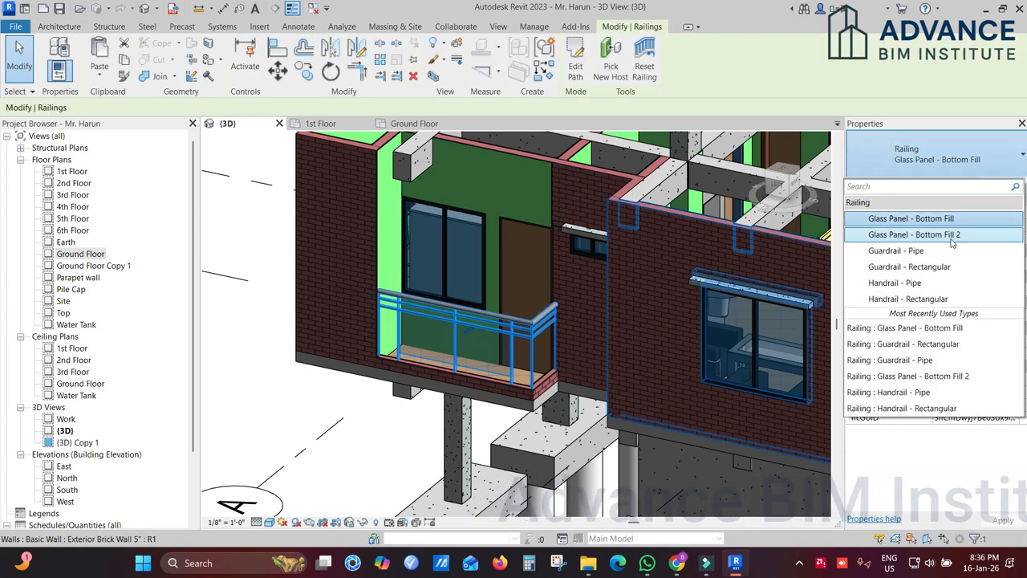
left_click(907, 233)
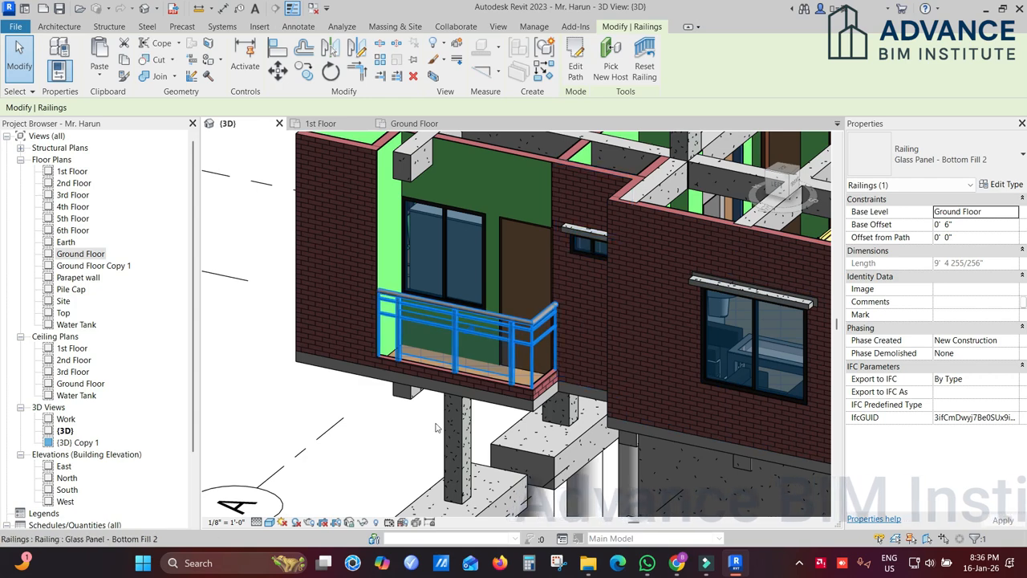
key("Escape")
scroll(508, 336, "up", 2)
left_click(508, 335)
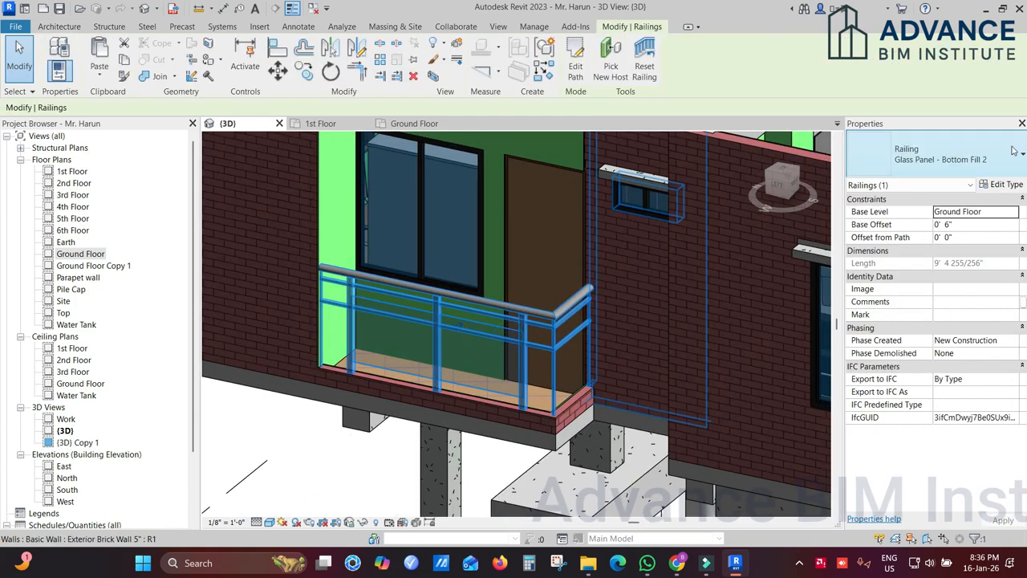
left_click(997, 161)
left_click(951, 220)
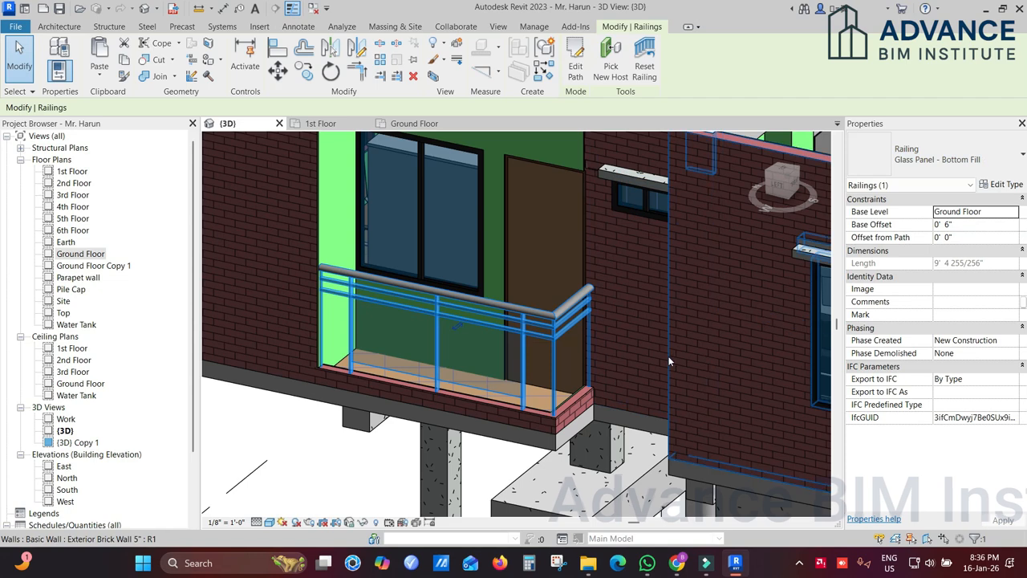
Try the Guardrail - Pipe and Guardrail - Rectangular types on the veranda railing
left_click(982, 160)
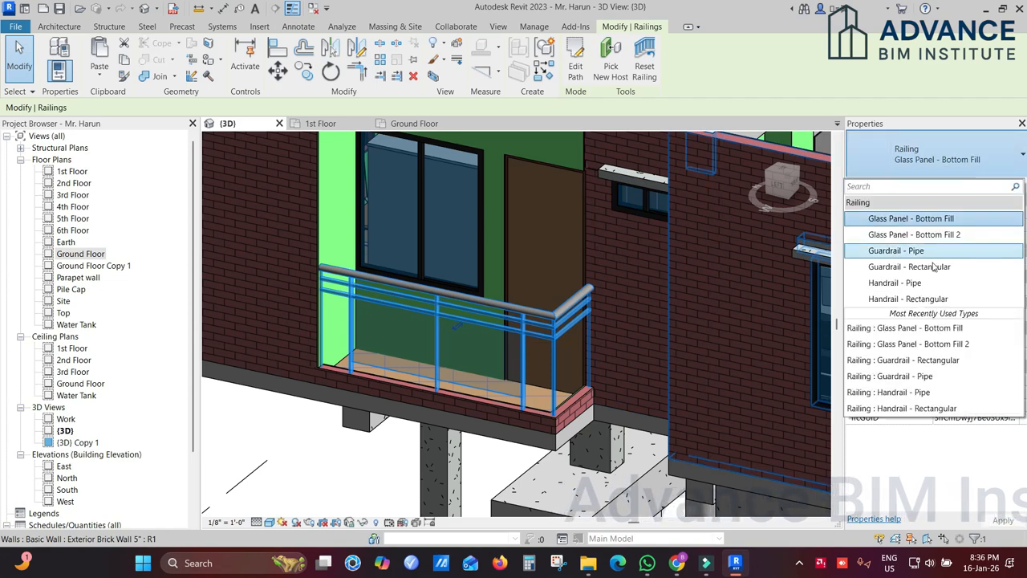
left_click(762, 313)
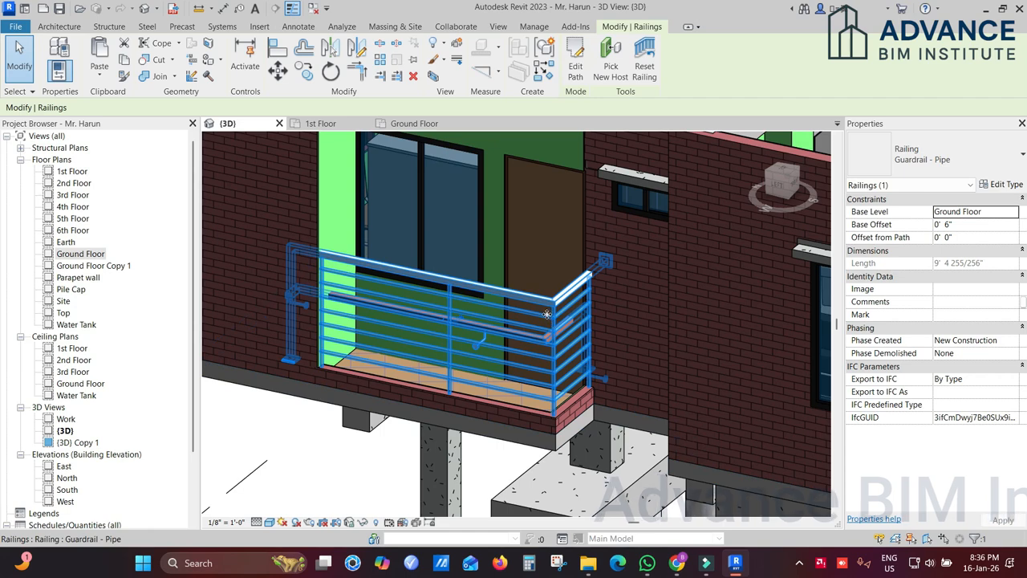
left_click(983, 161)
left_click(944, 269)
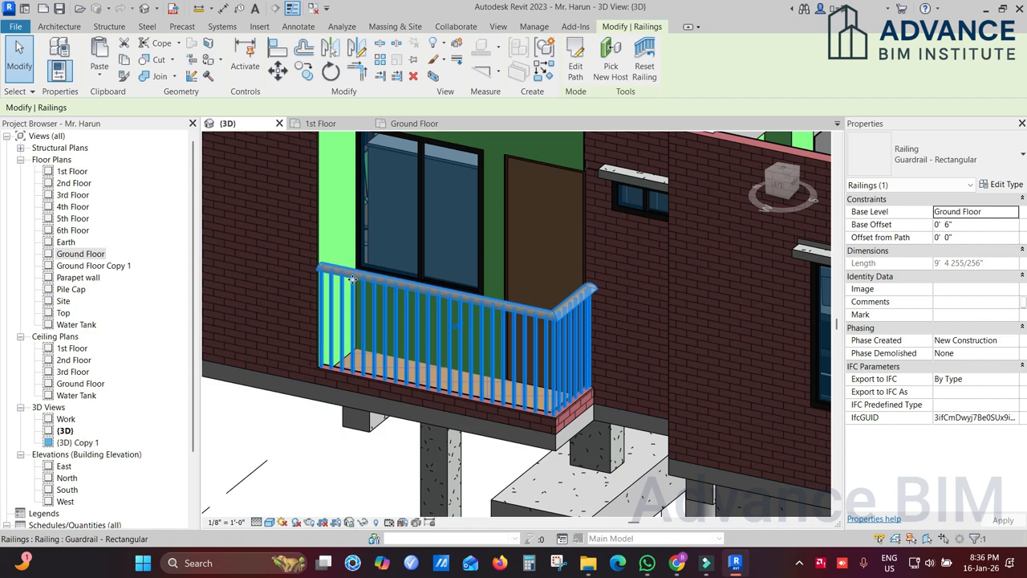
scroll(578, 300, "up", 2)
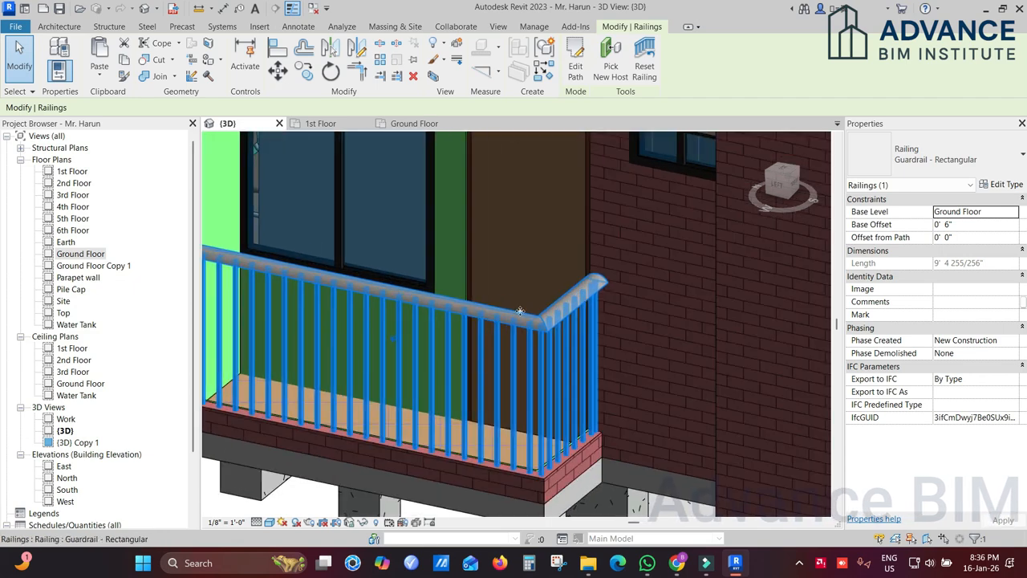
scroll(546, 307, "down", 3)
Change the veranda railing to the Handrail - Pipe type and review the type's baluster placement settings
left_click(939, 154)
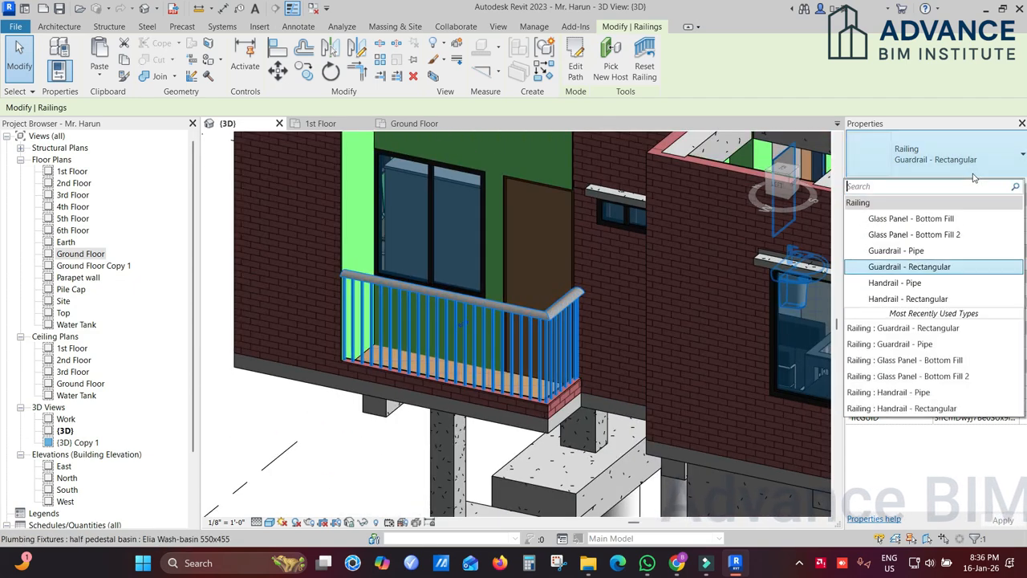
left_click(944, 268)
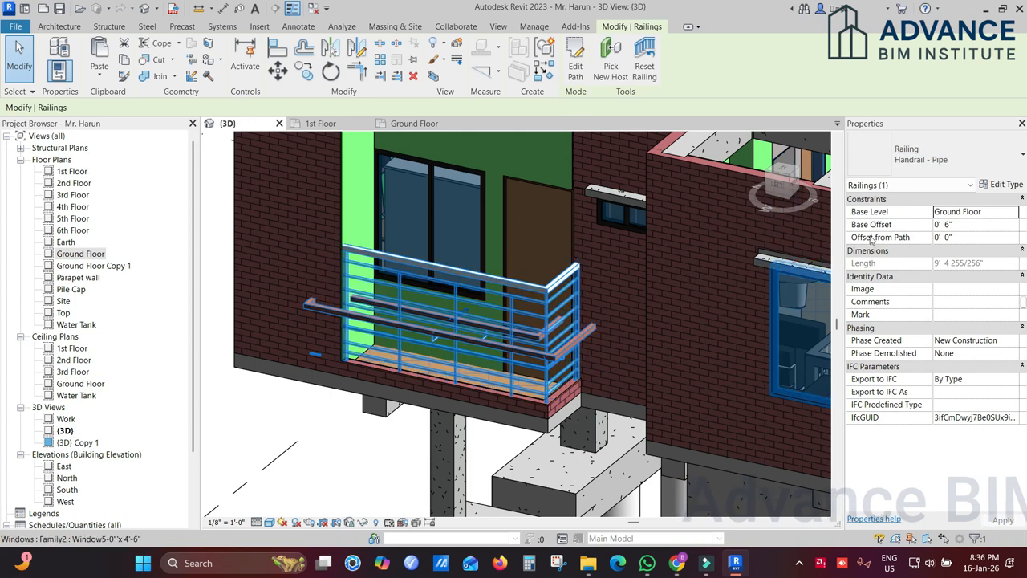
left_click(939, 154)
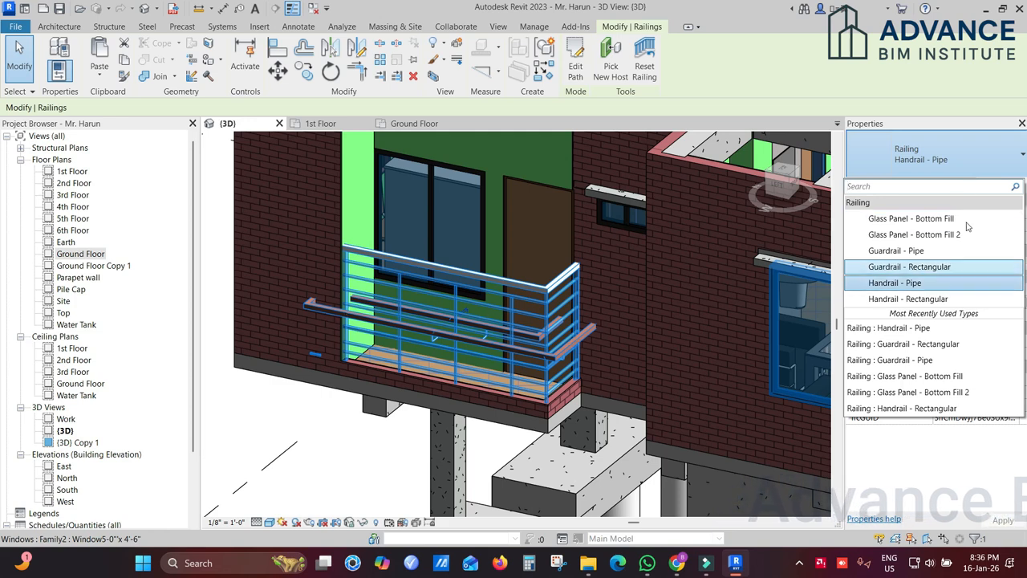
left_click(328, 448)
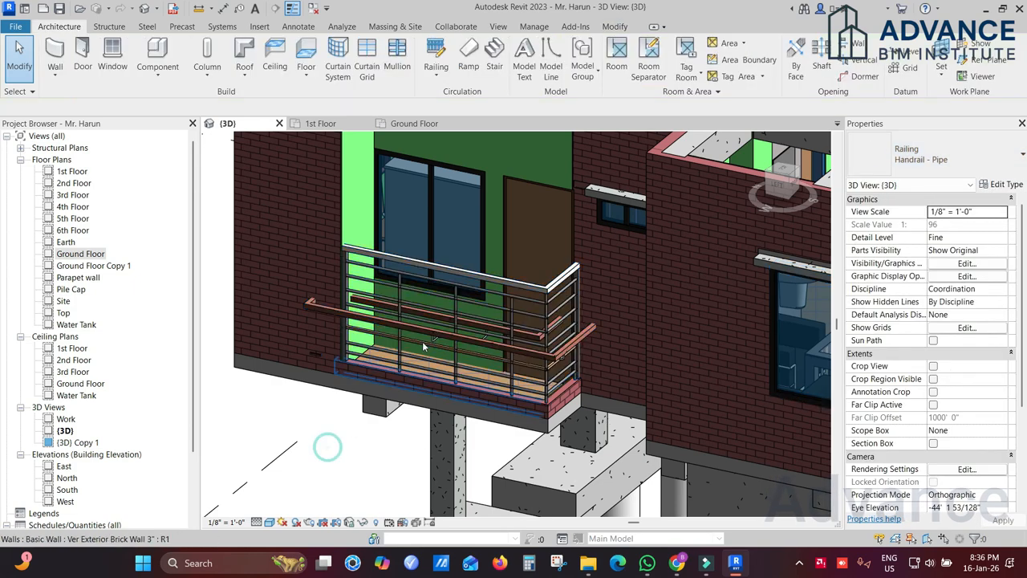
left_click(441, 324)
left_click(1004, 185)
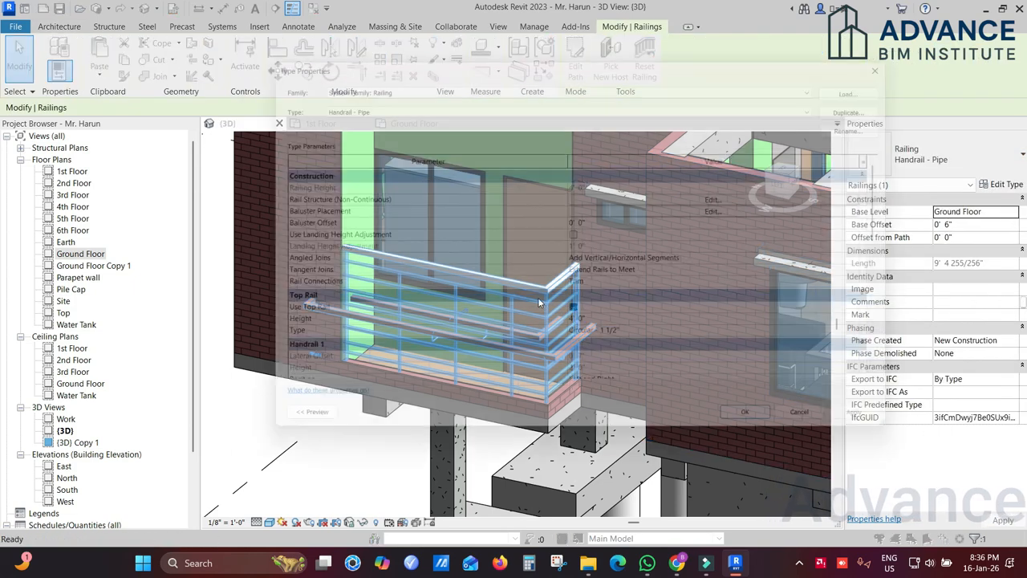
left_click(697, 209)
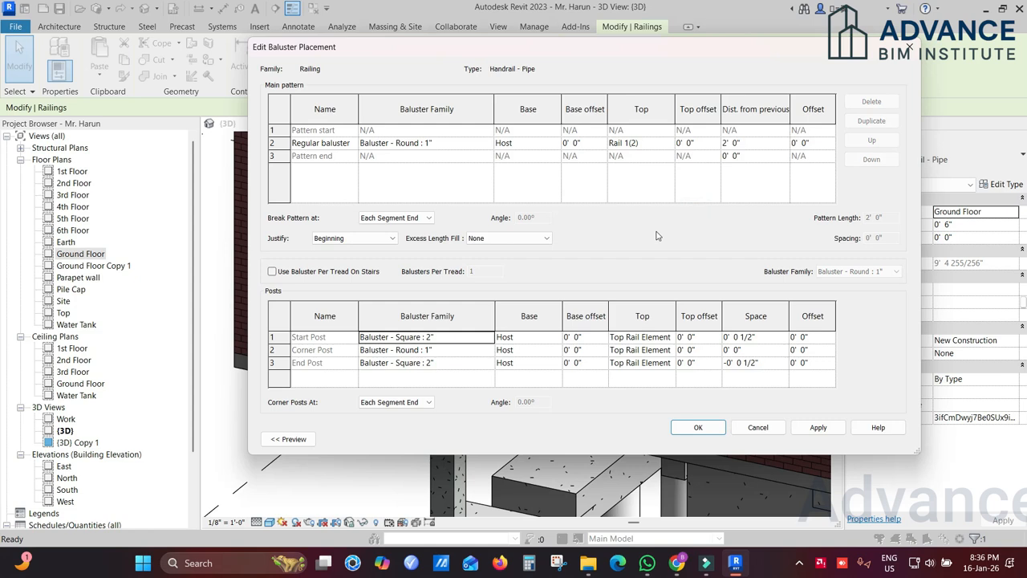
left_click(781, 429)
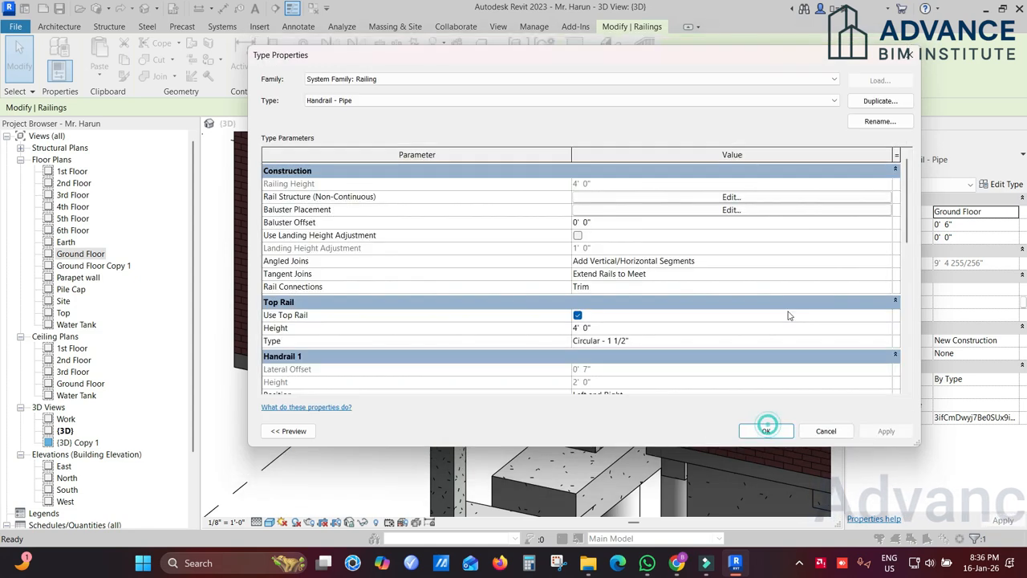
Delete every rail from the Handrail - Pipe type's non-continuous rail structure, accepting the replacement of the balusters' height reference
left_click(756, 201)
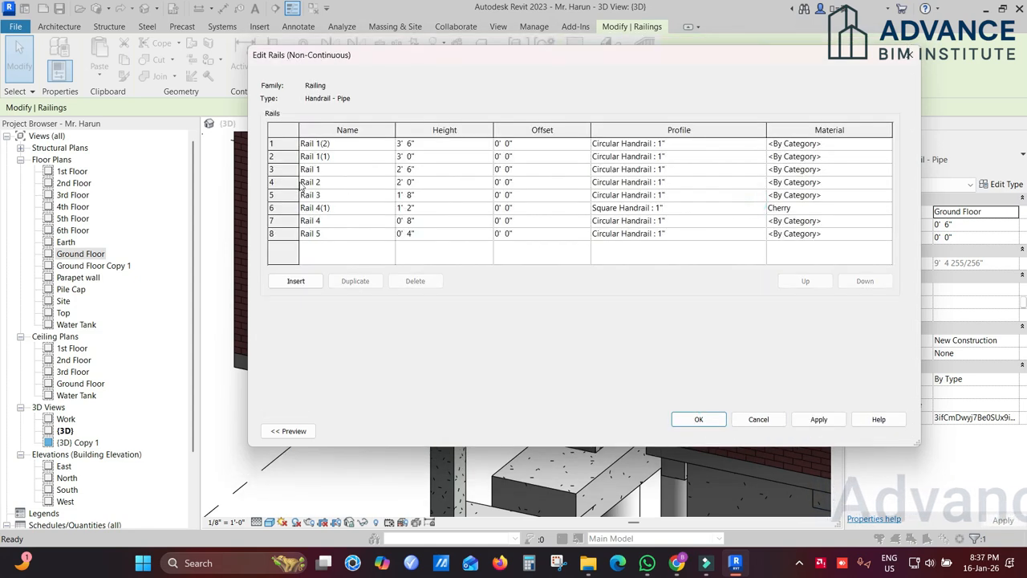
left_click(284, 234)
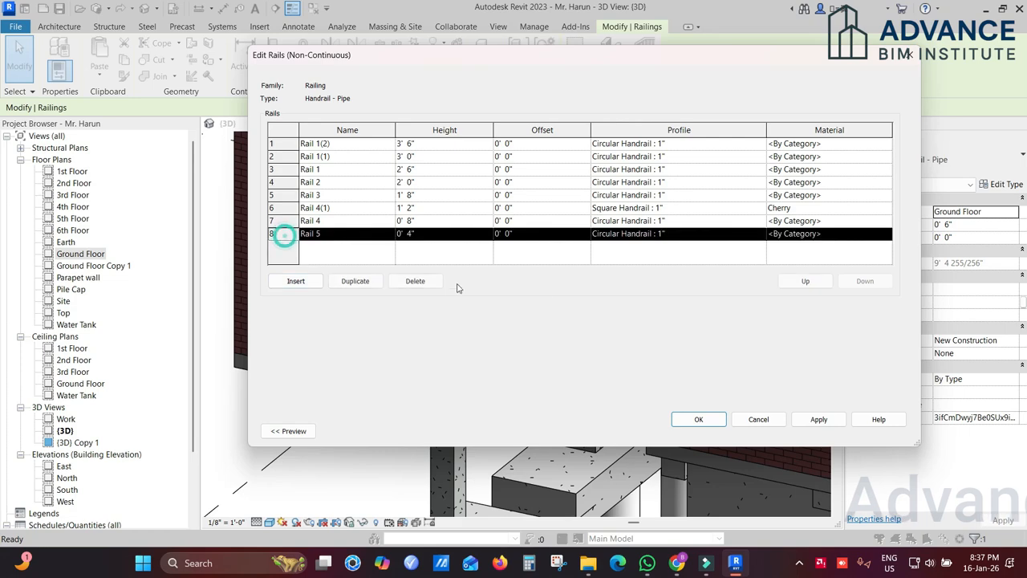
left_click(405, 284)
left_click(405, 284)
left_click(405, 284)
left_click(405, 284)
left_click(405, 284)
left_click(405, 284)
left_click(405, 284)
left_click(406, 284)
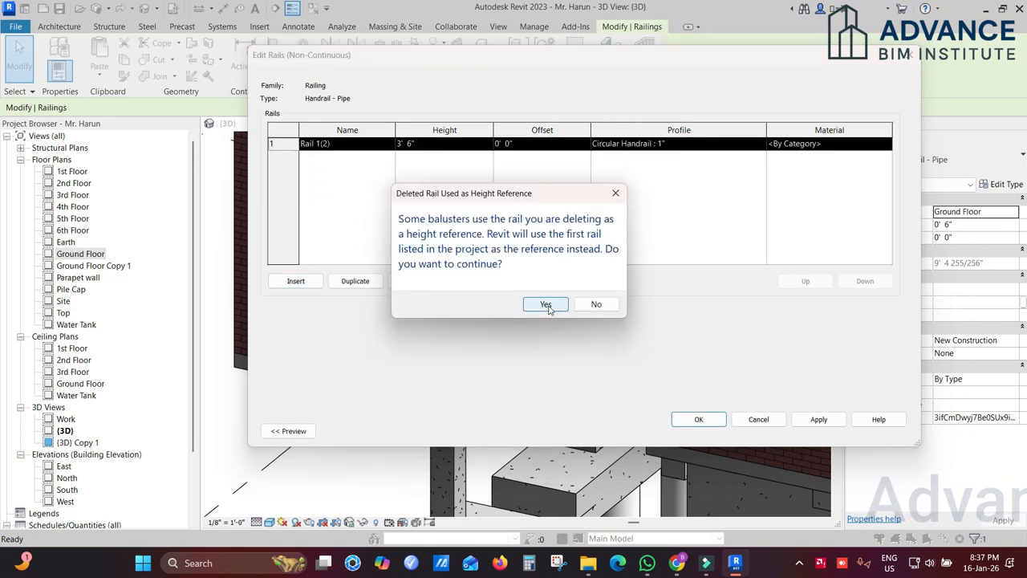
left_click(546, 304)
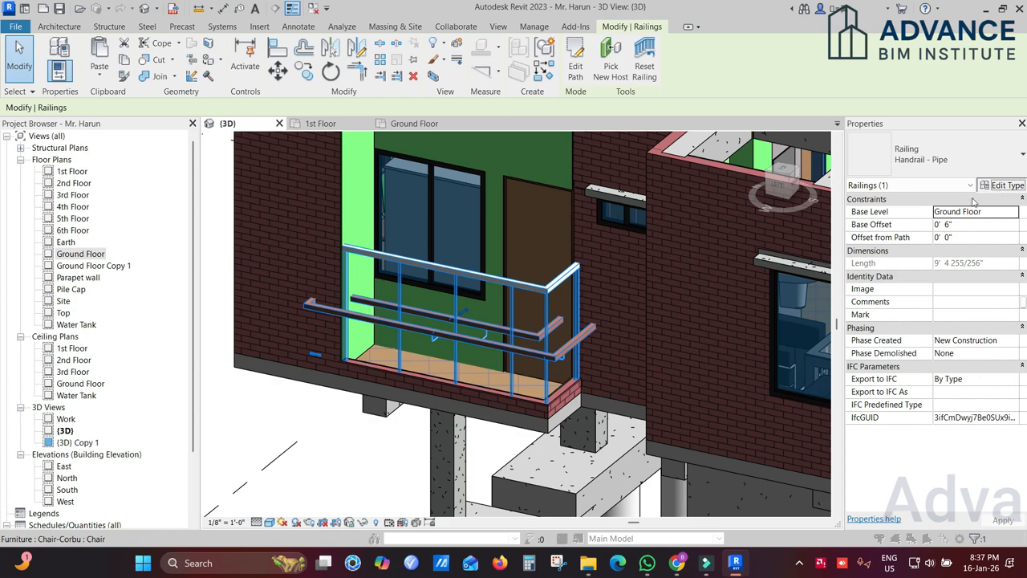
Set the Handrail 1 position to None in the Handrail - Pipe type and check the veranda railing
left_click(989, 185)
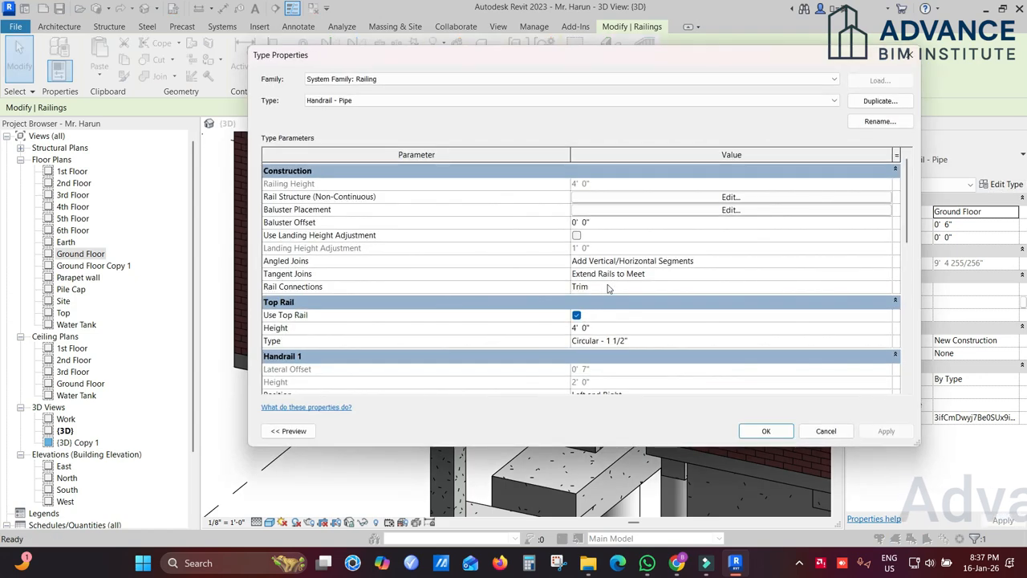
scroll(677, 269, "down", 2)
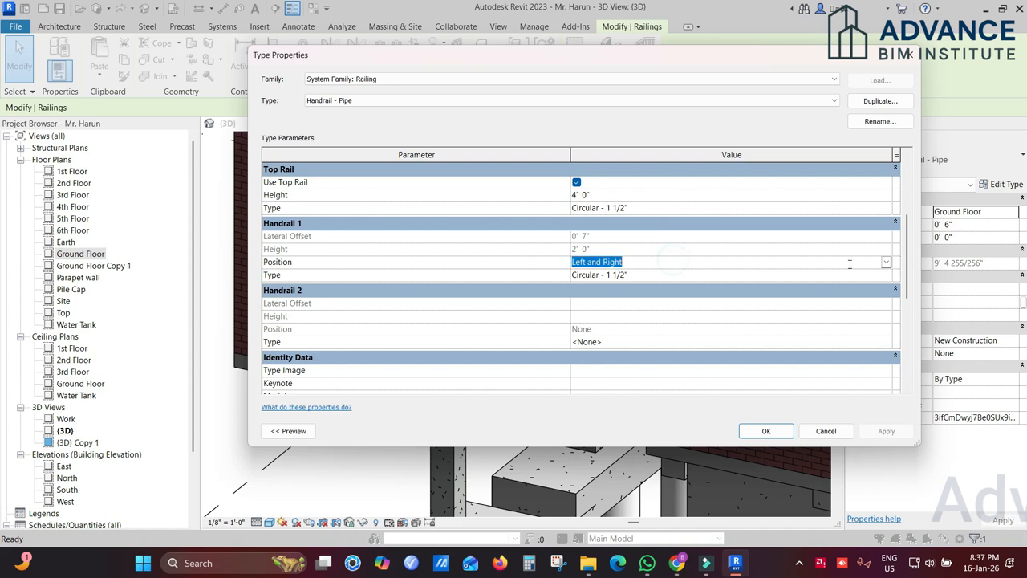
left_click(887, 261)
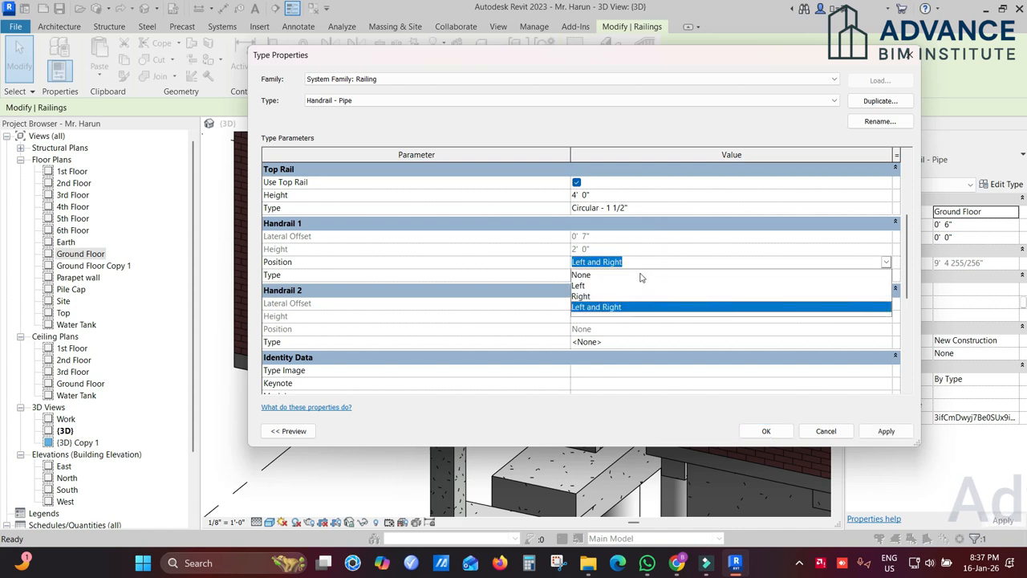
left_click(579, 274)
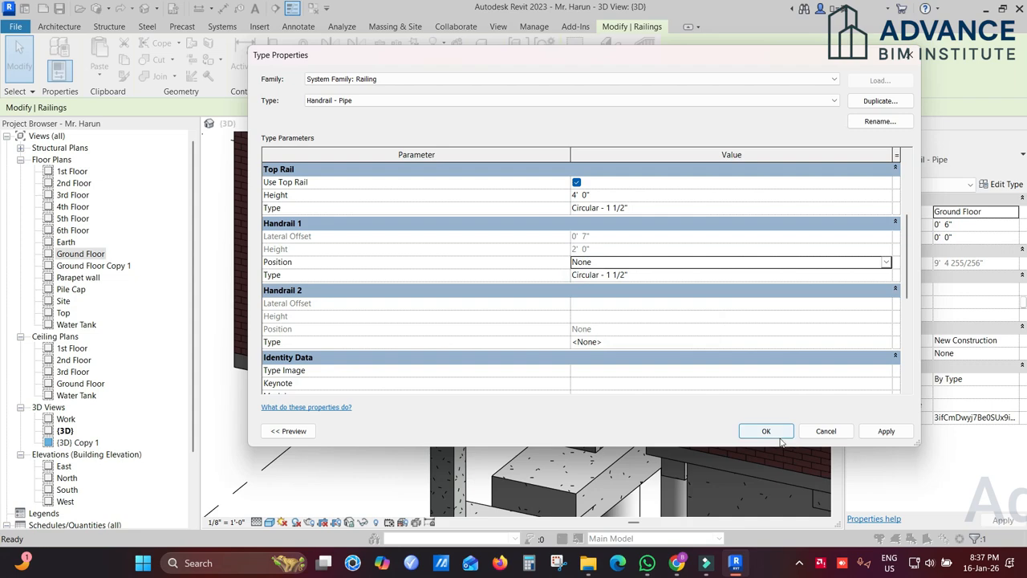
left_click(773, 433)
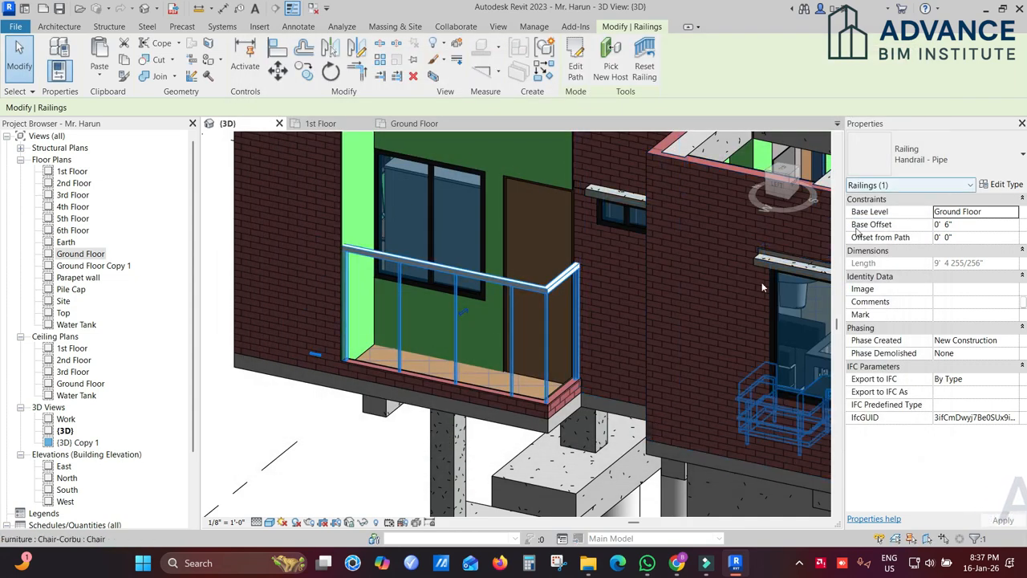
left_click(404, 457)
scroll(474, 407, "down", 1)
middle_click_drag(480, 407, 473, 435, "shift")
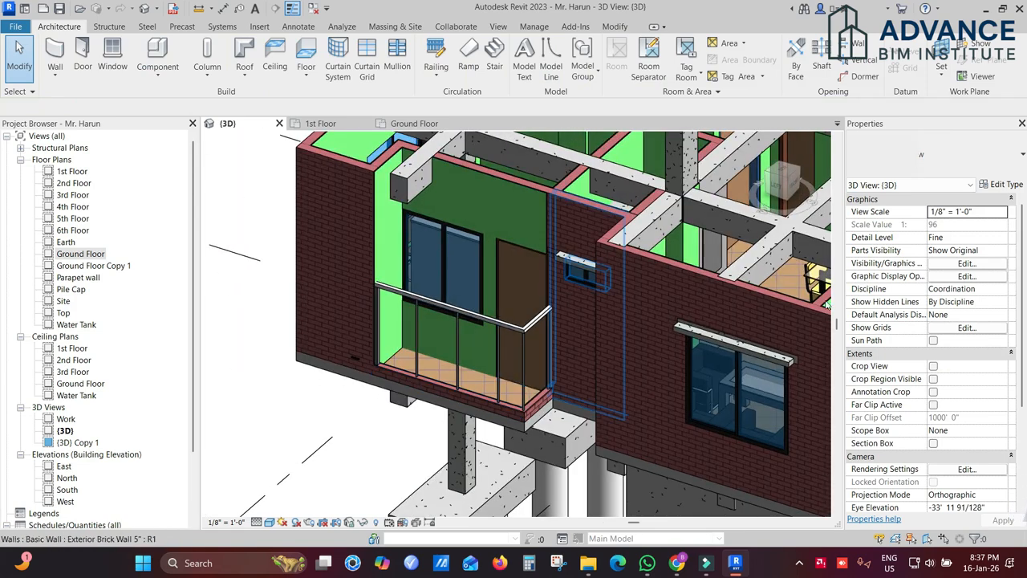
Try the Handrail - Rectangular type on the veranda railing and return the railing to Glass Panel - Bottom Fill
left_click(459, 337)
left_click(931, 154)
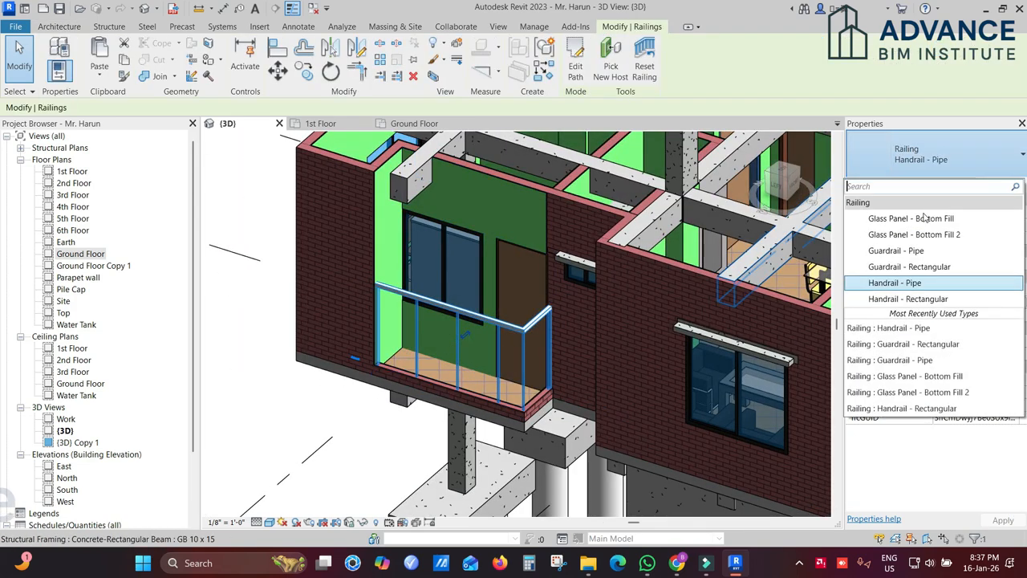
left_click(941, 299)
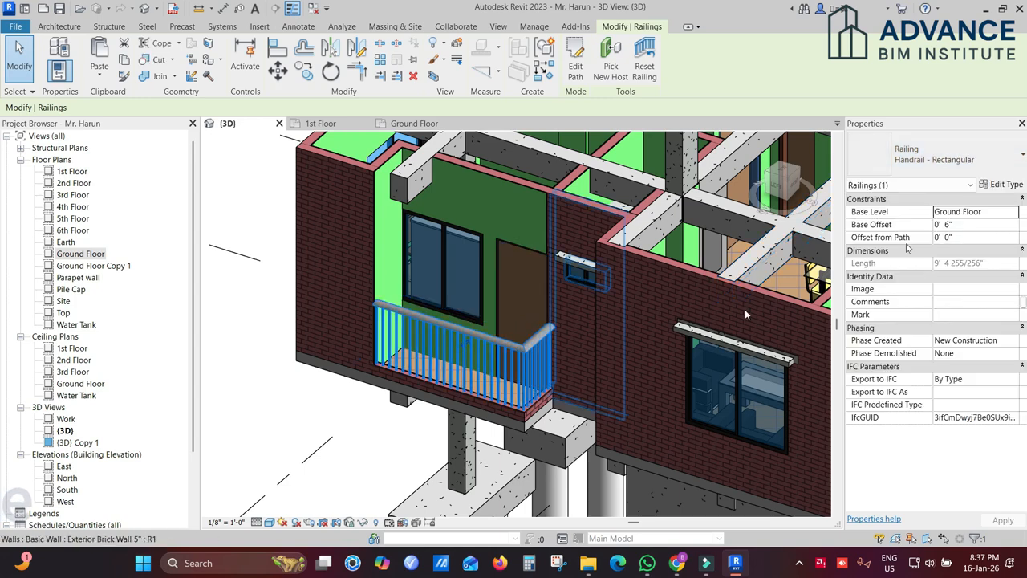
left_click(935, 154)
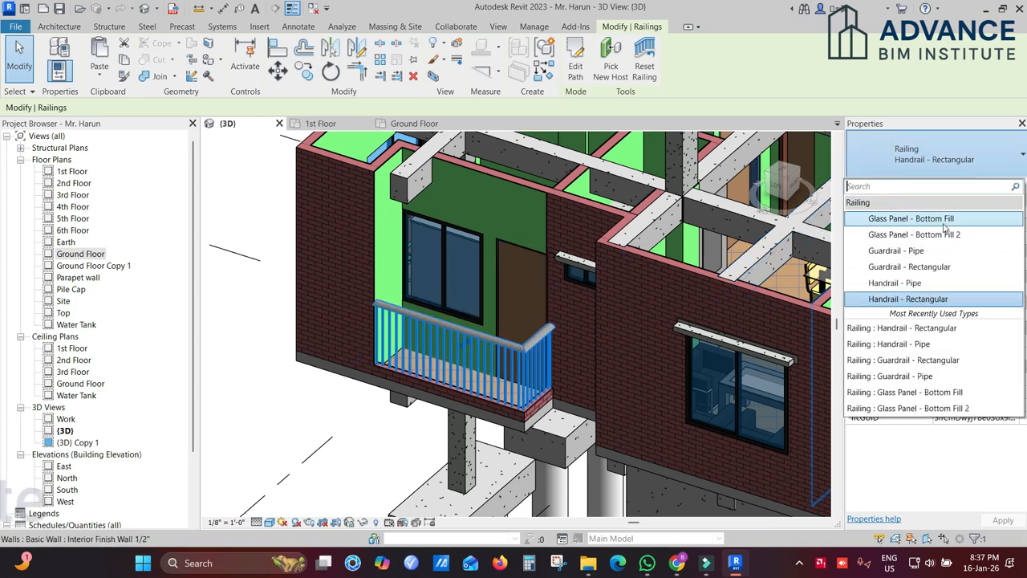
left_click(911, 218)
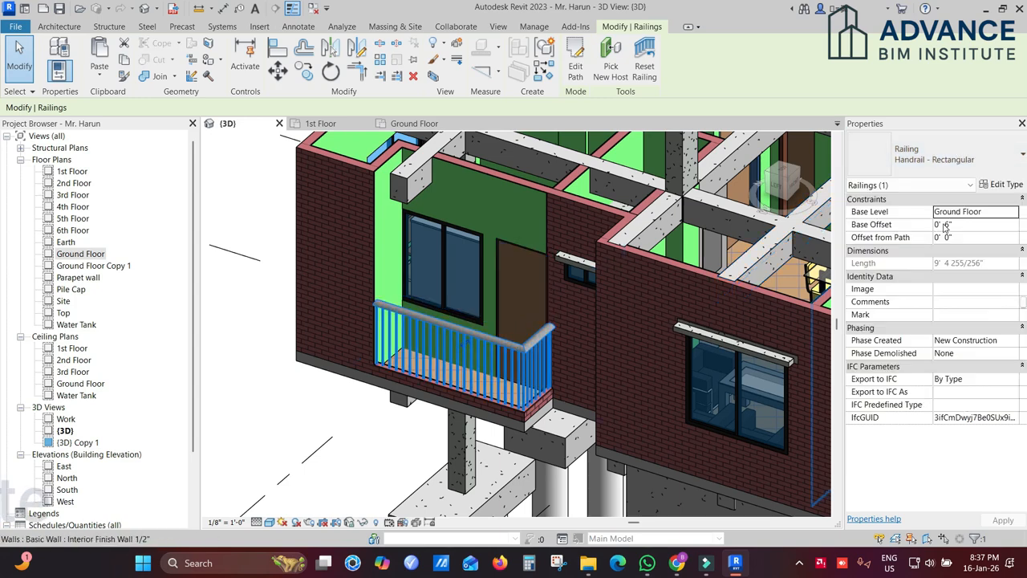
left_click(383, 443)
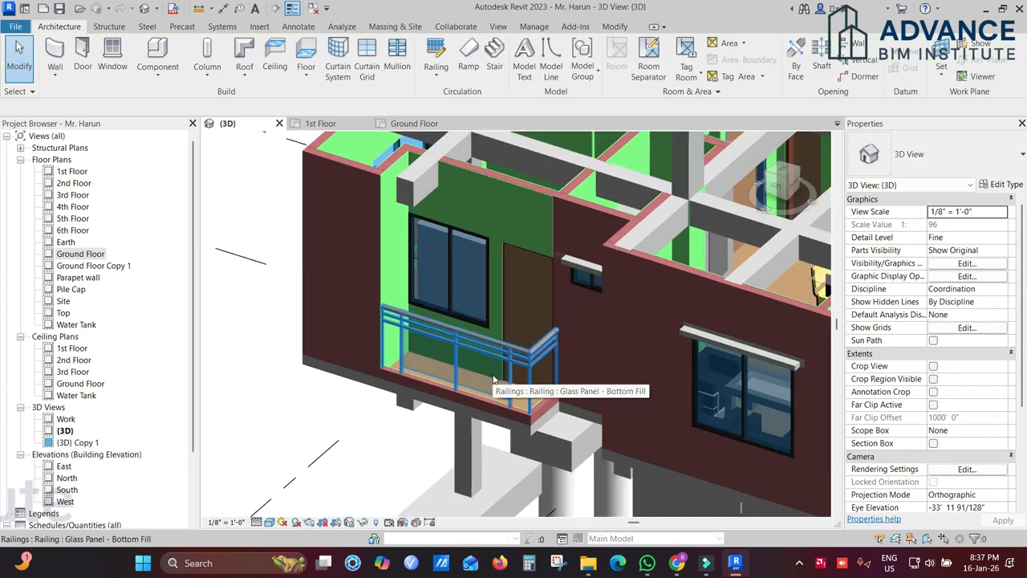
Examine the M.BED veranda railing in the 3D view and the verandas in the Ground Floor plan
scroll(495, 374, "down", 6)
mouse_move(510, 364)
middle_mouse_down("shift")
mouse_move(542, 389)
mouse_move(524, 366)
middle_mouse_up("shift")
scroll(523, 366, "up", 4)
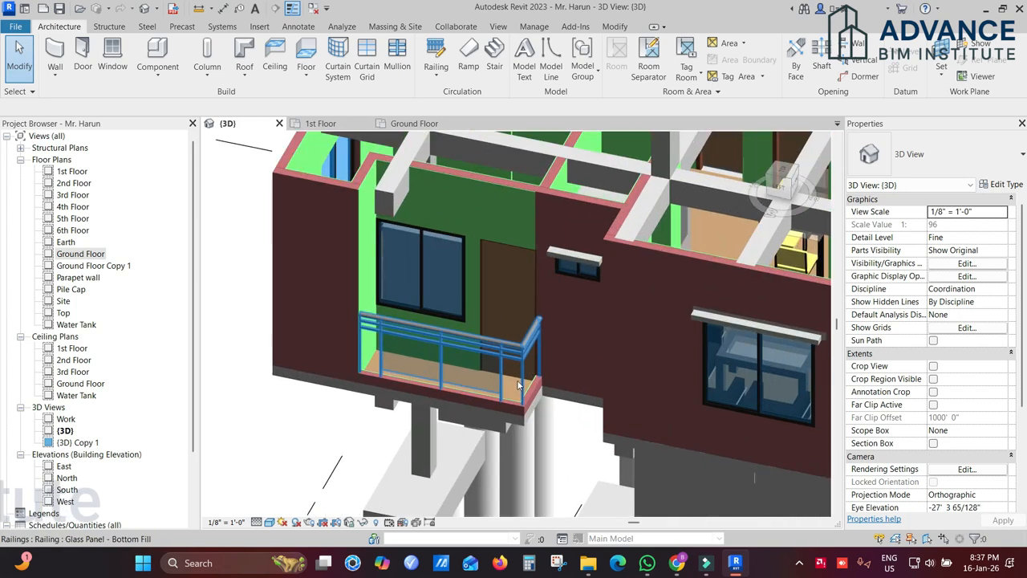
left_click(426, 125)
scroll(557, 257, "down", 5)
middle_click_drag(517, 237, 230, 264)
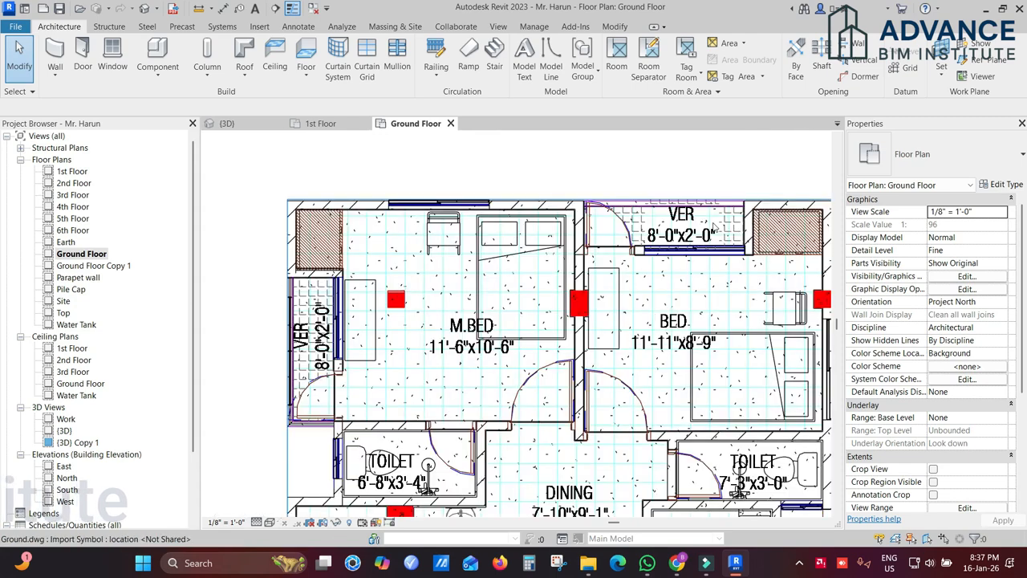
left_click(227, 123)
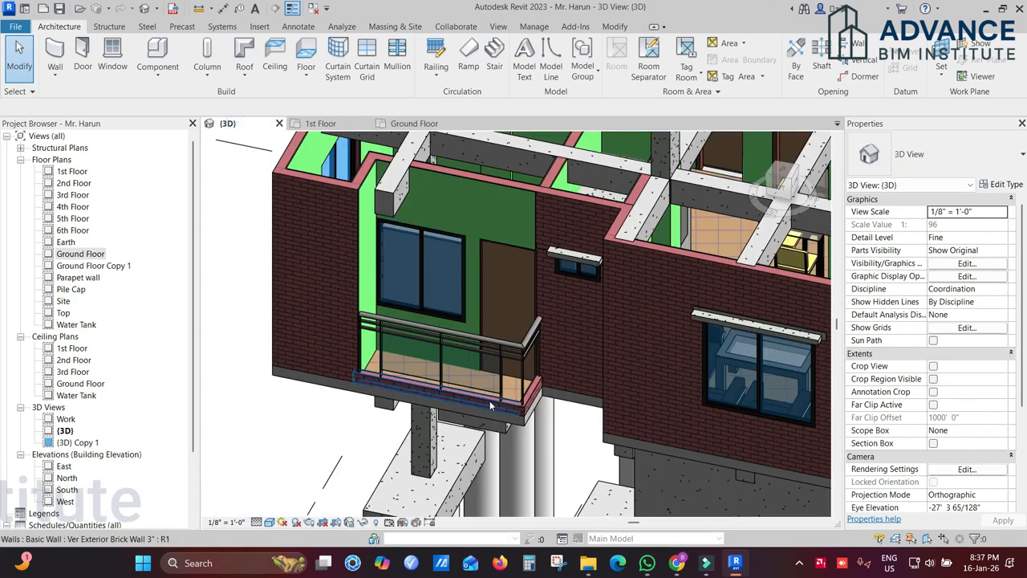
Try a base offset of 0' 0" on the veranda railing and set it back to 0' 6"
scroll(514, 385, "up", 3)
left_click(536, 420)
scroll(536, 420, "up", 4)
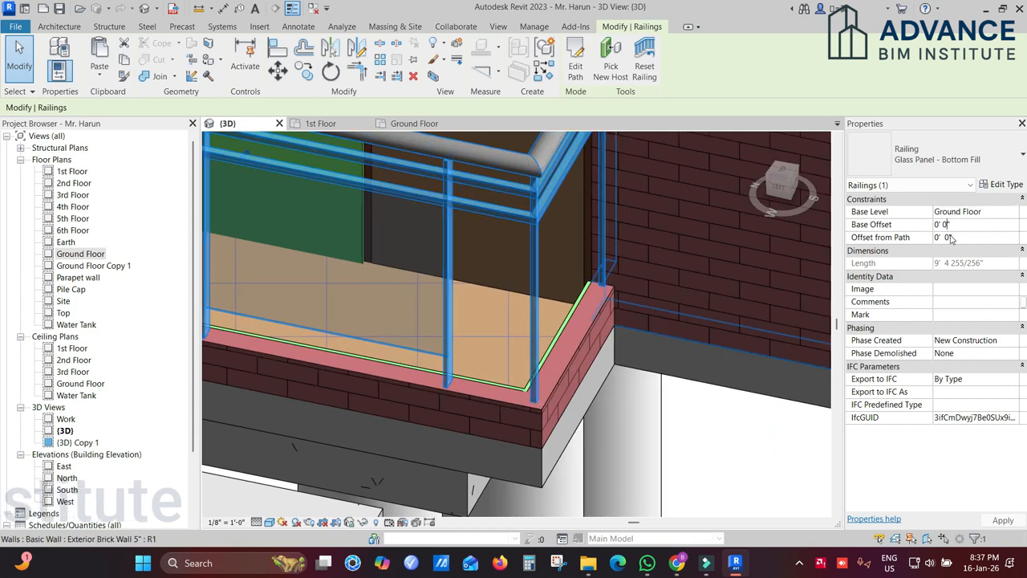
key("Return")
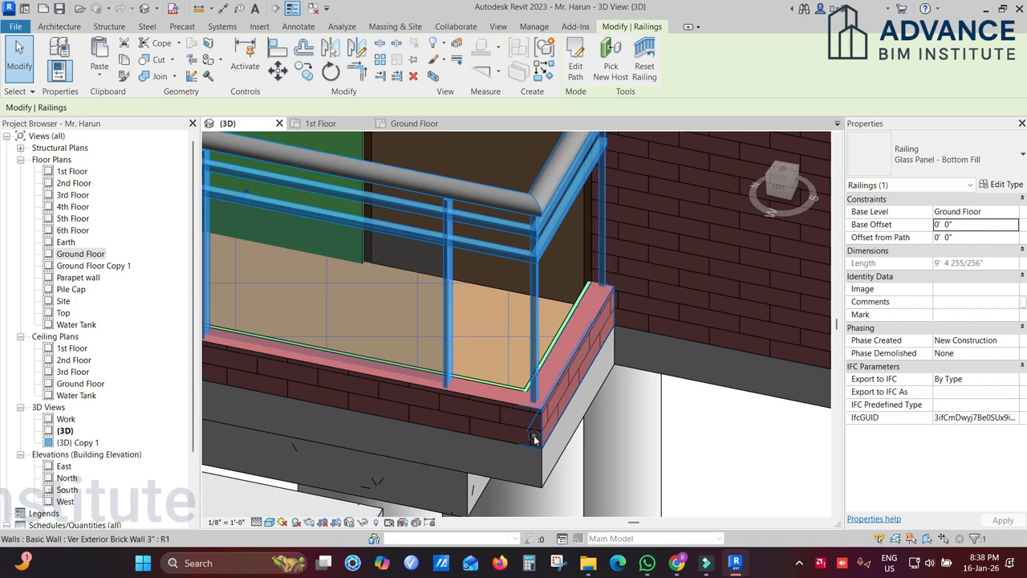
left_click(535, 425)
left_click(535, 324)
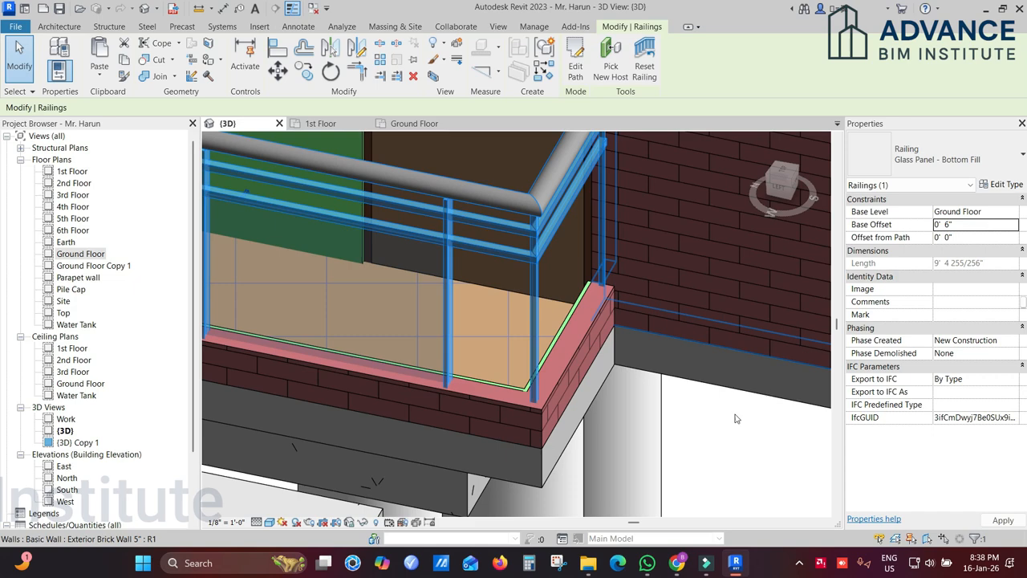
scroll(736, 418, "down", 4)
key("Escape")
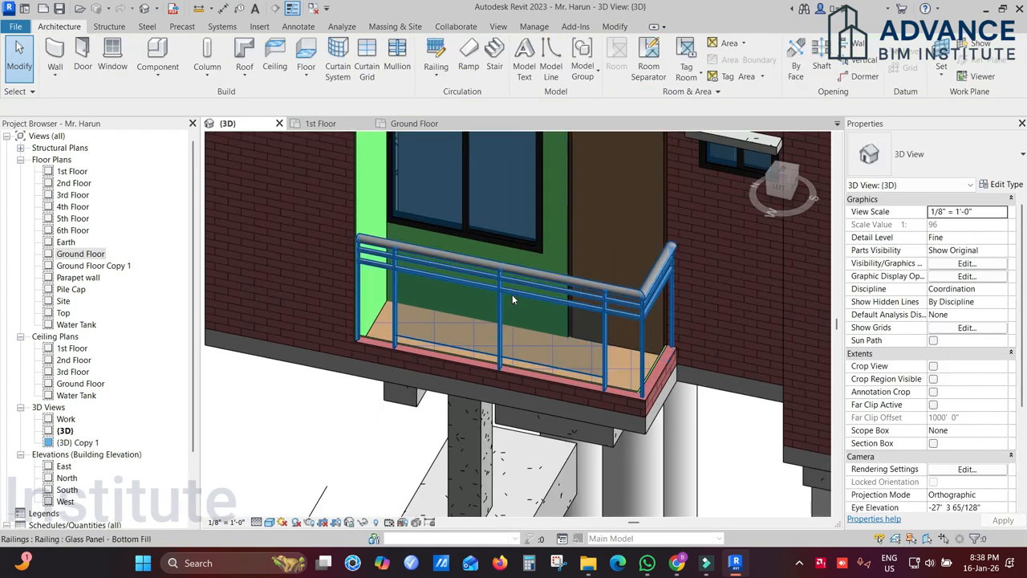
In the Ground Floor plan, start a new Glass Panel - Bottom Fill railing based on the M.BED veranda railing
left_click(414, 124)
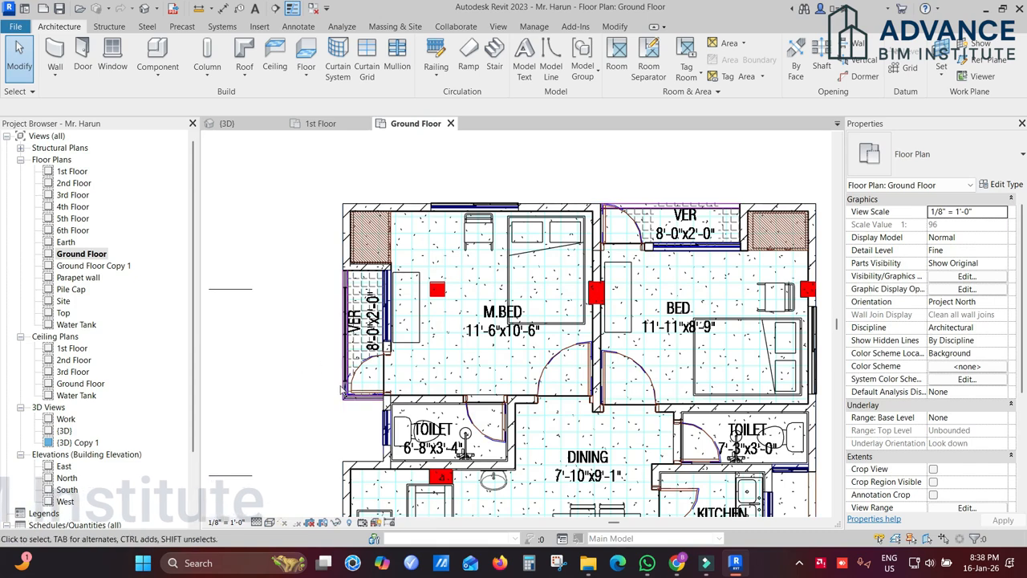
left_click(348, 387)
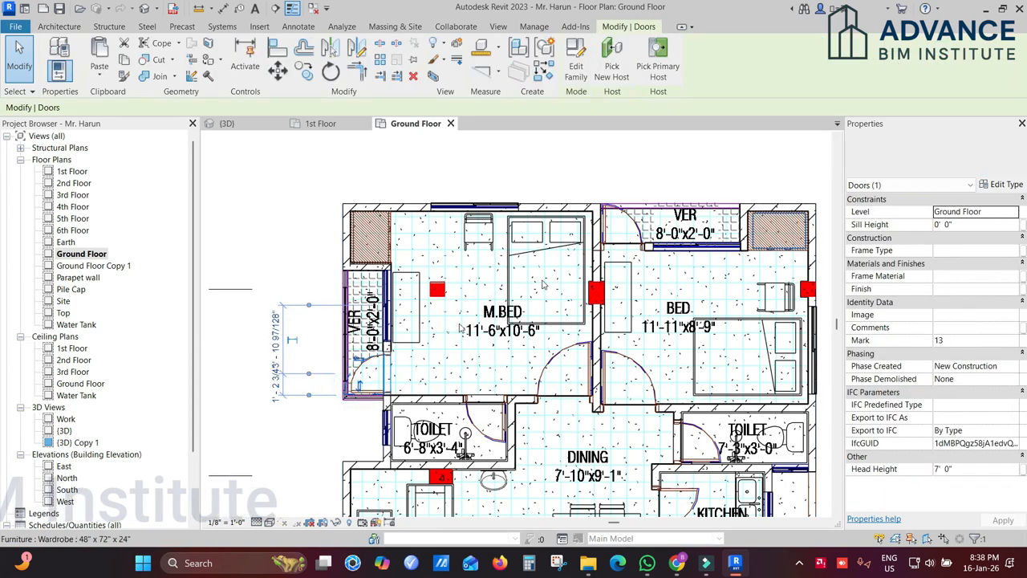
left_click(256, 255)
scroll(345, 297, "up", 4)
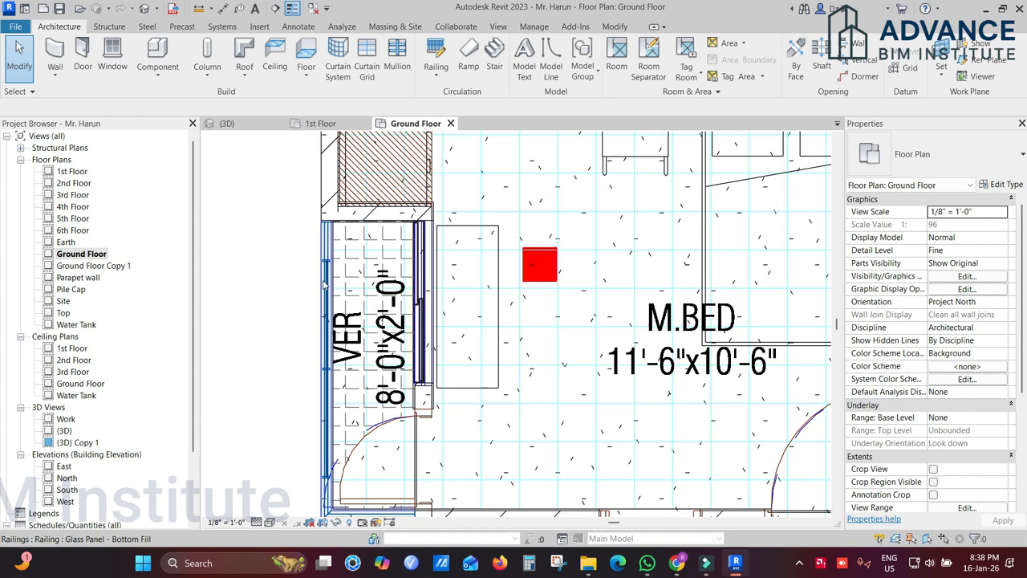
left_click(325, 285)
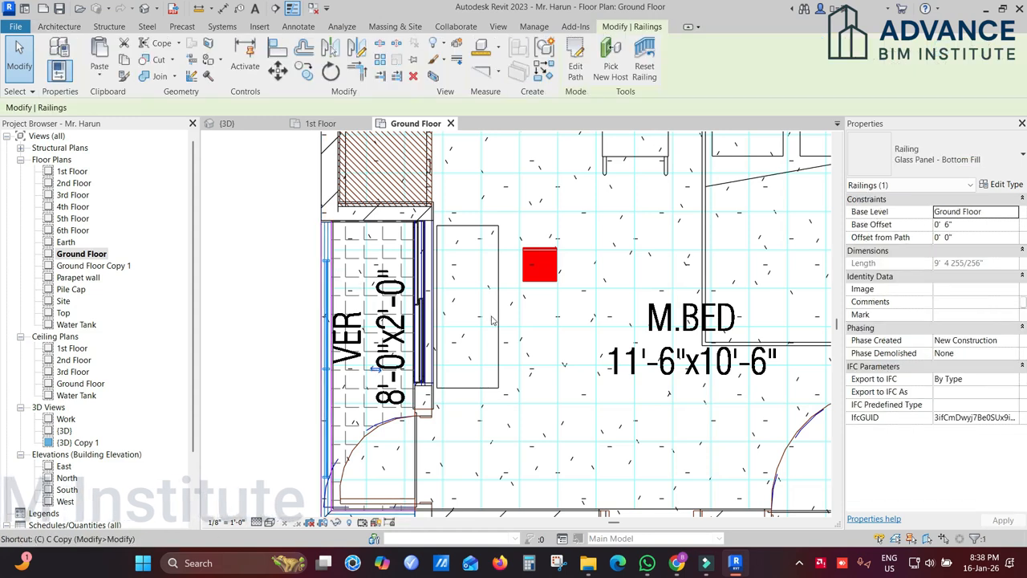
key("e")
key("p")
scroll(514, 305, "down", 5)
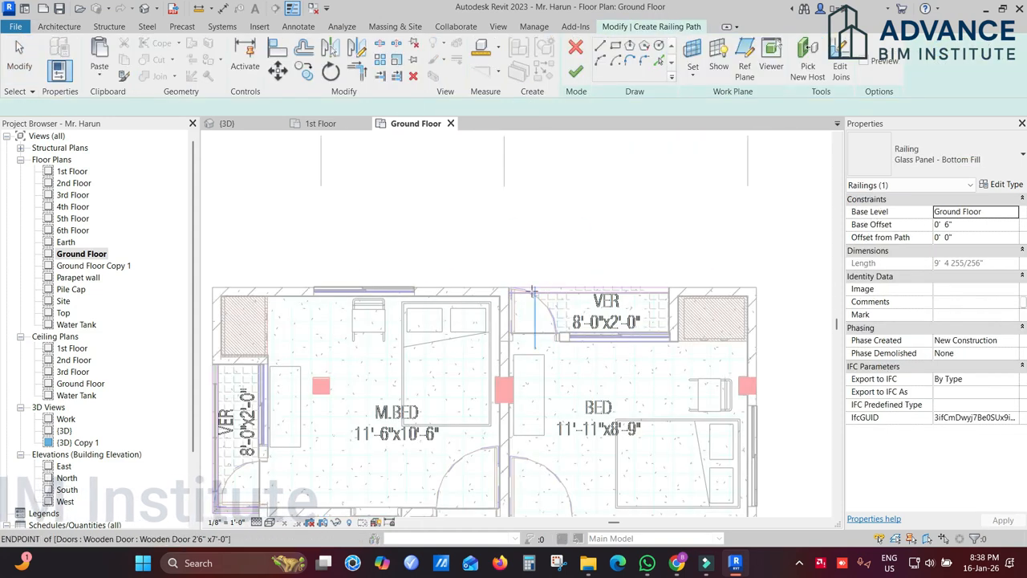
Draw a straight railing path along the outer edge of the BED room's veranda from wall to wall and finish the railing
scroll(533, 291, "up", 5)
key("l")
key("i")
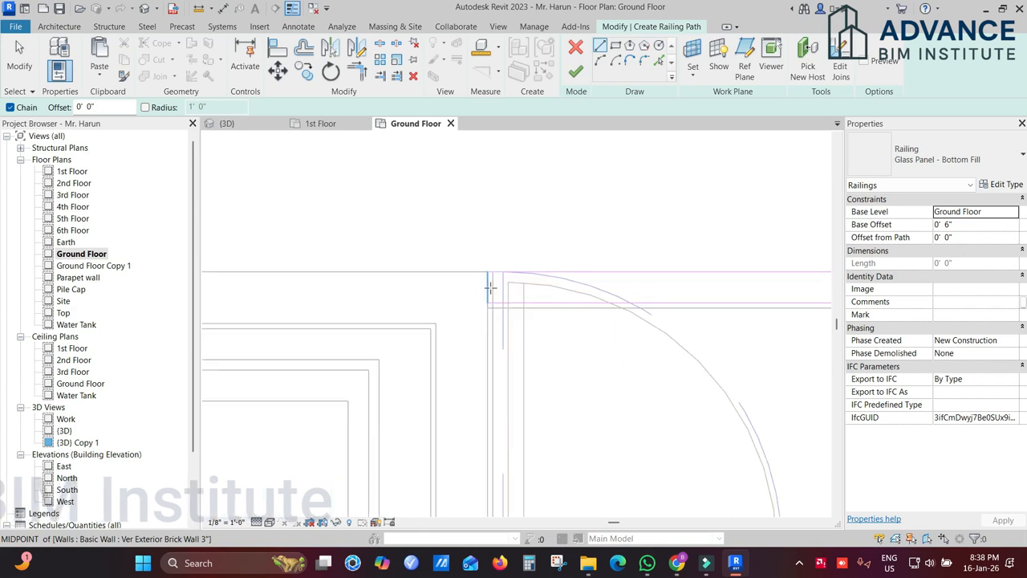
scroll(586, 288, "down", 1)
middle_click_drag(604, 289, 227, 289)
middle_click_drag(619, 328, 204, 316)
left_click(475, 275)
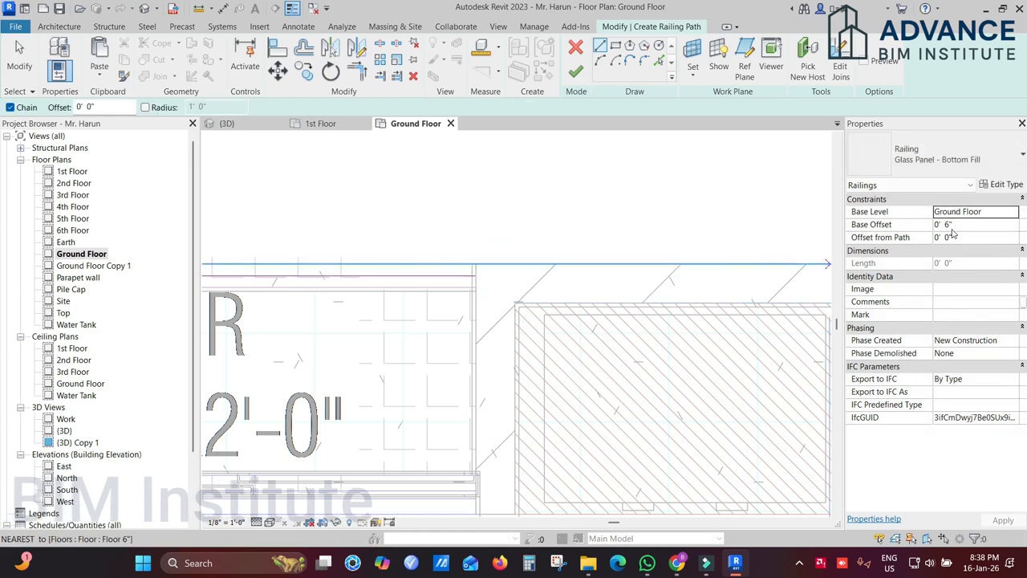
key("Escape")
key("Escape")
scroll(746, 302, "down", 2)
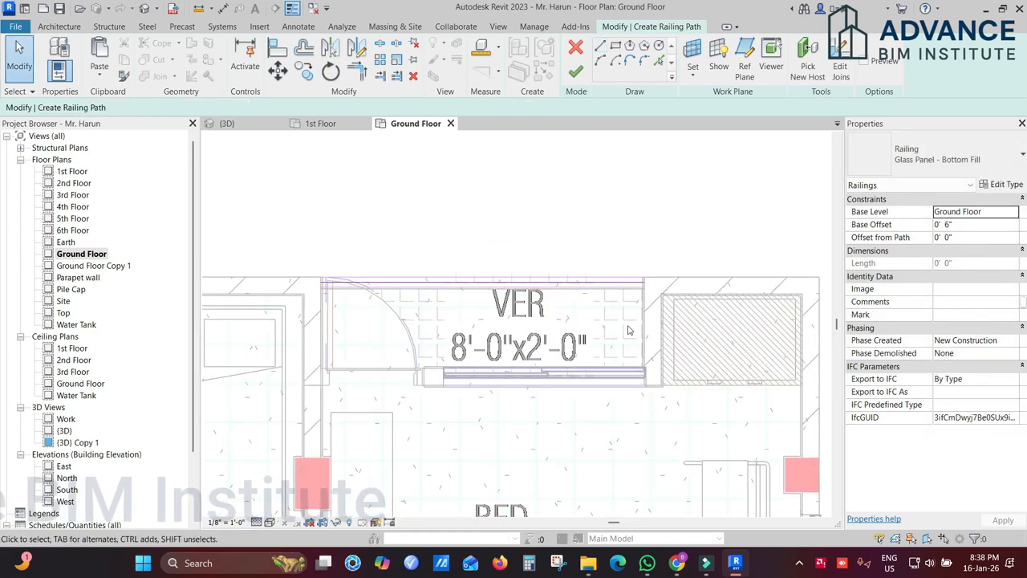
left_click(577, 72)
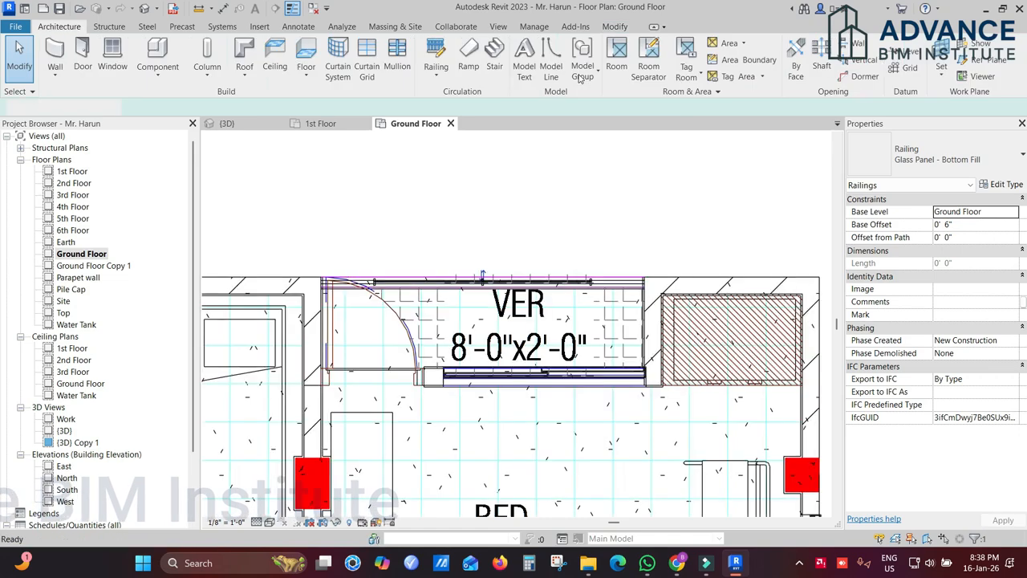
left_click(564, 177)
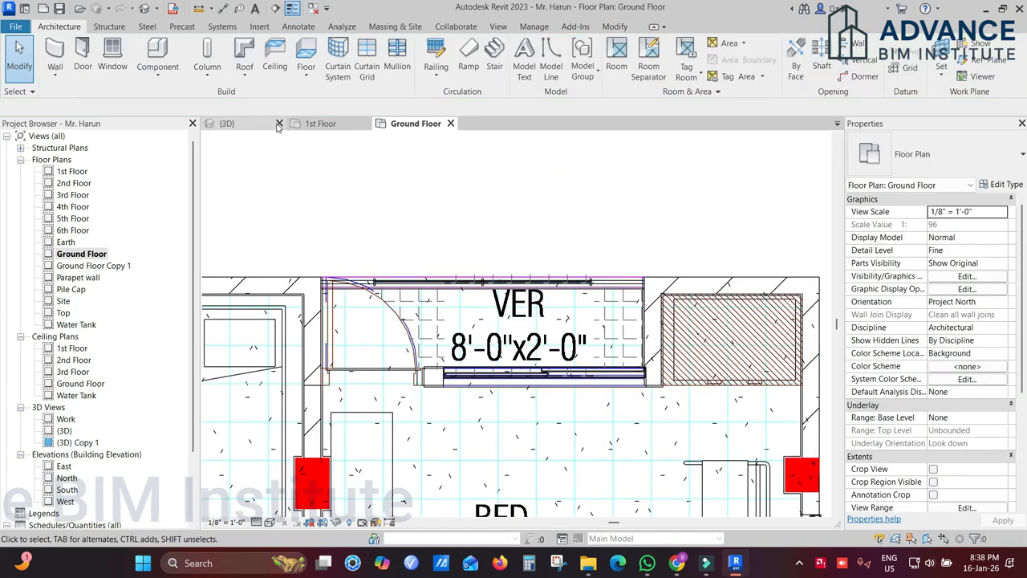
Check the new railing on the BED room's veranda in the 3D view
left_click(275, 124)
scroll(475, 276, "down", 5)
middle_click_drag(475, 275, 449, 237, "shift")
scroll(466, 227, "up", 4)
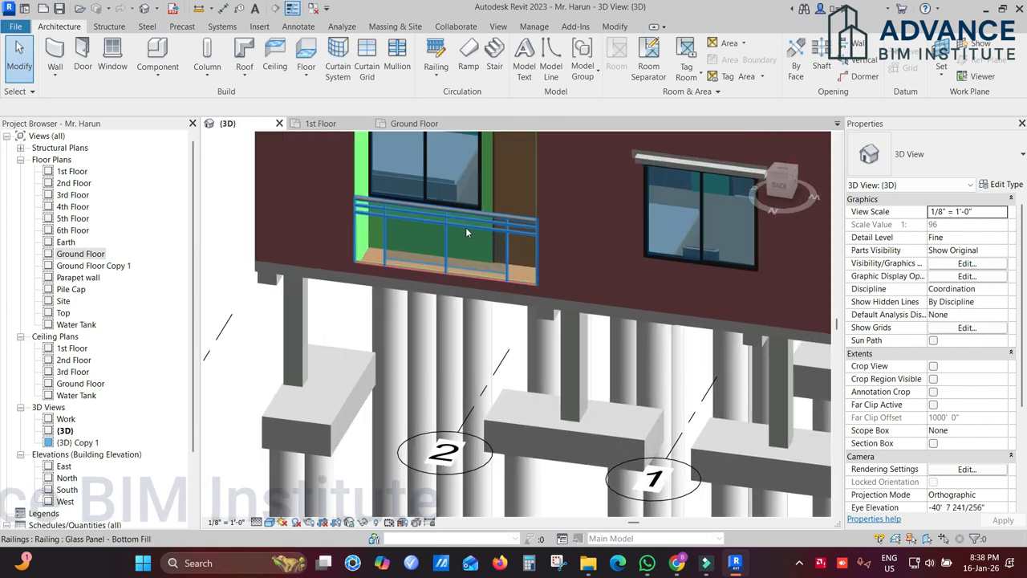
scroll(465, 227, "up", 3)
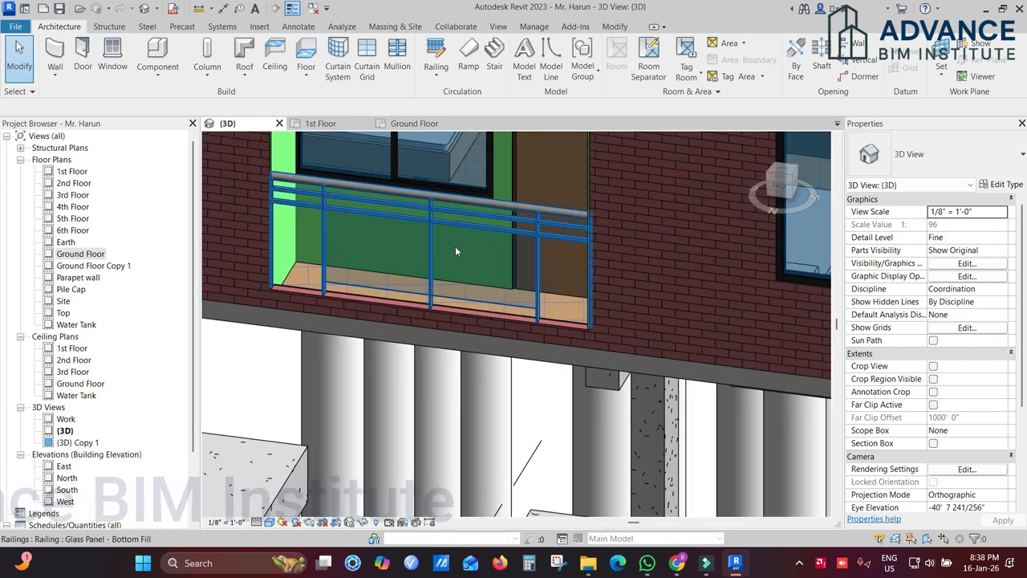
scroll(487, 253, "down", 3)
Examine the M.BED veranda in 3D from several angles, including the projecting beam and the open wall area above the railing
middle_click_drag(570, 276, 449, 309, "shift")
middle_click_drag(622, 304, 345, 387)
middle_click_drag(408, 343, 517, 305, "shift")
left_click(497, 223)
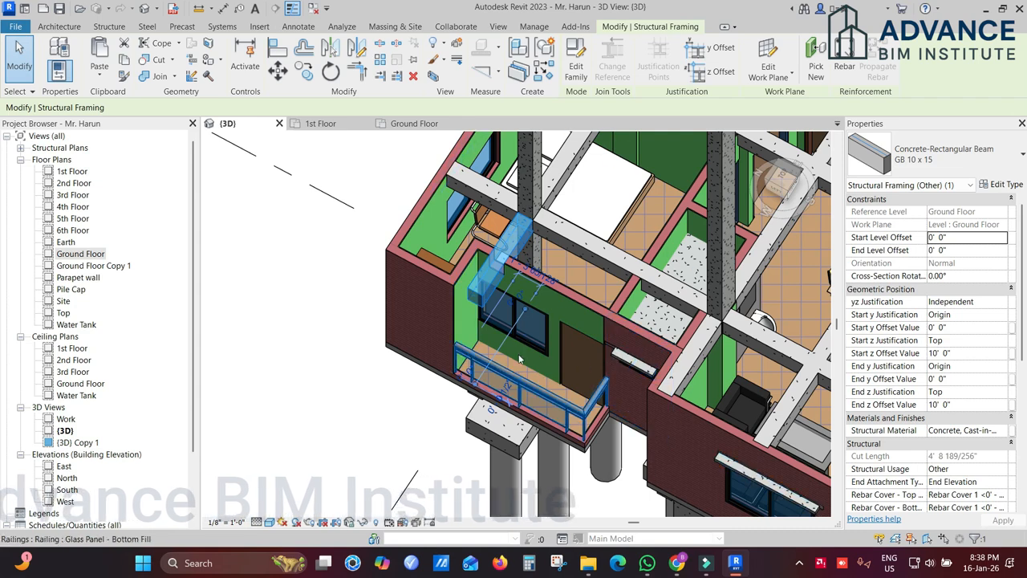
left_click(341, 366)
scroll(417, 322, "up", 3)
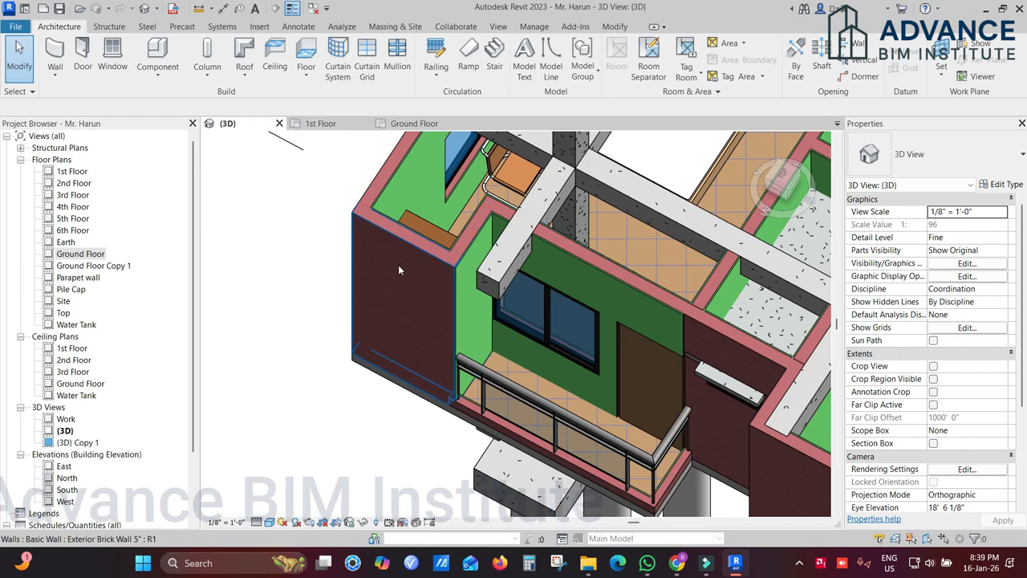
middle_click_drag(398, 264, 418, 277, "shift")
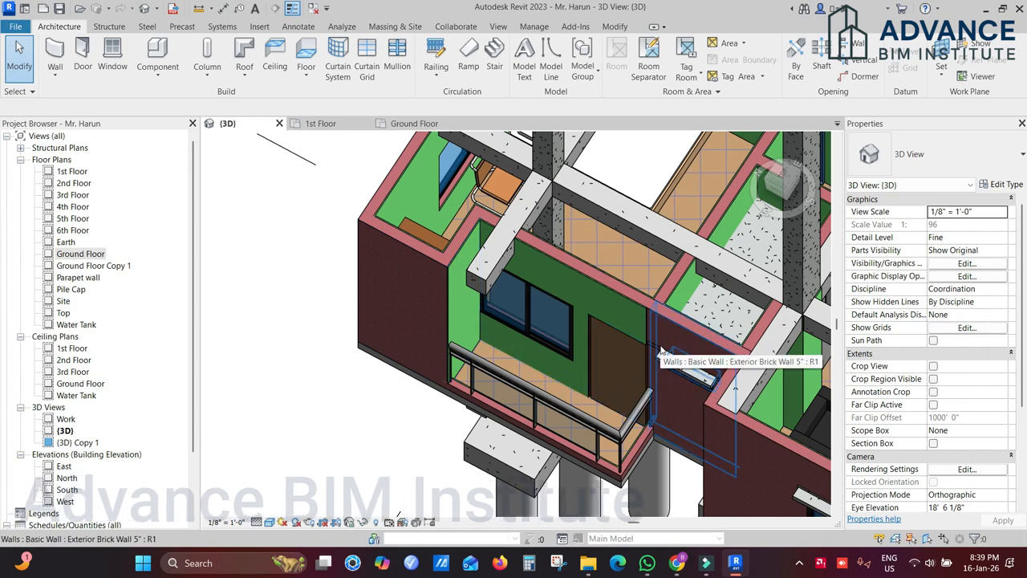
middle_click_drag(661, 352, 515, 248, "shift")
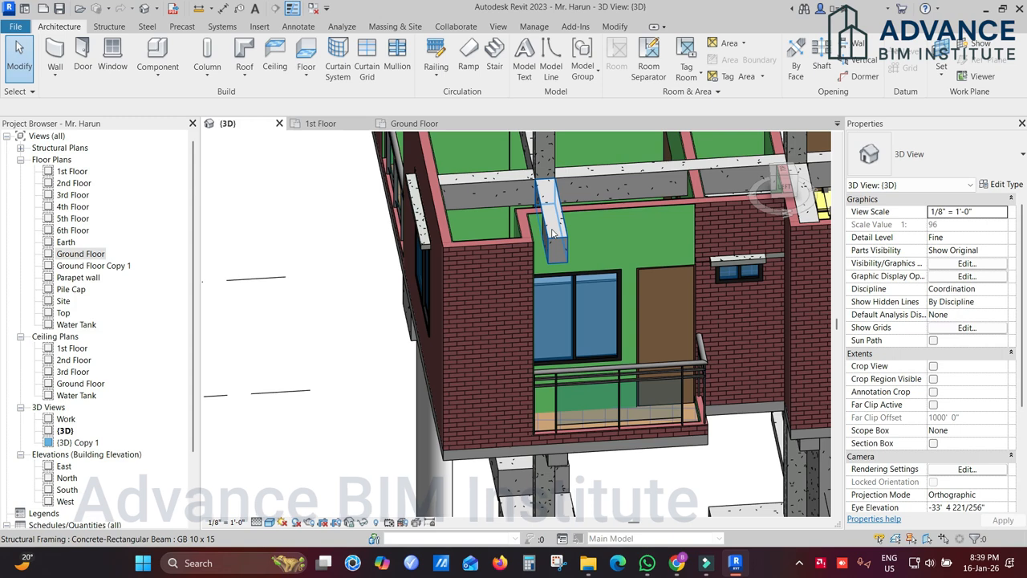
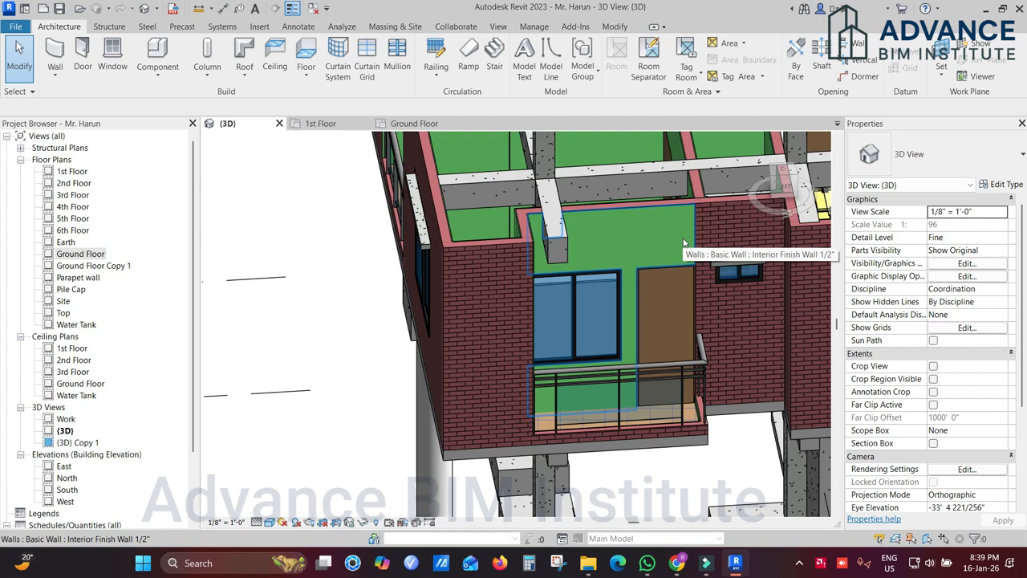
middle_click_drag(684, 243, 658, 262)
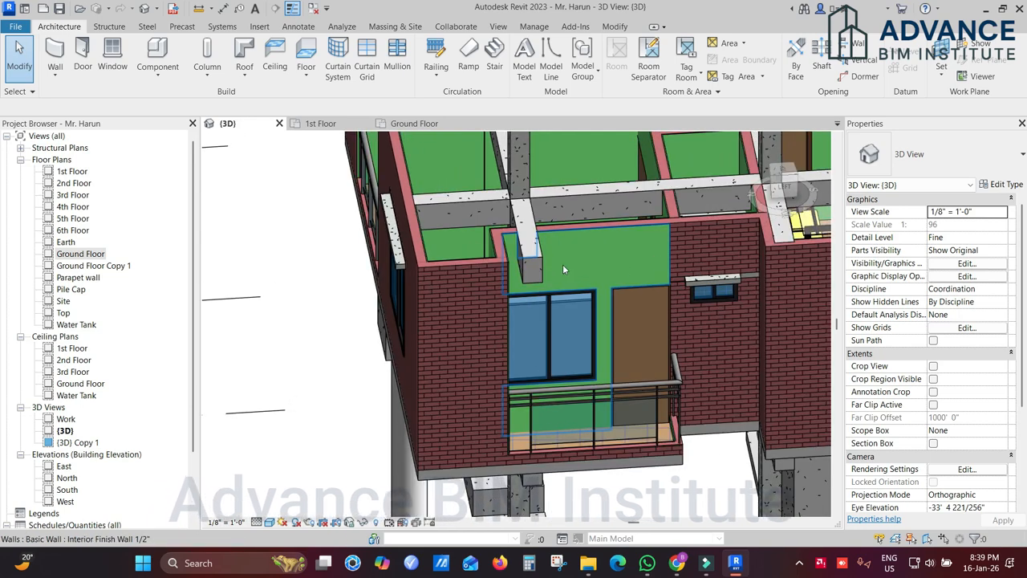
middle_click_drag(563, 265, 484, 270)
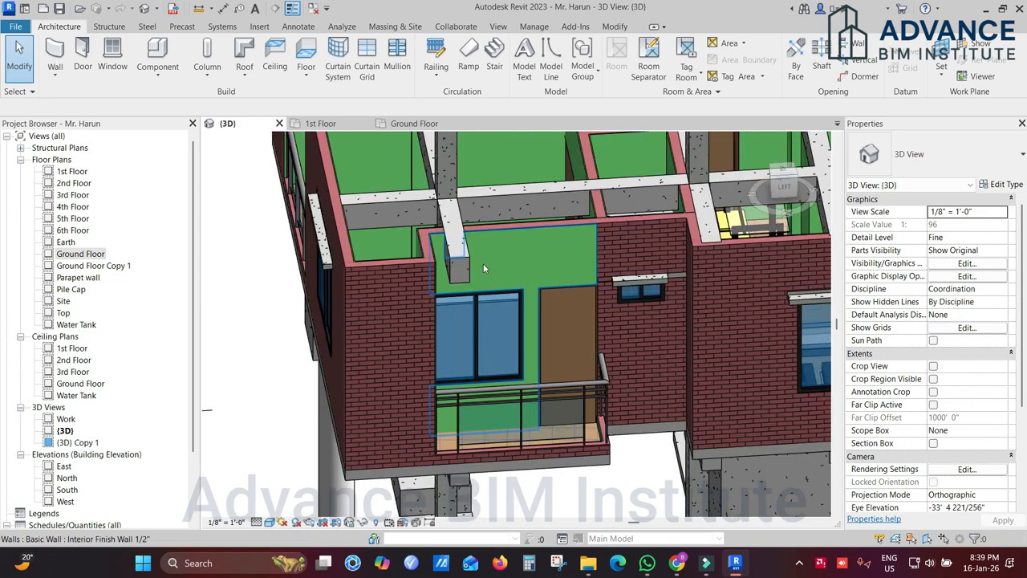
scroll(484, 265, "down", 3)
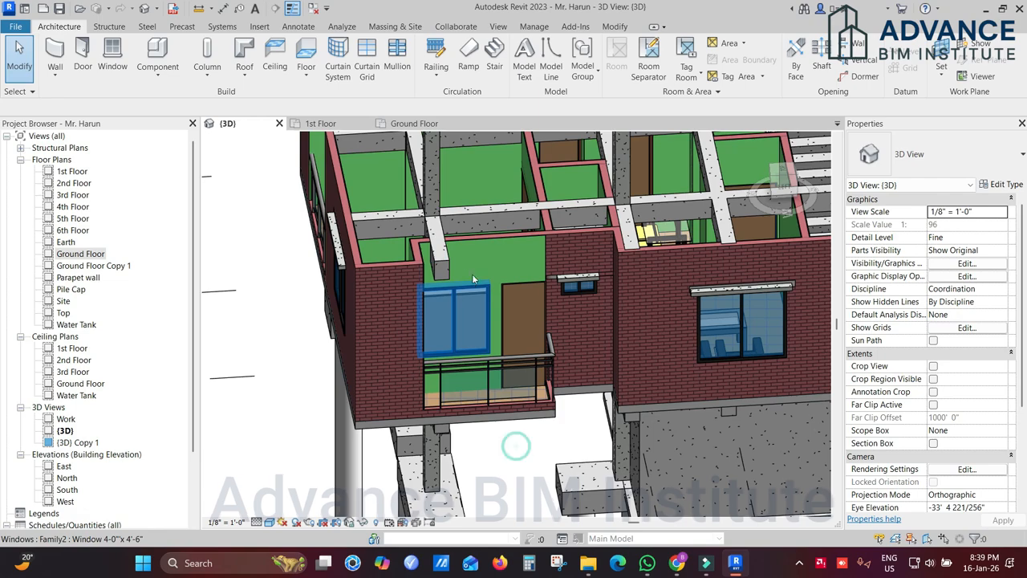
scroll(465, 270, "up", 3)
scroll(439, 258, "up", 3)
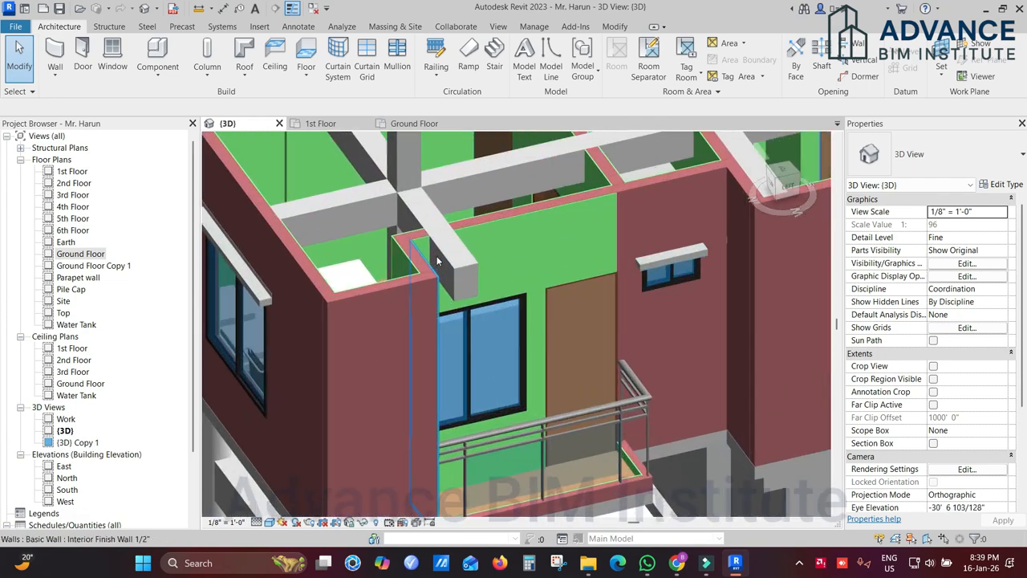
scroll(588, 319, "down", 4)
middle_click_drag(559, 303, 538, 289)
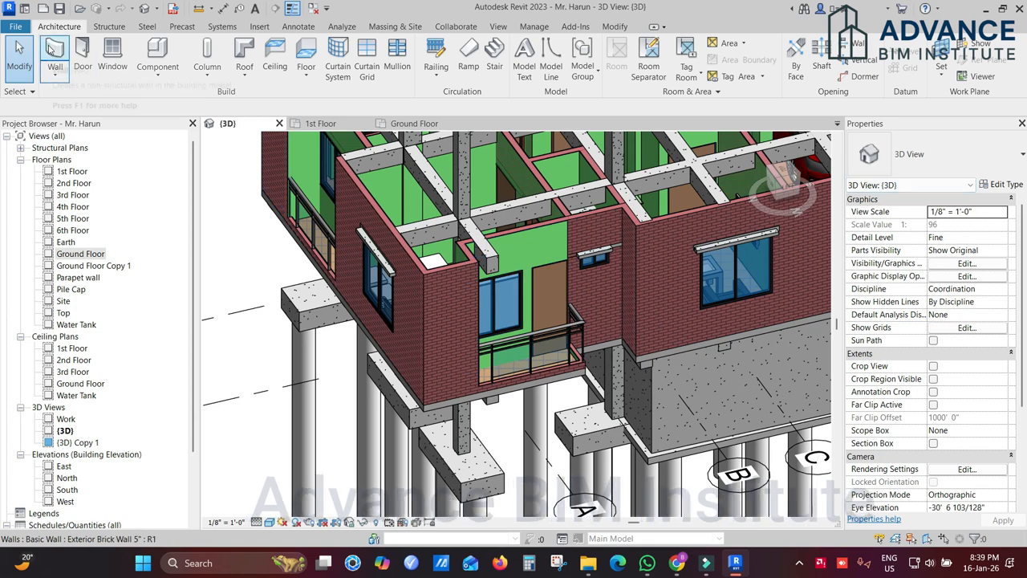
Start a new wall on the Ground Floor using the Retaining Concrete 8" type
left_click(931, 154)
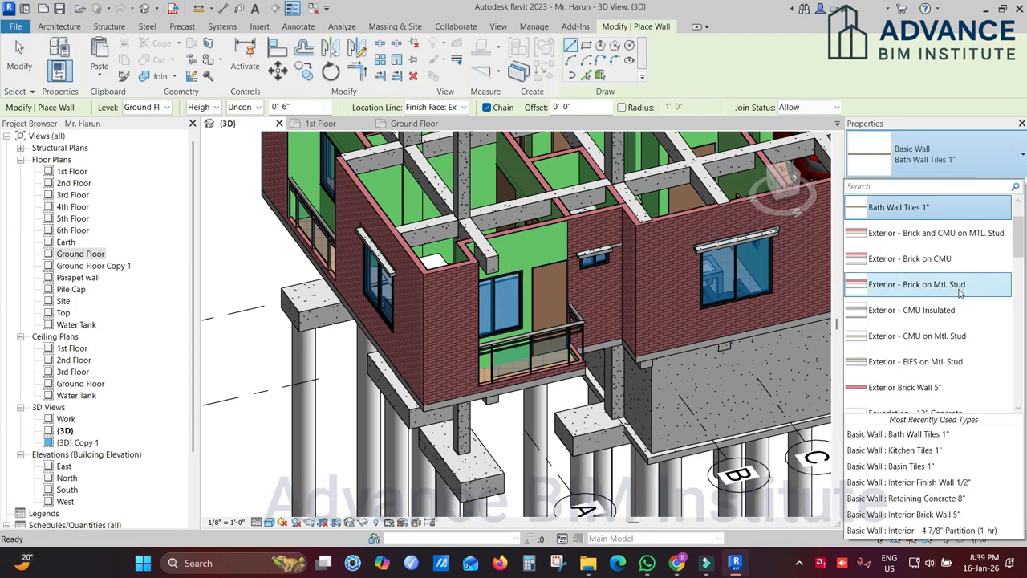
scroll(952, 309, "down", 2)
scroll(952, 310, "down", 4)
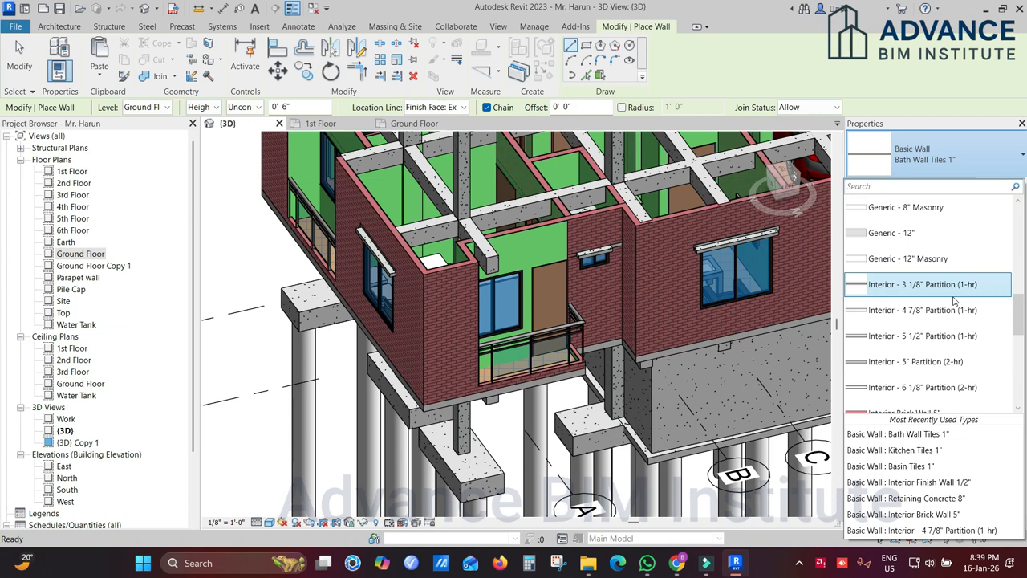
scroll(954, 301, "down", 1)
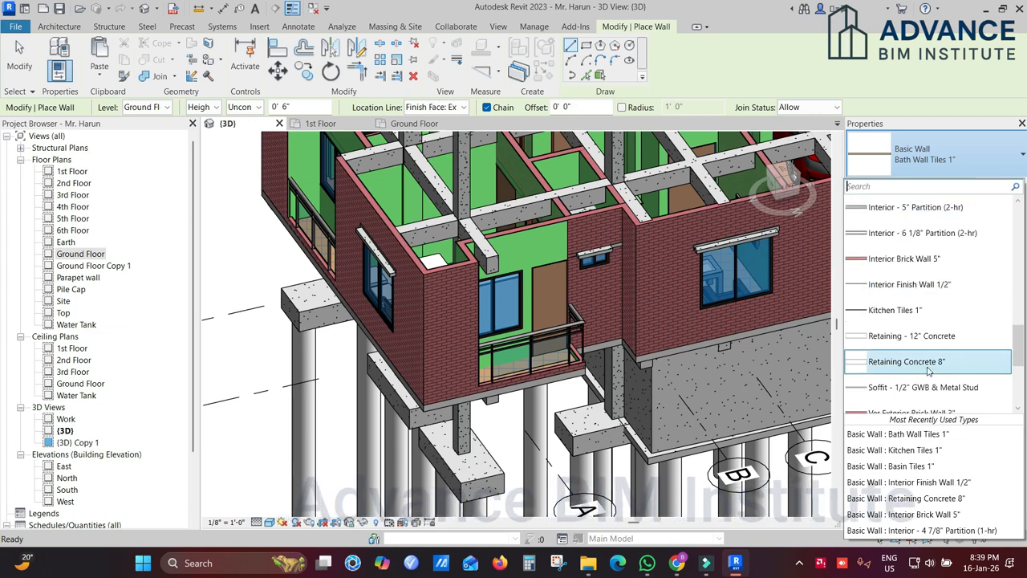
scroll(951, 298, "down", 1)
scroll(950, 297, "up", 4)
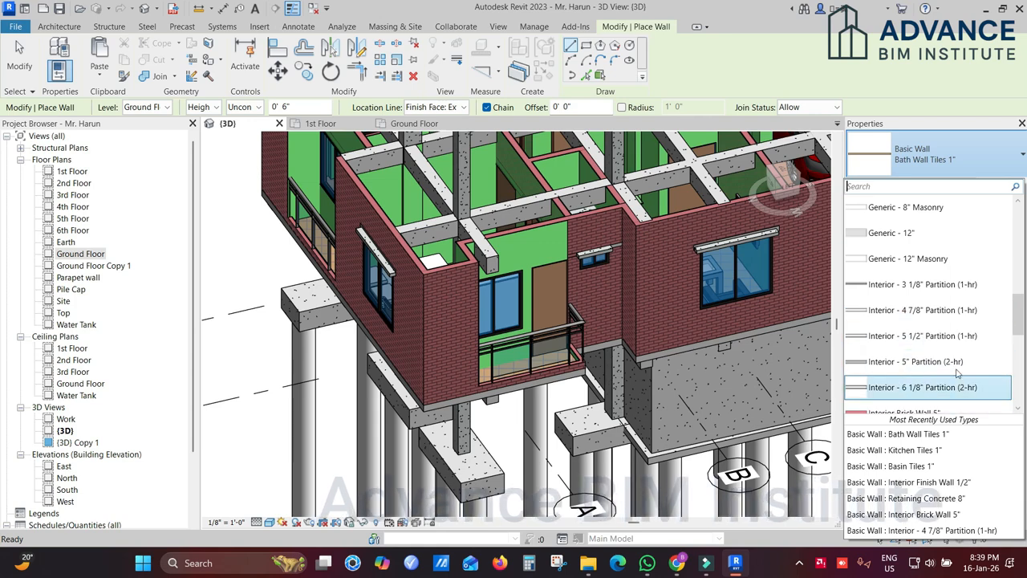
scroll(961, 377, "up", 1)
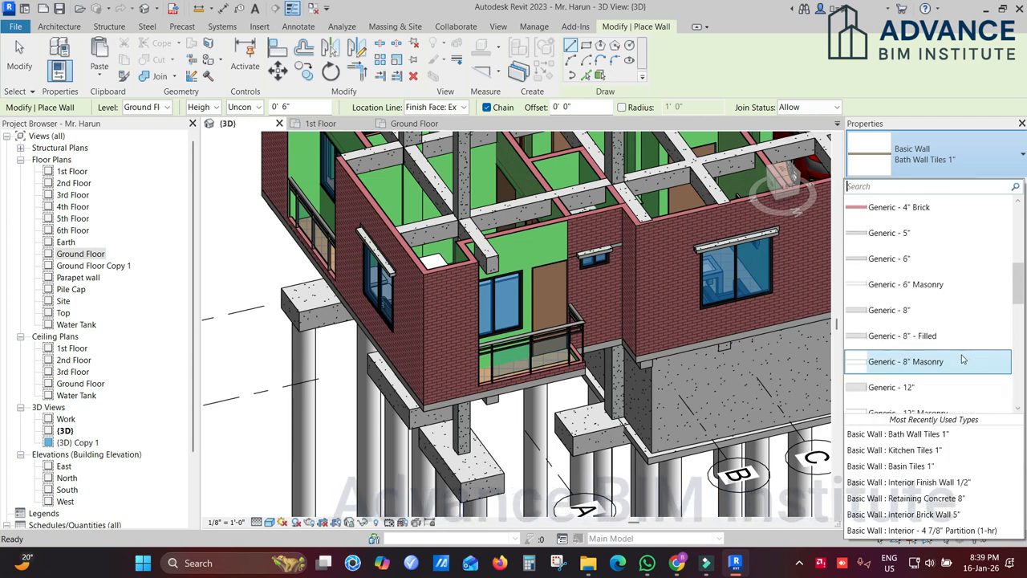
scroll(962, 360, "down", 3)
left_click(904, 342)
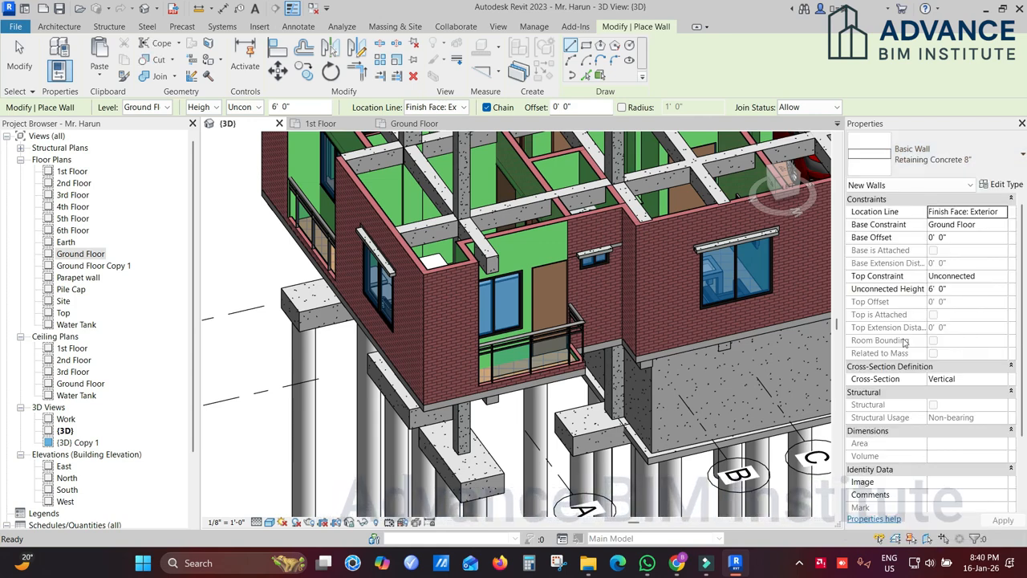
Duplicate the Retaining Concrete 8" wall type under the name Drop Wall 3"
left_click(1006, 185)
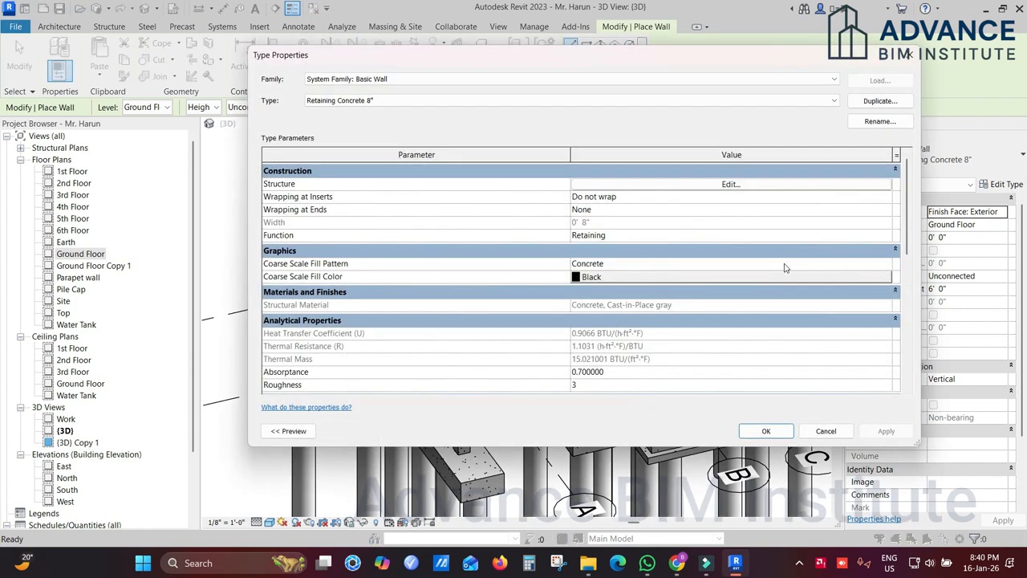
left_click(881, 101)
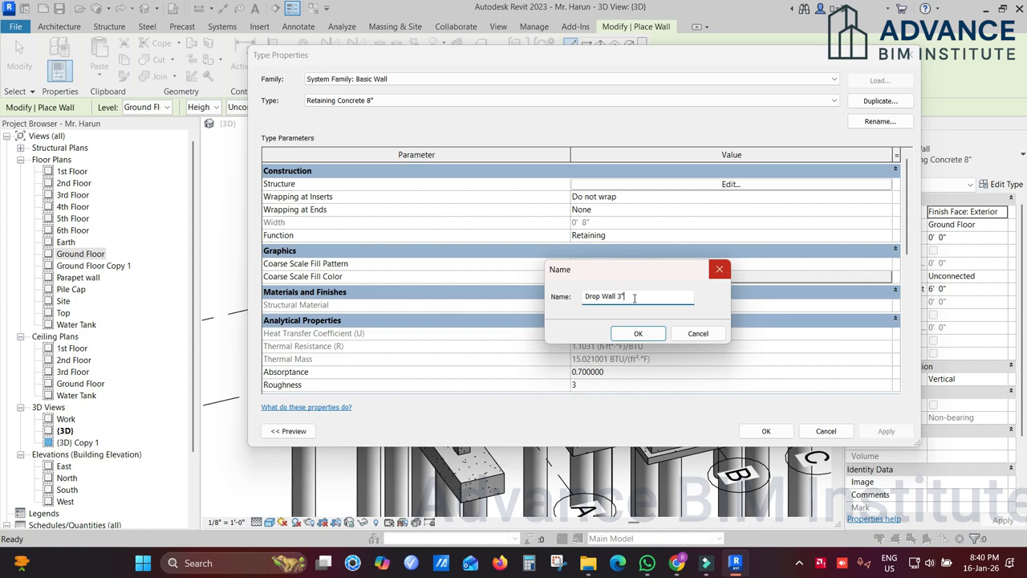
left_click(637, 334)
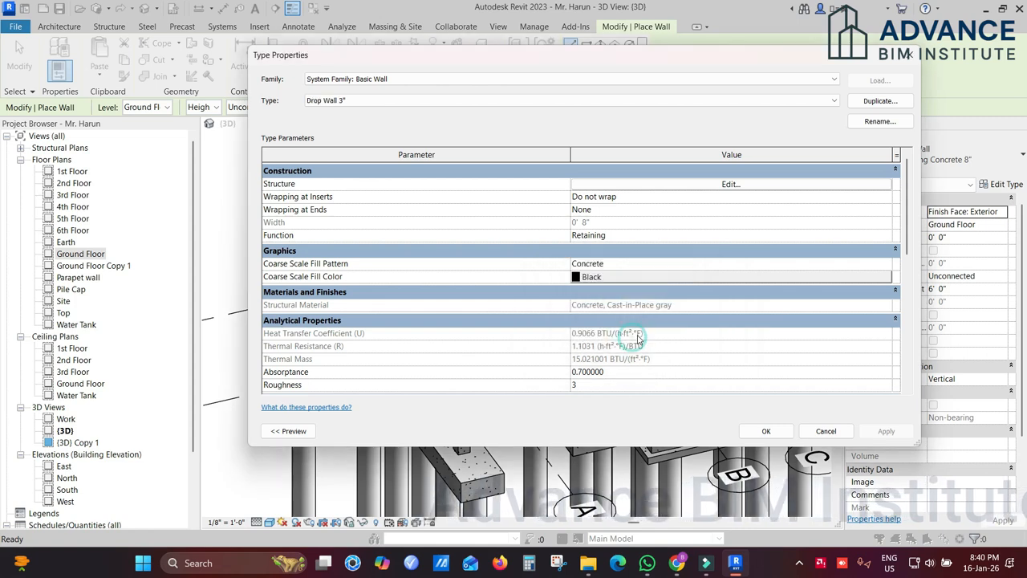
Set the structure layer of the Drop Wall 3" type to a thickness of 3" and accept the type changes
left_click(717, 183)
left_click(560, 184)
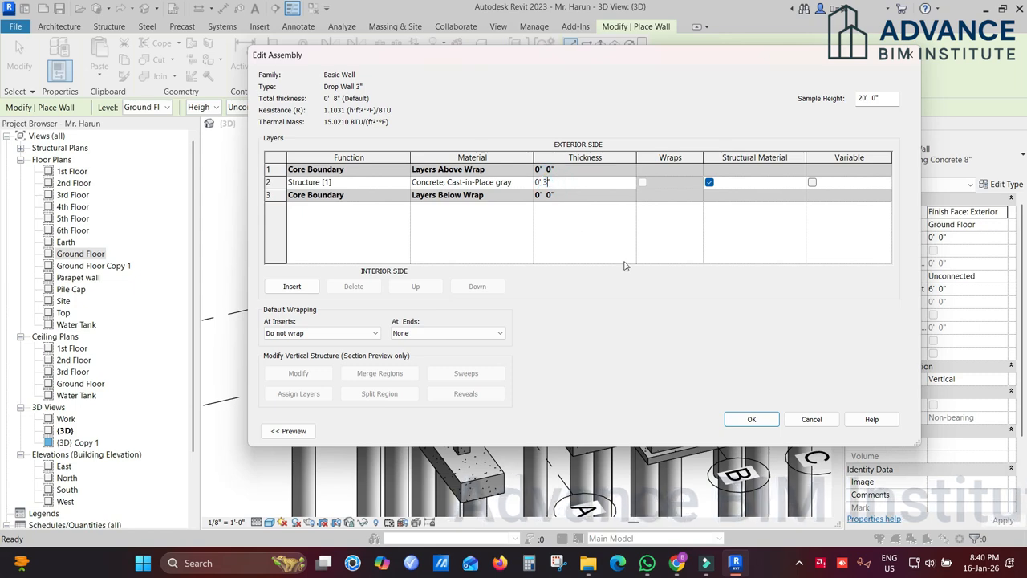
left_click(752, 419)
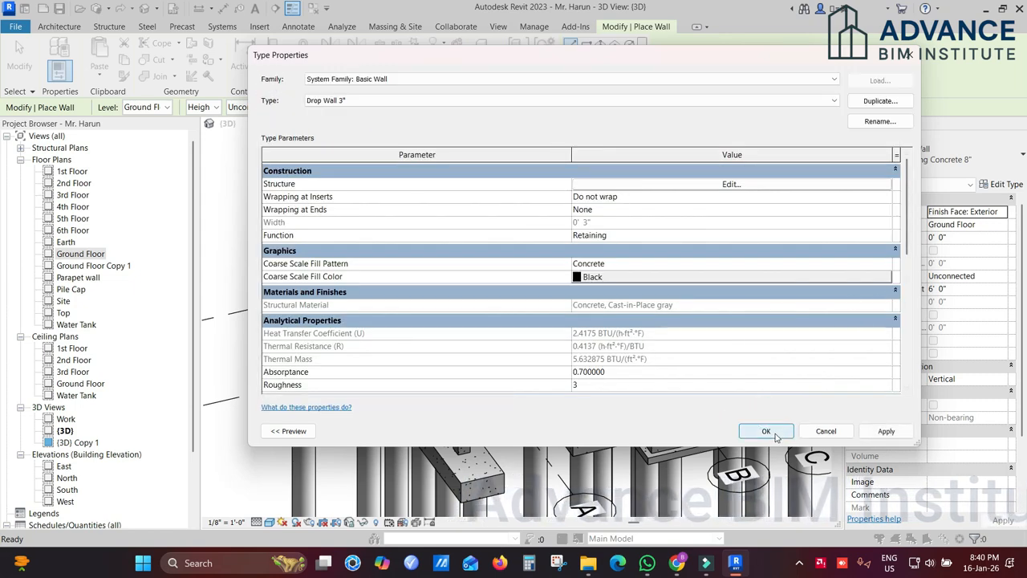
left_click(768, 432)
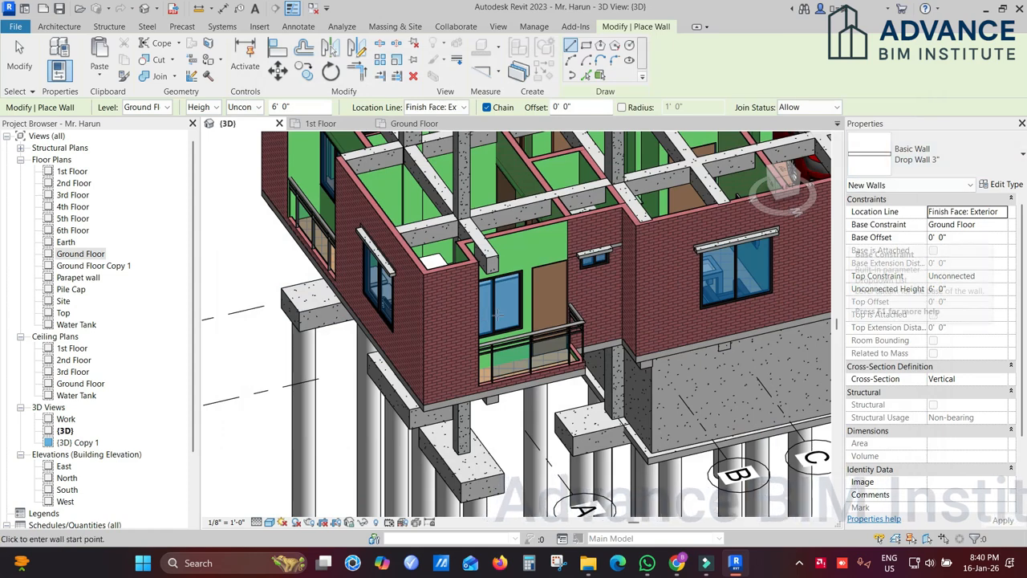
Open the Ground Floor plan at the M.BED veranda and set the new wall's unconnected height to 3' 0"
scroll(453, 277, "down", 2)
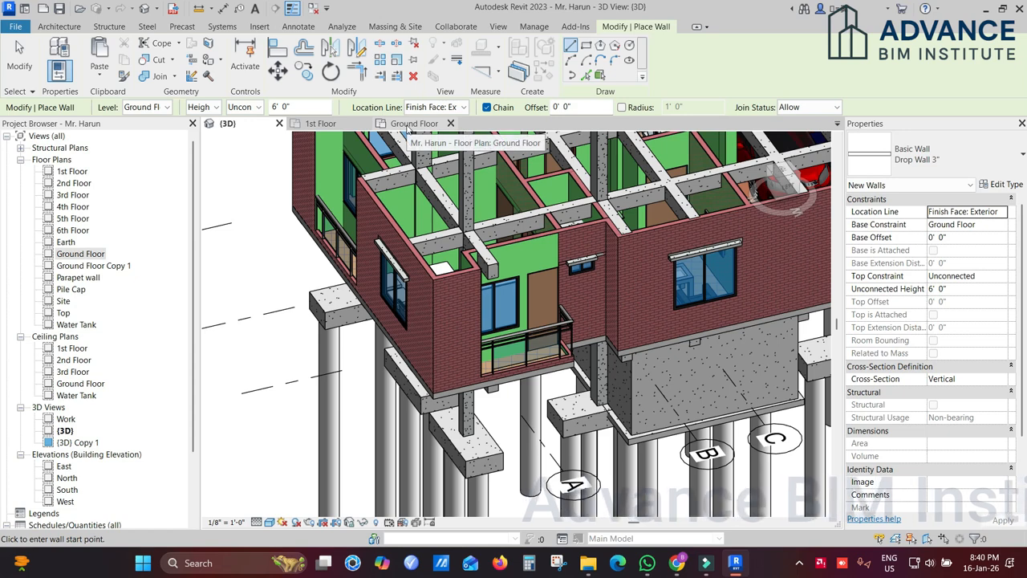
left_click(409, 125)
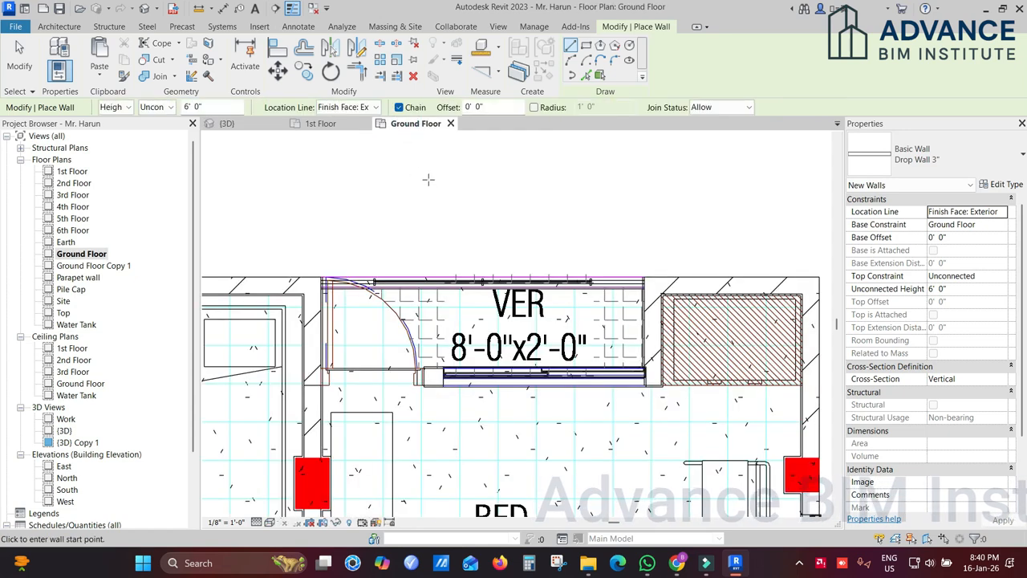
scroll(567, 241, "down", 3)
scroll(575, 225, "down", 2)
middle_click_drag(614, 225, 814, 225)
middle_click_drag(621, 258, 614, 207)
scroll(414, 258, "up", 5)
middle_click_drag(450, 238, 469, 178)
left_click(360, 108)
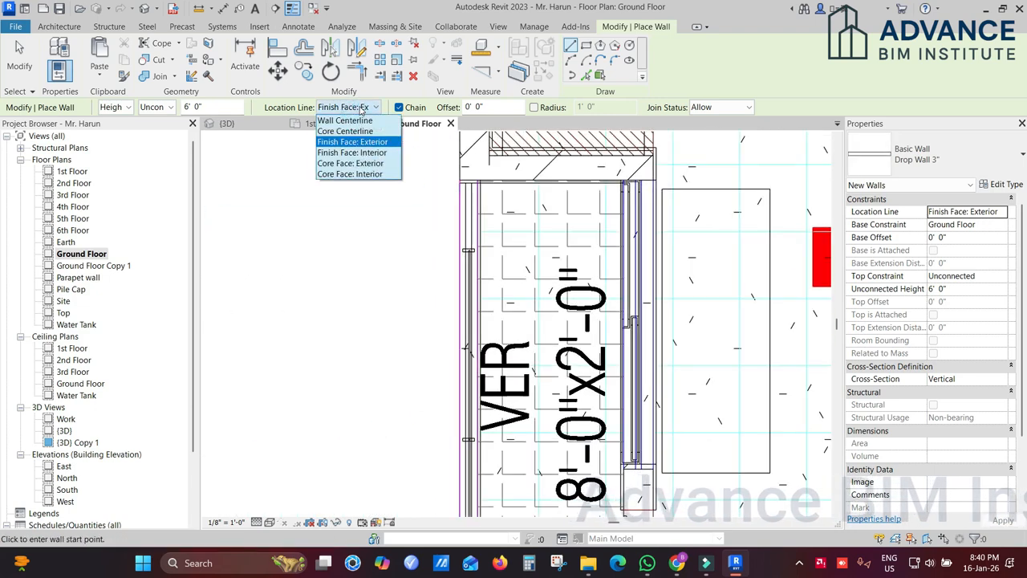
left_click(360, 108)
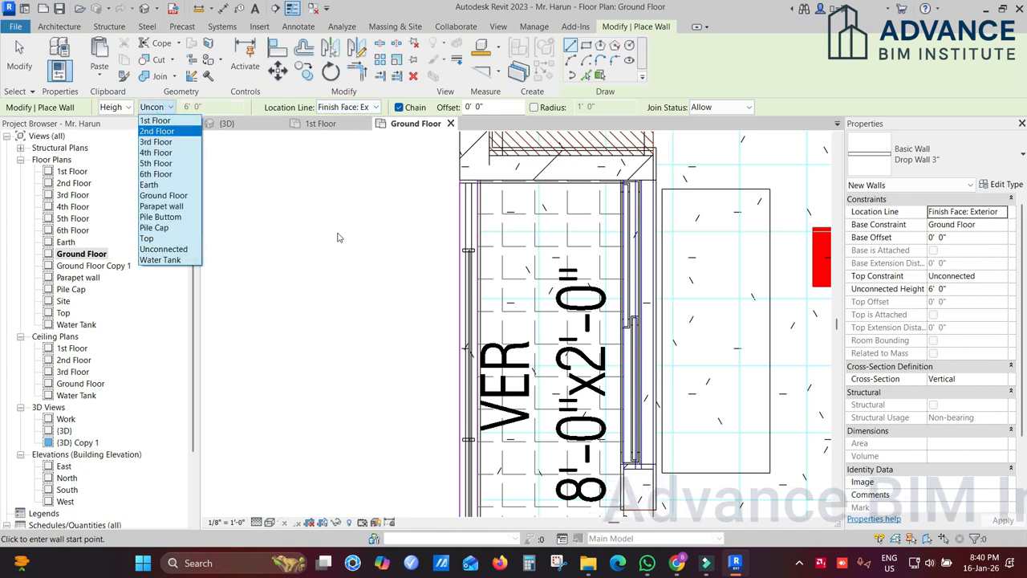
left_click(363, 221)
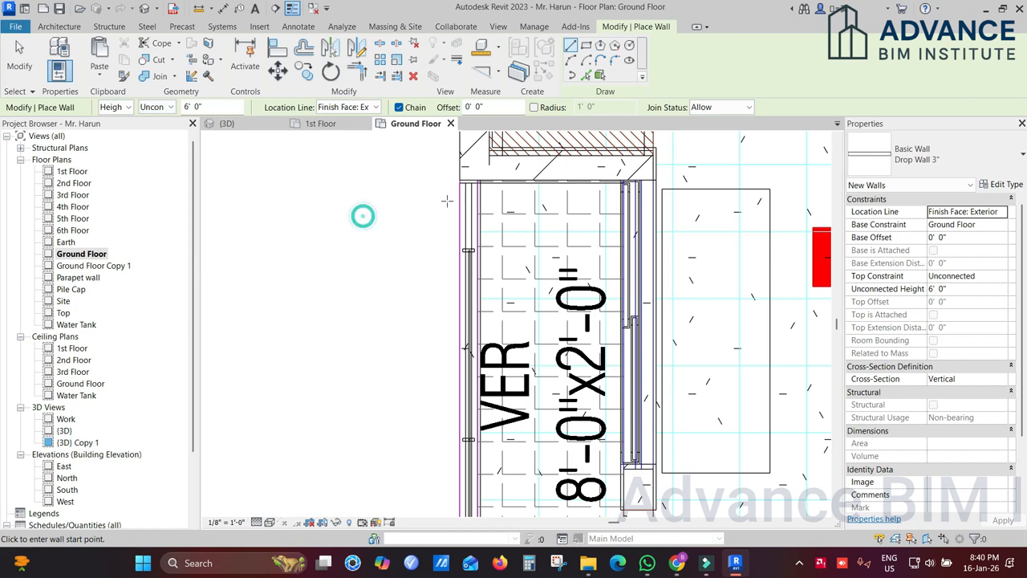
scroll(466, 192, "up", 1)
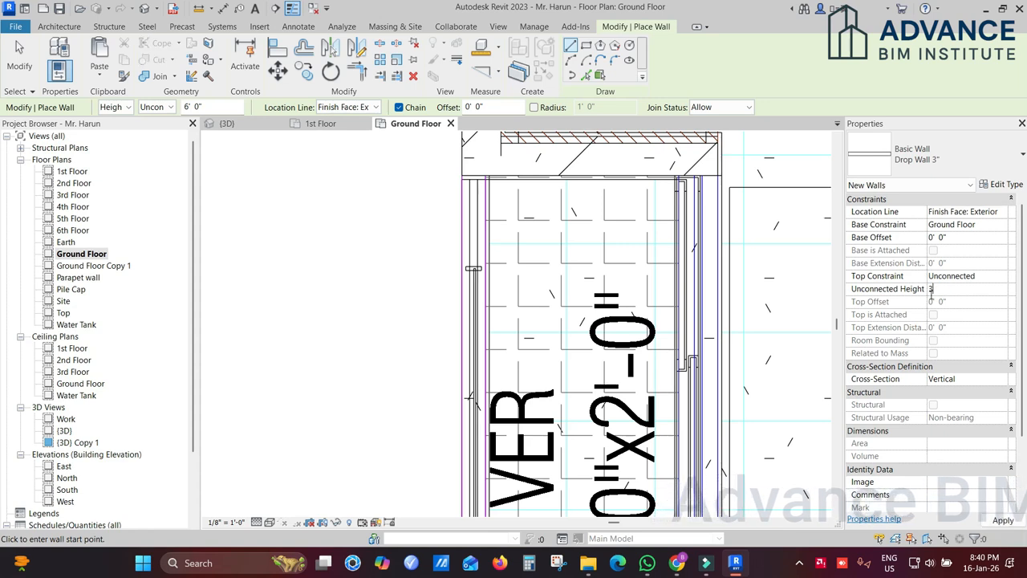
key("Return")
scroll(462, 175, "up", 1)
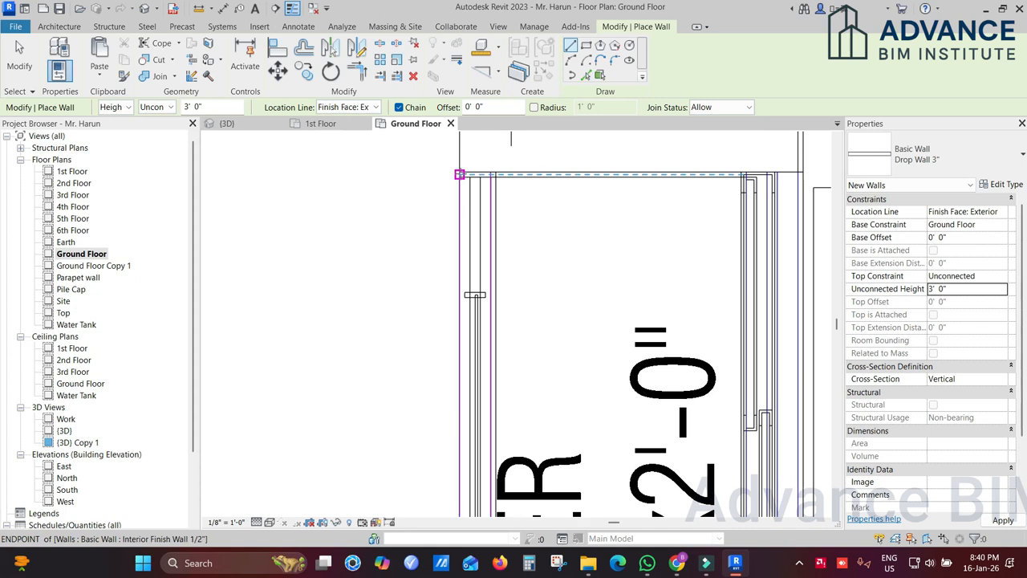
Draw the drop wall along the veranda's long outer edge, from the adjoining room wall to the outer corner
left_click(460, 172)
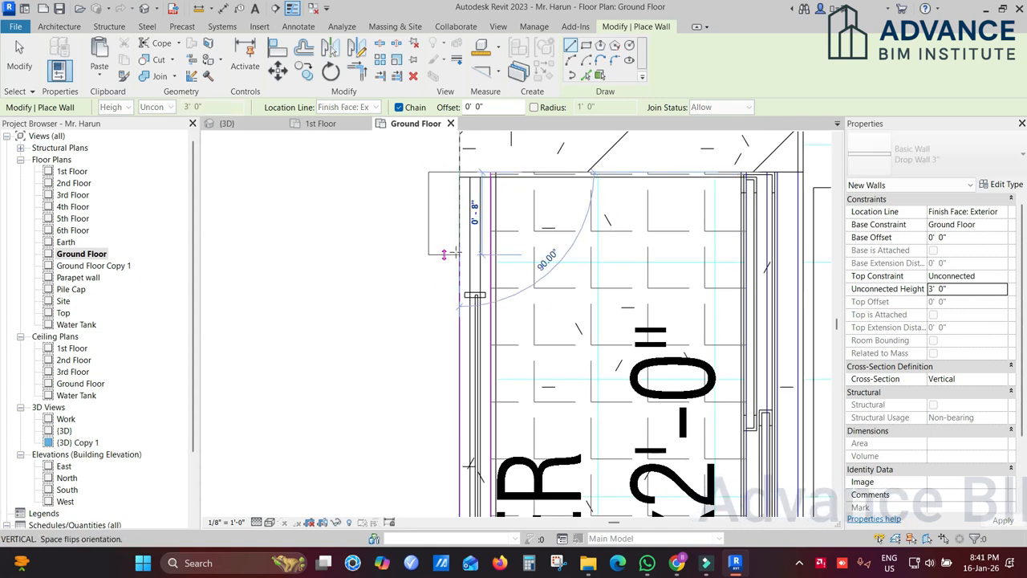
middle_click_drag(468, 243, 473, 152)
scroll(477, 181, "down", 2)
middle_click_drag(478, 261, 461, 133)
middle_click_drag(459, 294, 447, 153)
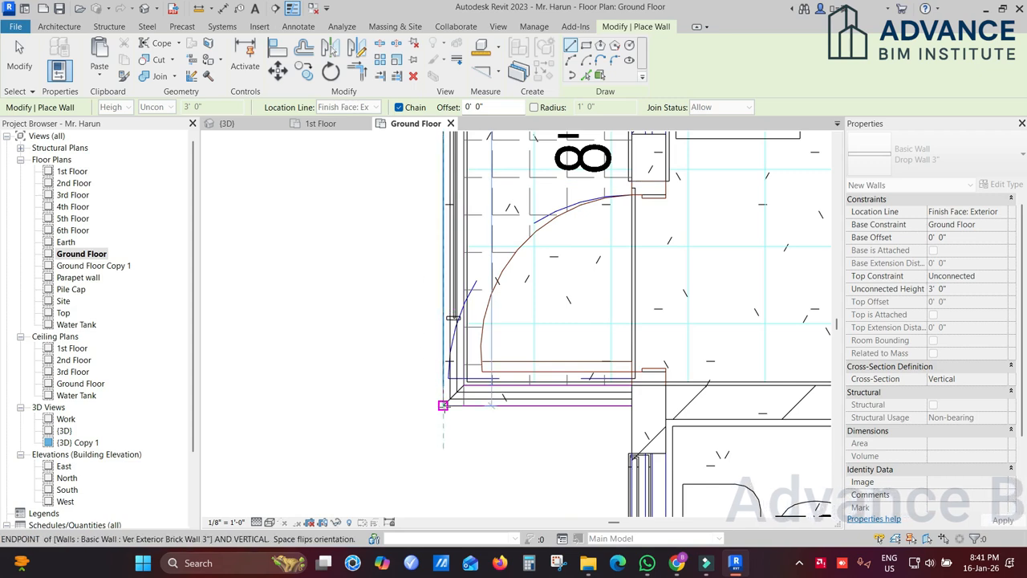
left_click(443, 406)
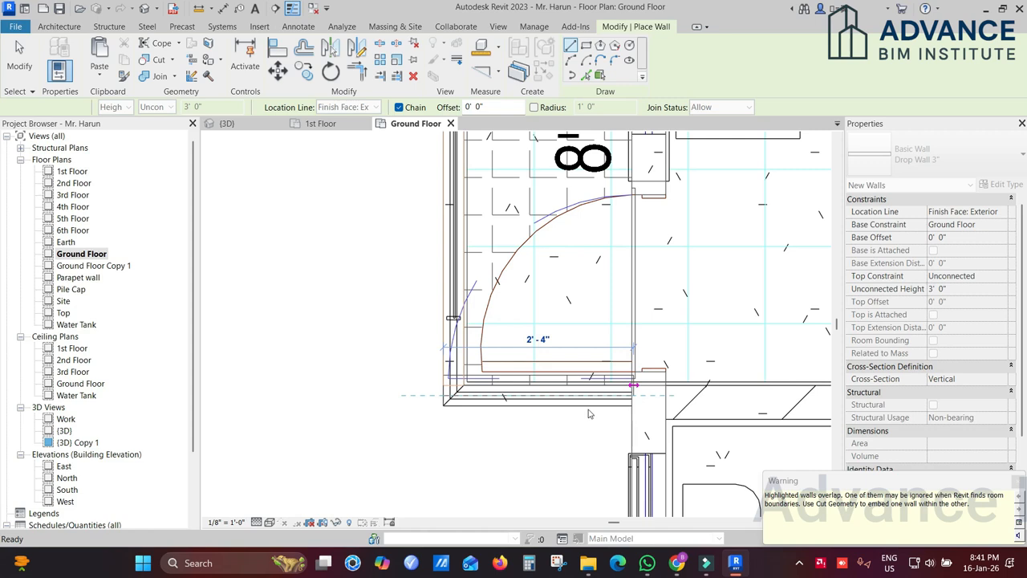
Draw a second drop wall along the veranda's short side, from the outer corner to the building wall, and finish the wall command
key("Escape")
left_click(445, 405)
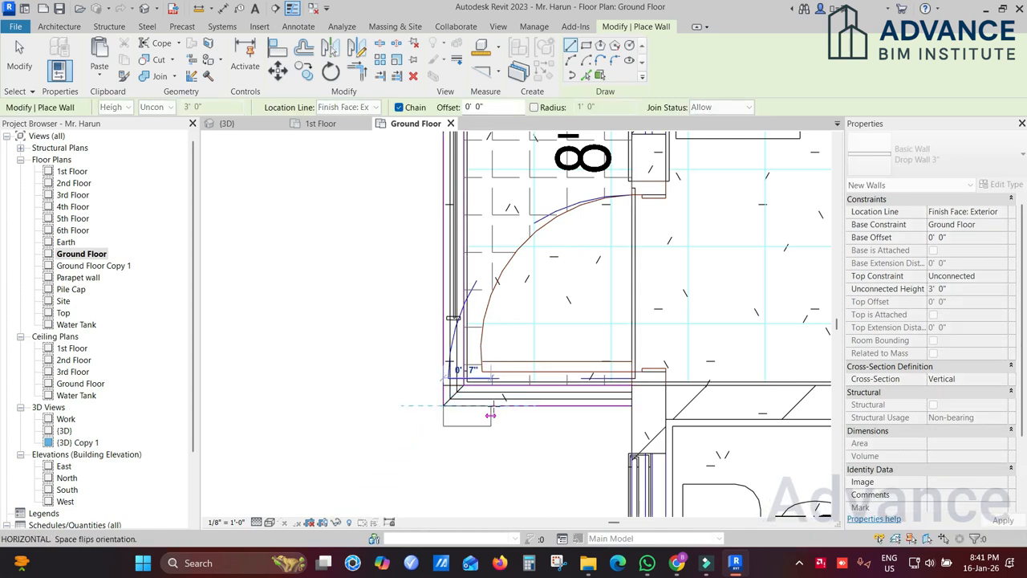
left_click(633, 410)
key("Escape")
key("Escape")
left_click(621, 407)
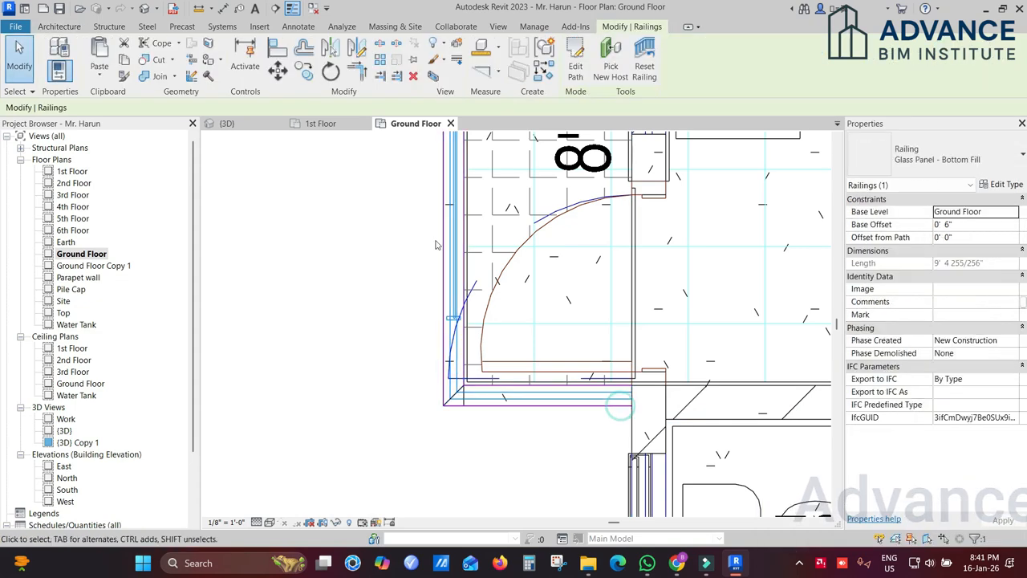
Examine the new drop walls and the railing around the veranda in the 3D view
left_click(240, 123)
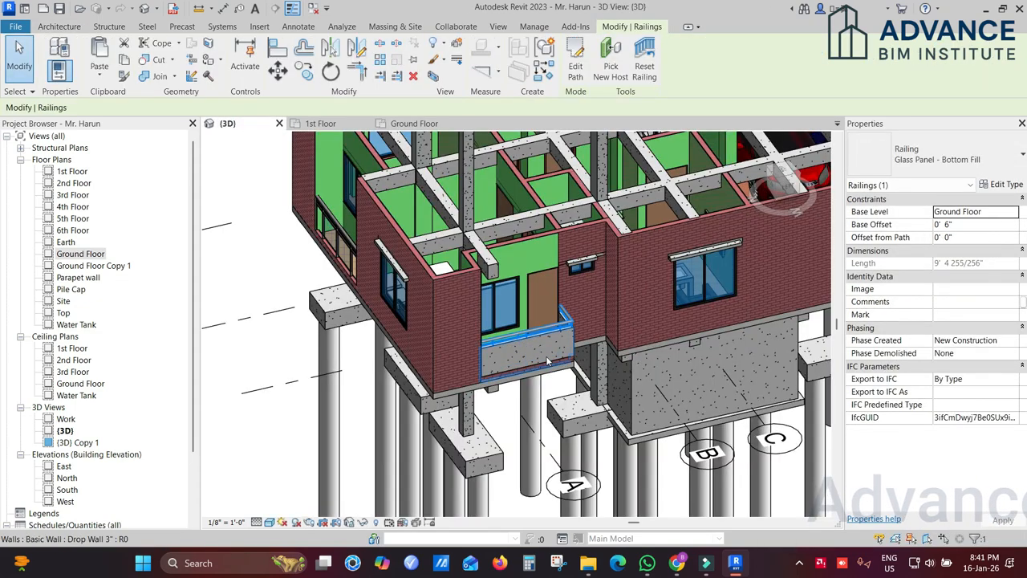
scroll(527, 363, "down", 2)
scroll(530, 353, "up", 6)
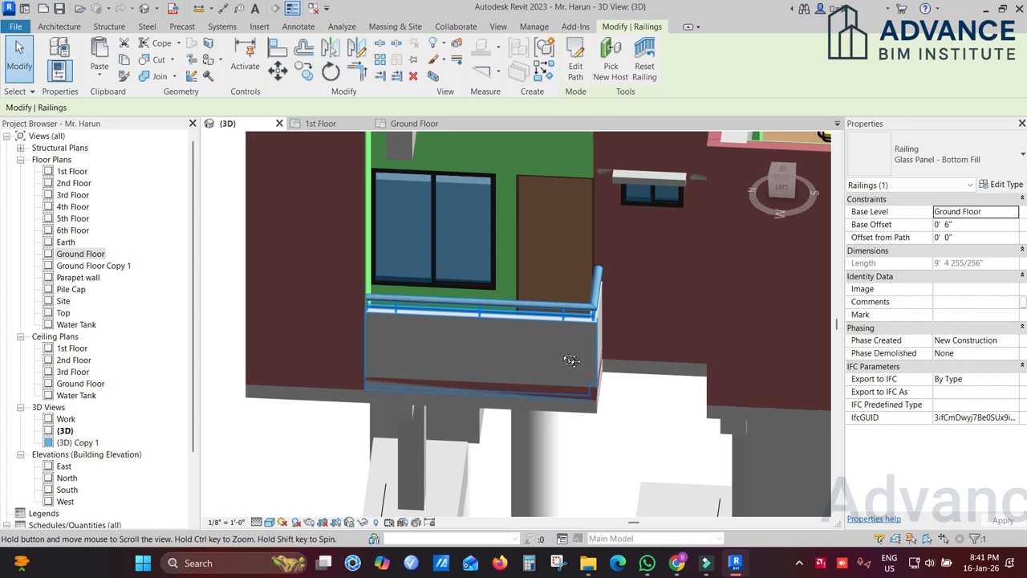
scroll(553, 334, "up", 5)
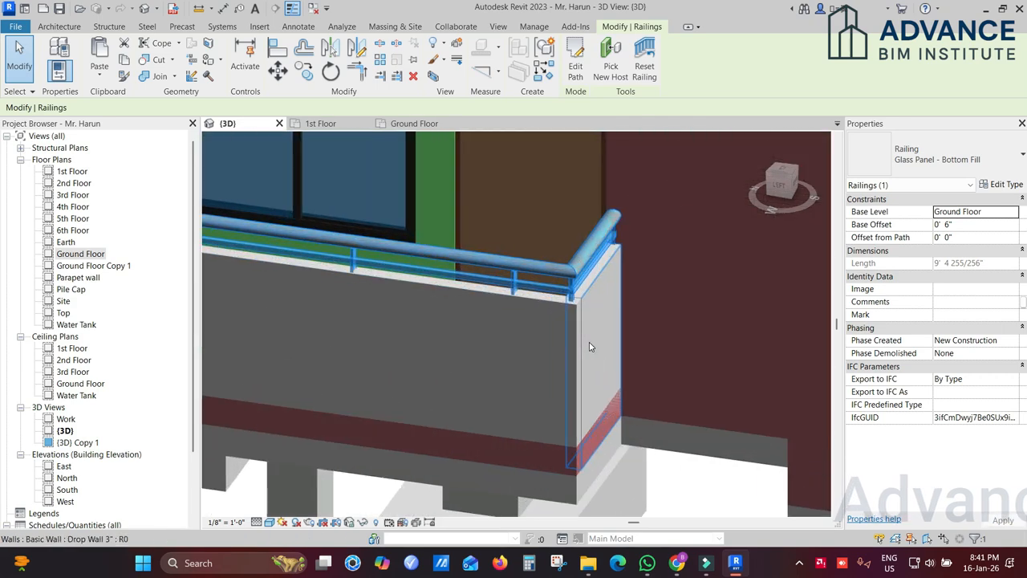
scroll(627, 369, "down", 4)
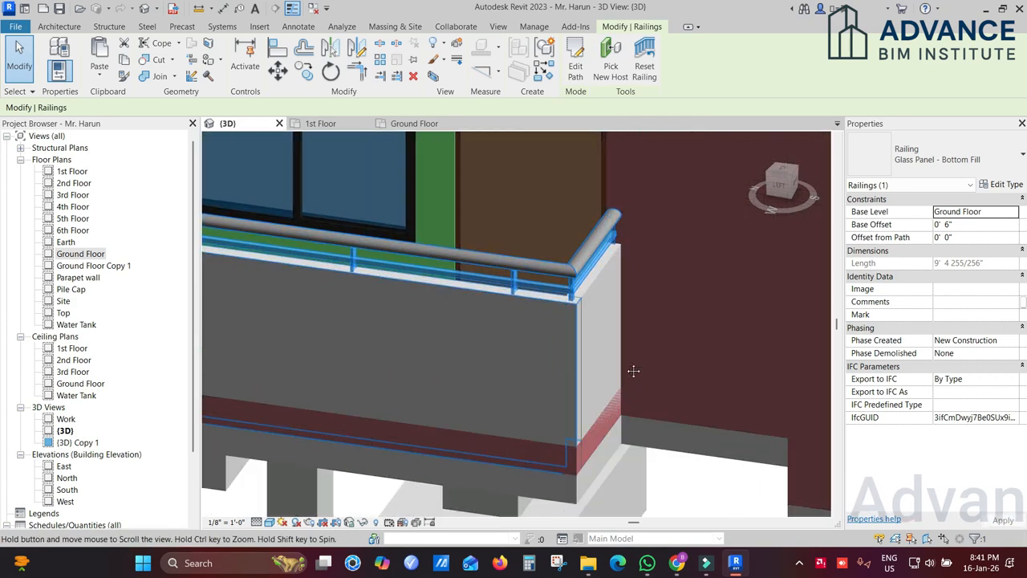
scroll(565, 364, "down", 1)
middle_click_drag(566, 362, 559, 386)
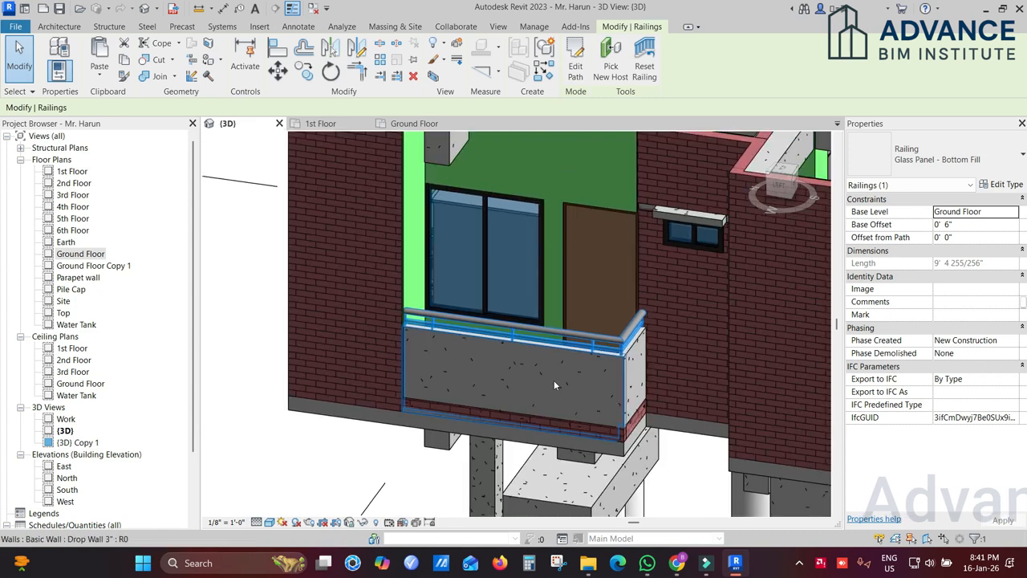
Set the base offset of both veranda drop walls to 7' 0"
left_click(554, 380)
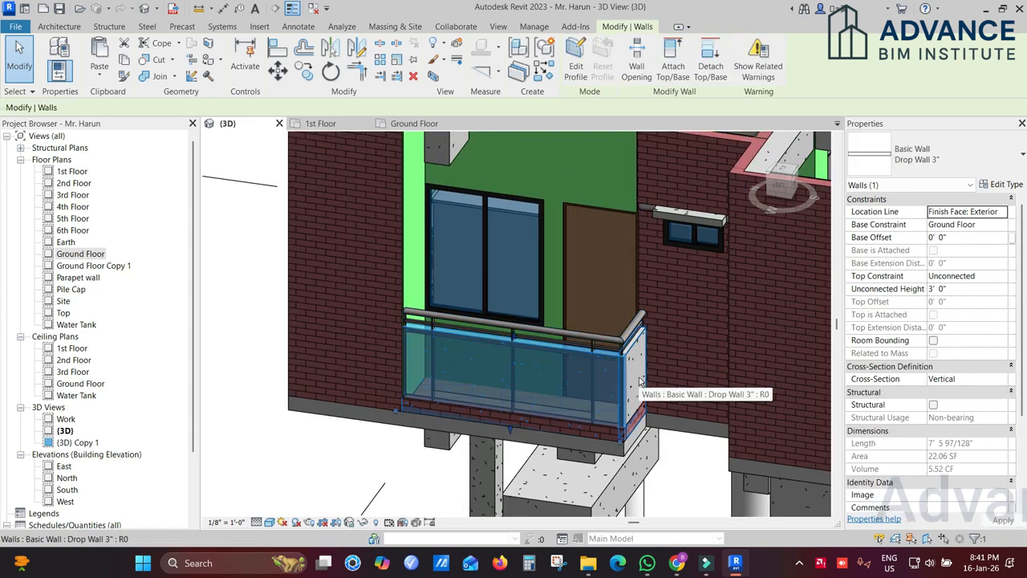
left_click(640, 383, "ctrl")
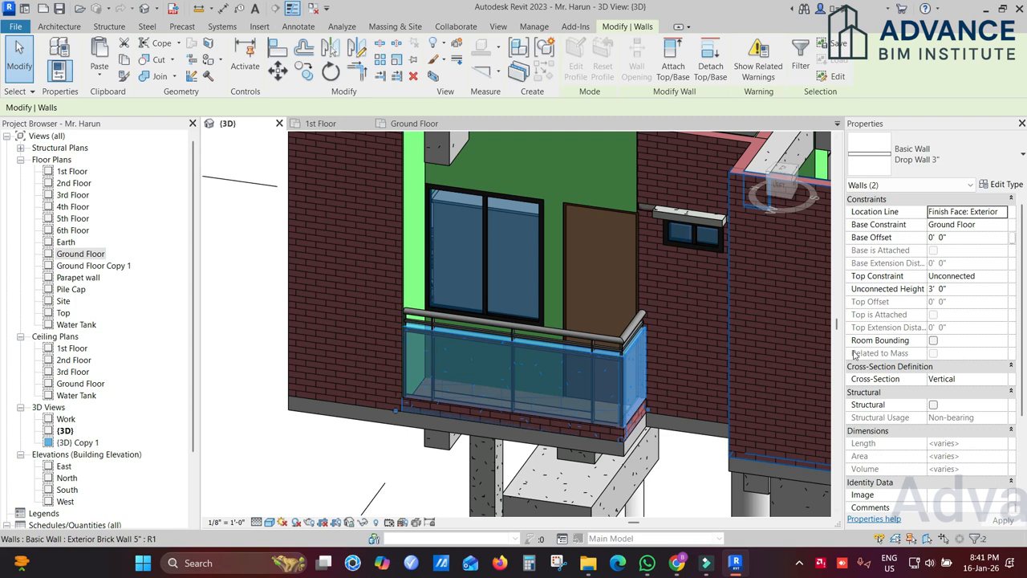
left_click(957, 239)
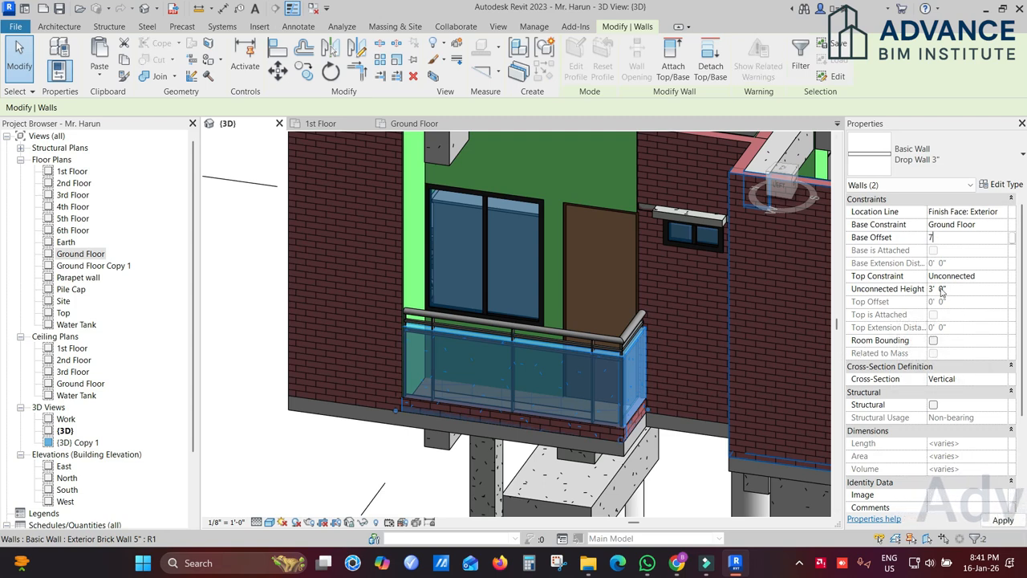
middle_click_drag(621, 373, 627, 393)
scroll(627, 392, "down", 1)
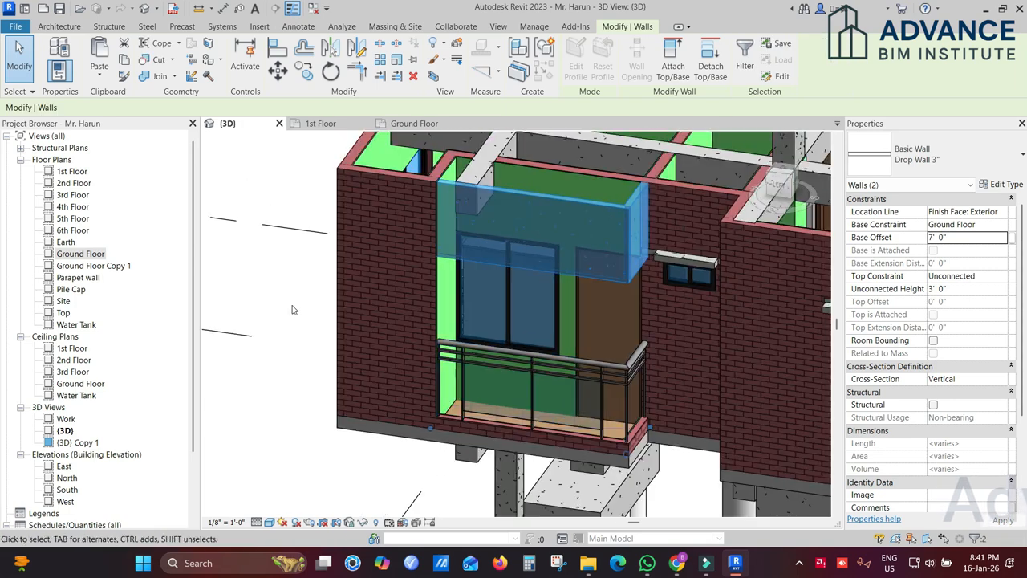
left_click(275, 297)
Join the geometry of the long drop wall with the adjoining interior finish wall at its end
scroll(462, 222, "up", 2)
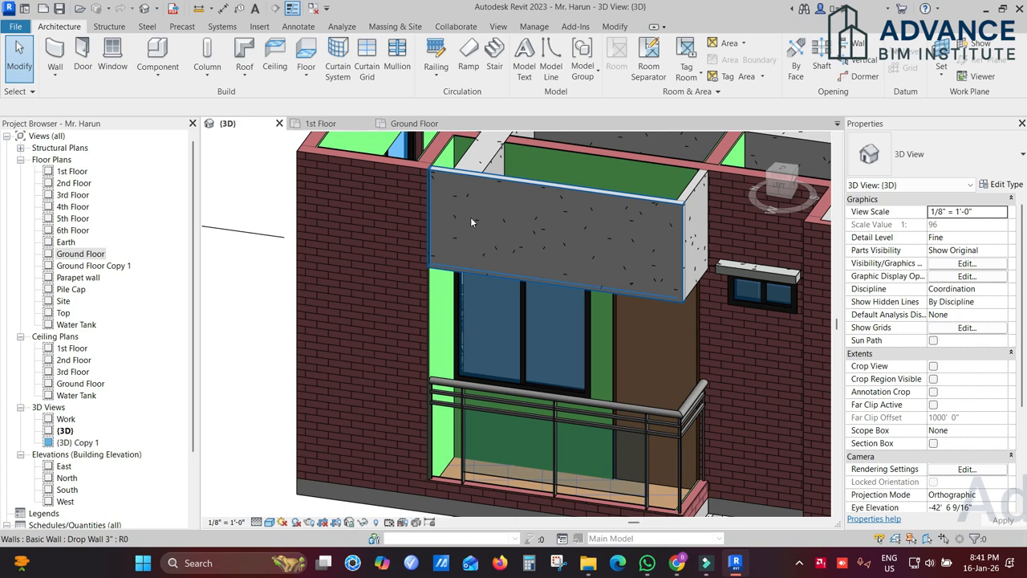
middle_click_drag(527, 242, 663, 241, "shift")
scroll(506, 240, "up", 5)
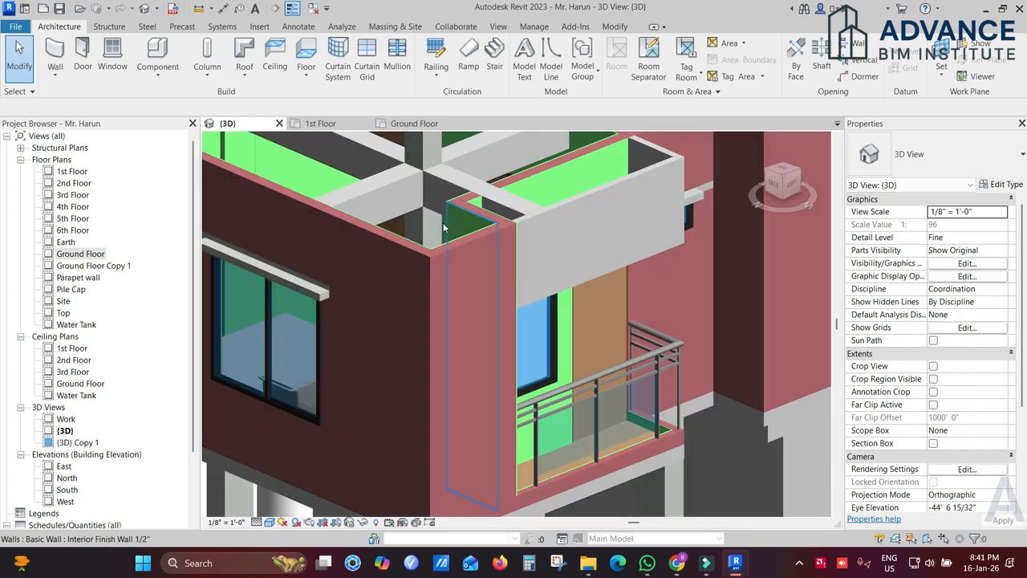
middle_click_drag(507, 240, 471, 287, "shift")
middle_click_drag(427, 218, 437, 183, "shift")
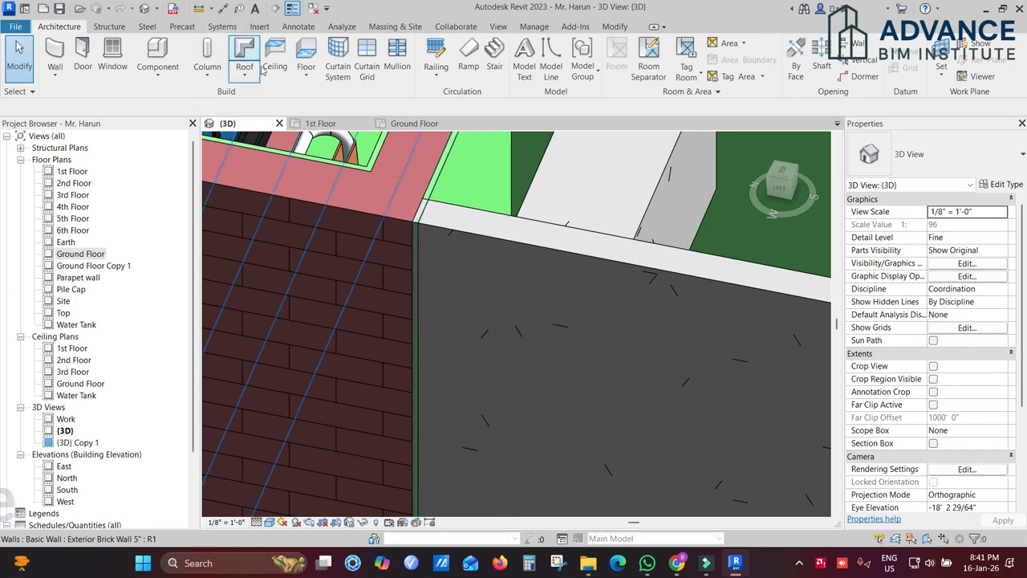
left_click(615, 26)
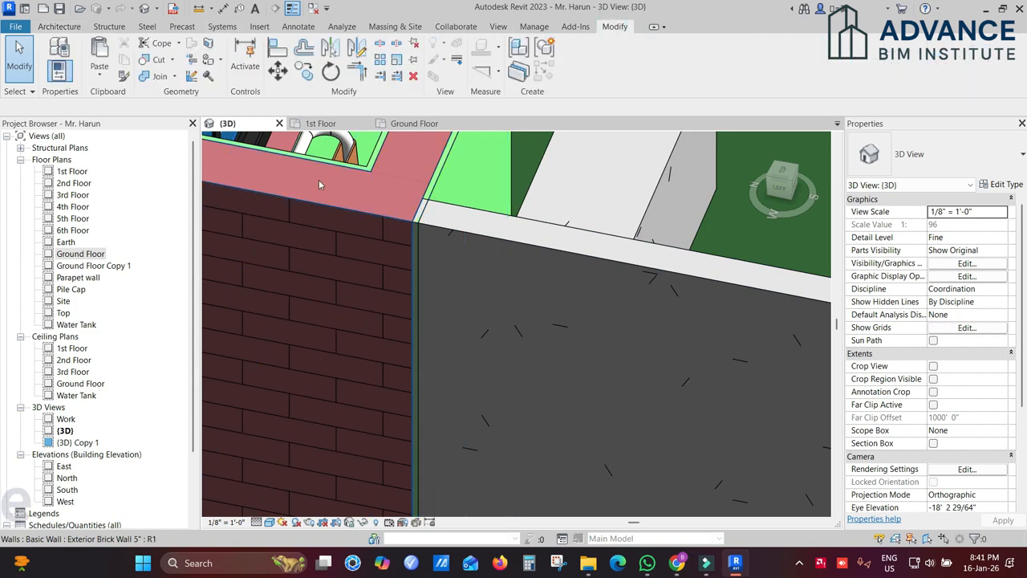
left_click(154, 80)
left_click(479, 238)
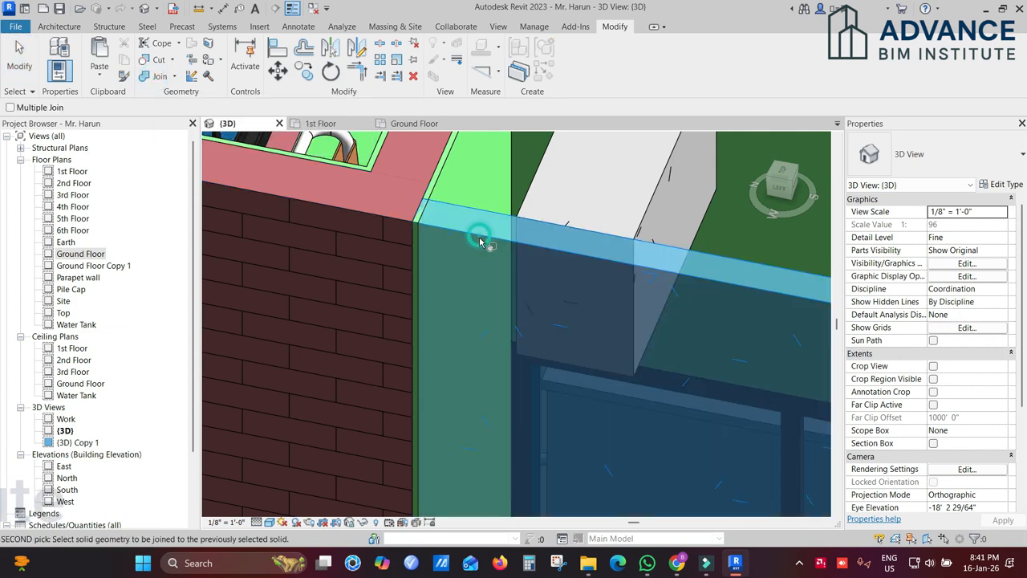
left_click(438, 190)
scroll(482, 257, "down", 4)
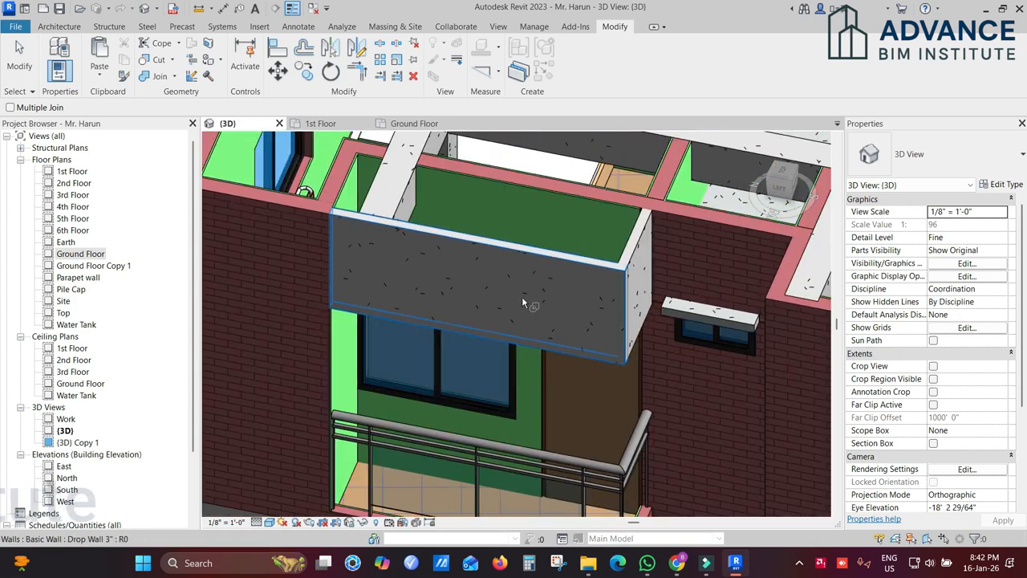
scroll(654, 233, "up", 5)
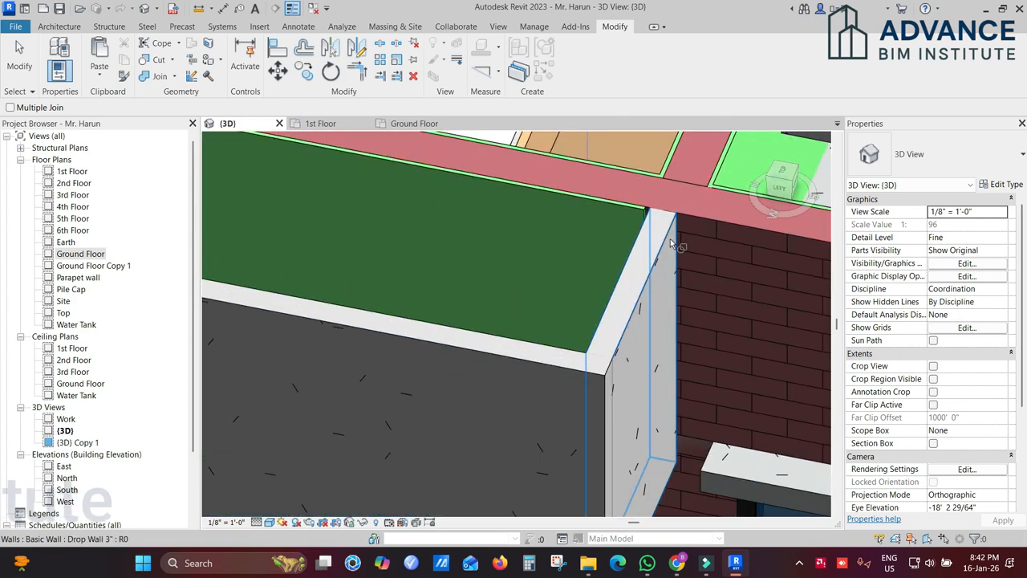
key("Escape")
left_click(652, 262)
middle_click_drag(674, 275, 576, 269, "shift")
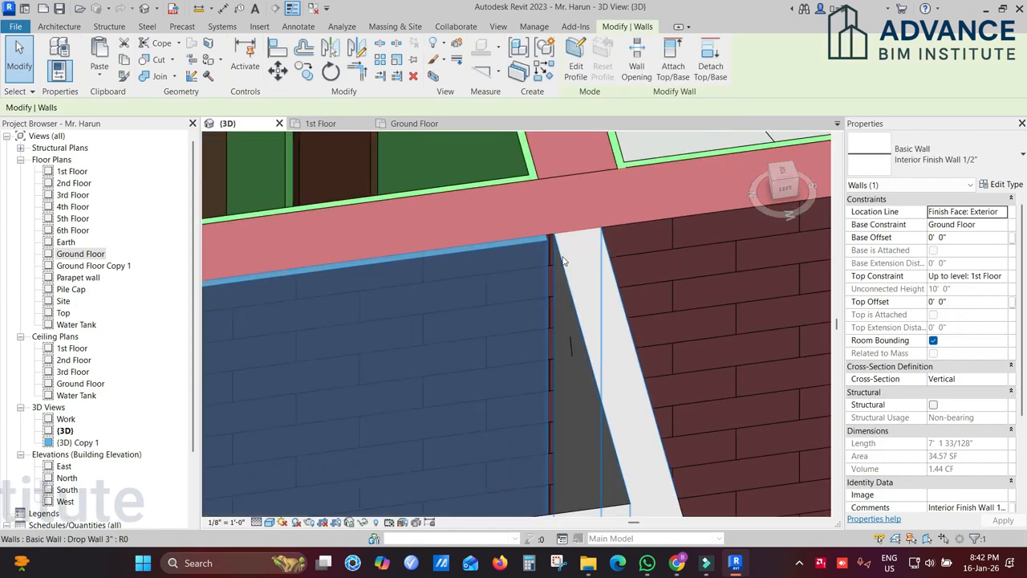
key("Escape")
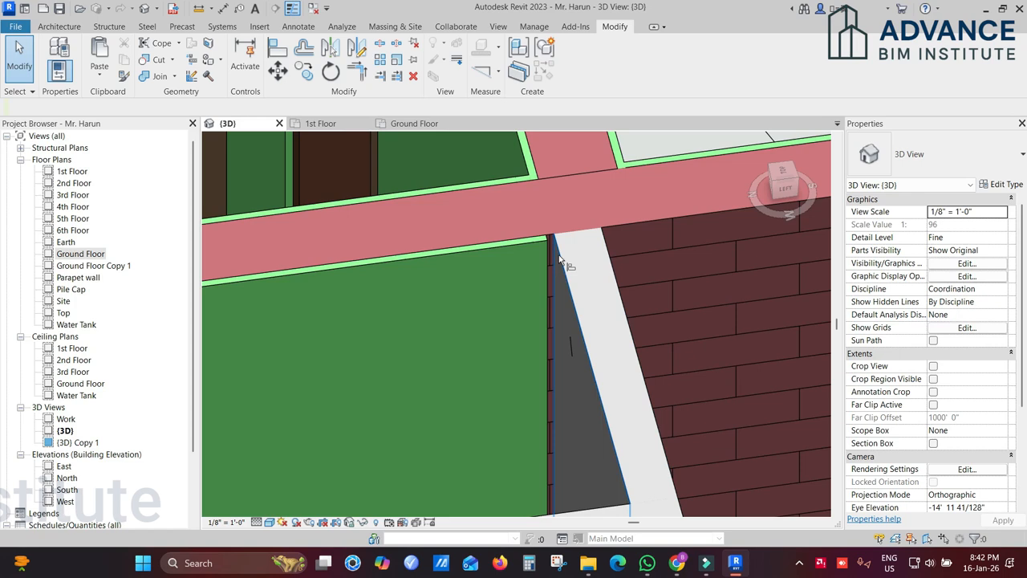
key("a")
key("l")
scroll(560, 261, "up", 2)
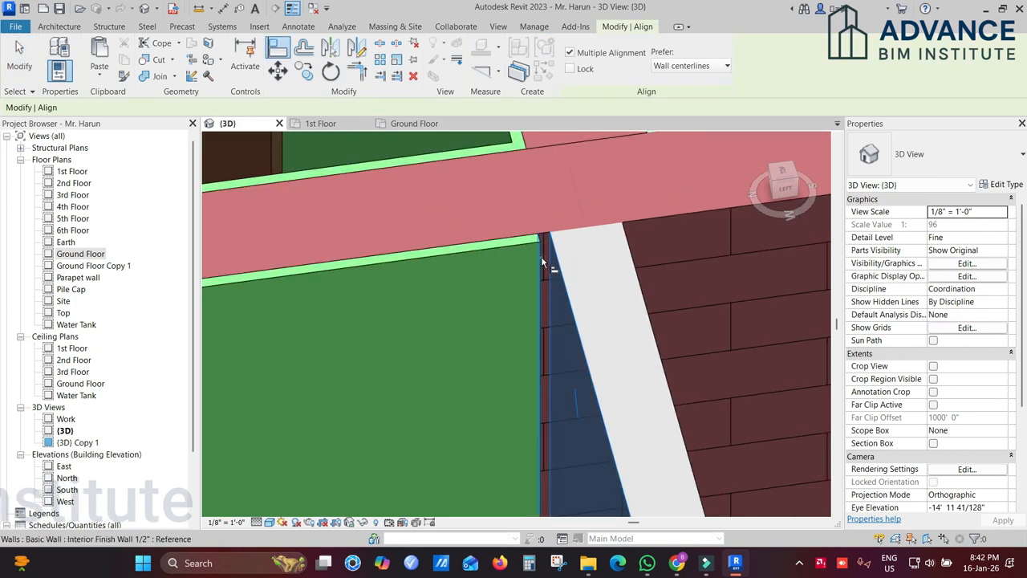
key("Escape")
Extend the interior finish wall's end by about 2" at the veranda corner on the Ground Floor plan
left_click(539, 252)
scroll(539, 252, "down", 3)
middle_click_drag(539, 252, 553, 405, "shift")
key("Escape")
left_click(546, 329)
left_click(412, 123)
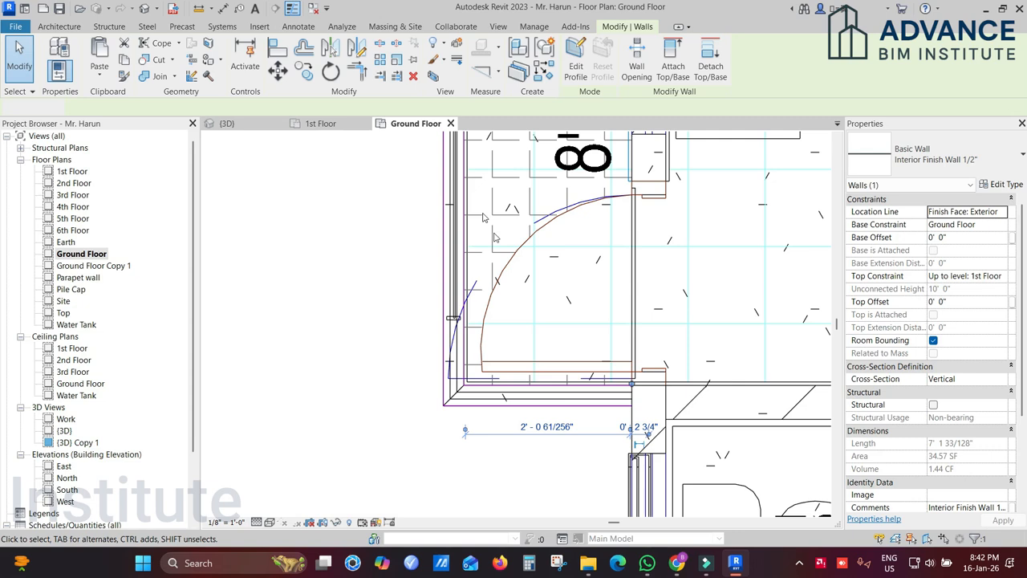
scroll(674, 365, "up", 5)
scroll(675, 365, "up", 4)
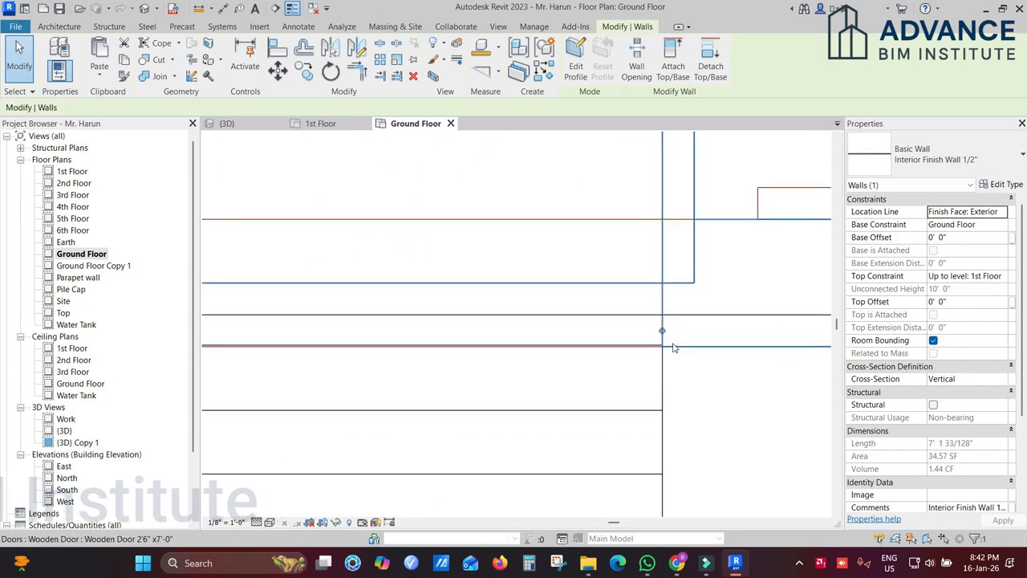
left_click_drag(659, 329, 658, 347)
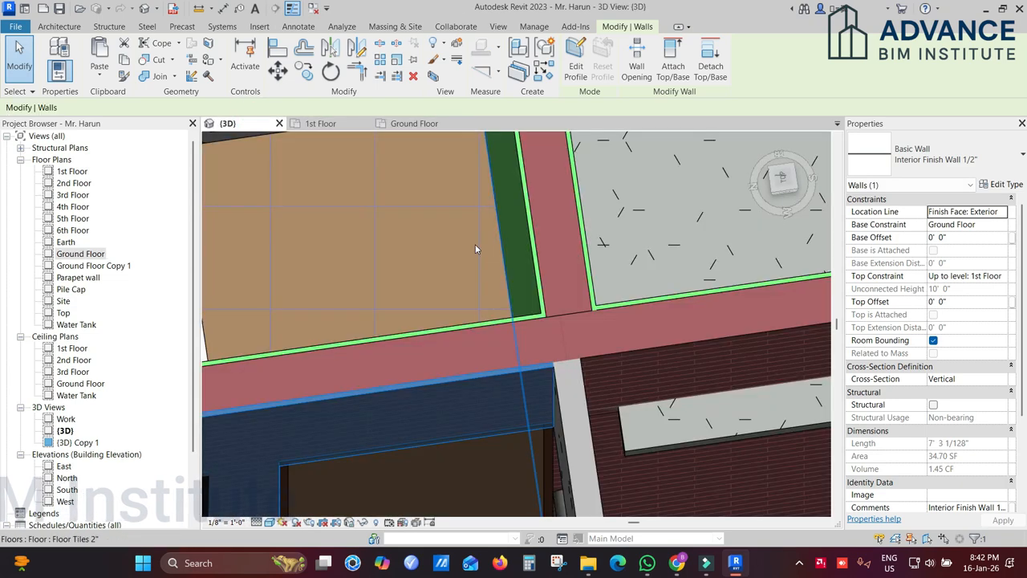
Draw another Drop Wall 3" along the outer edge of the 8'-0"x2'-0" veranda beside the bedroom on the Ground Floor plan, matching the existing drop wall
scroll(475, 244, "down", 3)
middle_click_drag(561, 330, 566, 316, "shift")
scroll(567, 318, "up", 2)
middle_click_drag(635, 388, 682, 385)
left_click(736, 406)
middle_click_drag(527, 341, 551, 227)
left_click(551, 227)
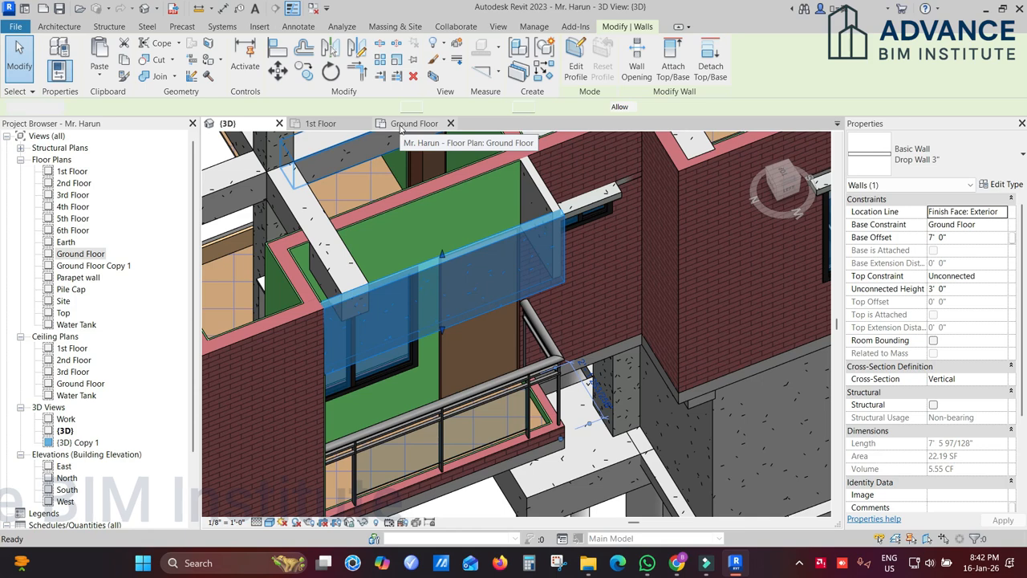
key("c")
key("s")
left_click(401, 124)
scroll(548, 385, "down", 6)
scroll(547, 367, "up", 6)
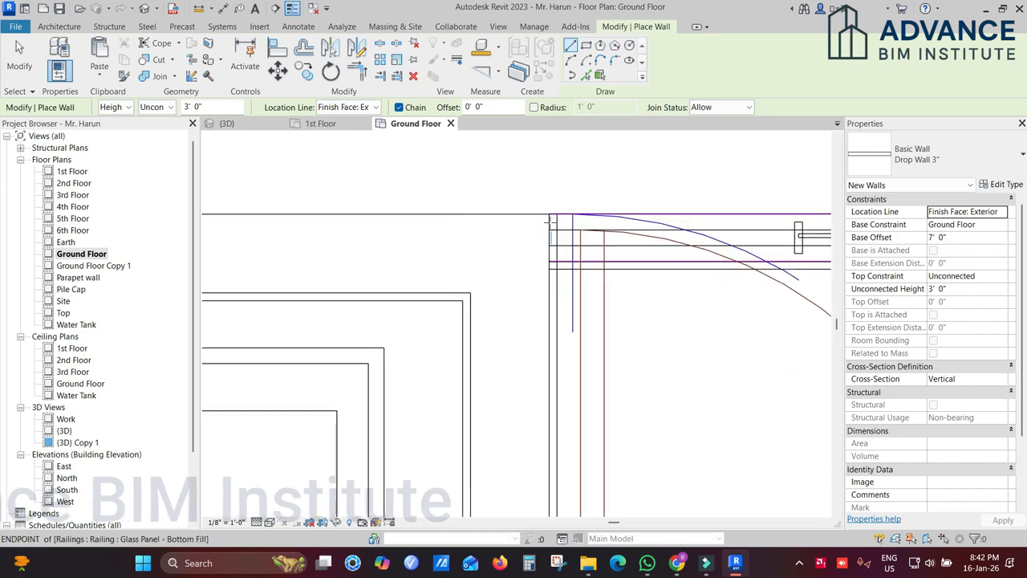
left_click(549, 212)
scroll(367, 275, "down", 2)
scroll(394, 276, "up", 4)
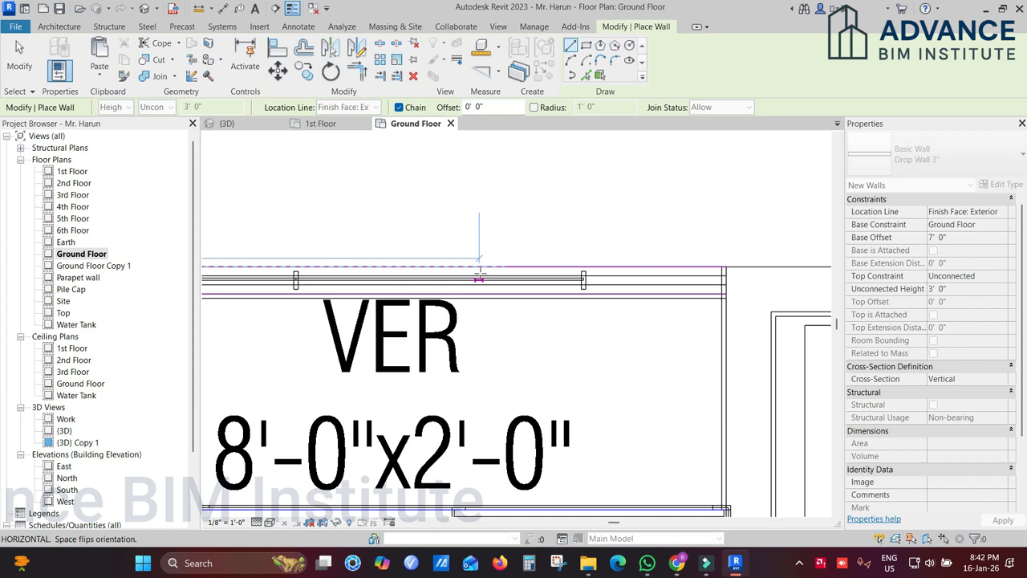
left_click(726, 267)
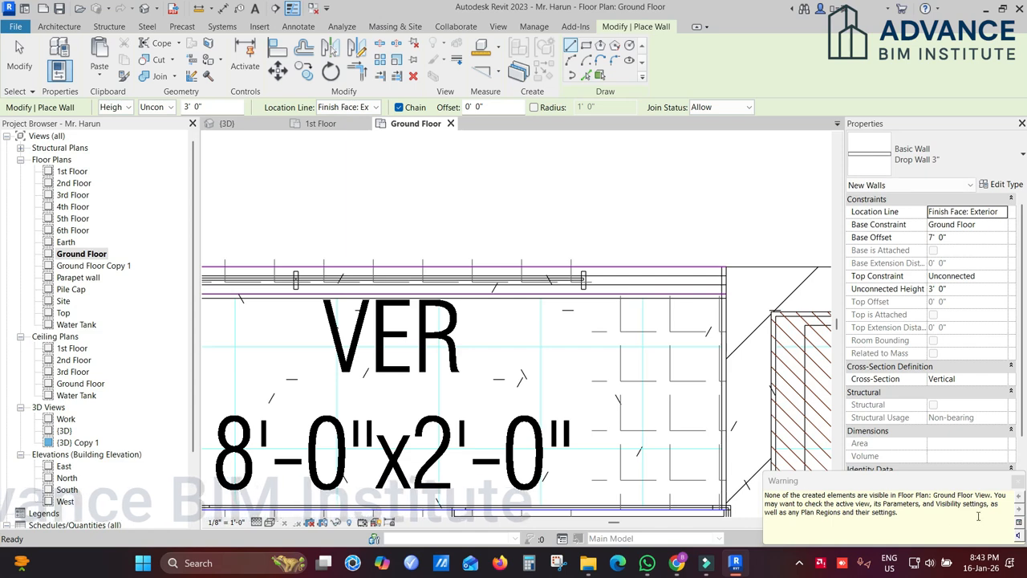
left_click(1017, 484)
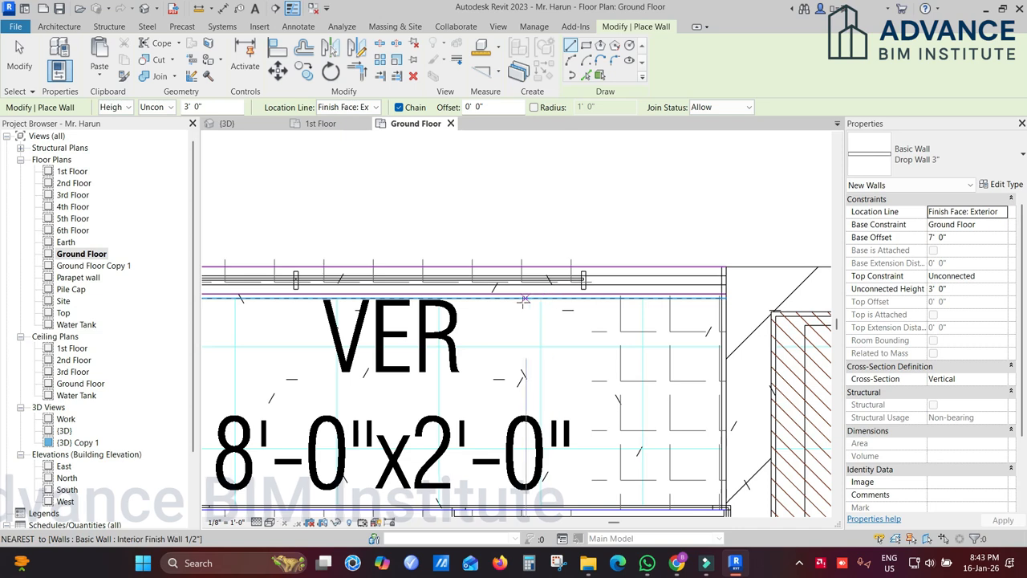
key("Escape")
key("Escape")
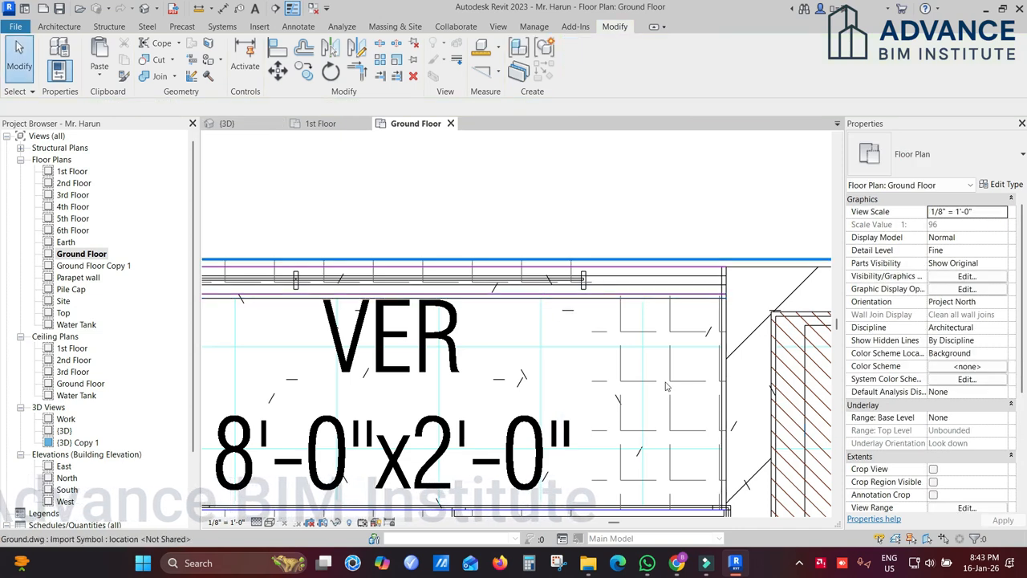
Examine in 3D how the new drop wall's end meets the exterior brick wall and the interior finish wall
left_click(255, 123)
scroll(453, 250, "down", 5)
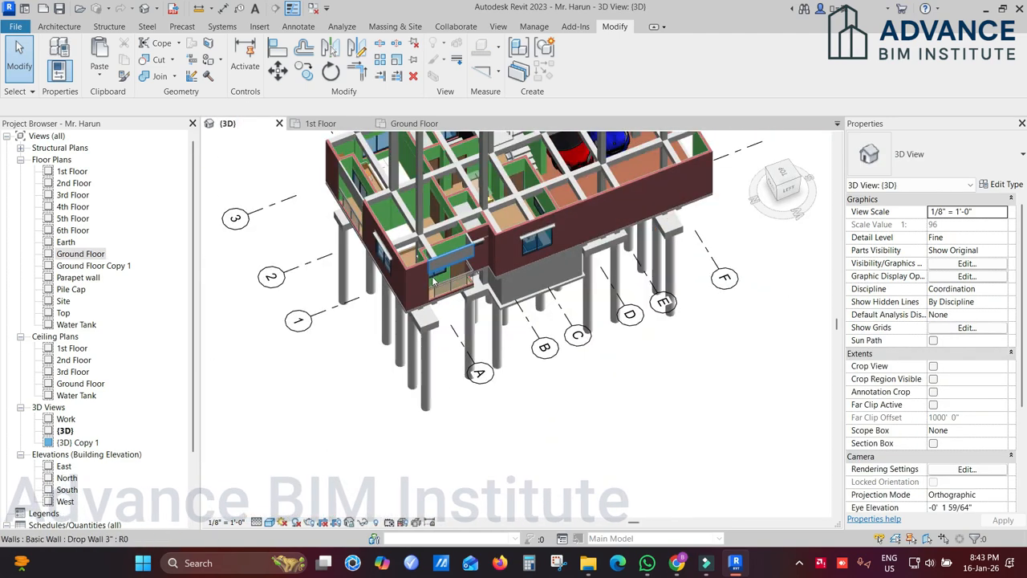
middle_click_drag(433, 280, 320, 264, "shift")
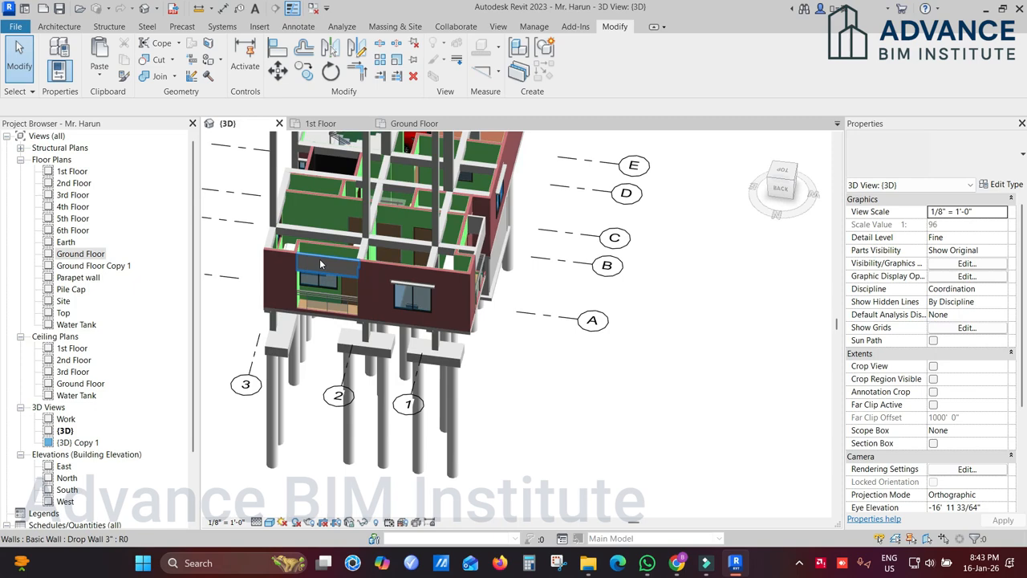
scroll(319, 264, "up", 2)
left_click(320, 264)
scroll(345, 240, "up", 3)
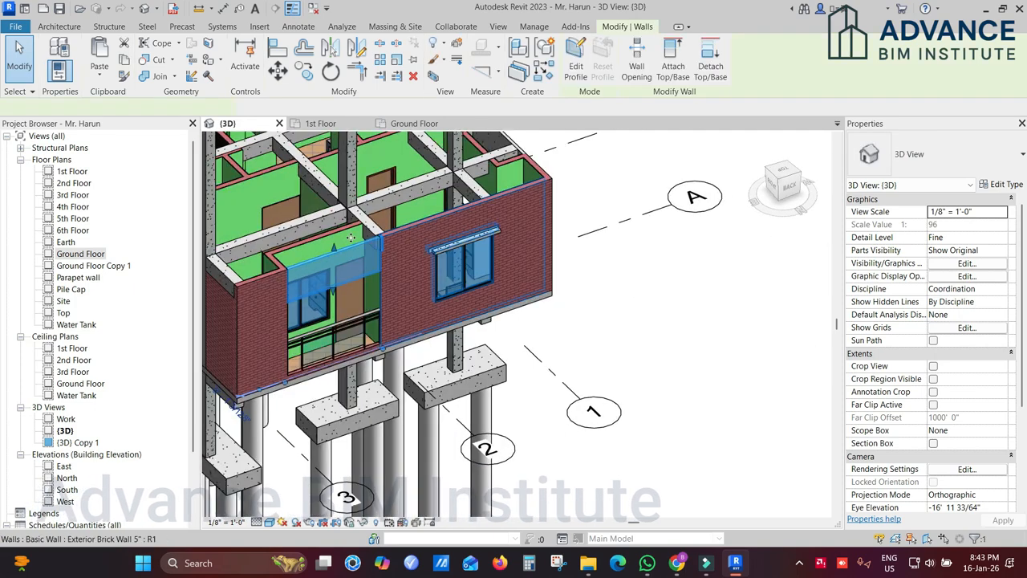
scroll(351, 237, "up", 5)
middle_click_drag(460, 284, 503, 402)
scroll(445, 231, "down", 3)
left_click(702, 370)
scroll(410, 213, "up", 5)
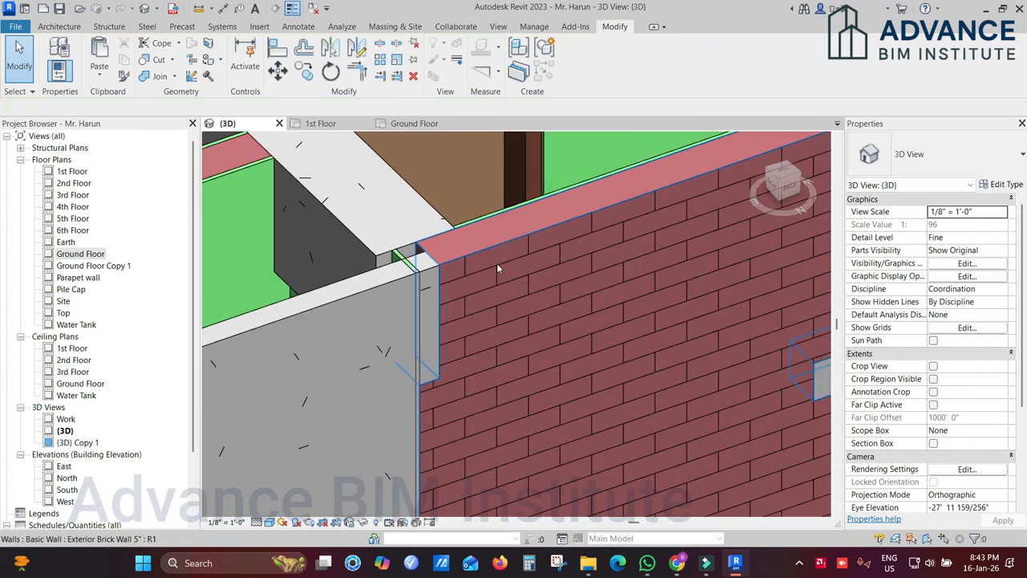
left_click(494, 254)
scroll(482, 258, "down", 1)
scroll(422, 264, "up", 2)
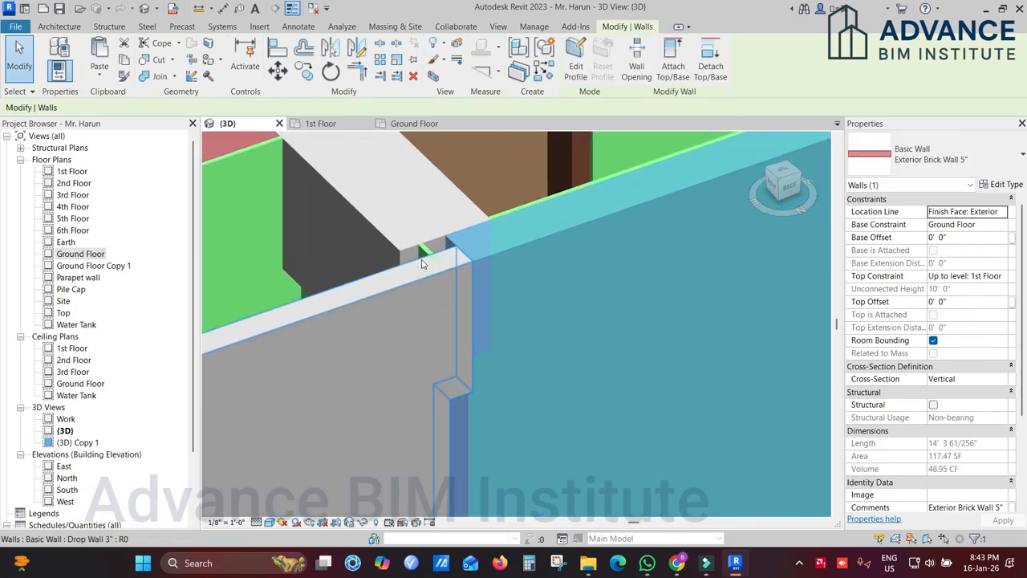
left_click(425, 251)
middle_click_drag(429, 255, 474, 378, "shift")
middle_click_drag(432, 310, 422, 301, "shift")
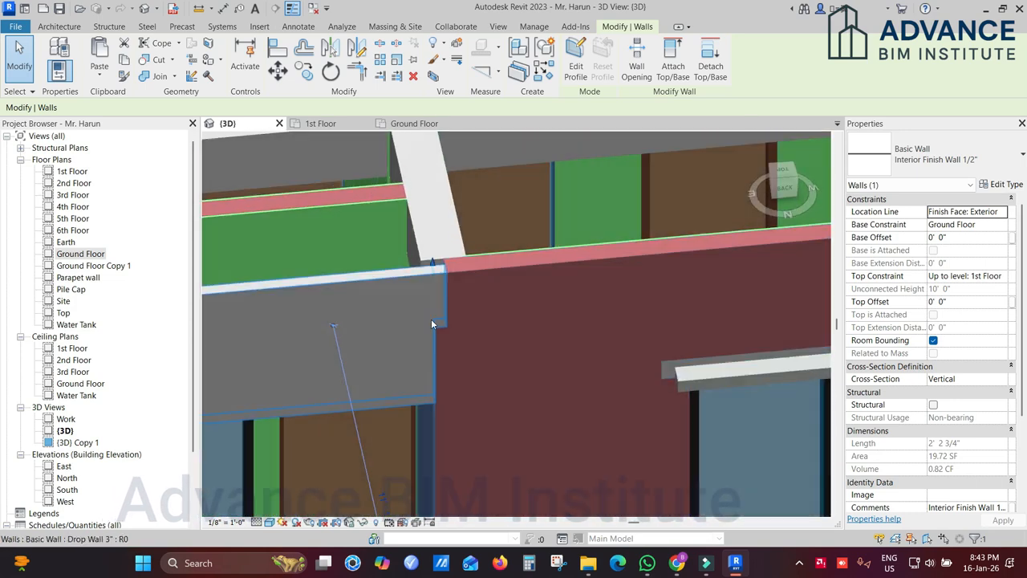
left_click(155, 76)
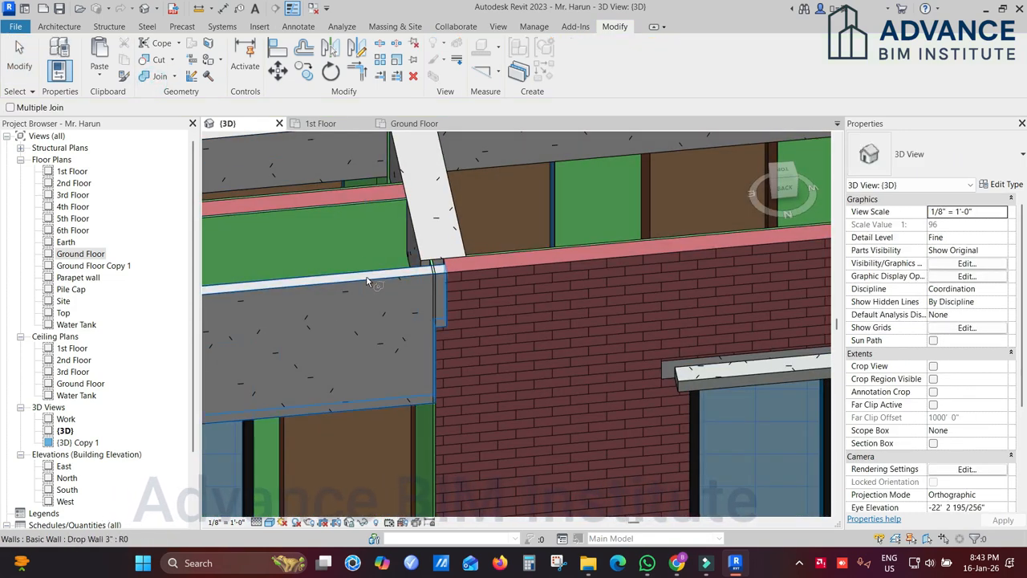
scroll(437, 270, "up", 2)
left_click(434, 263)
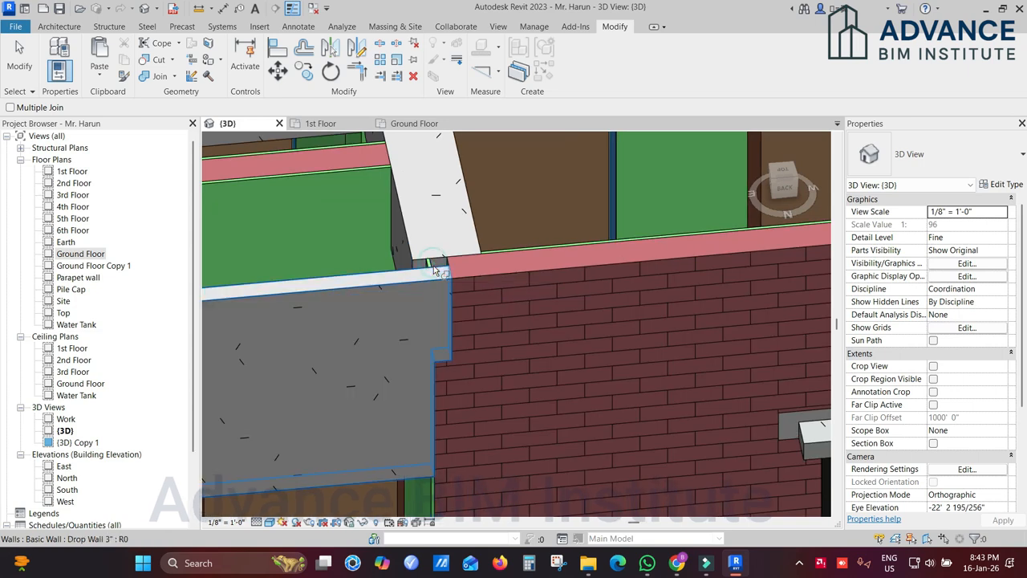
key("Escape")
Close the 1st Floor view and stretch the exterior brick wall's end to the veranda side on the Ground Floor plan
left_click(478, 278)
middle_click_drag(490, 298, 491, 269, "shift")
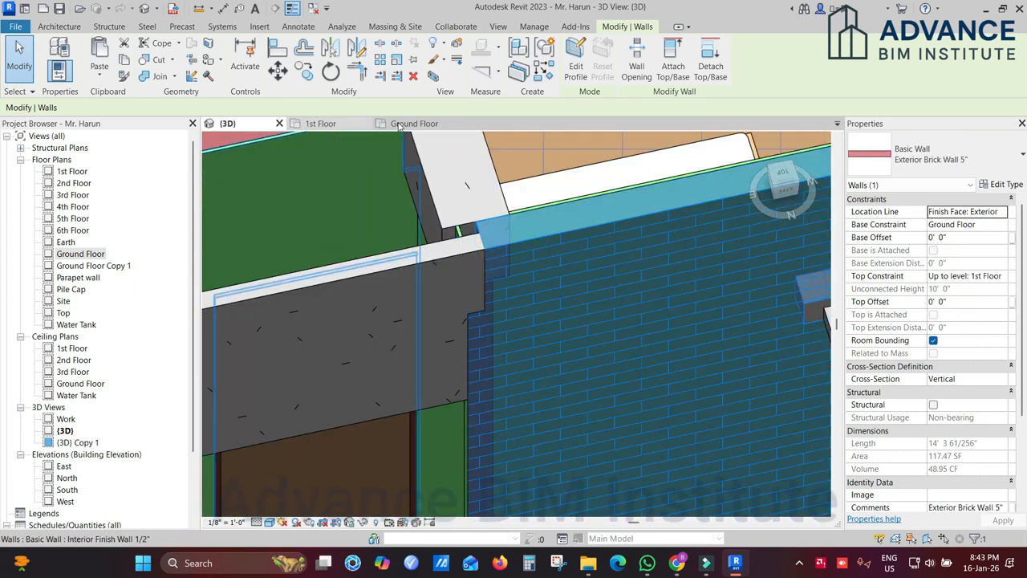
left_click(366, 125)
left_click(340, 127)
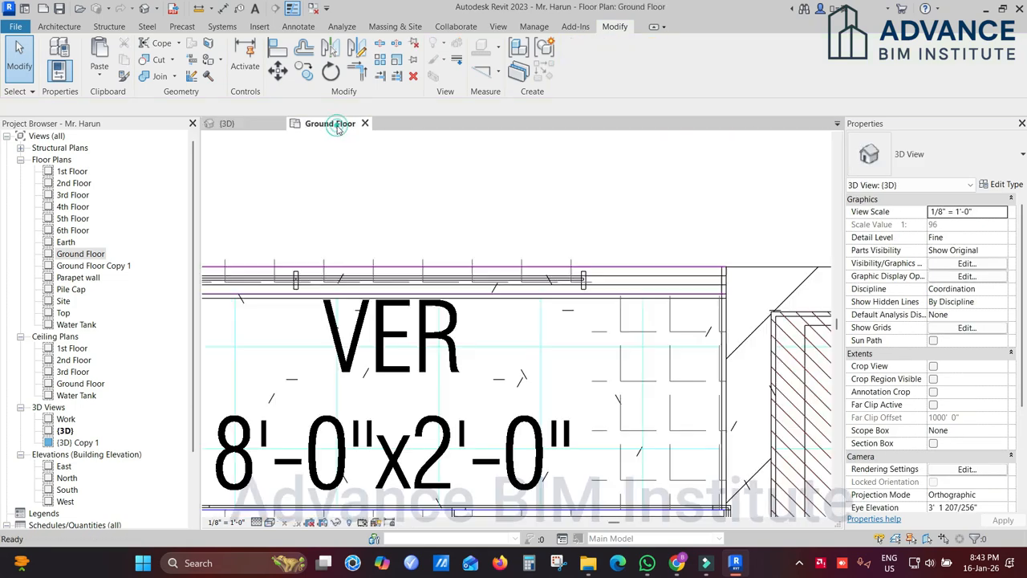
left_click(257, 126)
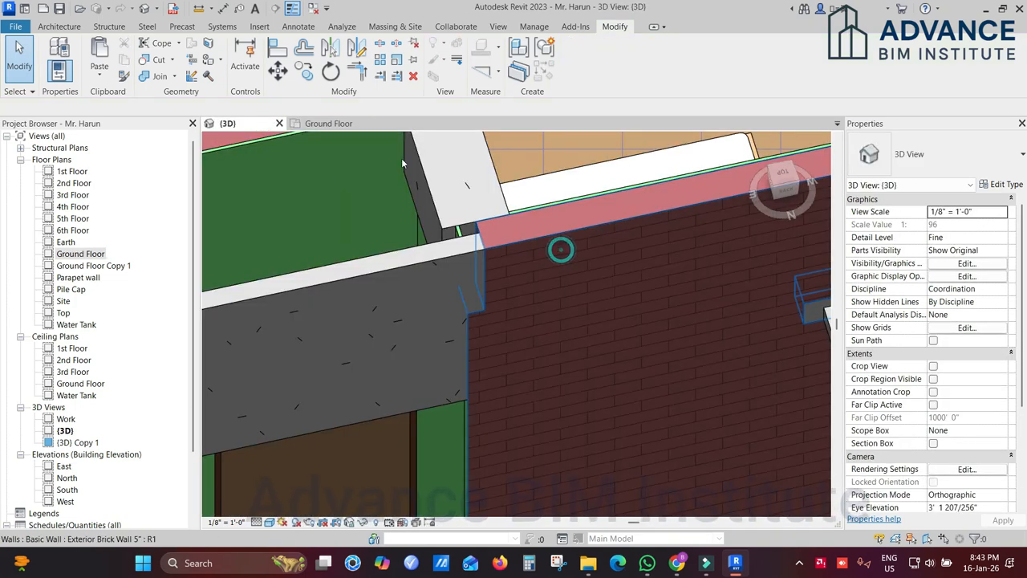
left_click(561, 250)
left_click(354, 127)
scroll(578, 281, "down", 3)
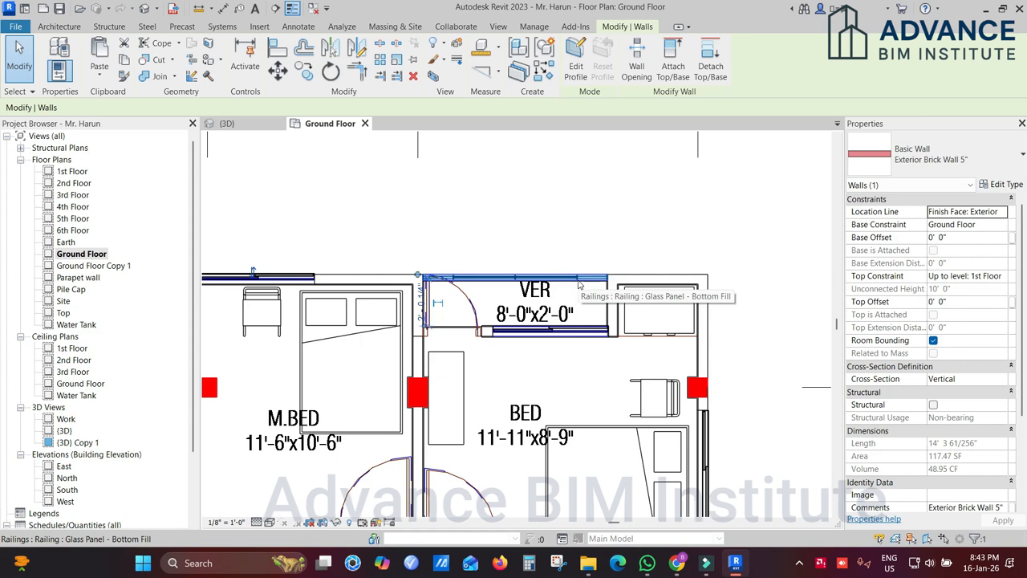
scroll(418, 277, "up", 5)
left_click_drag(409, 284, 441, 283)
scroll(440, 284, "up", 1)
key("Escape")
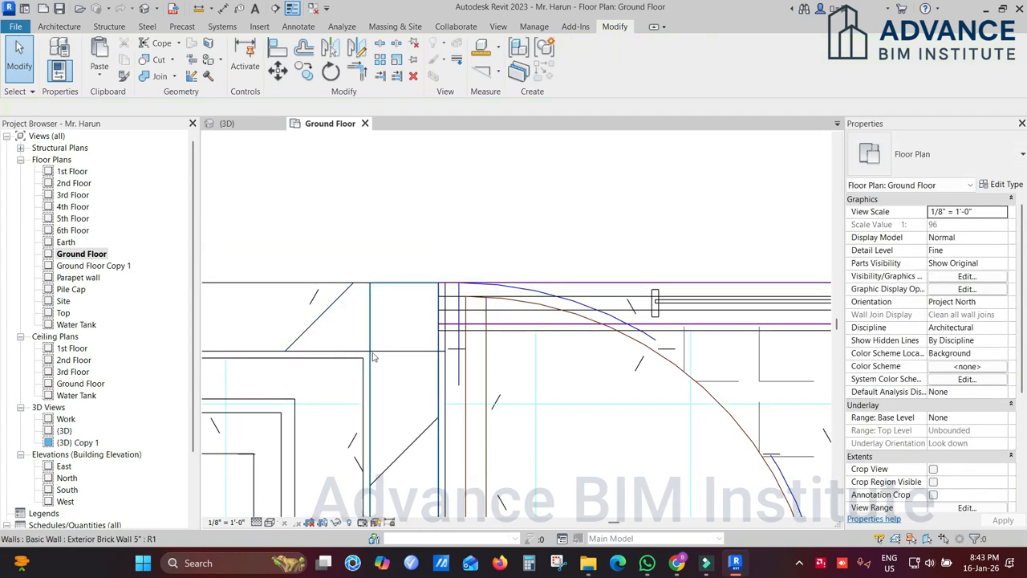
Disallow the wall join at the new drop wall's end beside the exterior brick wall in the 3D view
left_click(227, 123)
left_click(485, 275)
middle_click_drag(485, 274, 473, 201, "shift")
scroll(547, 256, "down", 3)
left_click(507, 349)
scroll(543, 239, "up", 1)
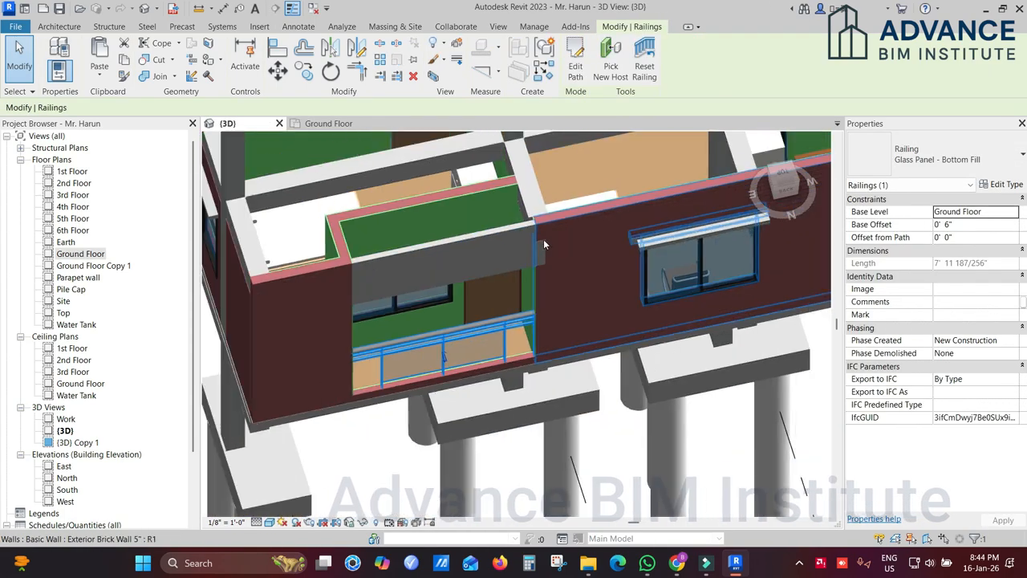
left_click(510, 237)
scroll(524, 245, "up", 2)
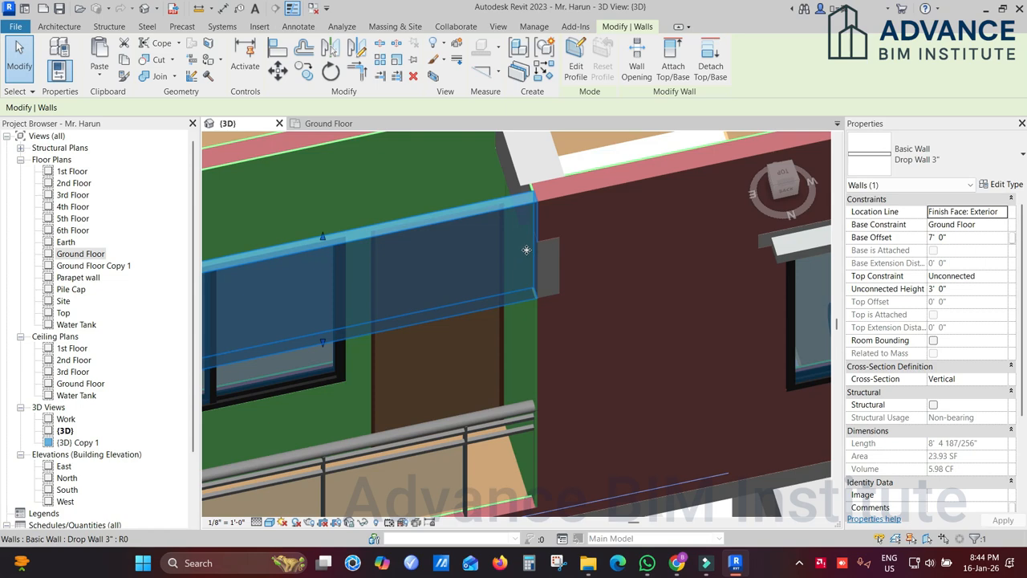
scroll(528, 262, "down", 3)
middle_click_drag(550, 272, 530, 310, "shift")
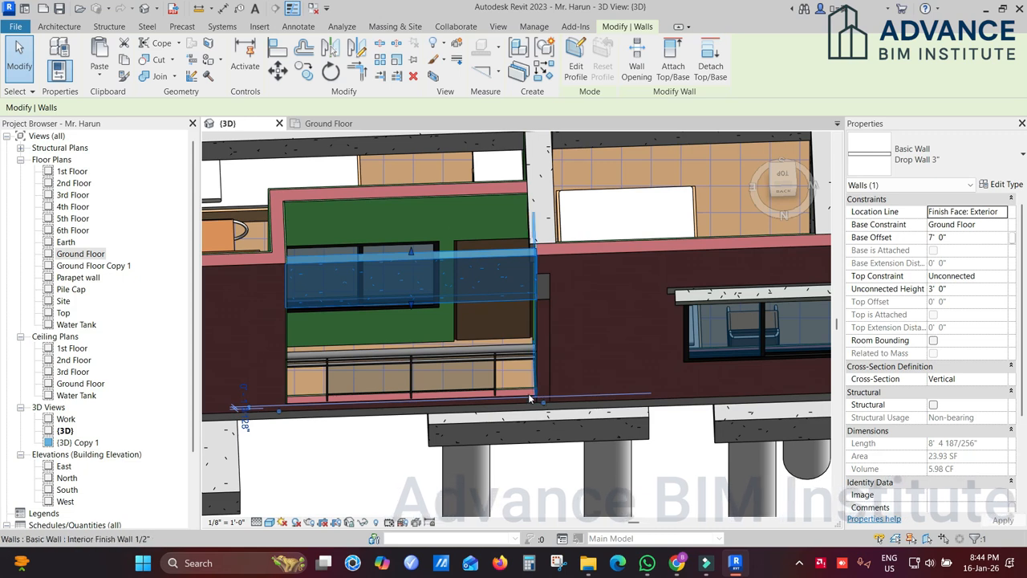
right_click(544, 408)
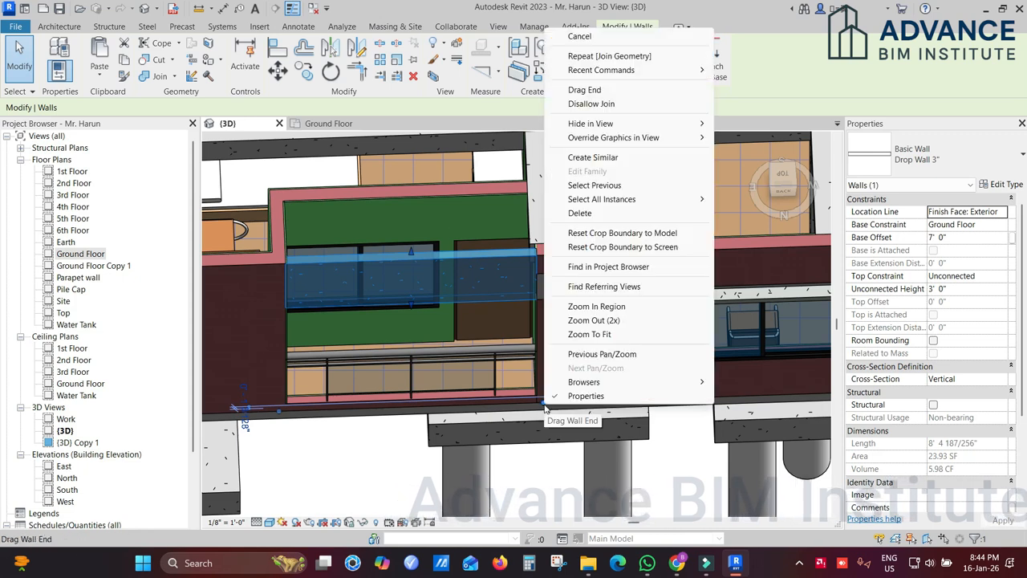
left_click(591, 105)
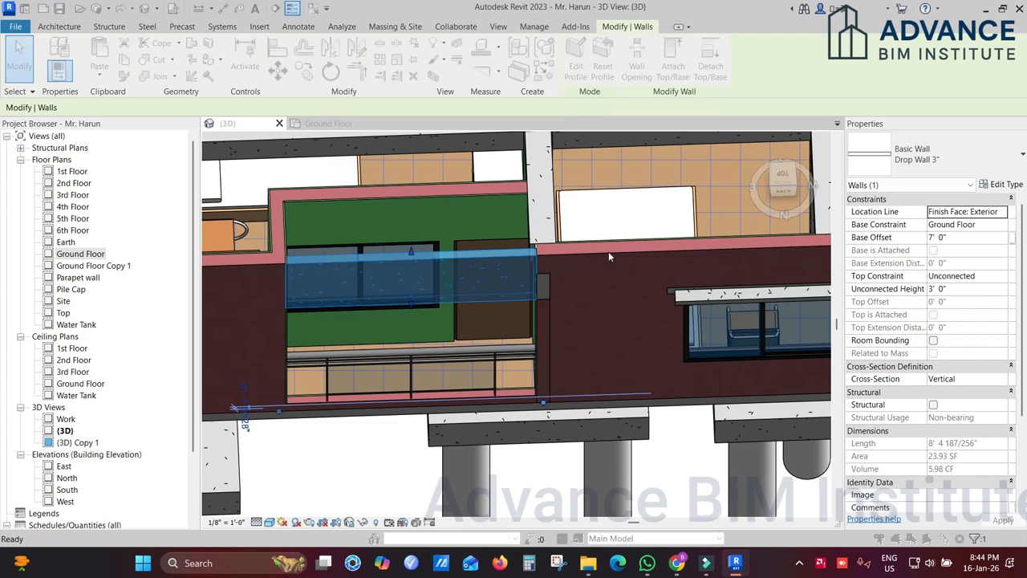
left_click(562, 322)
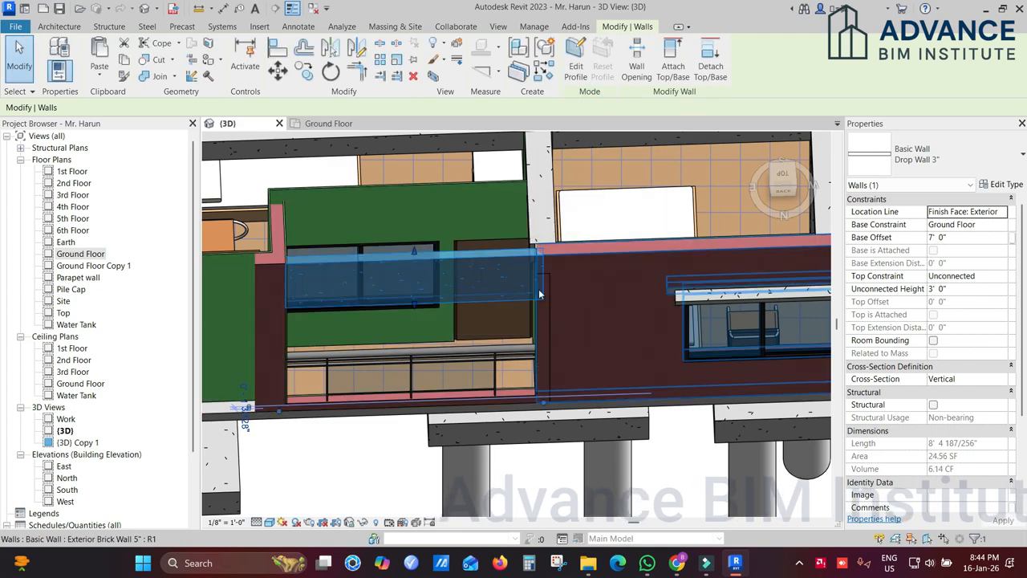
left_click(519, 473)
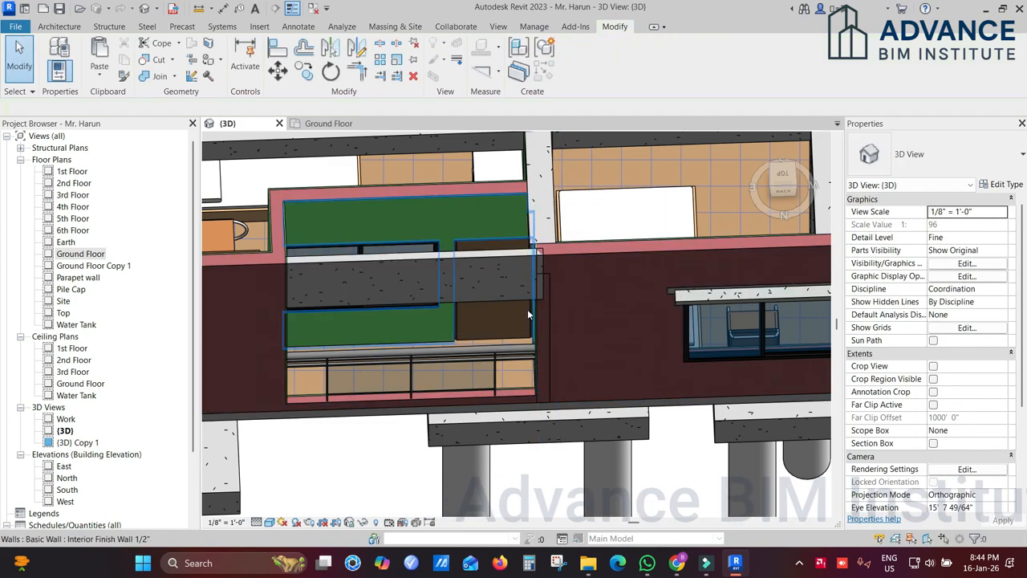
Shorten the new drop wall to about 8' 2" by pulling its end back to the exterior brick wall's edge
scroll(528, 309, "up", 2)
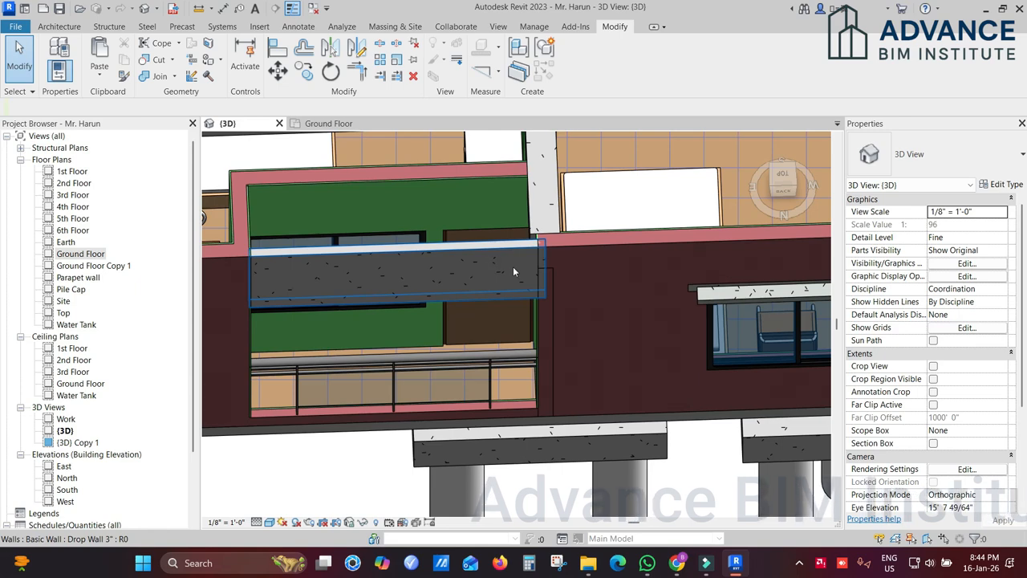
left_click(513, 267)
scroll(547, 301, "up", 3)
middle_click_drag(547, 301, 560, 309, "shift")
left_click_drag(541, 364, 532, 358)
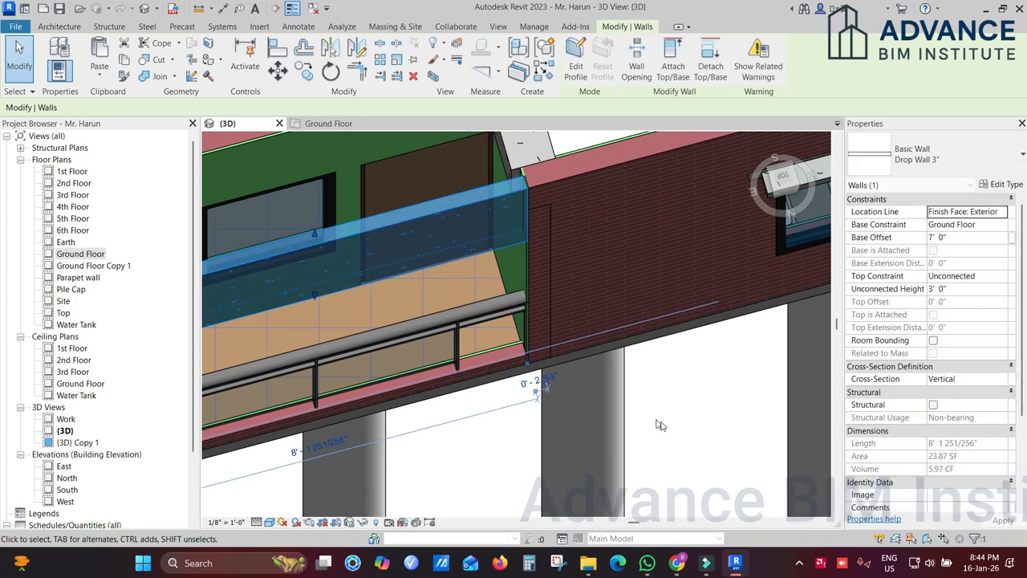
Shorten the veranda's low 3" exterior brick wall to about 8' 2" by pulling its end back in the Ground Floor plan
left_click(672, 420)
scroll(532, 225, "up", 2)
left_click(538, 232)
middle_click_drag(538, 233, 614, 284, "shift")
left_click(341, 126)
scroll(537, 251, "down", 3)
scroll(537, 251, "up", 2)
scroll(465, 196, "up", 2)
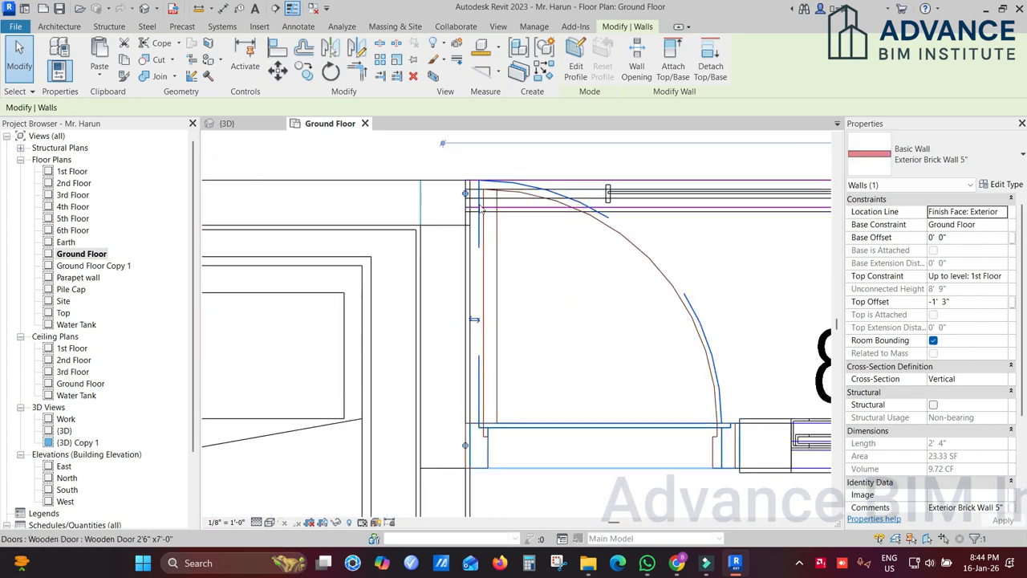
mouse_move(466, 196)
left_mouse_down()
mouse_move(464, 229)
mouse_move(471, 206)
left_mouse_up()
left_click(459, 210)
scroll(459, 211, "up", 1)
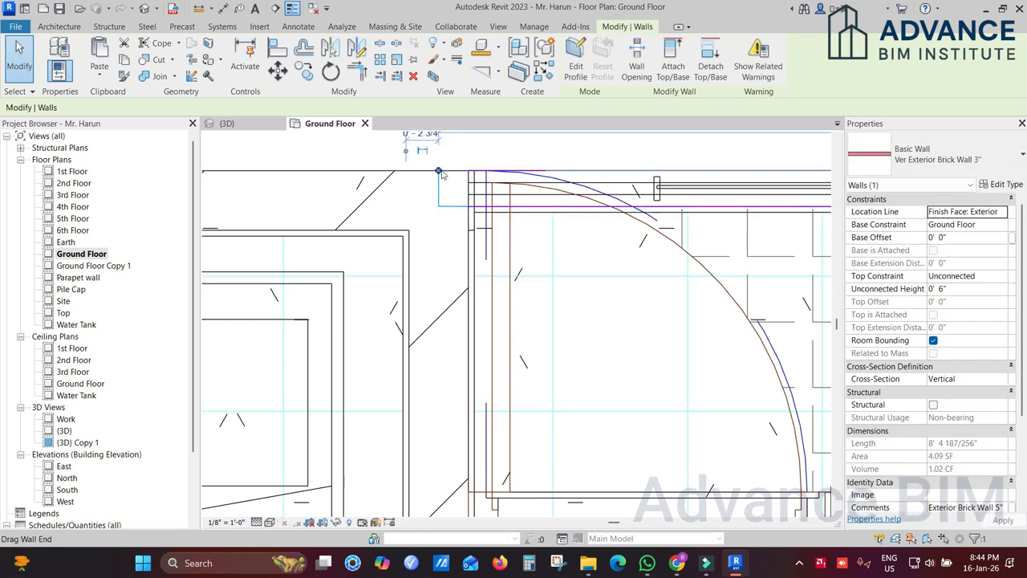
Examine in 3D how the drop wall, exterior brick wall and interior finish wall meet at the veranda corner
left_click(233, 124)
scroll(551, 287, "down", 1)
middle_click_drag(553, 291, 522, 281, "shift")
middle_click_drag(584, 327, 575, 297, "shift")
scroll(574, 293, "up", 6)
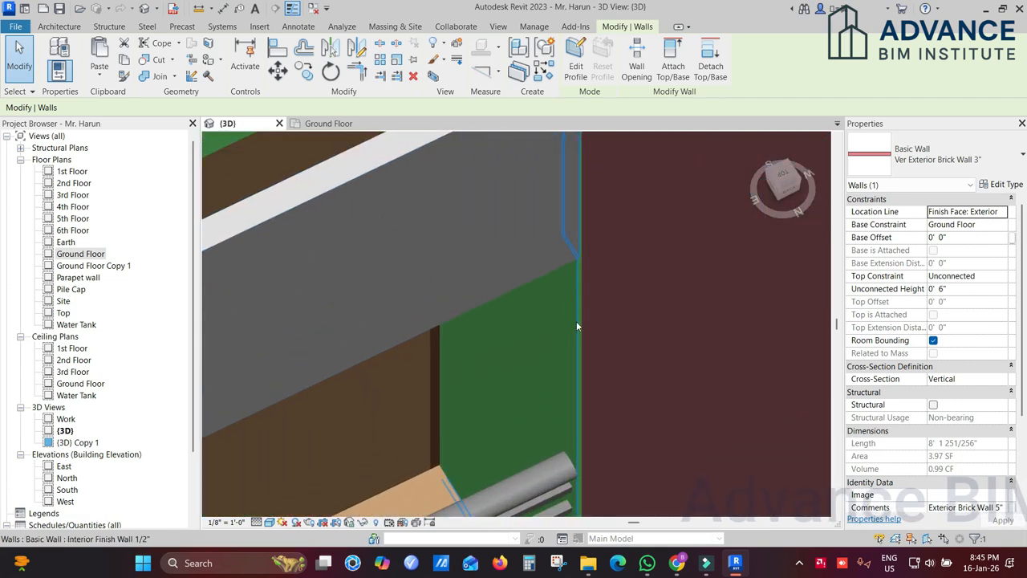
middle_click_drag(564, 138, 552, 215)
scroll(549, 215, "up", 3)
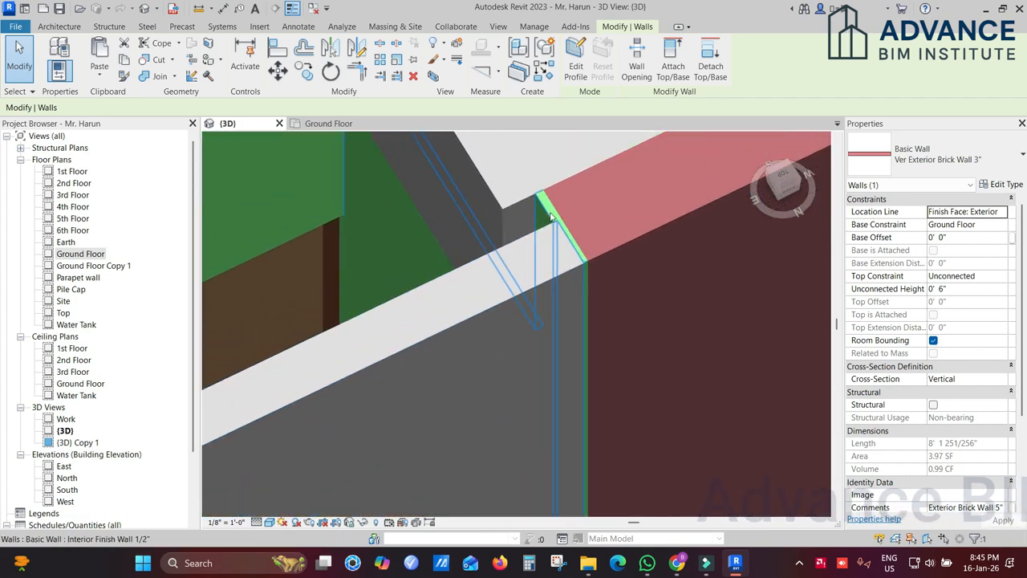
scroll(551, 216, "down", 2)
left_click(595, 216)
scroll(595, 216, "down", 3)
scroll(576, 257, "up", 3)
middle_click_drag(599, 262, 361, 138)
Trim the veranda's low interior finish wall and the adjoining interior finish wall to a corner in the Ground Floor plan, unjoining the conflicting elements
left_click(576, 257)
scroll(577, 255, "down", 2)
left_click(328, 124)
scroll(471, 169, "up", 3)
left_click(571, 252)
scroll(482, 241, "up", 1)
key("t")
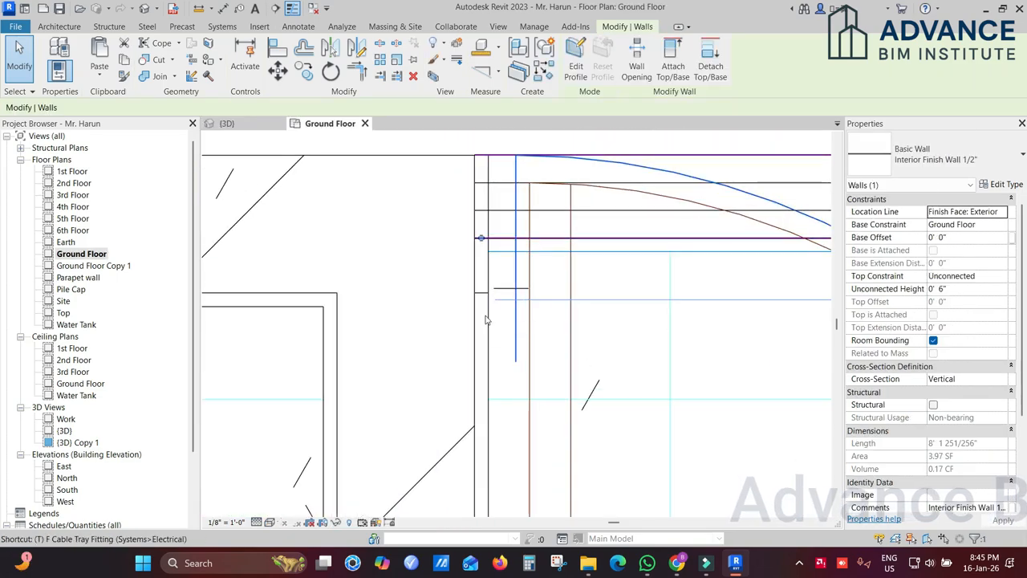
key("r")
left_click(552, 252)
left_click(488, 311)
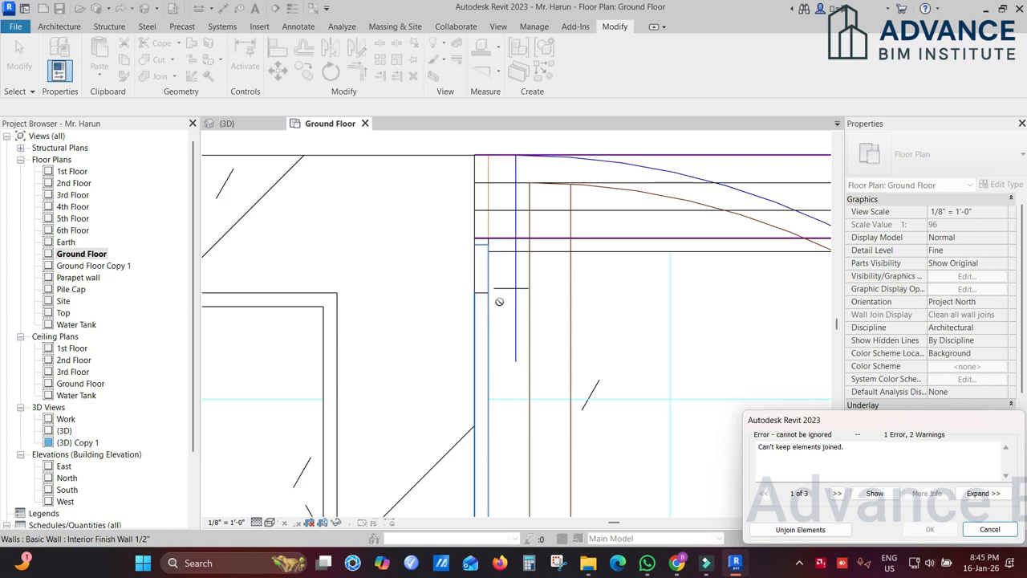
left_click(800, 530)
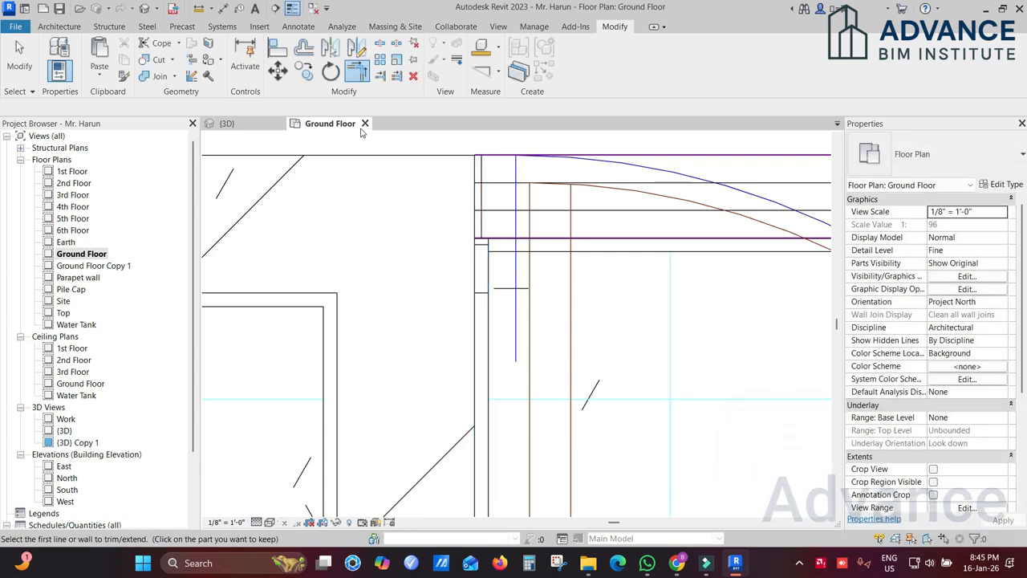
Examine the veranda corner in 3D where the interior finish wall meets the drop wall and the exterior brick wall
left_click(255, 124)
scroll(435, 220, "down", 3)
scroll(518, 334, "up", 2)
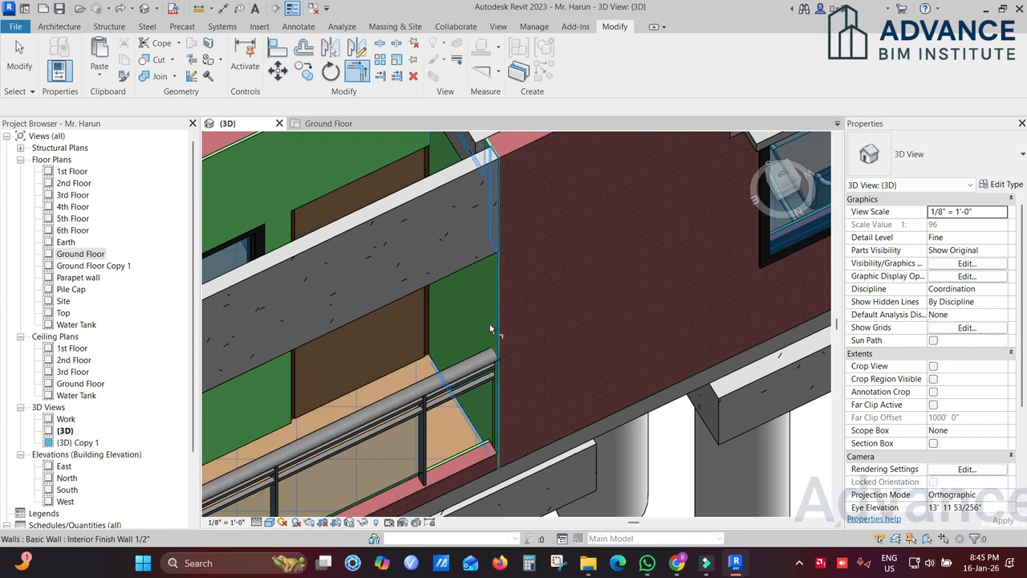
left_click(485, 315)
mouse_move(485, 315)
middle_mouse_down("shift")
mouse_move(547, 370)
mouse_move(543, 283)
mouse_move(480, 243)
mouse_move(469, 284)
mouse_move(507, 228)
mouse_move(496, 211)
mouse_move(440, 191)
middle_mouse_up("shift")
scroll(480, 244, "up", 2)
Lengthen the drop wall to about 8' 2 1/4" by stretching its end over the interior finish wall's edge in the 3D view
left_click(479, 274)
left_click(446, 231)
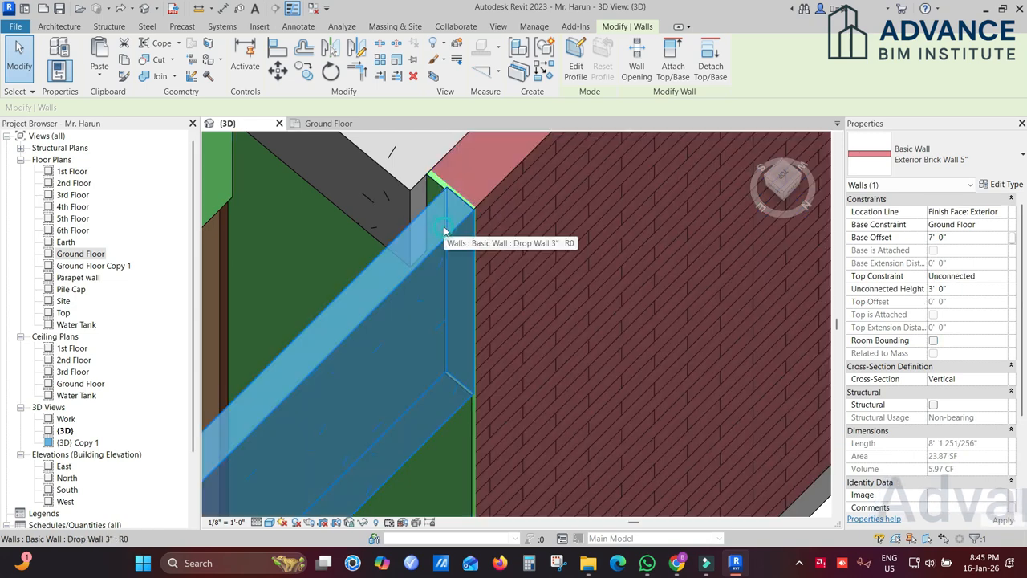
left_click(325, 125)
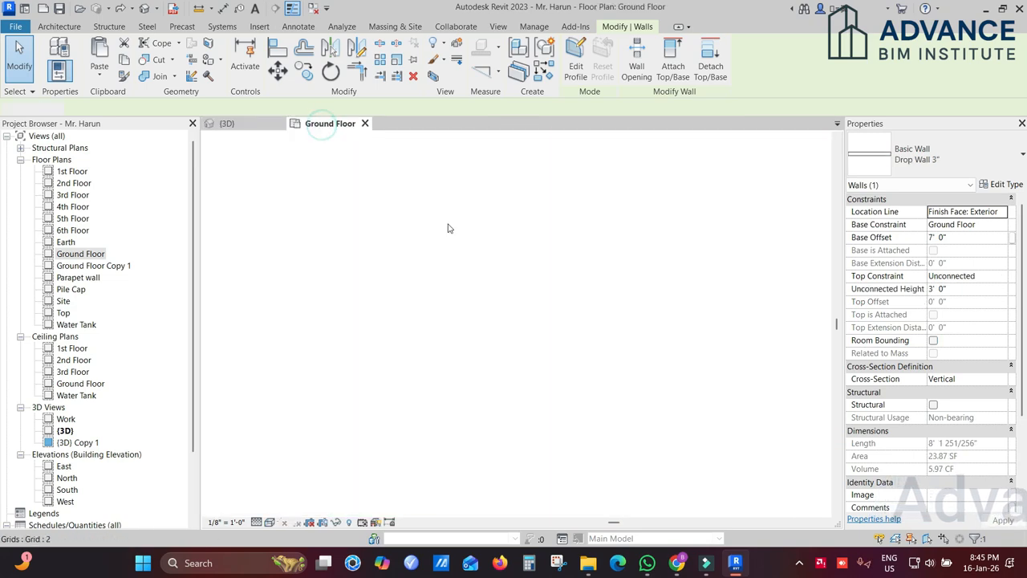
left_click(245, 125)
middle_click_drag(518, 273, 496, 229, "shift")
scroll(495, 230, "down", 5)
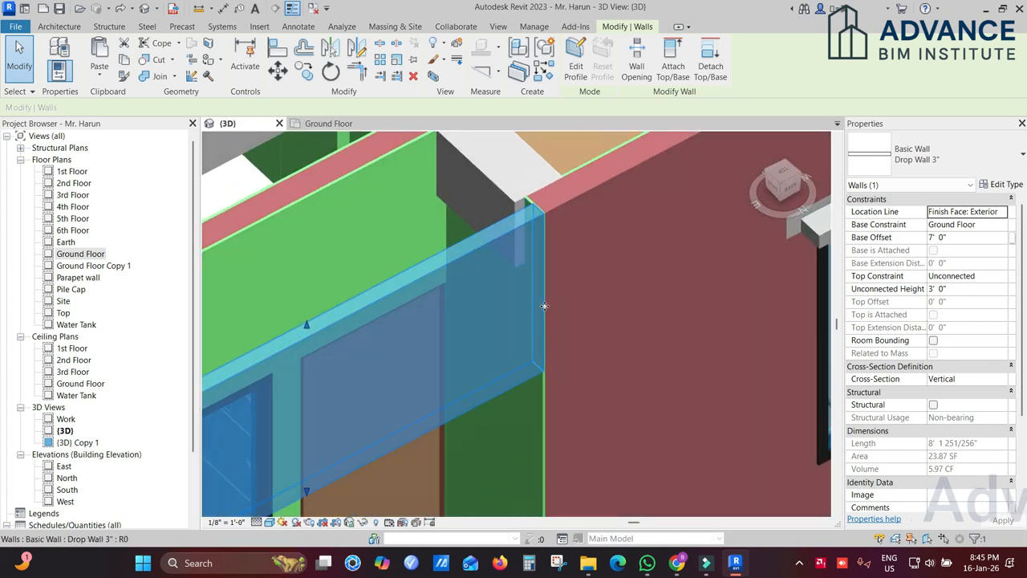
scroll(543, 470, "up", 6)
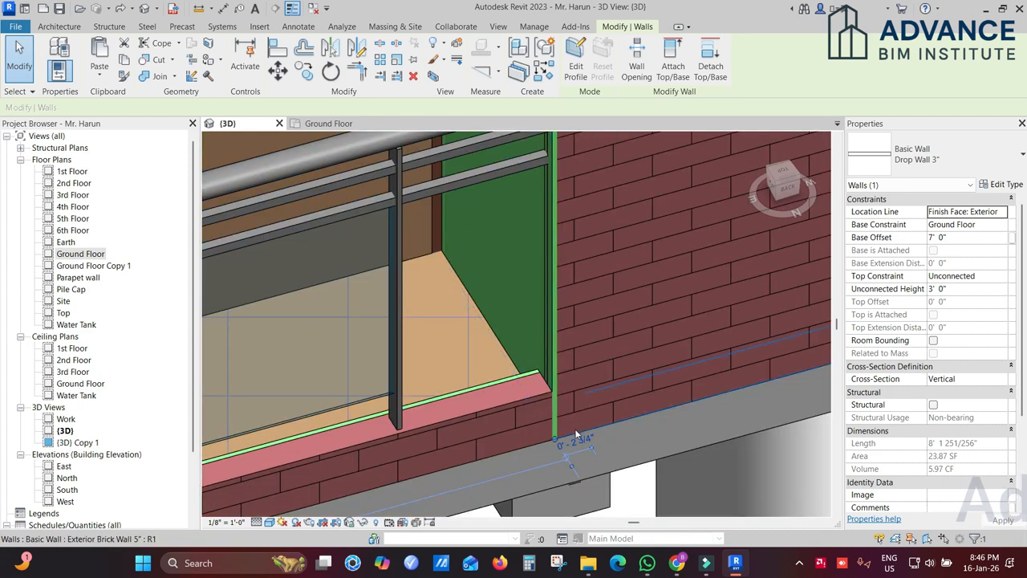
scroll(576, 434, "up", 3)
key("l")
key("i")
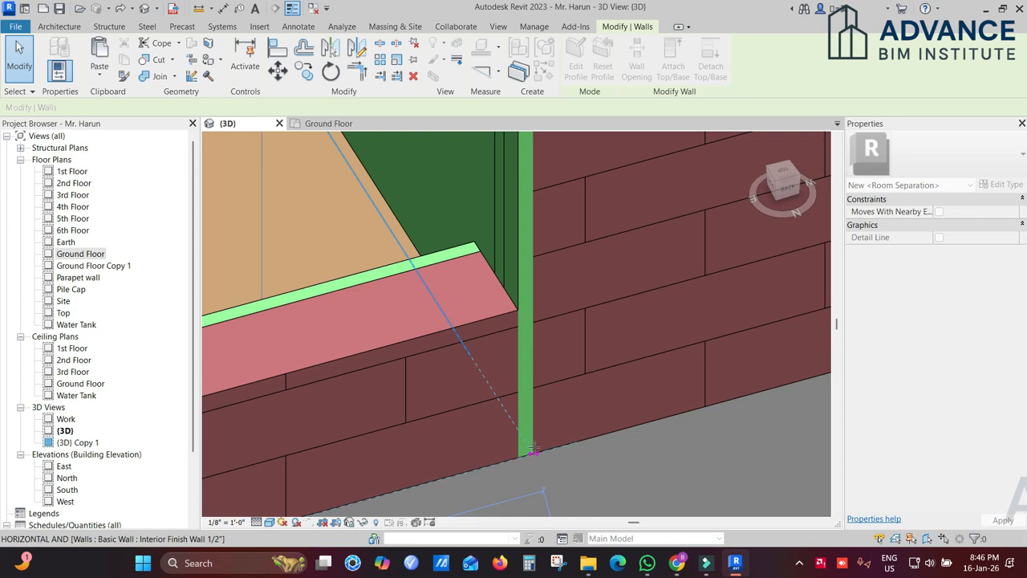
left_click(551, 403)
Examine both ends of the drop wall against the exterior brick walls and interior finish wall in 3D
middle_click_drag(551, 404, 567, 566, "shift")
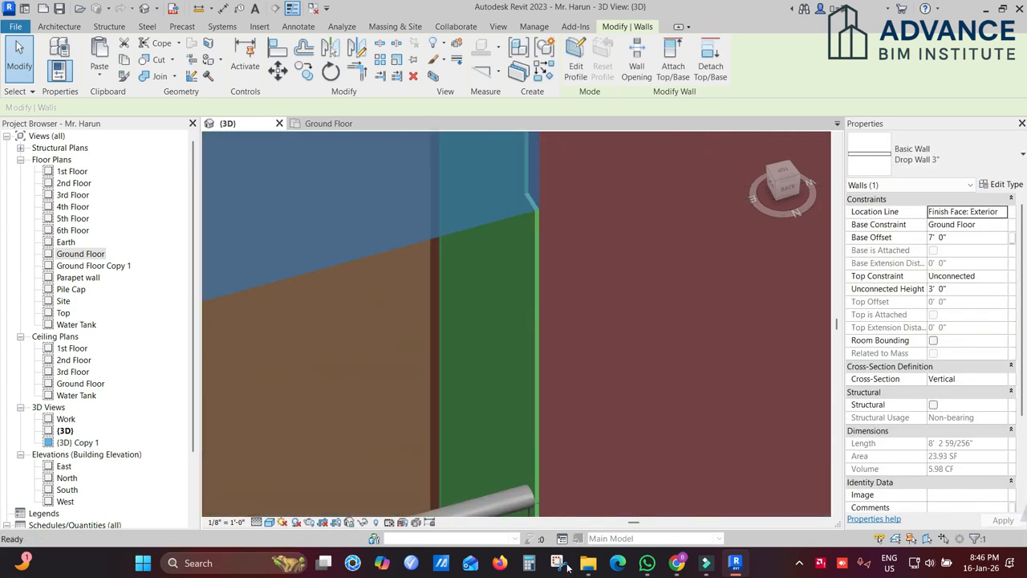
scroll(582, 232, "down", 5)
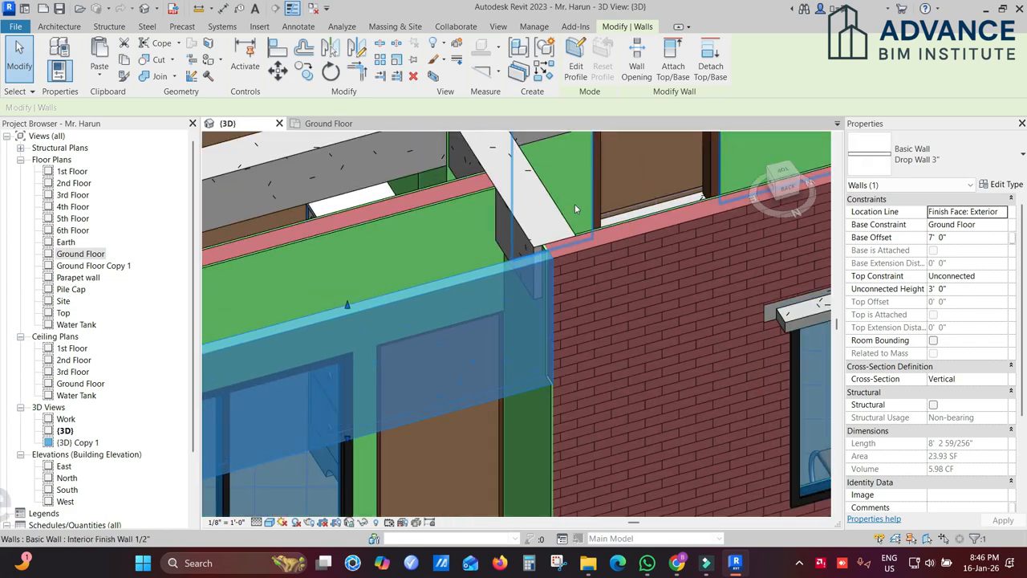
left_click(574, 208)
scroll(553, 240, "up", 4)
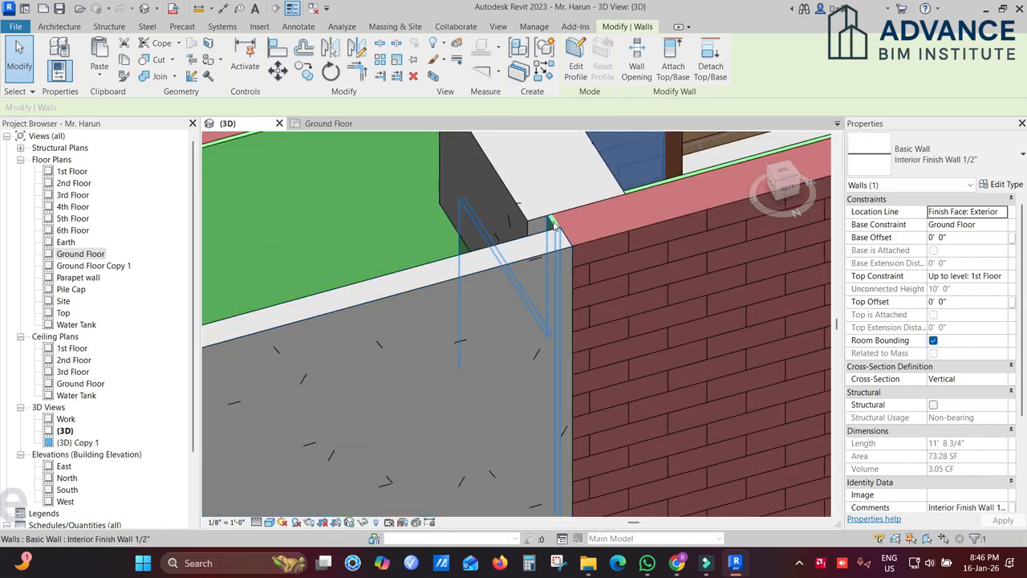
scroll(566, 248, "down", 5)
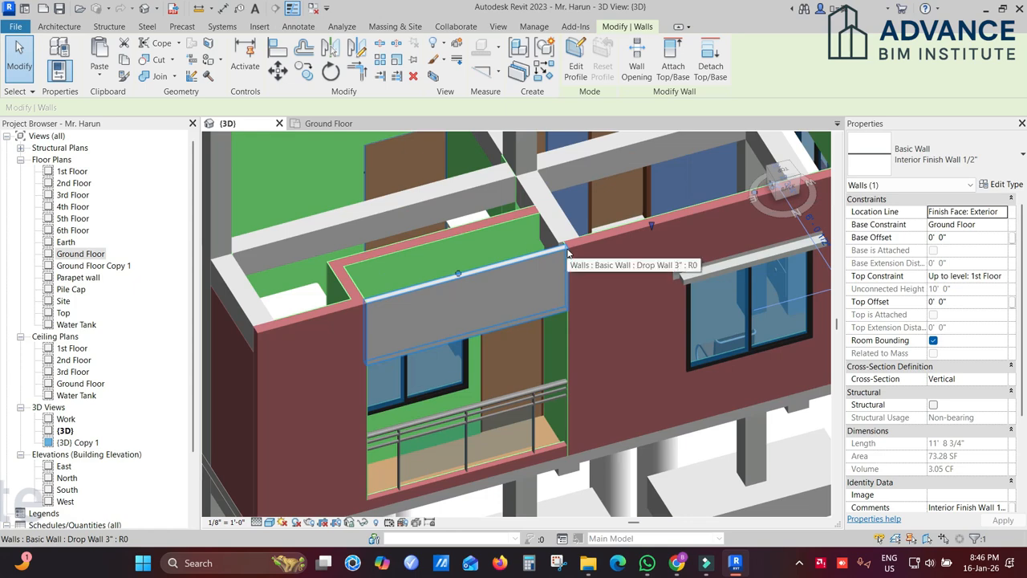
scroll(381, 296, "up", 1)
scroll(385, 289, "up", 5)
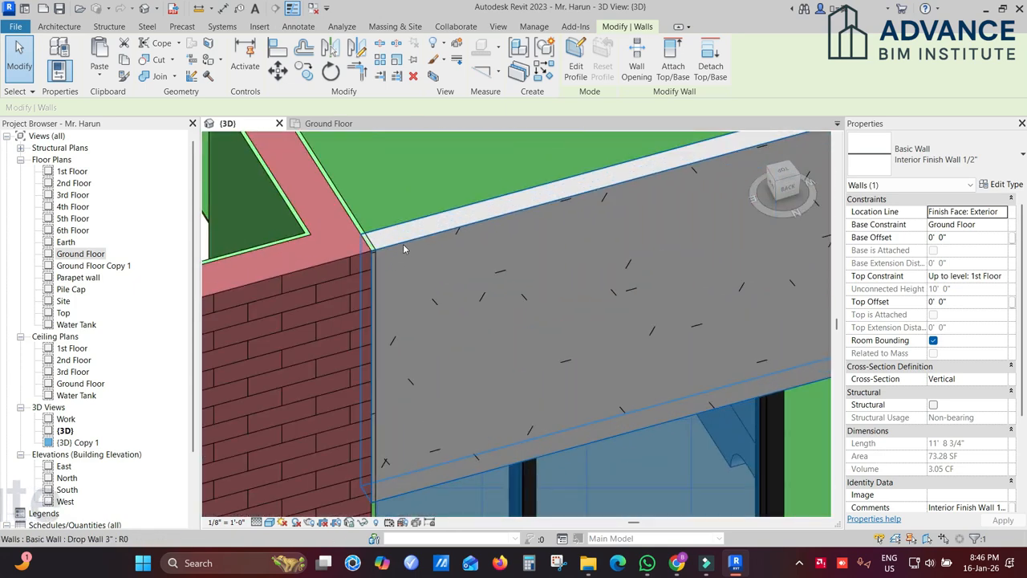
left_click(405, 256)
middle_click_drag(411, 269, 353, 209, "shift")
left_click(155, 77)
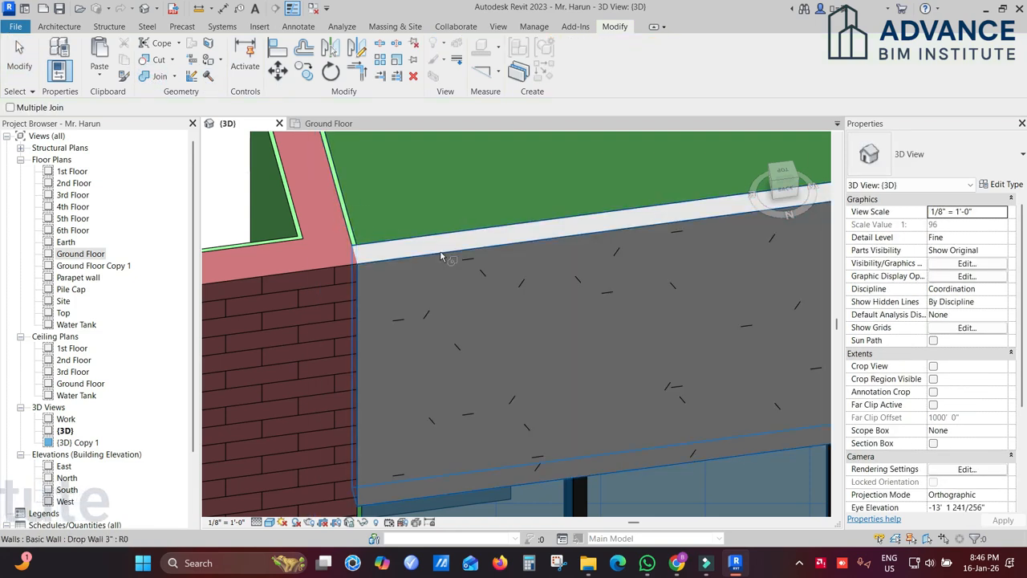
key("Escape")
scroll(439, 251, "down", 4)
scroll(586, 295, "up", 2)
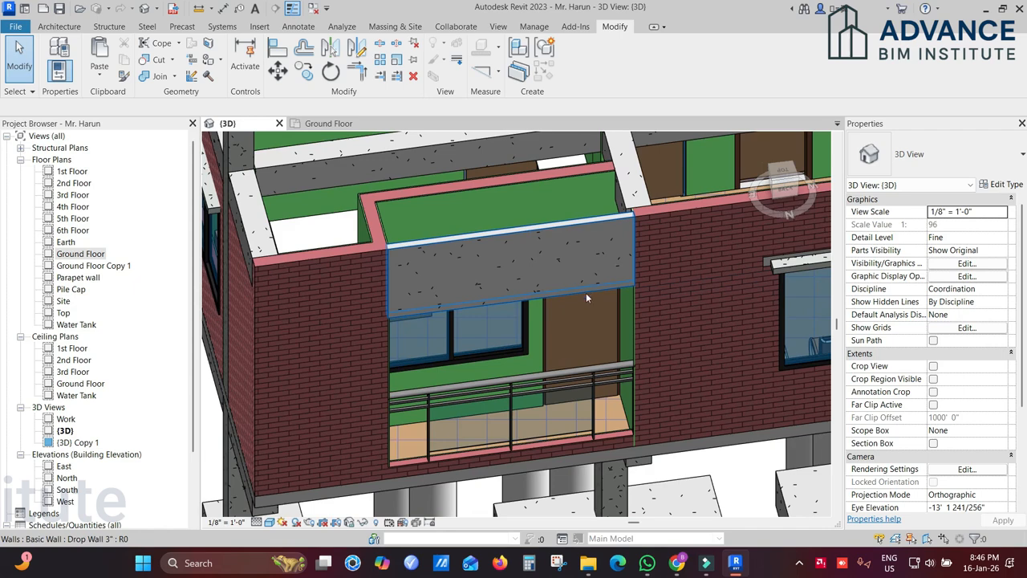
scroll(642, 446, "up", 5)
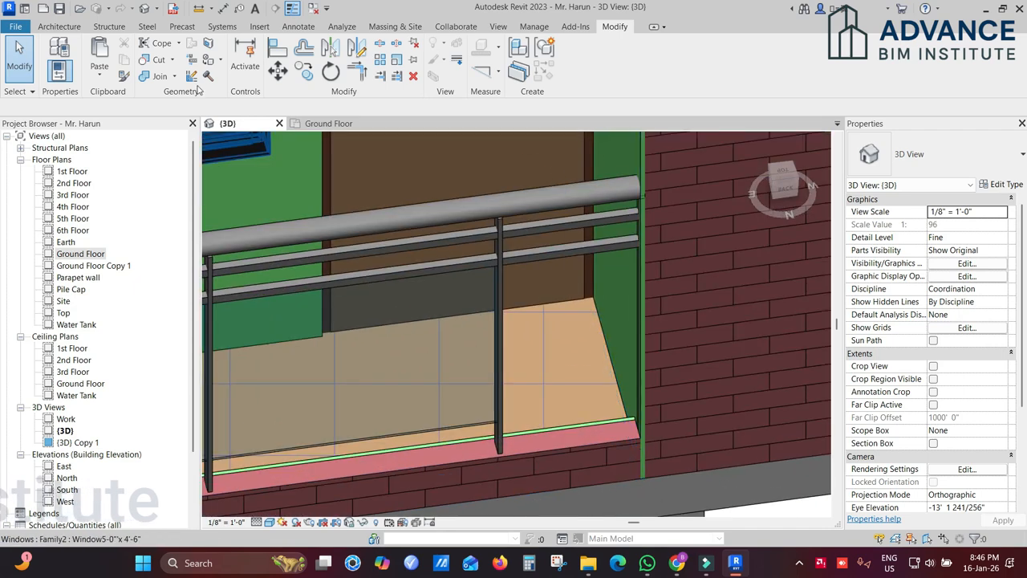
left_click(159, 77)
left_click(562, 448)
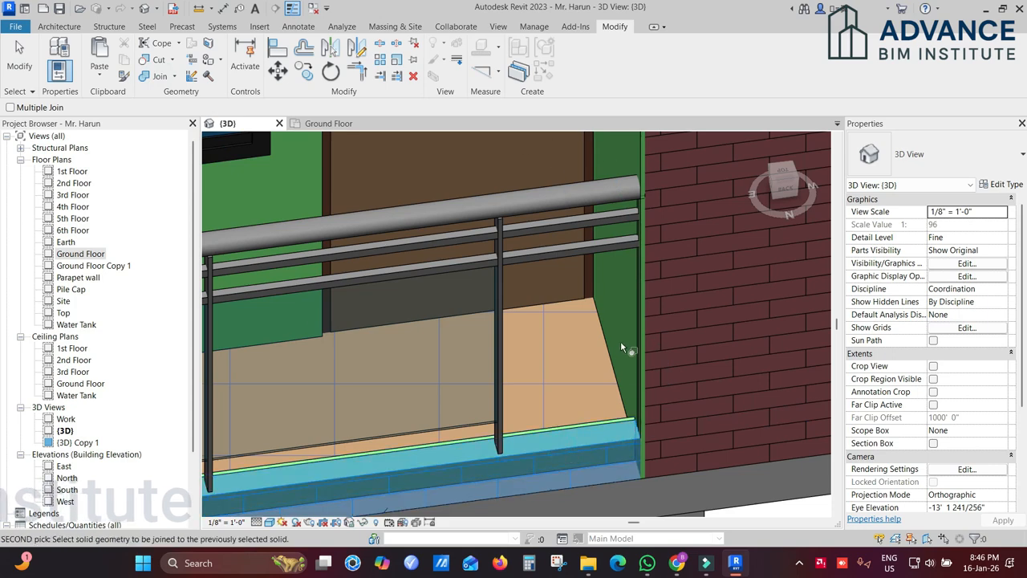
middle_click_drag(620, 341, 600, 276, "shift")
scroll(594, 281, "up", 3)
key("Escape")
key("Escape")
Try to join the wall geometry where the veranda's low brick wall meets the neighbouring exterior brick wall
left_click(583, 338)
scroll(594, 341, "up", 1)
left_click(146, 77)
left_click(649, 279)
scroll(571, 305, "down", 3)
left_click(543, 237)
key("Escape")
key("Escape")
Stretch the end of the veranda's low 3" brick wall past the interior finish wall to meet the exterior brick wall
left_click(547, 333)
middle_click_drag(590, 390, 561, 407, "shift")
scroll(561, 407, "up", 2)
left_click_drag(546, 406, 556, 406)
left_click(767, 468)
scroll(664, 404, "down", 3)
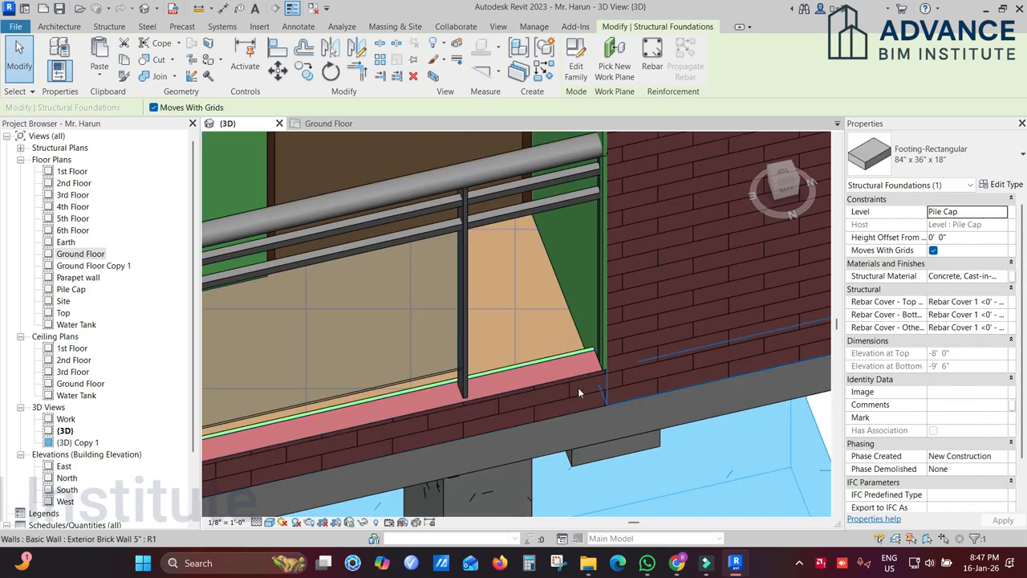
Examine the end of the veranda's low brick wall and the finish wall's edge beneath the railing in 3D
scroll(634, 392, "down", 1)
scroll(572, 394, "up", 2)
middle_click_drag(498, 405, 786, 335)
middle_click_drag(532, 367, 827, 301)
middle_click_drag(574, 373, 629, 346)
scroll(432, 394, "down", 2)
middle_click_drag(666, 398, 379, 472)
scroll(671, 366, "down", 2)
scroll(717, 334, "up", 2)
middle_click_drag(718, 334, 563, 391)
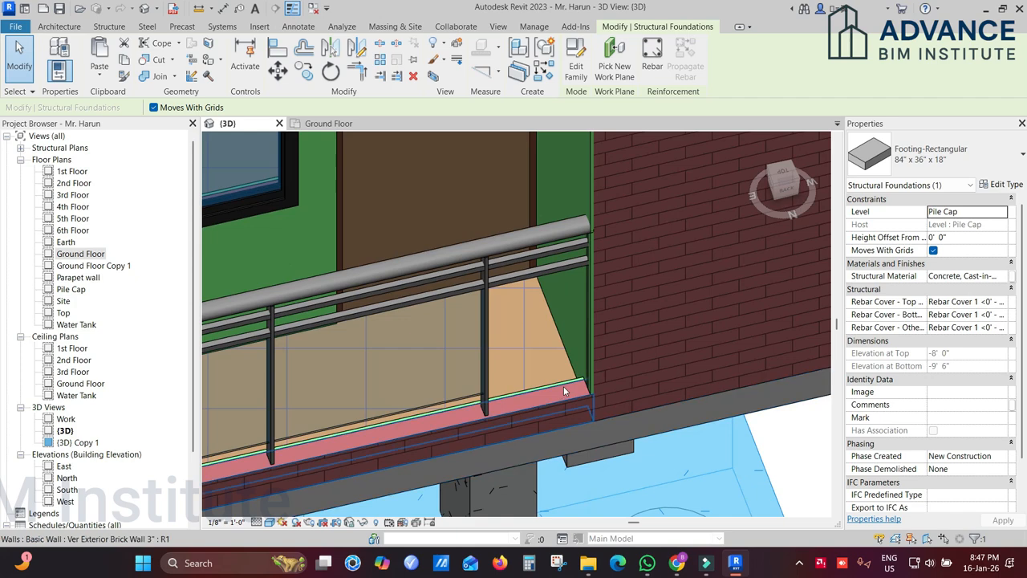
scroll(563, 391, "up", 4)
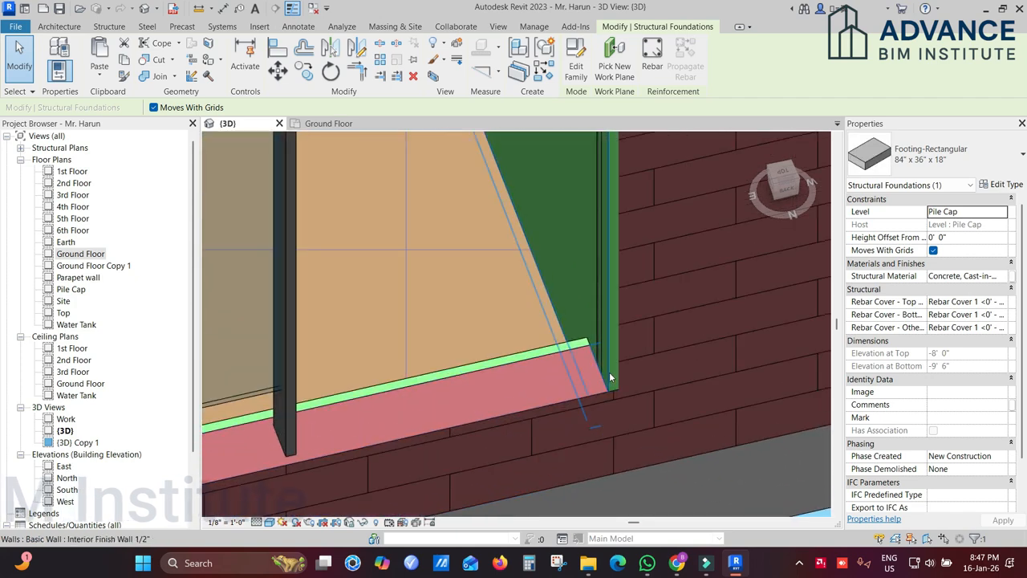
Examine how the veranda's floor edge, side wall and drop wall meet the exterior brick wall in the 3D view
scroll(610, 385, "up", 2)
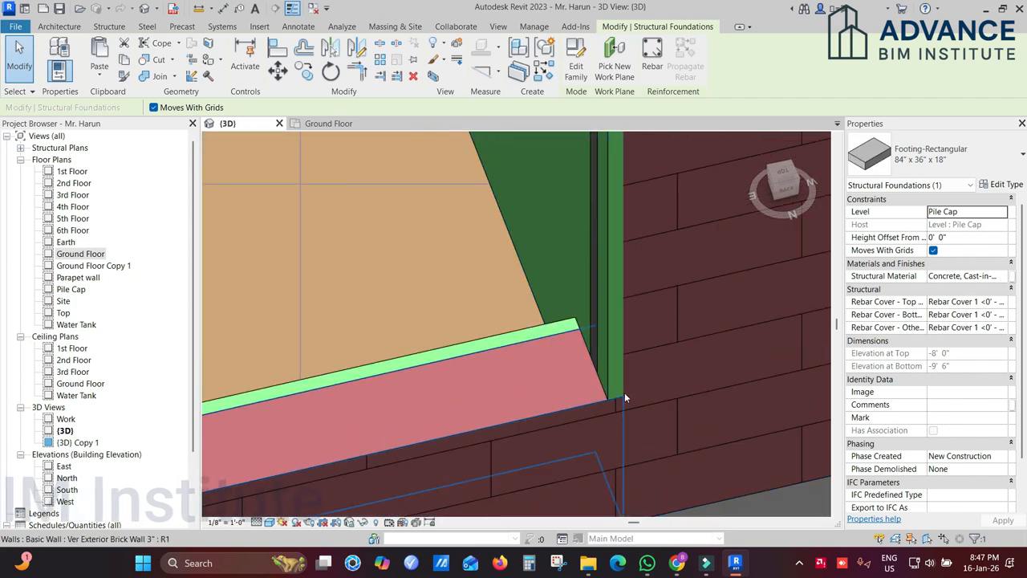
scroll(622, 405, "down", 2)
scroll(625, 411, "down", 4)
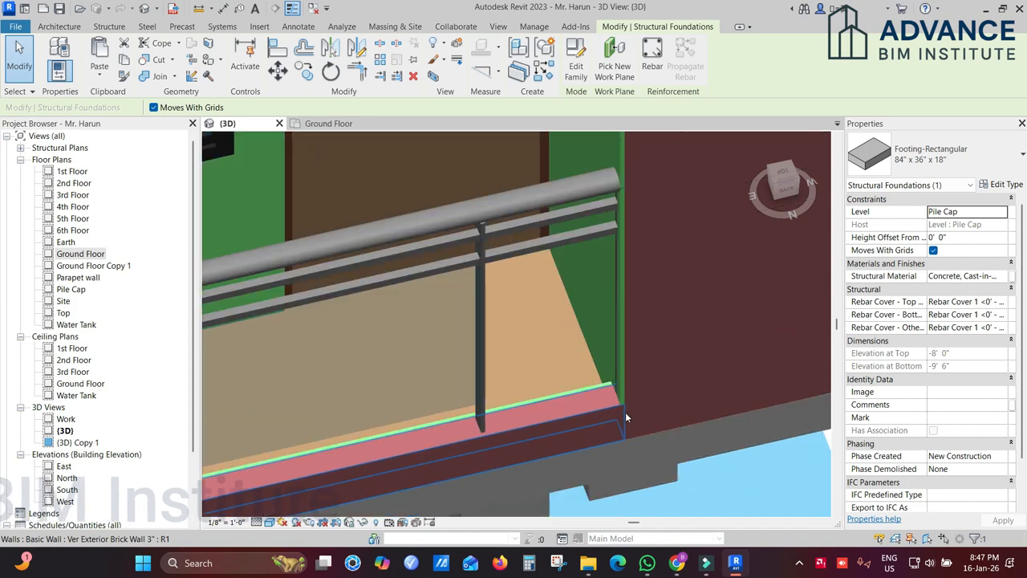
middle_click_drag(633, 386, 635, 475)
middle_click_drag(627, 277, 658, 370)
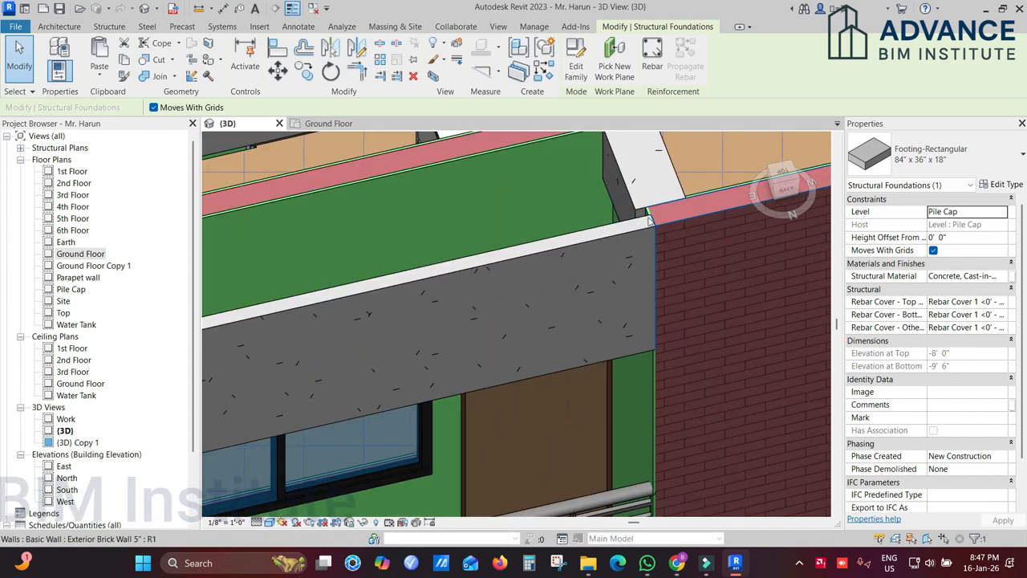
scroll(674, 260, "down", 3)
scroll(553, 331, "down", 4)
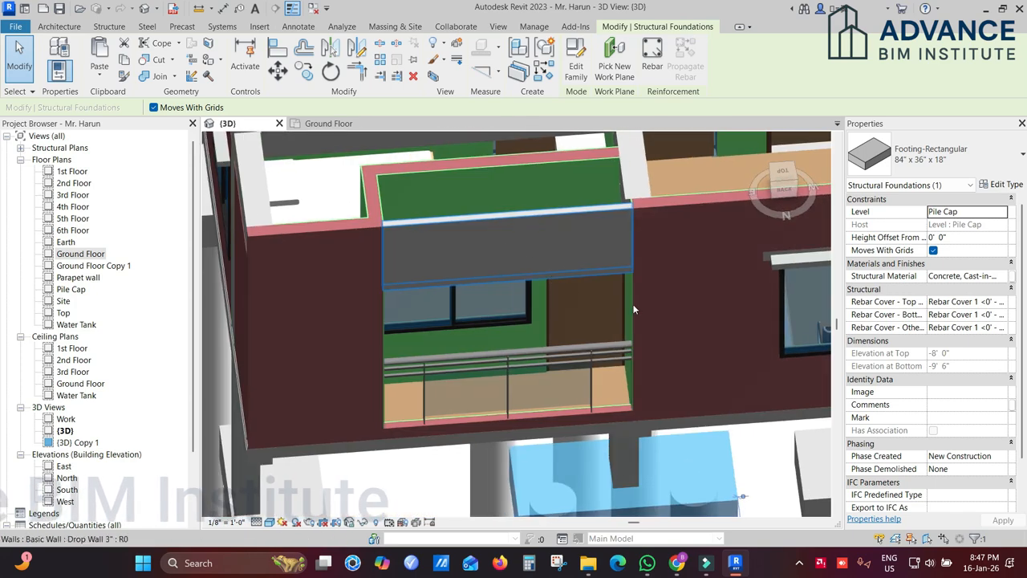
scroll(633, 313, "up", 3)
scroll(636, 339, "up", 3)
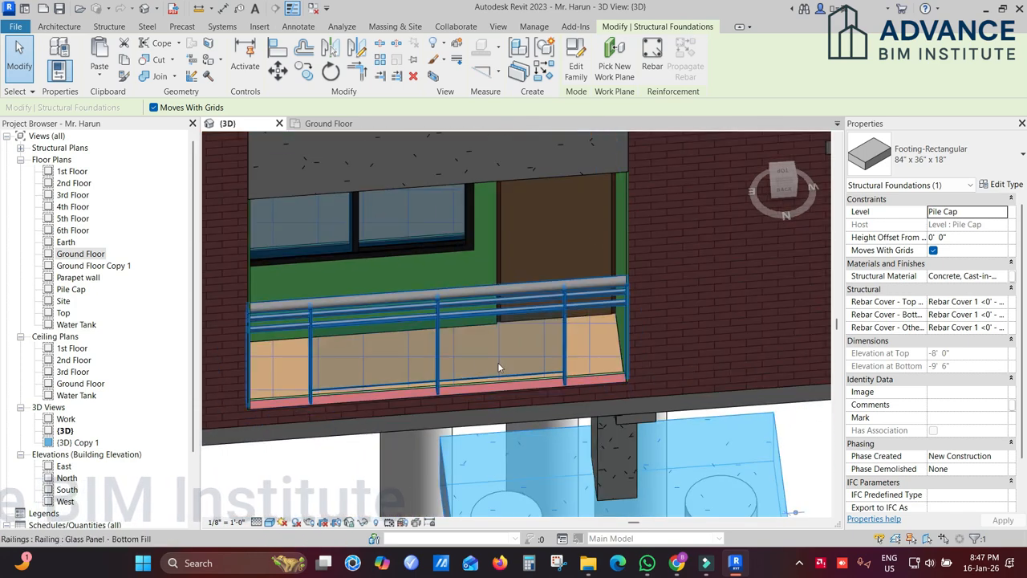
Inspect the veranda's glass-panel railing and its ends against the side walls from several angles
scroll(498, 367, "down", 3)
middle_click_drag(508, 358, 561, 383, "shift")
scroll(622, 296, "up", 3)
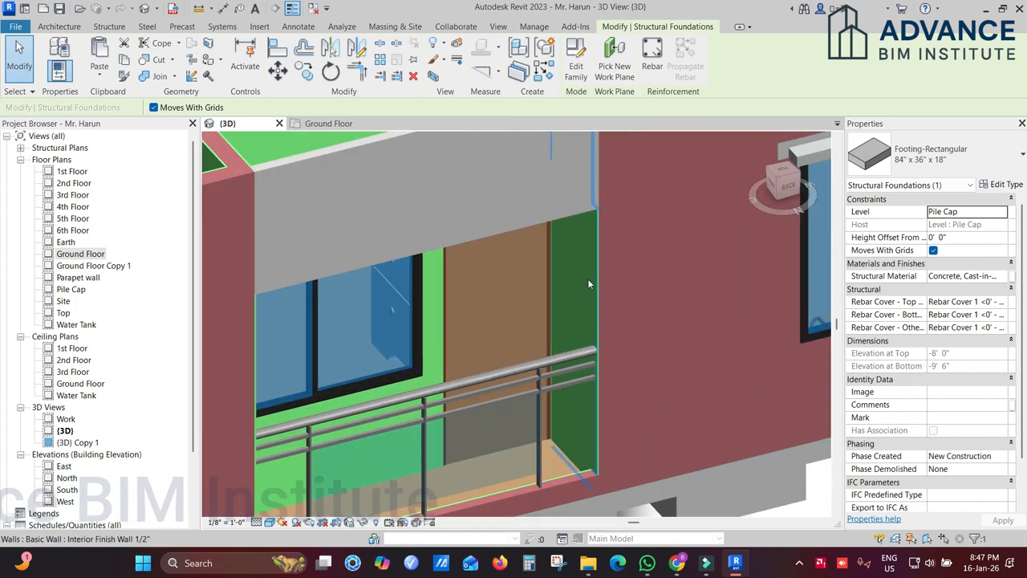
scroll(598, 345, "up", 3)
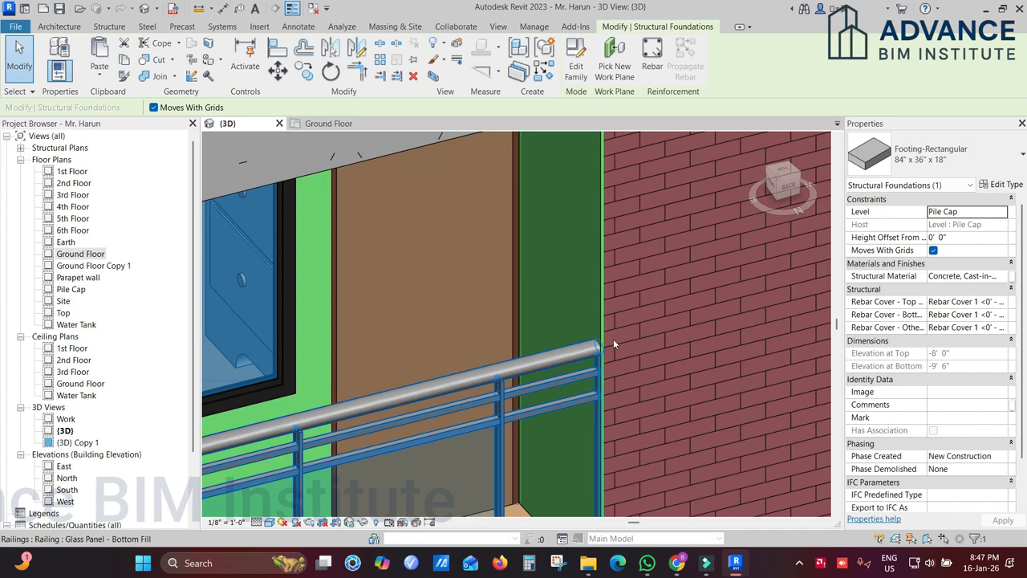
scroll(614, 341, "down", 3)
middle_click_drag(616, 309, 455, 358, "shift")
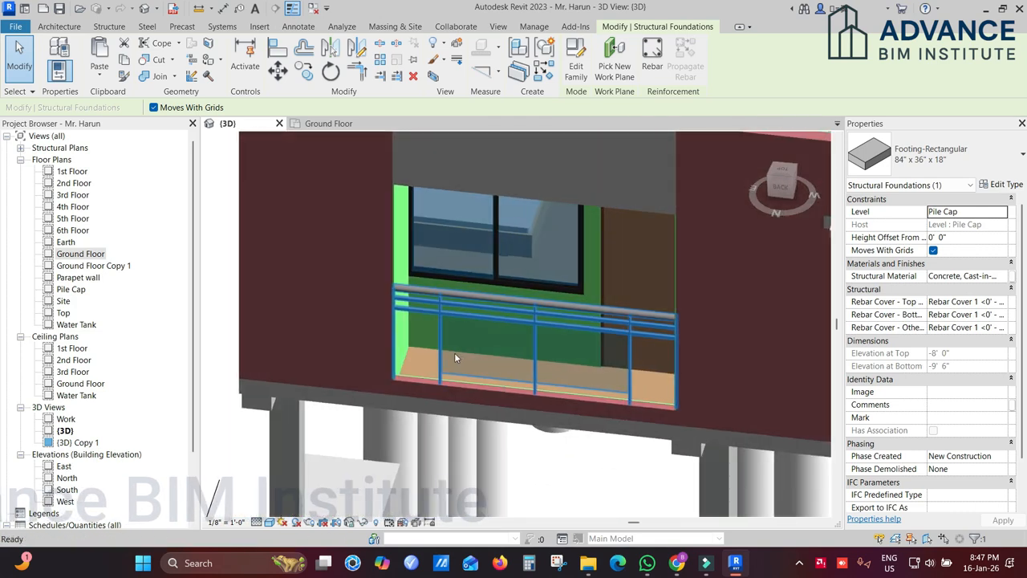
scroll(455, 358, "up", 5)
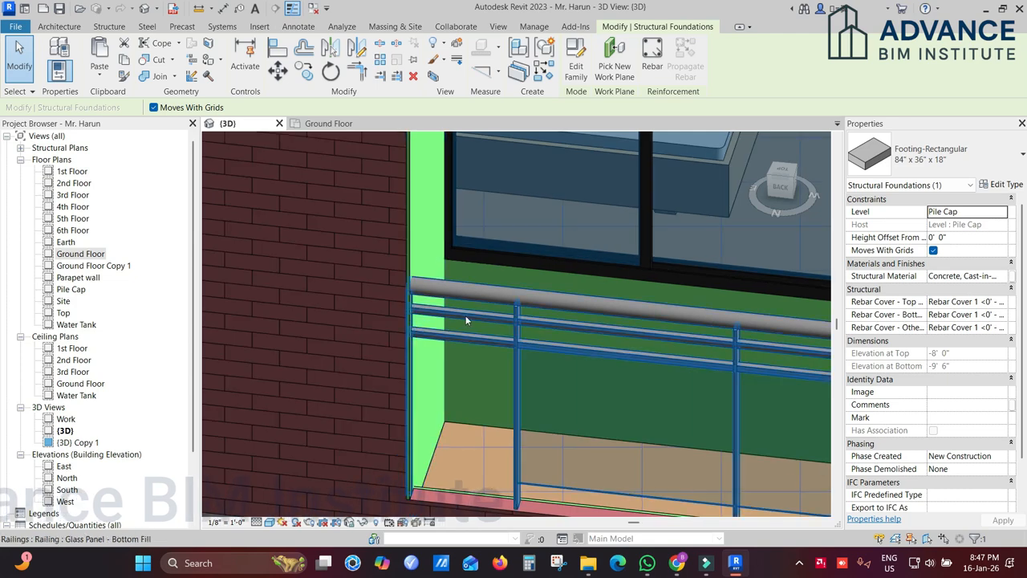
scroll(450, 369, "down", 4)
middle_click_drag(490, 382, 570, 321, "shift")
scroll(594, 338, "down", 5)
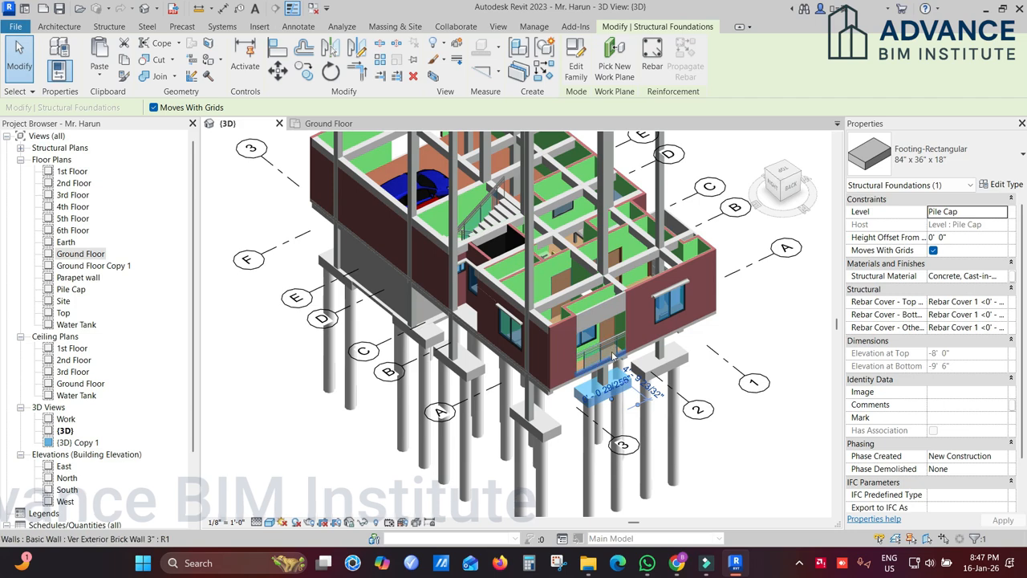
left_click(764, 448)
scroll(600, 353, "up", 3)
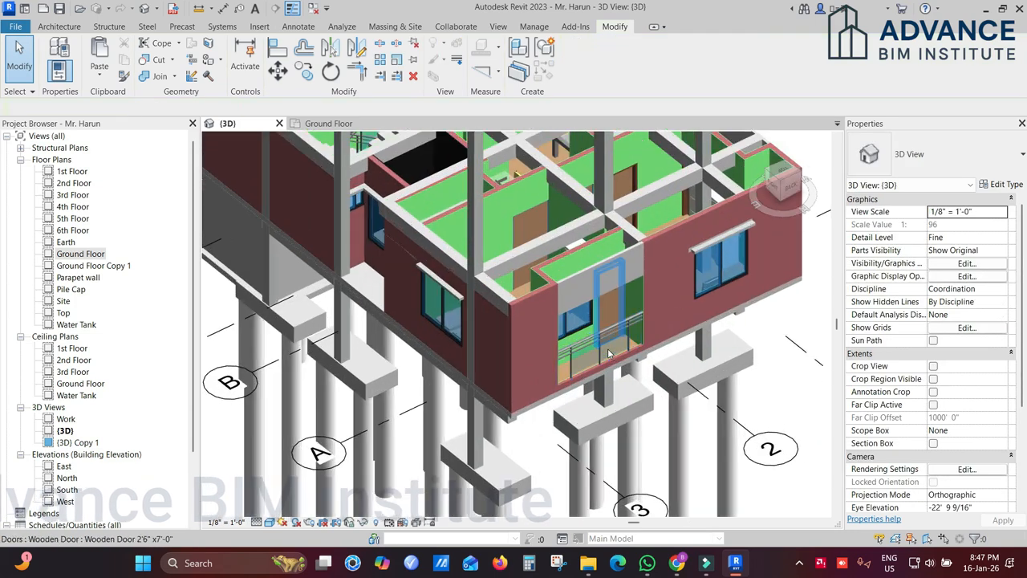
left_click(600, 351)
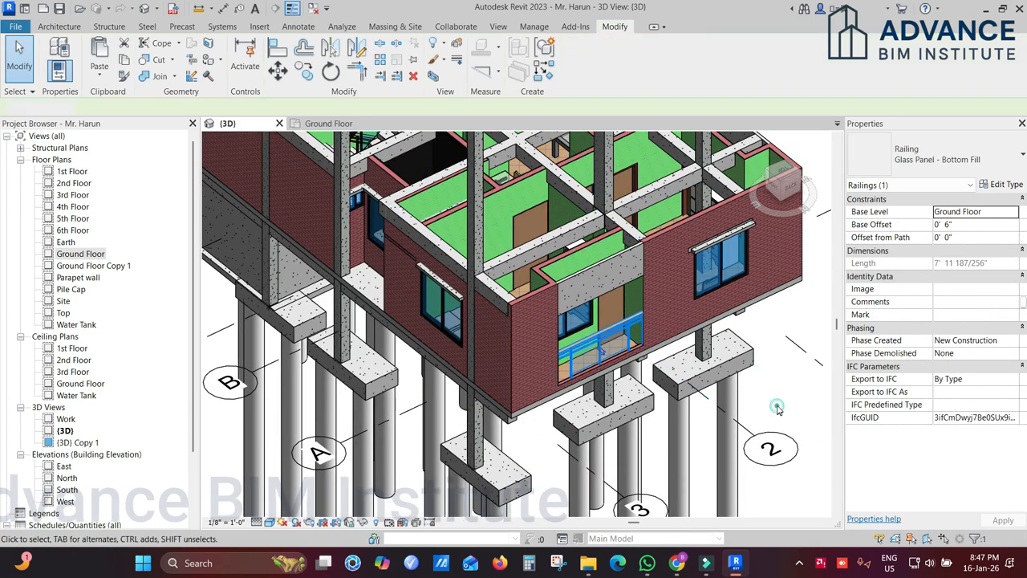
left_click(777, 408)
Examine the ground floor rooms, interior walls and beam layout from above in the 3D view
scroll(596, 350, "down", 3)
middle_click_drag(635, 377, 795, 381, "shift")
middle_click_drag(593, 367, 453, 353, "shift")
scroll(655, 359, "up", 4)
middle_click_drag(657, 361, 596, 348, "shift")
middle_click_drag(533, 333, 482, 328, "shift")
scroll(625, 365, "down", 2)
middle_click_drag(629, 370, 578, 345, "shift")
scroll(505, 317, "up", 4)
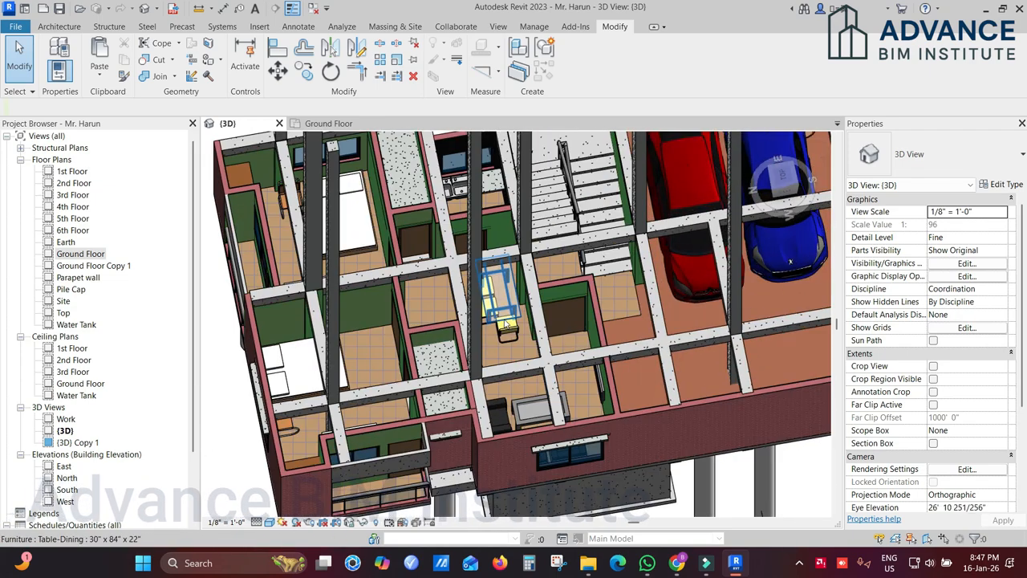
middle_click_drag(414, 358, 307, 345, "shift")
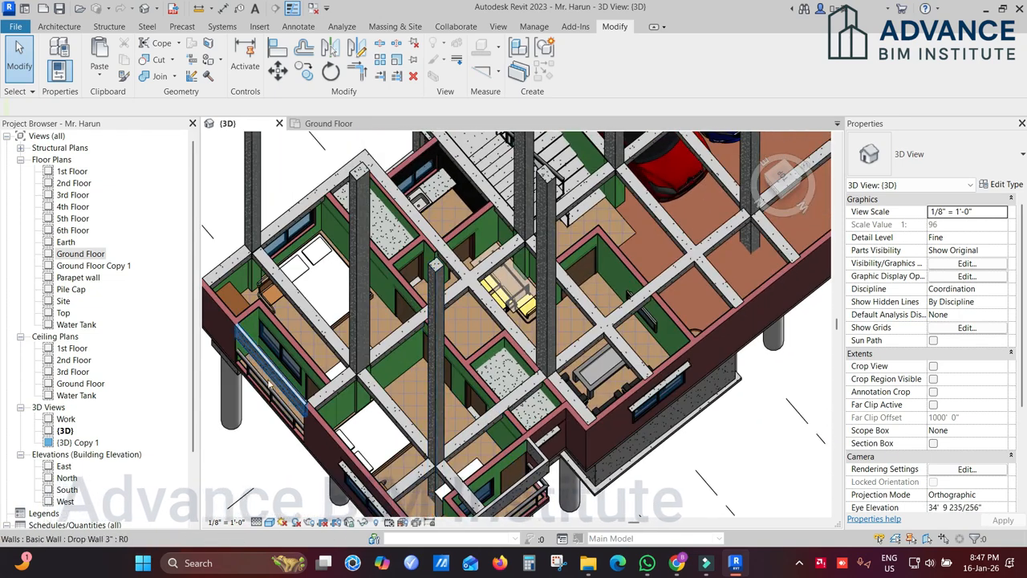
scroll(503, 340, "down", 3)
middle_click_drag(504, 340, 594, 388, "shift")
scroll(564, 322, "down", 3)
middle_click_drag(564, 322, 575, 324, "shift")
scroll(575, 324, "up", 5)
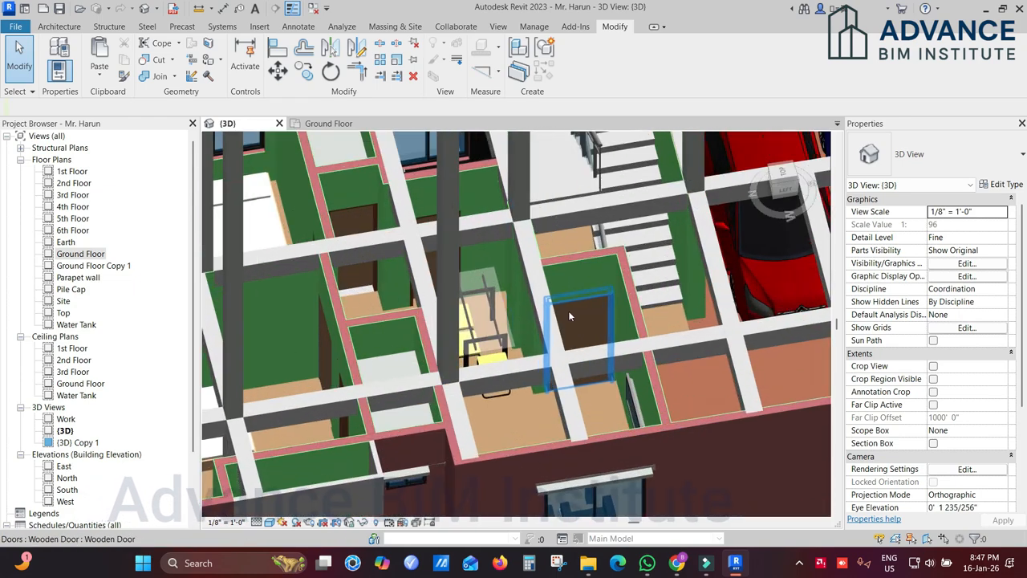
scroll(568, 310, "down", 3)
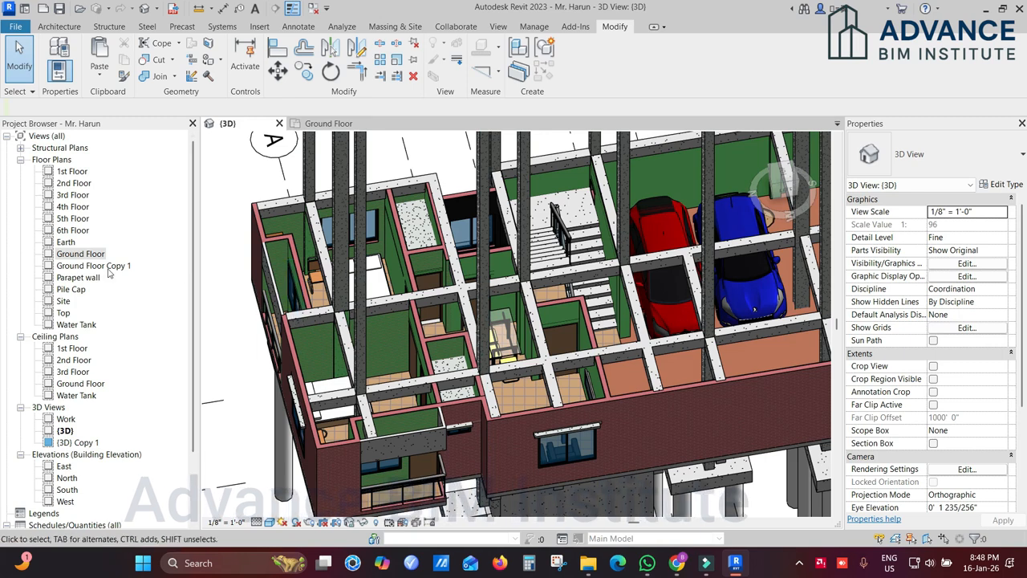
Inspect the concrete beams above the bedroom and side veranda at the building's corner
middle_click_drag(407, 294, 442, 217, "shift")
scroll(344, 246, "up", 2)
scroll(342, 232, "up", 1)
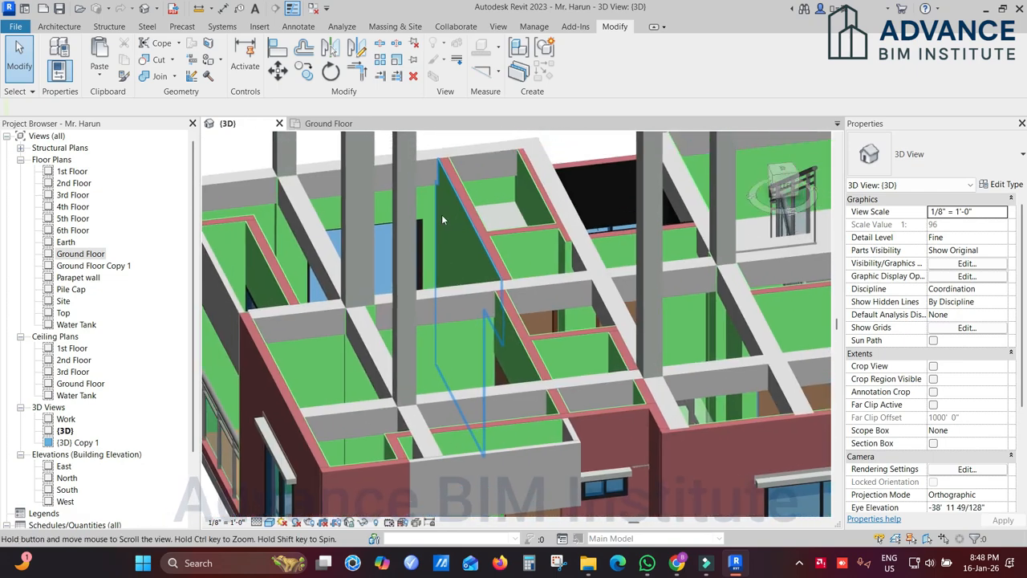
scroll(433, 188, "up", 1)
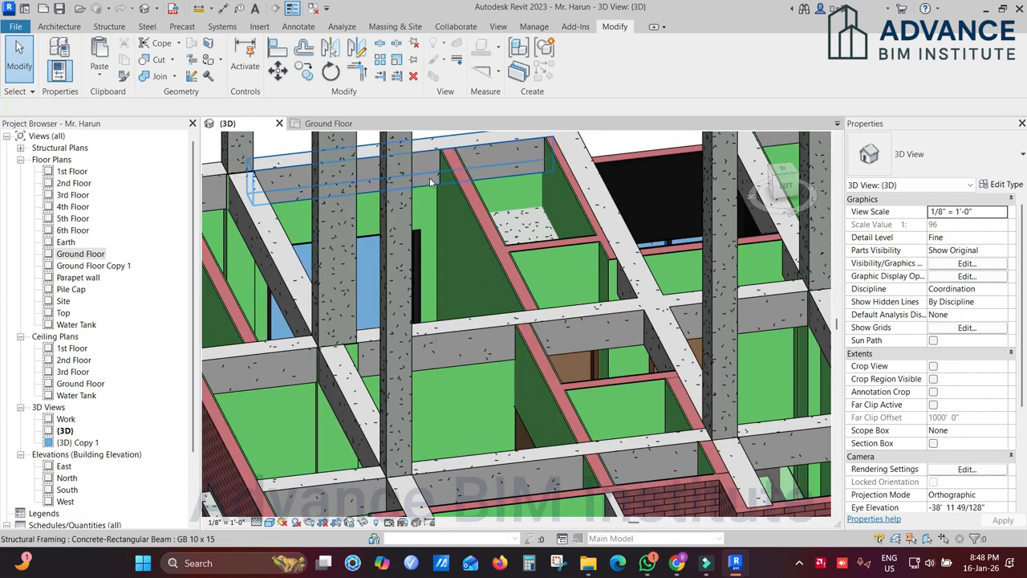
scroll(394, 256, "up", 3)
scroll(395, 257, "up", 1)
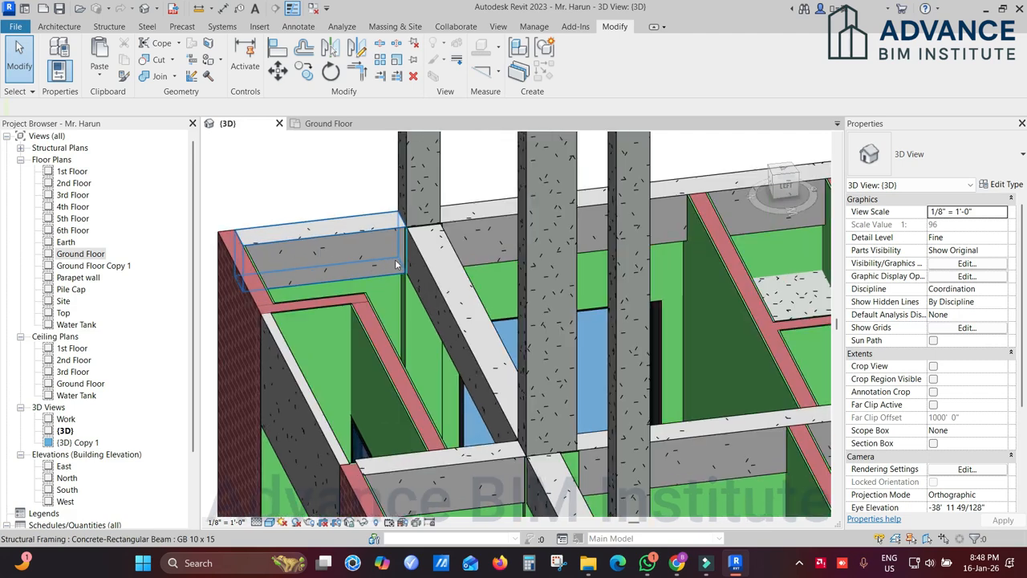
scroll(402, 255, "up", 1)
middle_click_drag(413, 247, 433, 180)
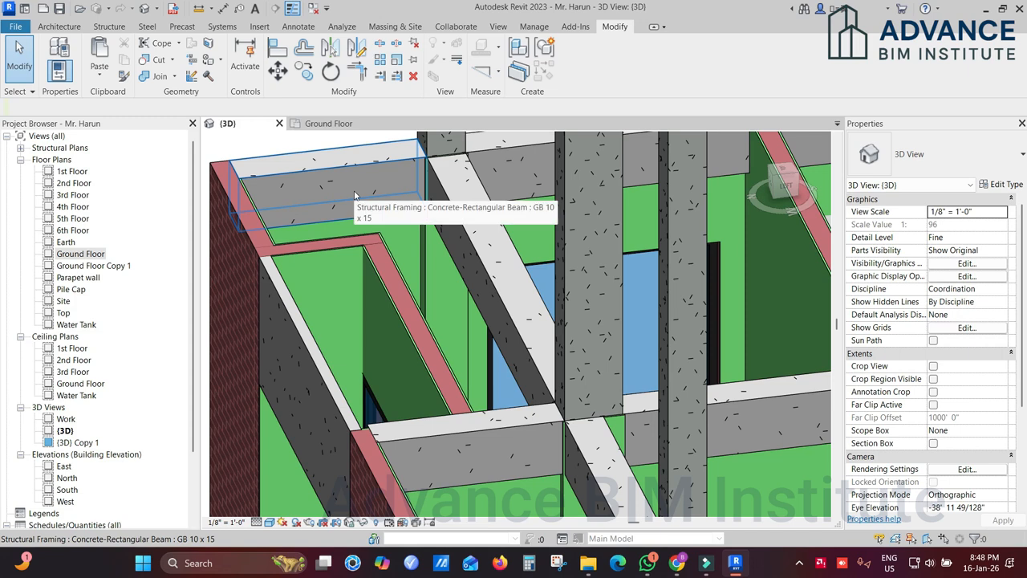
Open the Ground Floor Copy 1 floor plan and set its view range cut plane offset to 9' 2"
double_click(114, 270)
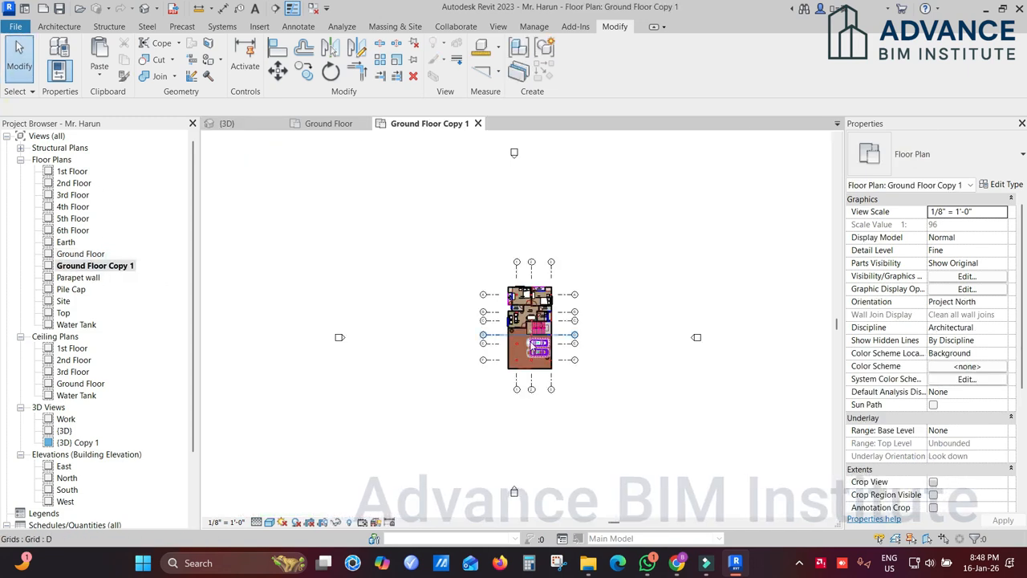
scroll(552, 325, "up", 7)
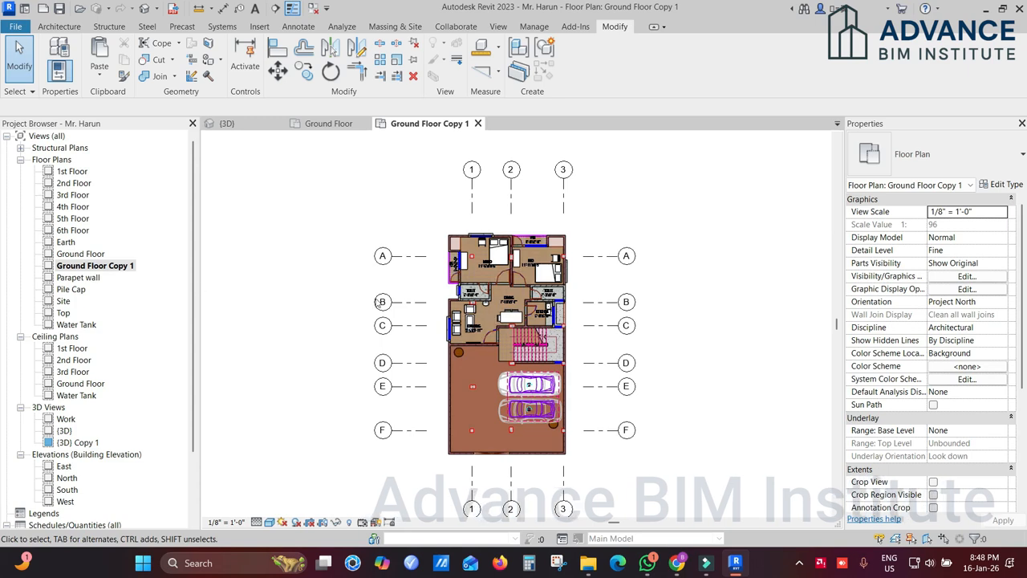
scroll(531, 296, "up", 2)
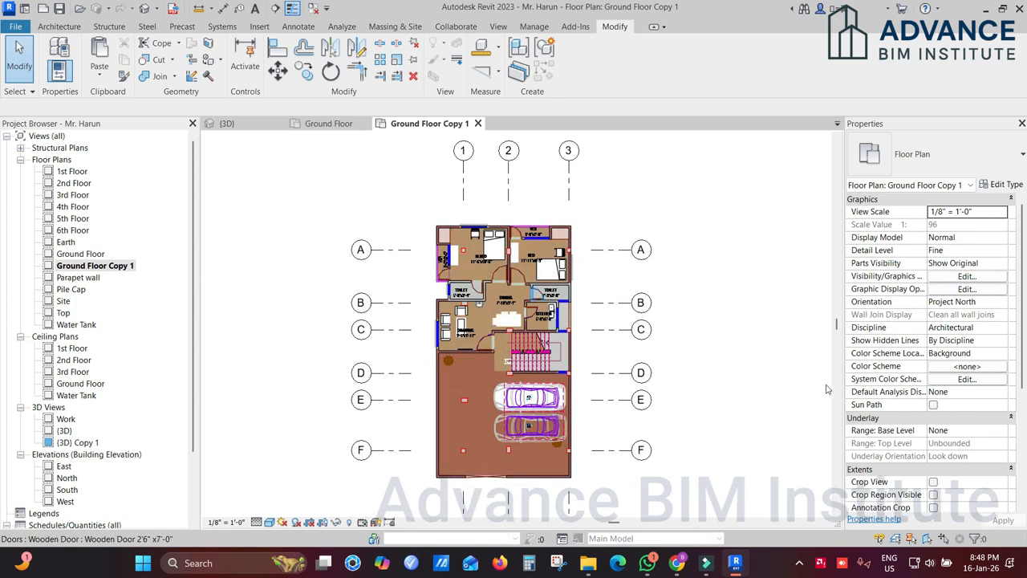
scroll(996, 403, "down", 3)
left_click(993, 418)
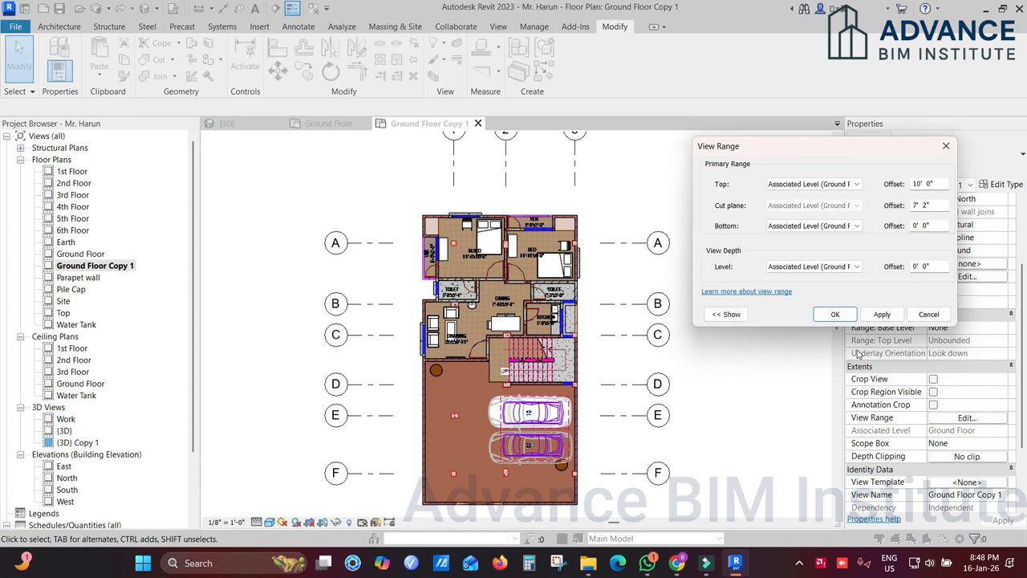
left_click(916, 206)
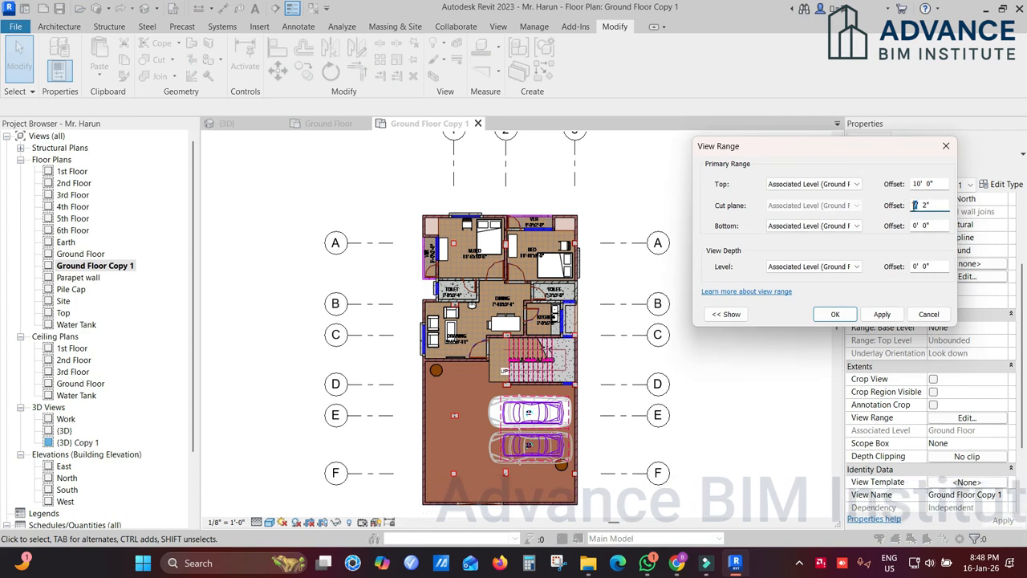
type("9")
left_click(882, 314)
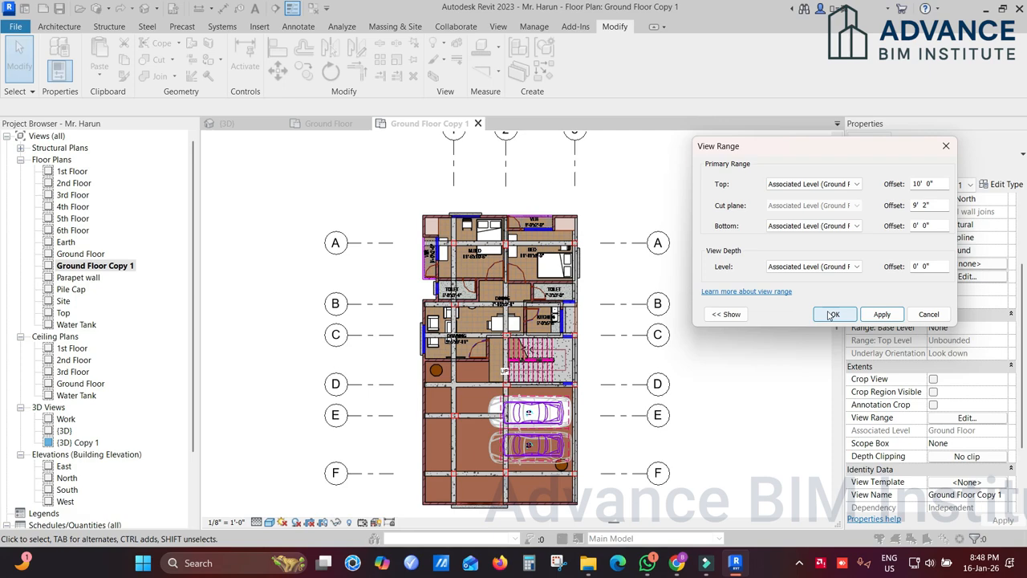
left_click(833, 314)
Examine the beam layout over the bedrooms, toilets, dining and drawing rooms in the Ground Floor Copy 1 plan
mouse_move(442, 250)
middle_mouse_down()
mouse_move(487, 242)
mouse_move(446, 230)
middle_mouse_up()
scroll(477, 241, "up", 2)
scroll(447, 228, "up", 2)
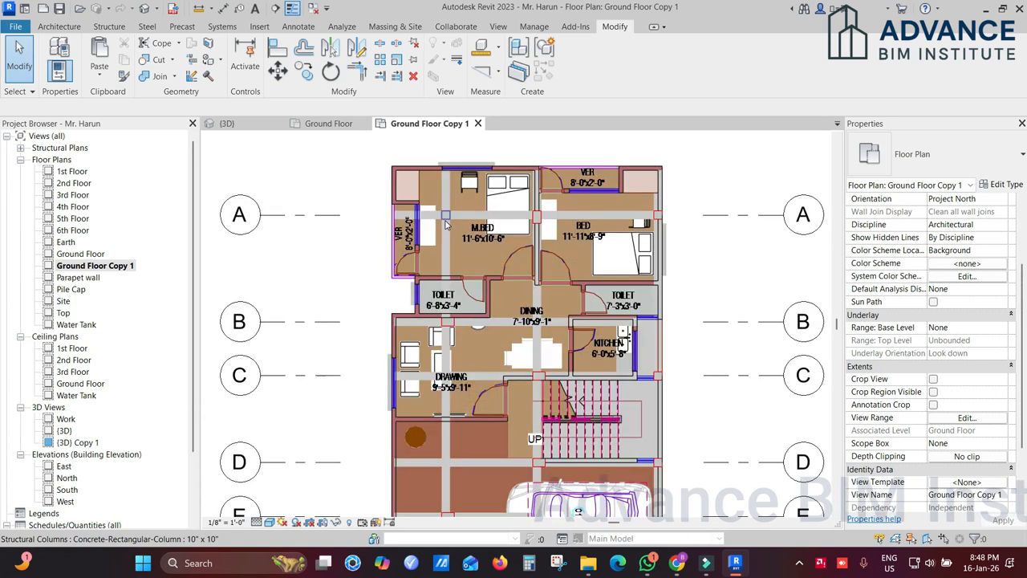
middle_click_drag(448, 242, 431, 224)
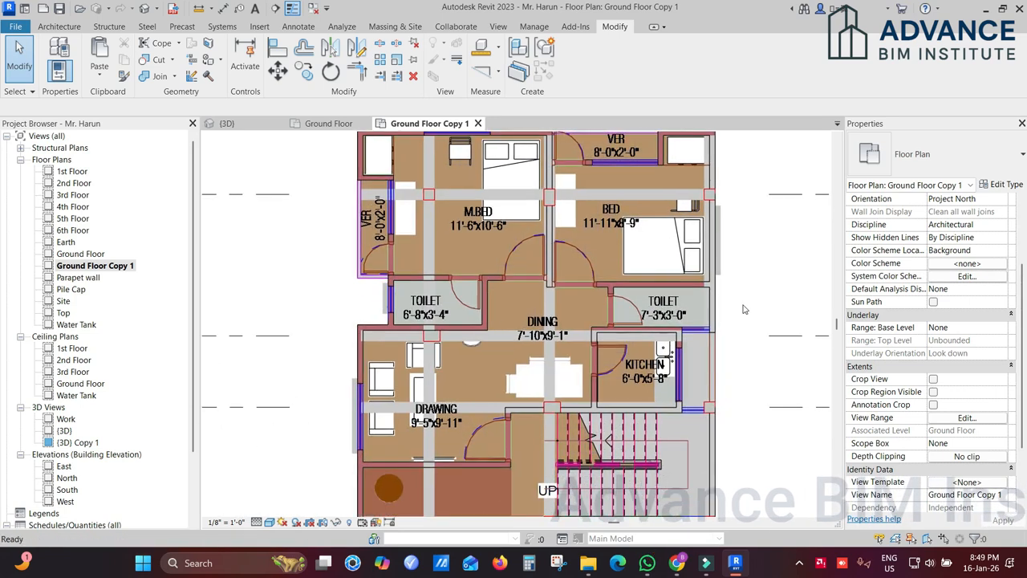
scroll(431, 224, "up", 1)
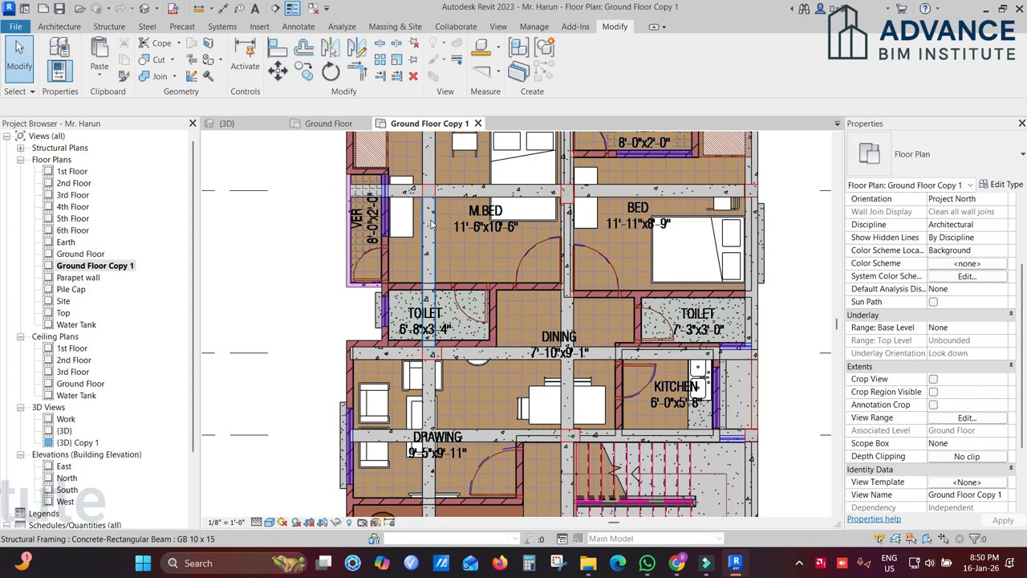
scroll(783, 285, "down", 2)
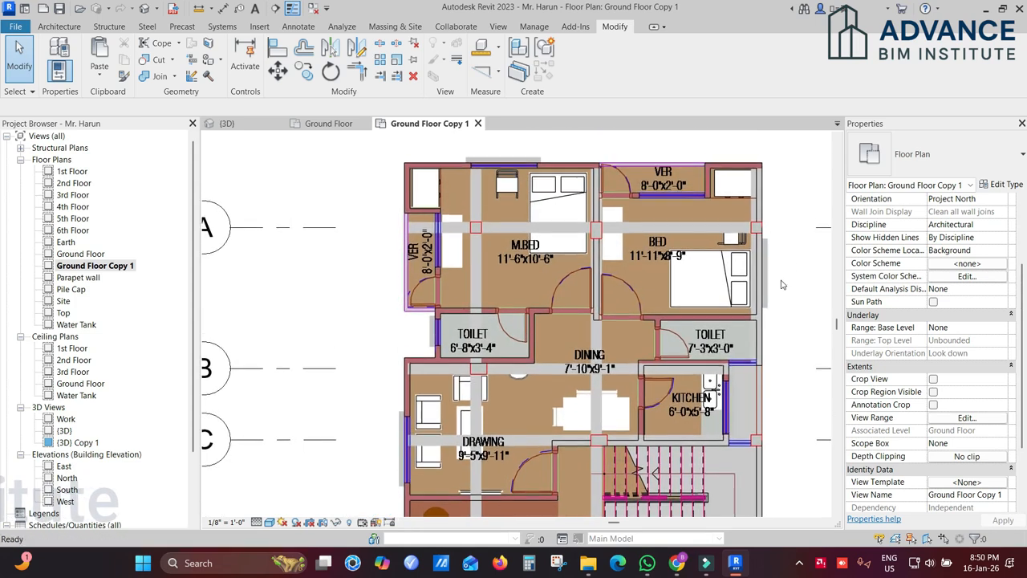
scroll(632, 189, "up", 3)
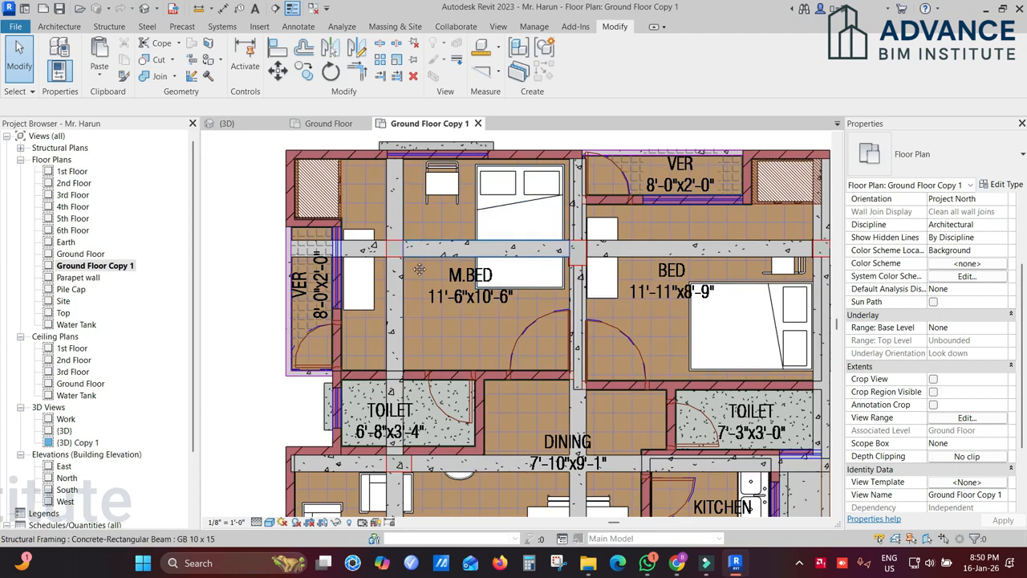
middle_click_drag(419, 270, 481, 259)
scroll(330, 186, "up", 1)
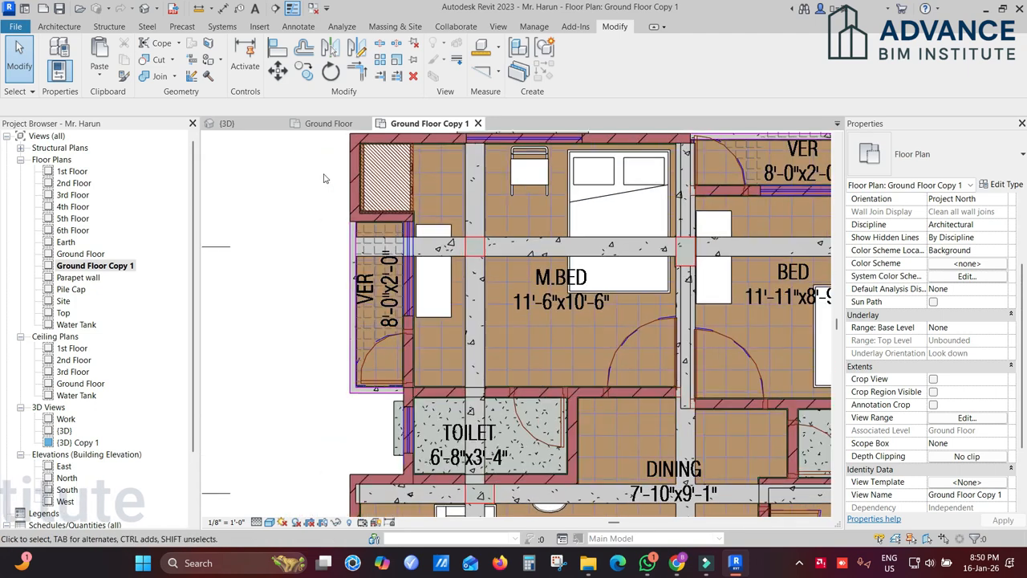
scroll(324, 179, "down", 1)
Start placing a ceiling with the compound type GWB on Mtl. Stud and open its layer structure for editing
left_click(59, 27)
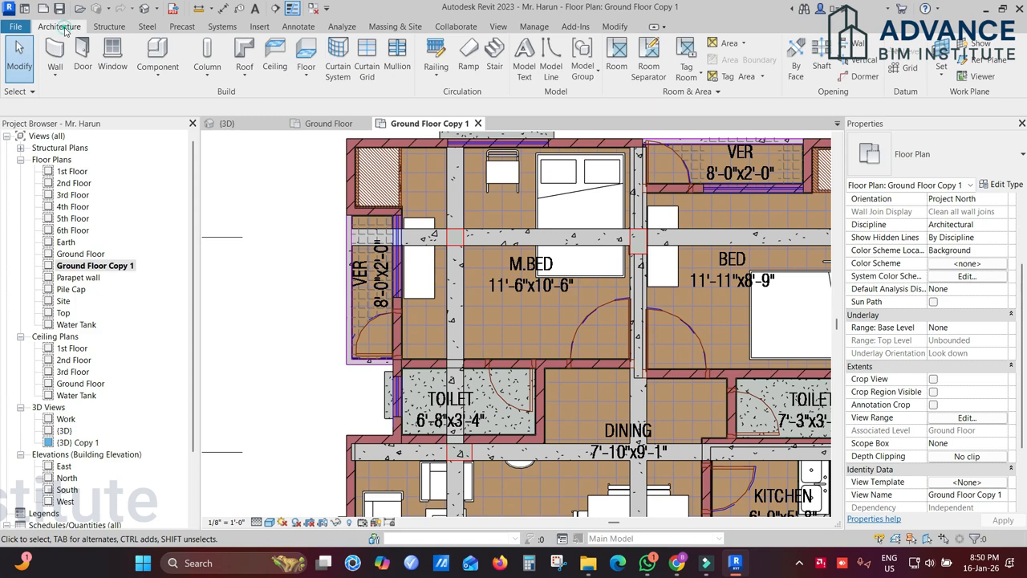
middle_click_drag(276, 194, 266, 157)
left_click(276, 62)
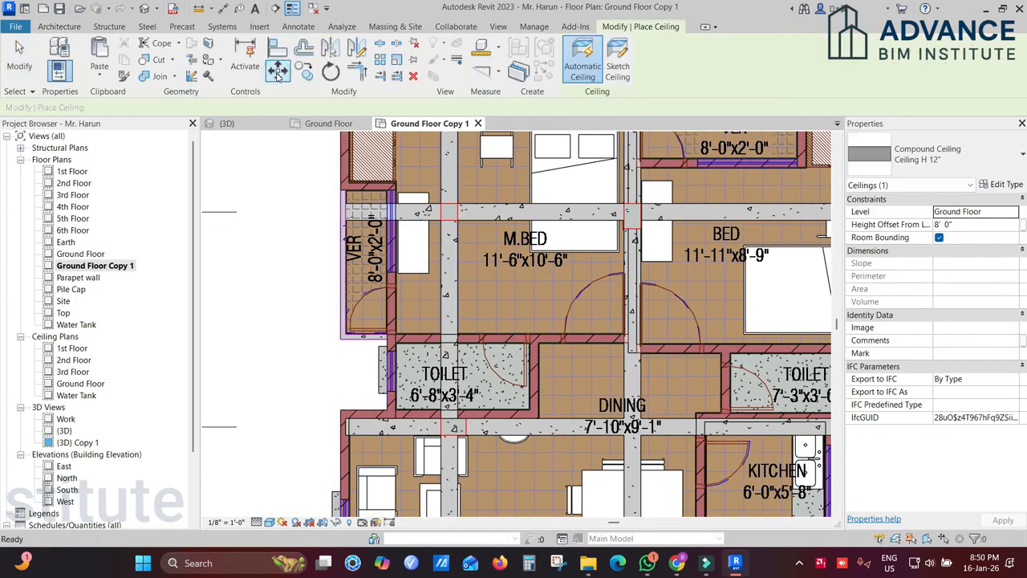
left_click(931, 154)
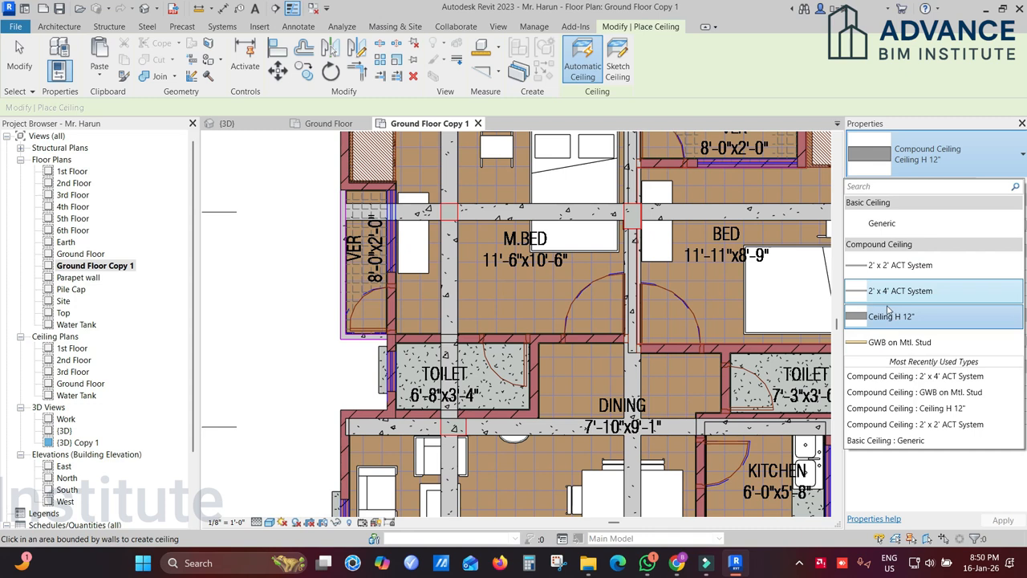
mouse_move(883, 349)
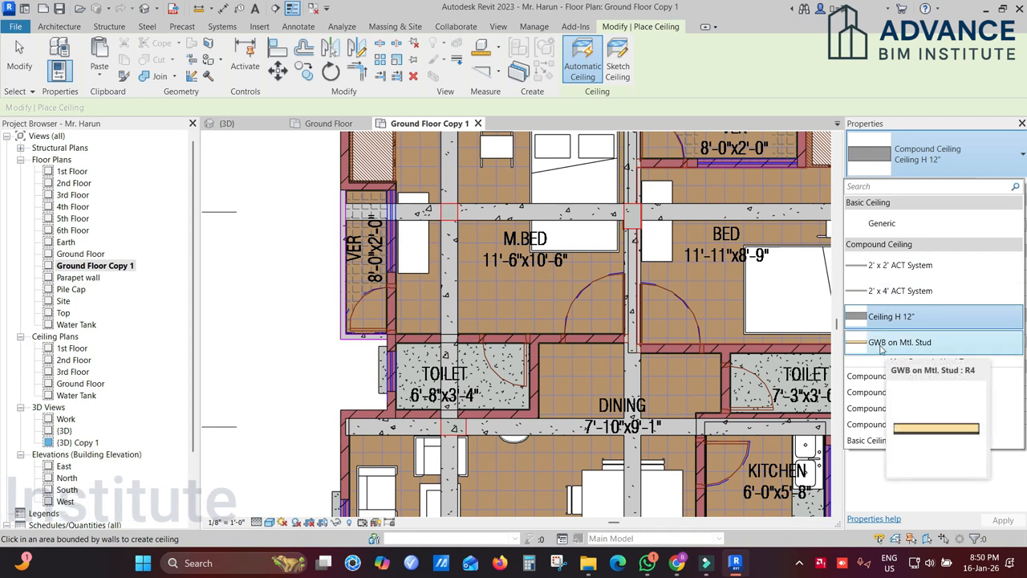
left_click(887, 348)
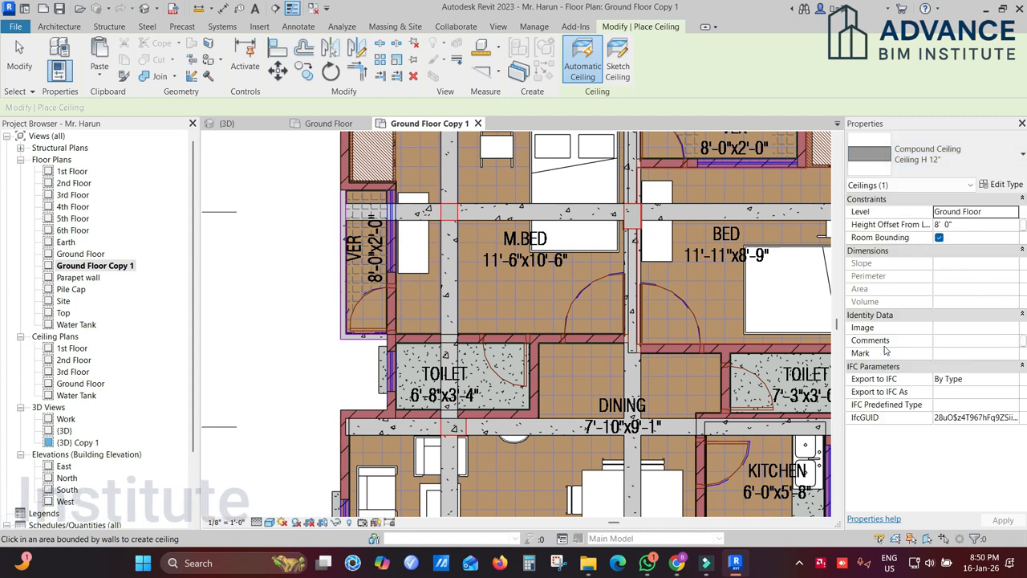
left_click(1001, 186)
left_click(724, 187)
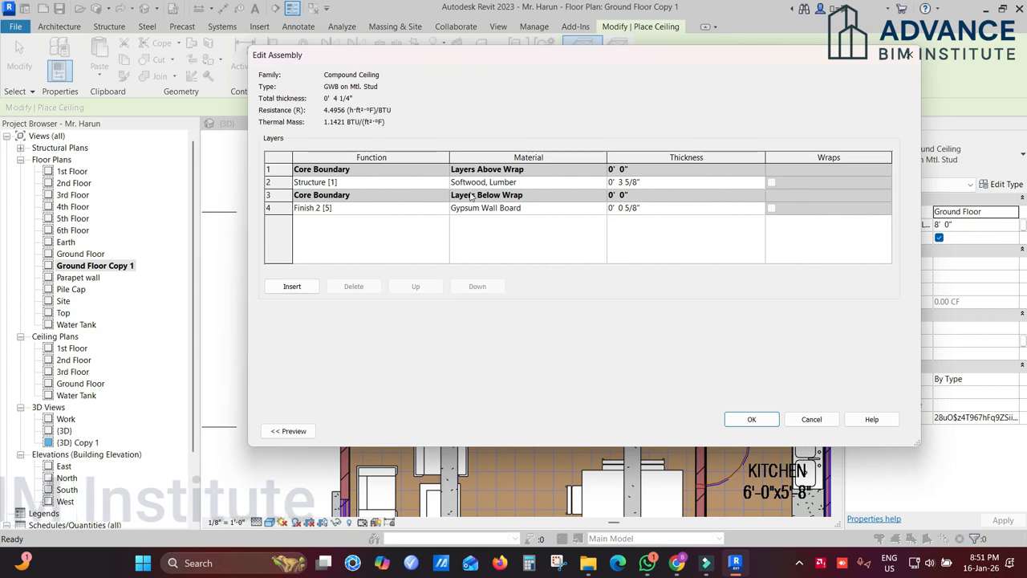
left_click(625, 183)
left_click_drag(638, 182, 621, 189)
left_click(620, 186)
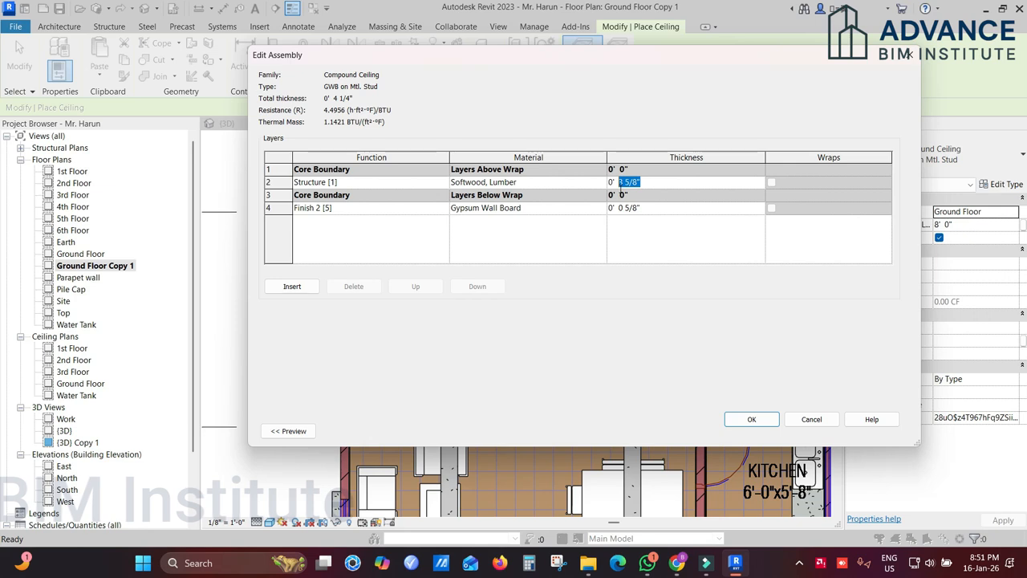
type("1")
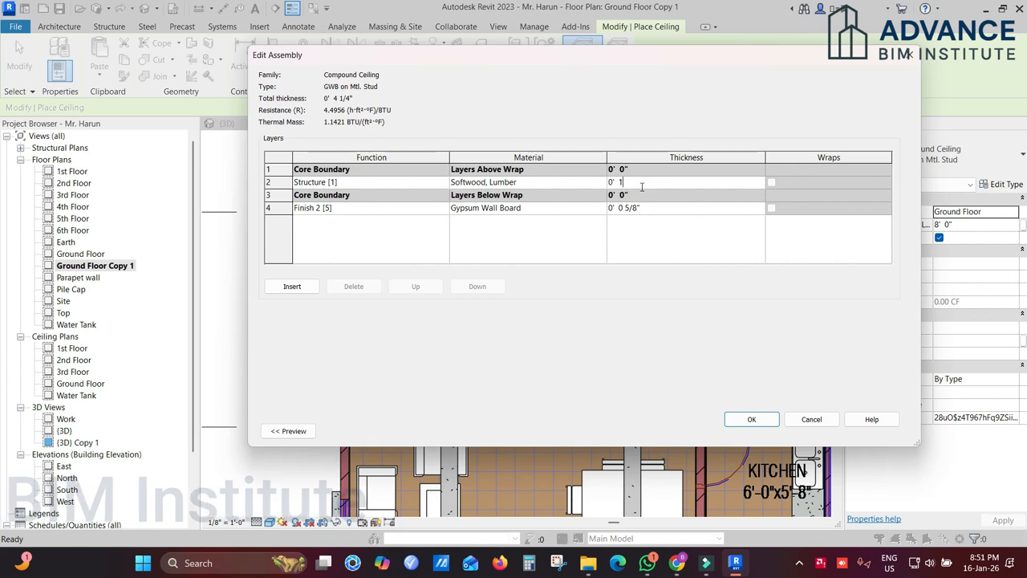
type("/2")
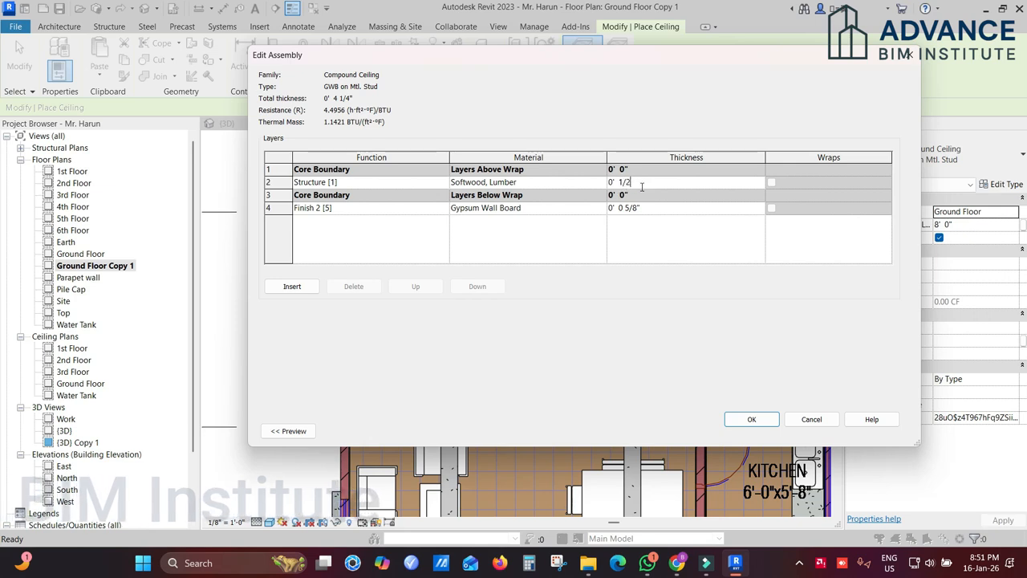
left_click(640, 239)
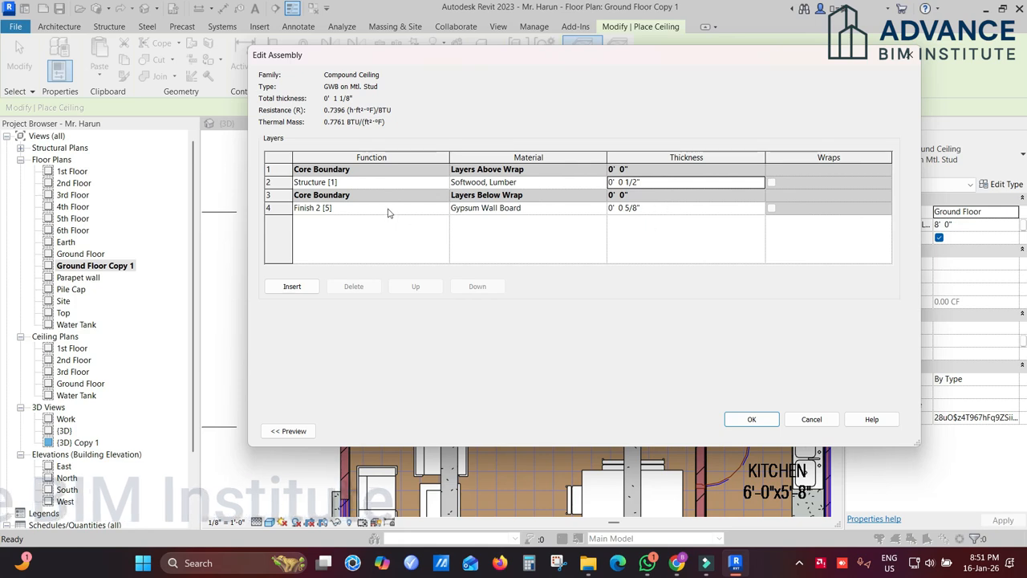
left_click(278, 209)
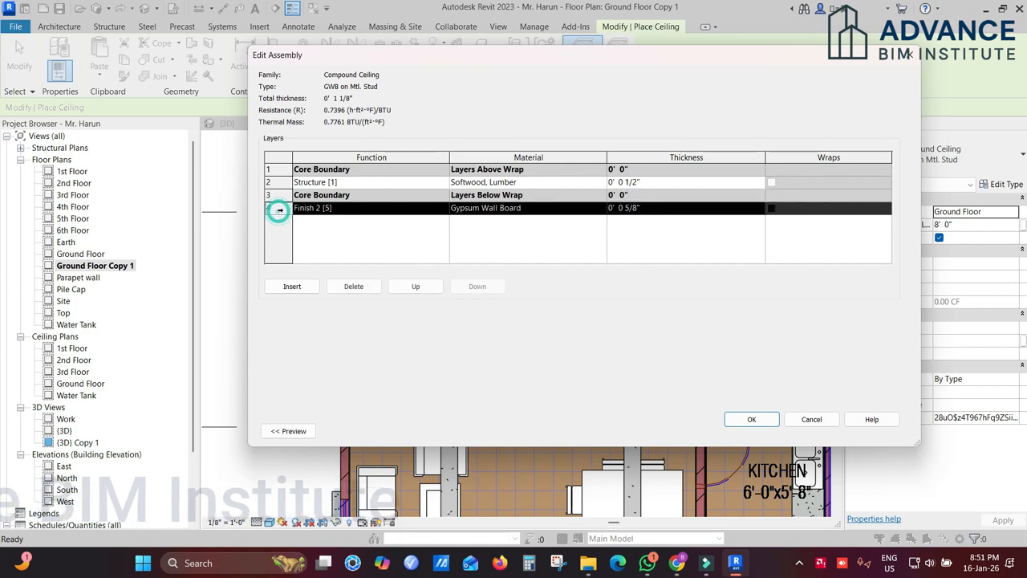
left_click(354, 287)
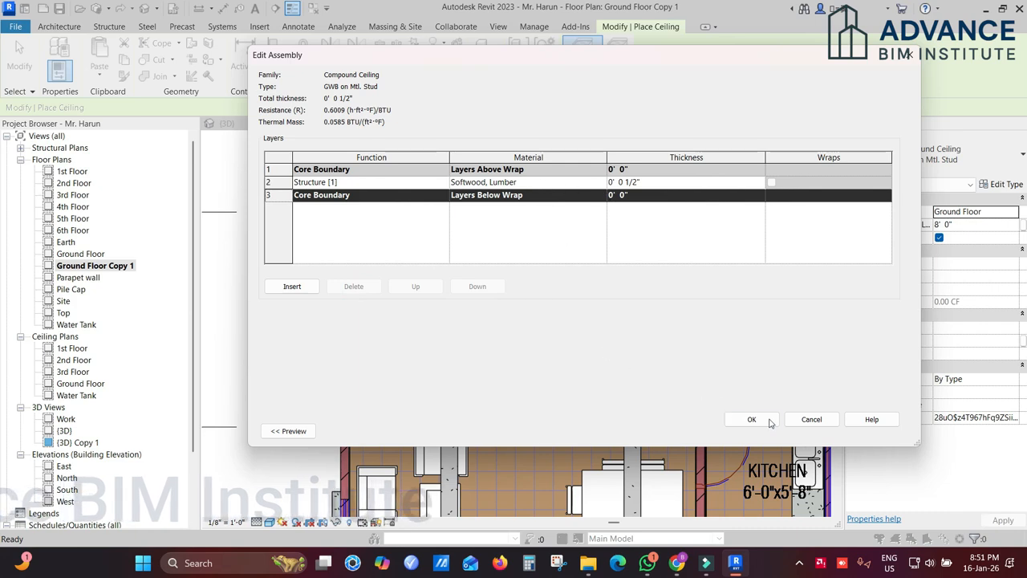
left_click(812, 420)
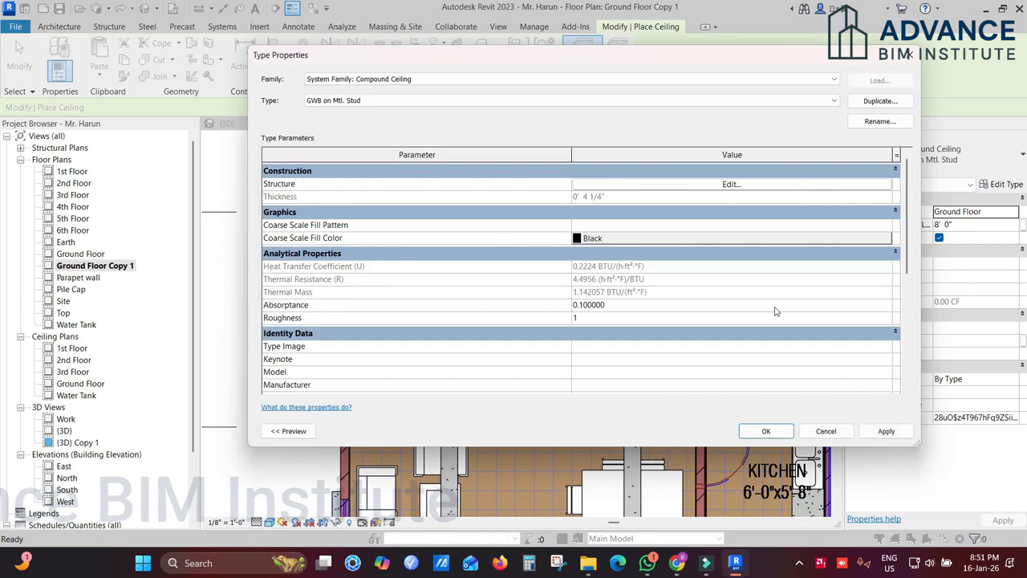
left_click(711, 185)
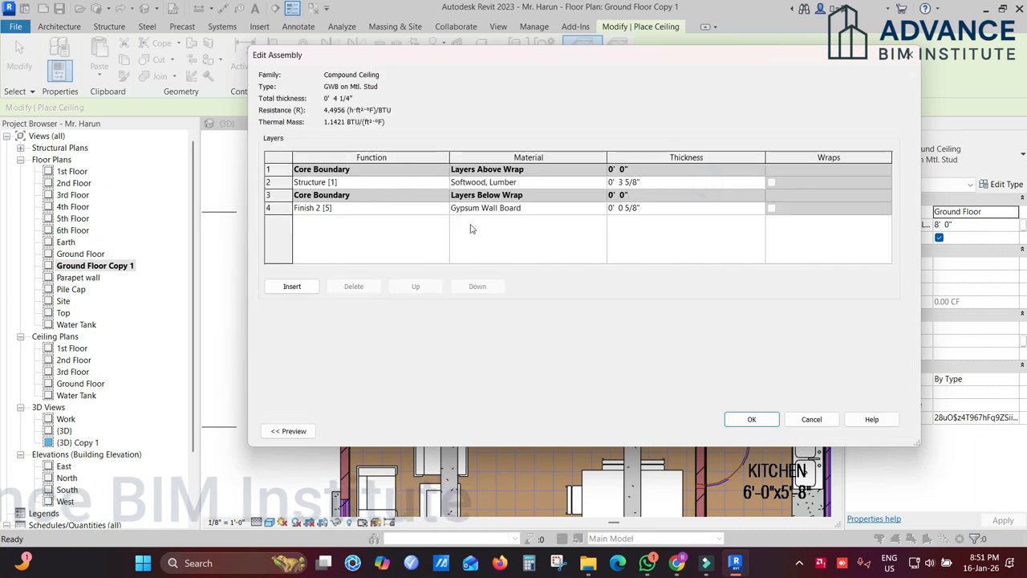
Copy the Gypsum Wall Board material from the Finish 2 layer to the Structure layer
left_click(496, 208)
left_click(544, 211)
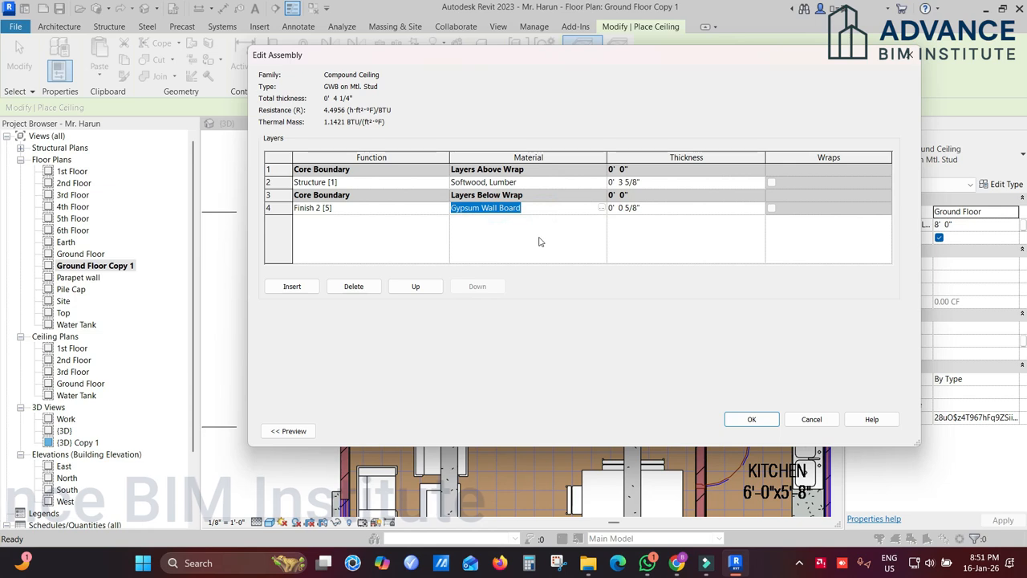
key("ctrl+c")
left_click(562, 184)
key("ctrl+v")
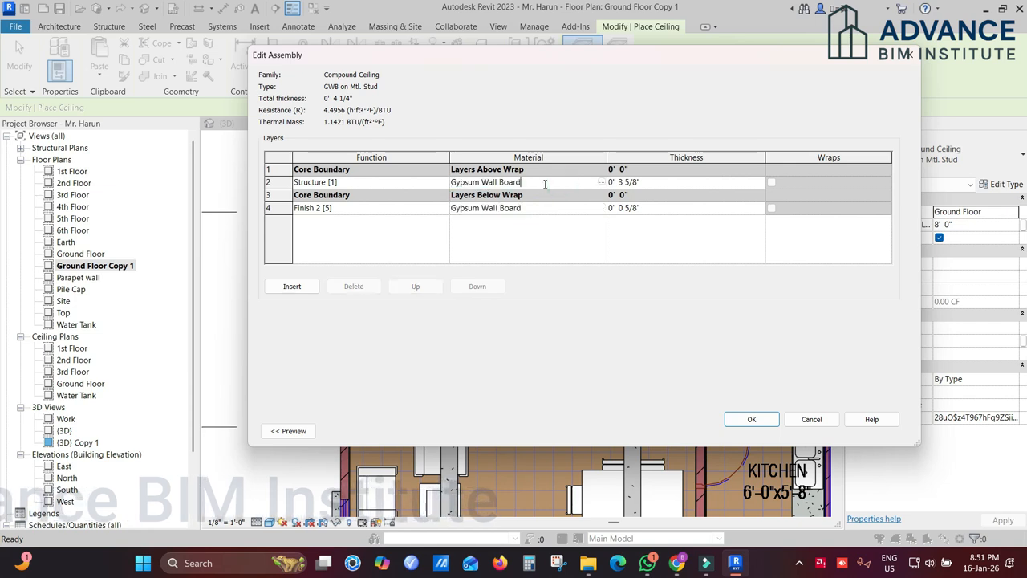
Set the Structure layer's thickness to 1/2", delete the Finish 2 layer and accept the assembly
left_click(657, 182)
left_click_drag(657, 182, 618, 183)
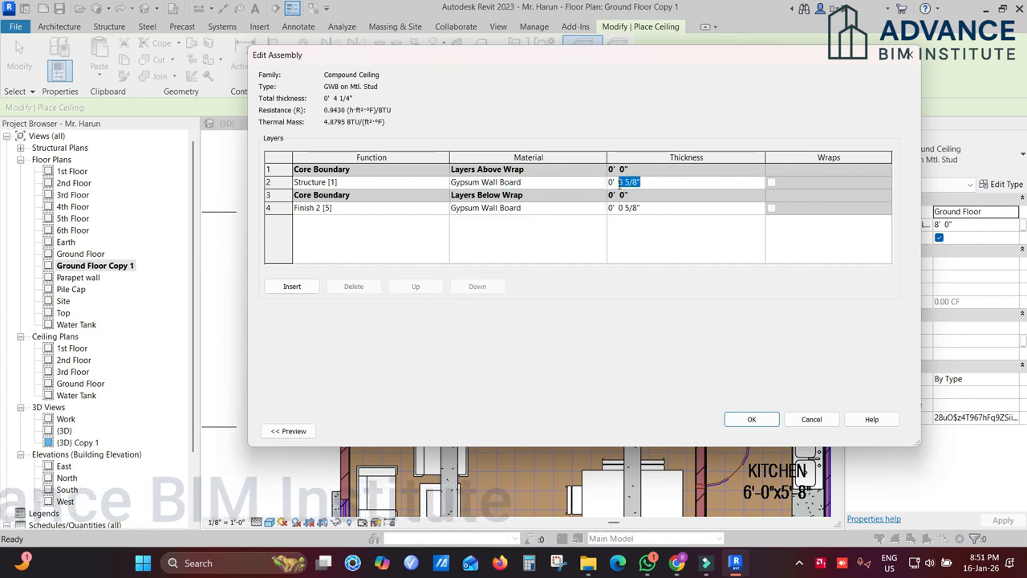
type("1")
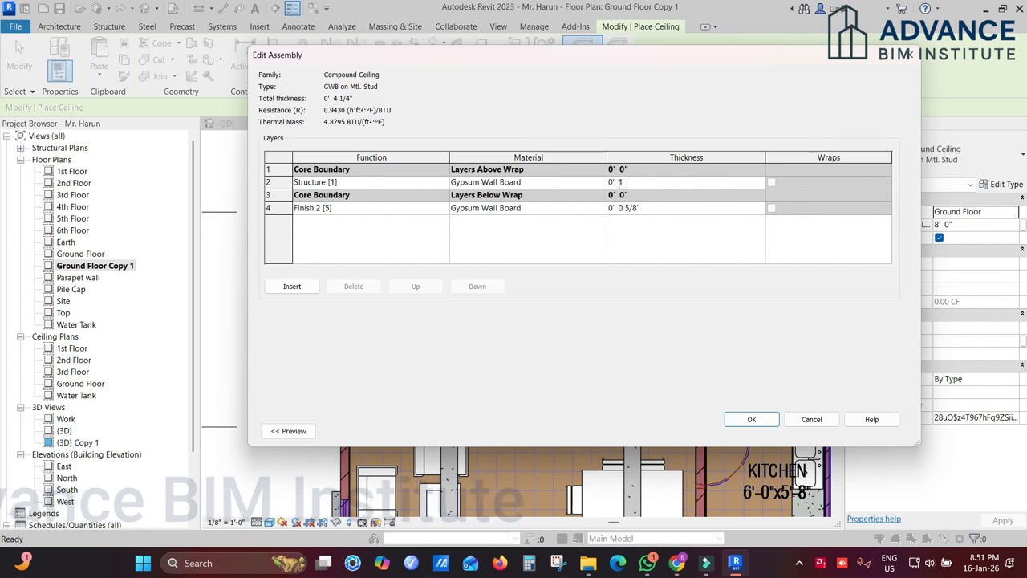
type("/2")
left_click(627, 233)
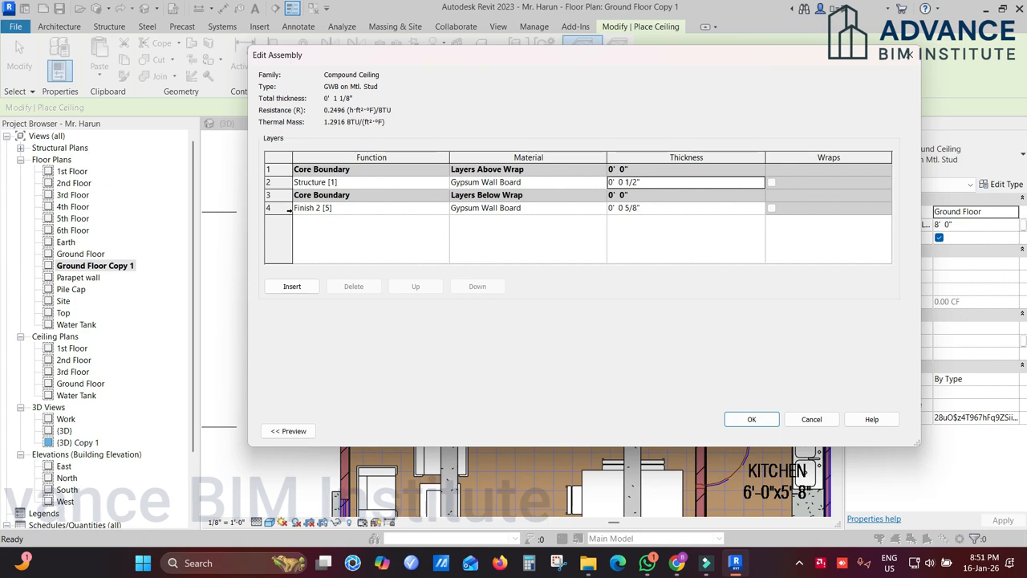
left_click(280, 208)
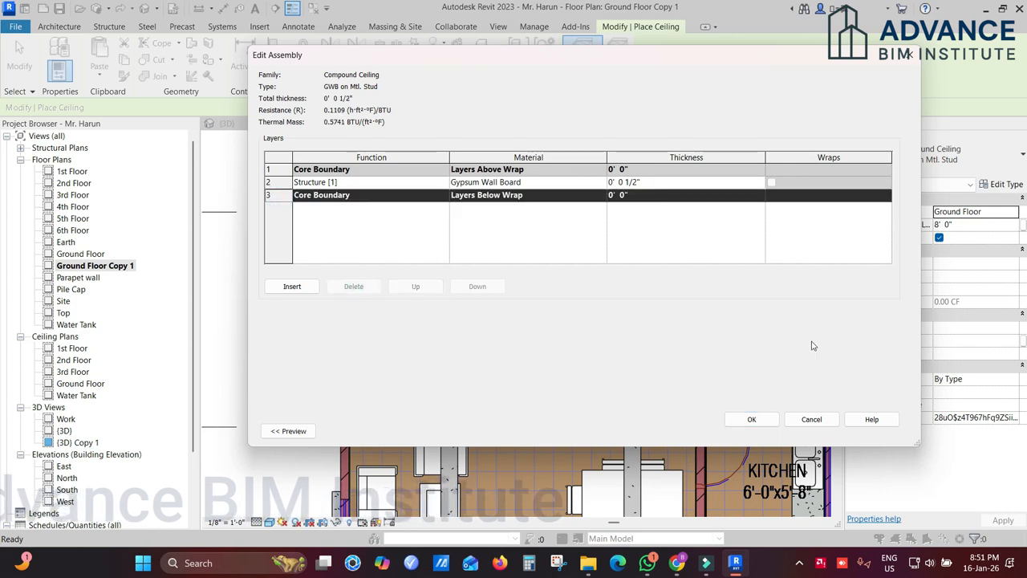
left_click(753, 419)
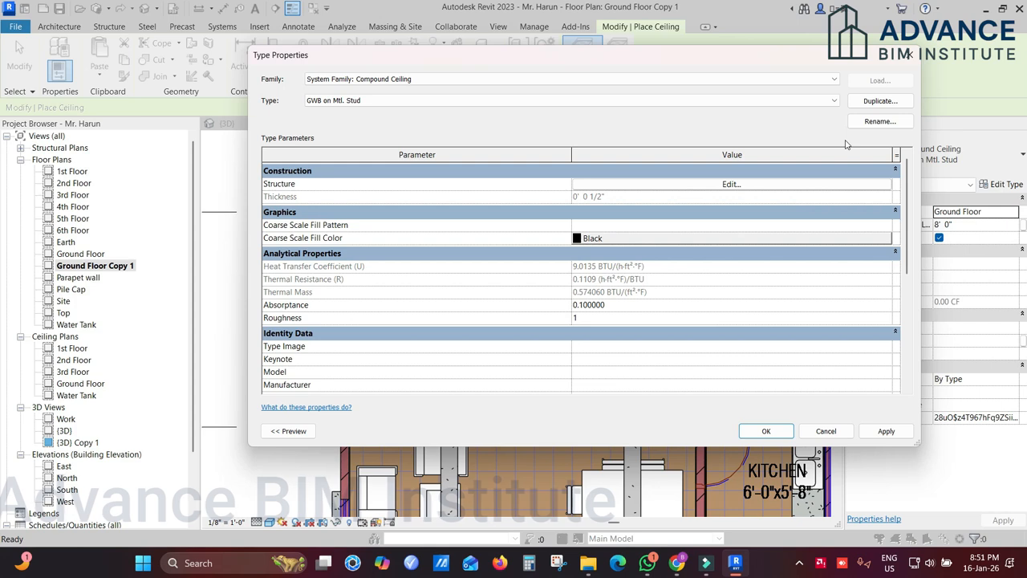
Duplicate the ceiling type under the name Ceiling and apply it to the ceiling being placed
left_click(874, 102)
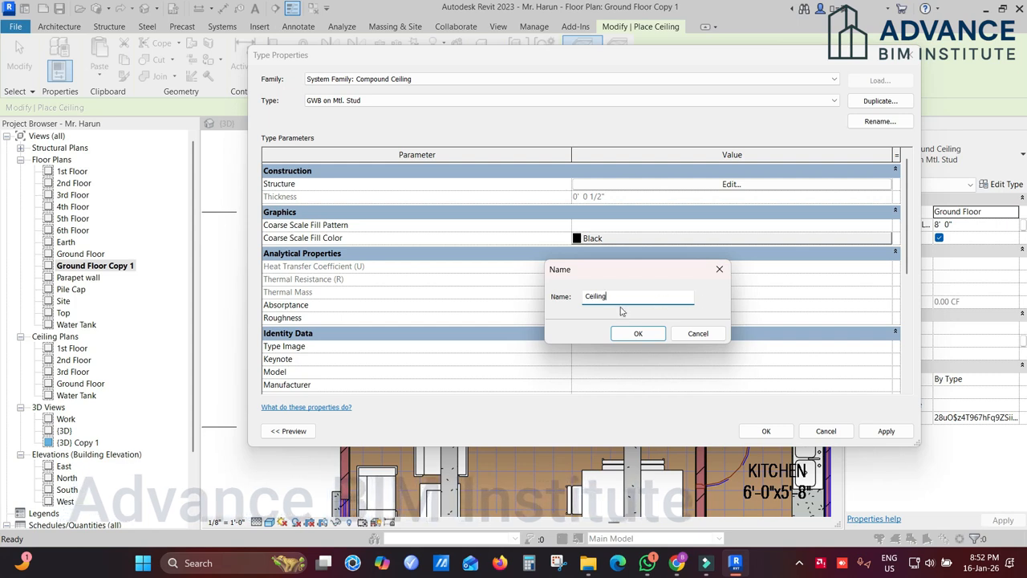
left_click(635, 334)
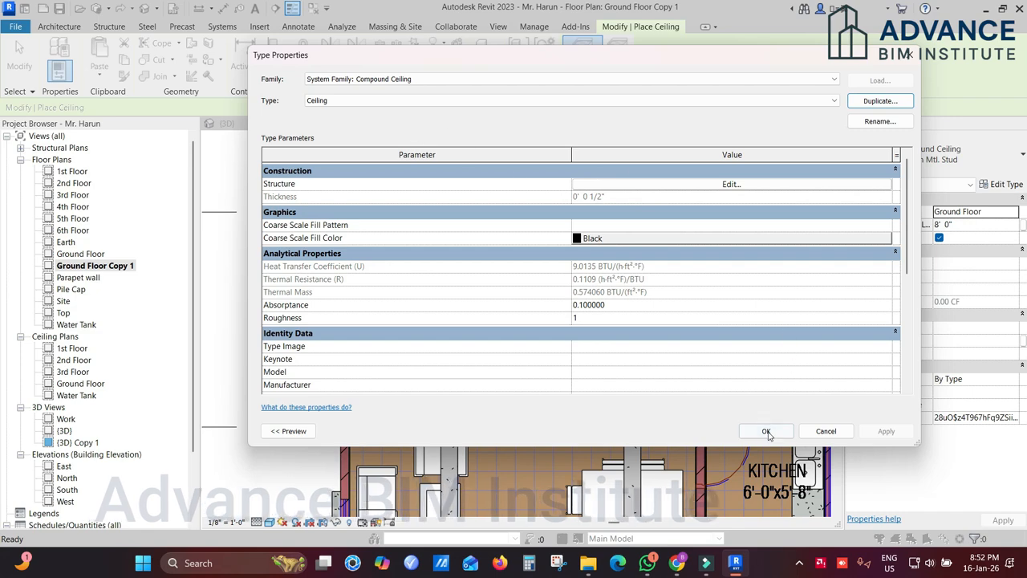
left_click(766, 432)
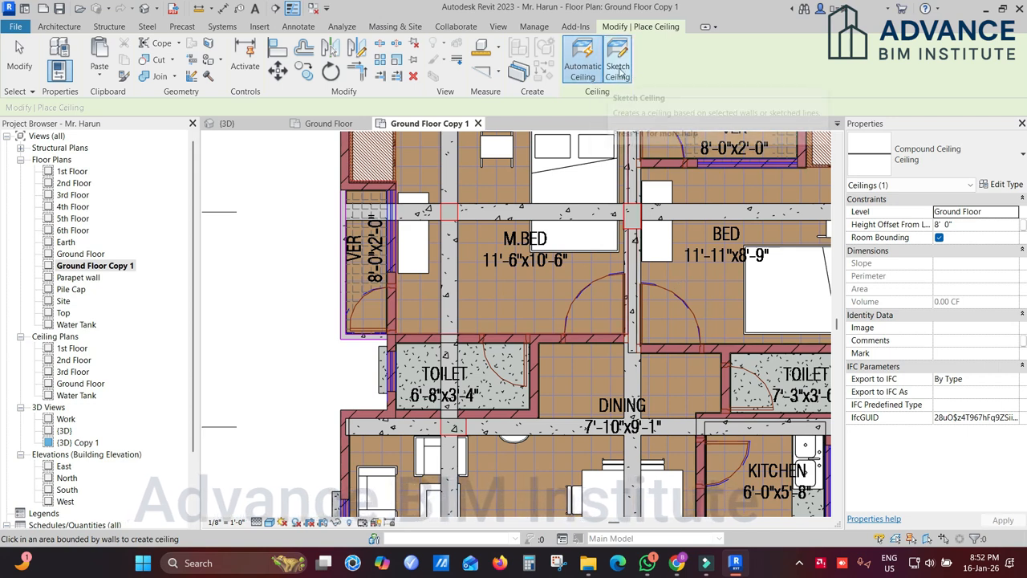
Start a sketched ceiling for M.BED and pick the inner finish face of the room's upper exterior wall as a boundary line
middle_click_drag(610, 151, 611, 226)
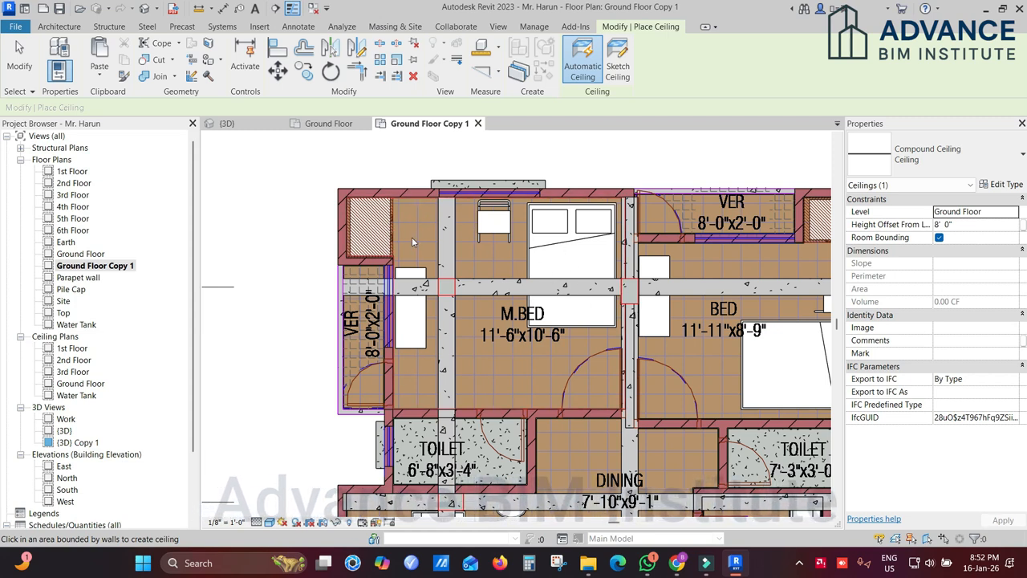
scroll(423, 199, "up", 3)
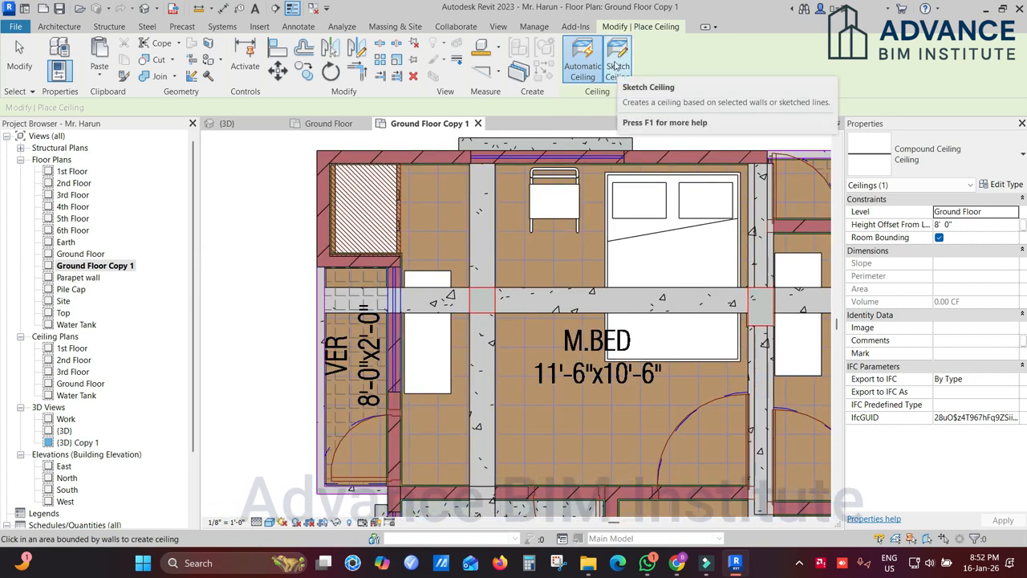
scroll(485, 267, "down", 2)
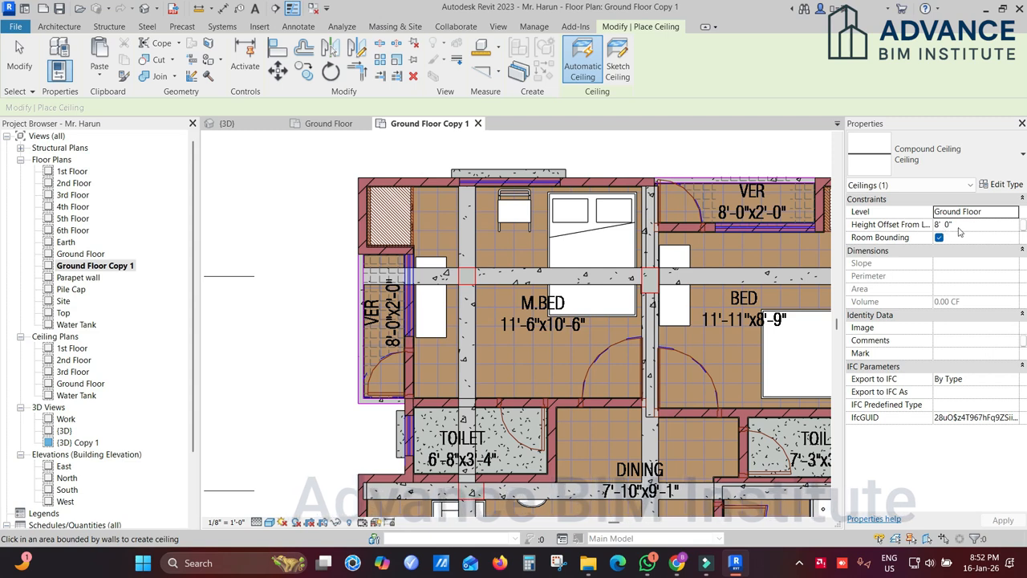
left_click(617, 65)
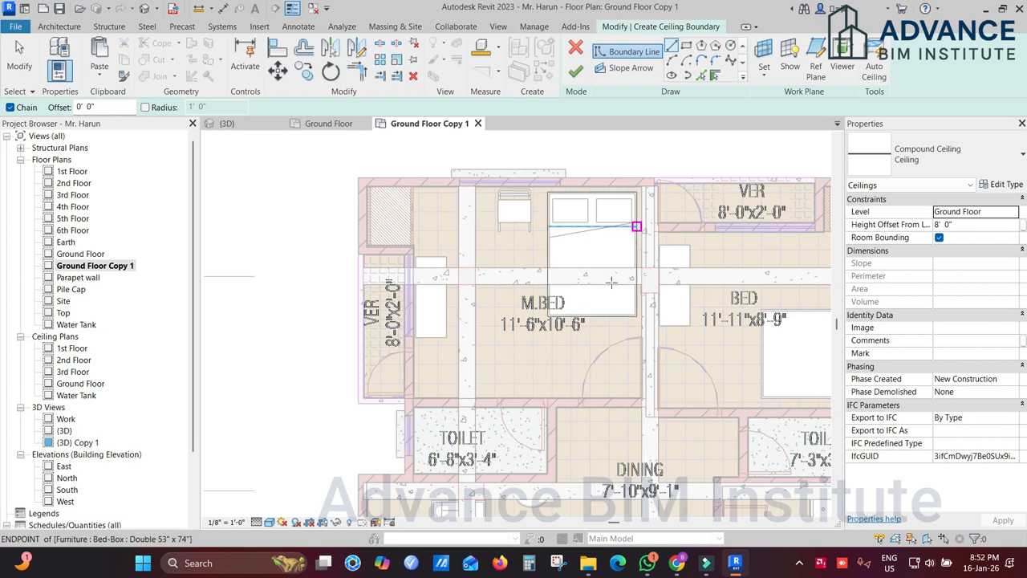
left_click(687, 46)
scroll(498, 208, "up", 1)
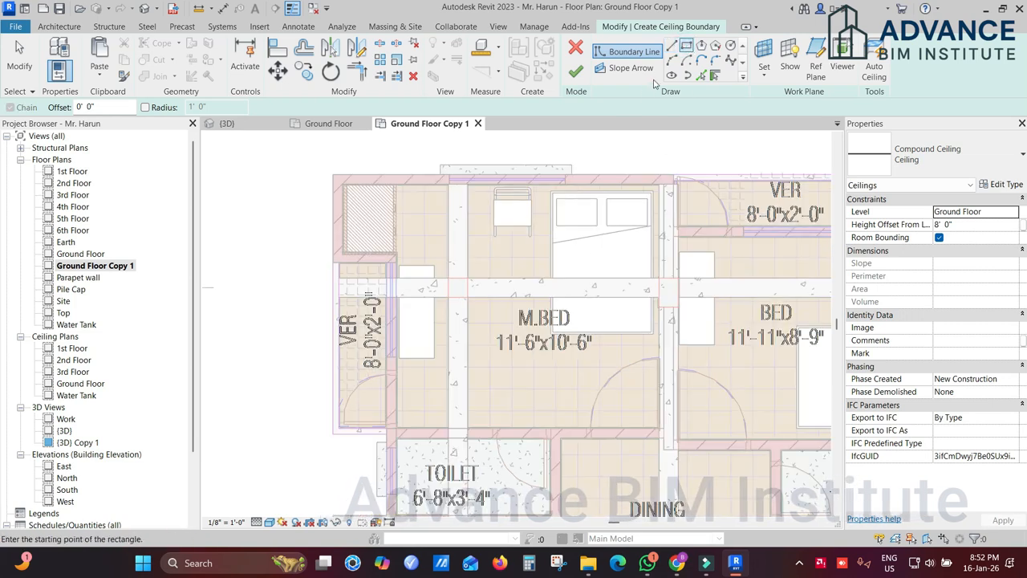
left_click(700, 74)
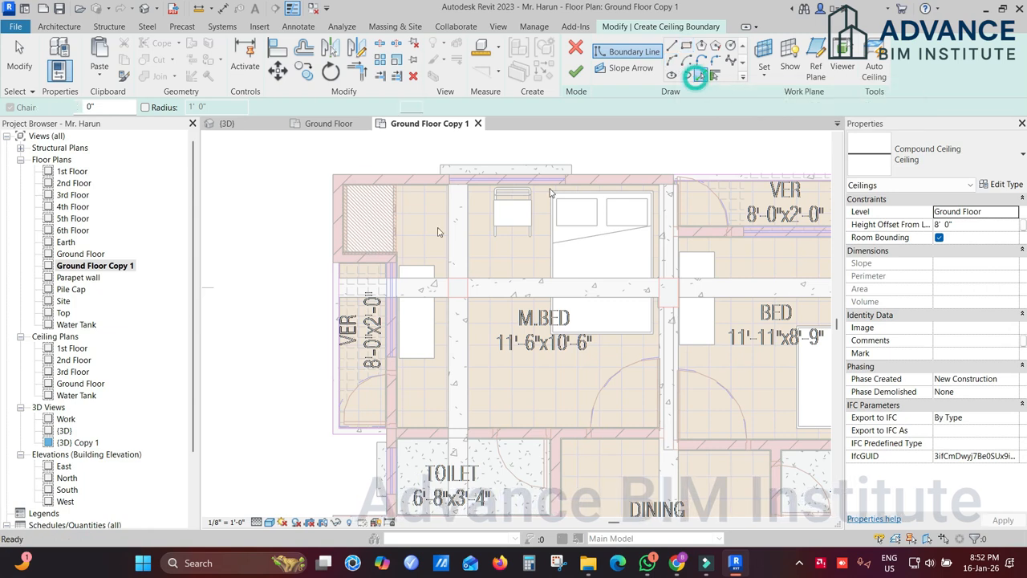
scroll(440, 201, "up", 4)
middle_click_drag(449, 299, 449, 421)
scroll(456, 266, "up", 1)
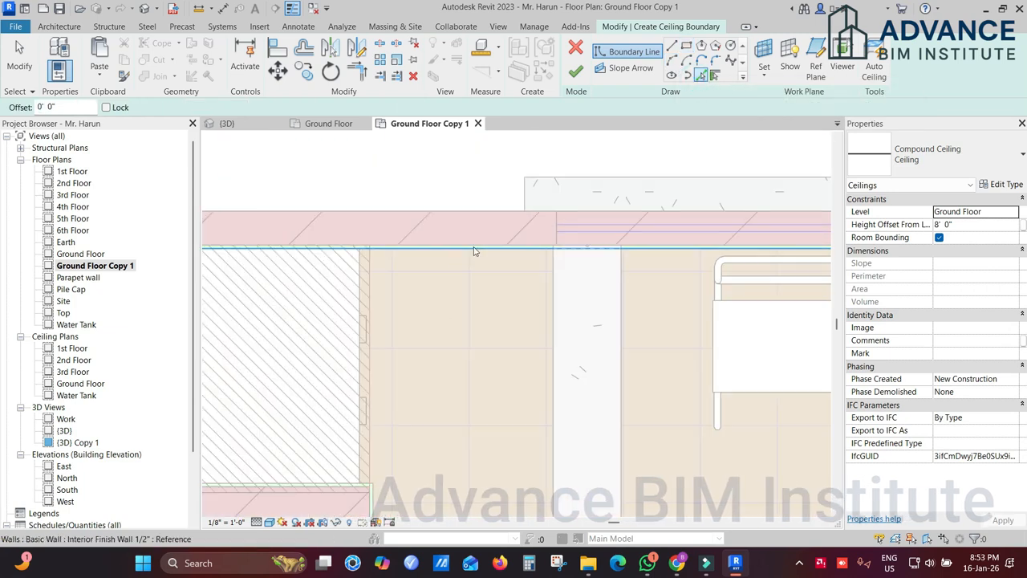
scroll(464, 255, "up", 2)
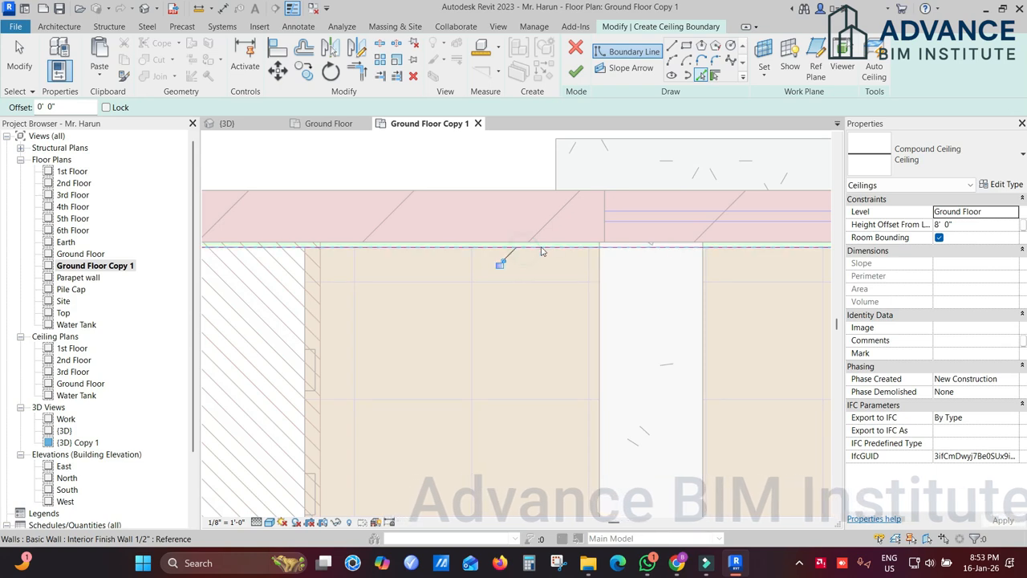
Pick the inner finish faces of the outer wall and lower wall around the M.BED wardrobe niche as ceiling boundary lines
scroll(530, 250, "down", 3)
scroll(439, 277, "up", 1)
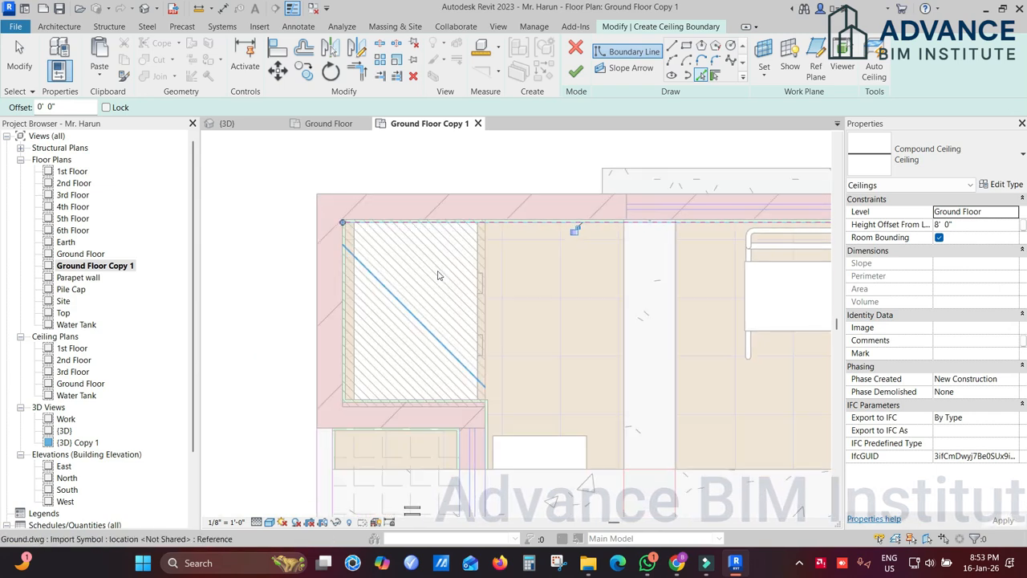
scroll(384, 325, "up", 1)
scroll(345, 267, "up", 2)
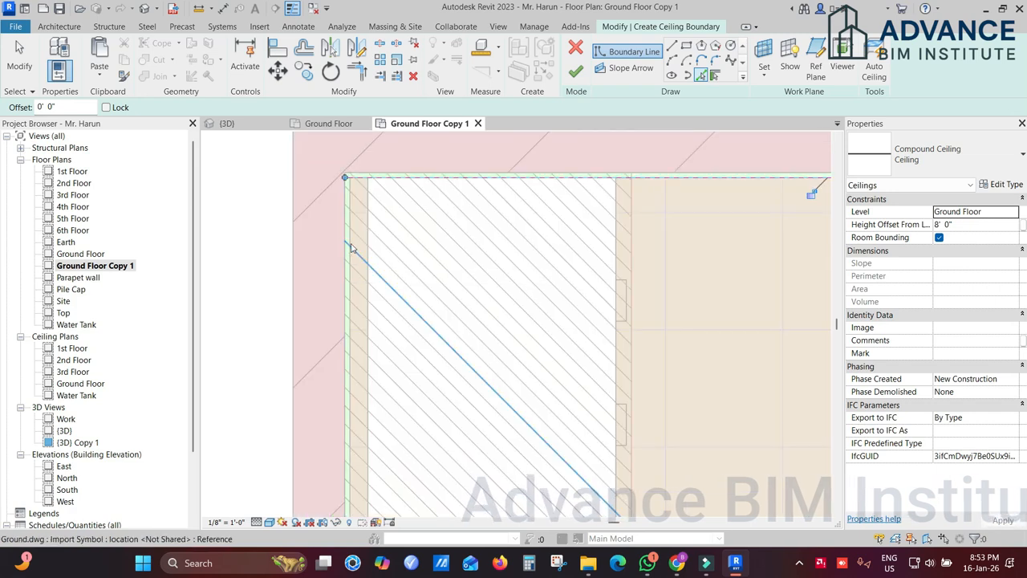
scroll(349, 196, "up", 1)
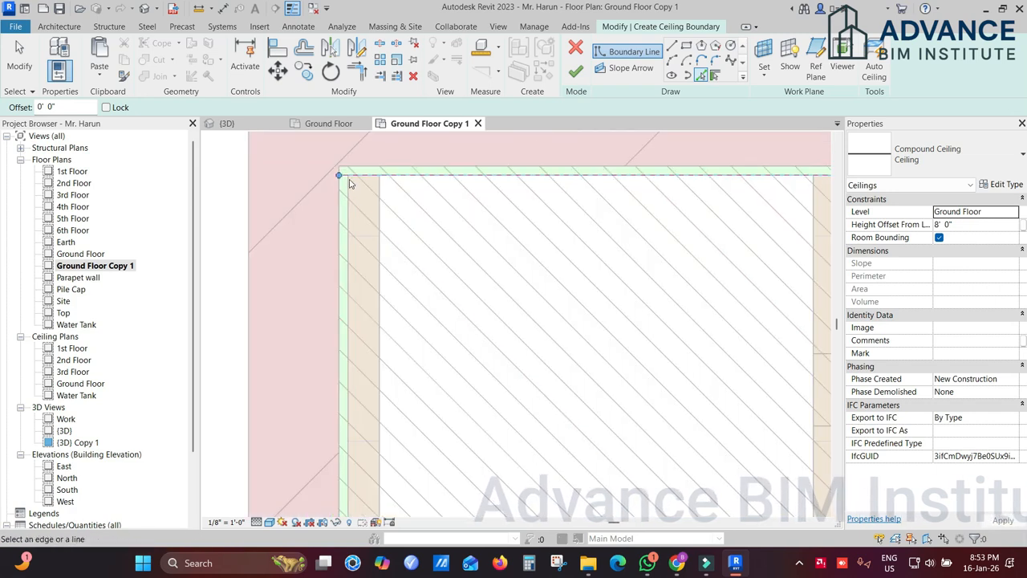
scroll(354, 241, "down", 4, "ctrl")
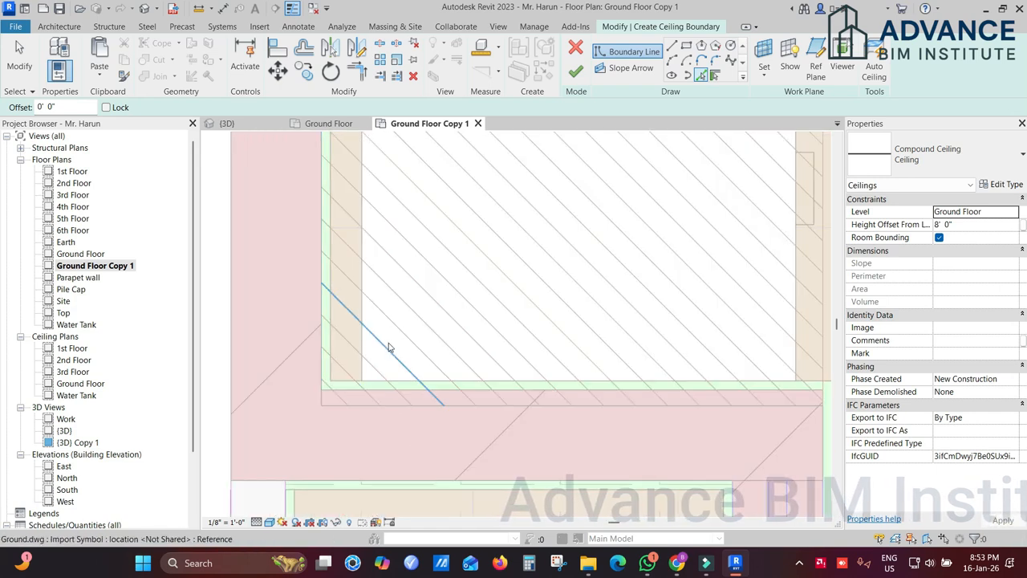
scroll(387, 344, "down", 2)
middle_click_drag(594, 383, 591, 413)
middle_click_drag(492, 366, 519, 488)
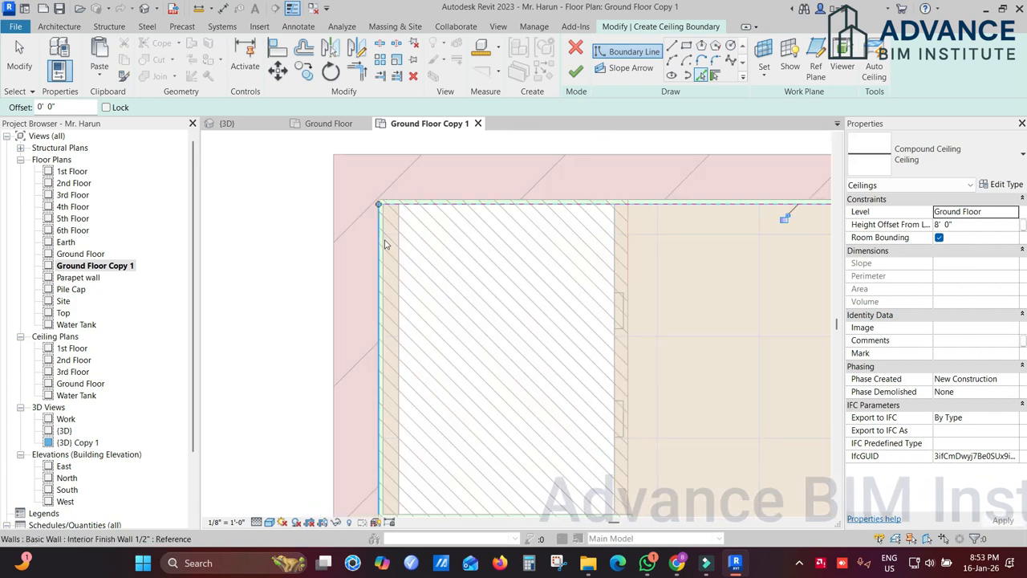
middle_click_drag(368, 430, 390, 298)
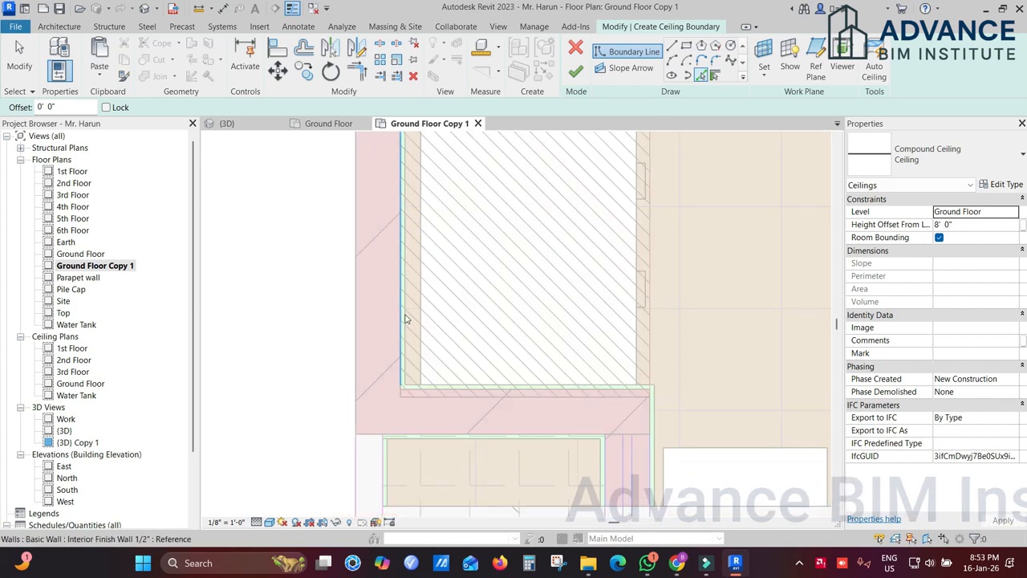
left_click(404, 321)
scroll(644, 388, "up", 1)
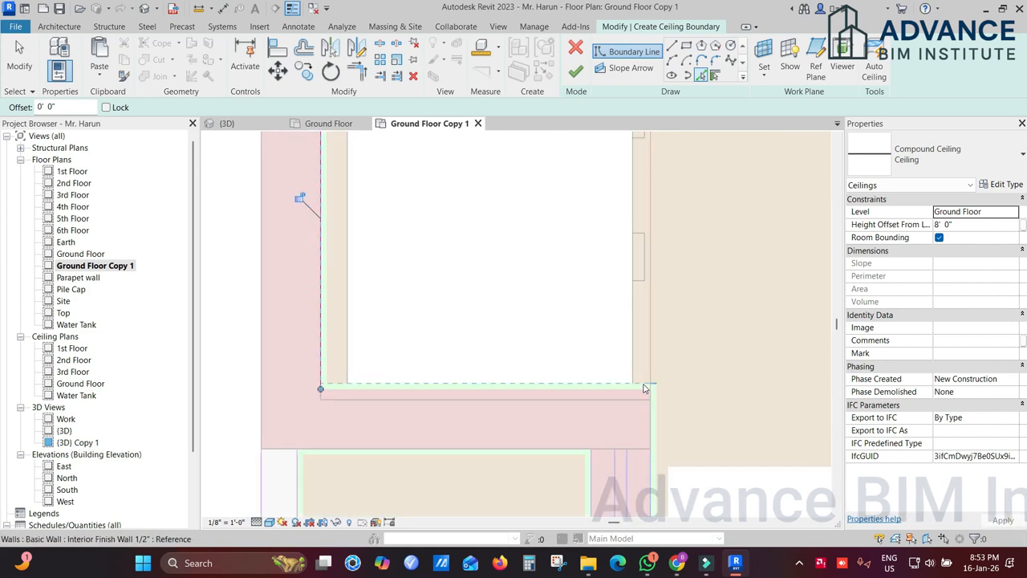
left_click(647, 384)
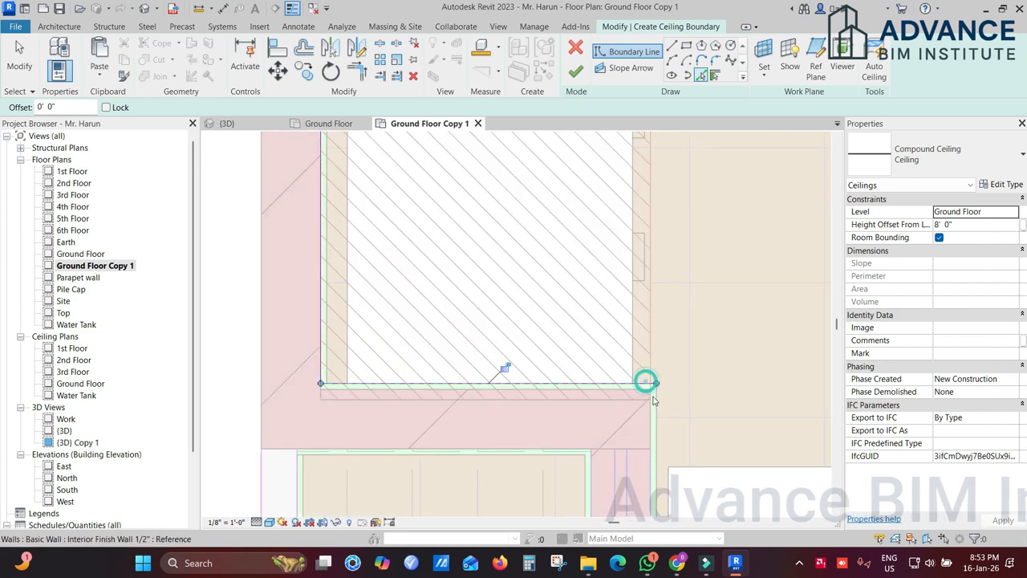
Pick the M.BED finish faces of the veranda-side wall and the toilet-side wall as ceiling boundary lines
left_click(657, 416)
middle_click_drag(657, 415, 667, 317)
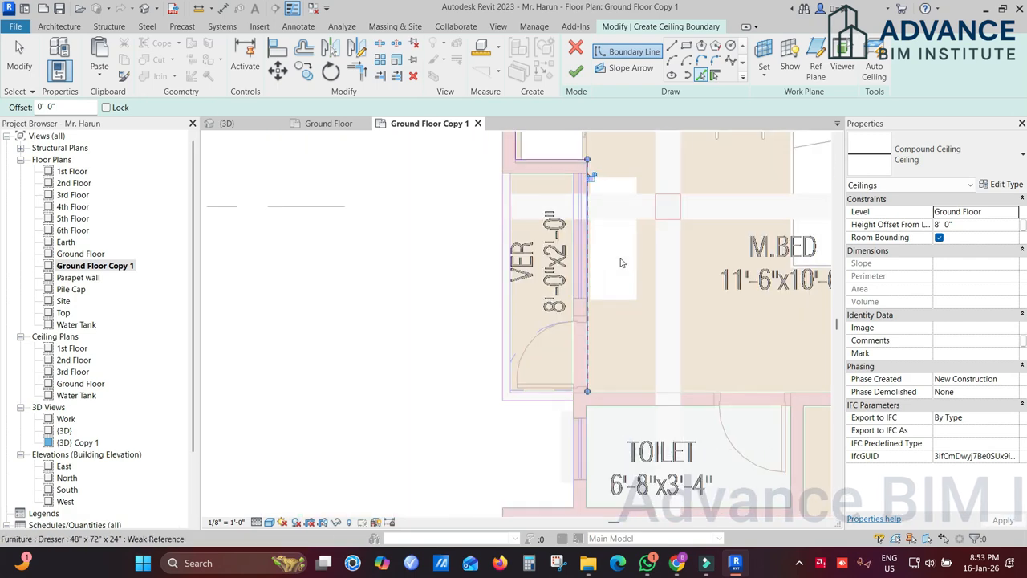
scroll(610, 401, "up", 4)
left_click(699, 356)
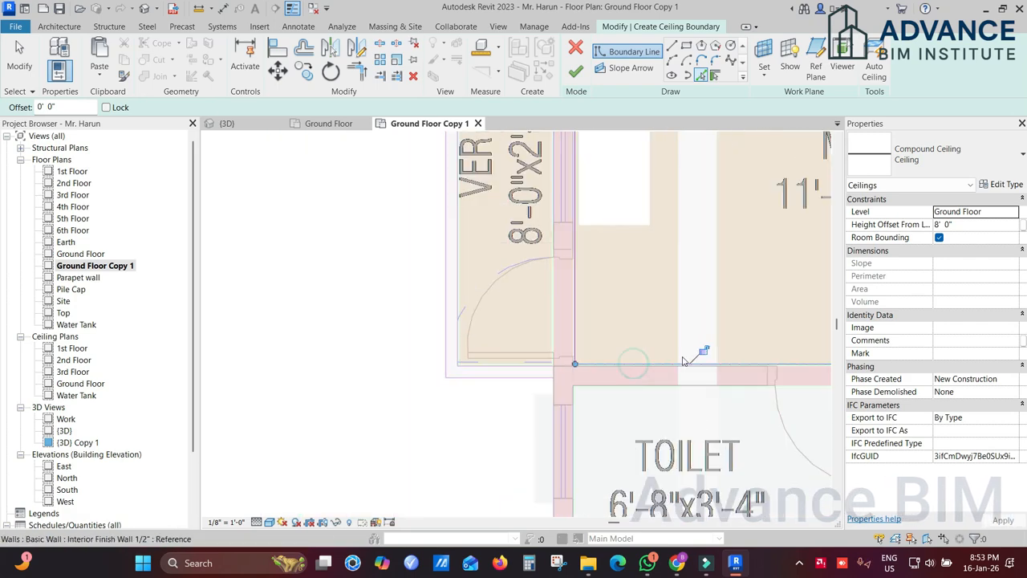
Pick the finish face of the wall behind the bed and the edges of the column between M.BED and BED as boundary lines
scroll(577, 403, "down", 3)
middle_click_drag(577, 403, 576, 482)
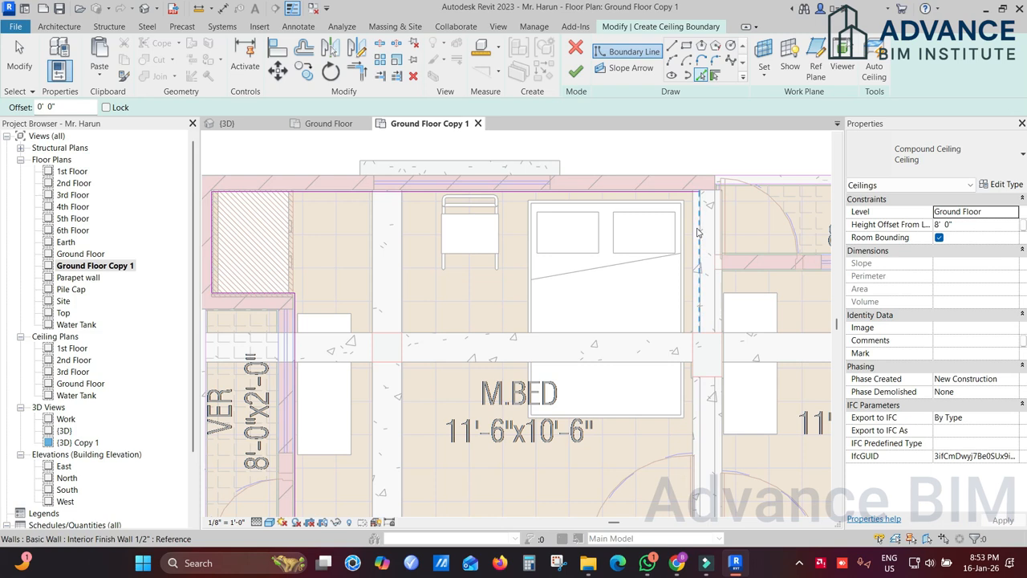
scroll(698, 198, "up", 4)
middle_click_drag(698, 197, 670, 160)
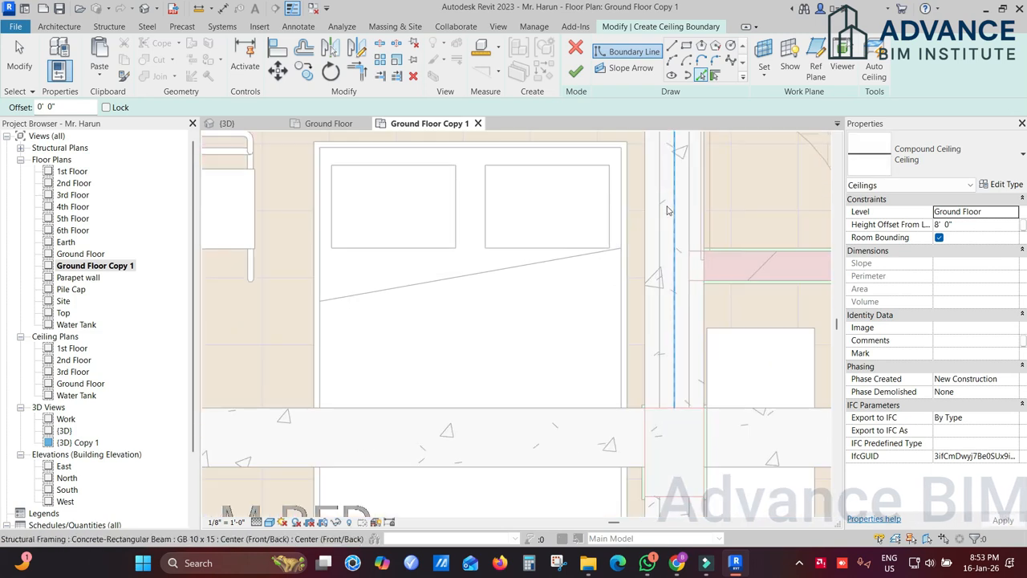
scroll(667, 211, "down", 1)
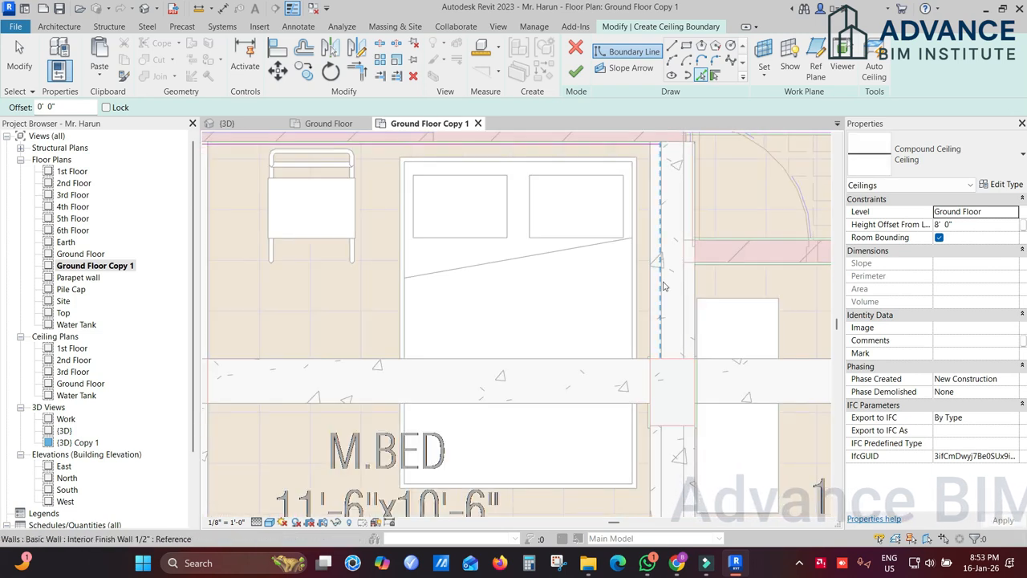
scroll(663, 286, "up", 2)
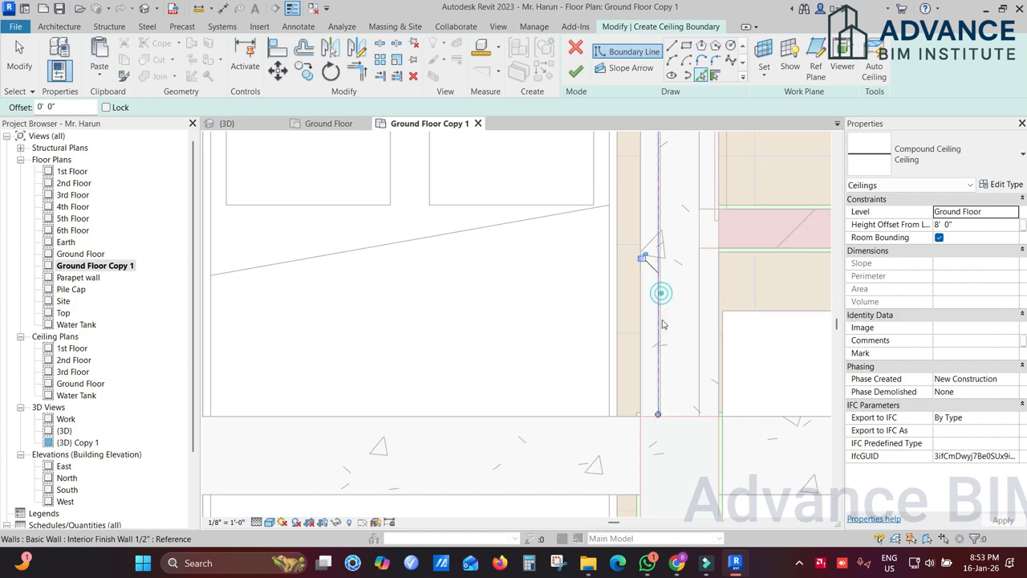
middle_click_drag(663, 324, 679, 149)
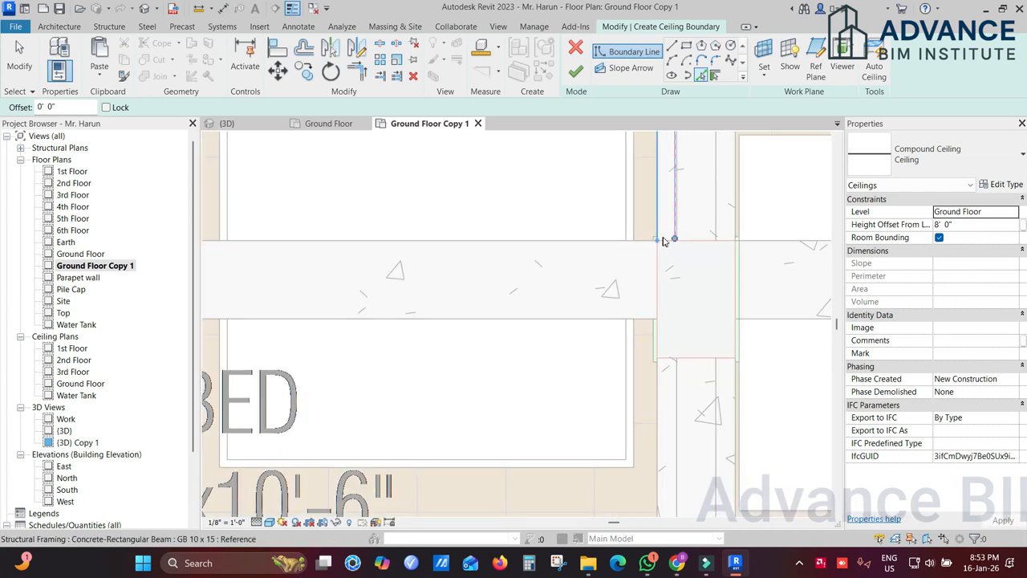
left_click(659, 265)
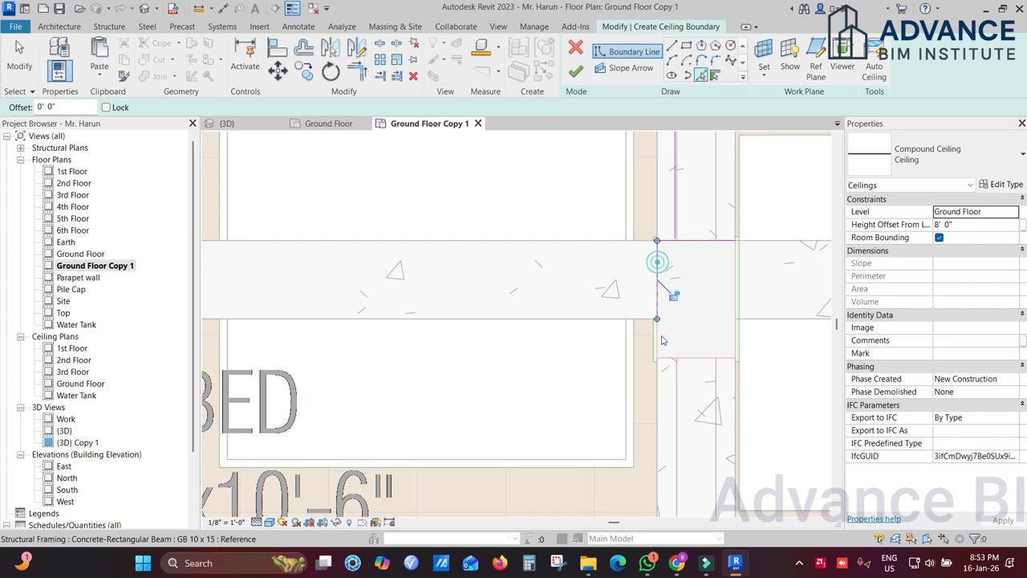
left_click(671, 363)
middle_click_drag(683, 391, 630, 223)
middle_click_drag(636, 385, 609, 80)
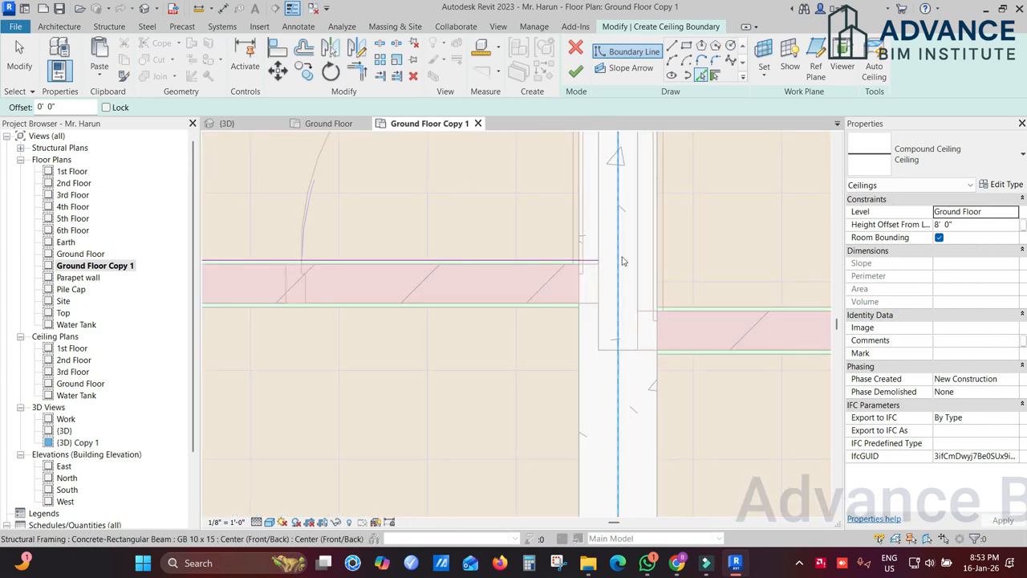
middle_click_drag(318, 163, 334, 202)
middle_click_drag(621, 123, 633, 325)
scroll(633, 325, "down", 5)
scroll(636, 287, "up", 2)
left_click(634, 289)
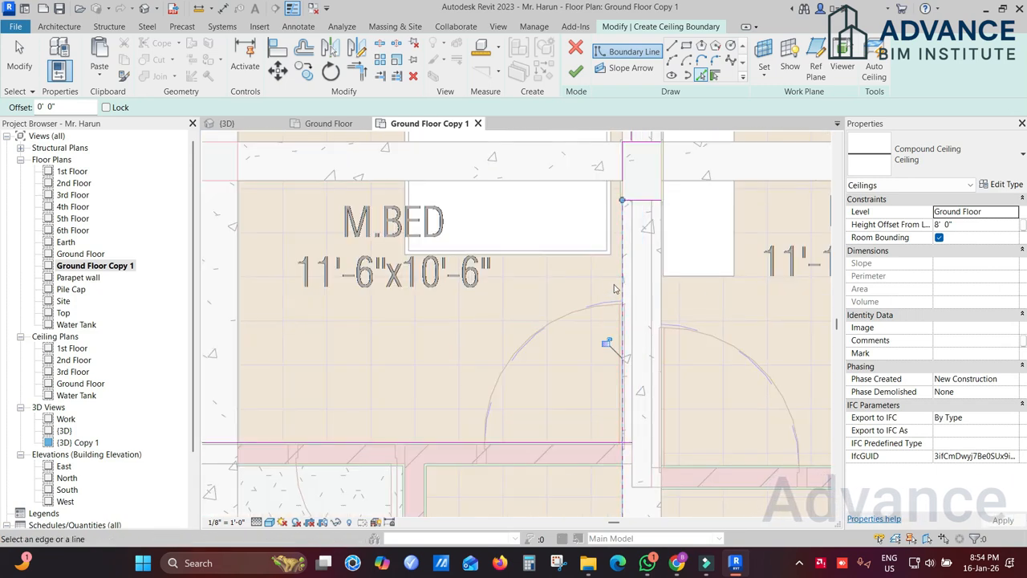
key("ctrl+z")
Draw a straight boundary line about 4'-10" long from the column's lower edge down along the wall between M.BED and BED
middle_click_drag(630, 285, 621, 254)
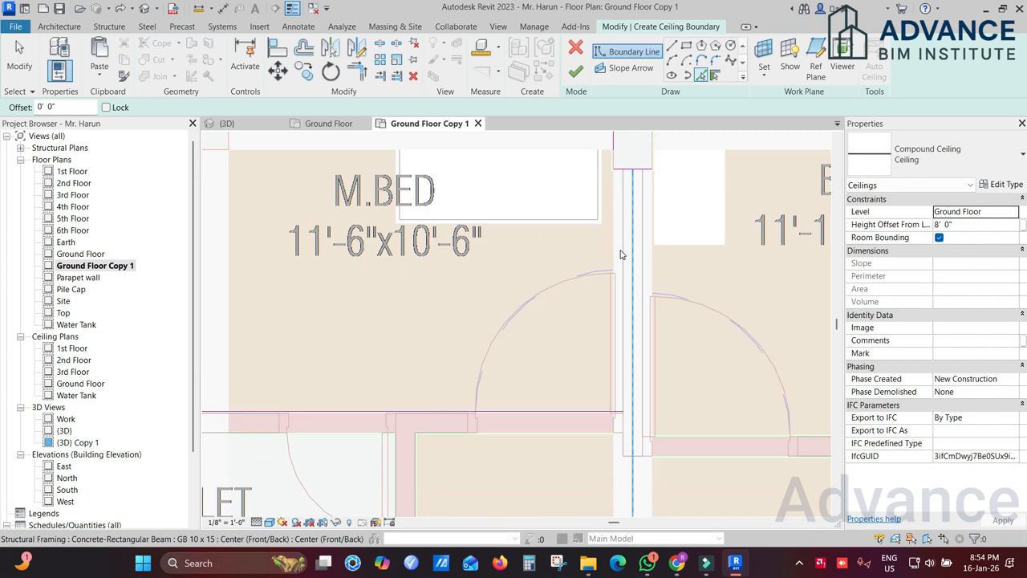
left_click(671, 46)
left_click(622, 169)
middle_click_drag(630, 266, 635, 196)
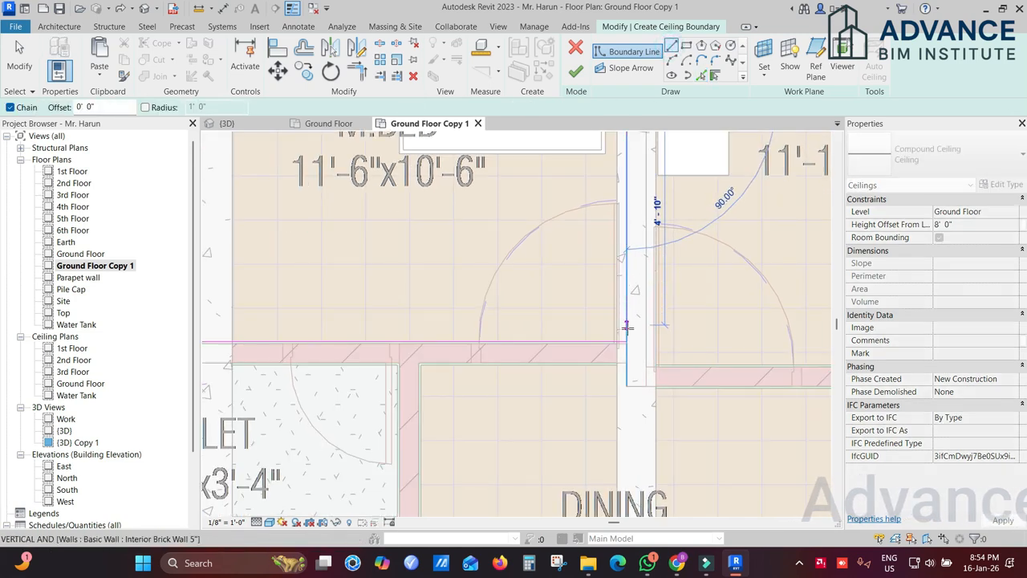
left_click(626, 328)
key("Escape")
key("Escape")
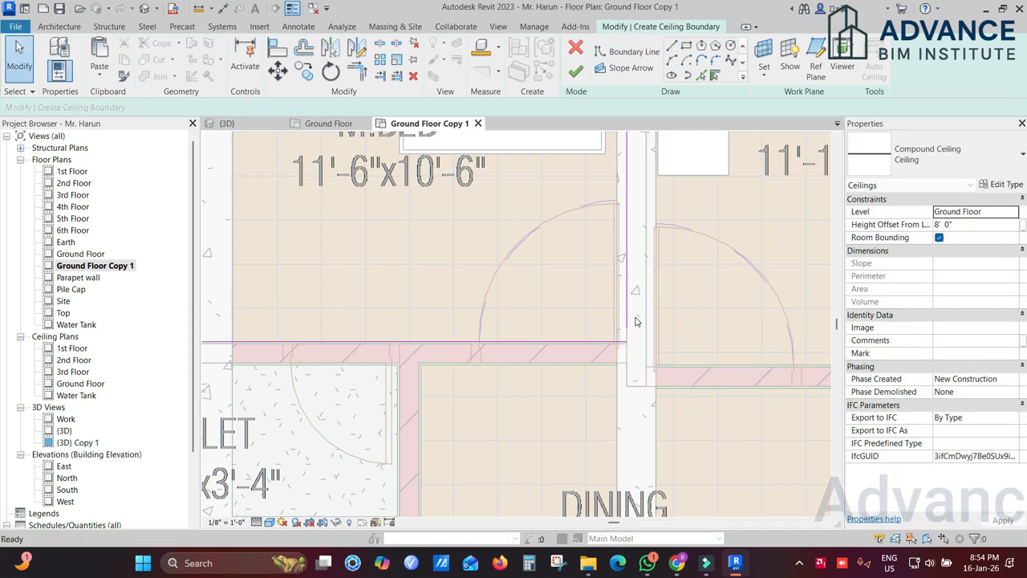
Trim the drawn line to the toilet-side boundary line and clean up the boundary corner at the column
key("t")
key("r")
left_click(626, 294)
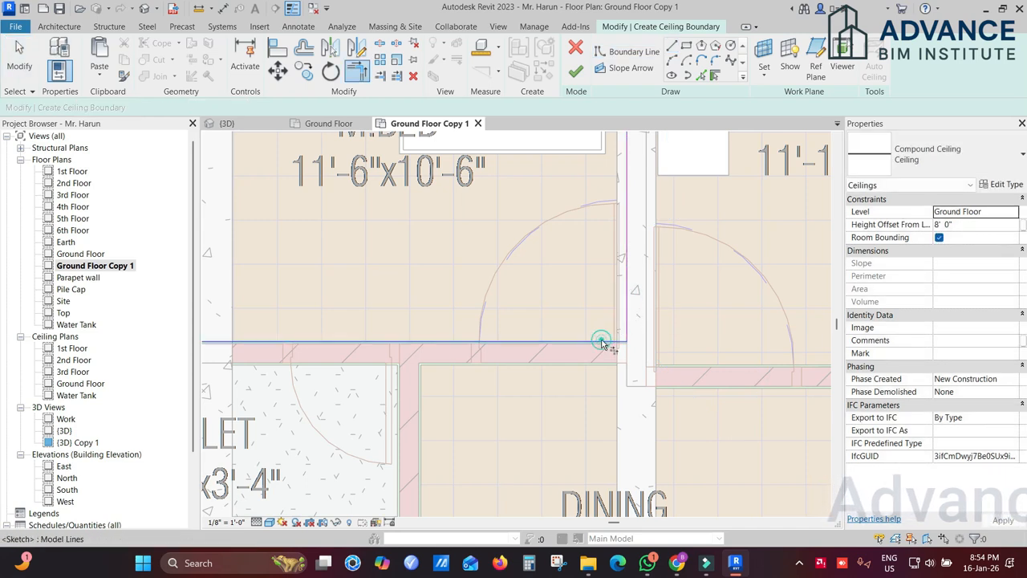
left_click(602, 343)
middle_click_drag(602, 343, 604, 473)
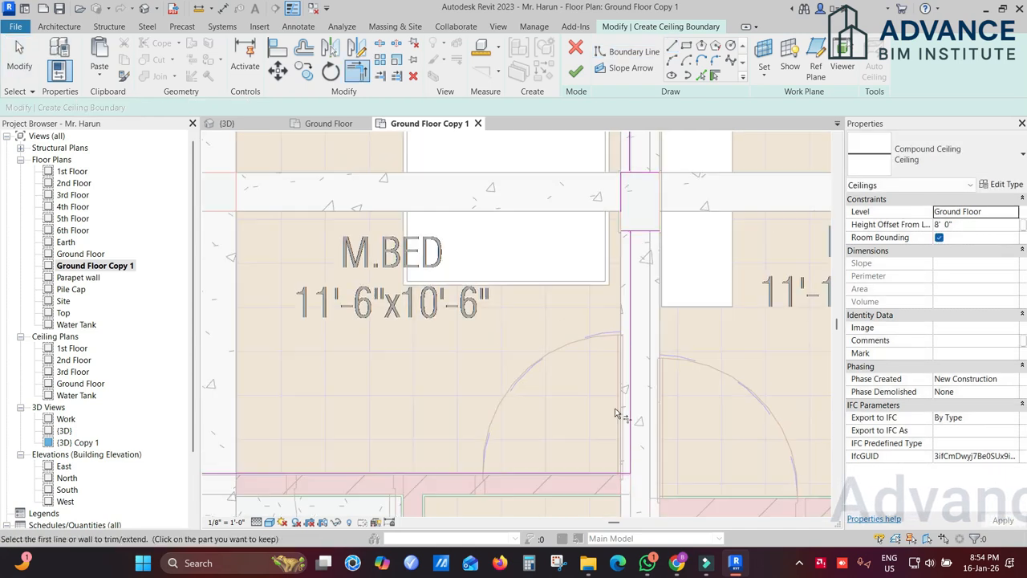
left_click(623, 232)
left_click(622, 186)
Draw an inner rectangle in the M.BED ceiling sketch with a 2' 0" offset, between the veranda/toilet corner and the opposite corner beside the bed
scroll(623, 176, "up", 3)
middle_click_drag(632, 325, 791, 418)
scroll(791, 418, "down", 3)
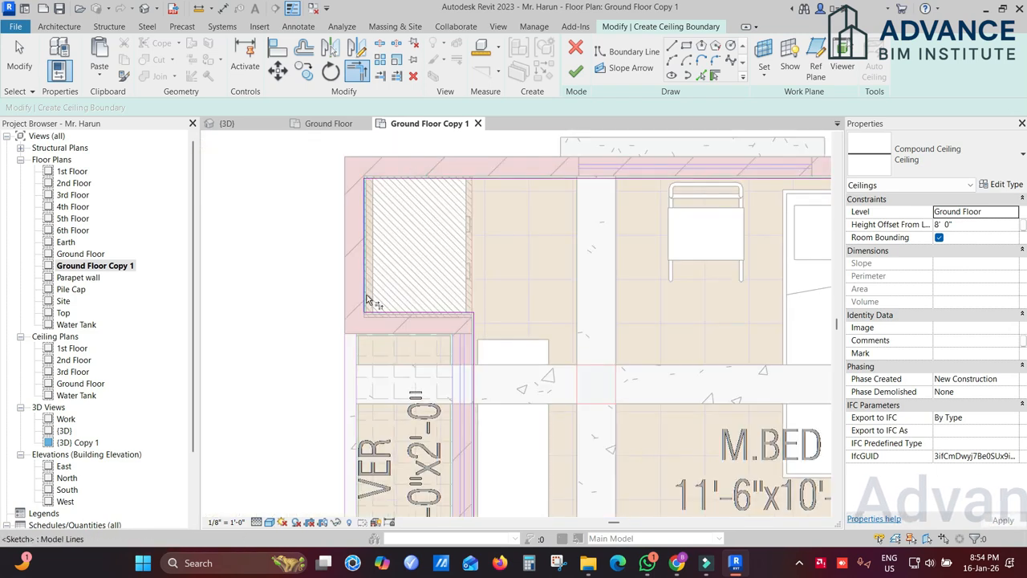
middle_click_drag(484, 498, 507, 194)
scroll(511, 332, "down", 3)
left_click(686, 46)
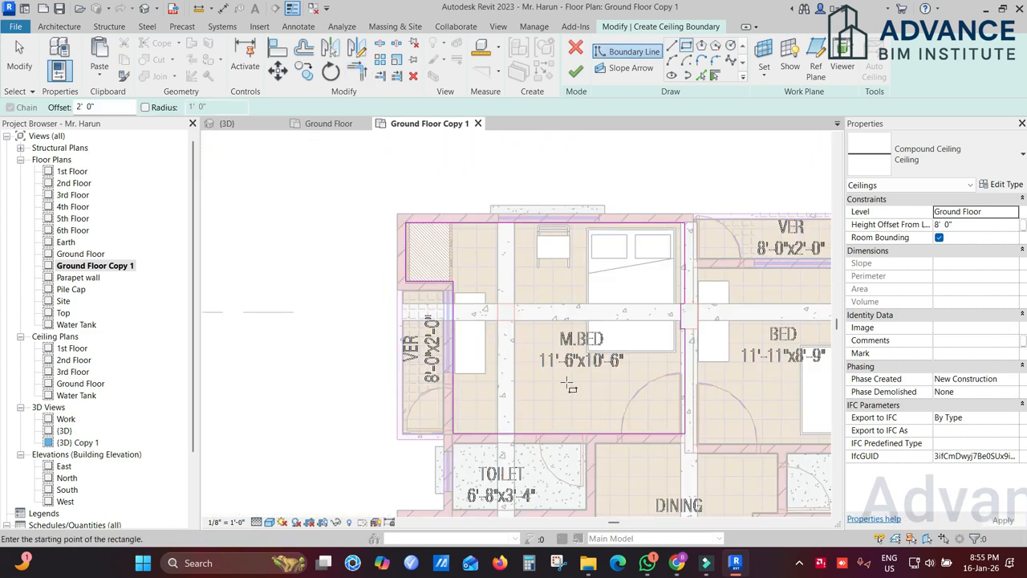
middle_click_drag(573, 385, 529, 350)
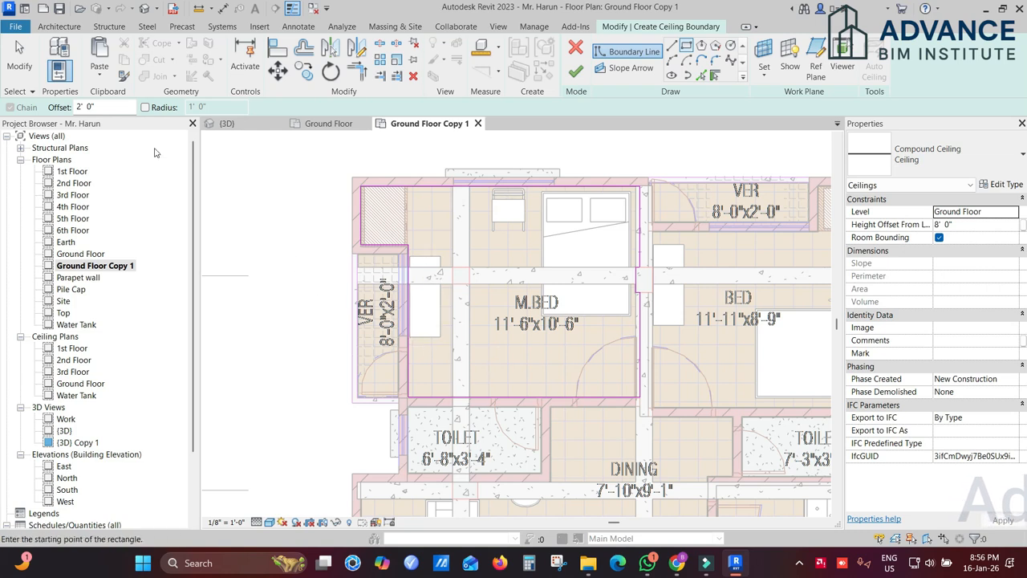
scroll(416, 380, "up", 3)
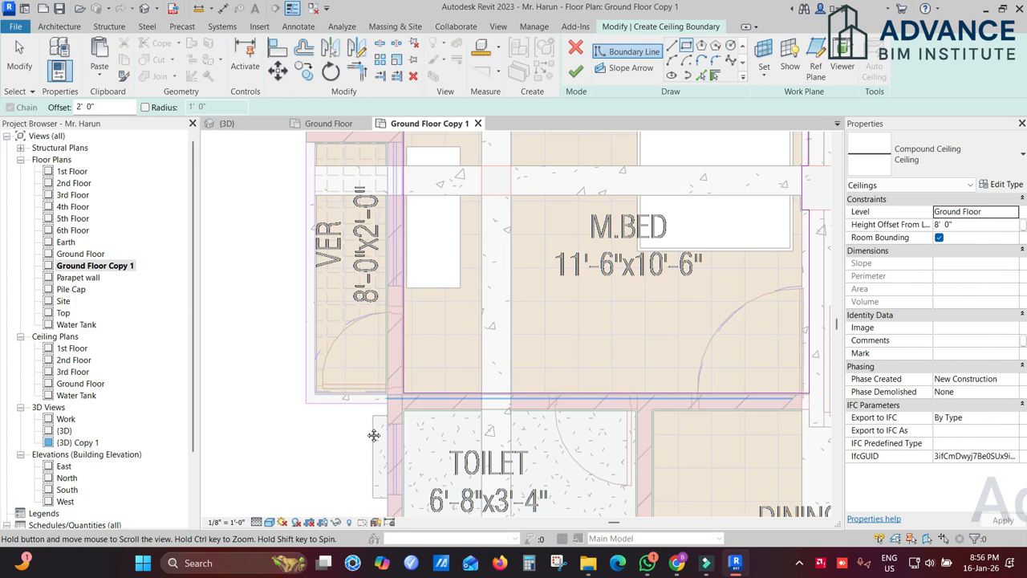
scroll(416, 380, "up", 5)
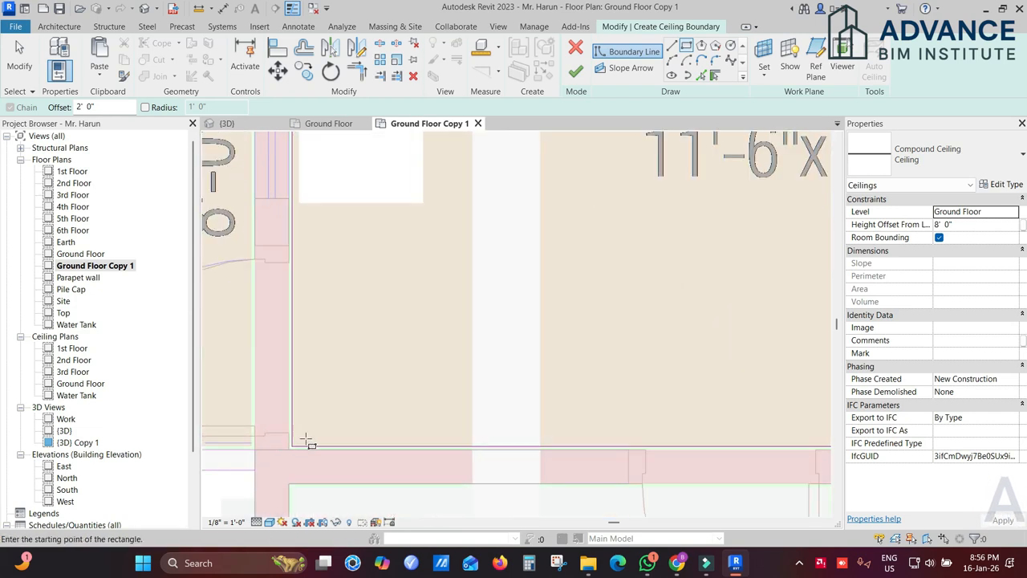
left_click(293, 446)
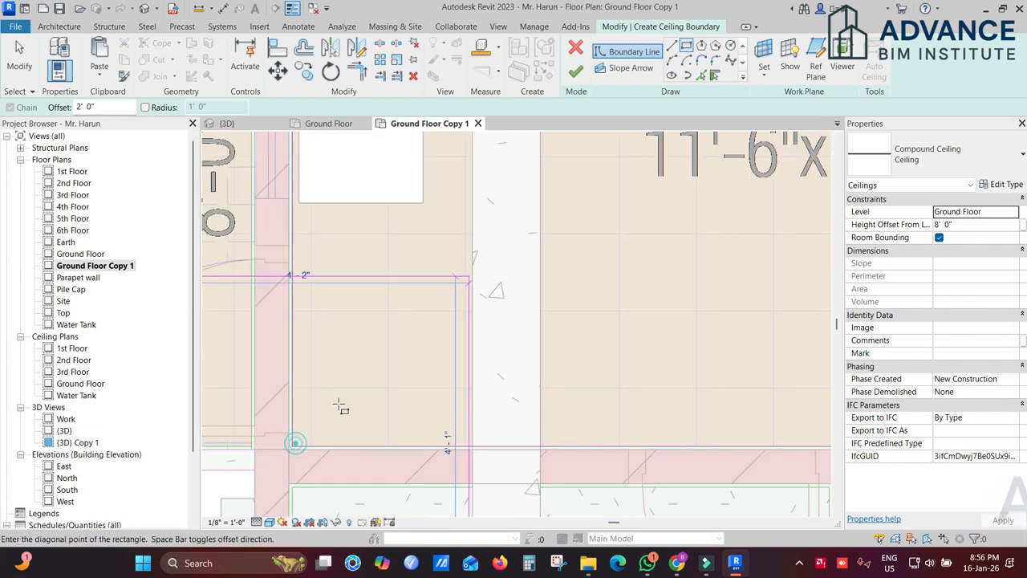
scroll(433, 321, "down", 3)
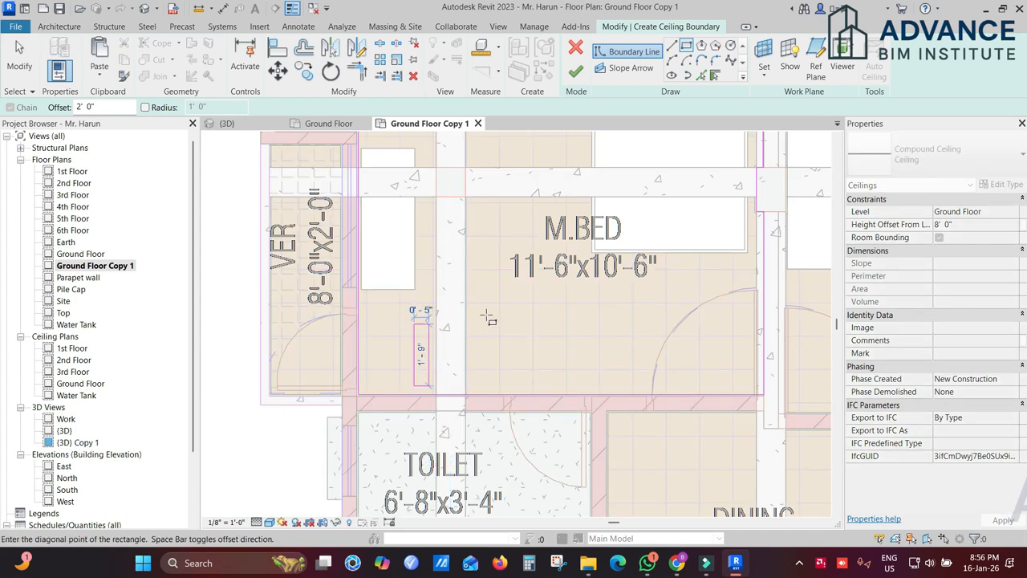
scroll(433, 321, "up", 2)
scroll(560, 276, "down", 2)
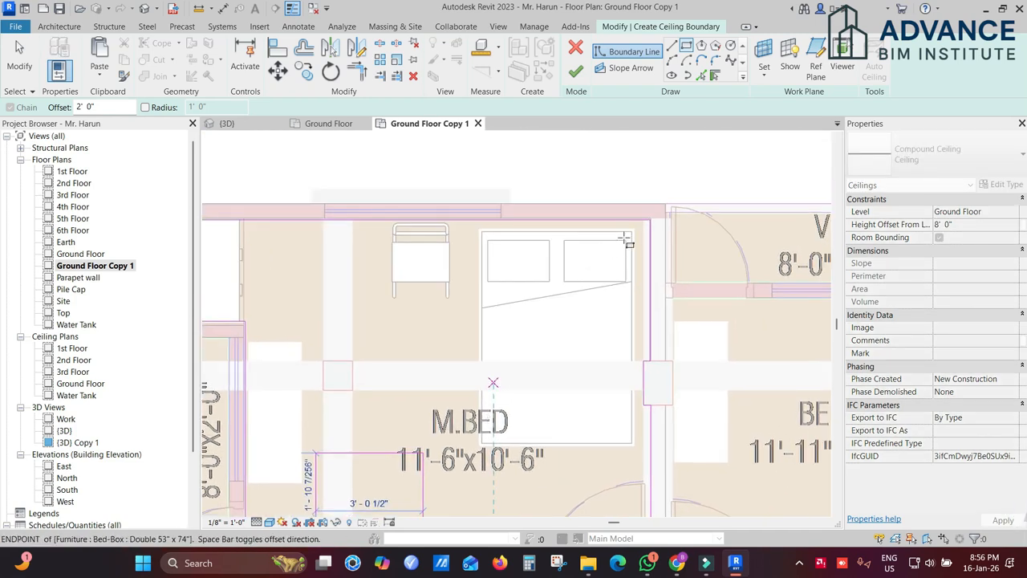
scroll(639, 232, "up", 5)
left_click(682, 211)
scroll(684, 213, "down", 3)
scroll(686, 215, "down", 3)
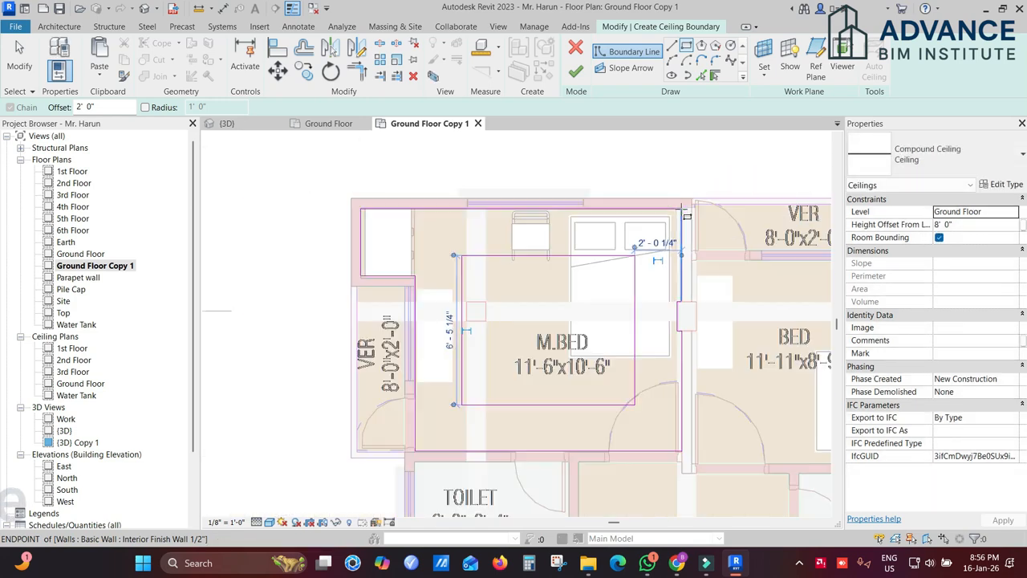
key("Escape")
key("Escape")
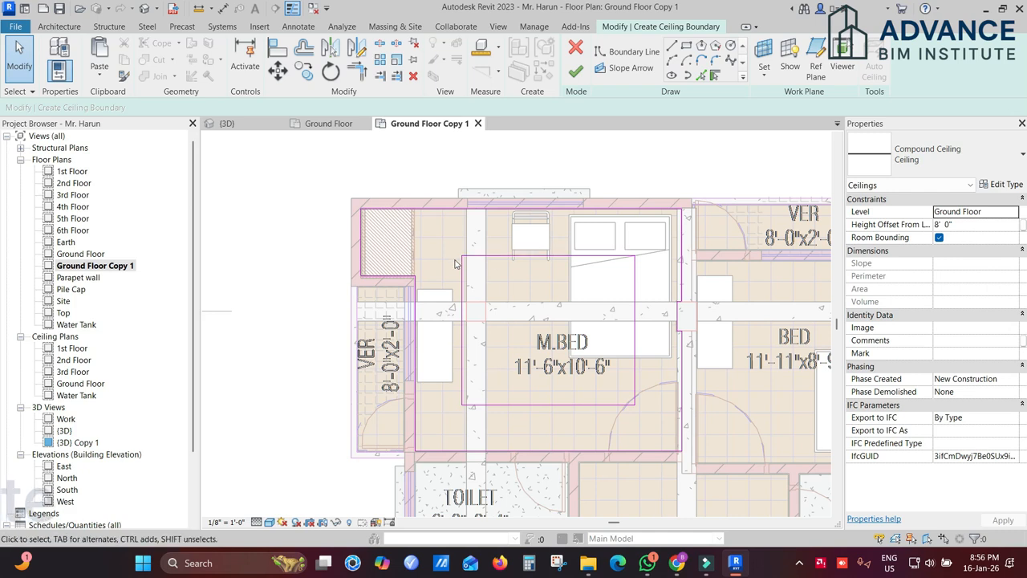
left_click(223, 10)
scroll(459, 260, "up", 2)
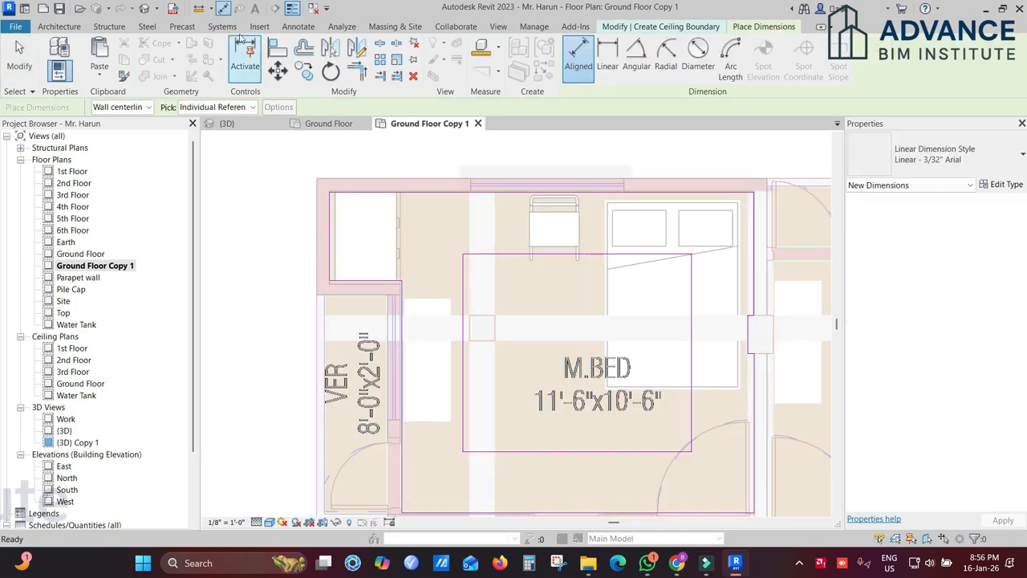
left_click(199, 10)
left_click(504, 255)
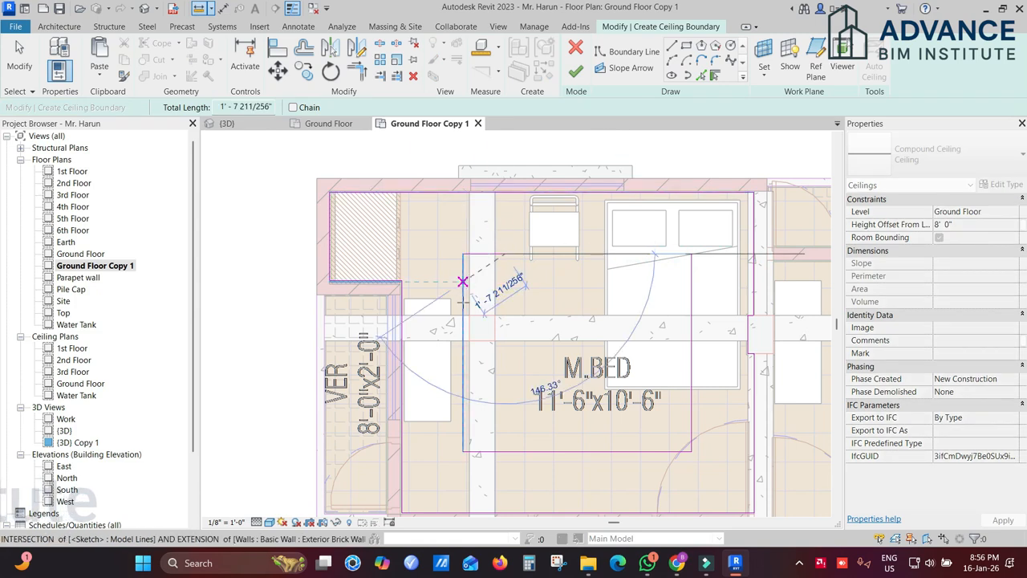
key("Escape")
key("Escape")
Finish the M.BED ceiling boundary sketch and clear the selection
middle_click_drag(481, 297, 504, 236)
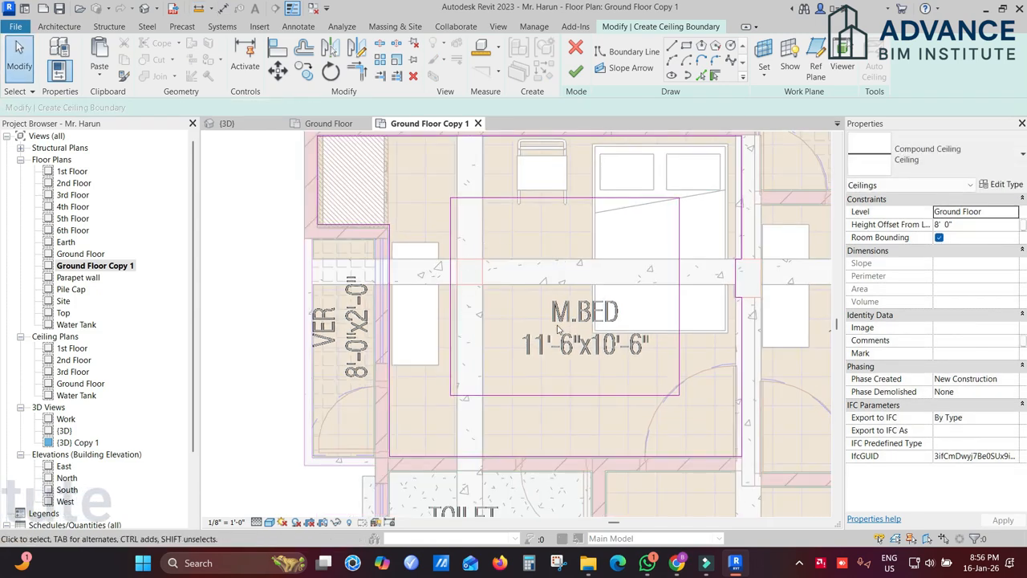
scroll(560, 329, "down", 1)
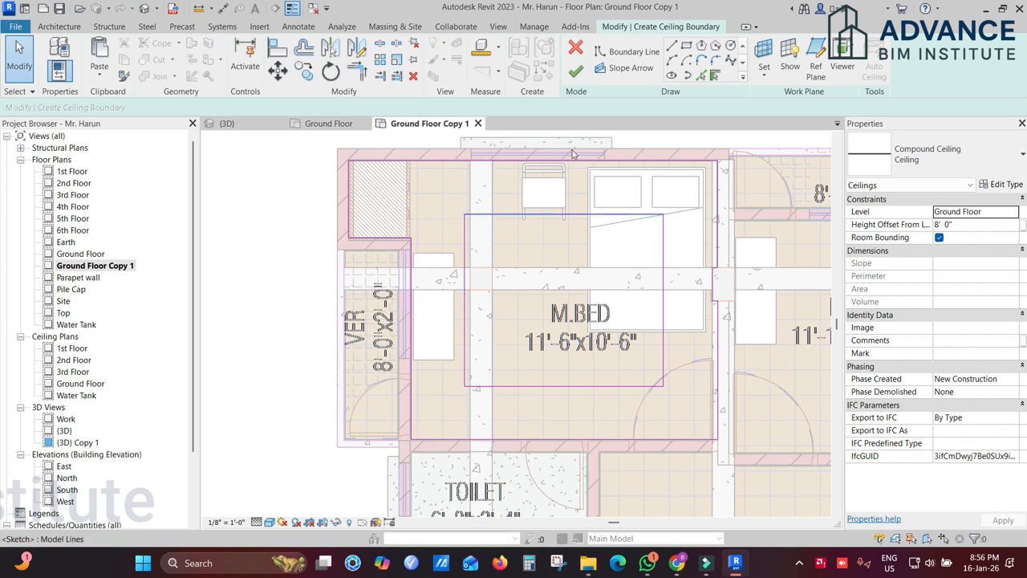
left_click(575, 71)
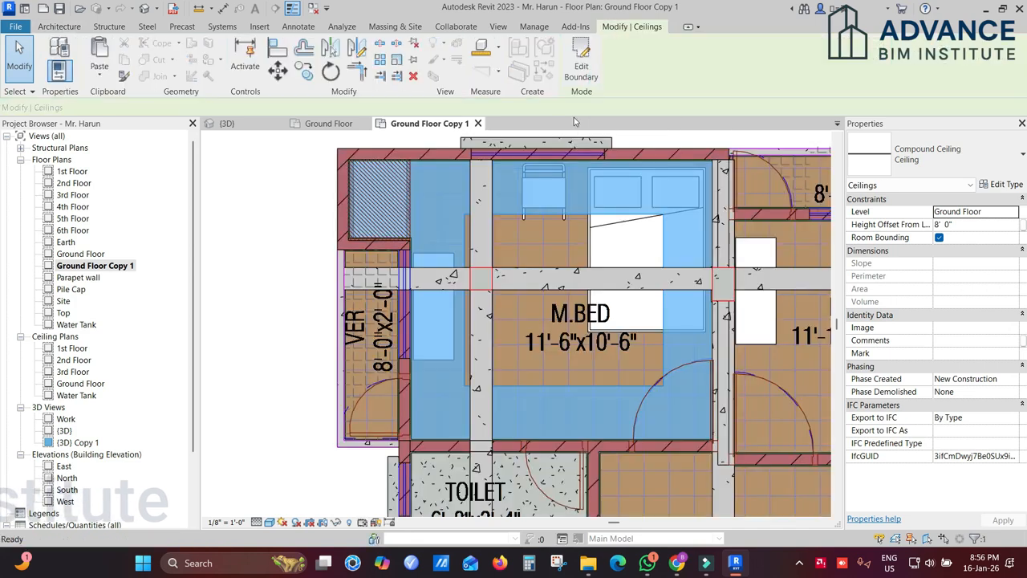
key("Escape")
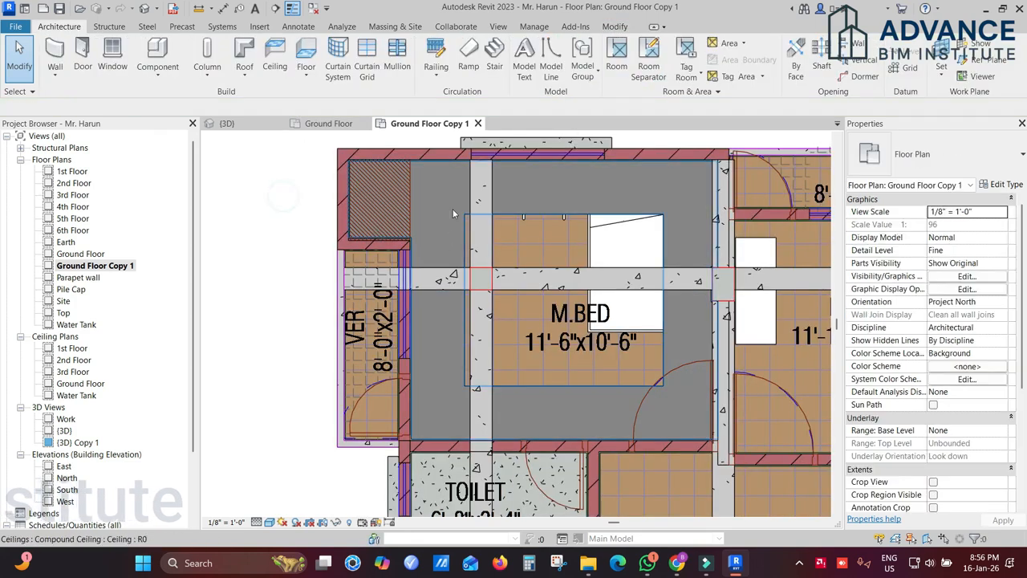
Open the {3D} view and select the new M.BED ceiling between the beams
left_click(229, 123)
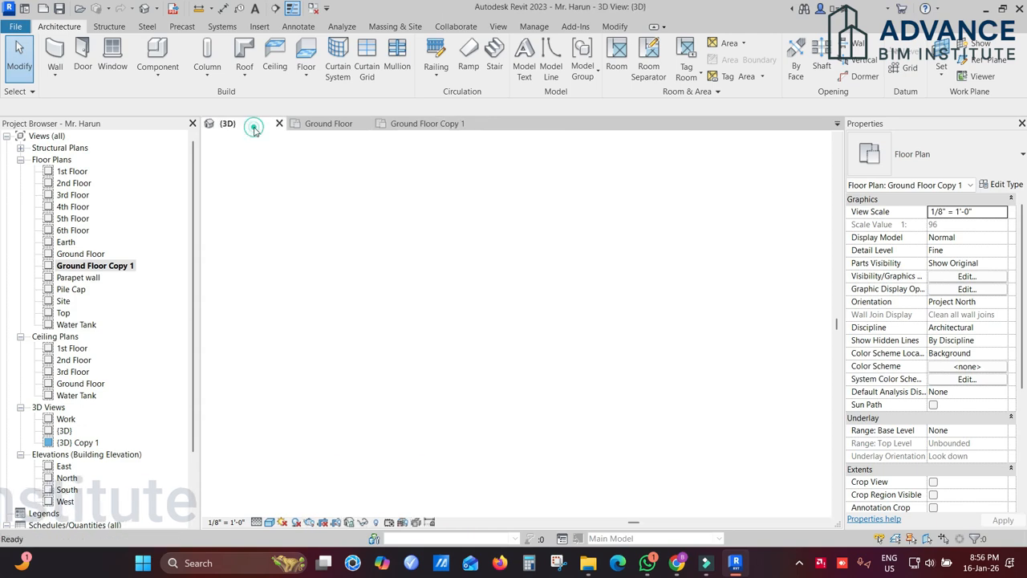
scroll(485, 296, "down", 6)
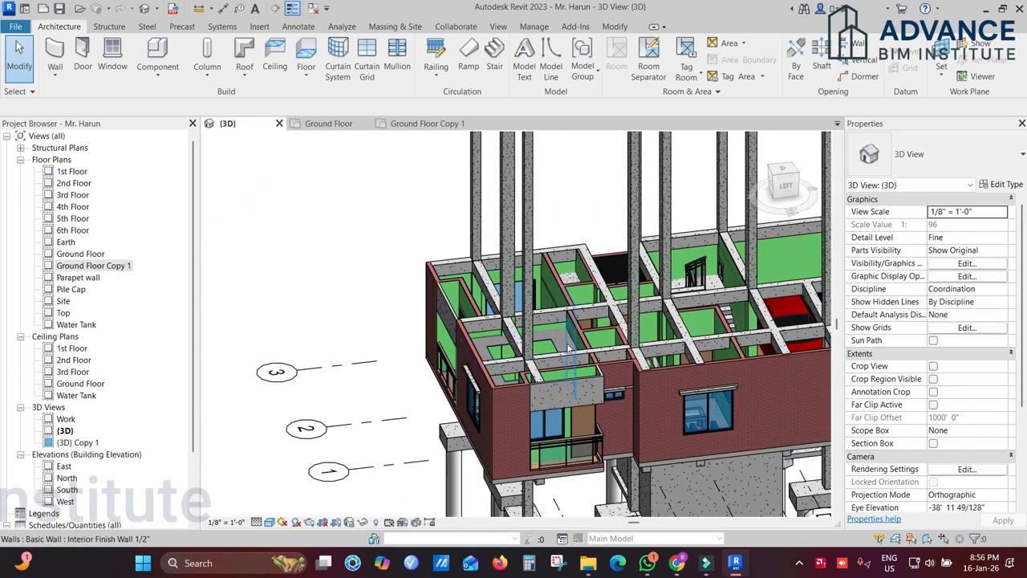
scroll(543, 376, "up", 5)
left_click(488, 420)
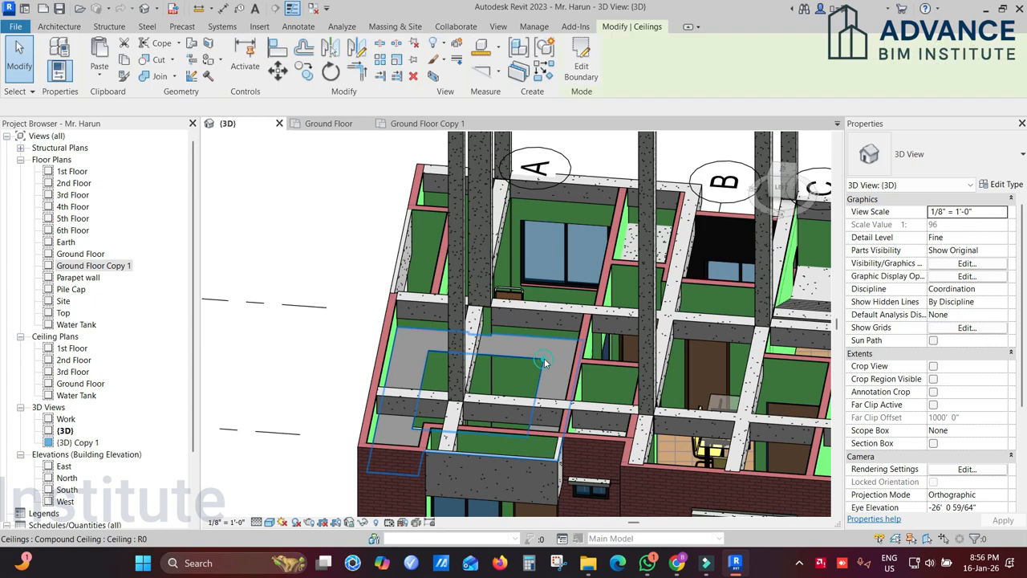
middle_click_drag(488, 420, 448, 427, "shift")
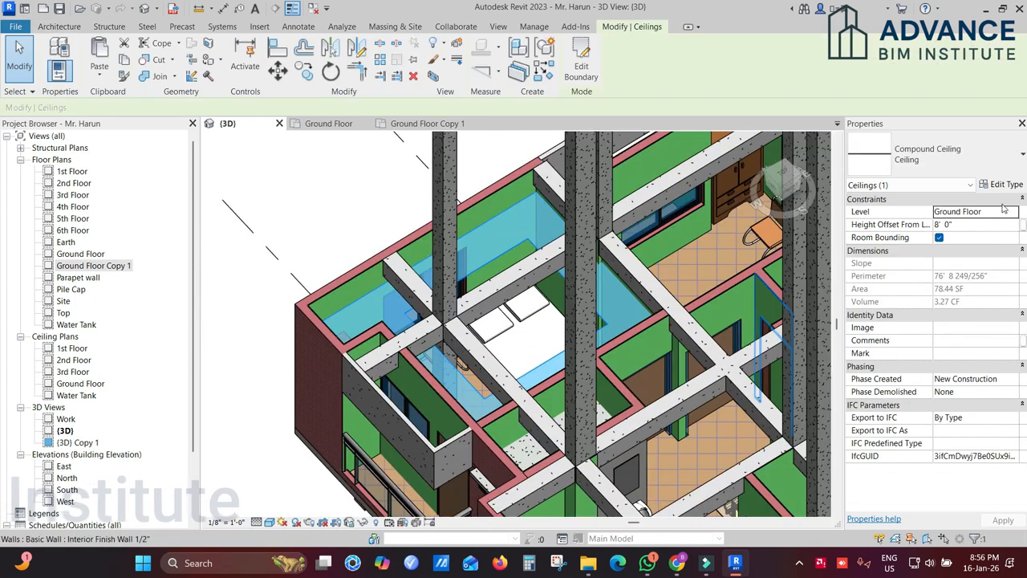
Set the Gypsum Wall Board material in the ceiling type's structure to use its render appearance for shading, and deselect the ceiling
left_click(1002, 185)
left_click(727, 186)
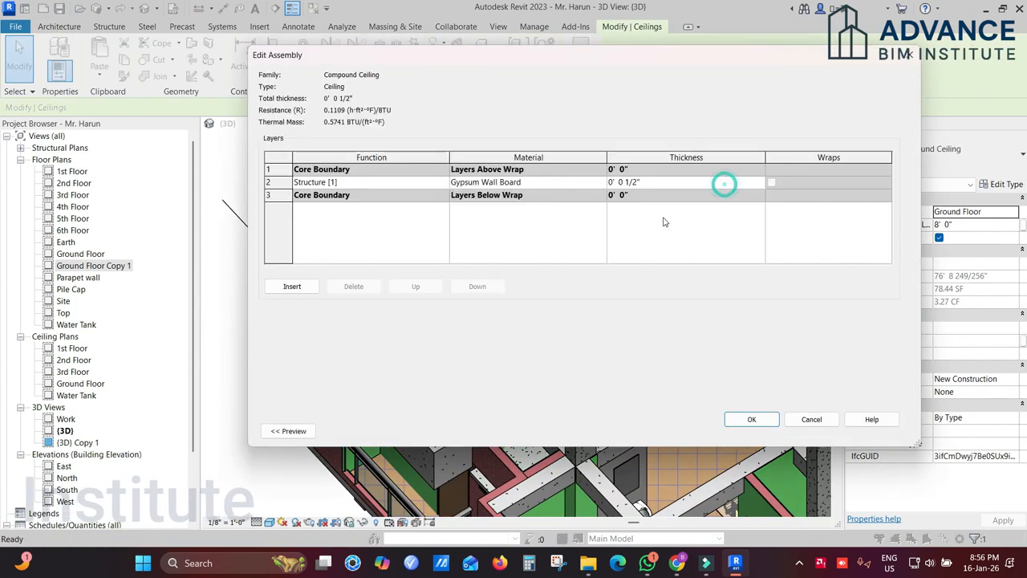
left_click(598, 183)
left_click(602, 182)
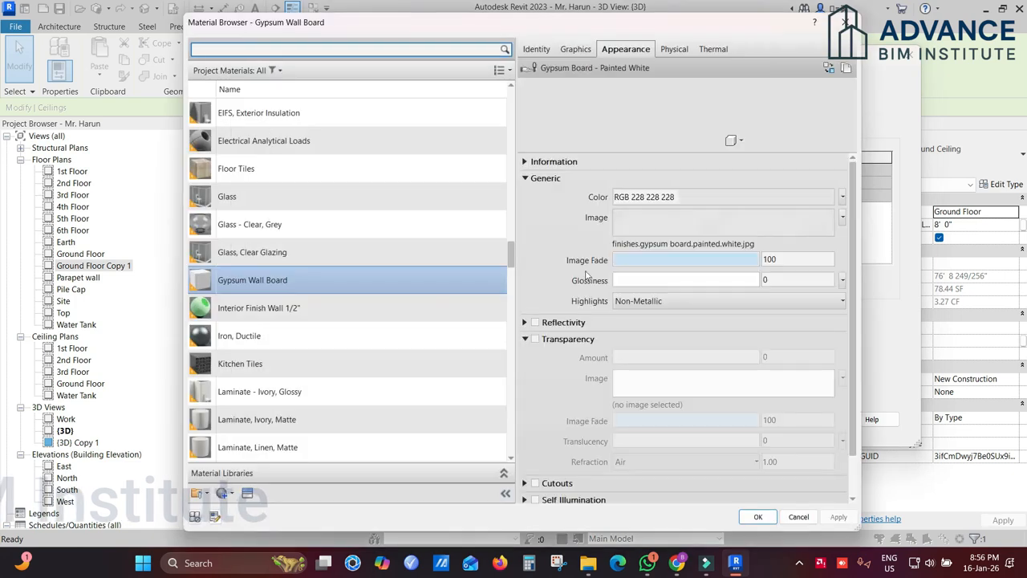
left_click(671, 50)
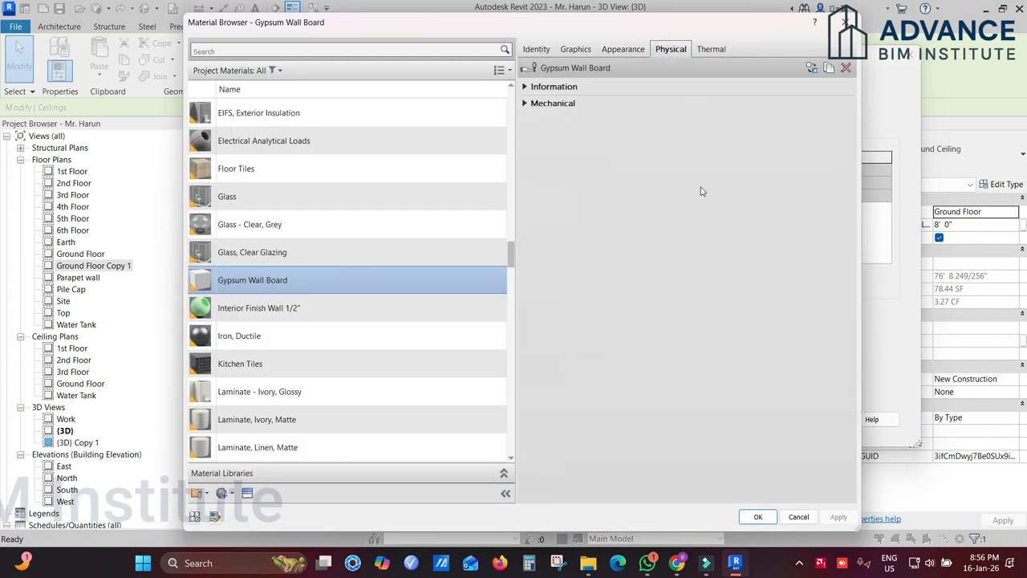
left_click(637, 48)
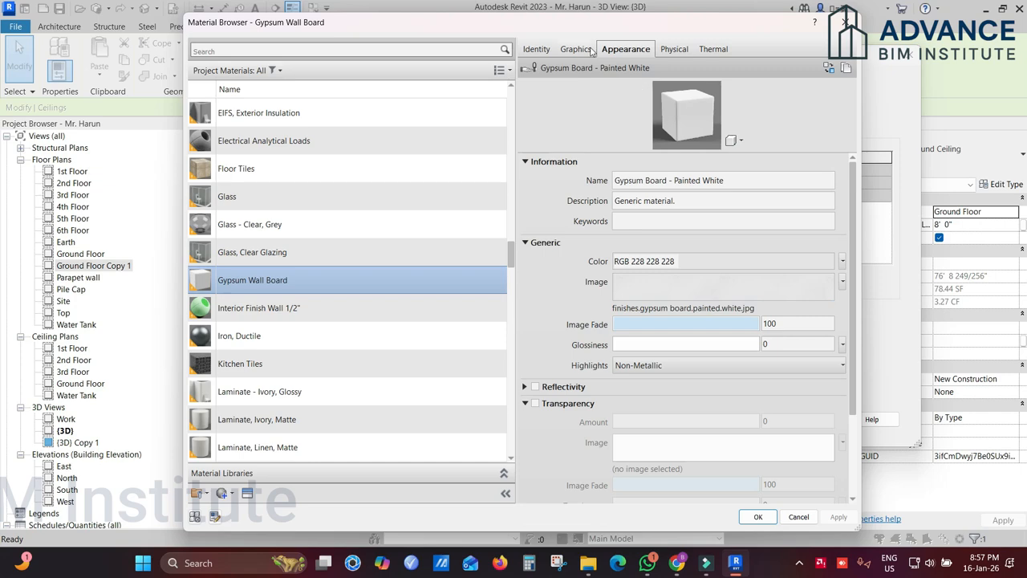
left_click(576, 48)
left_click(617, 85)
left_click(757, 513)
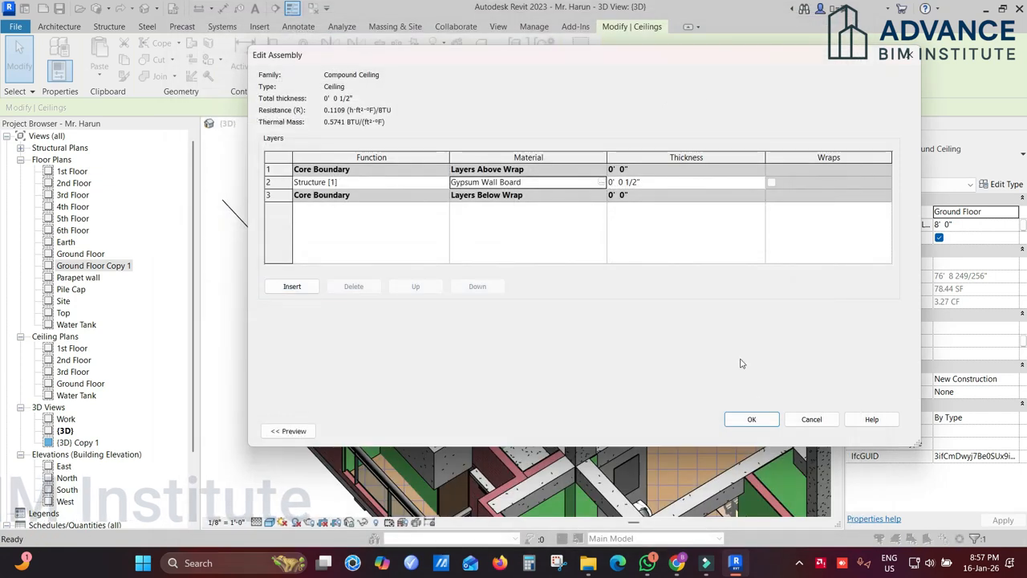
left_click(757, 419)
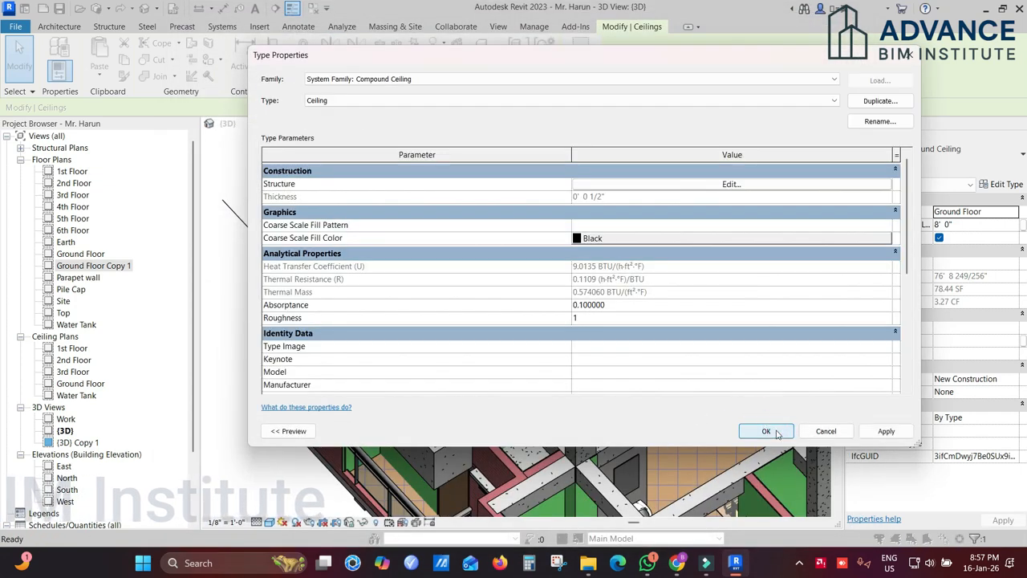
left_click(775, 434)
left_click(315, 200)
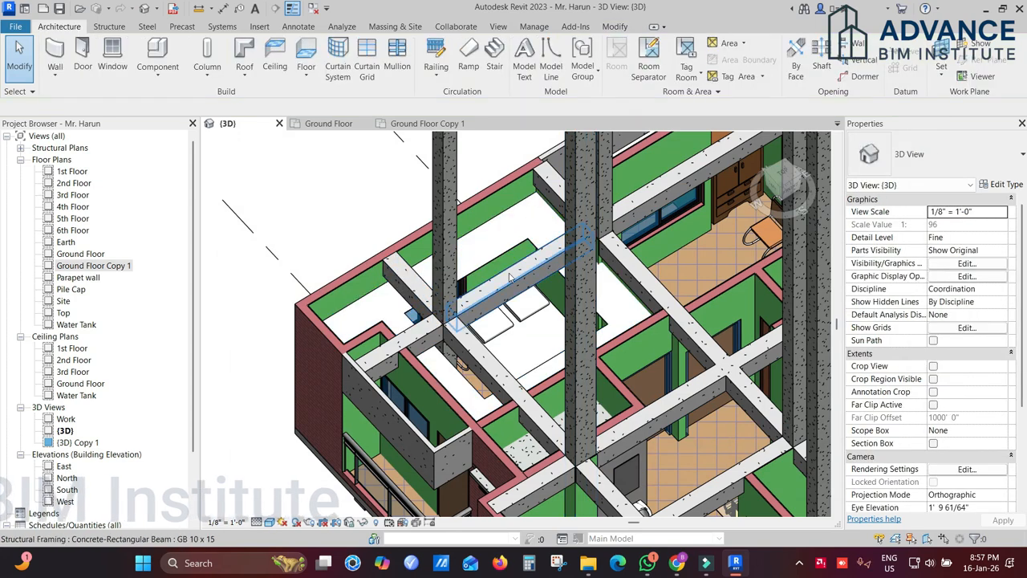
Select the M.BED ceiling and check its height offset against the surrounding beams from several angles
scroll(509, 277, "up", 1)
left_click(503, 229)
middle_click_drag(528, 307, 491, 221, "shift")
scroll(605, 306, "up", 3)
middle_click_drag(604, 305, 779, 301, "shift")
left_click(945, 225)
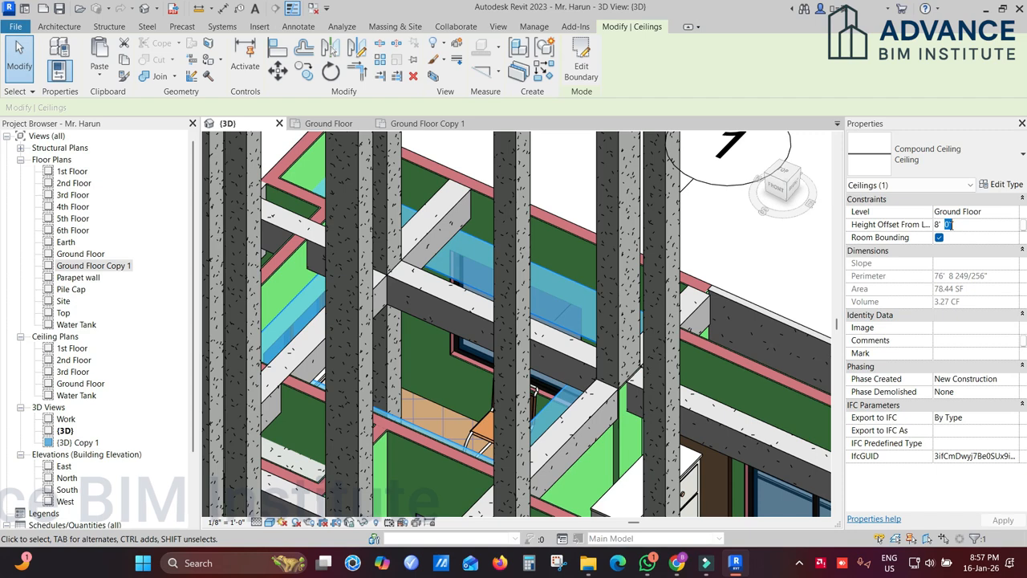
key("Return")
middle_click_drag(655, 335, 701, 307, "shift")
middle_click_drag(640, 286, 681, 251, "shift")
left_click_drag(952, 225, 947, 225)
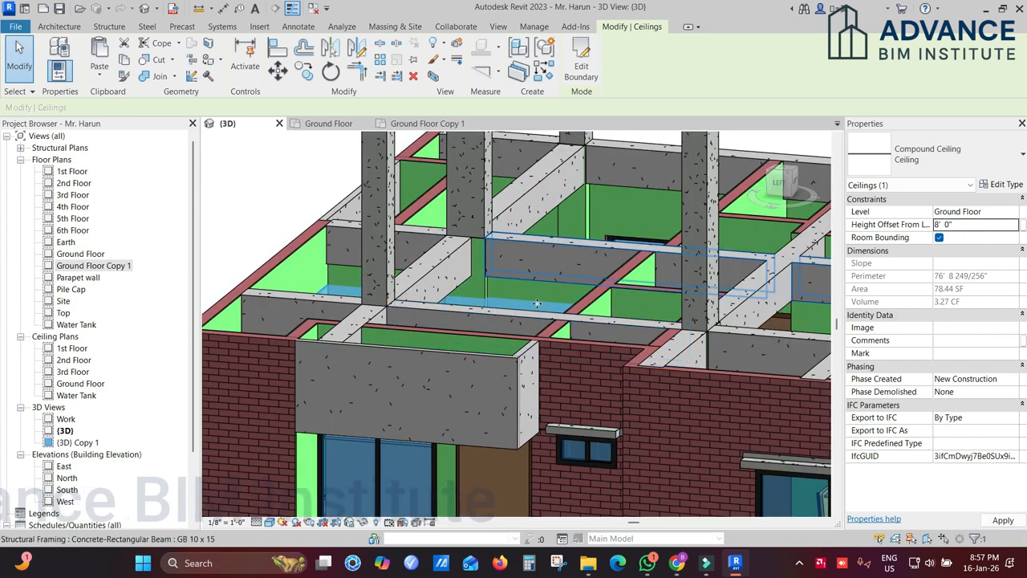
middle_click_drag(550, 303, 516, 287)
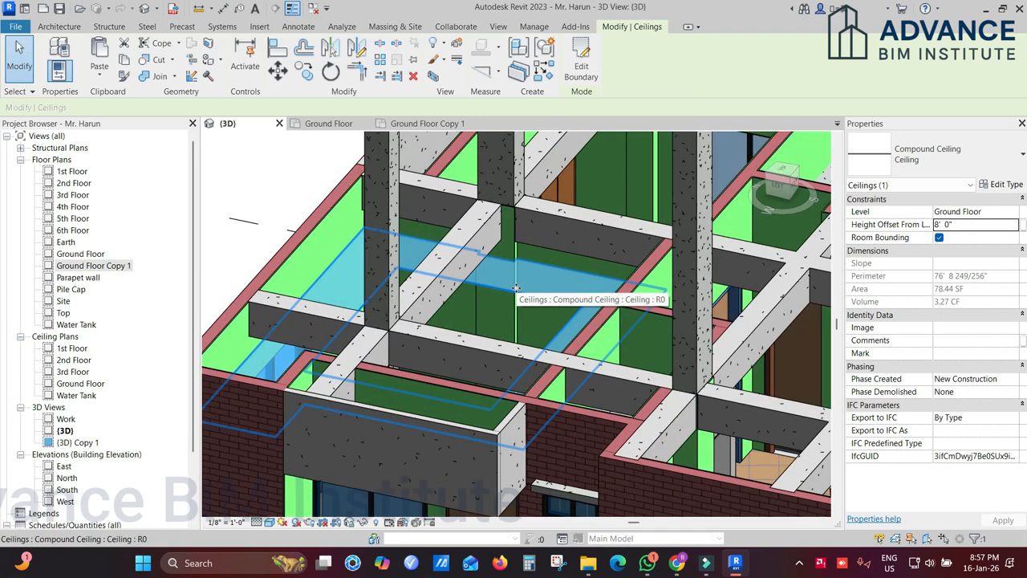
Start a new sketched ceiling of the same type as the M.BED ceiling in the Ground Floor Copy 1 plan
left_click(426, 124)
left_click(323, 234)
scroll(485, 236, "up", 2)
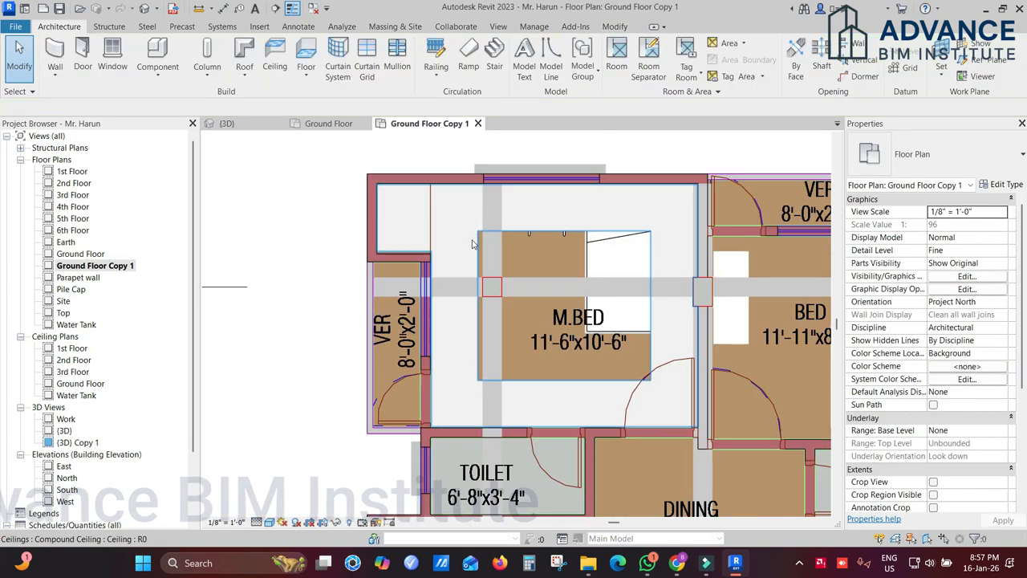
left_click(473, 244)
key("c")
key("s")
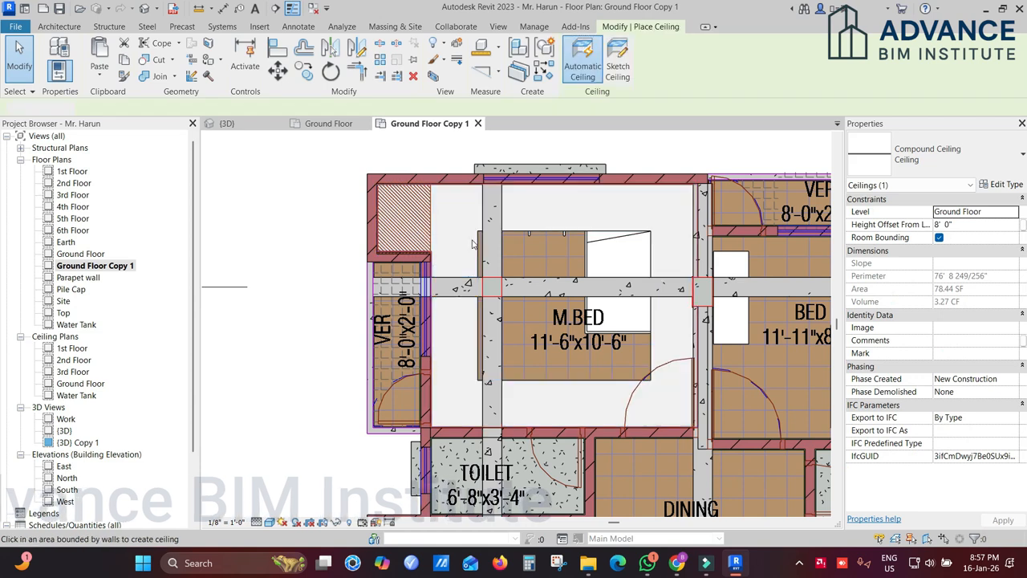
left_click(618, 71)
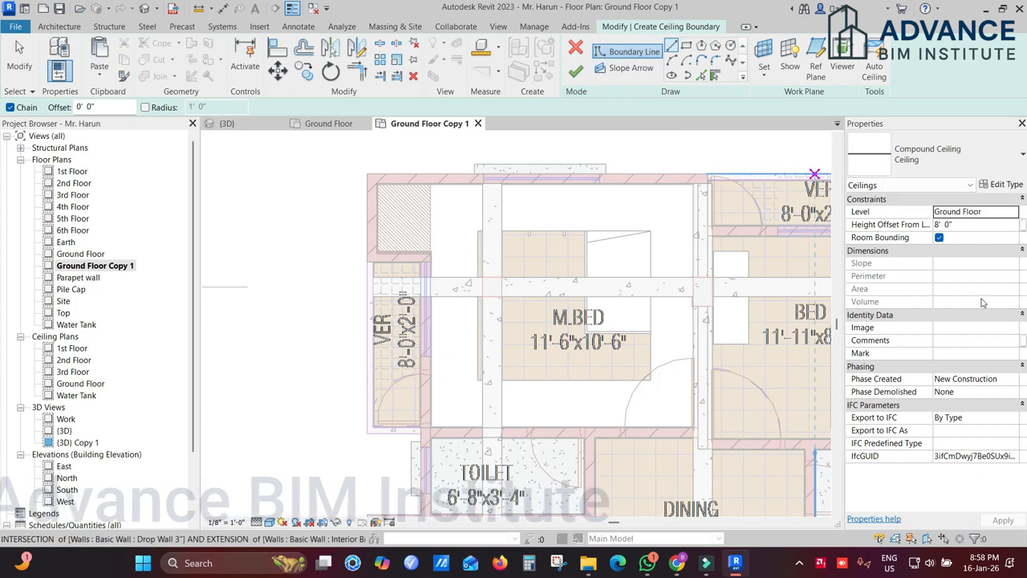
Draw a rectangular boundary between opposite corners of the M.BED ceiling opening with an outward offset of 0' 6"
left_click(687, 48)
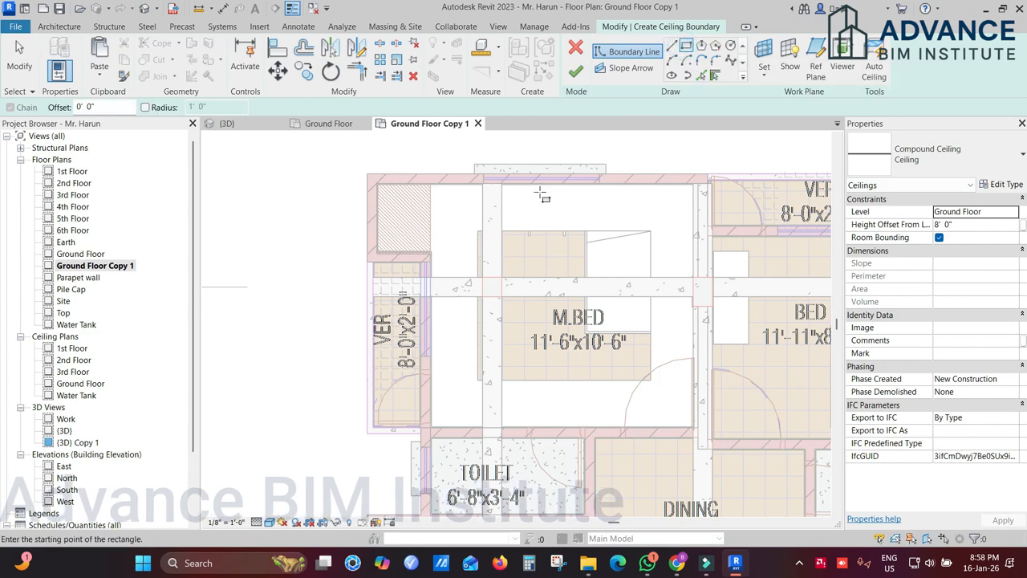
scroll(488, 265, "up", 4)
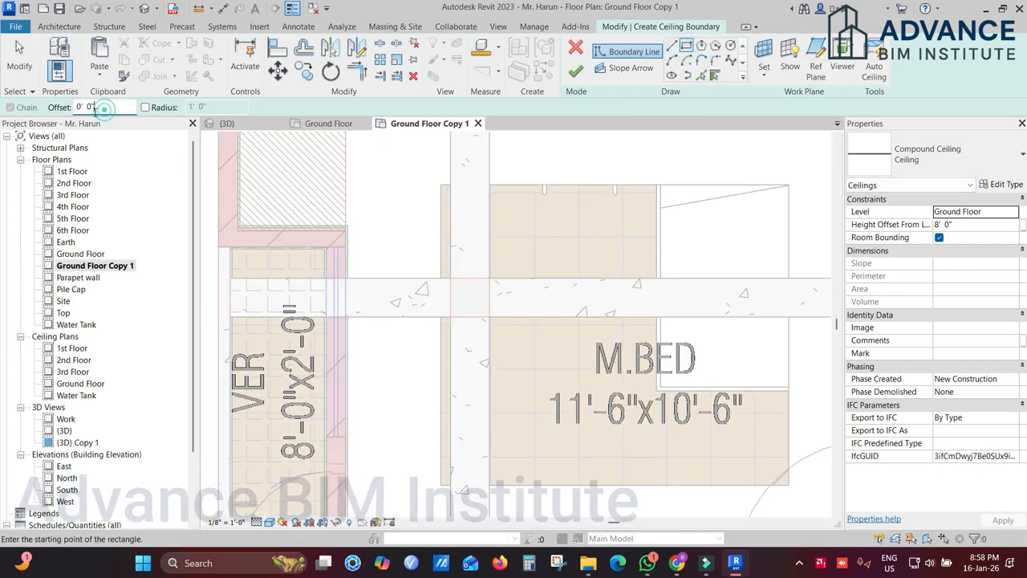
type("6")
middle_click_drag(429, 253, 419, 249)
left_click(432, 181)
scroll(562, 257, "down", 2)
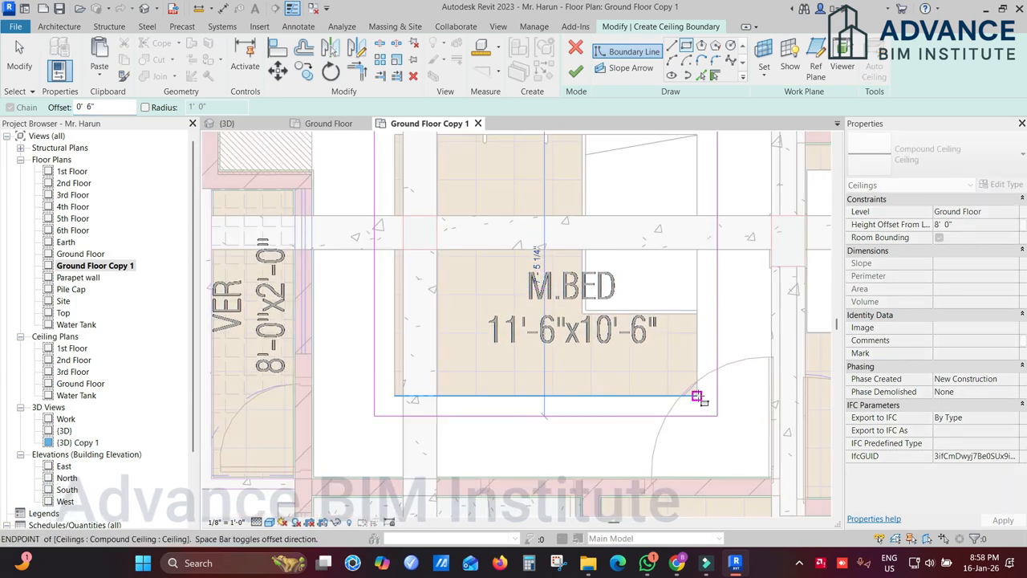
left_click(697, 396)
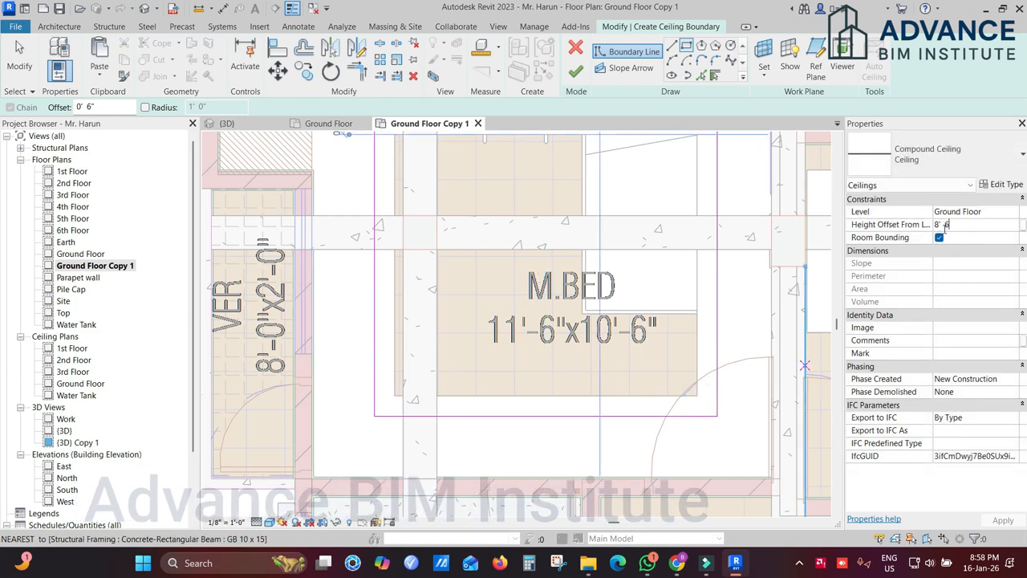
Set the new inner ceiling's height offset from level to 8' 6" and finish its sketch
middle_click_drag(643, 369, 646, 378)
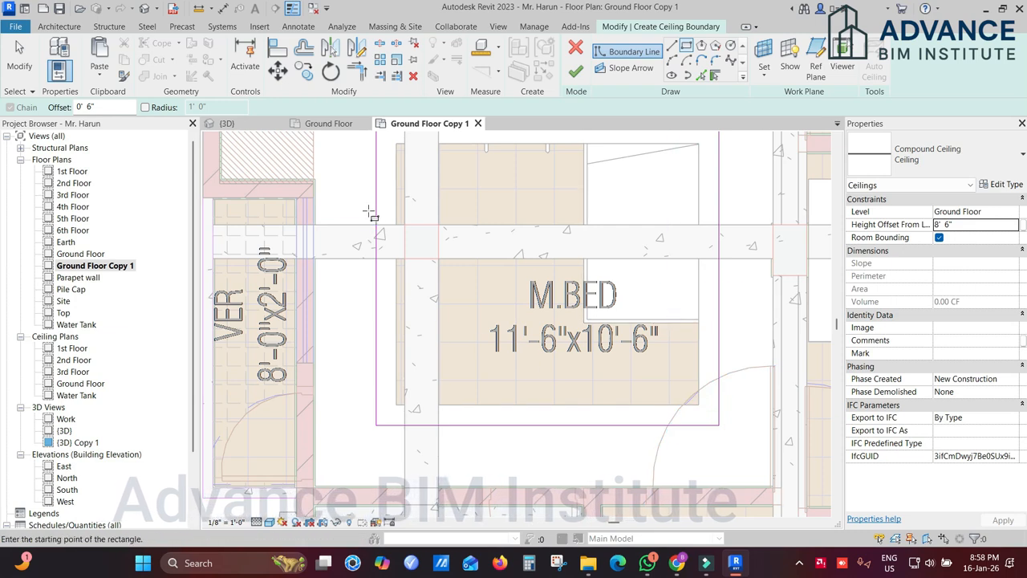
scroll(388, 212, "up", 1)
scroll(389, 212, "up", 1)
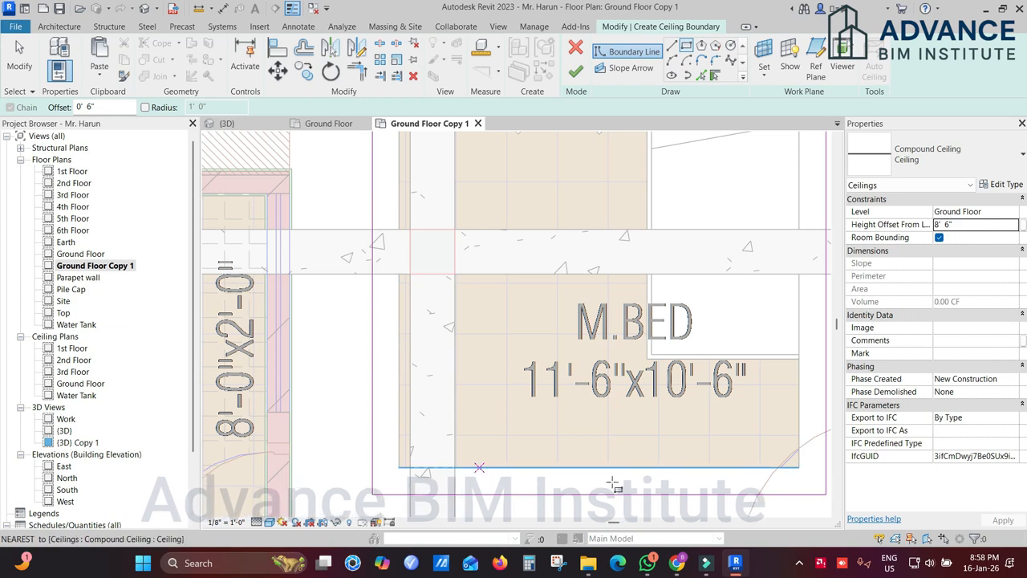
middle_click_drag(612, 484, 503, 450)
scroll(695, 297, "down", 2)
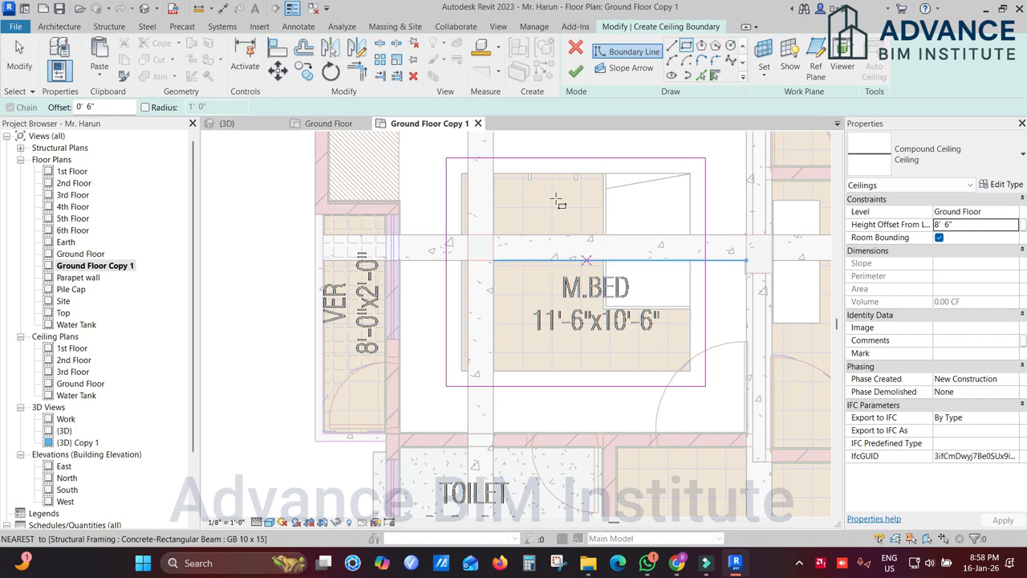
left_click(576, 72)
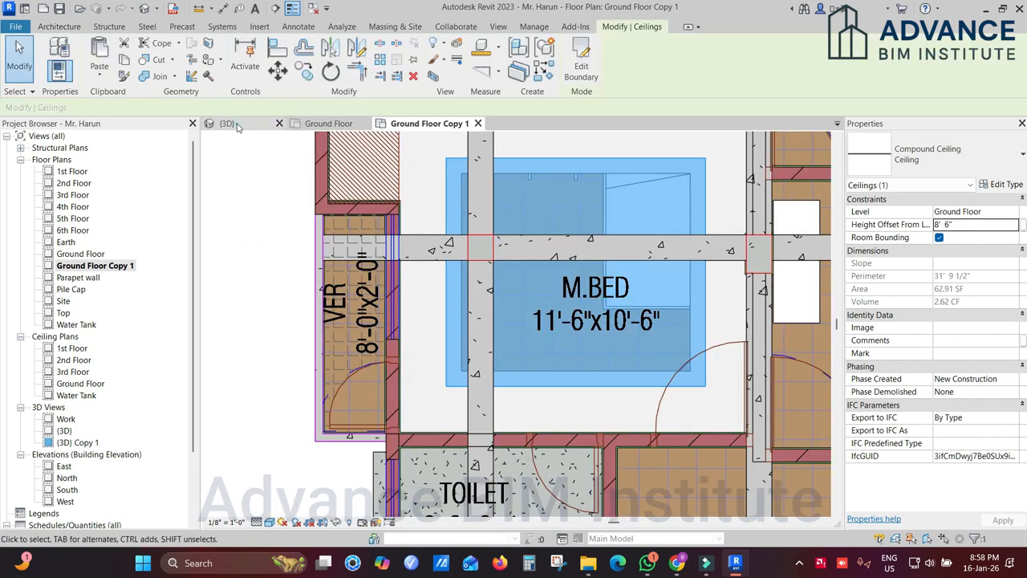
Examine the inner M.BED ceiling panel and its position above the outer ceiling from several angles in the {3D} view
left_click(226, 122)
middle_click_drag(503, 293, 750, 340, "shift")
left_click(750, 339)
scroll(474, 187, "up", 3)
left_click(473, 182)
scroll(473, 178, "down", 3)
middle_click_drag(491, 192, 375, 196, "shift")
scroll(466, 279, "down", 3)
scroll(466, 279, "down", 3)
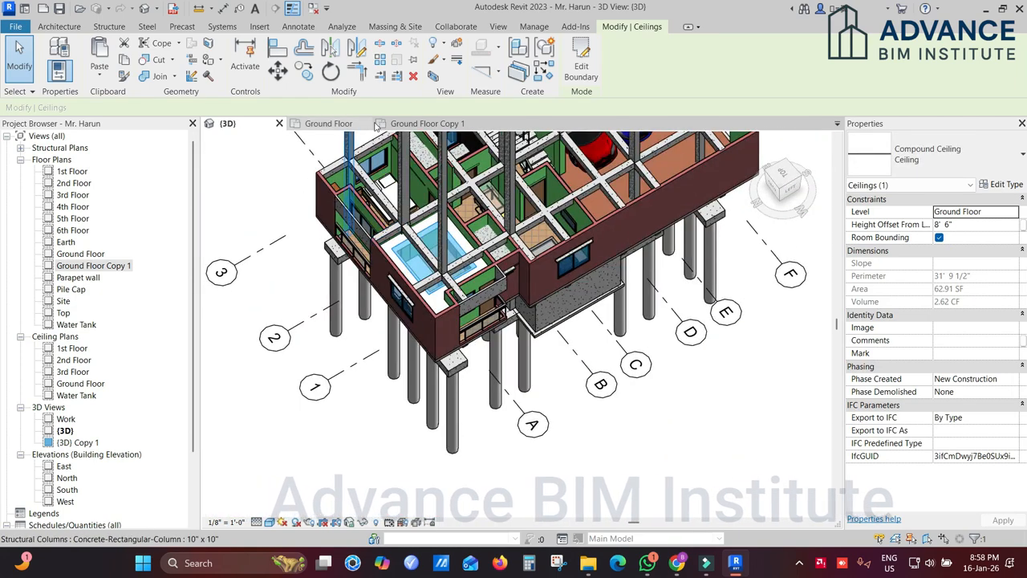
In the Ground Floor Copy 1 plan, draw a horizontal building section through M.BED and BED, reduce its far clip depth, and open its view
left_click(405, 123)
left_click(358, 227)
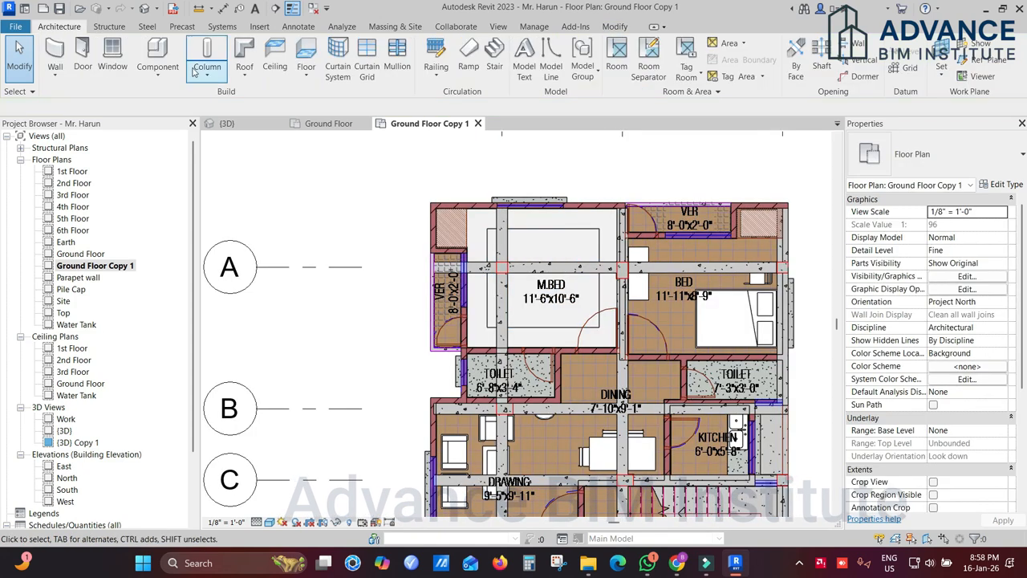
left_click(276, 8)
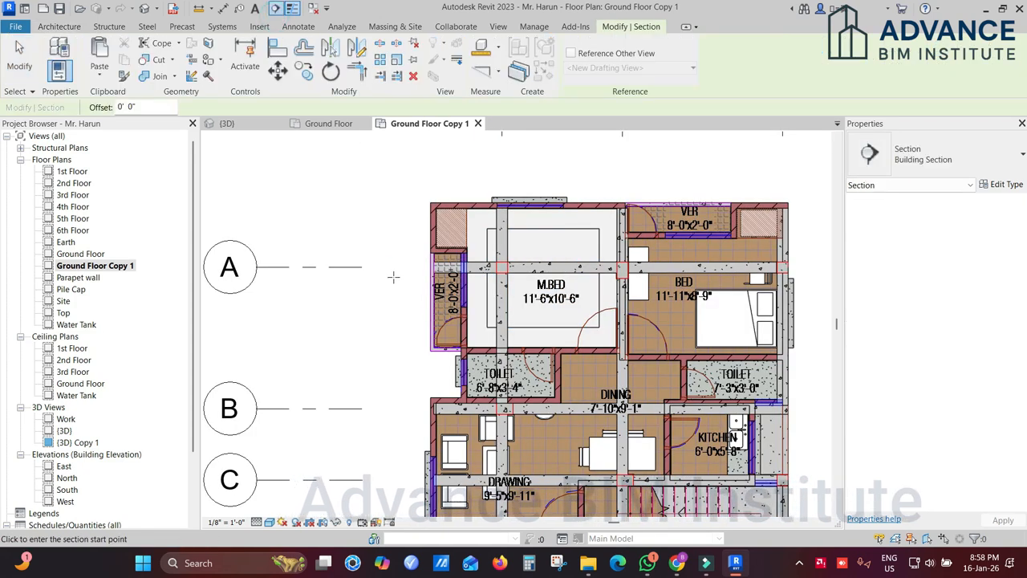
left_click(371, 289)
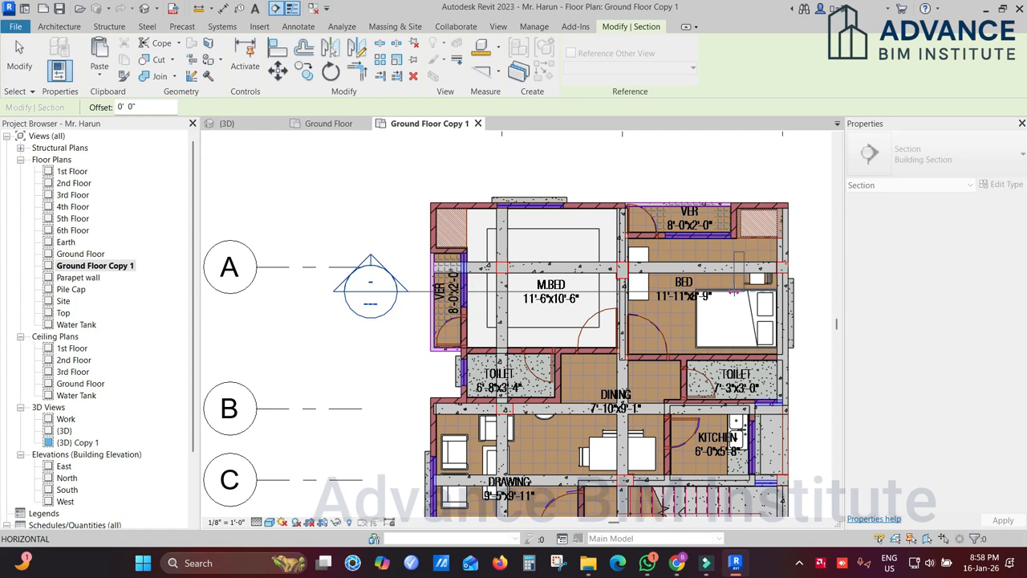
left_click(807, 290)
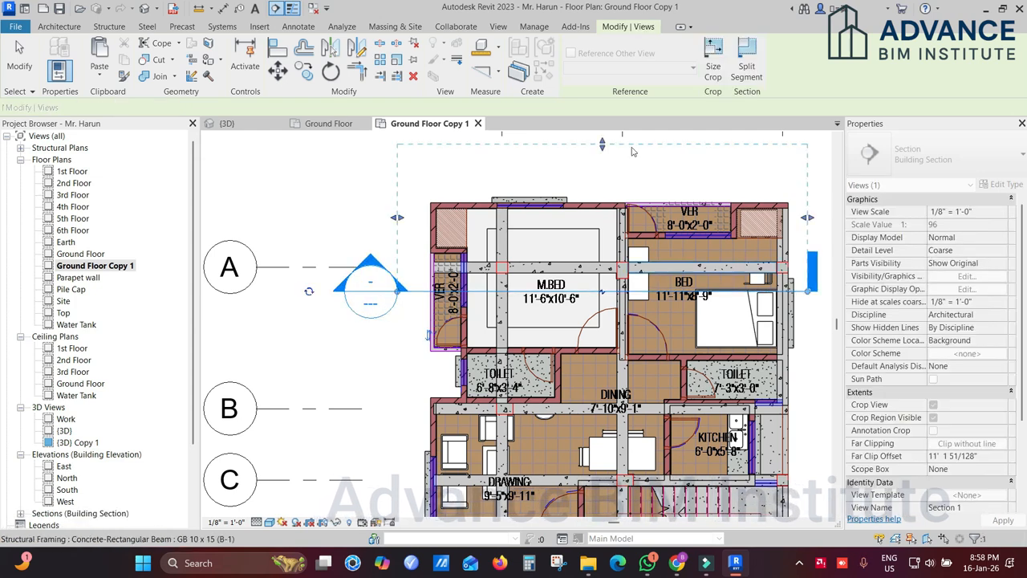
right_click(612, 283)
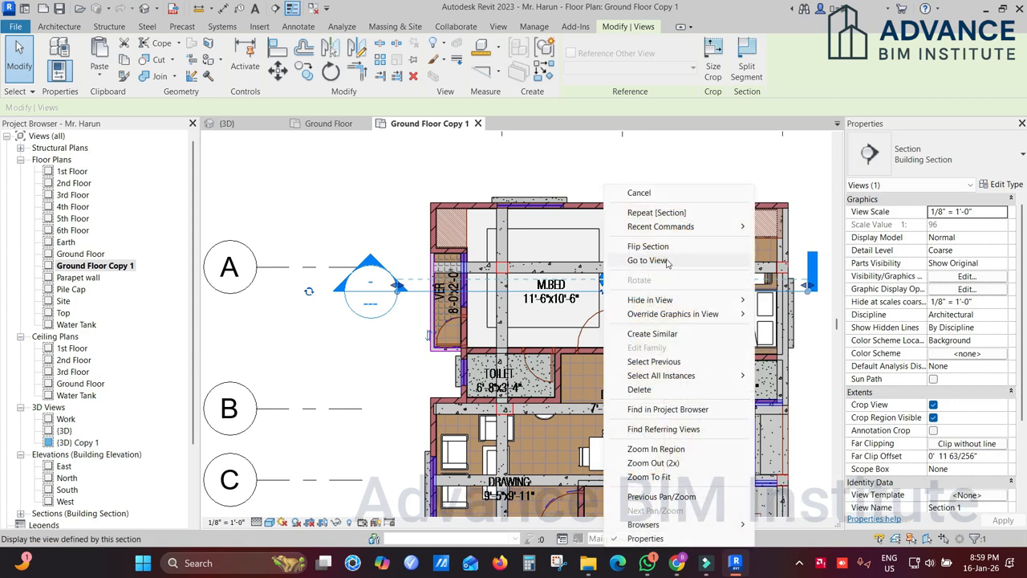
left_click(647, 261)
Measure the vertical distance from the lower M.BED ceiling to the upper panel near the upper panel's outer end
scroll(469, 345, "up", 6)
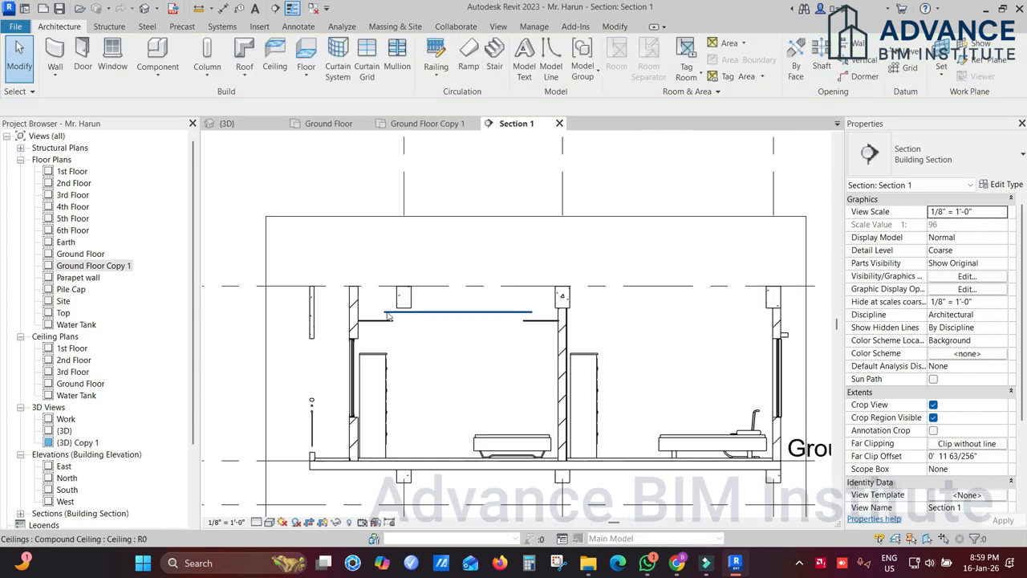
scroll(389, 317, "up", 2)
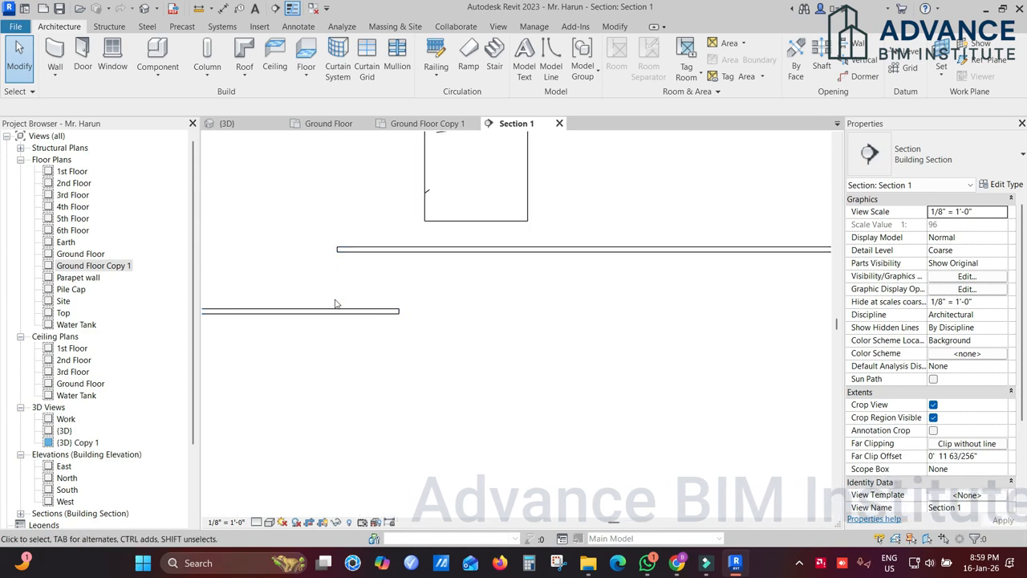
middle_click_drag(337, 264, 423, 227)
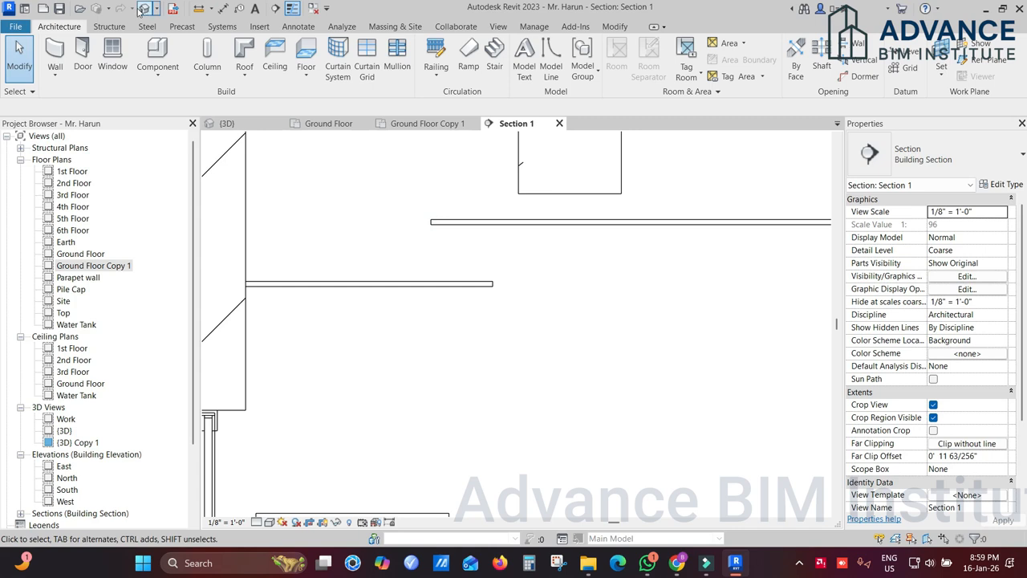
left_click(202, 9)
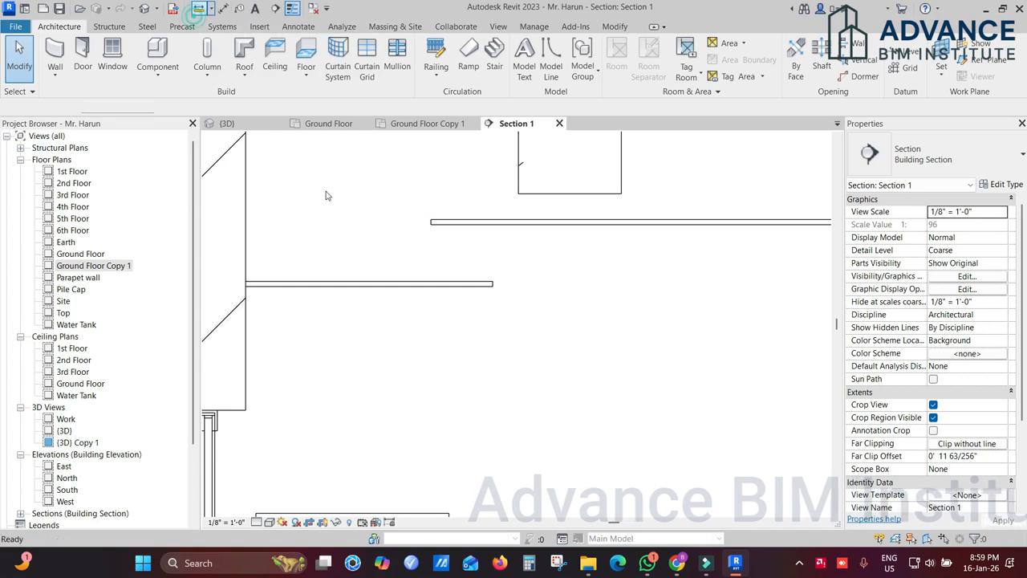
left_click(429, 287)
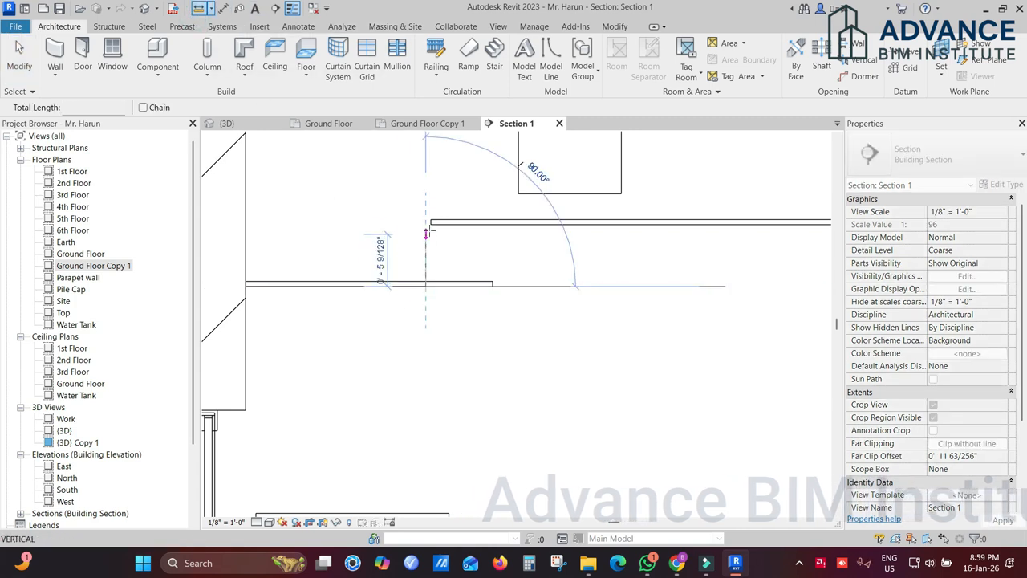
left_click(426, 223)
key("Escape")
key("Escape")
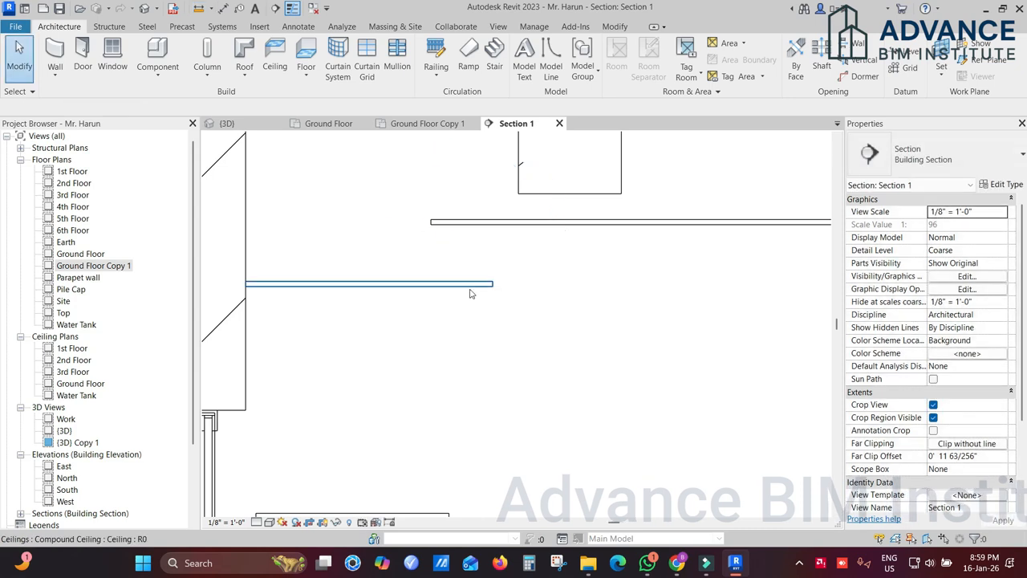
Measure the vertical distance between the two M.BED ceilings again near the lower ceiling's inner end
left_click(200, 9)
left_click(476, 285)
left_click(477, 220)
key("Escape")
key("Escape")
middle_click_drag(437, 236, 429, 268)
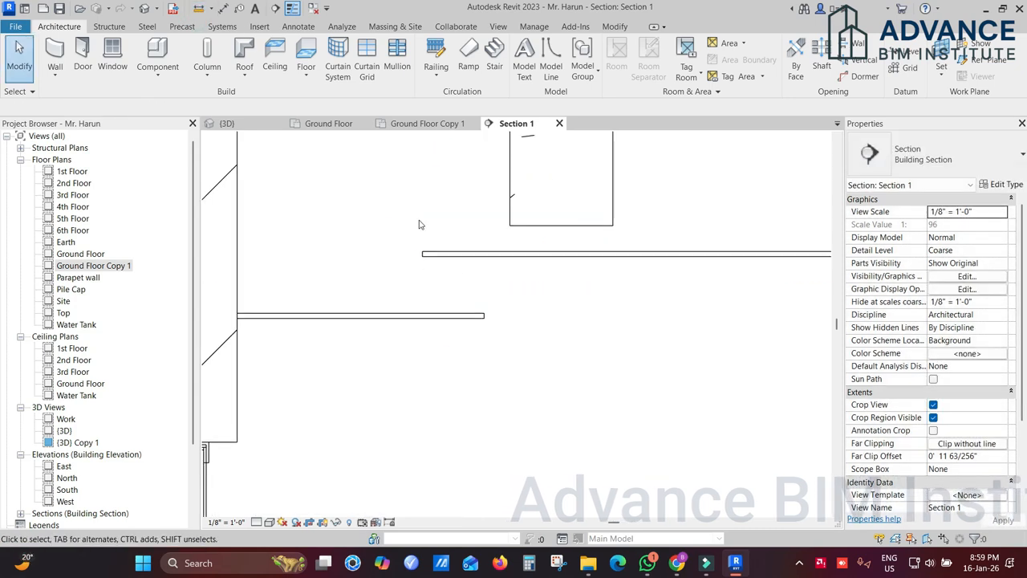
left_click(679, 566)
left_click(630, 501)
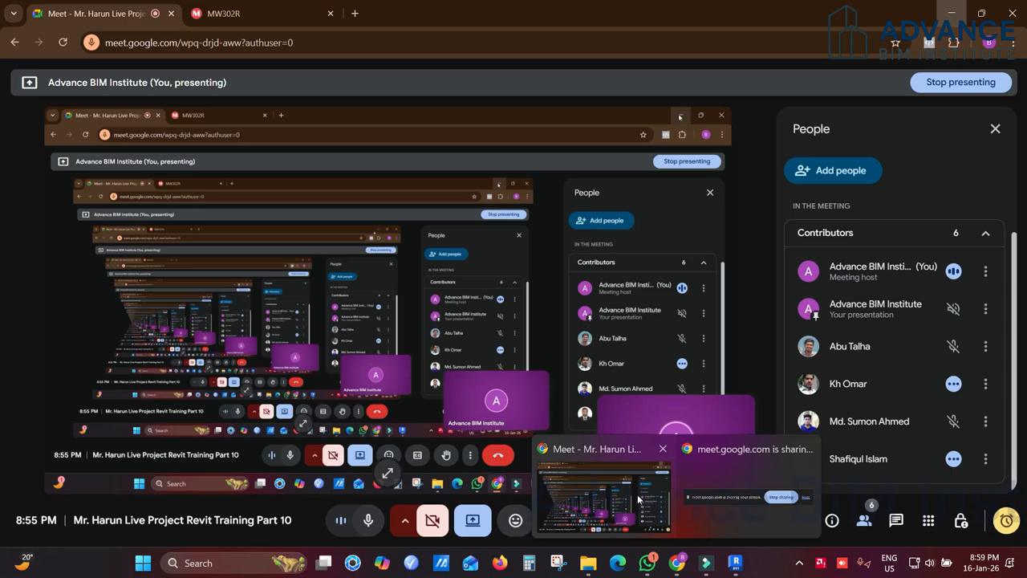
key("alt+Tab")
middle_click_drag(437, 303, 468, 257)
scroll(401, 243, "up", 1)
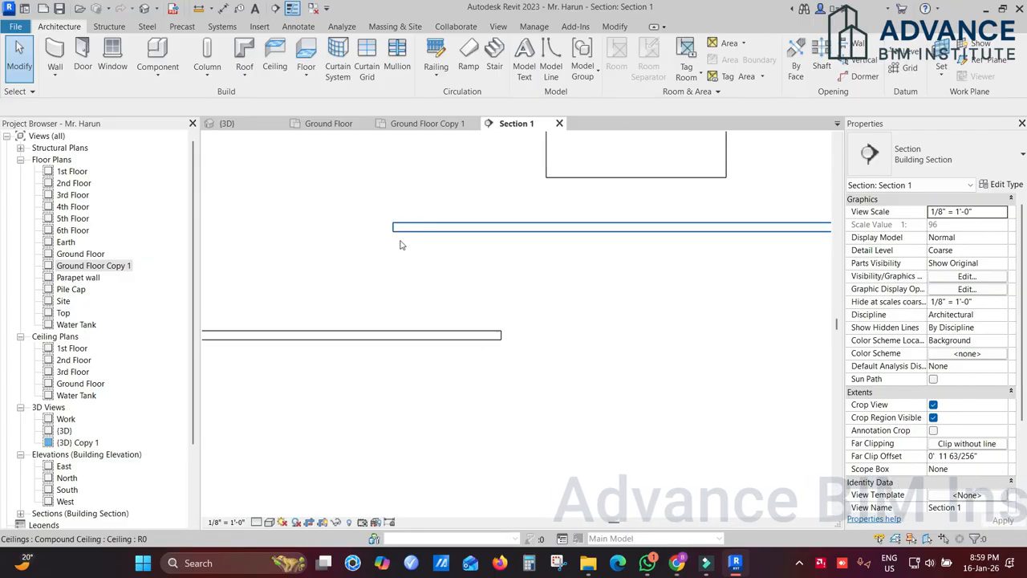
left_click(473, 228)
key("Escape")
In the Ground Floor Copy 1 plan, start a ceiling similar to the M.BED ceiling and duplicate its type as Hieght Ceiling 6.1/2
left_click(428, 123)
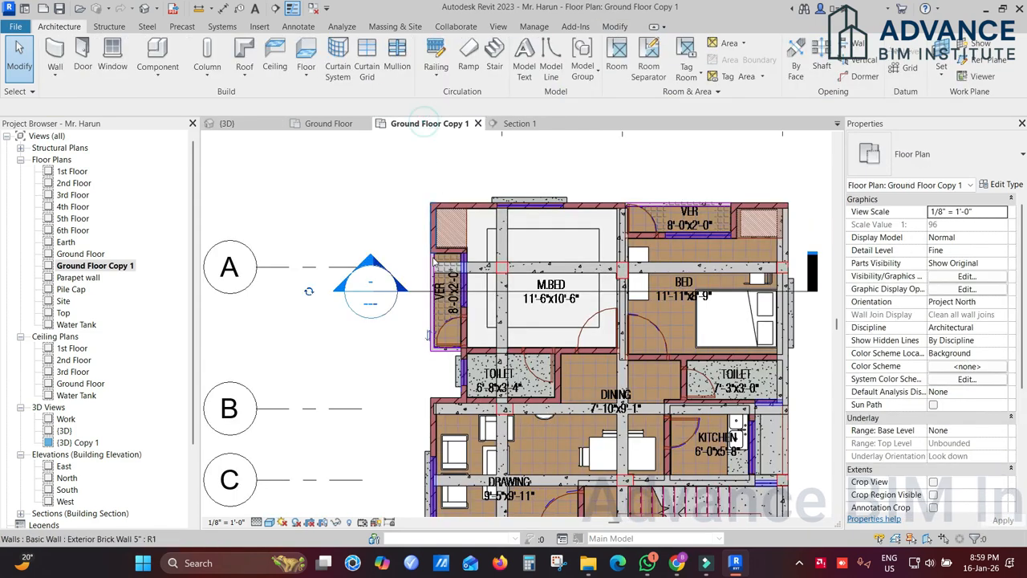
left_click(480, 241)
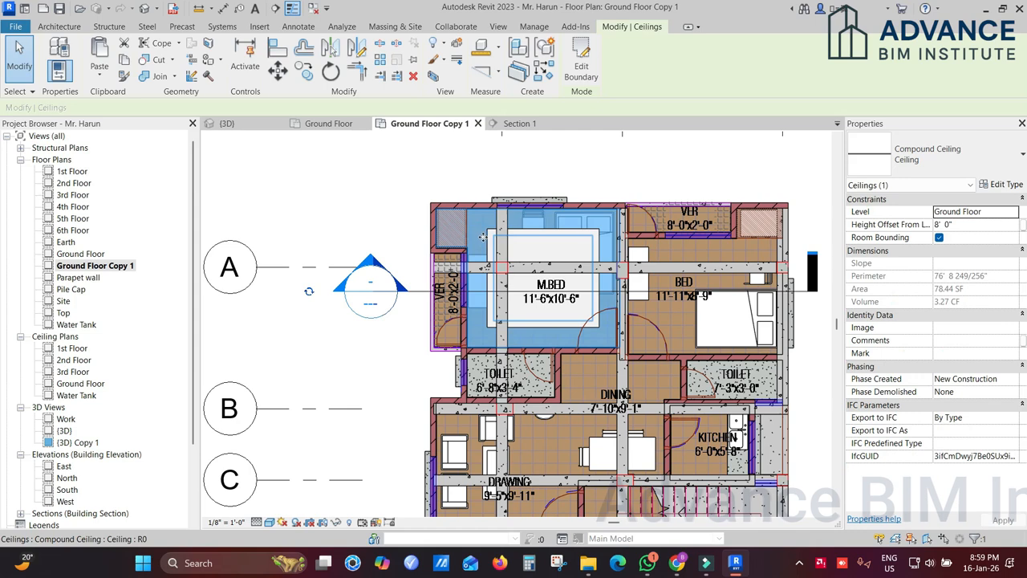
key("c")
key("s")
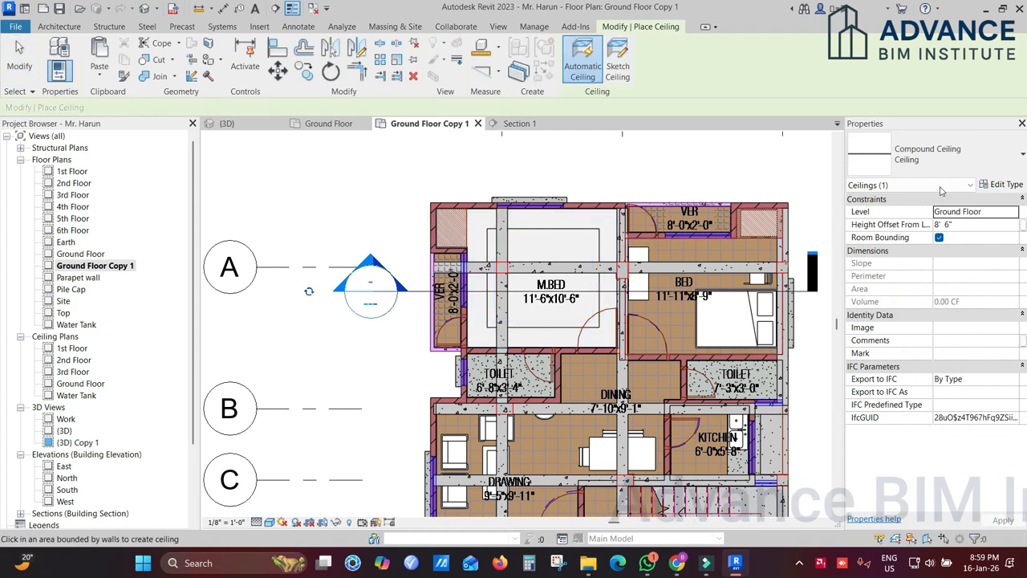
left_click(1002, 186)
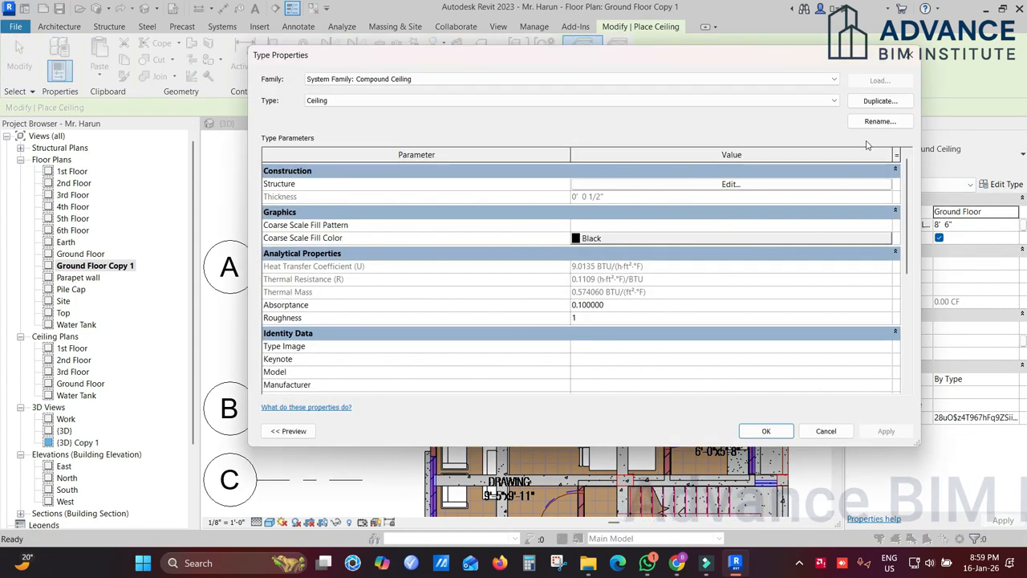
left_click(881, 100)
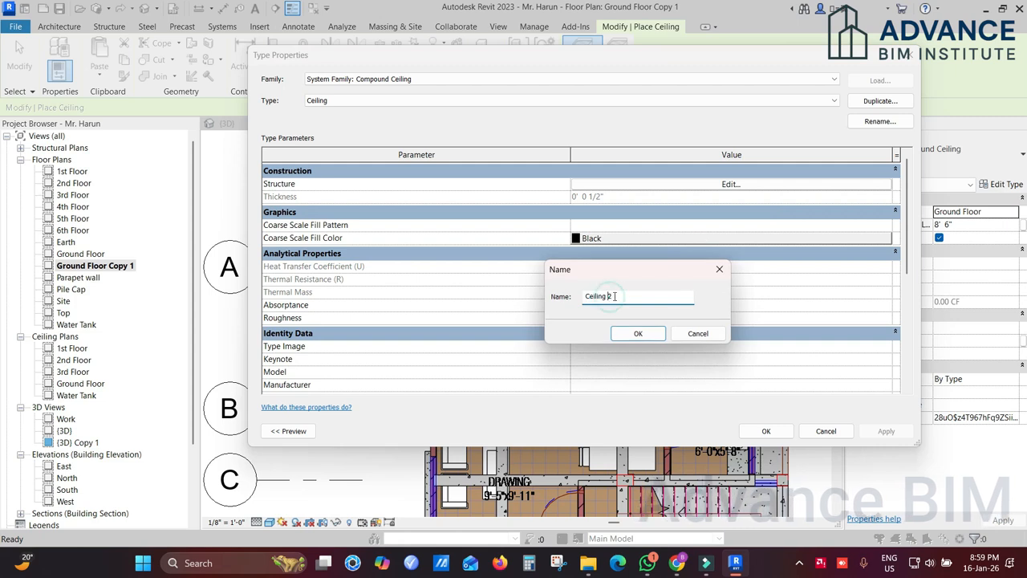
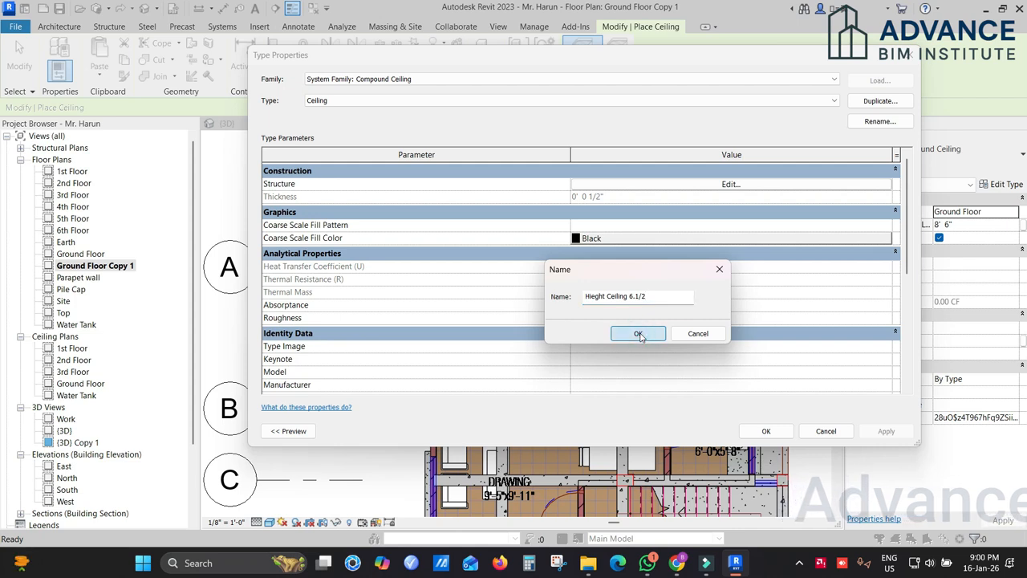
left_click(638, 334)
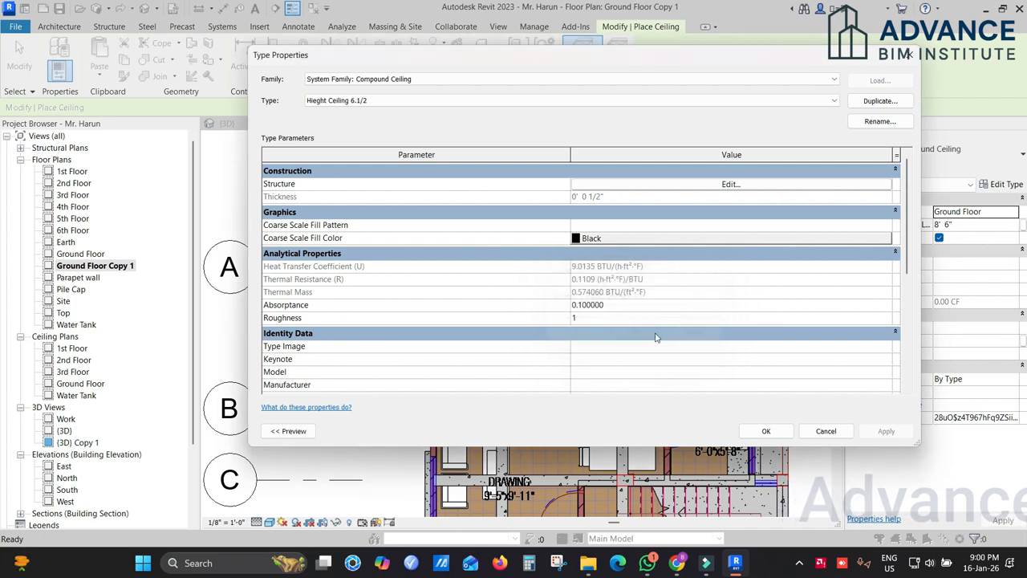
Set the new ceiling type's Gypsum Wall Board layer thickness to 0' 6 1/2" and accept the type changes
left_click(706, 184)
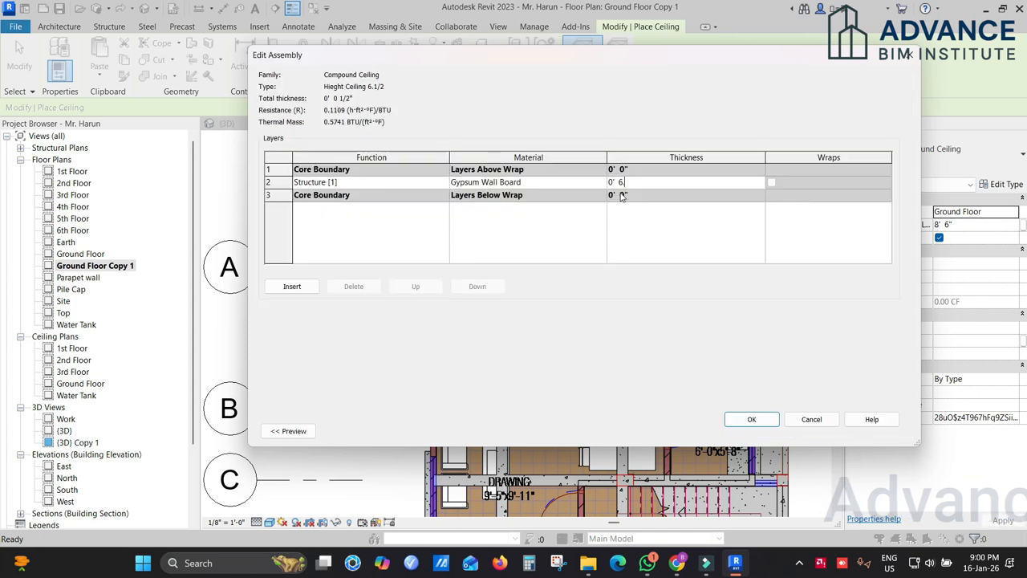
type("5")
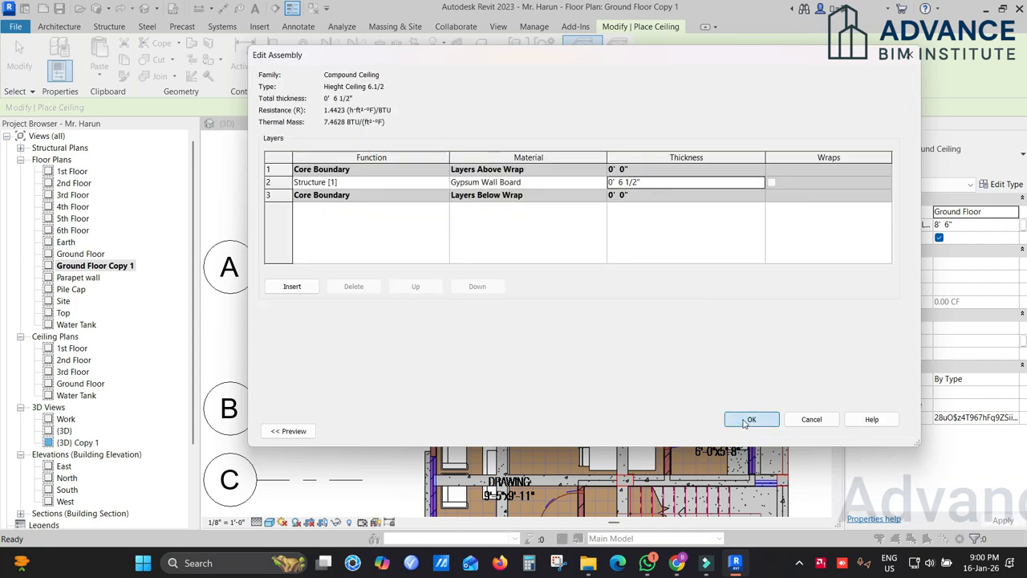
left_click(751, 419)
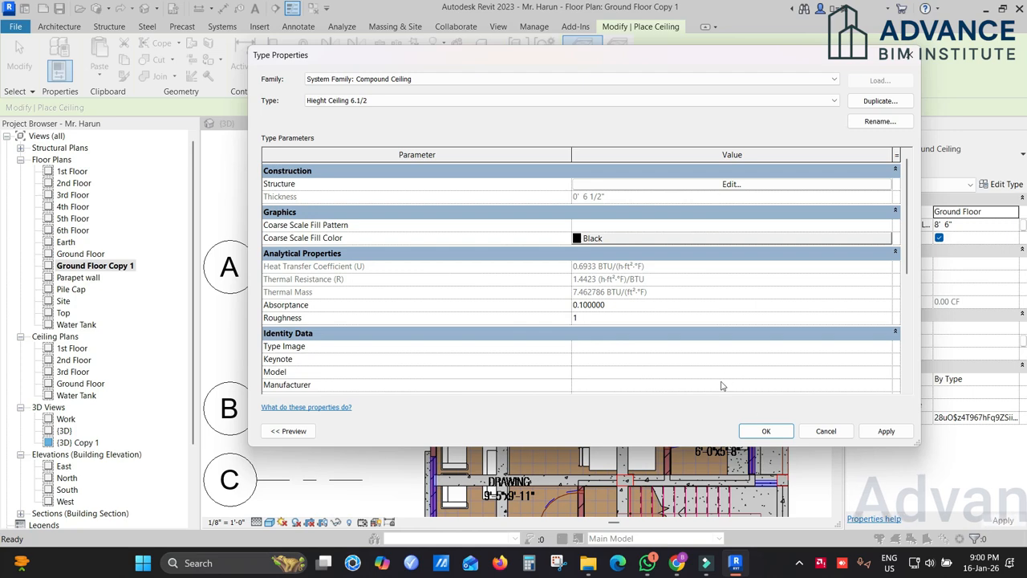
left_click(765, 432)
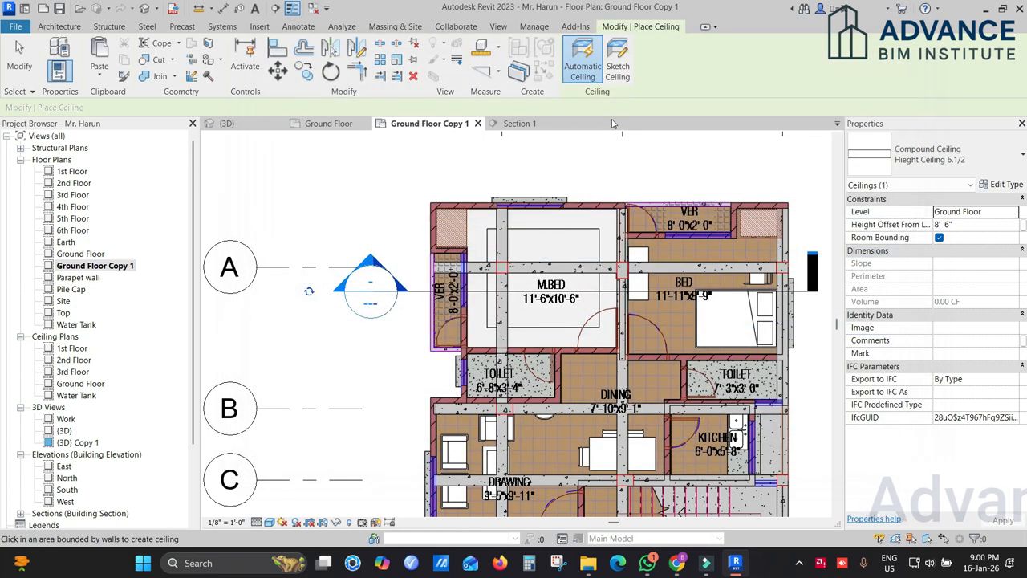
Begin sketching the new ceiling's boundary and set the plan's visual style to Wireframe
left_click(618, 71)
scroll(482, 259, "up", 4)
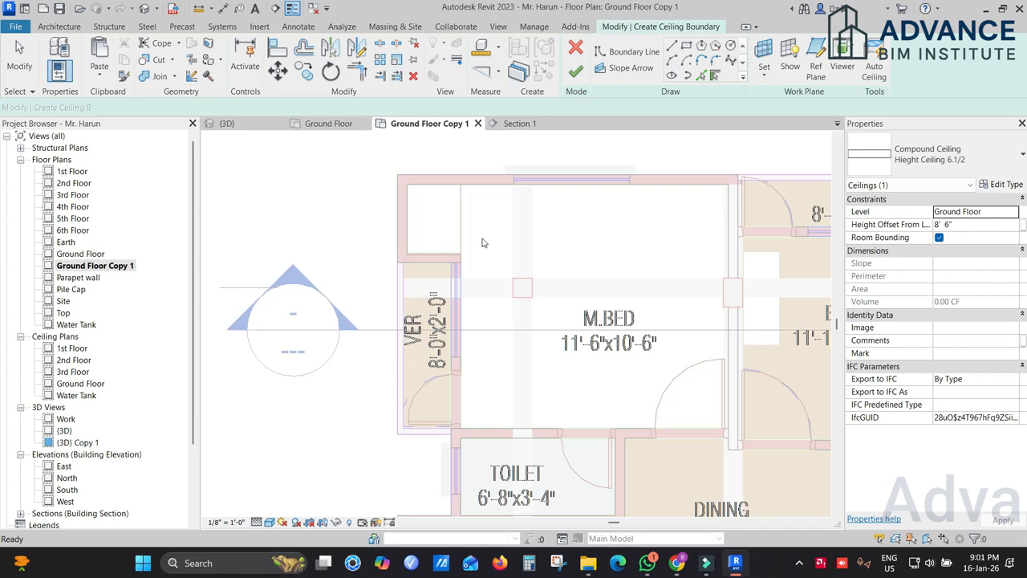
left_click(268, 522)
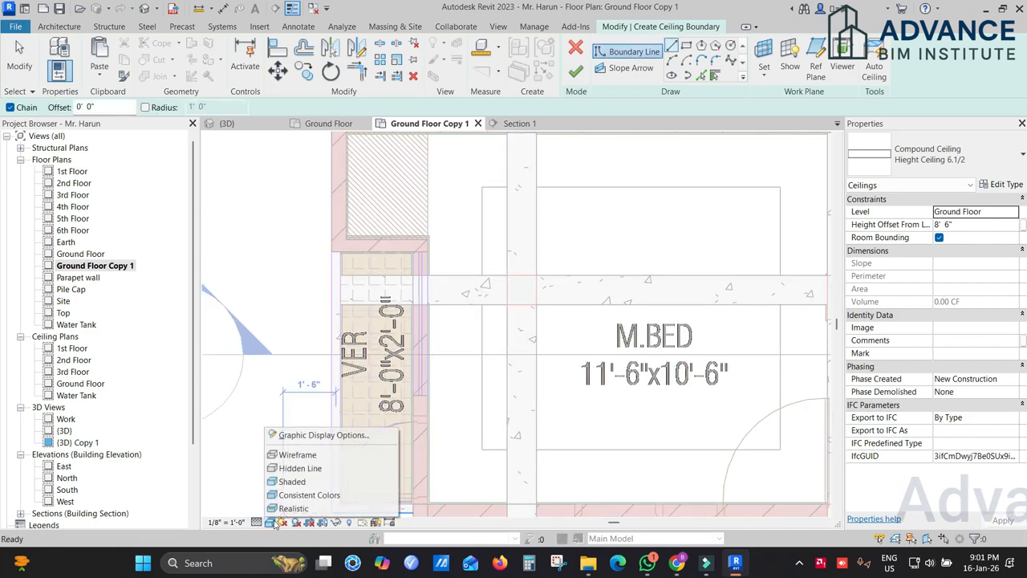
left_click(300, 454)
Create the outer boundary rectangle by picking the four edges of the existing upper M.BED ceiling panel
scroll(484, 207, "up", 4)
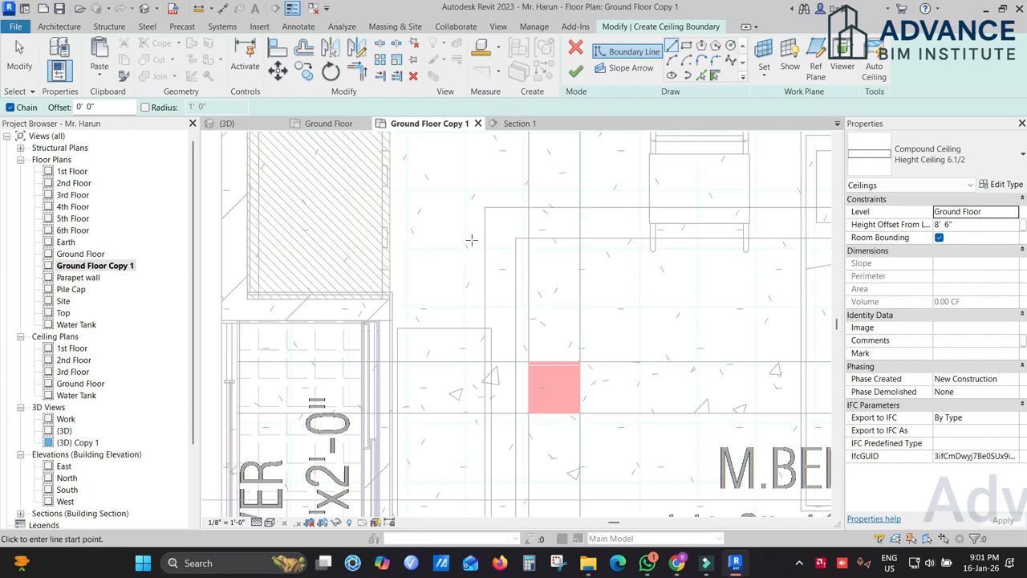
middle_click_drag(523, 338, 544, 307)
scroll(504, 233, "up", 1)
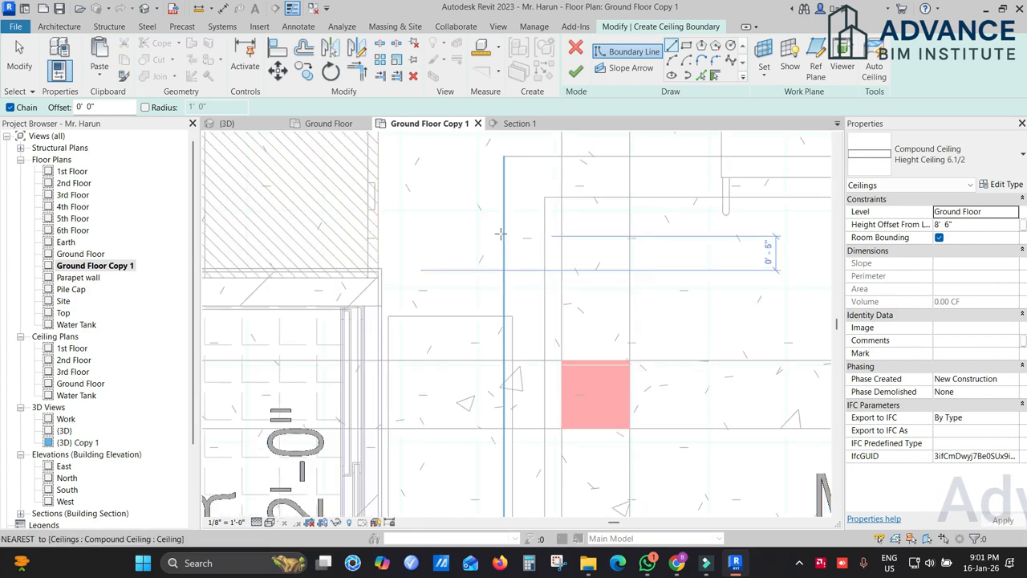
middle_click_drag(511, 242, 507, 265)
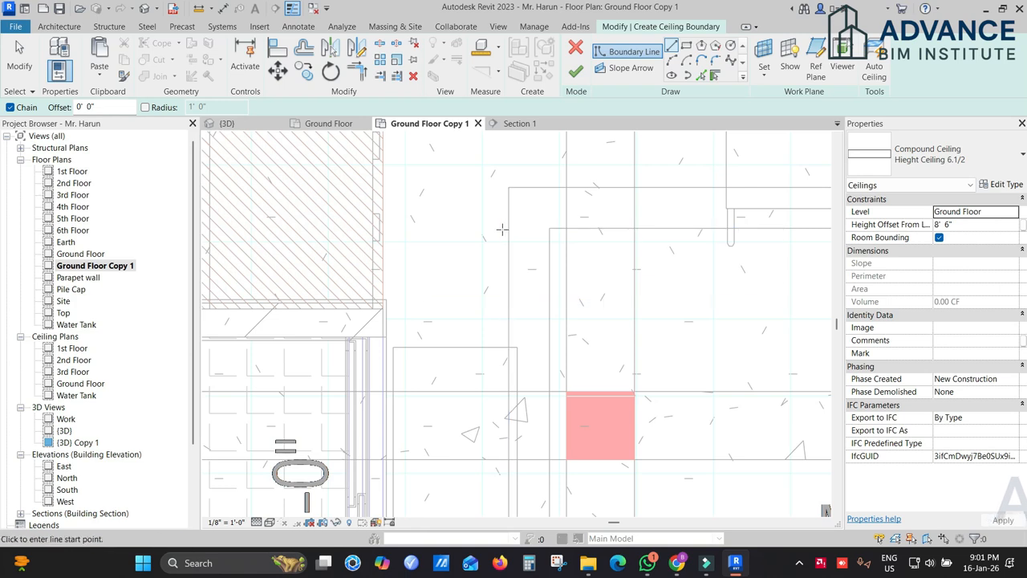
middle_click_drag(502, 231, 480, 220)
left_click(699, 76)
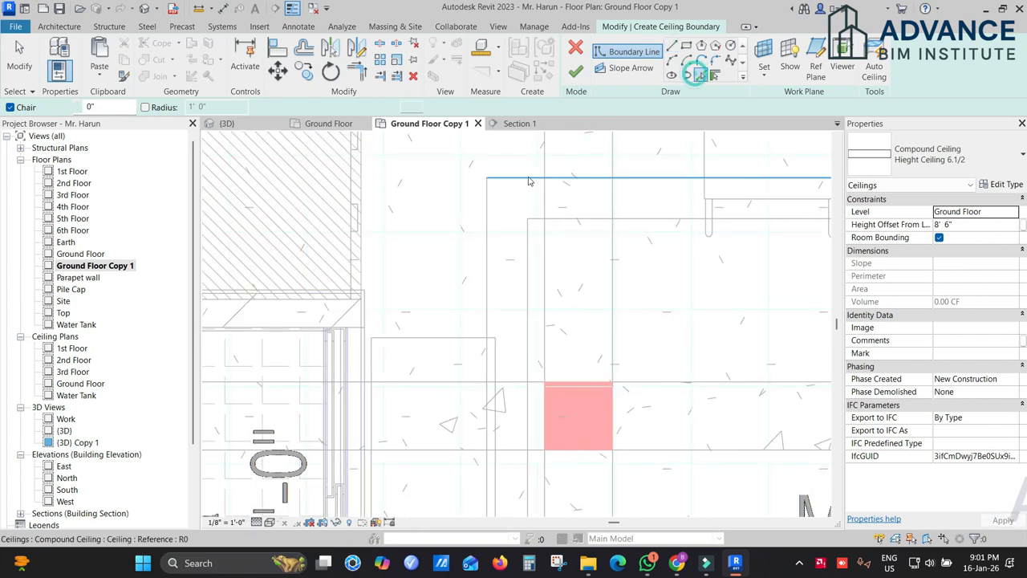
left_click(522, 177)
left_click(488, 202)
scroll(488, 200, "down", 1)
scroll(510, 231, "down", 2)
middle_click_drag(527, 488, 477, 367)
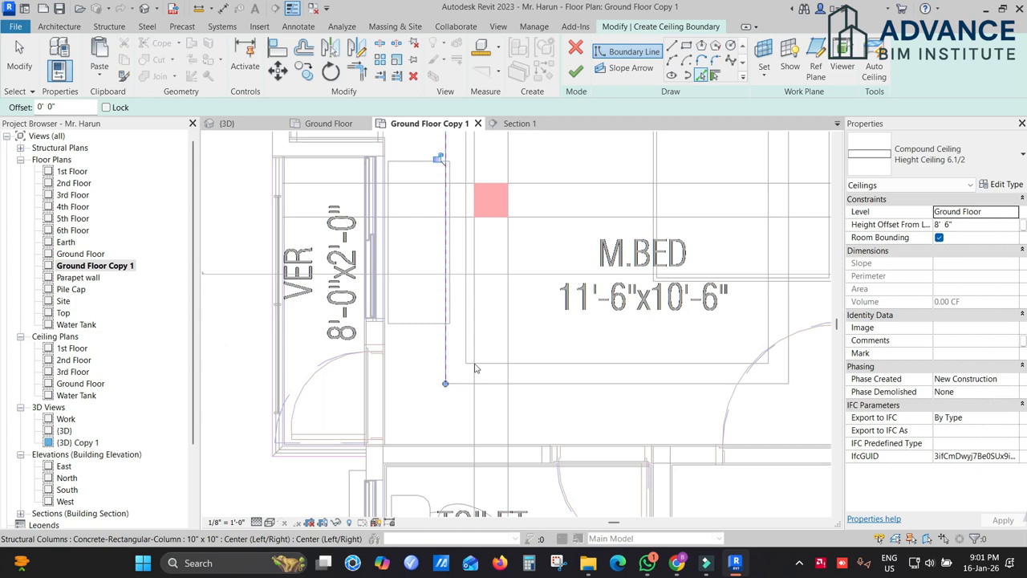
left_click(483, 382)
middle_click_drag(714, 409, 655, 431)
left_click(656, 359)
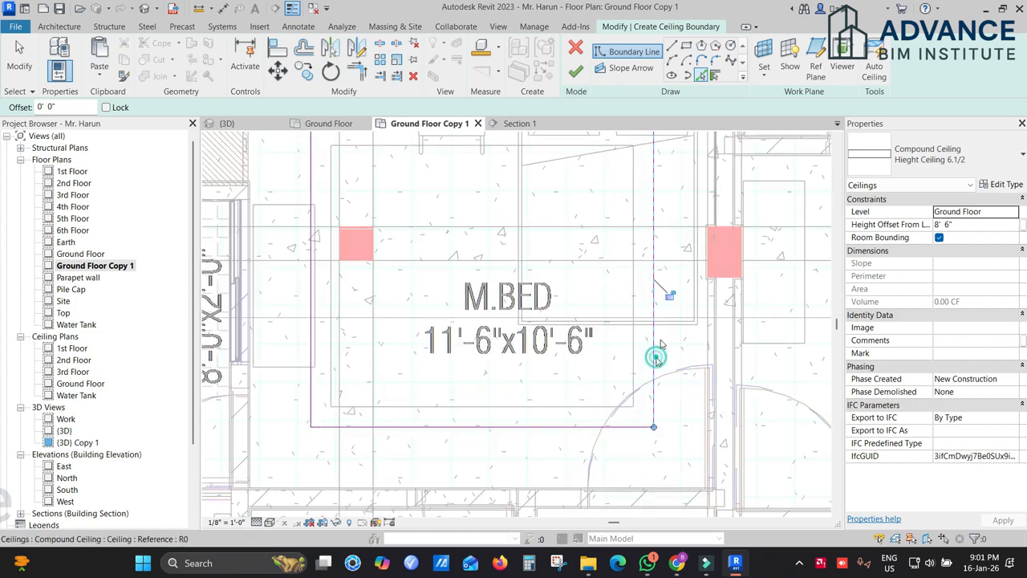
middle_click_drag(651, 156, 635, 302)
scroll(628, 272, "up", 1)
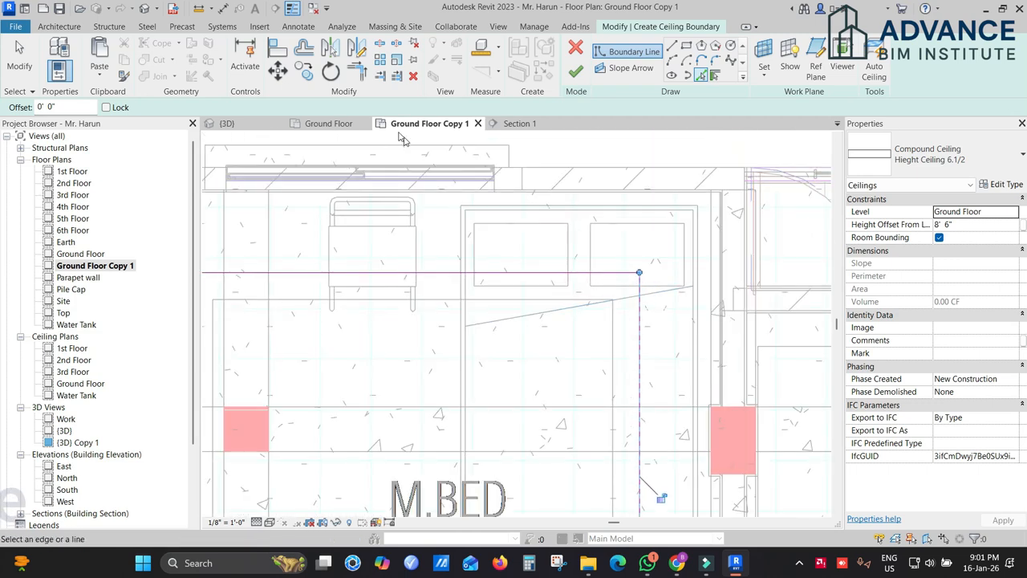
Offset copies of the four ceiling boundary lines outward by 1/2" to form a thin double outline around the M.BED panel
left_click(313, 52)
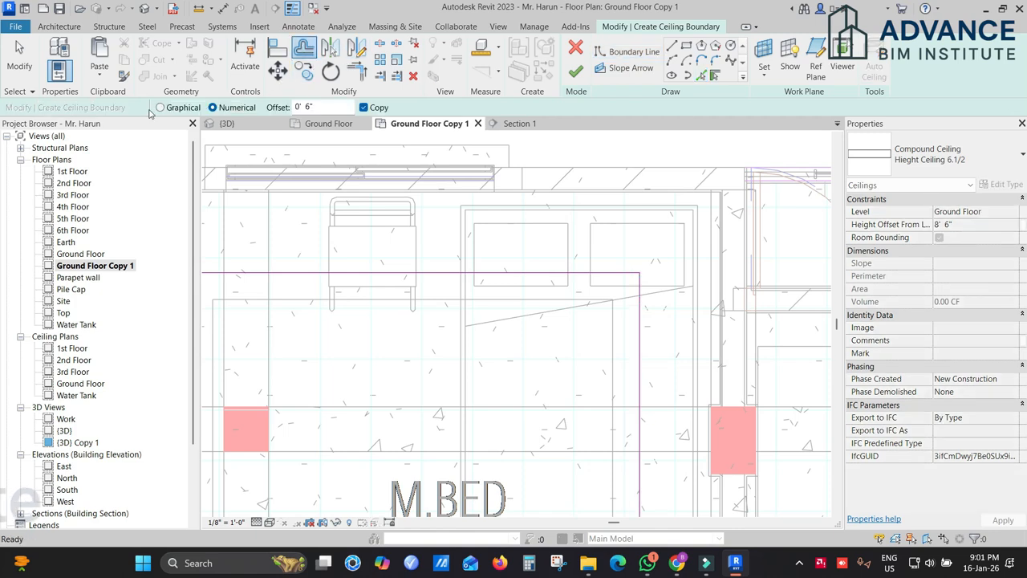
double_click(308, 106)
type("1/2")
middle_click_drag(399, 216, 451, 217)
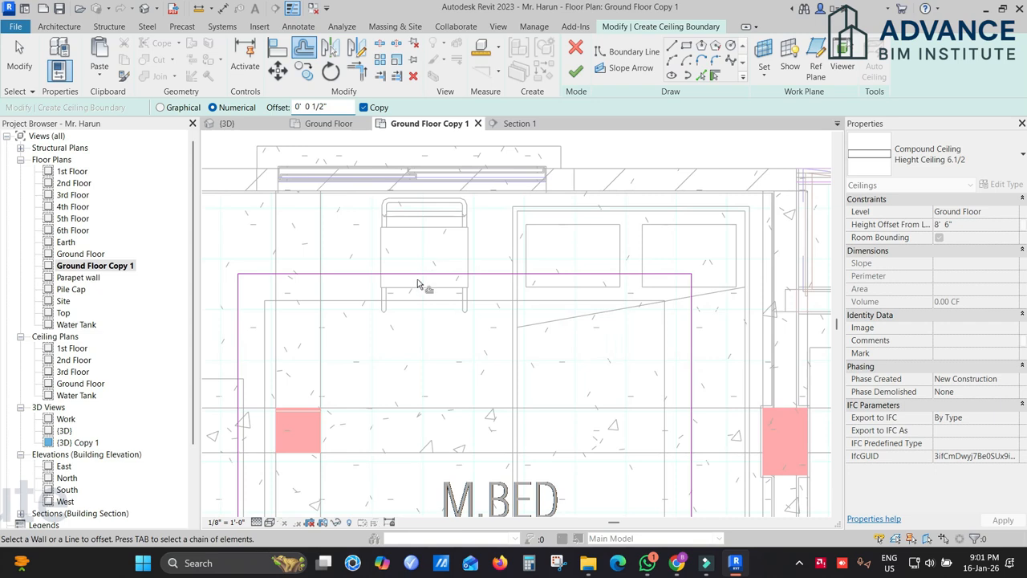
left_click(365, 272)
left_click(240, 298)
middle_click_drag(309, 497, 359, 323)
left_click(348, 498)
left_click(743, 399)
scroll(745, 395, "down", 1)
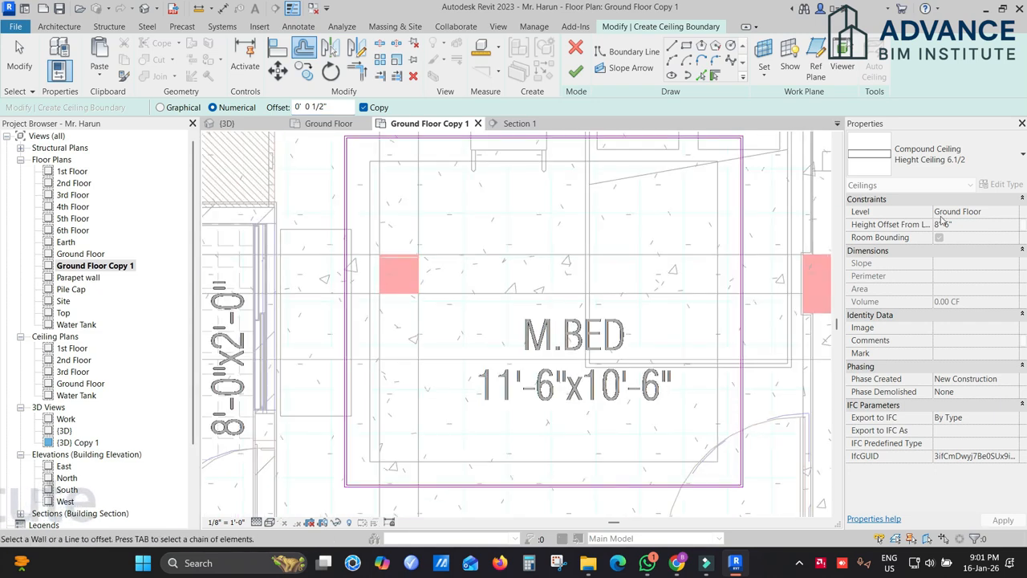
key("Escape")
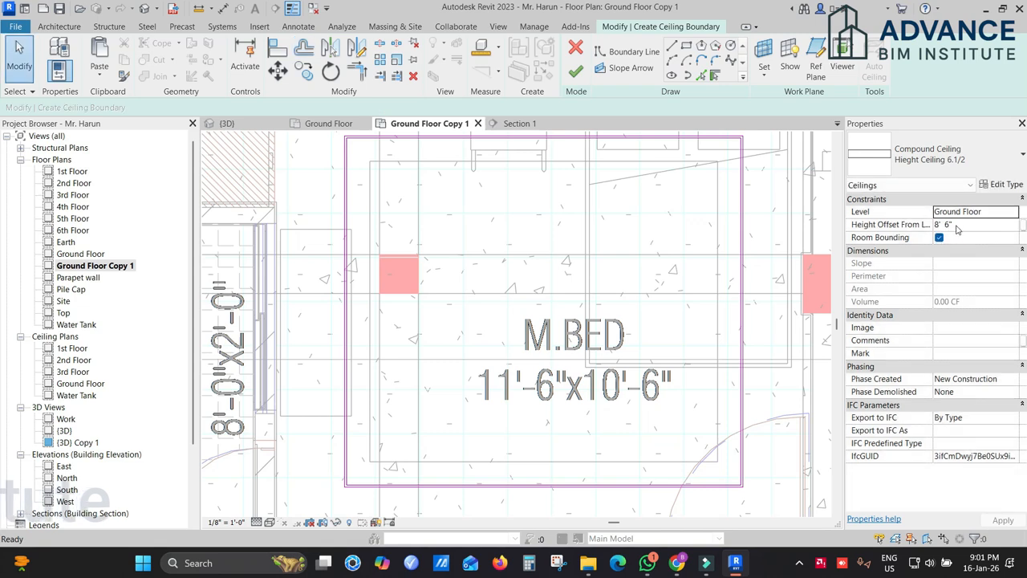
Set the new ceiling's height offset from Ground Floor to 8' 0 1/2" and finish the boundary sketch
left_click(953, 225)
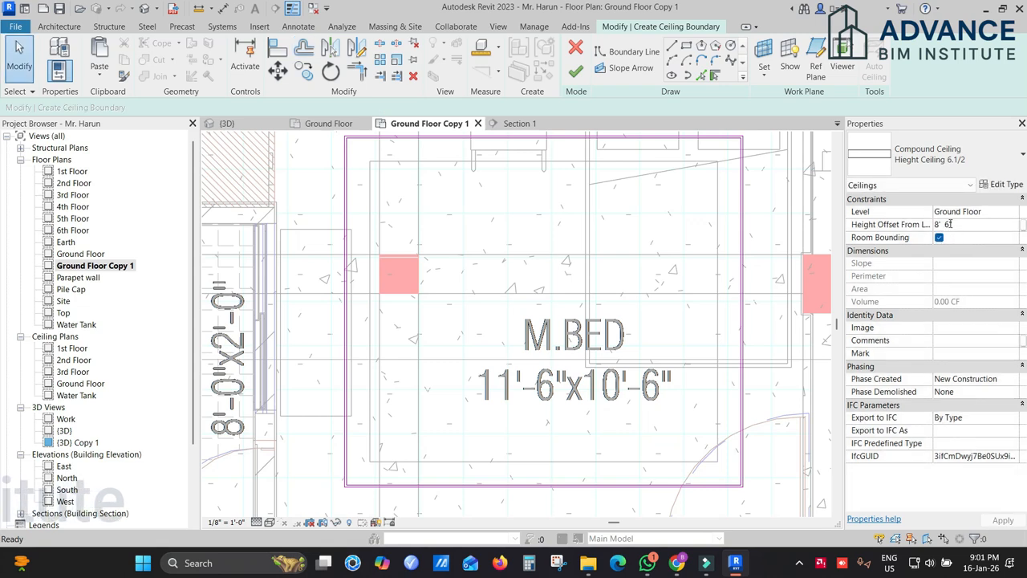
key("Return")
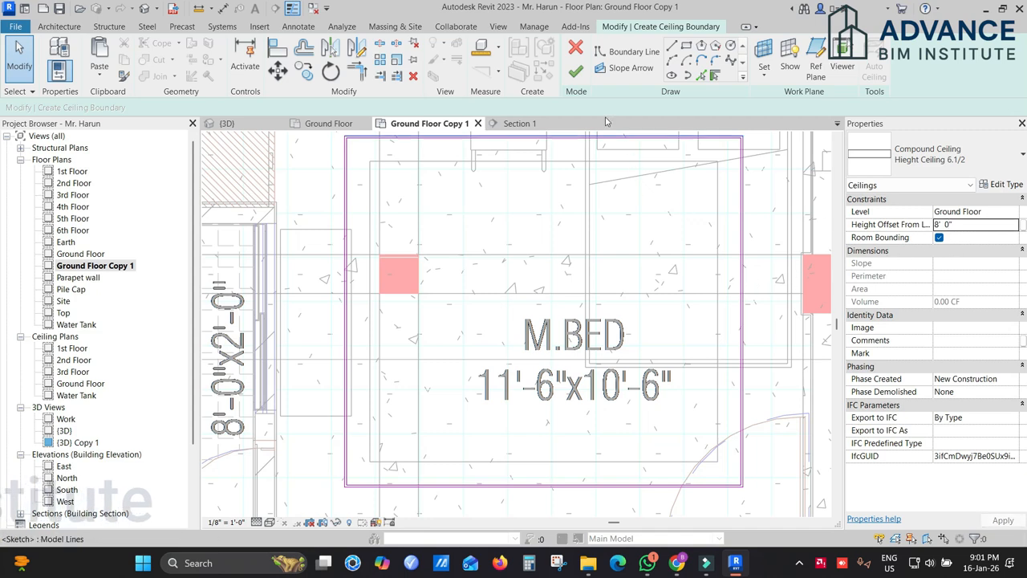
left_click(945, 230)
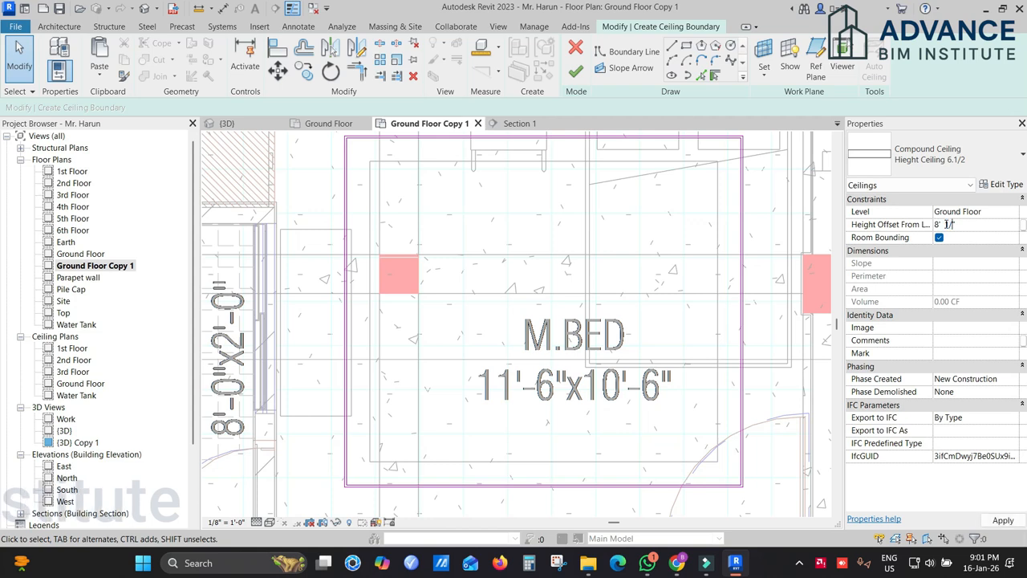
type("8' 1/2")
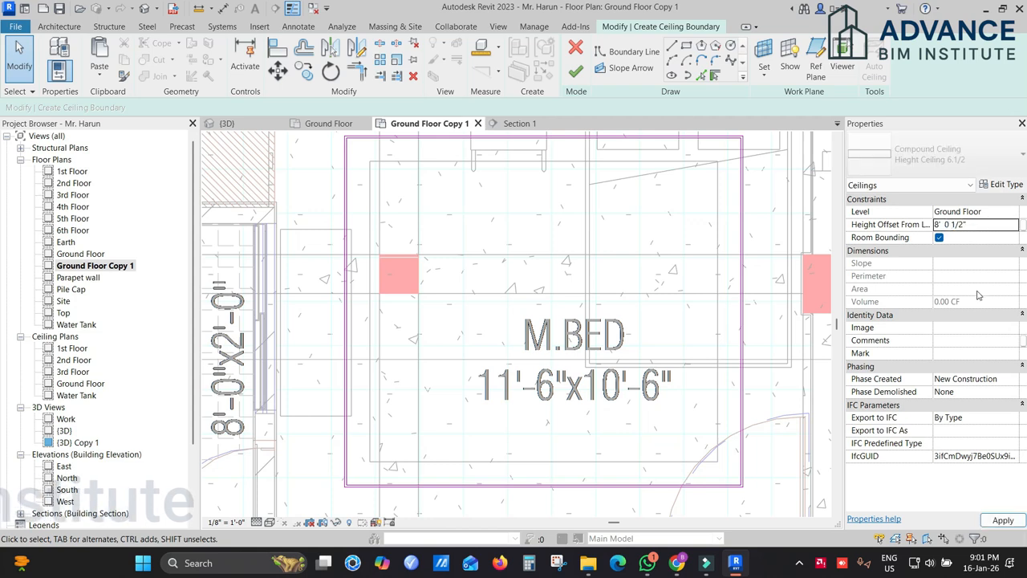
left_click(575, 72)
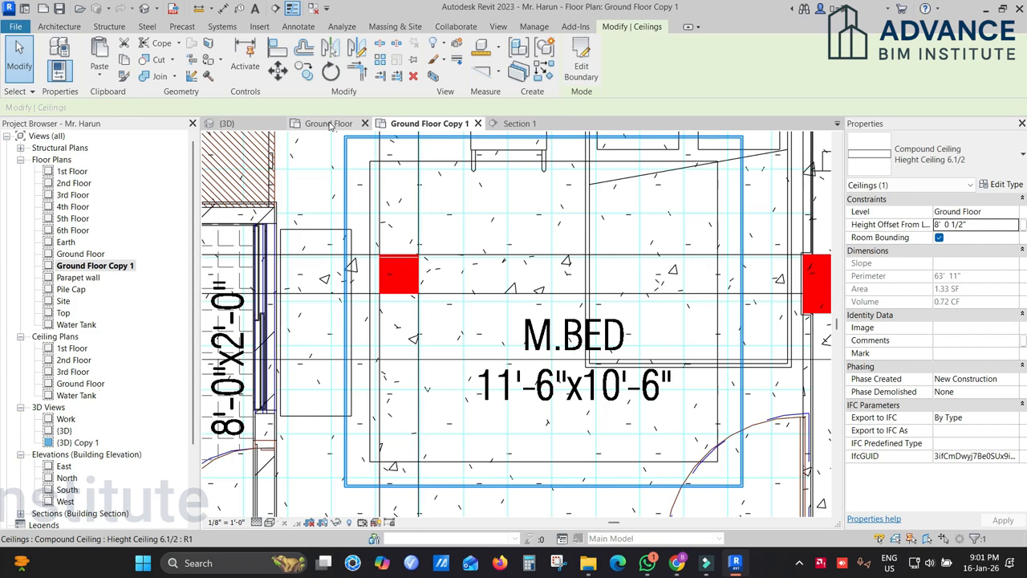
Inspect the new ceiling band in the 3D view and Section 1, and measure how far it rises above the upper ceiling
left_click(228, 123)
scroll(492, 299, "up", 5)
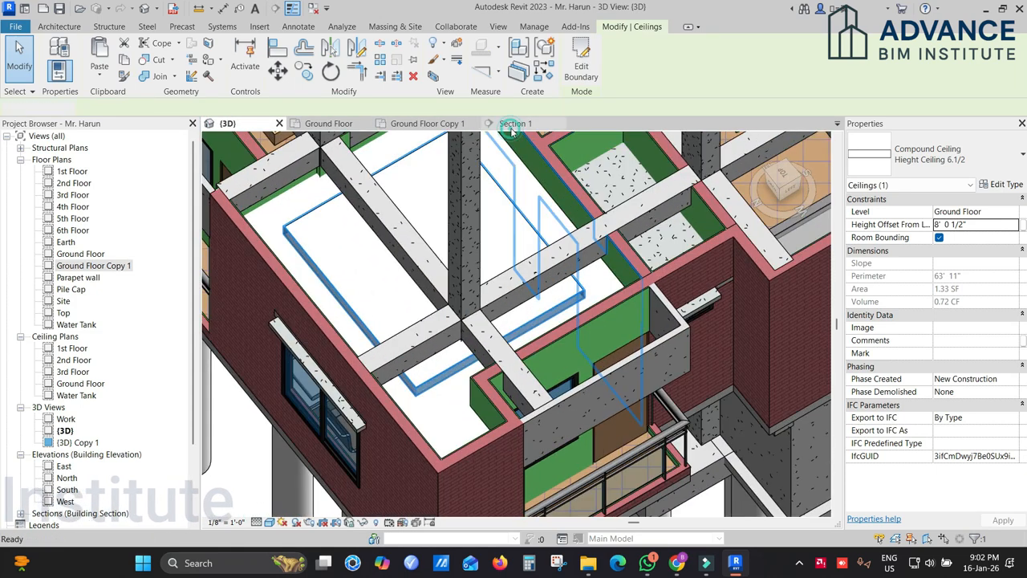
left_click(513, 123)
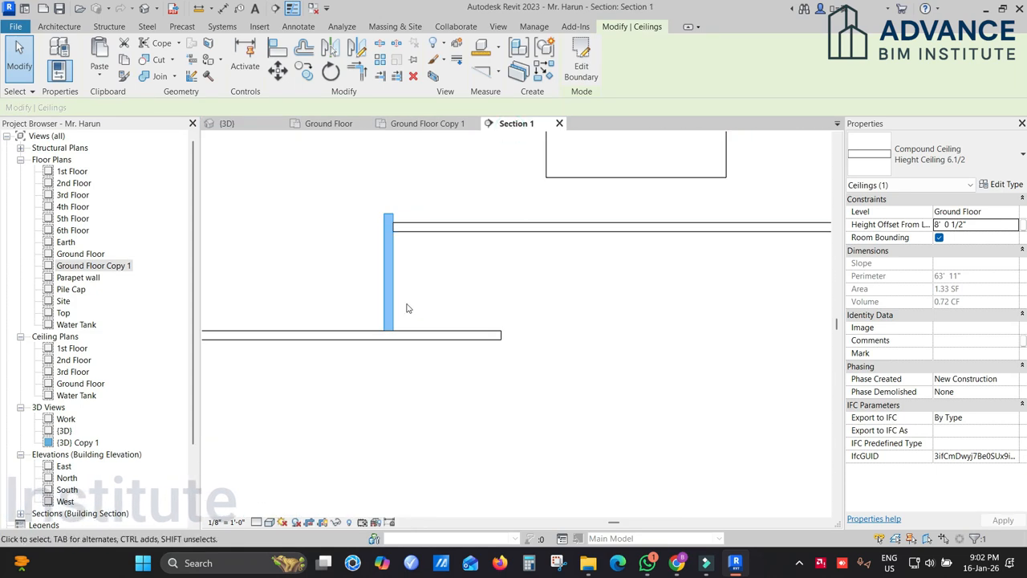
left_click(433, 278)
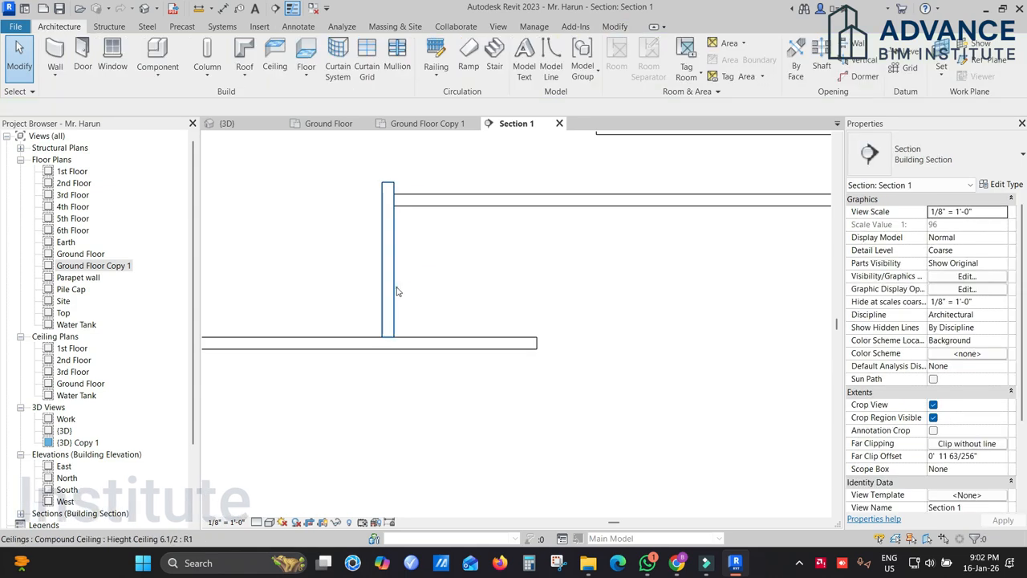
left_click(394, 241)
scroll(394, 217, "up", 2)
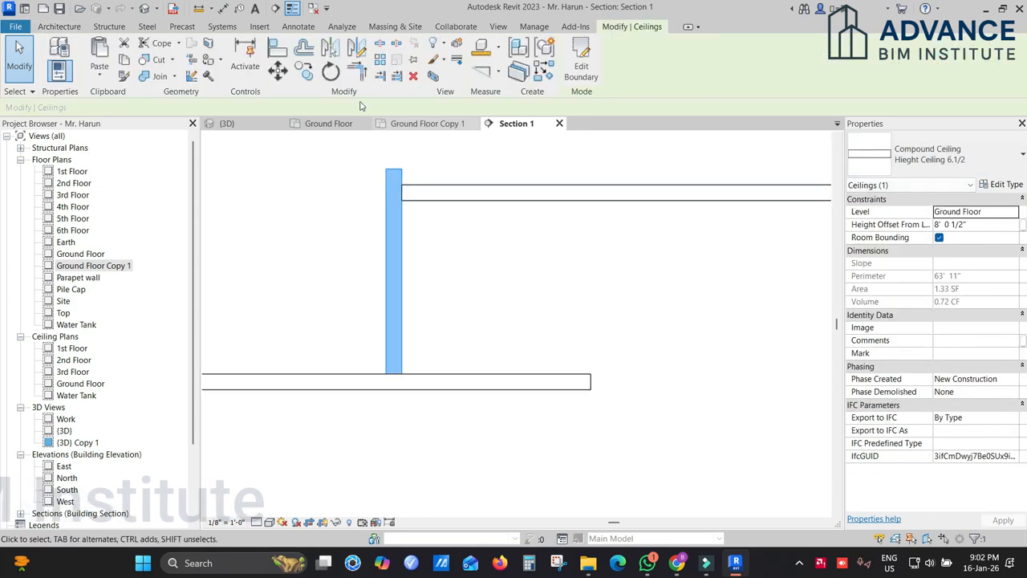
left_click(201, 11)
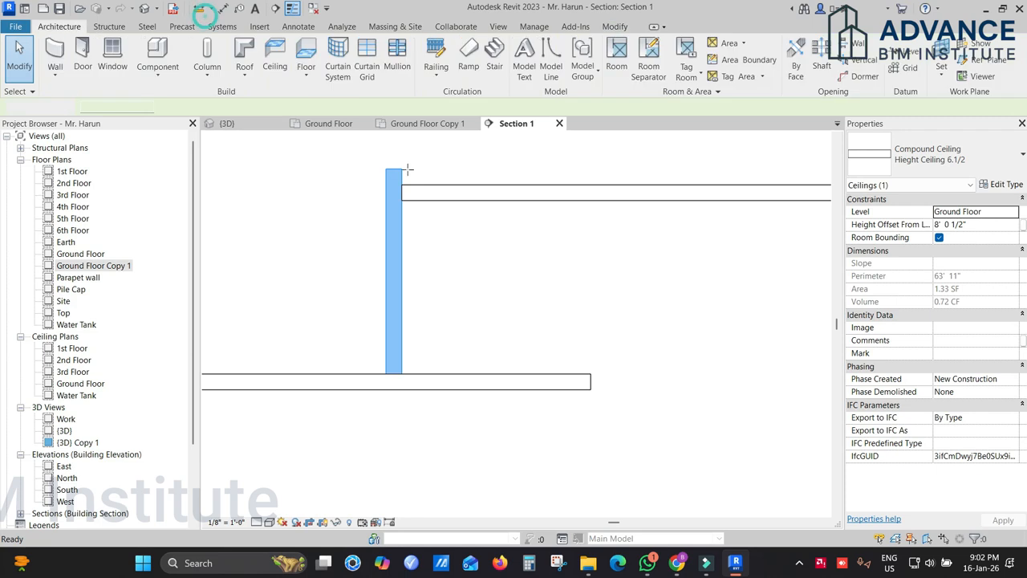
left_click(402, 184)
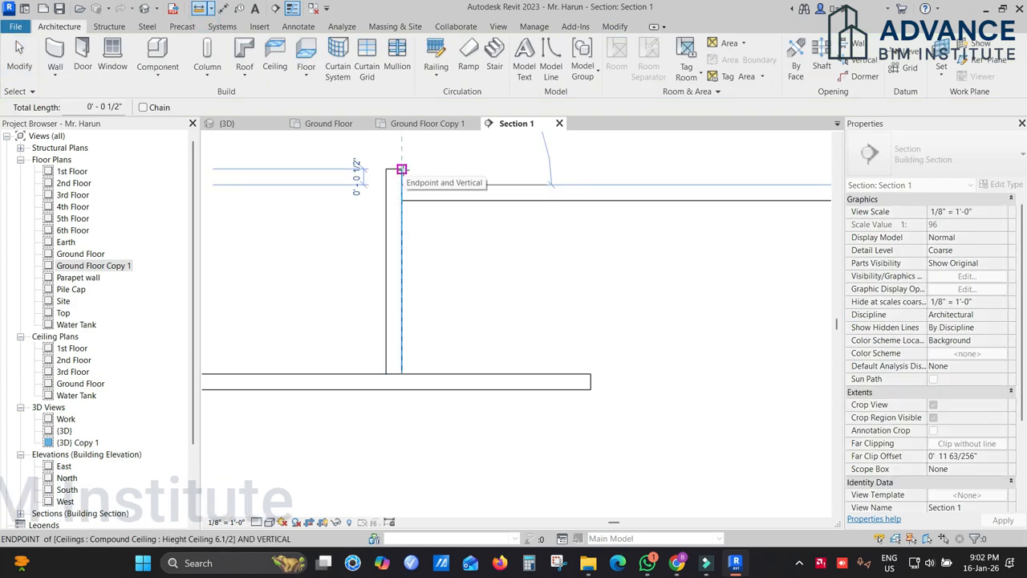
key("Escape")
key("Escape")
Set the ceiling band type's Gypsum Wall Board layer thickness to 0' 6" and accept the type changes
left_click(397, 228)
left_click(1003, 187)
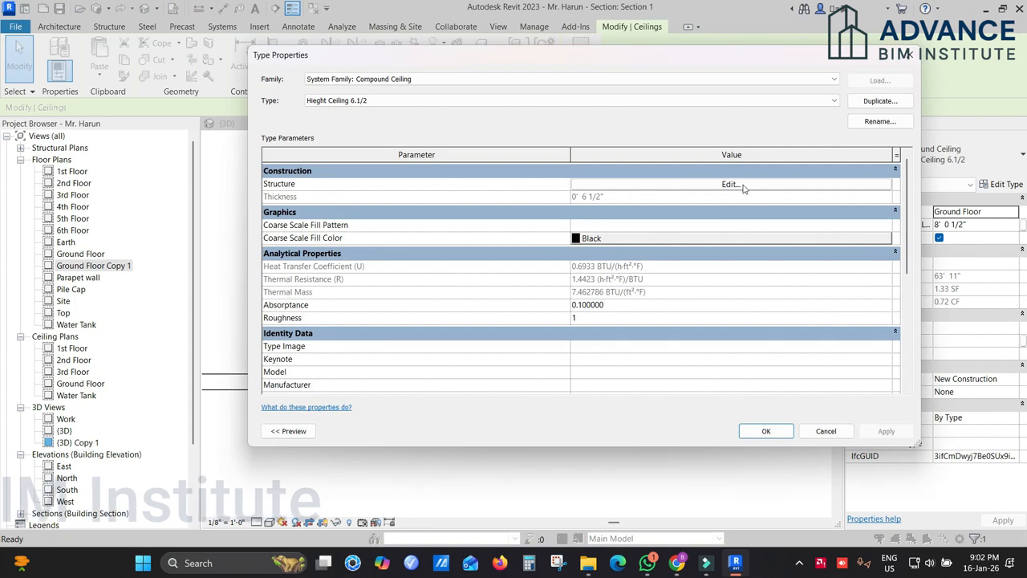
left_click(730, 184)
left_click_drag(658, 183, 622, 189)
type("6")
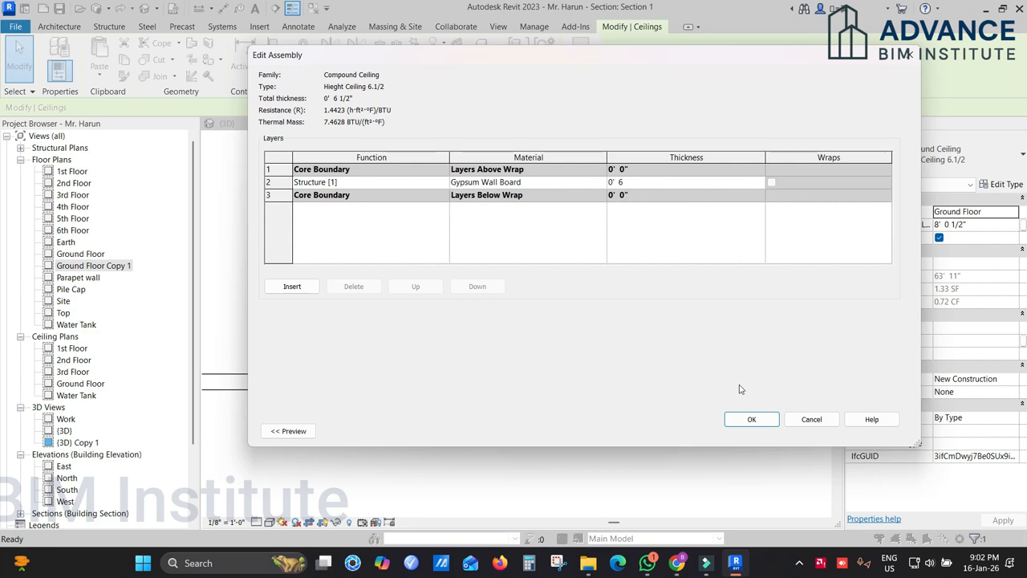
left_click(752, 419)
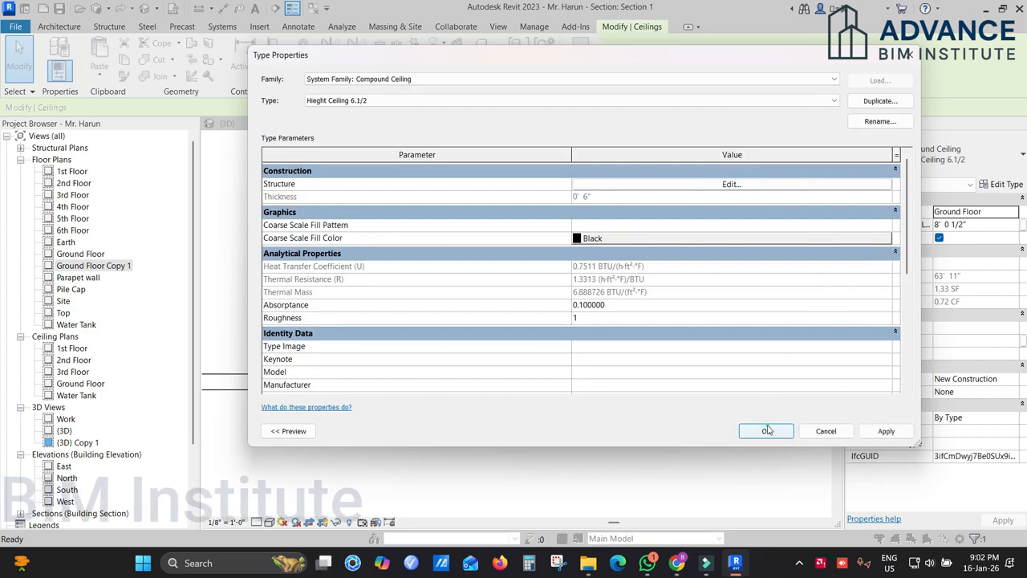
left_click(766, 431)
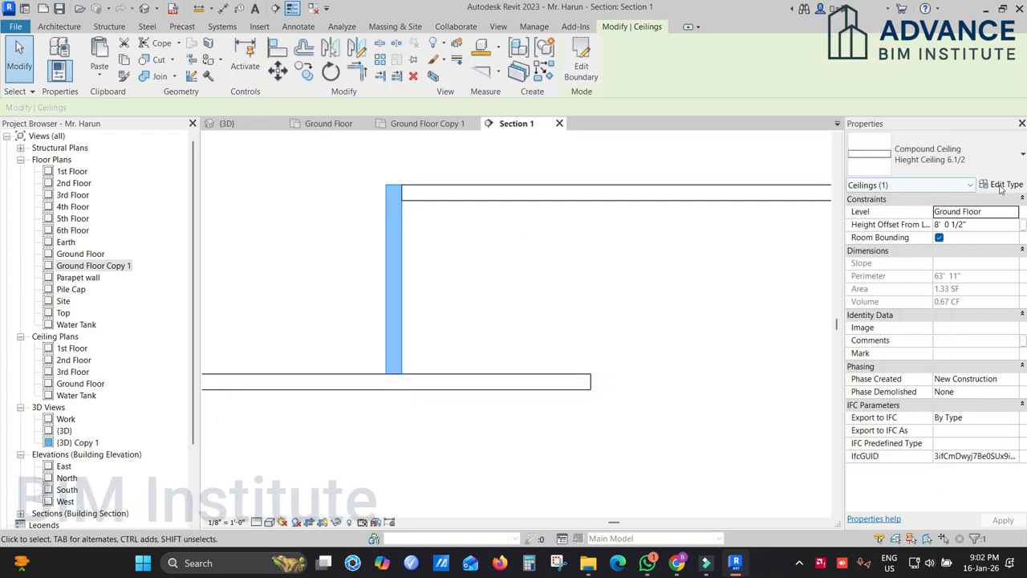
Rename the ceiling band's type to Hieght Ceiling 6"
left_click(1003, 185)
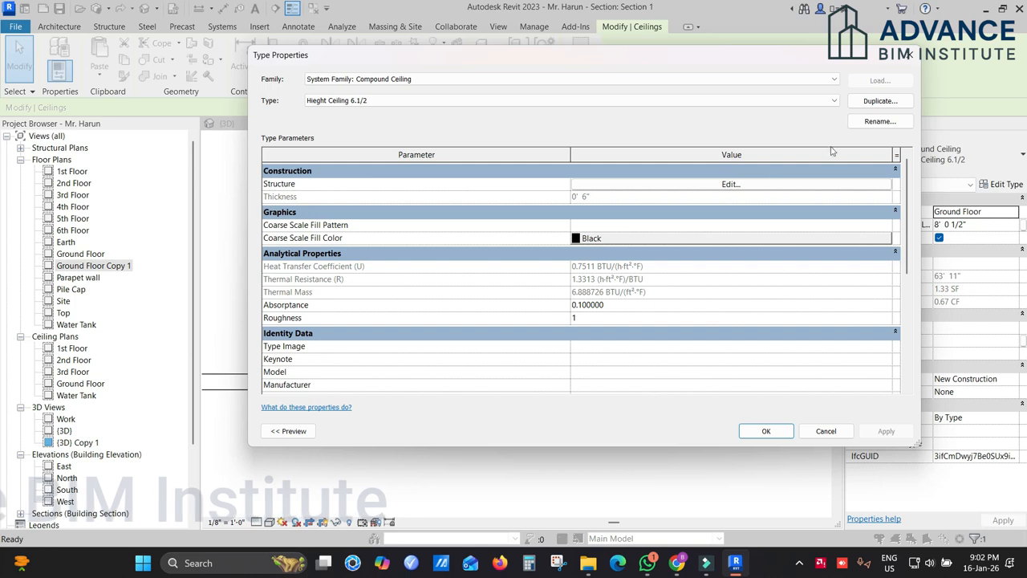
left_click(877, 121)
left_click(598, 252)
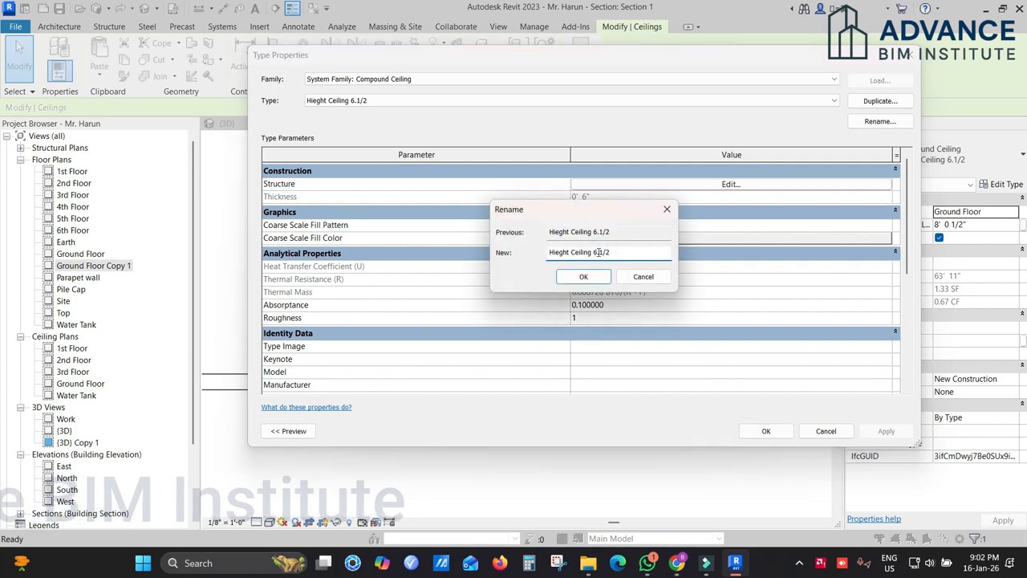
left_click_drag(598, 252, 632, 255)
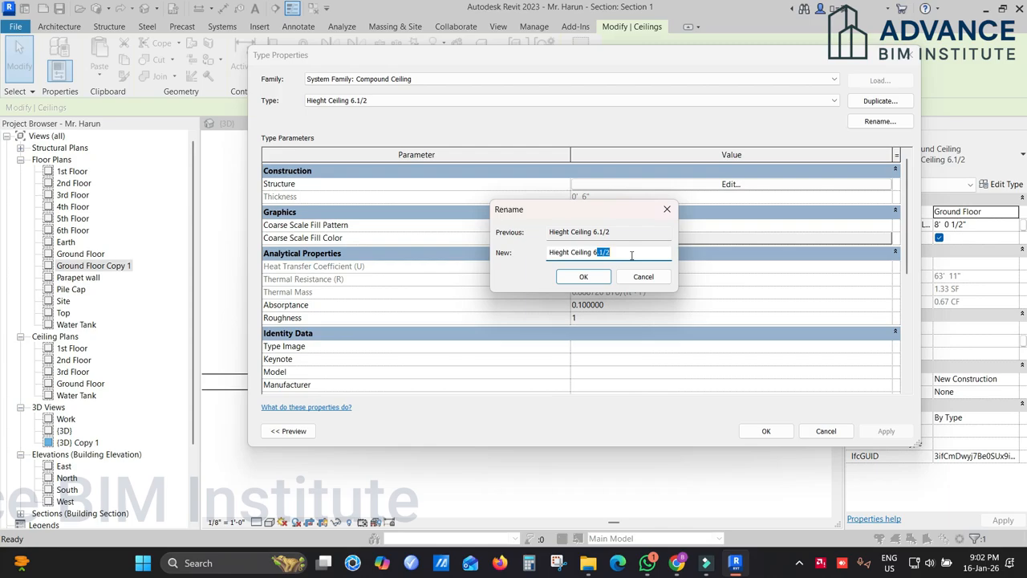
key("Return")
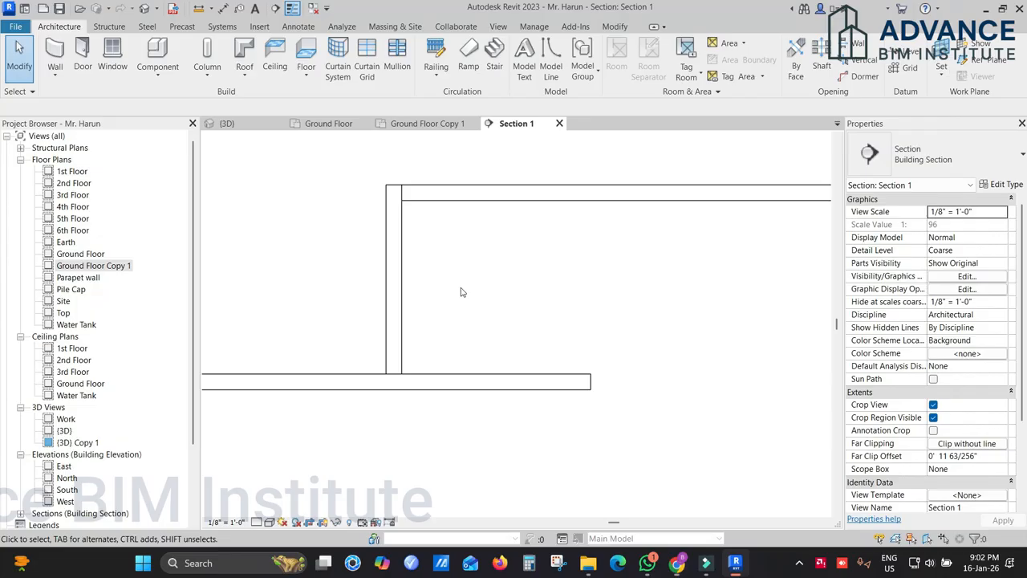
Examine both ends of the ceiling band in Section 1 where it meets the upper and lower ceiling panels
middle_click_drag(461, 292, 449, 291)
scroll(384, 246, "down", 5)
scroll(385, 248, "down", 3)
middle_click_drag(652, 266, 372, 248)
scroll(674, 257, "down", 2)
middle_click_drag(753, 242, 667, 249)
scroll(649, 257, "up", 3)
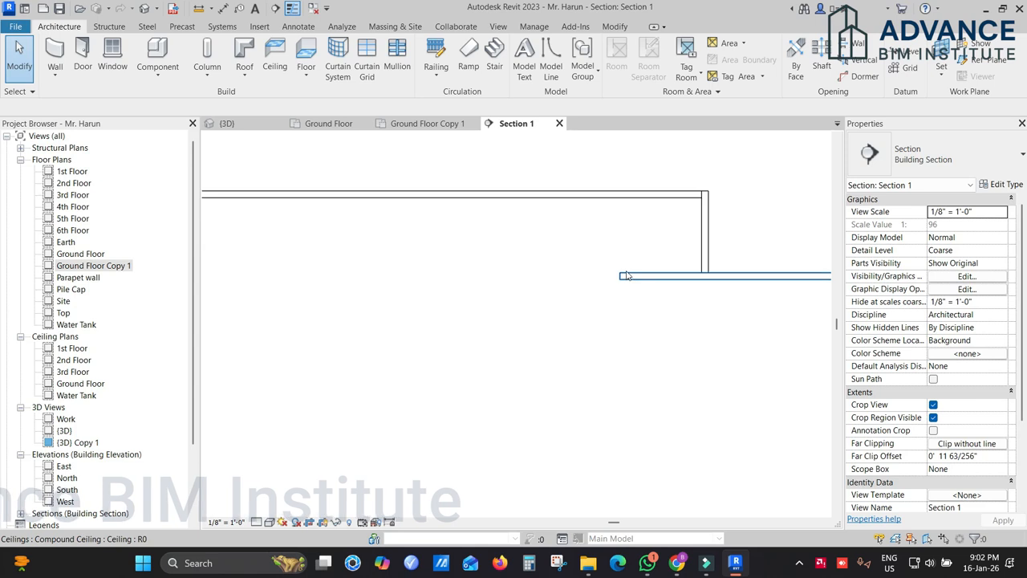
scroll(620, 257, "up", 1)
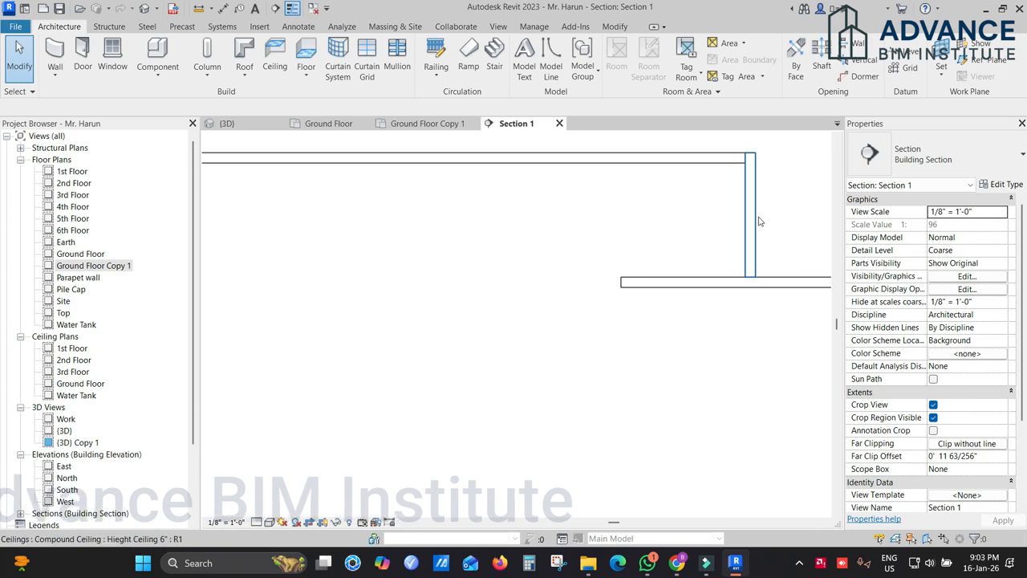
scroll(677, 246, "down", 2)
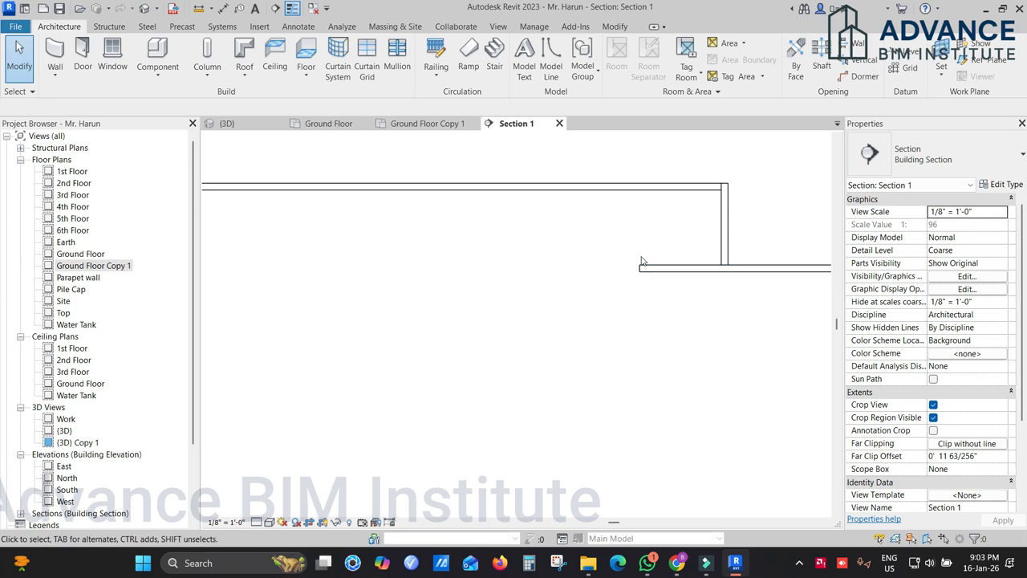
scroll(660, 248, "down", 2)
middle_click_drag(533, 219, 705, 216)
scroll(578, 215, "down", 2)
scroll(363, 221, "up", 1)
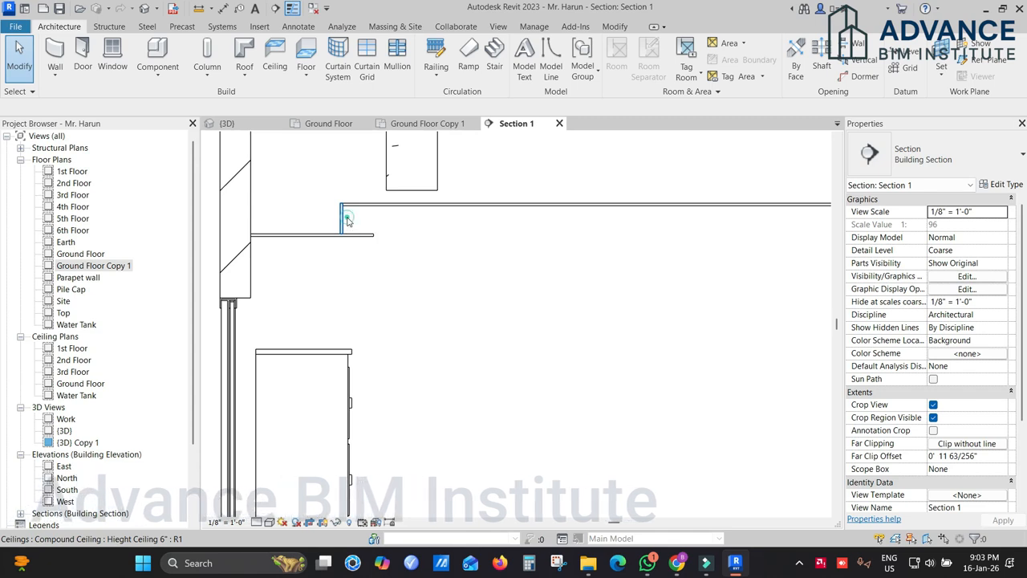
left_click(350, 223)
left_click(427, 263)
scroll(347, 228, "up", 2)
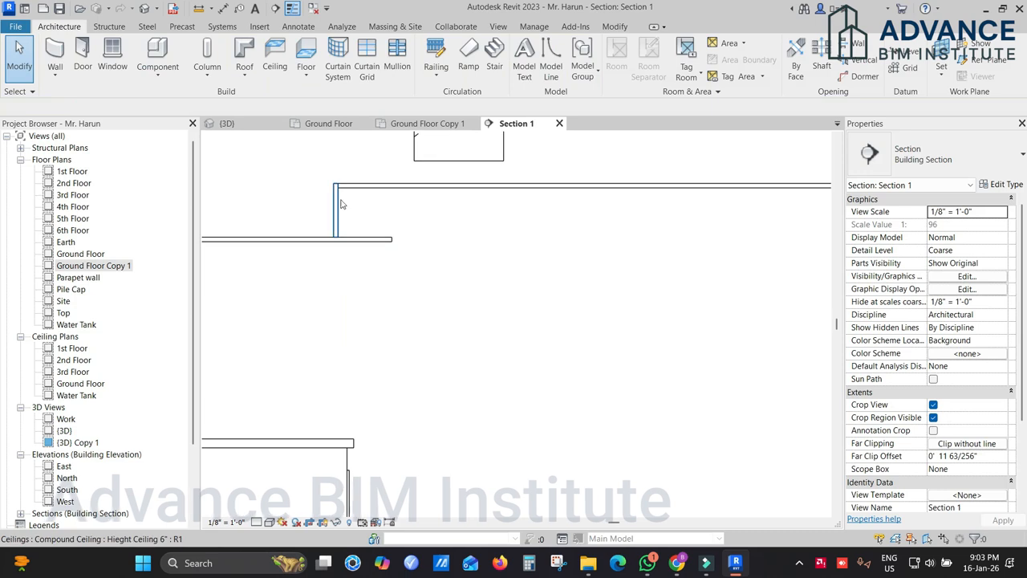
left_click(332, 209)
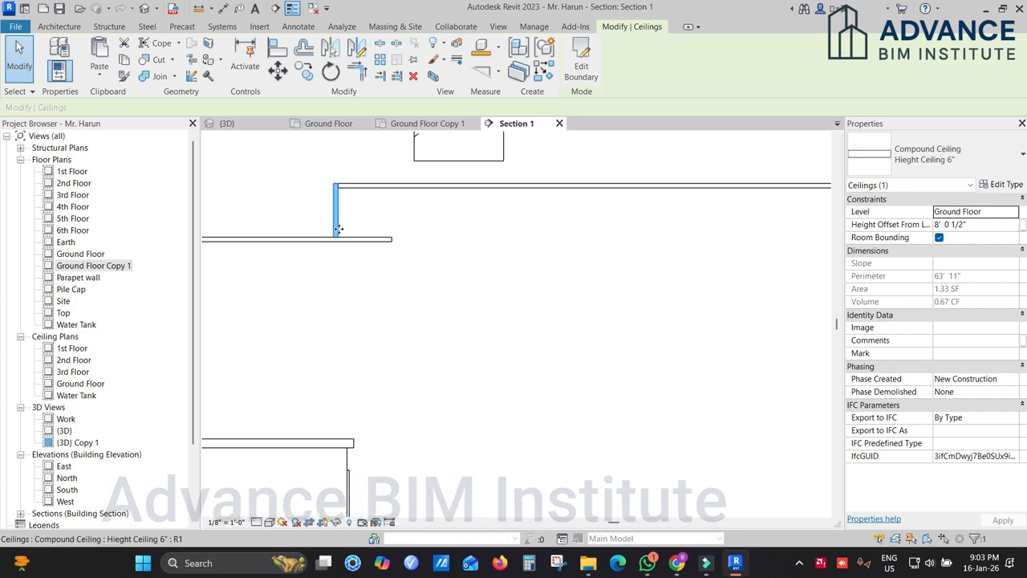
Examine the ceiling band above the M.BED room from another angle in the 3D view
left_click(225, 123)
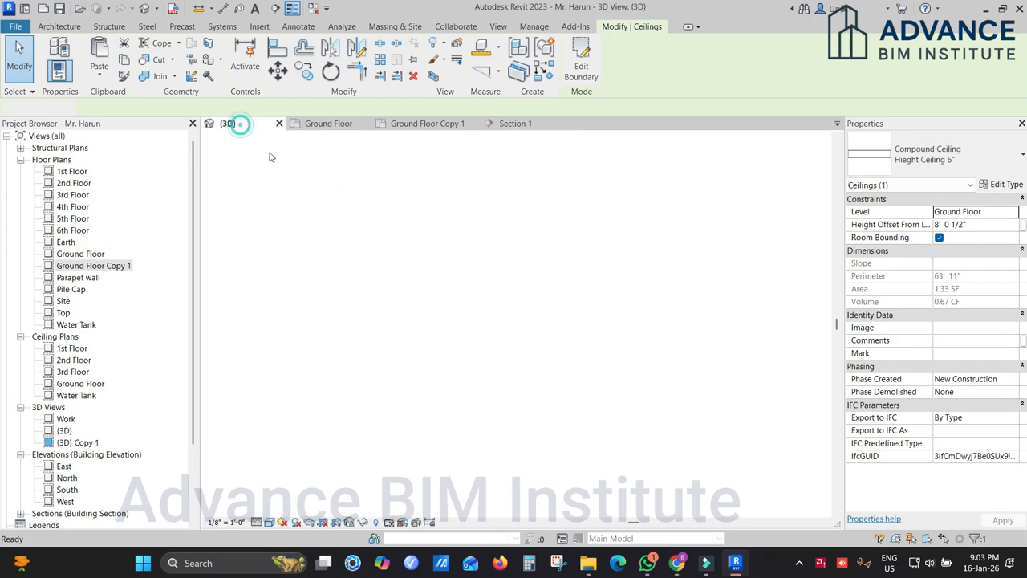
scroll(426, 251, "down", 2)
middle_click_drag(465, 280, 589, 269, "shift")
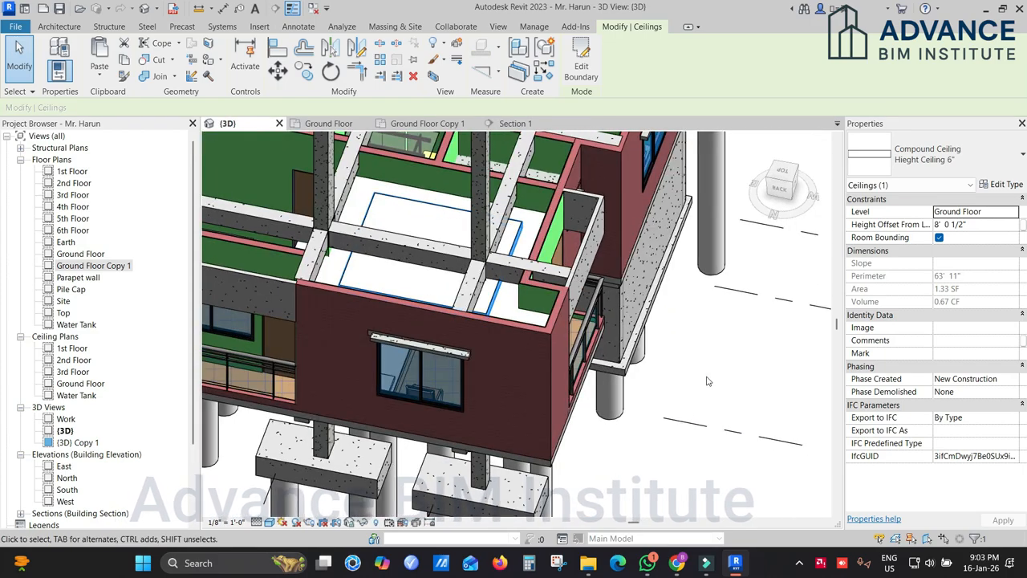
left_click(707, 376)
scroll(511, 308, "up", 1)
scroll(506, 310, "up", 2)
scroll(511, 325, "down", 2)
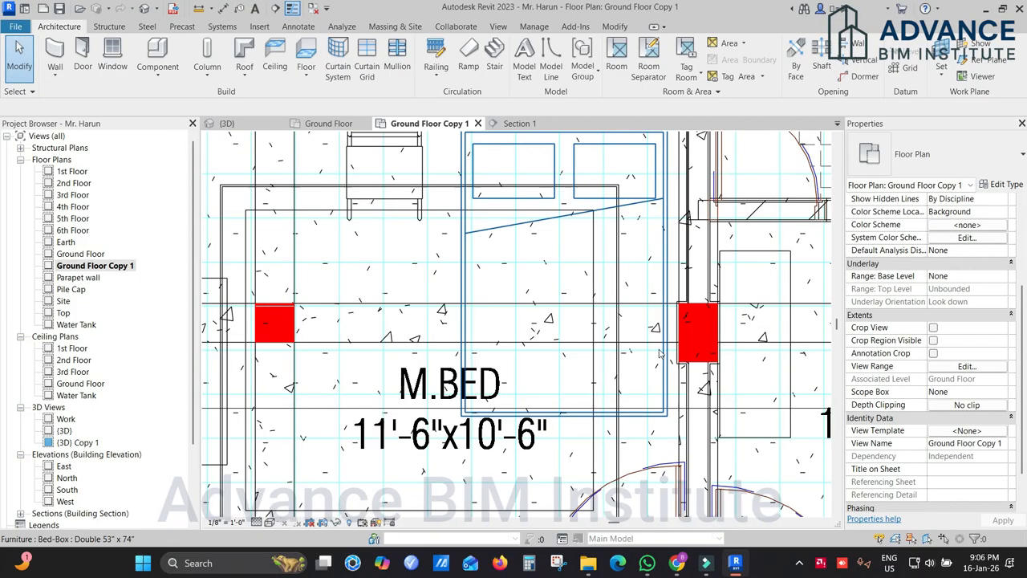
Select the M.BED ceiling band in the Ground Floor Copy 1 plan and view it in Section 1
left_click(618, 299)
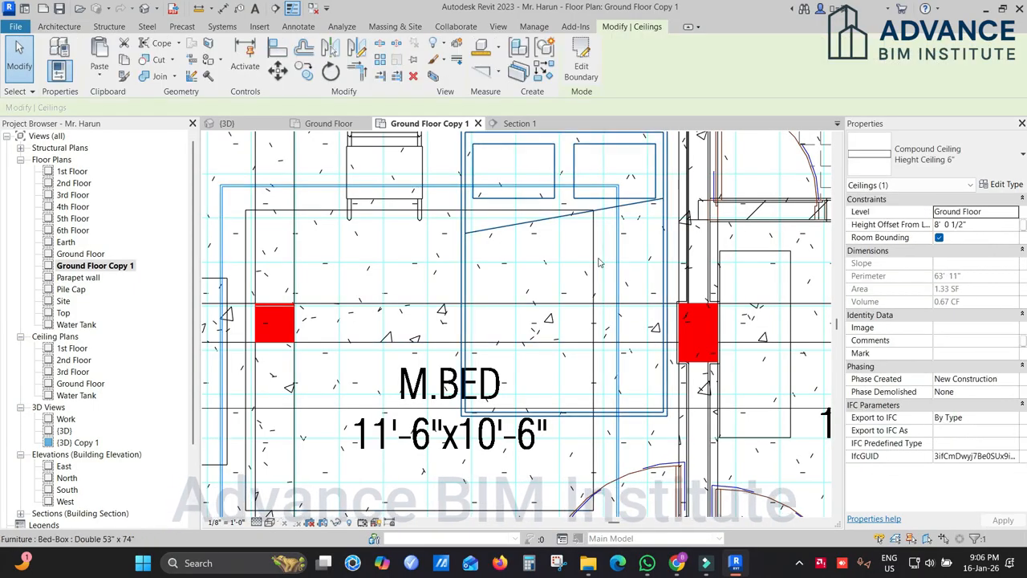
middle_click_drag(540, 299, 575, 281)
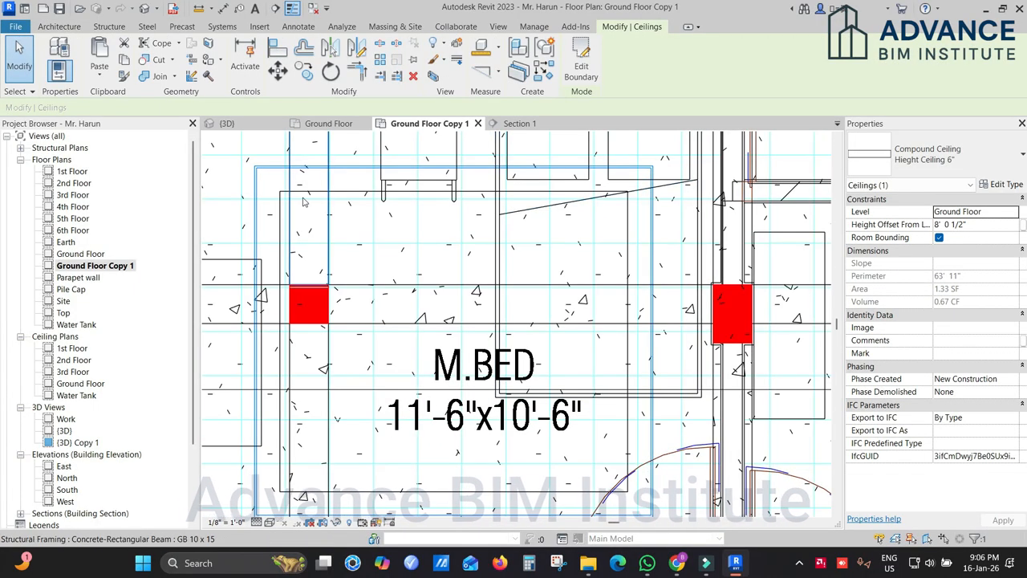
left_click(519, 123)
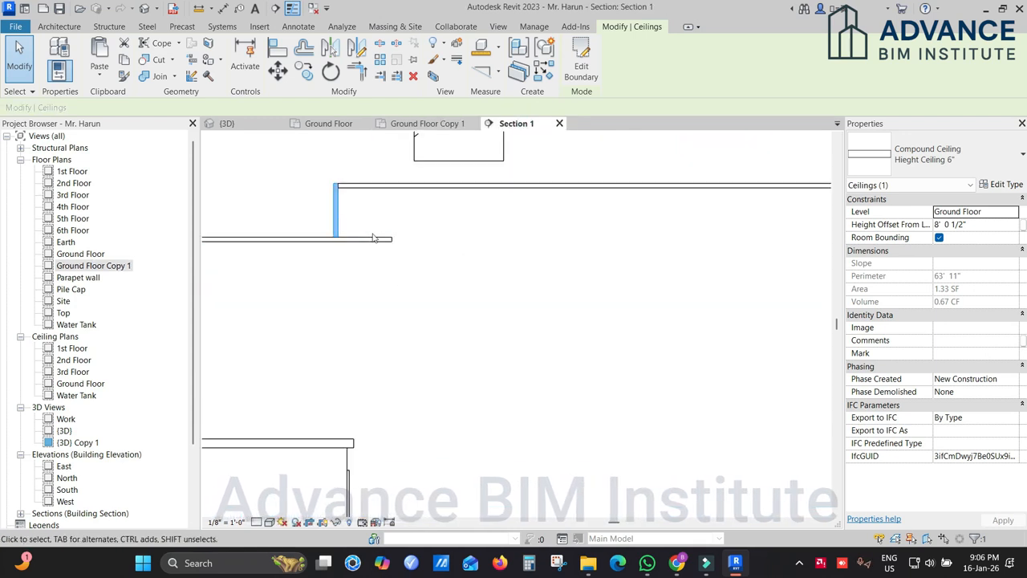
scroll(385, 237, "up", 3)
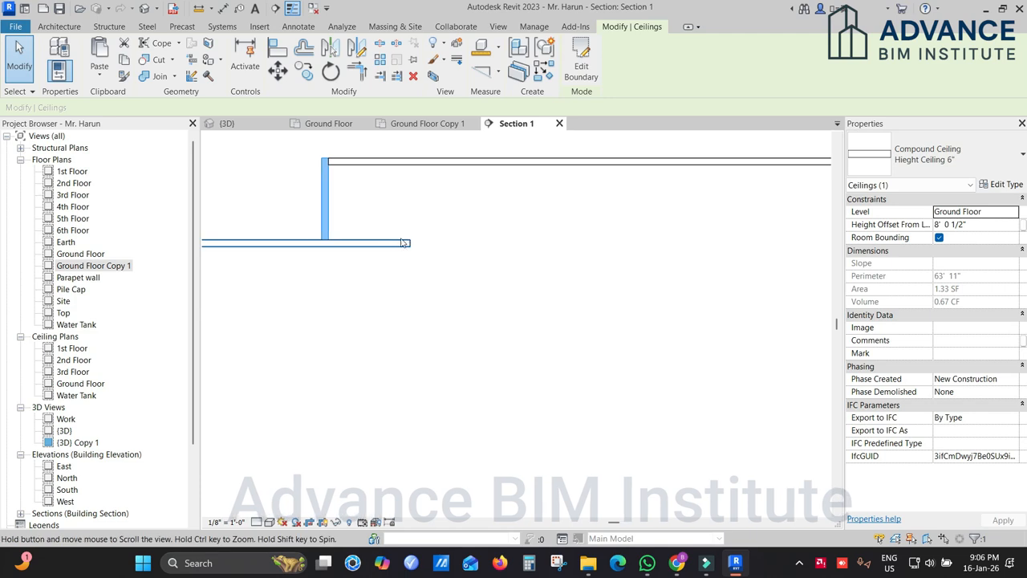
scroll(408, 242, "down", 1)
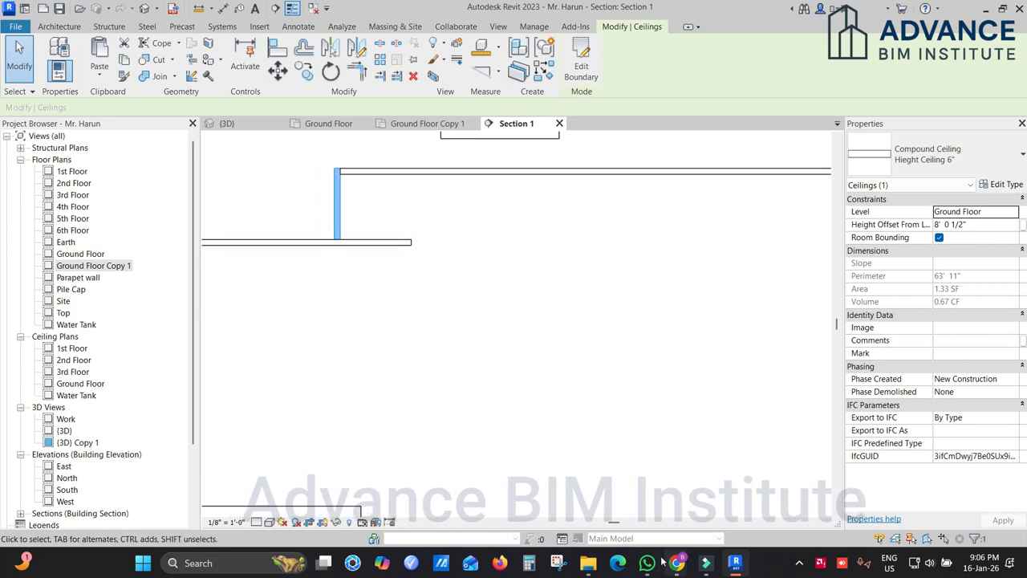
mouse_move(676, 564)
left_click(621, 488)
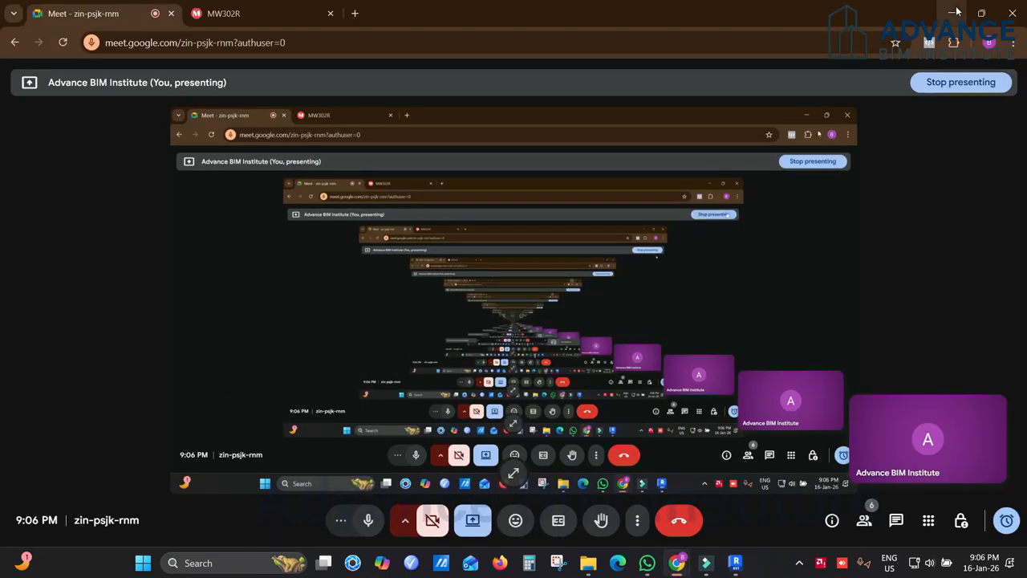
left_click(954, 11)
scroll(418, 231, "up", 2)
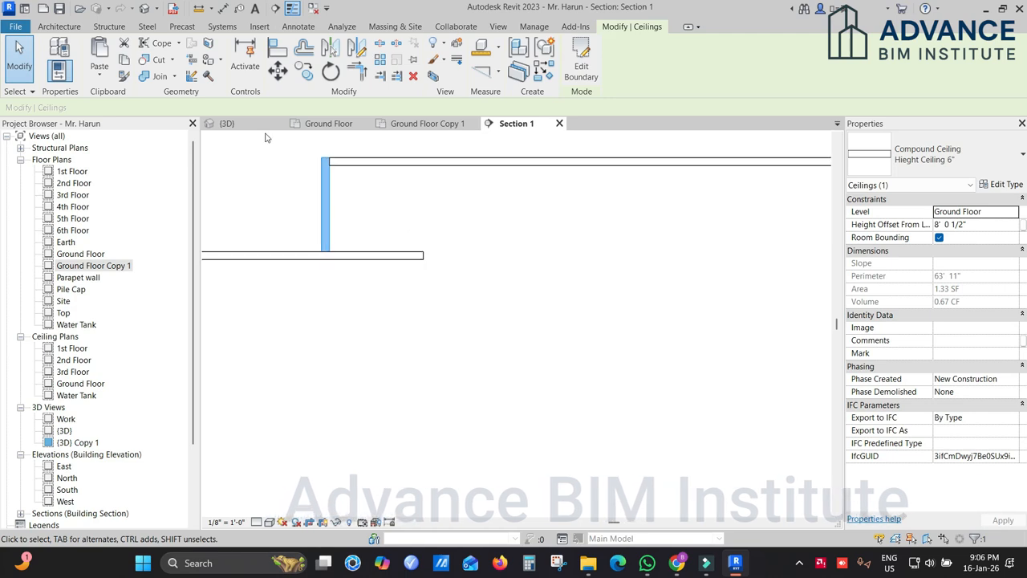
Deselect the ceiling band and compare the M.BED area in the Ground Floor Copy 1 floor plan and the Ground Floor ceiling plan
left_click(426, 124)
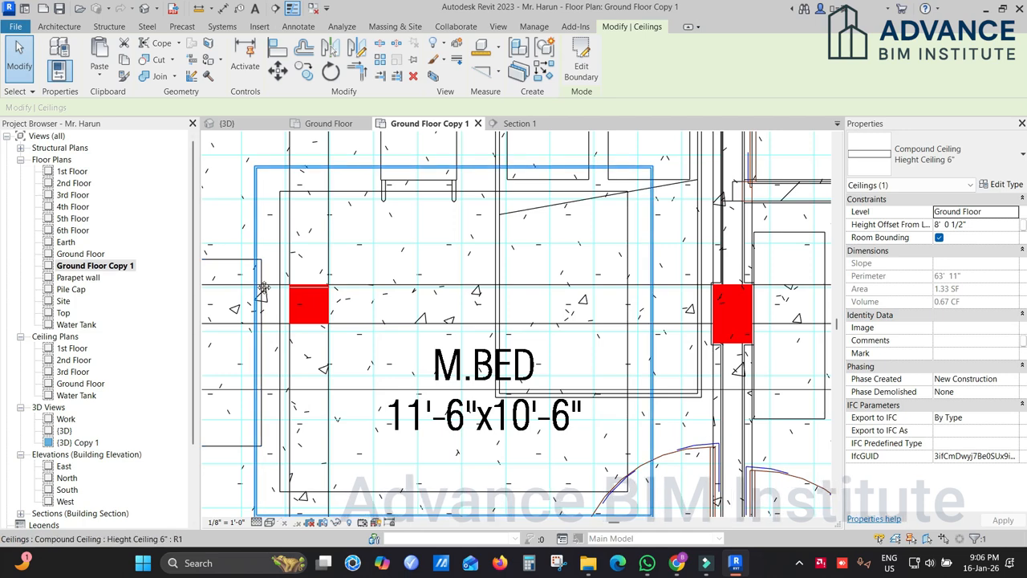
middle_click_drag(256, 279, 415, 247)
scroll(413, 249, "down", 2)
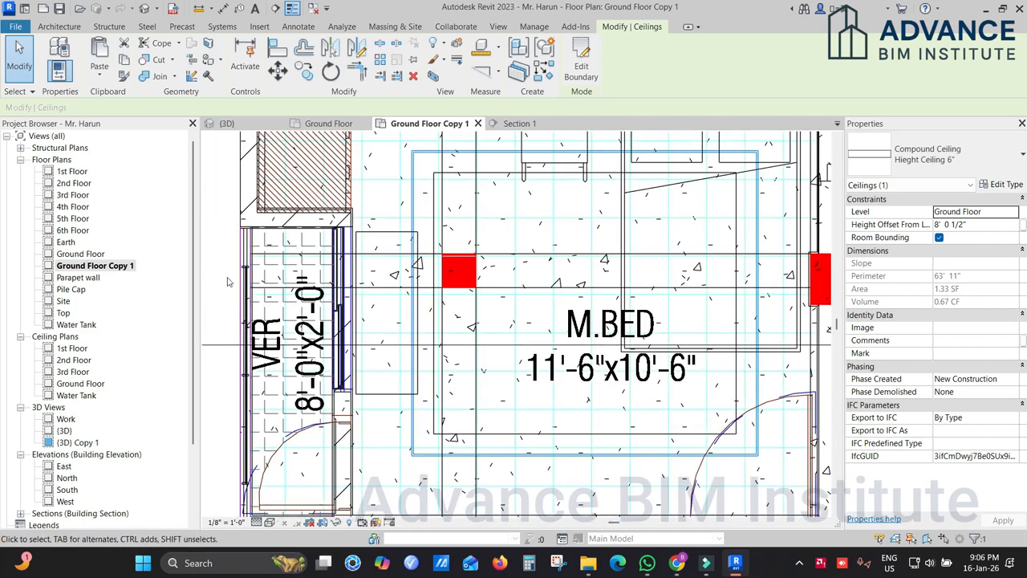
key("Escape")
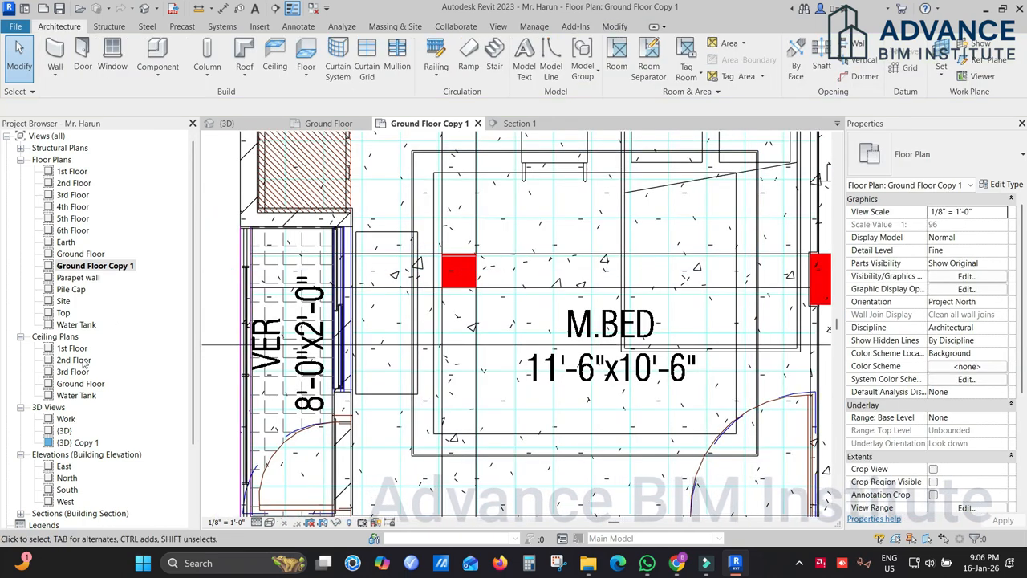
double_click(92, 383)
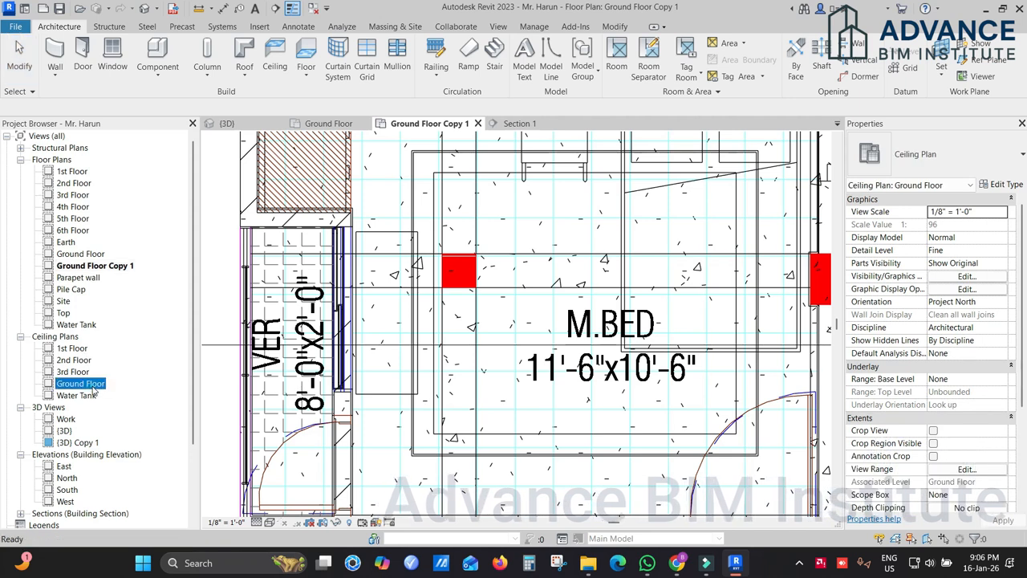
left_click(620, 167)
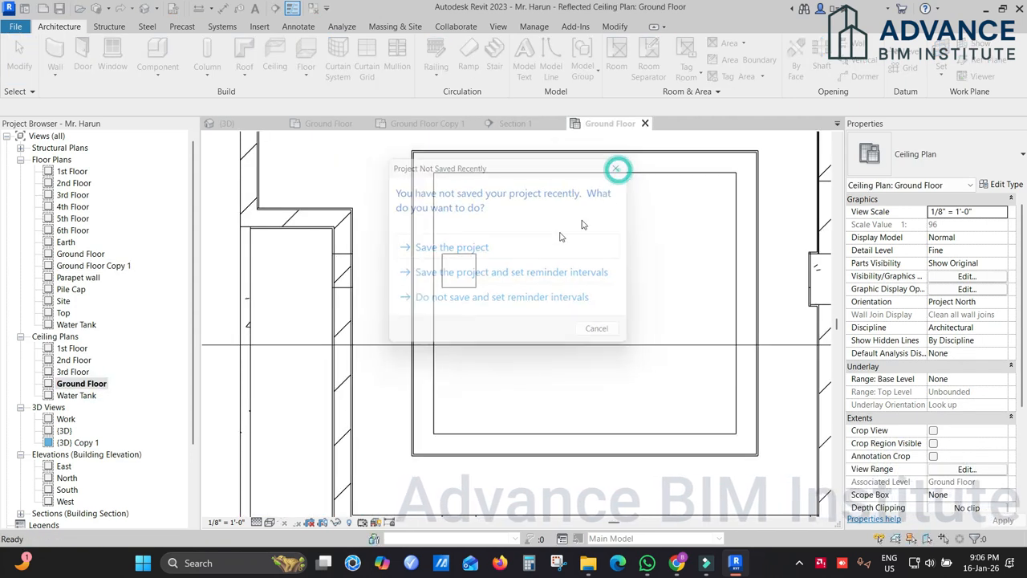
left_click(89, 268)
double_click(91, 273)
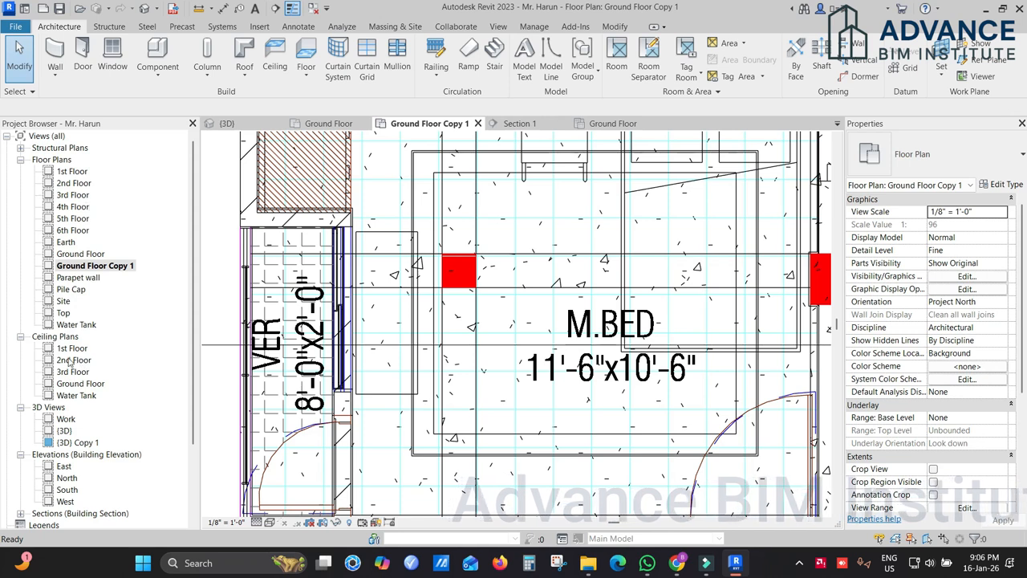
left_click(507, 29)
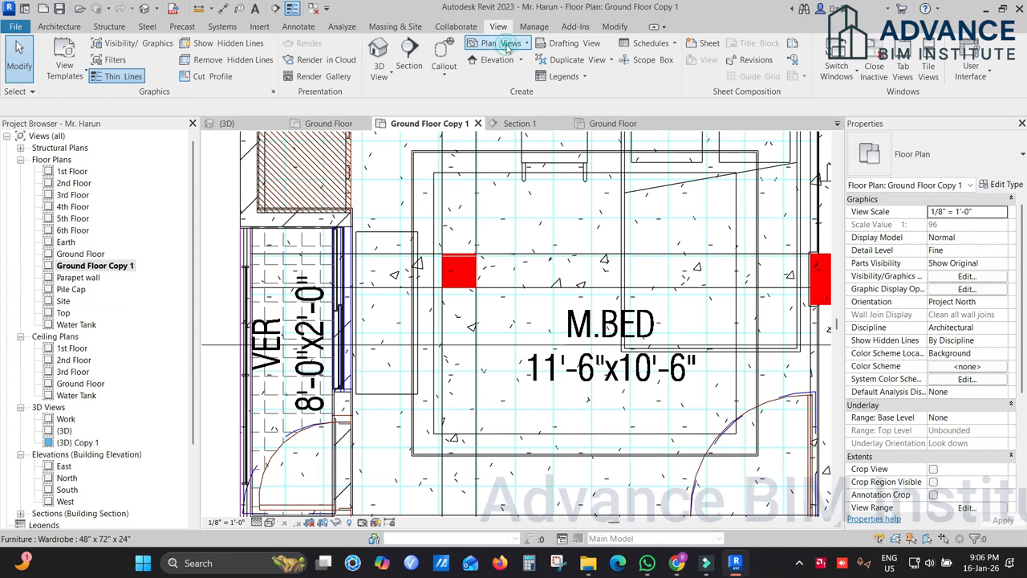
left_click(508, 46)
left_click(518, 67)
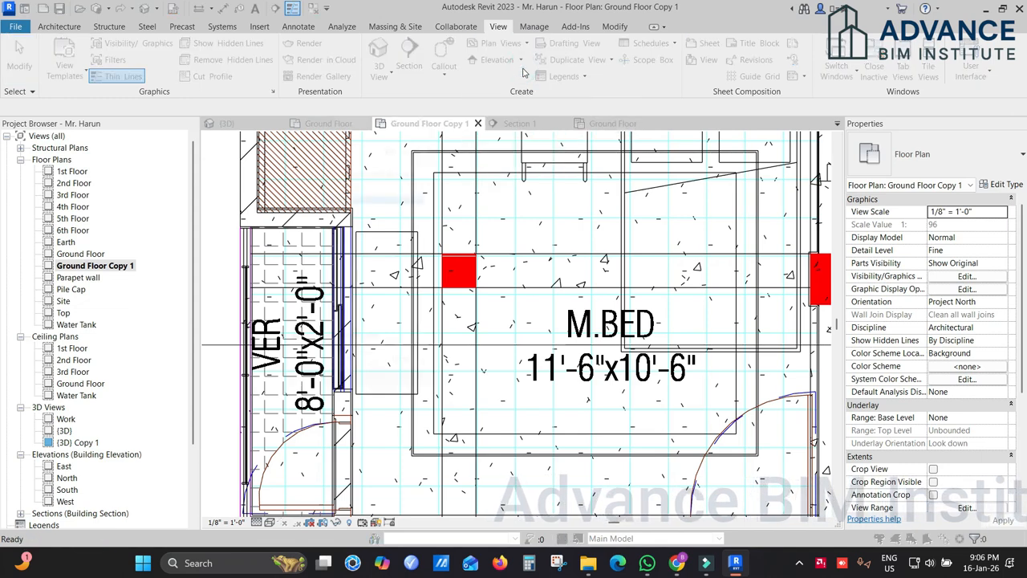
left_click(439, 100)
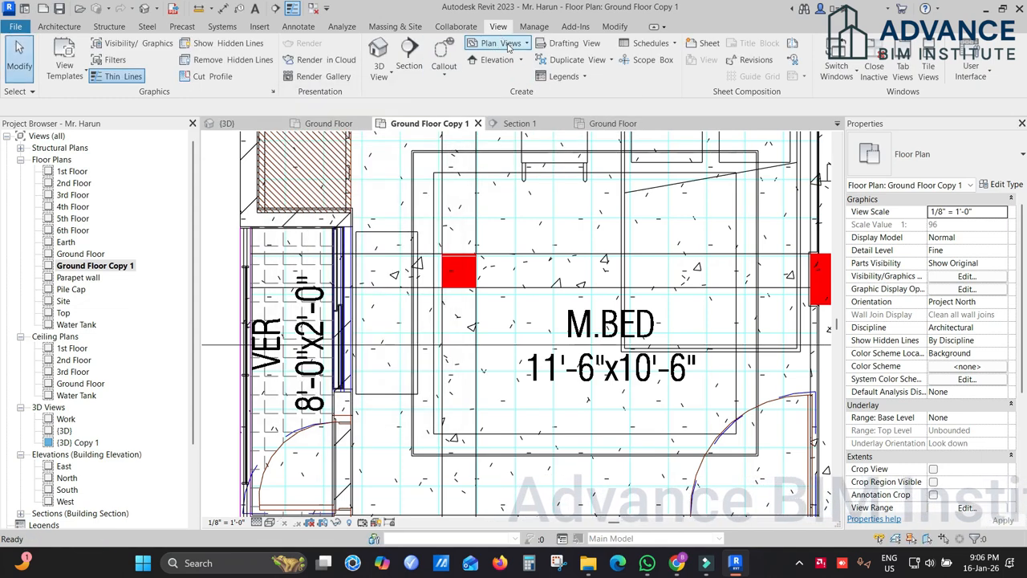
Create reflected ceiling plans for the 4th Floor, 5th Floor, 6th Floor, Earth, Parapet wall, Pile Buttom, Pile Cap and Top levels
left_click(507, 46)
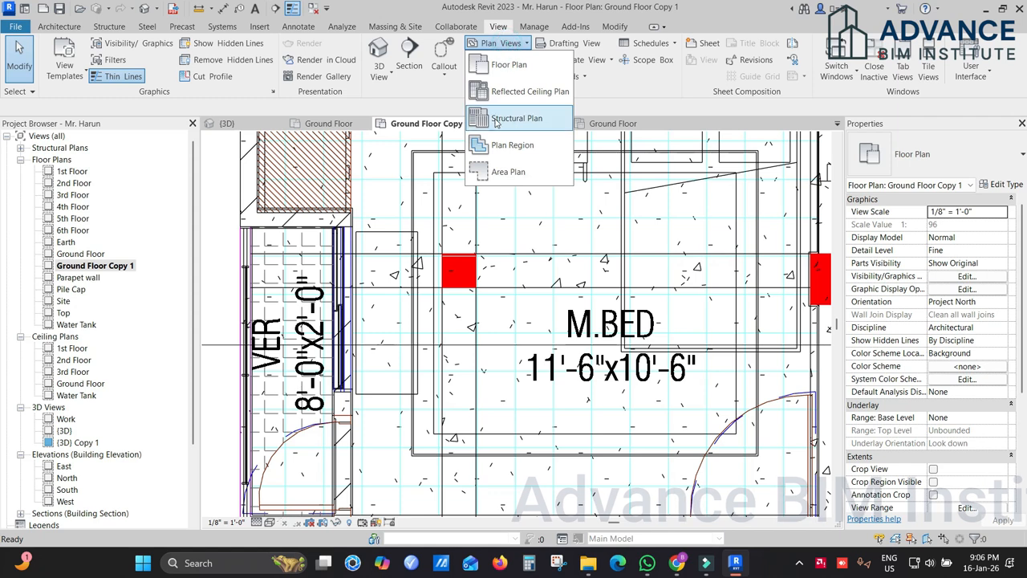
left_click(530, 94)
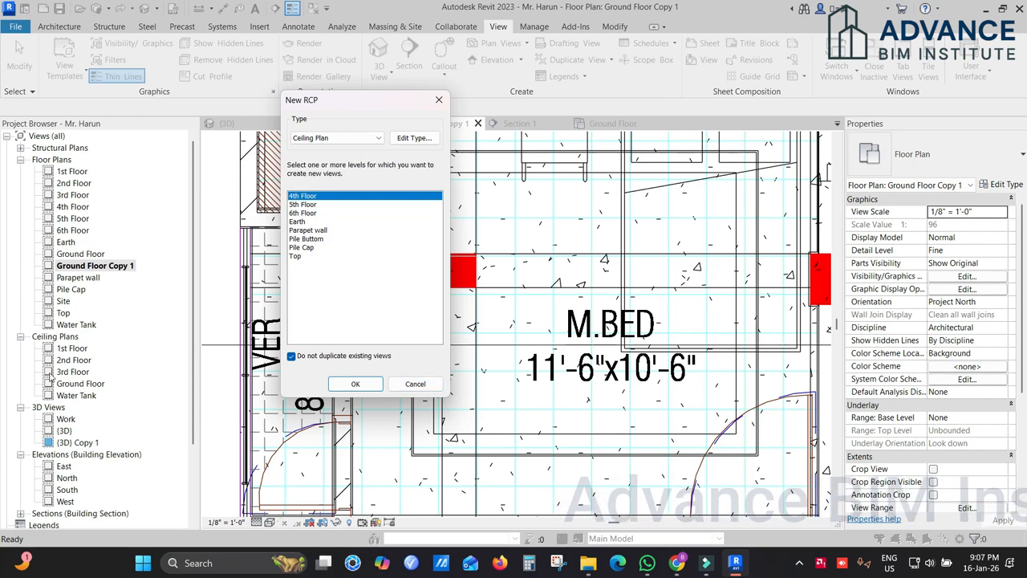
left_click(302, 248, "shift")
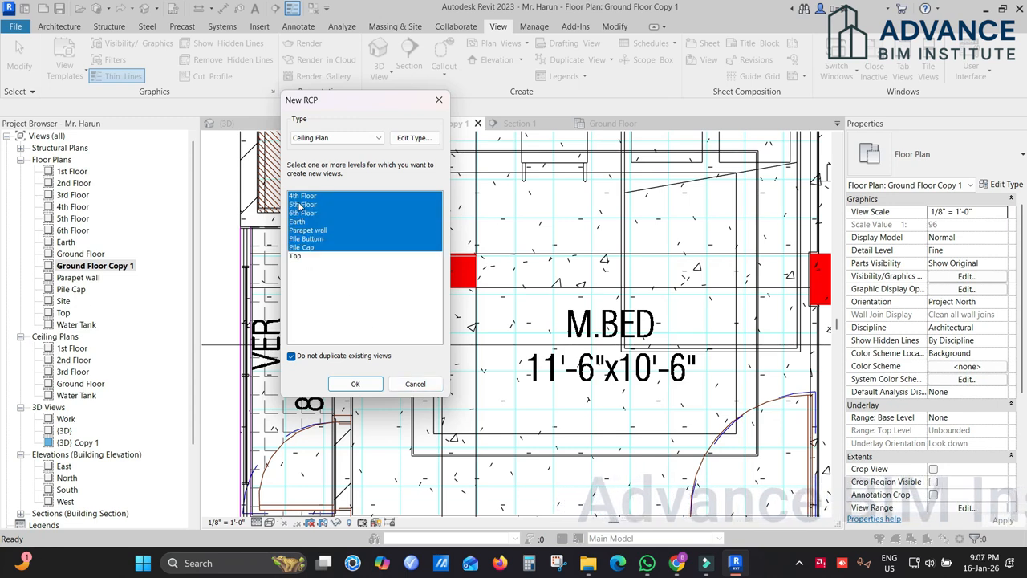
left_click(298, 257, "shift")
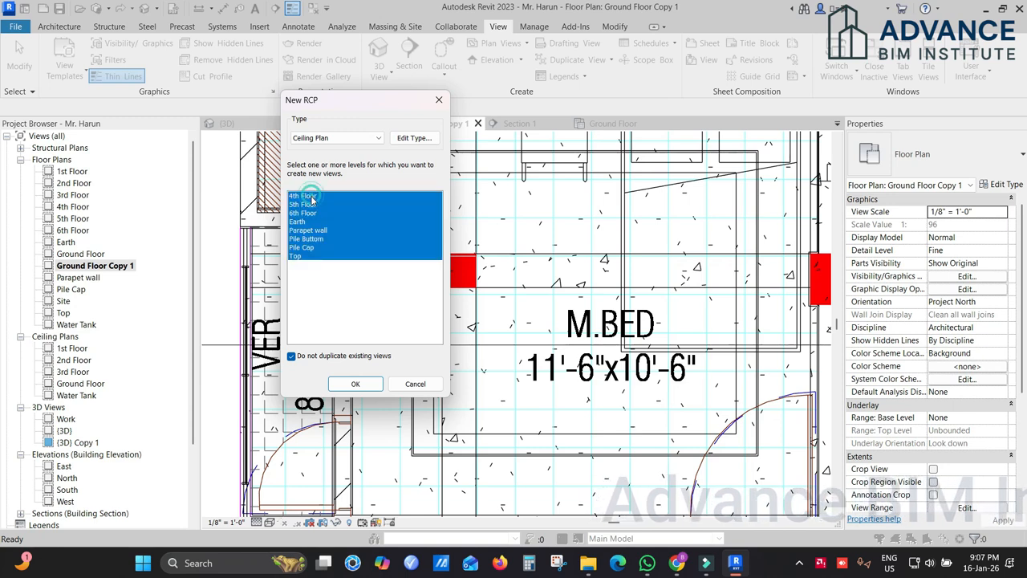
left_click(356, 384)
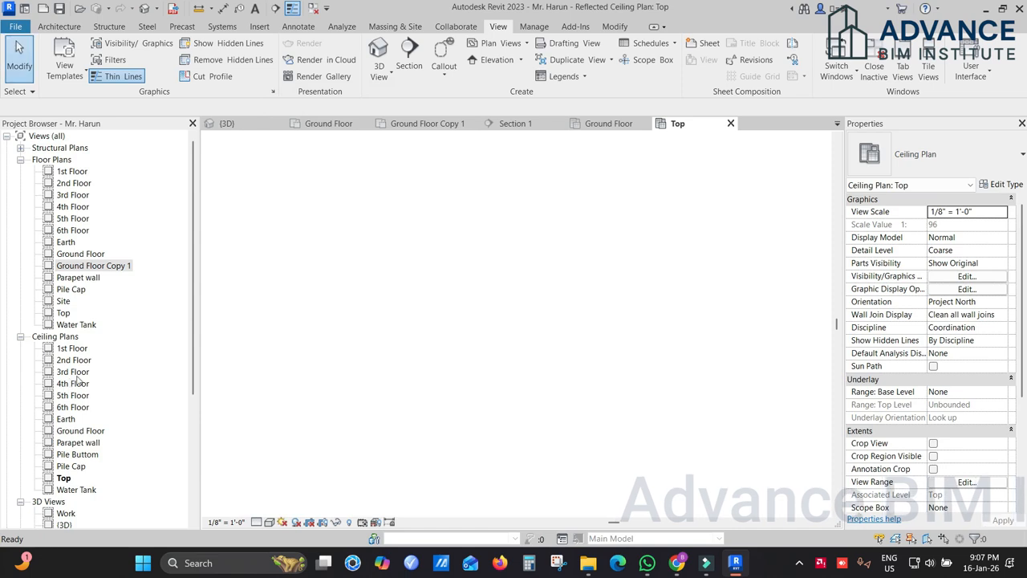
Look over M.BED in the Ground Floor Copy 1 plan, and check the new Parapet wall ceiling plan before closing it
left_click(104, 266)
double_click(111, 266)
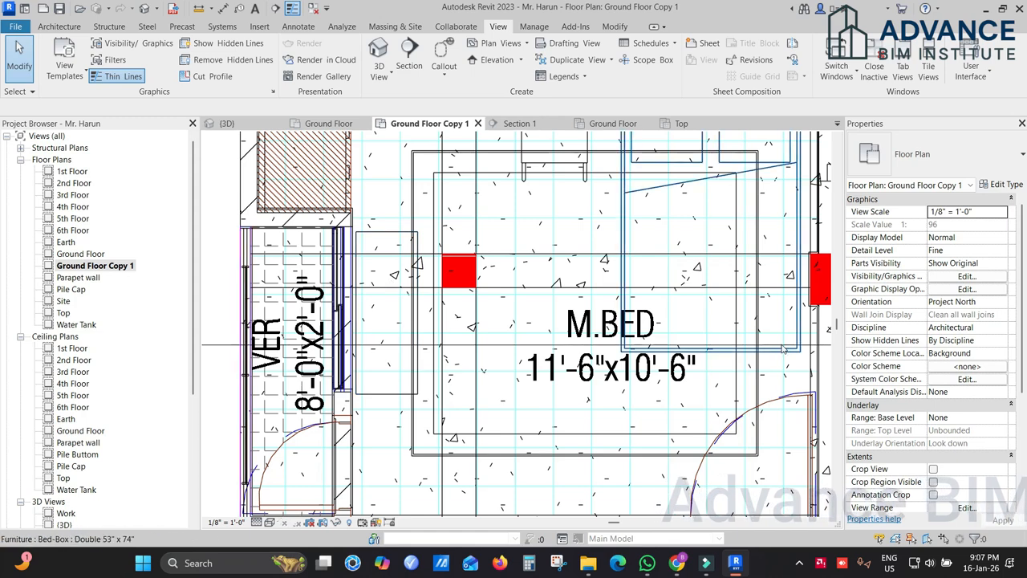
scroll(530, 317, "down", 2)
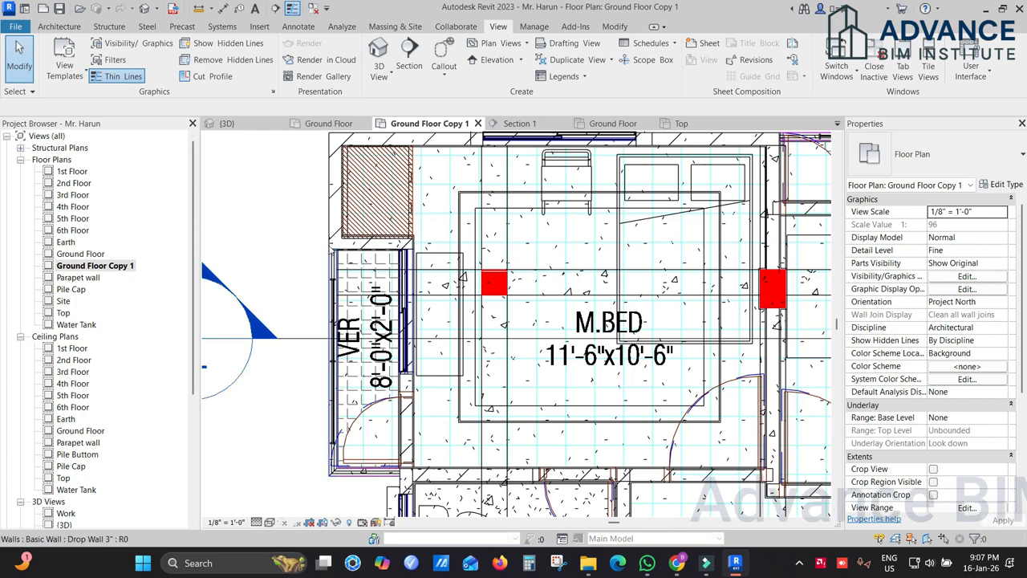
scroll(434, 233, "up", 2)
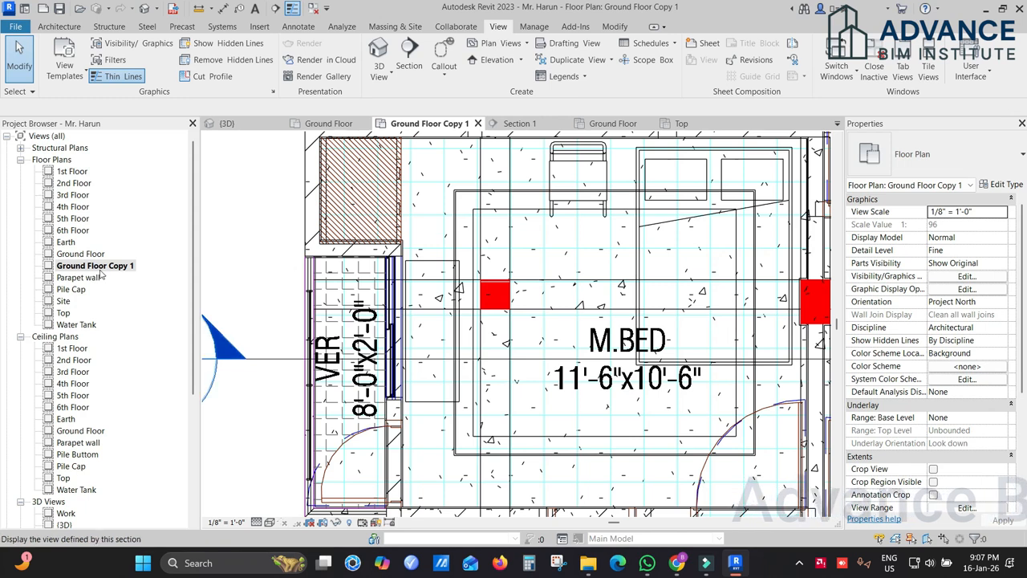
left_click(79, 359)
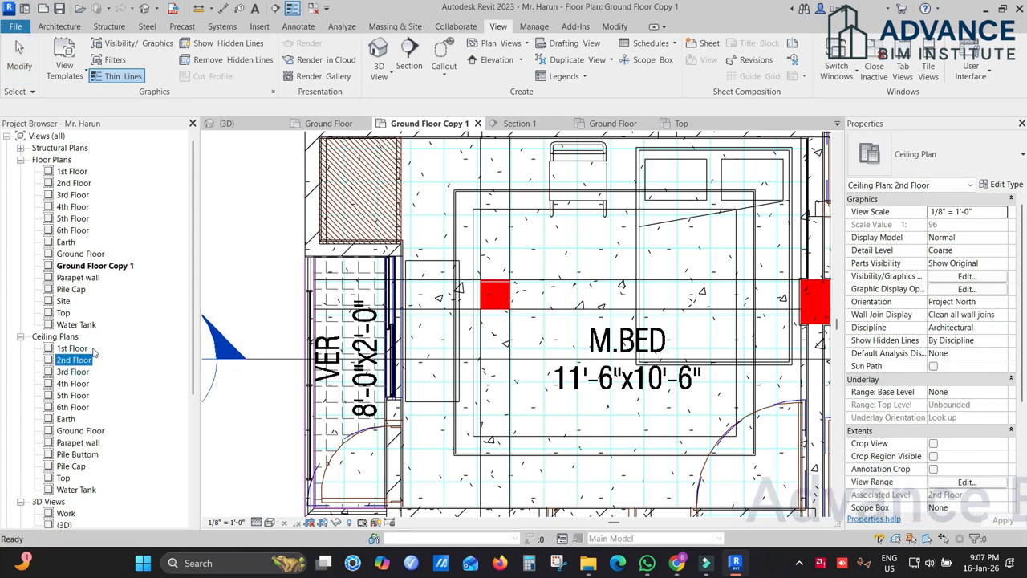
scroll(90, 377, "down", 1)
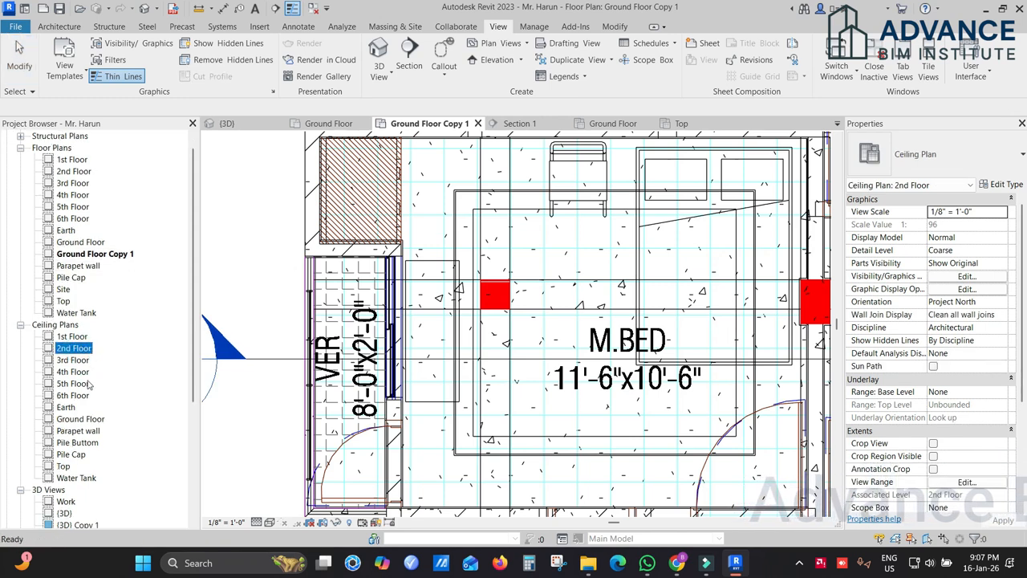
double_click(87, 431)
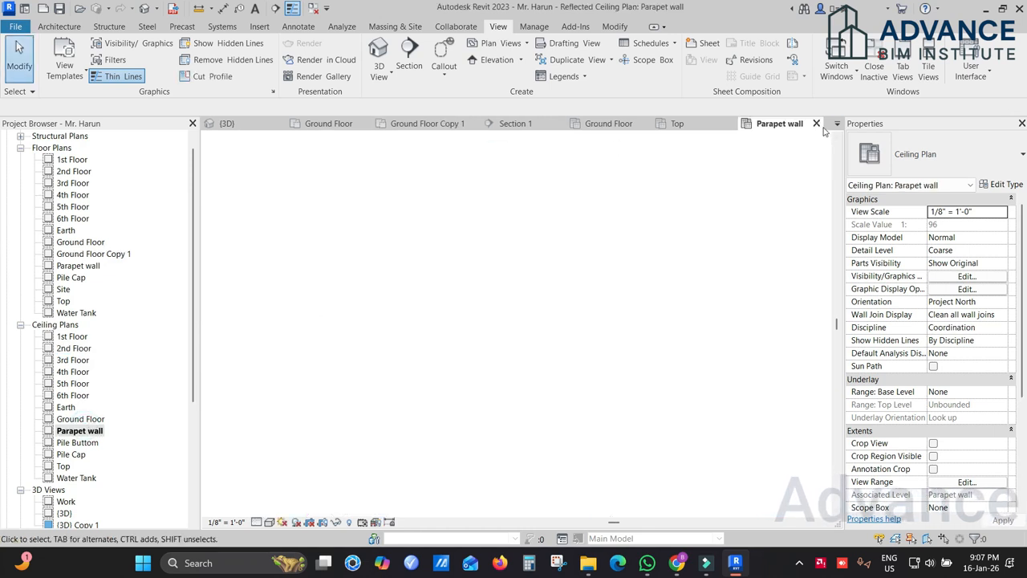
left_click(817, 124)
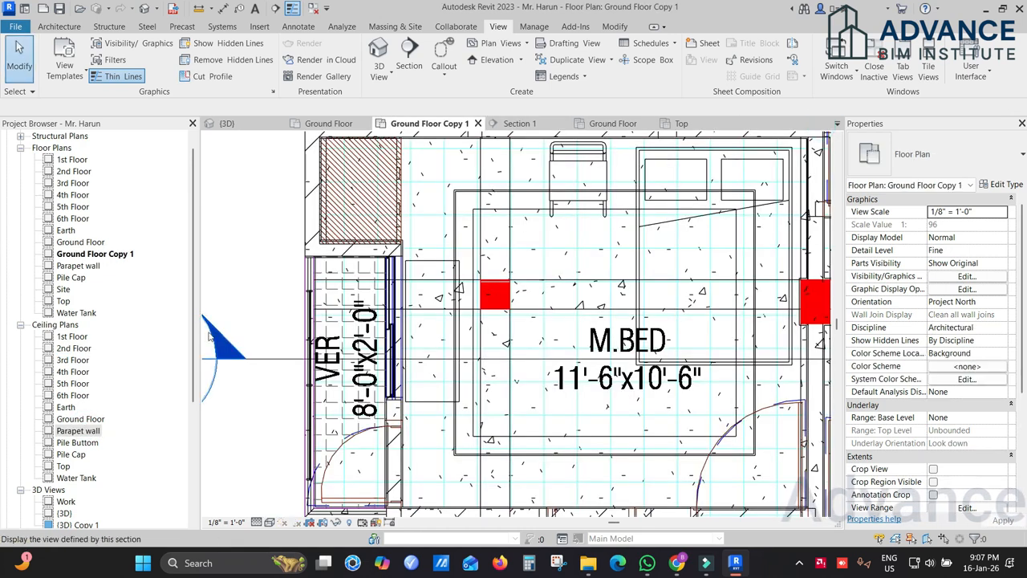
Examine the M.BED ceiling in the Ground Floor ceiling plan and check the cut plane offset in its view range settings
double_click(87, 420)
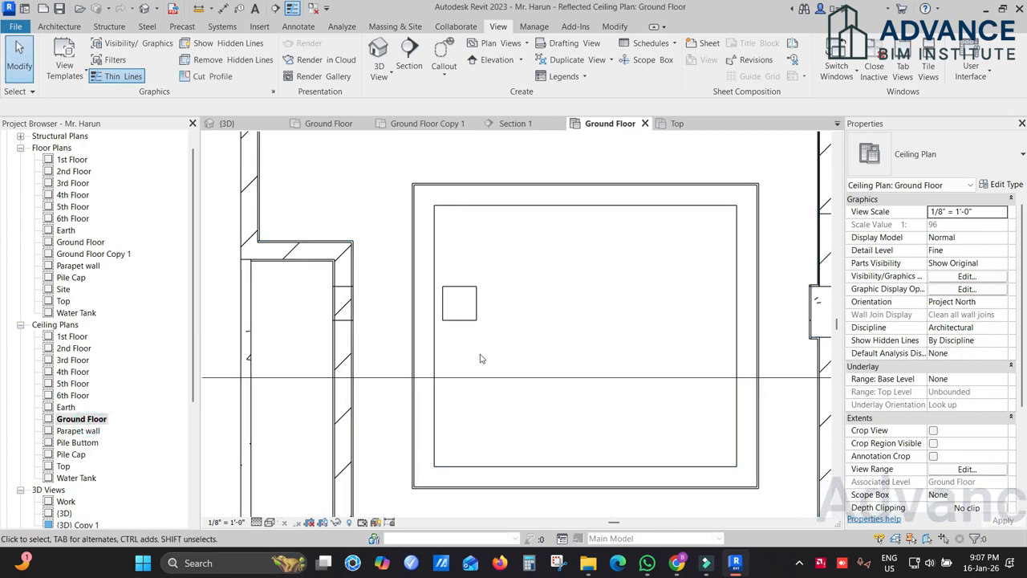
scroll(479, 359, "down", 1)
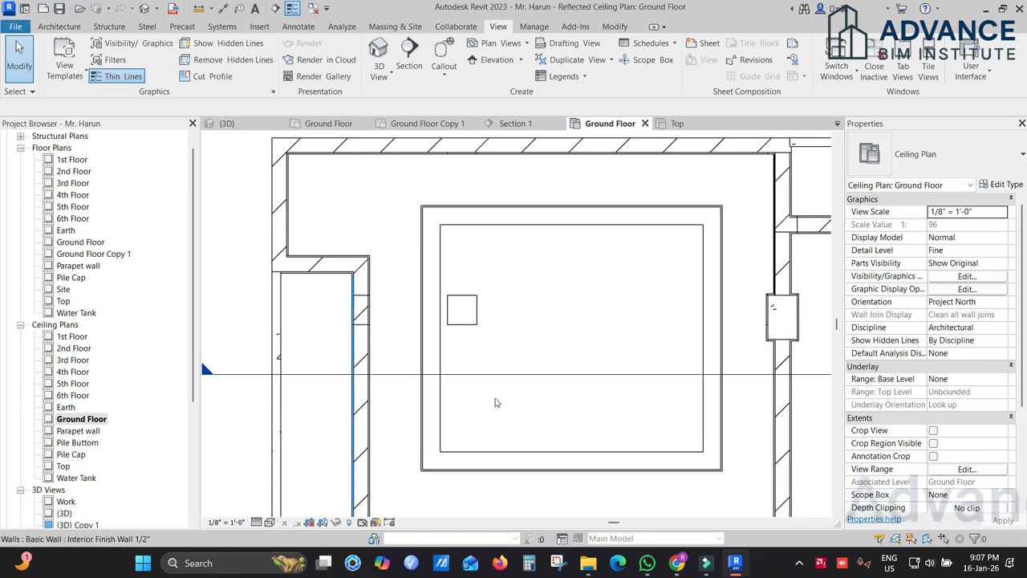
scroll(923, 362, "down", 3)
left_click(967, 366)
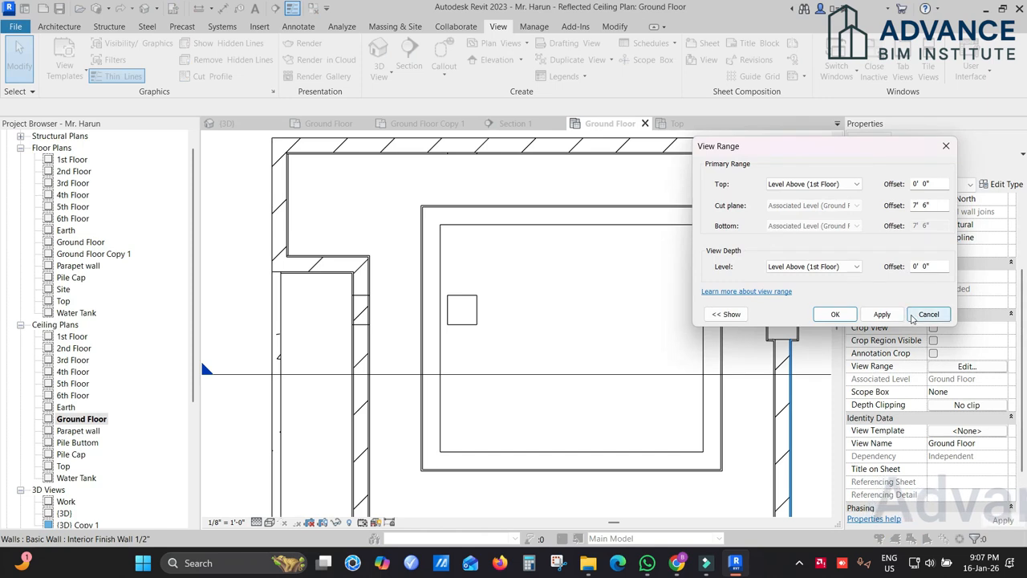
left_click(927, 314)
scroll(507, 232, "up", 5)
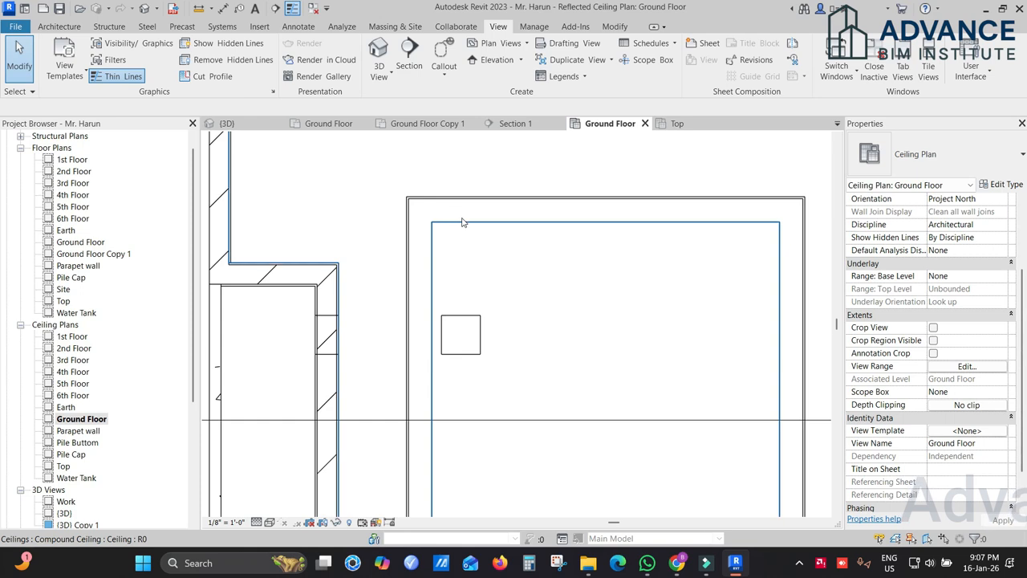
scroll(466, 219, "down", 1)
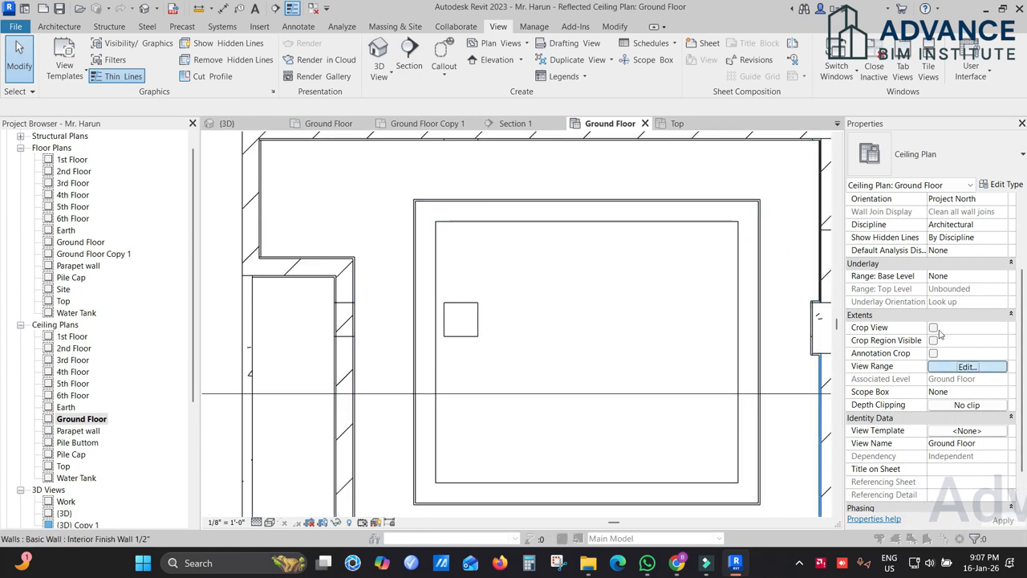
left_click(967, 367)
left_click_drag(928, 207, 912, 208)
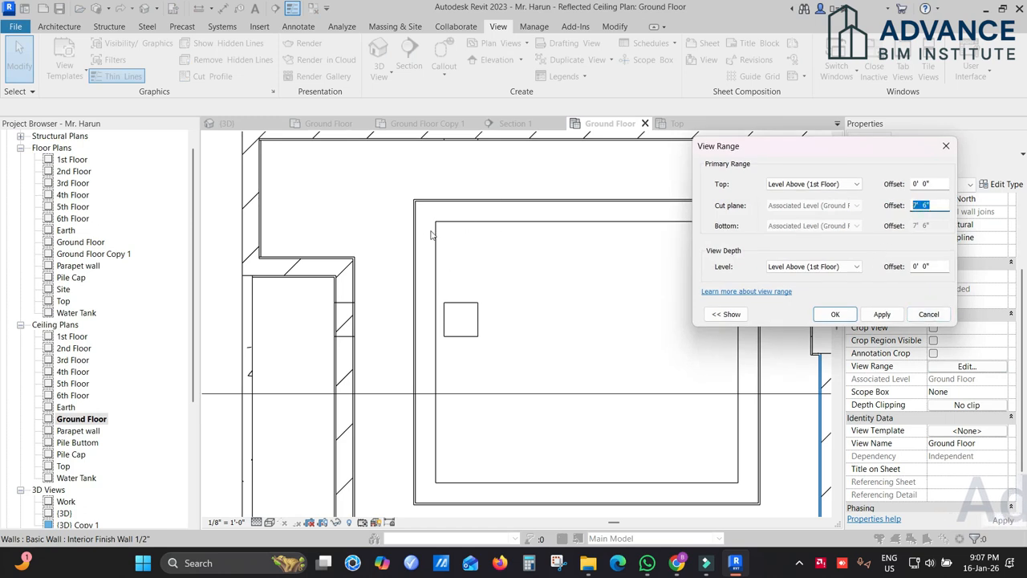
left_click(929, 314)
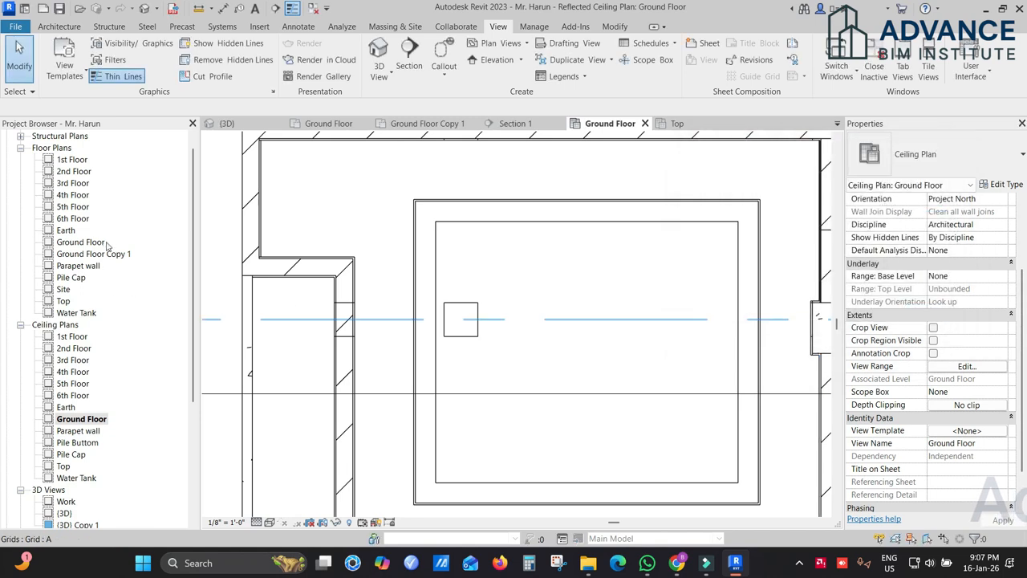
Return to the Ground Floor Copy 1 plan and view the full grid layout of the 2nd Floor ceiling plan
double_click(102, 254)
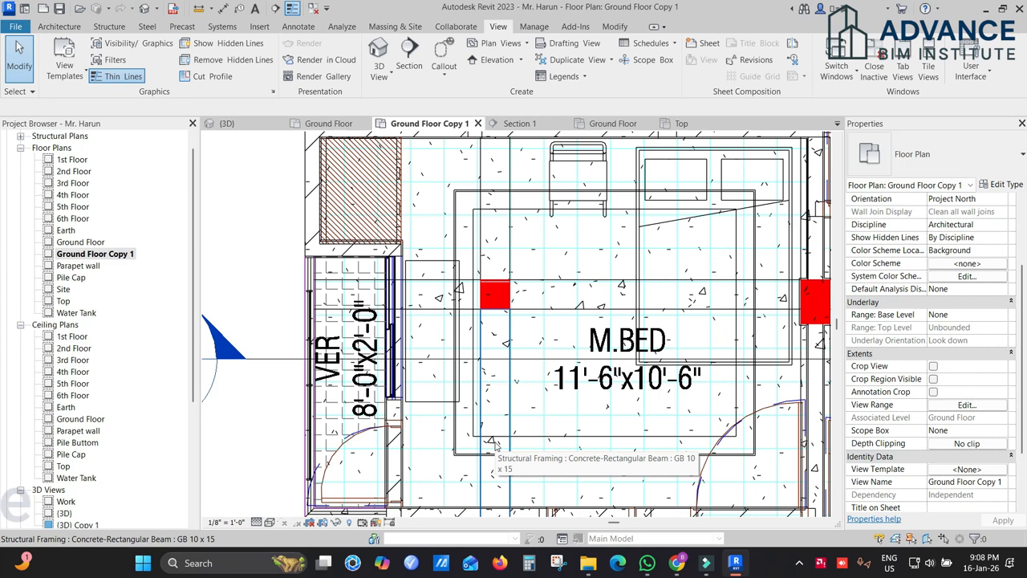
double_click(73, 348)
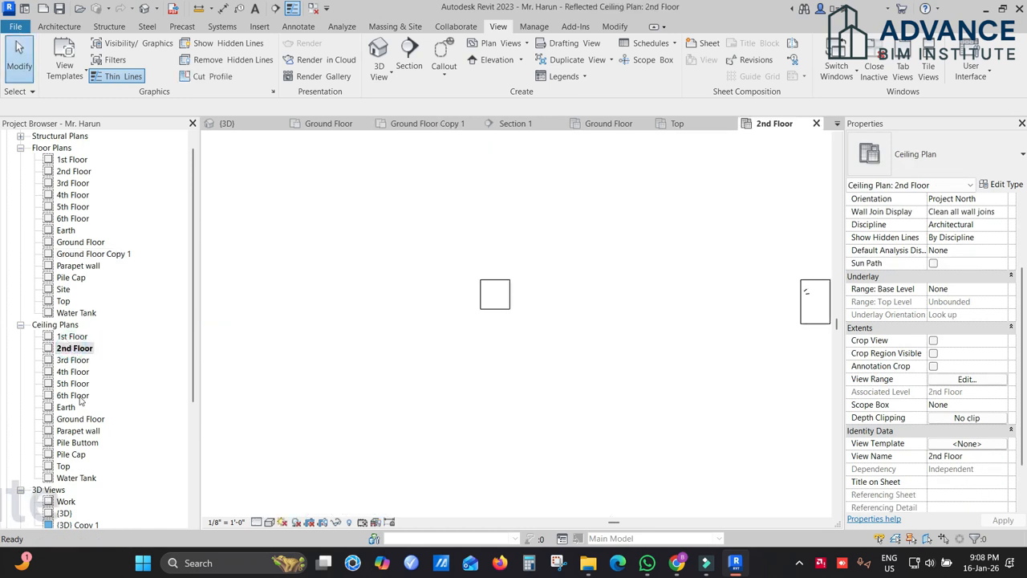
scroll(667, 327, "down", 6)
middle_click_drag(714, 305, 622, 302)
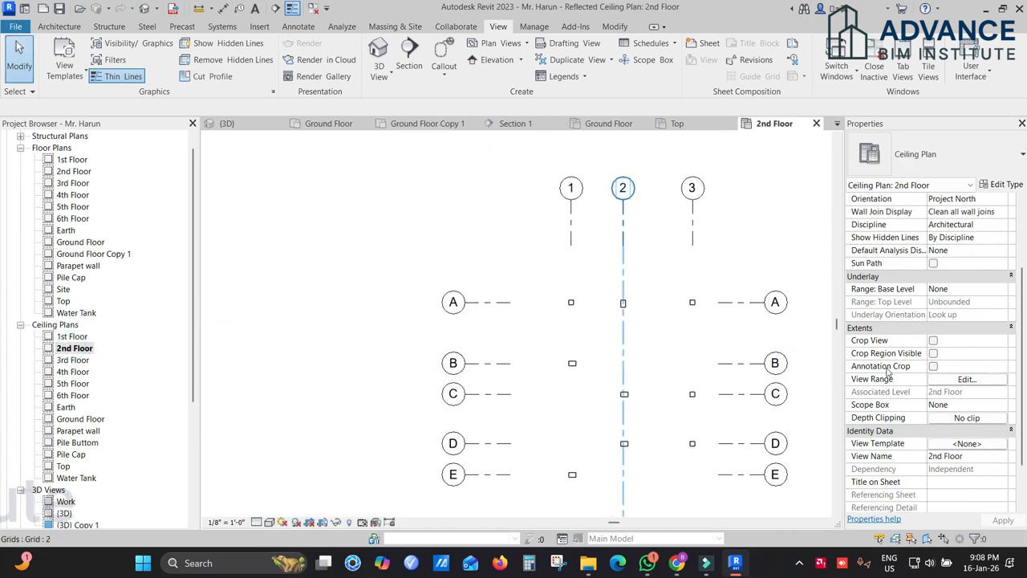
Check the cut plane offset in the 2nd Floor ceiling plan's view range, leave it unchanged, and close that plan
left_click(969, 380)
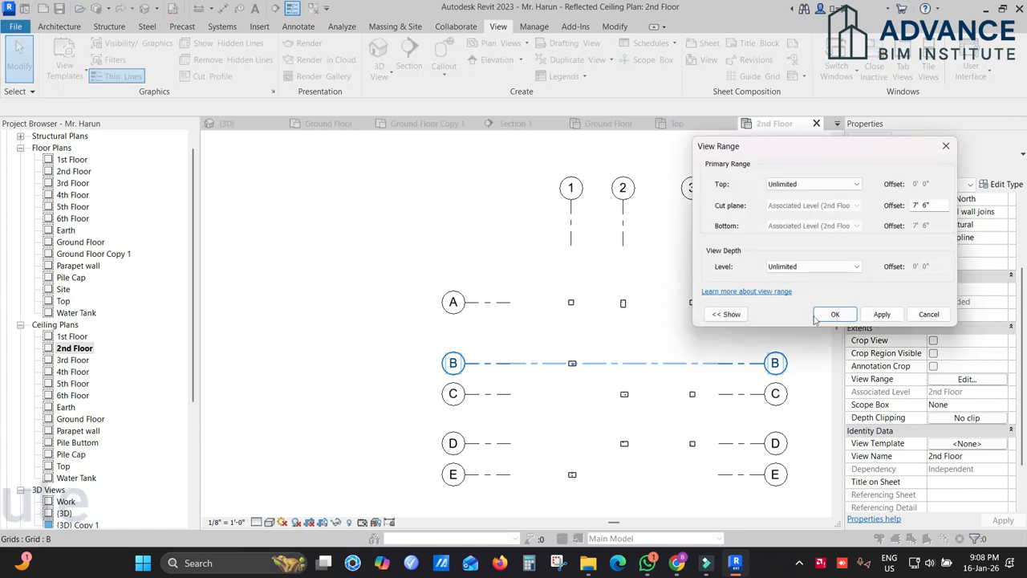
left_click(928, 315)
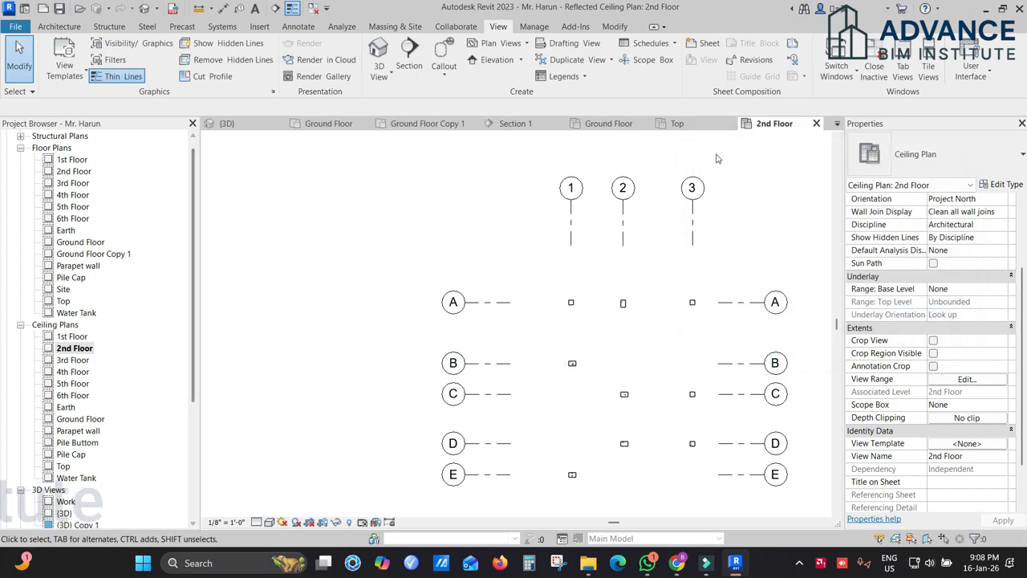
left_click(816, 124)
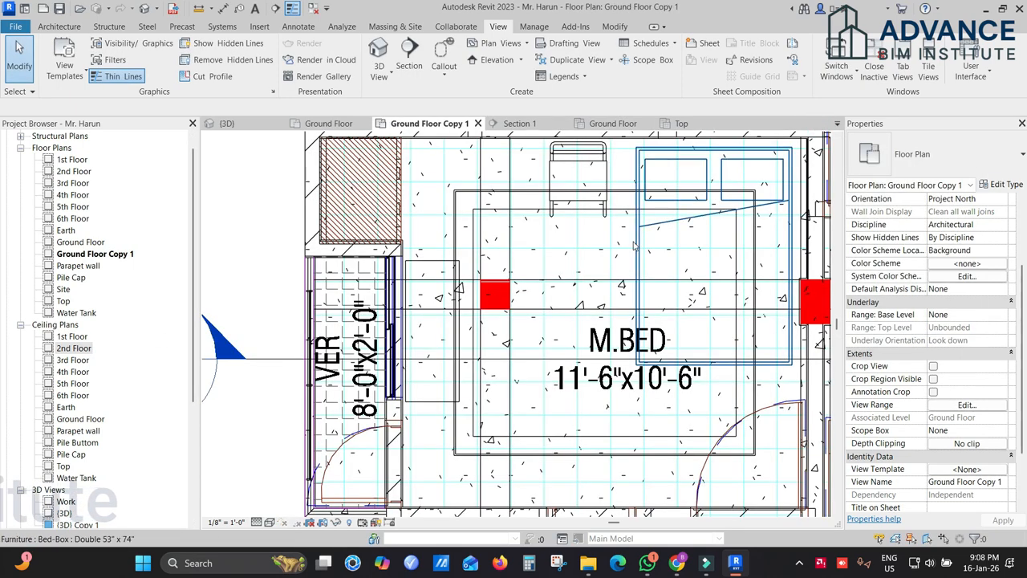
left_click(70, 371)
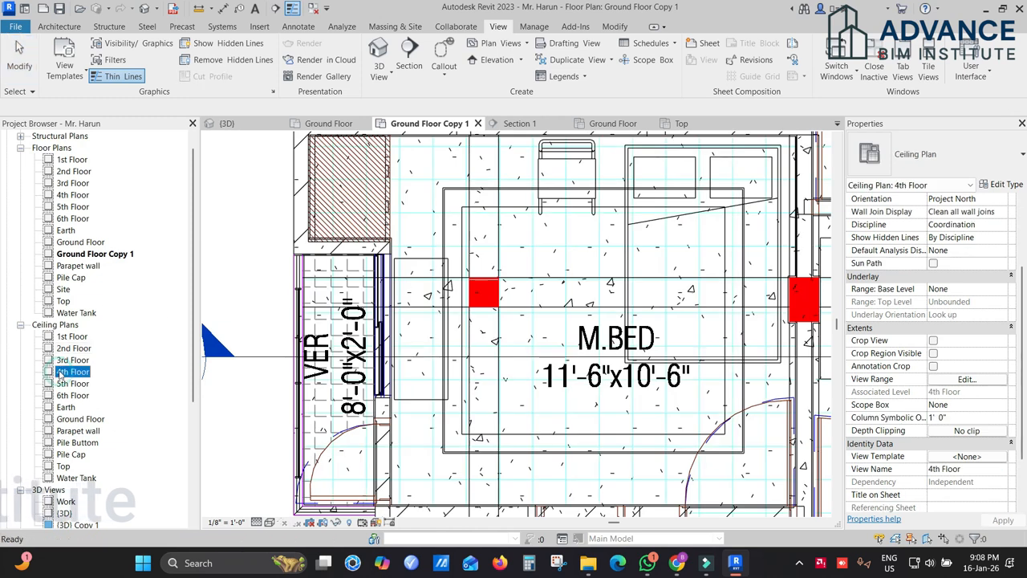
left_click(93, 255)
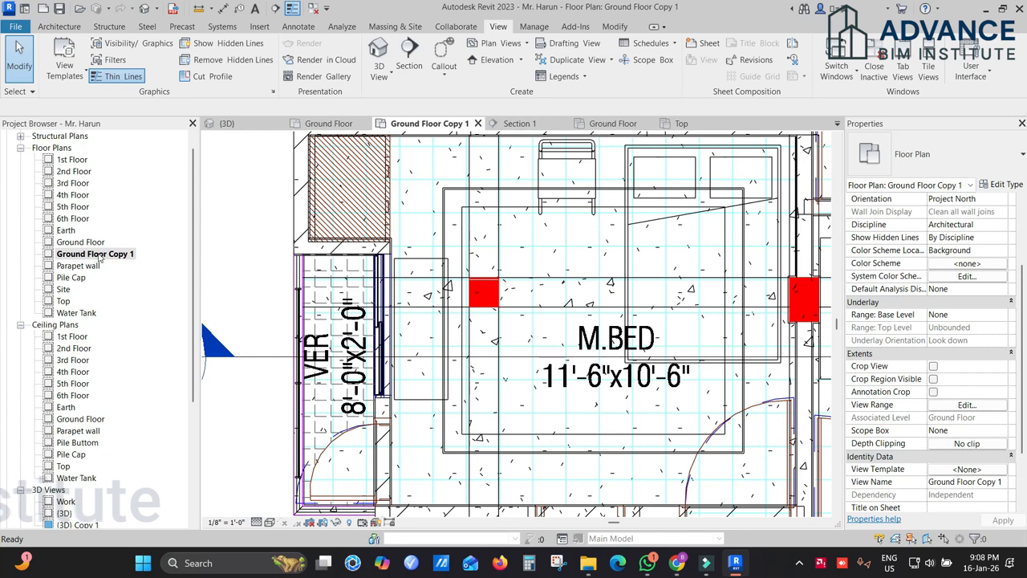
middle_click_drag(522, 280, 502, 299)
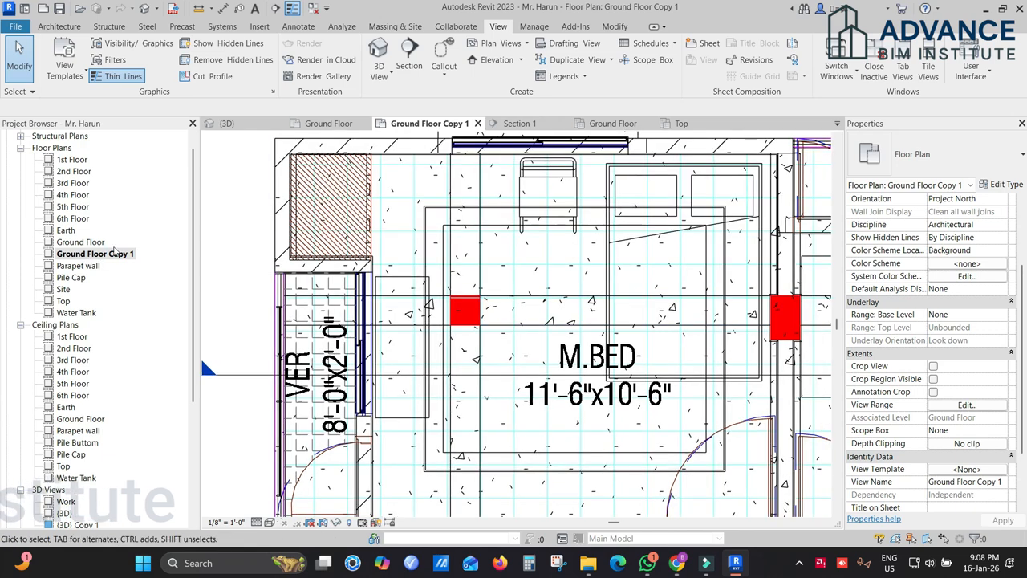
right_click(69, 257)
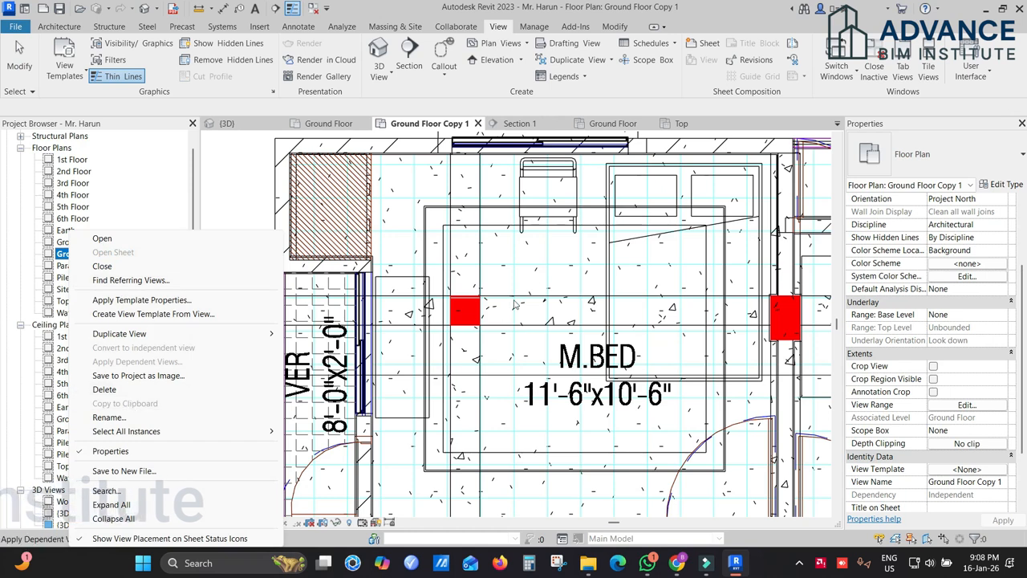
left_click(542, 284)
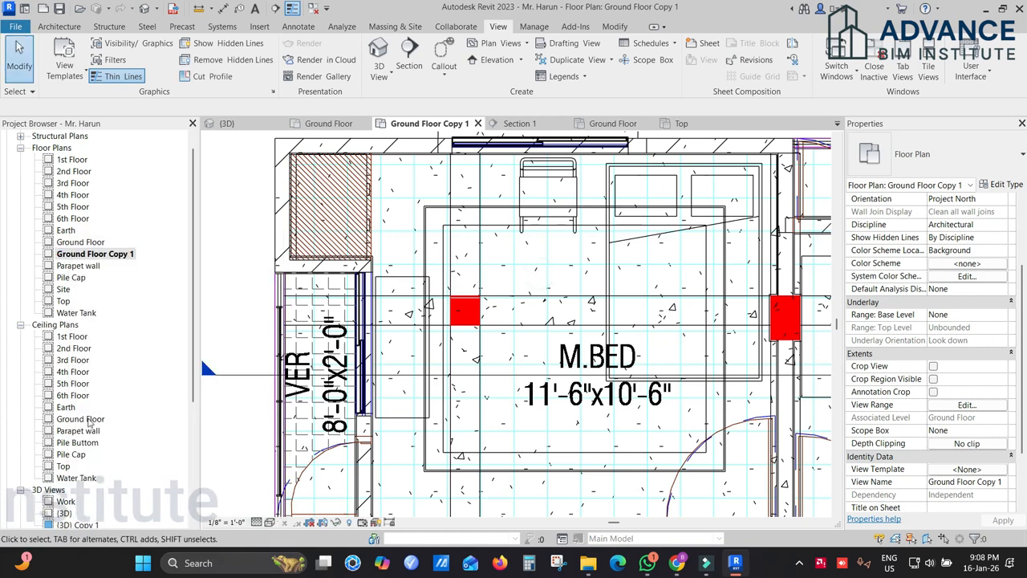
left_click(73, 349)
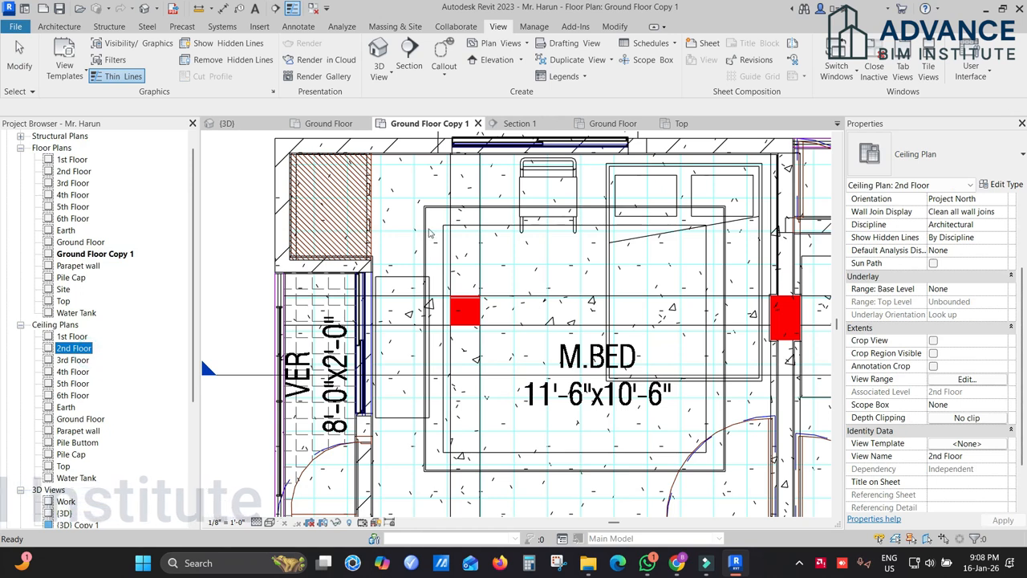
Start a new ceiling based on the M.BED 6" band ceiling and duplicate its type as Hieght Ceiling 2"
scroll(430, 233, "up", 3)
left_click(420, 200)
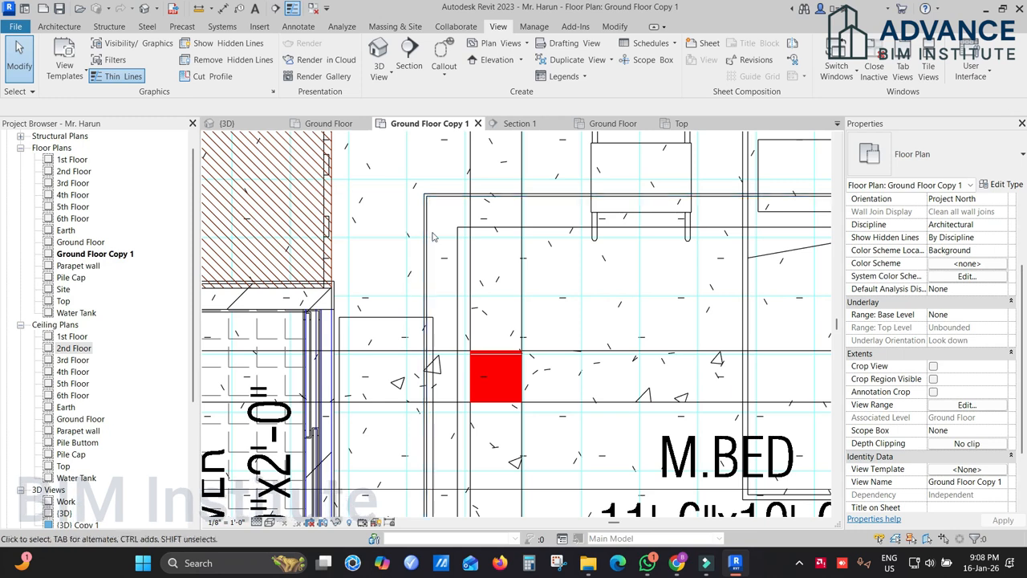
left_click(434, 208)
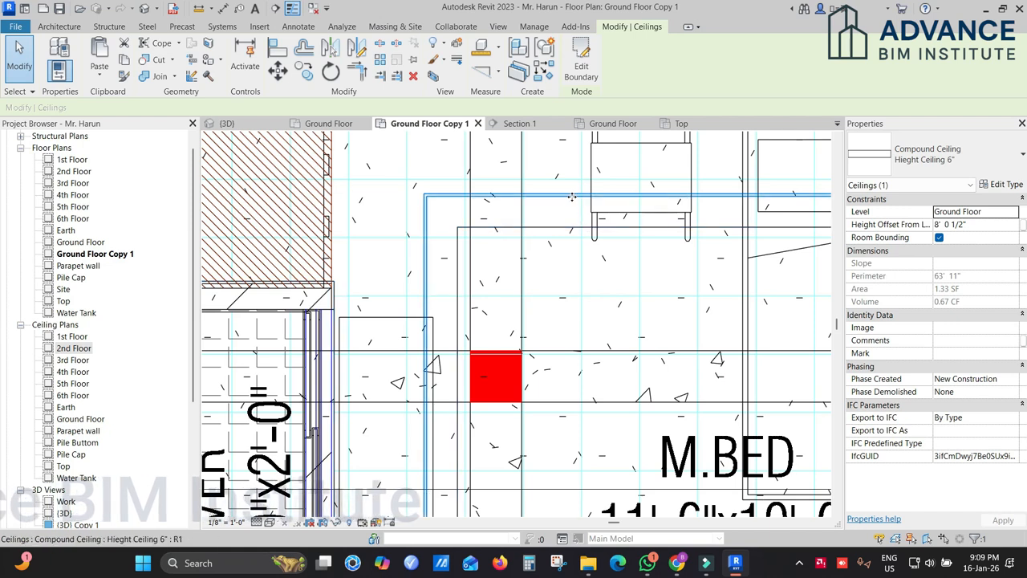
middle_click_drag(571, 196, 539, 183)
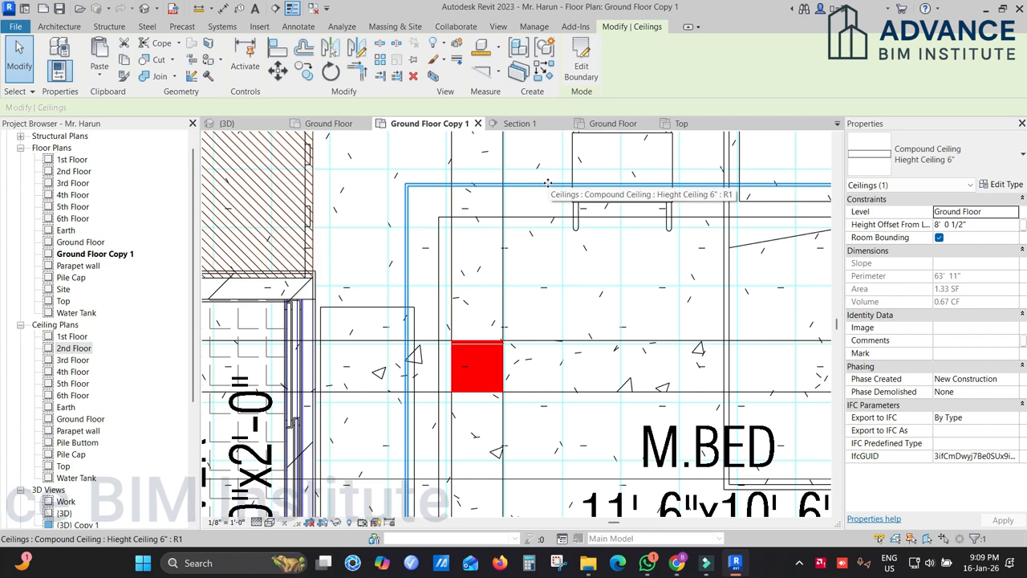
key("s")
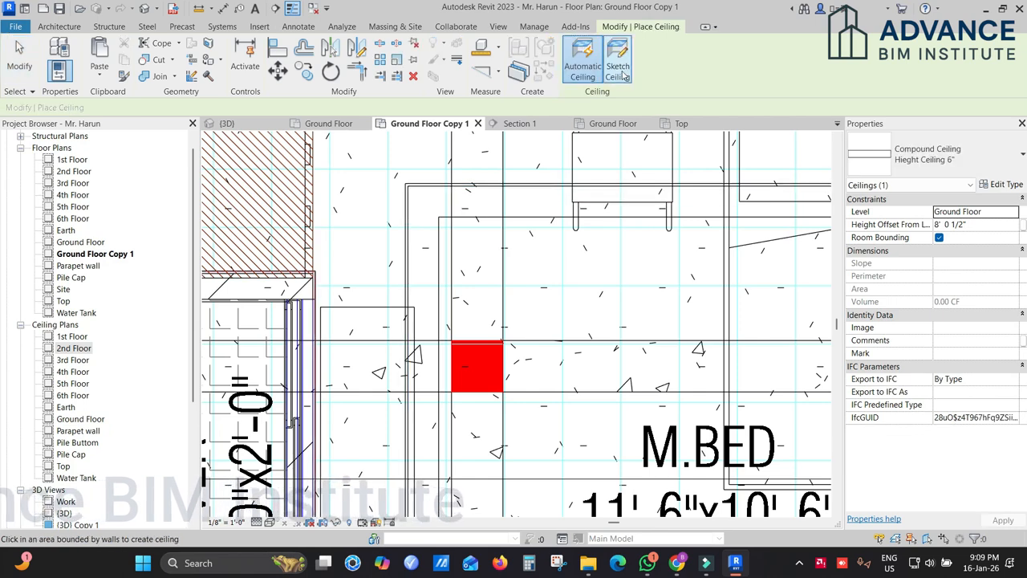
left_click(1002, 185)
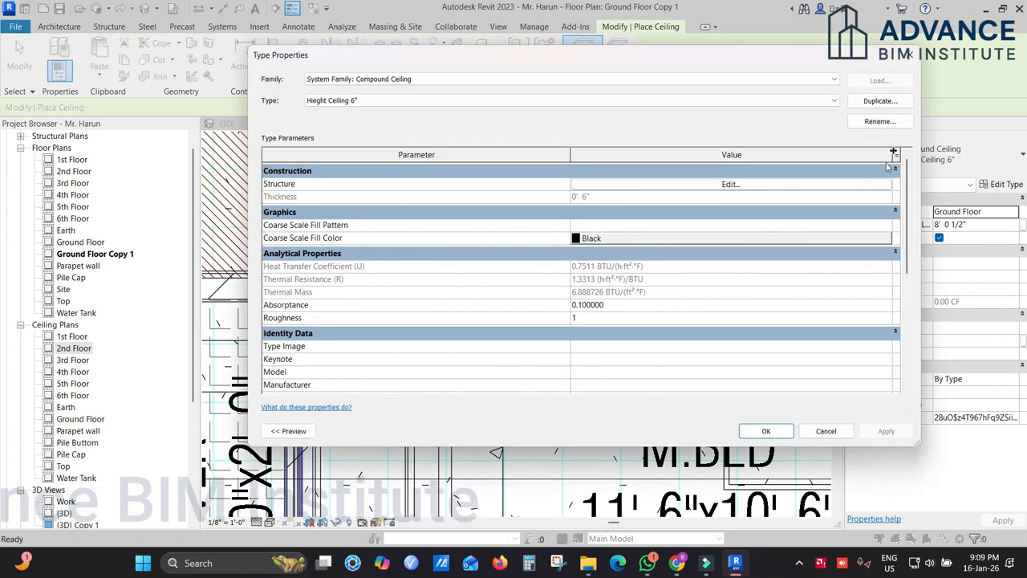
left_click(880, 100)
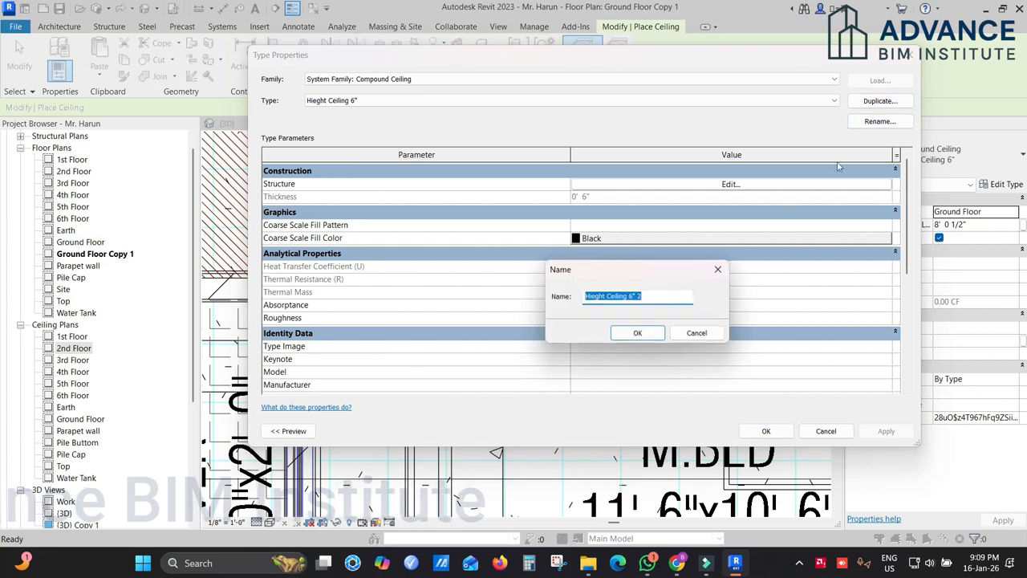
left_click(648, 296)
key("BackSpace")
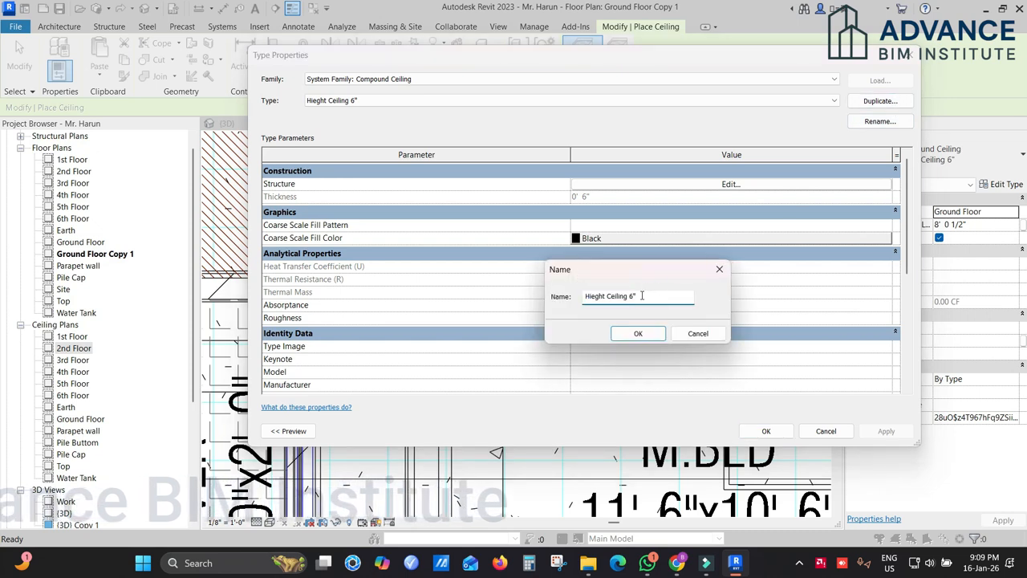
double_click(632, 297)
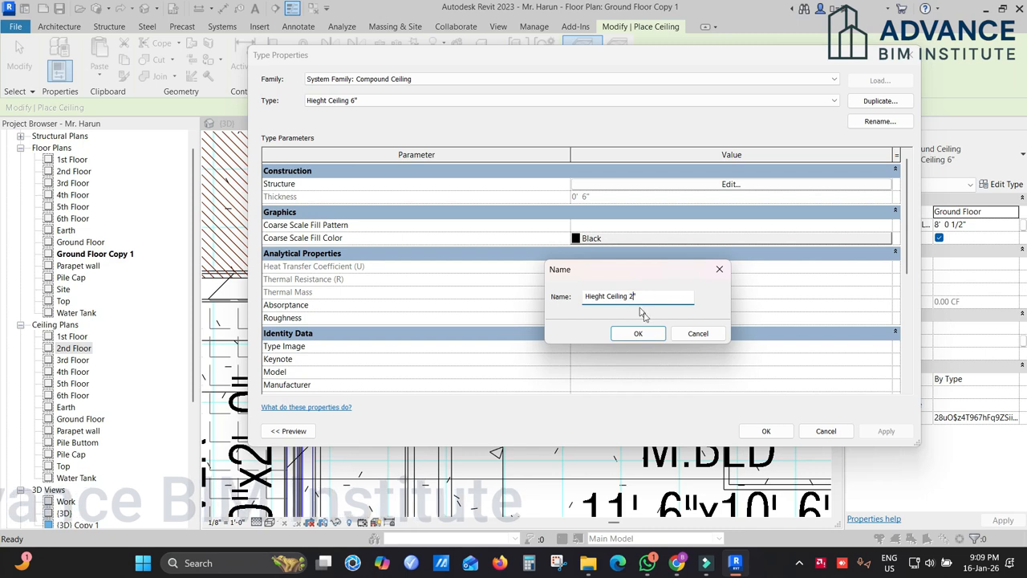
left_click(639, 334)
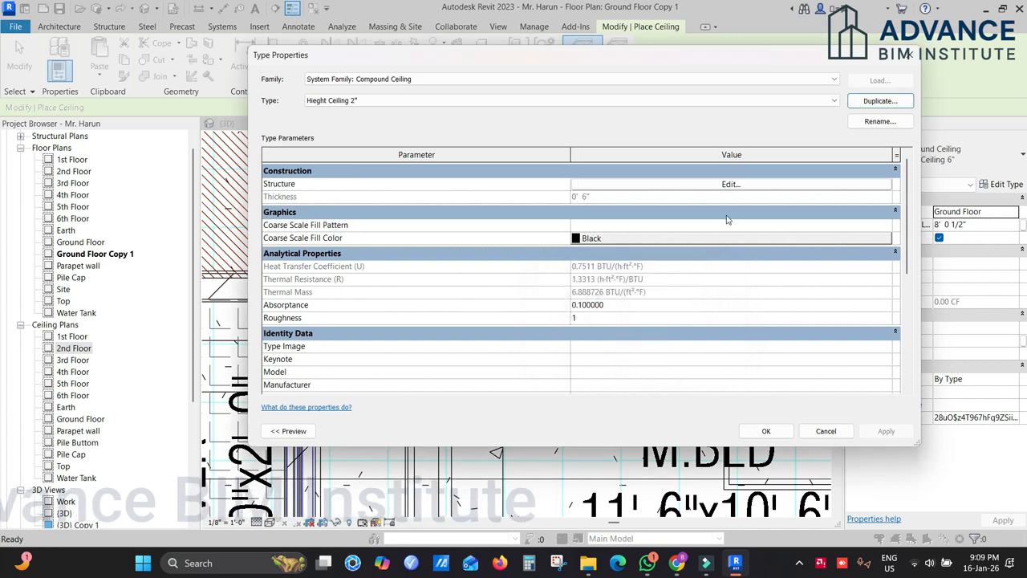
Set the layer thickness in the Hieght Ceiling 2" type's structure to 2" and apply the type changes
left_click(730, 185)
left_click(621, 182)
double_click(620, 182)
type("2")
left_click(752, 419)
left_click(764, 432)
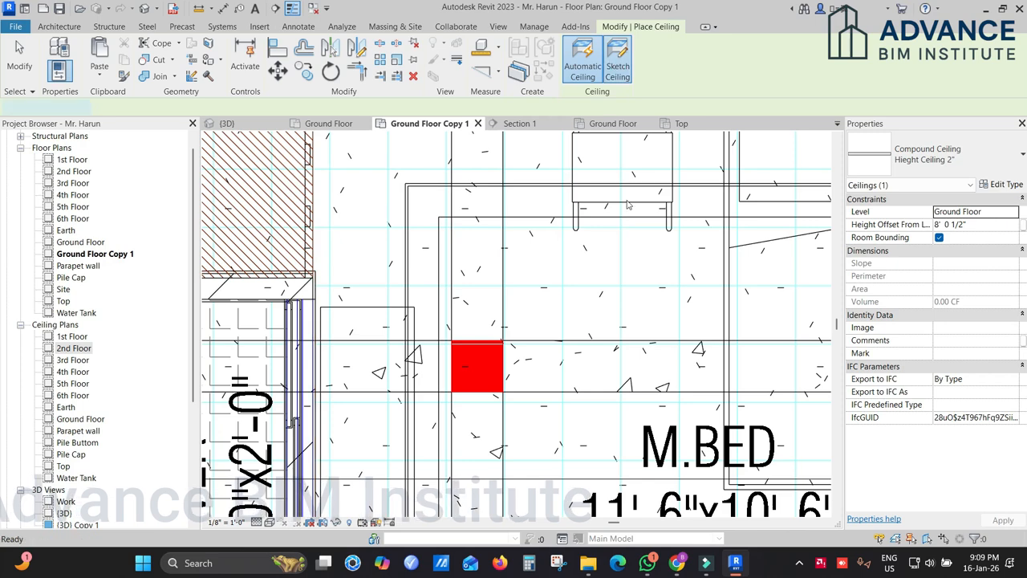
Sketch the new ceiling's boundary by picking the four edges of the rectangular ceiling opening inside the 6" band in M.BED
left_click(618, 65)
scroll(470, 221, "down", 3)
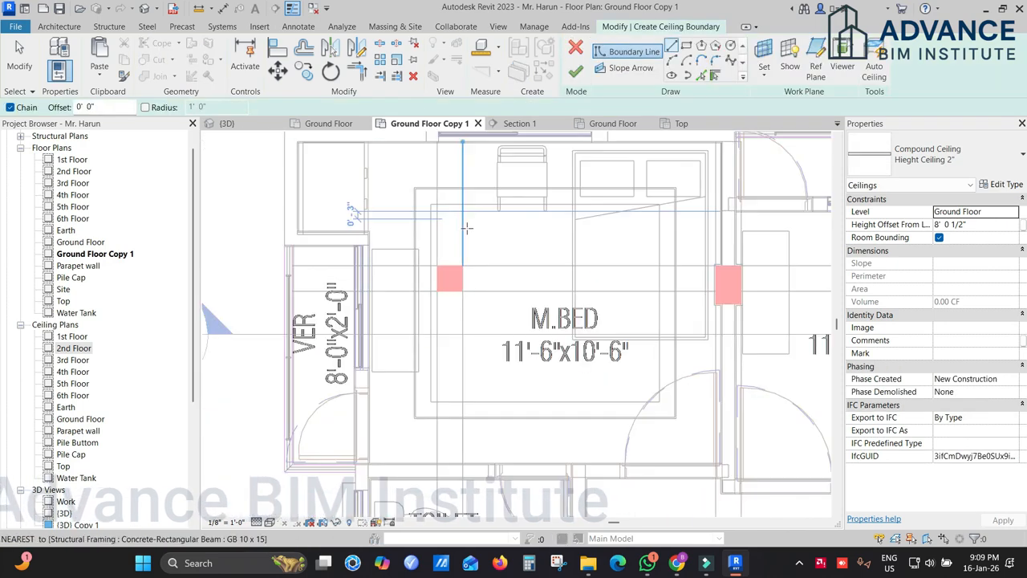
scroll(416, 181, "up", 3)
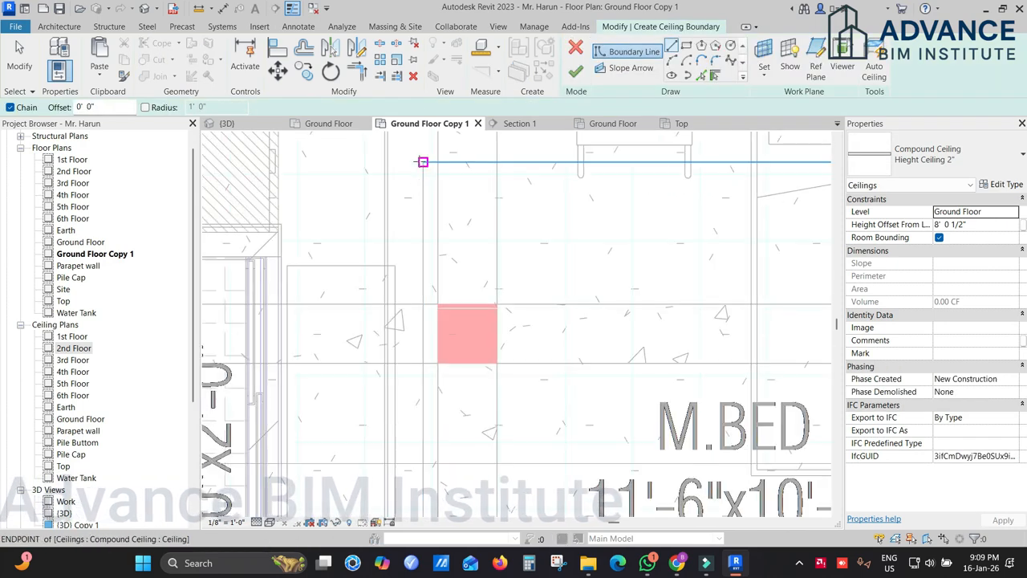
left_click(953, 226)
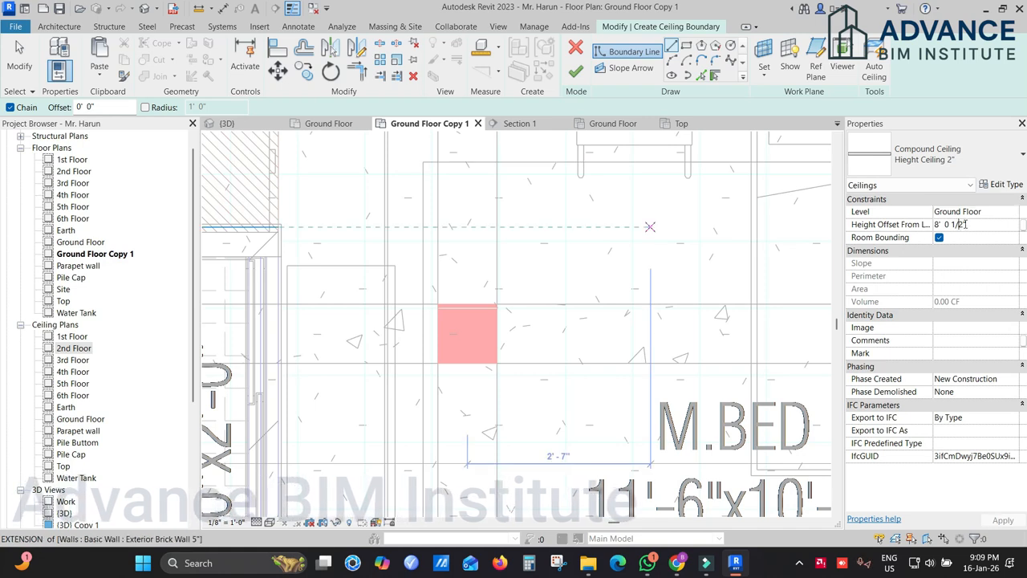
left_click(702, 75)
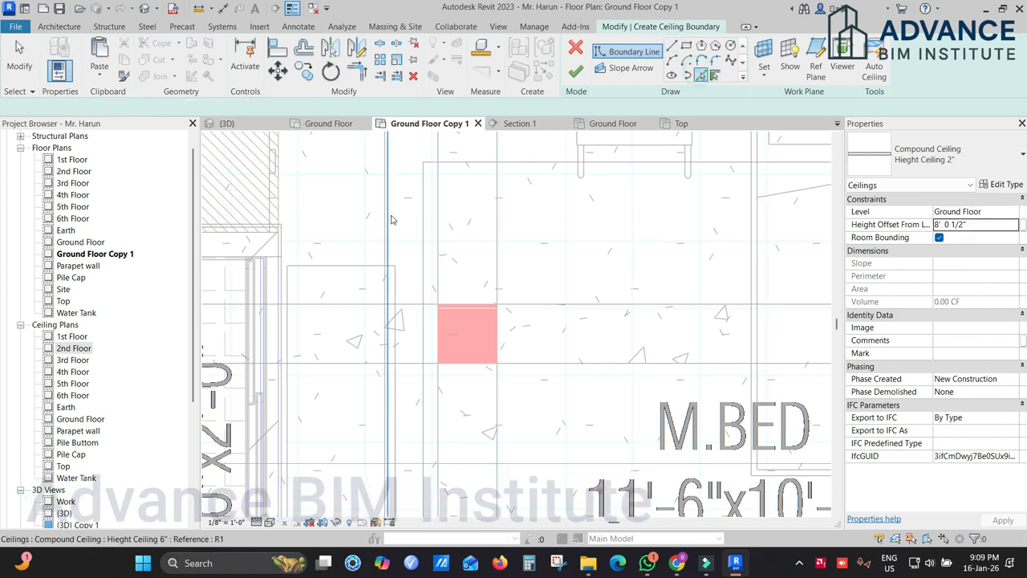
left_click(425, 207)
left_click(505, 162)
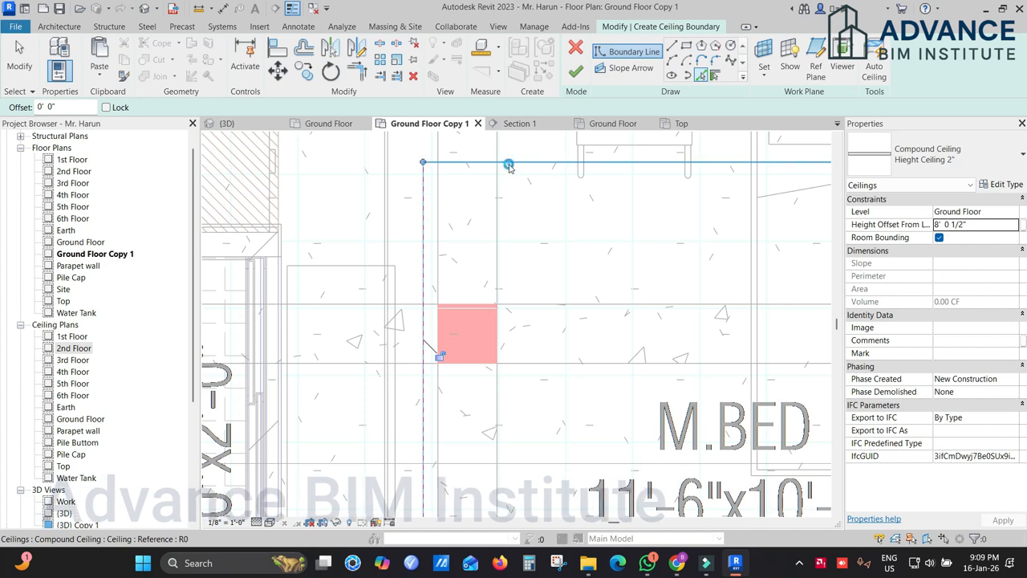
scroll(619, 179, "down", 3)
left_click(615, 223)
middle_click_drag(558, 479, 583, 363)
left_click(572, 364)
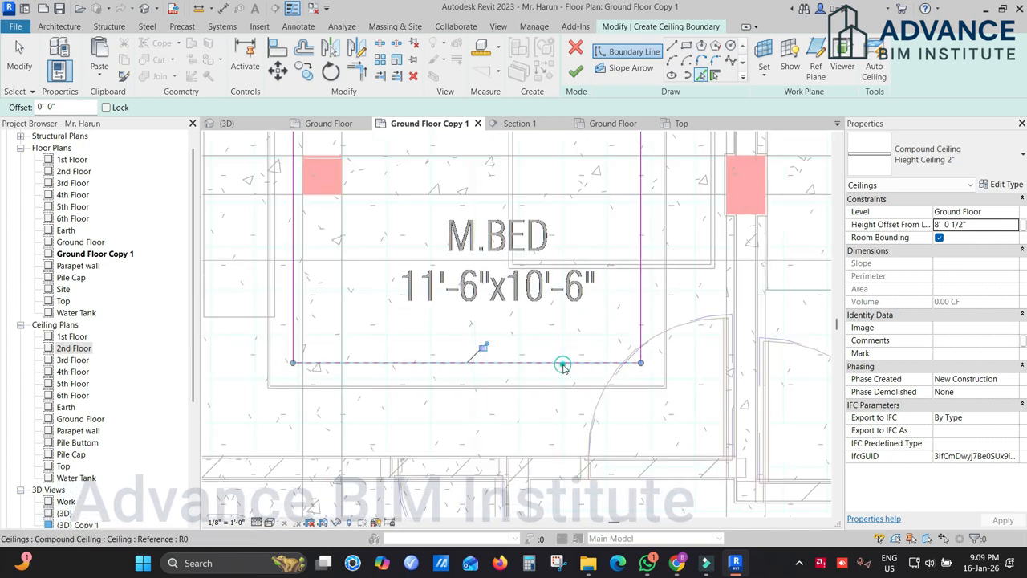
Examine the corners of the picked boundary in M.BED and check the Hieght Ceiling 2" type properties
scroll(426, 358, "up", 3)
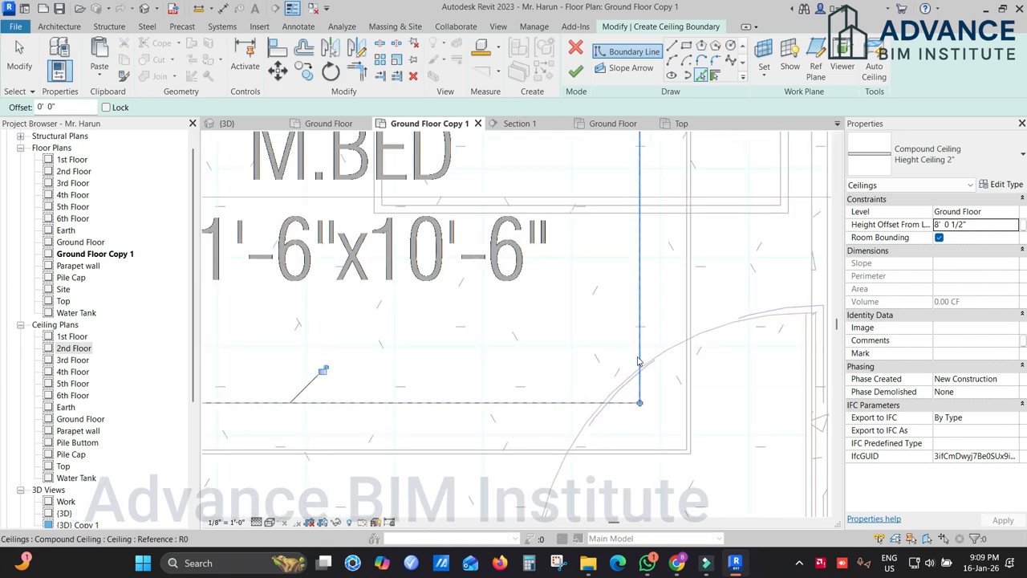
scroll(638, 365, "down", 4)
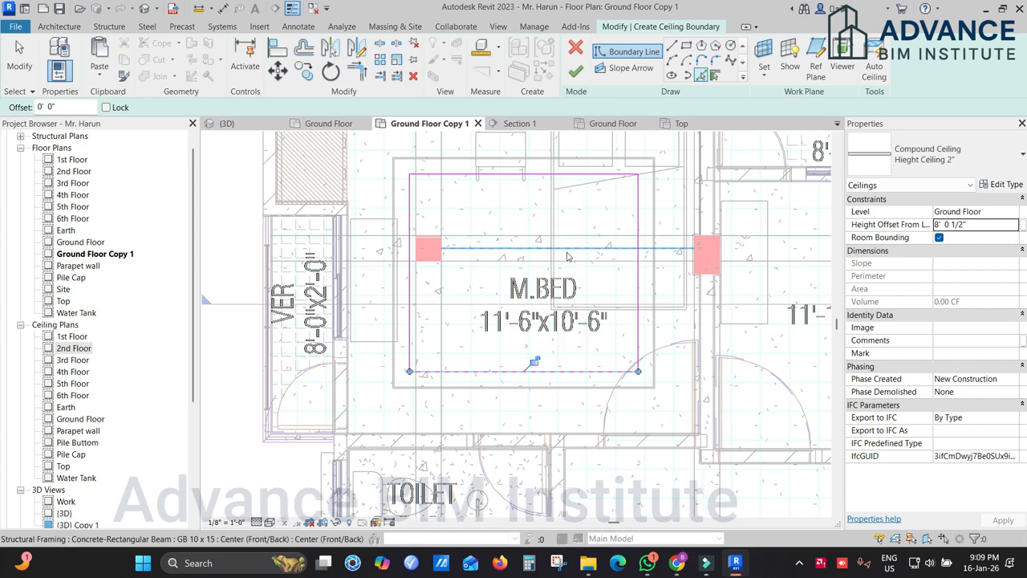
scroll(652, 244, "up", 2)
scroll(634, 161, "up", 2)
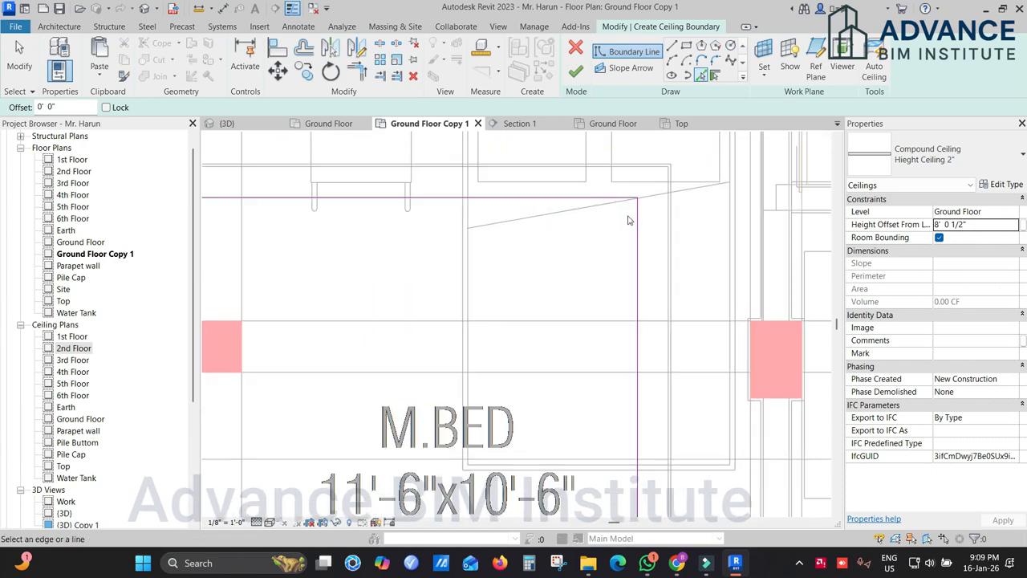
scroll(630, 235, "down", 3)
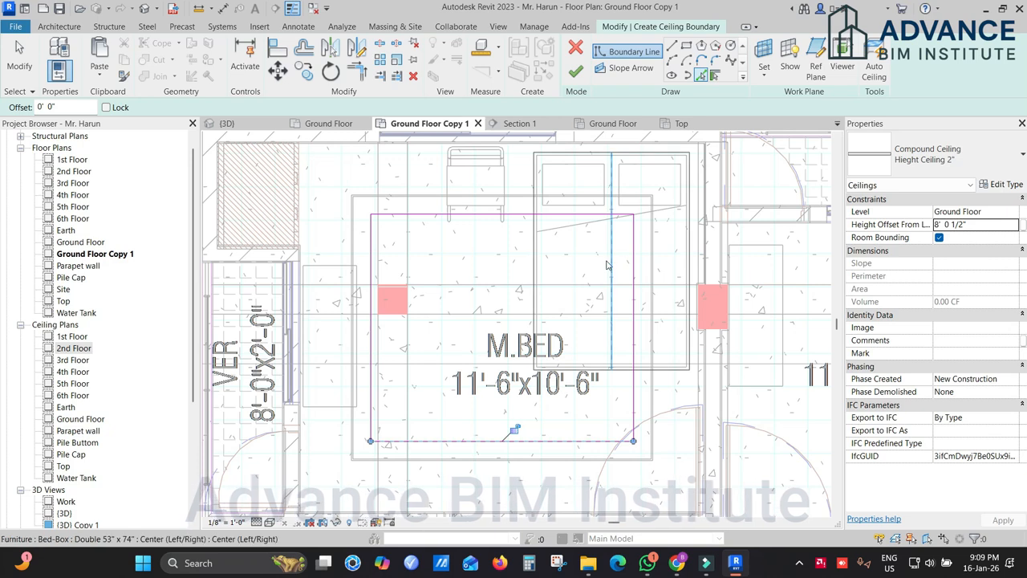
left_click(1001, 184)
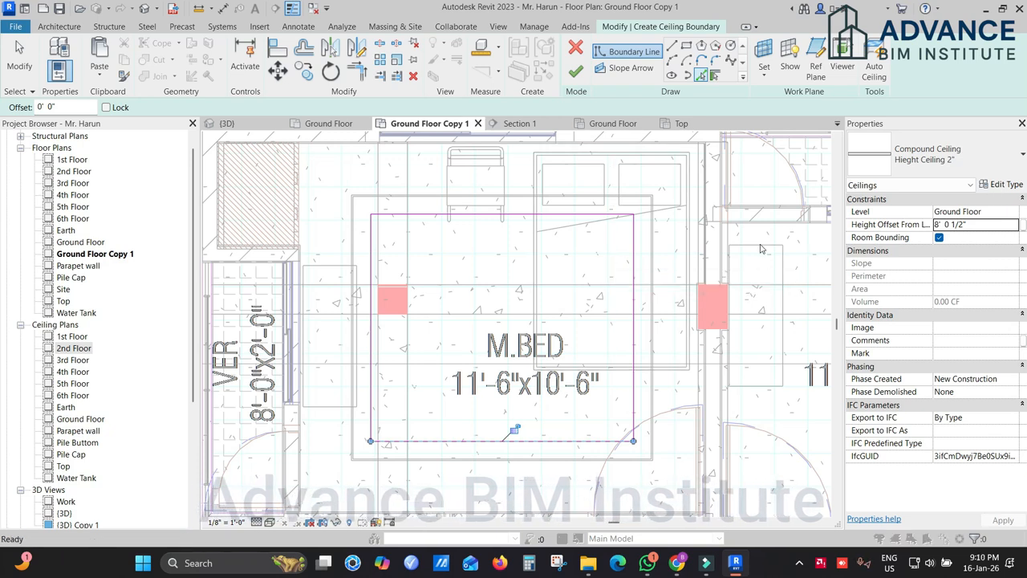
left_click(819, 431)
scroll(621, 215, "up", 2)
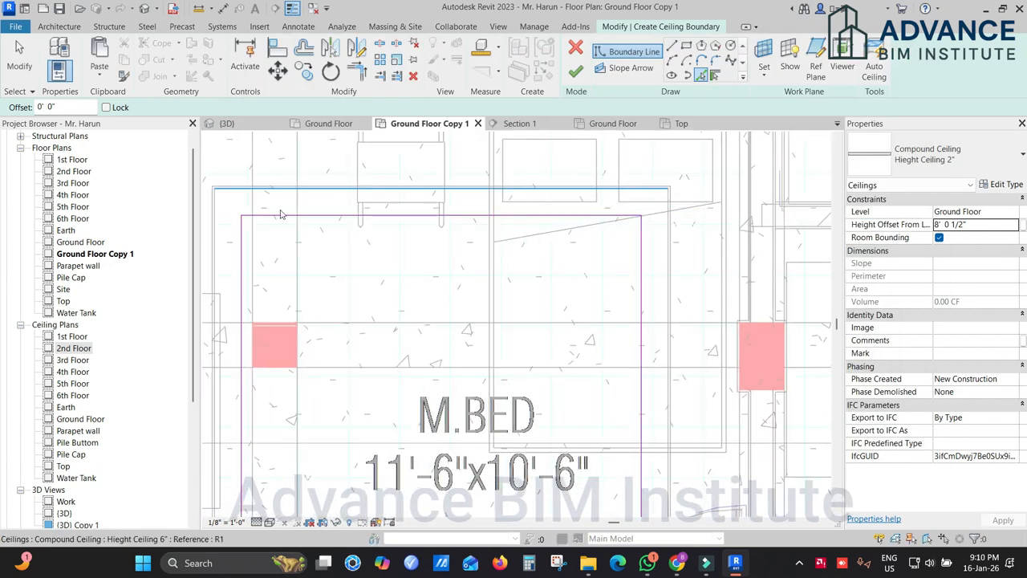
scroll(465, 358, "down", 1)
left_click(700, 76)
scroll(606, 234, "up", 1)
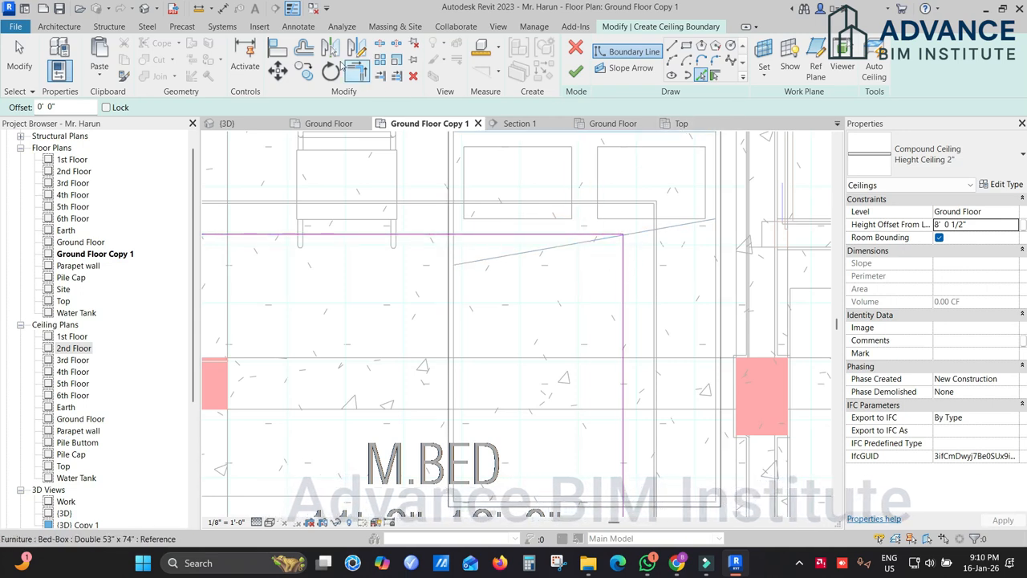
Offset copies of the picked boundary lines outward by 1/2" to form a thin closed strip around the M.BED opening
left_click(304, 46)
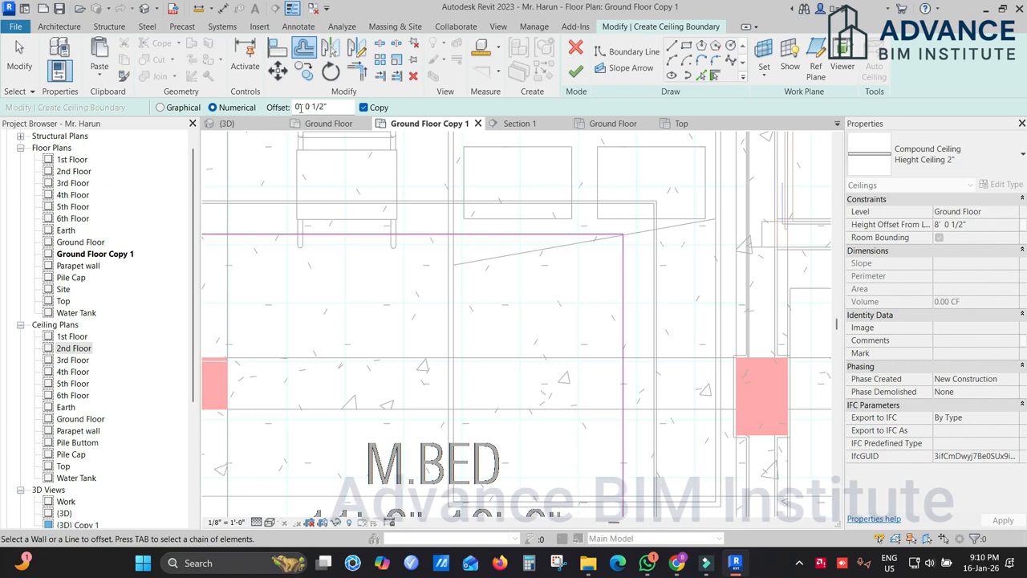
left_click(321, 228)
middle_click_drag(562, 530, 629, 216)
left_click(620, 321)
middle_click_drag(283, 276, 488, 299)
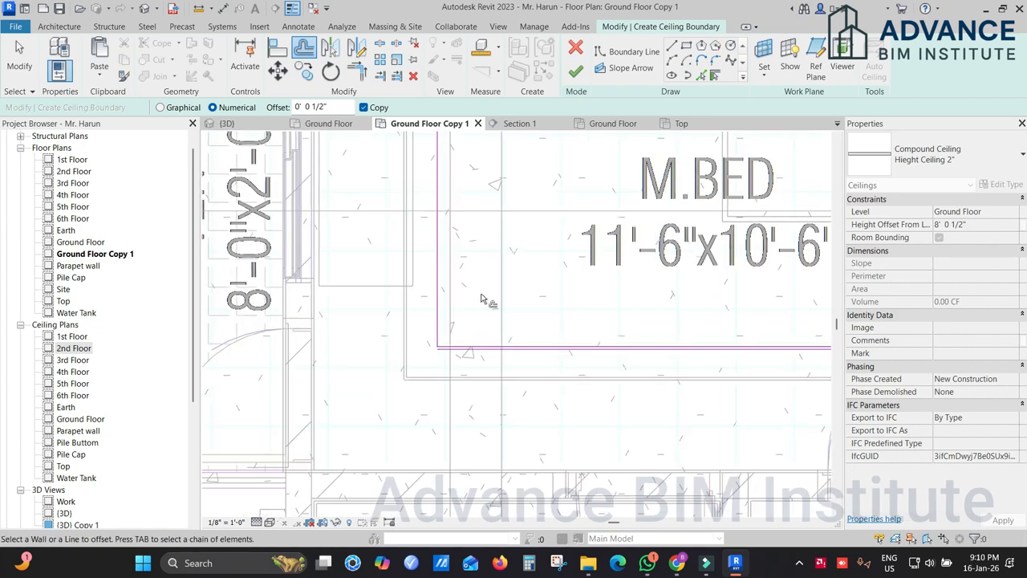
left_click(438, 285)
scroll(438, 285, "down", 3)
scroll(481, 308, "up", 4)
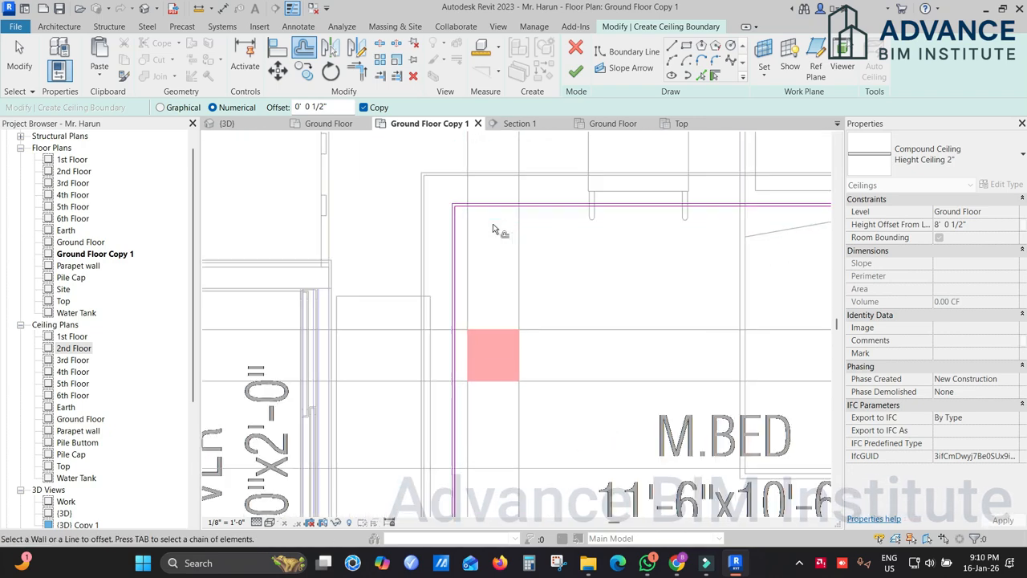
Finish the Hieght Ceiling 2" sketch in M.BED and check the new vertical band in the 3D view and Section 1
key("Escape")
left_click(575, 71)
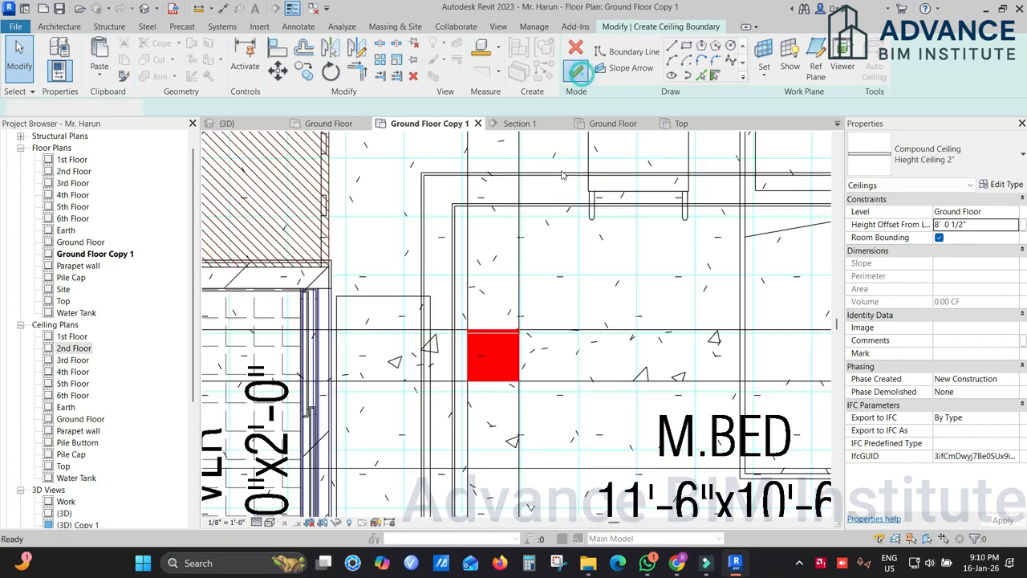
key("ctrl+Tab")
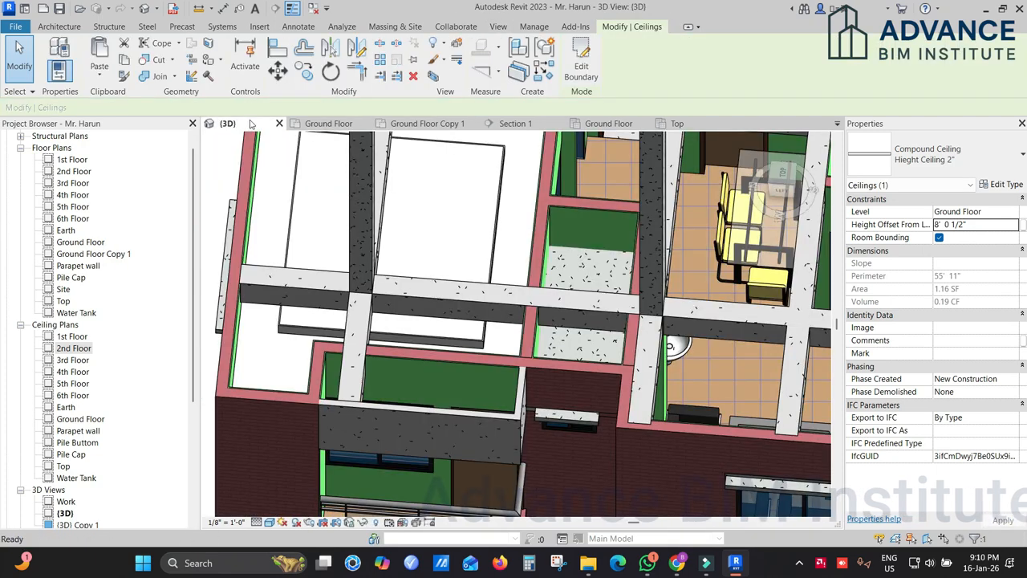
scroll(534, 294, "up", 3)
scroll(535, 294, "down", 2)
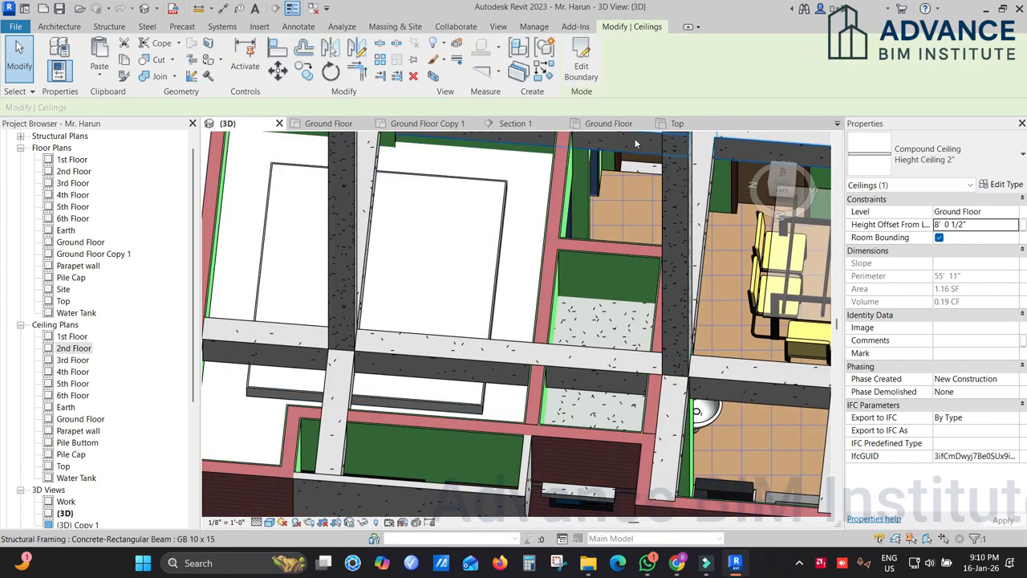
left_click(530, 124)
scroll(420, 247, "up", 3)
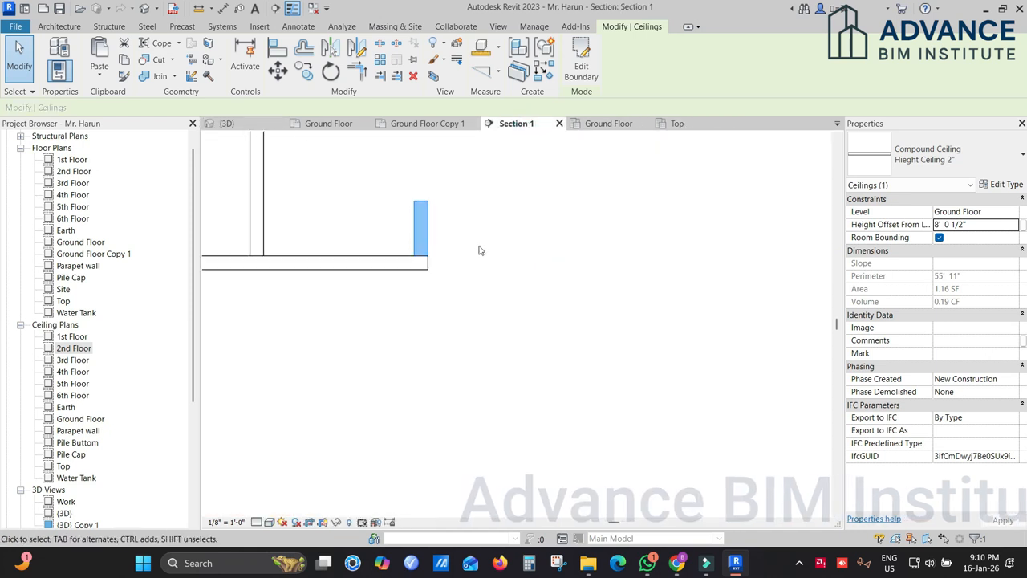
left_click(478, 245)
middle_click_drag(464, 270, 492, 353)
Close the open Ground Floor and Top reflected ceiling plan views
left_click(594, 124)
left_click(644, 123)
left_click(616, 122)
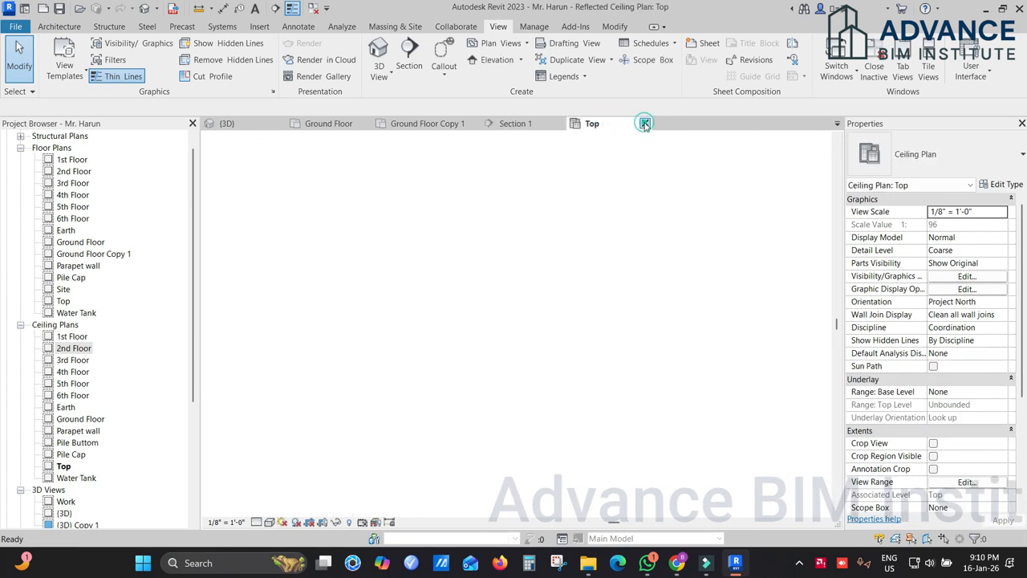
left_click(645, 123)
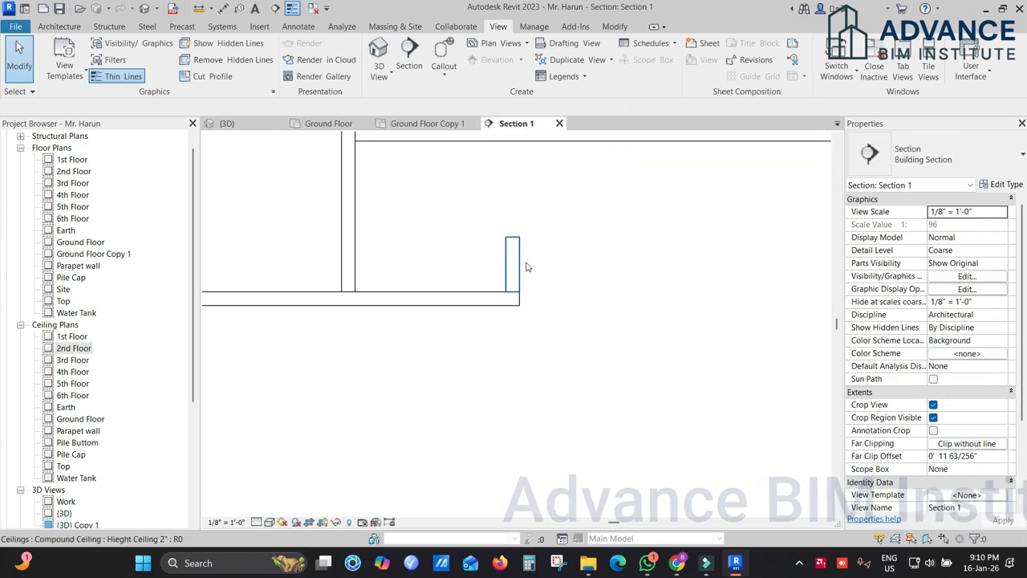
Examine the stepped ceiling profile in Section 1 and check the upper ceiling's type properties
scroll(530, 269, "down", 2)
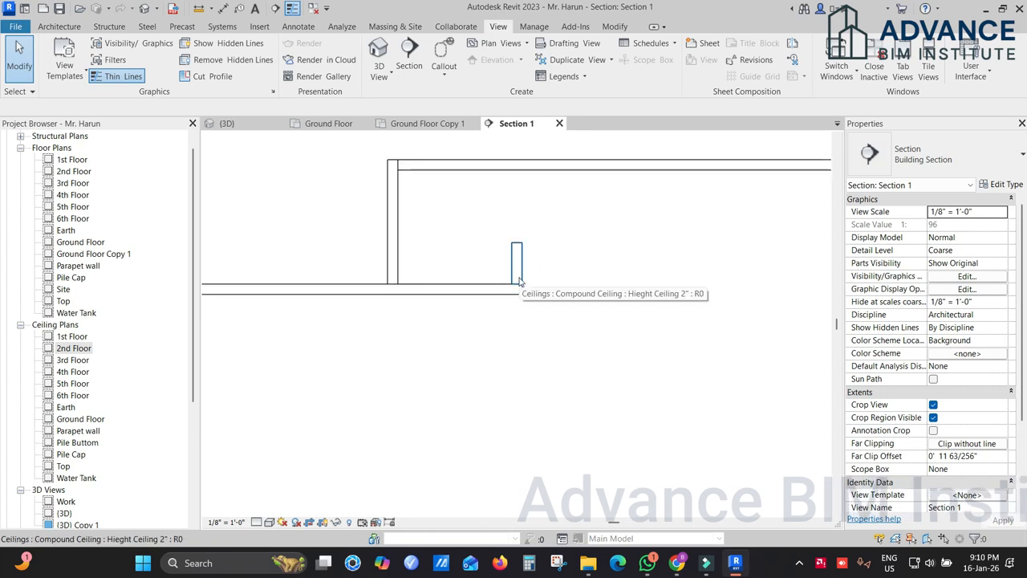
scroll(522, 285, "down", 2)
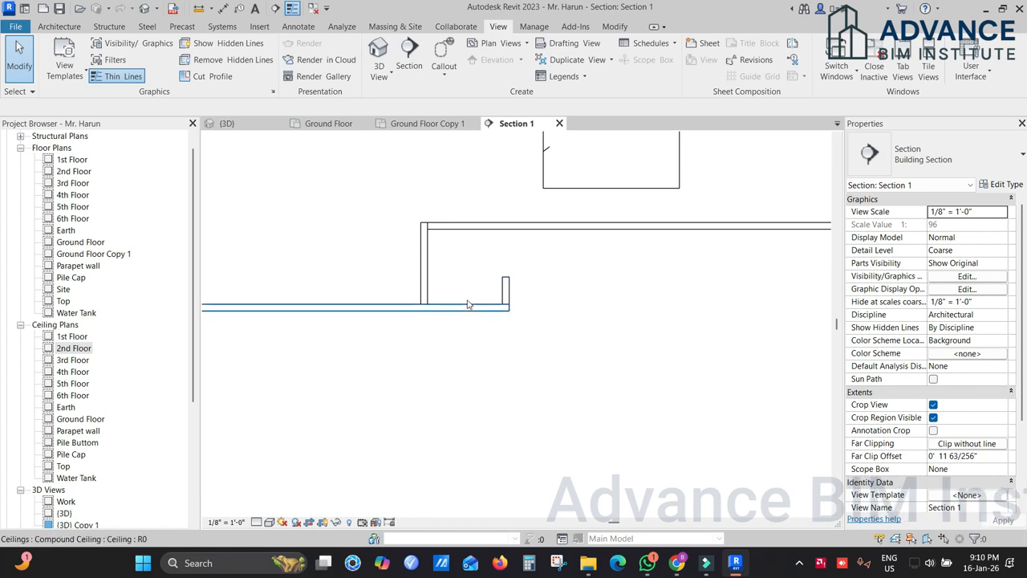
scroll(513, 284, "down", 1)
scroll(504, 291, "up", 1)
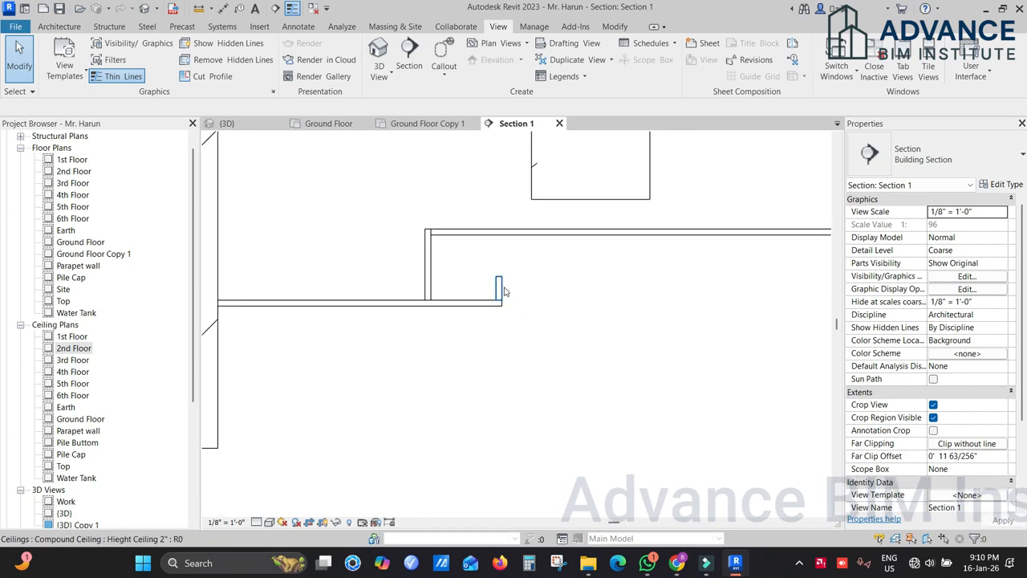
left_click(518, 233)
left_click(987, 185)
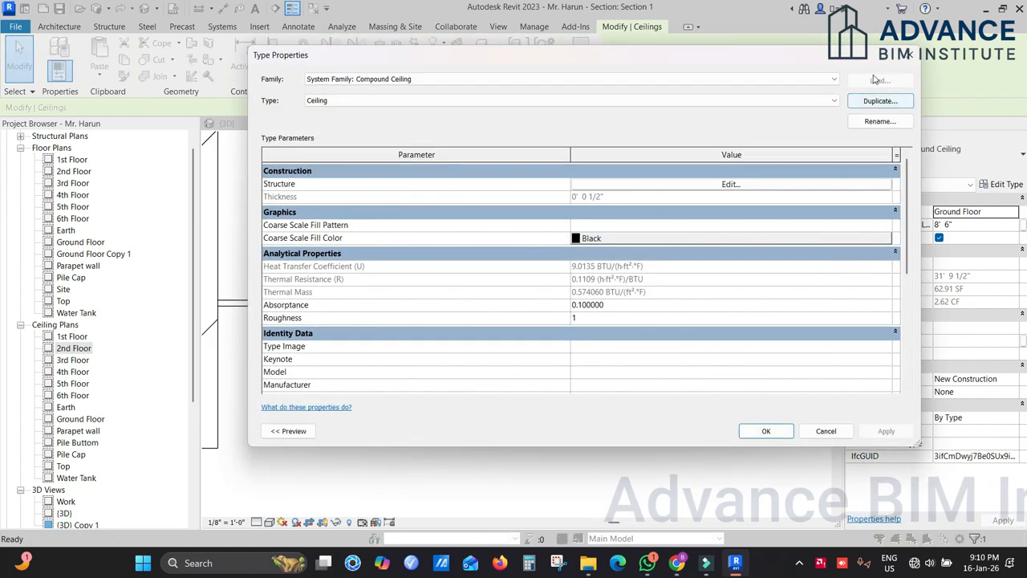
left_click(909, 55)
Inspect the layer structure of the upper M.BED ceiling's type from the Ground Floor Copy 1 floor plan
left_click(425, 123)
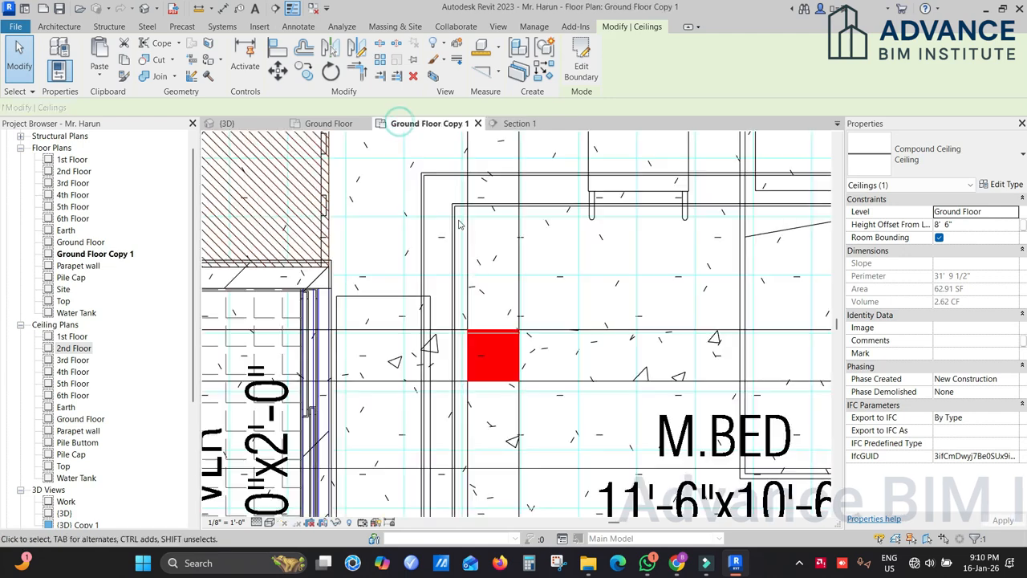
scroll(489, 235, "down", 2)
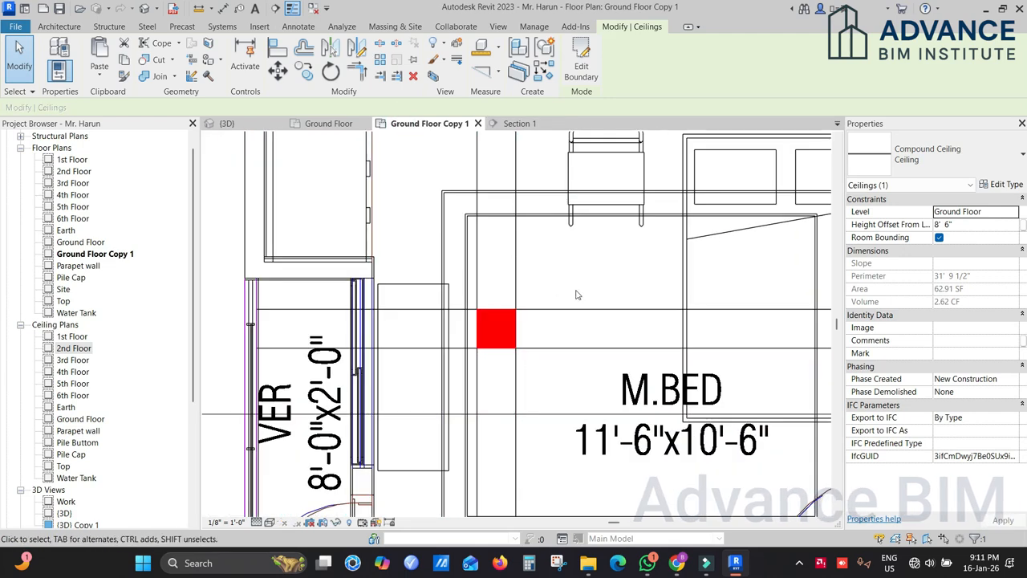
left_click(1001, 185)
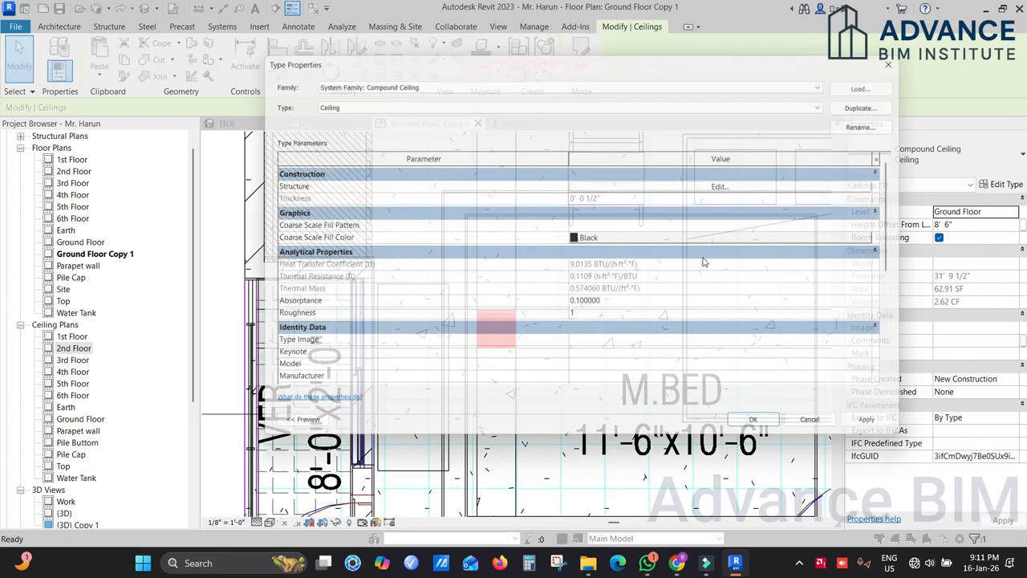
left_click(748, 185)
left_click(908, 55)
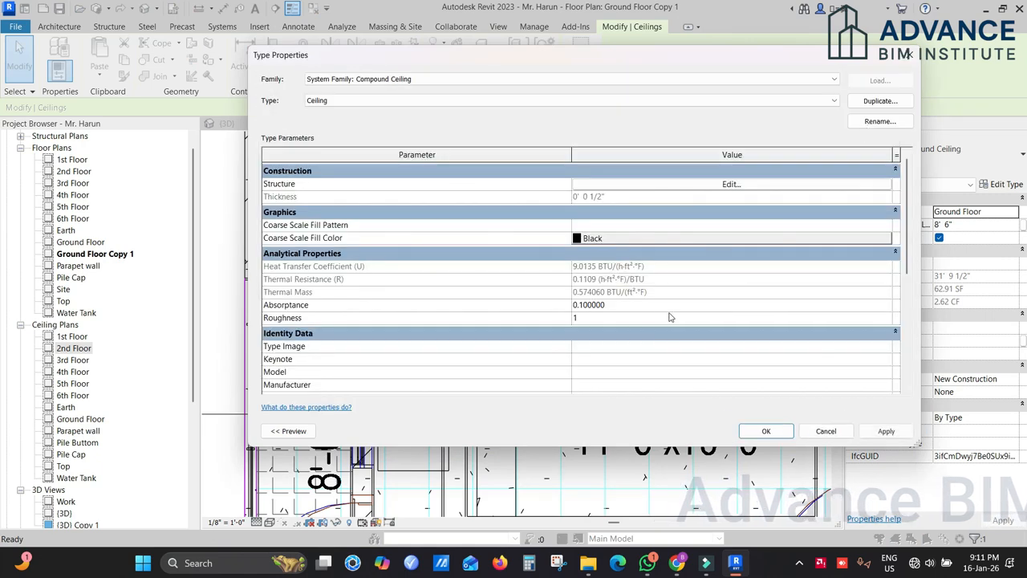
left_click(829, 431)
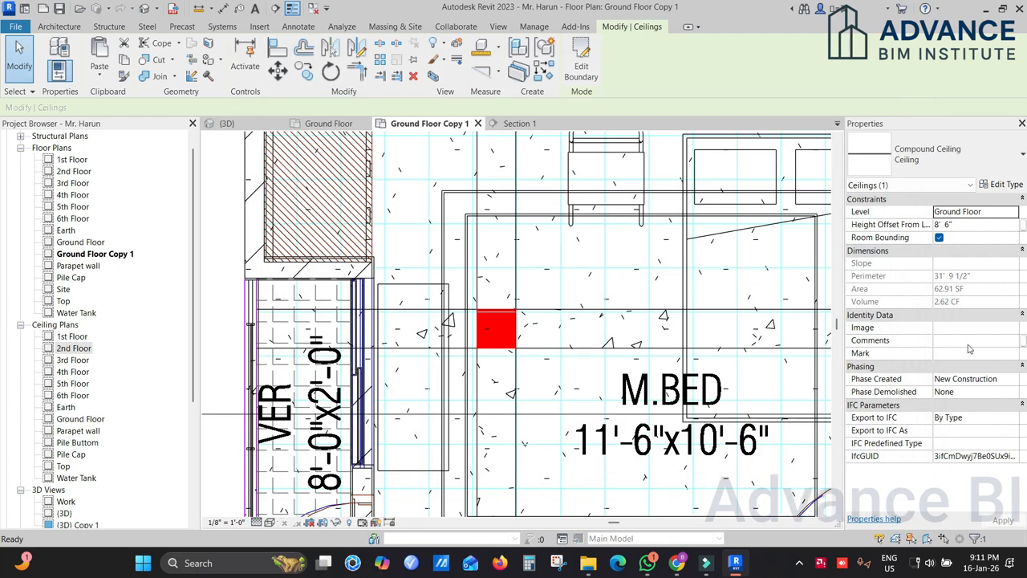
Try making the east boundary line of the upper M.BED ceiling slope-defining, then remove the slope and finish the boundary edit
left_click(582, 66)
middle_click_drag(681, 273, 497, 245)
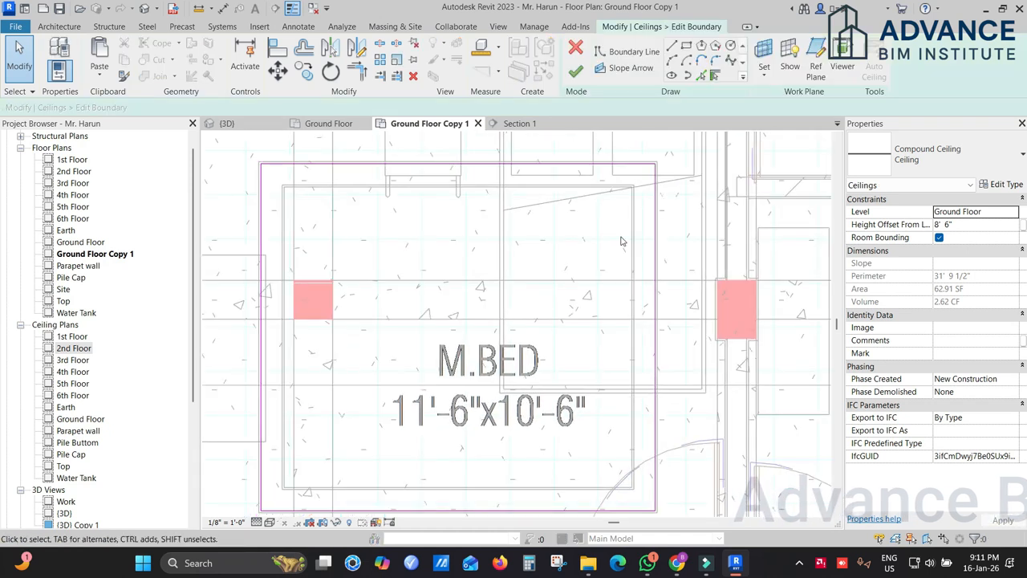
left_click(658, 245)
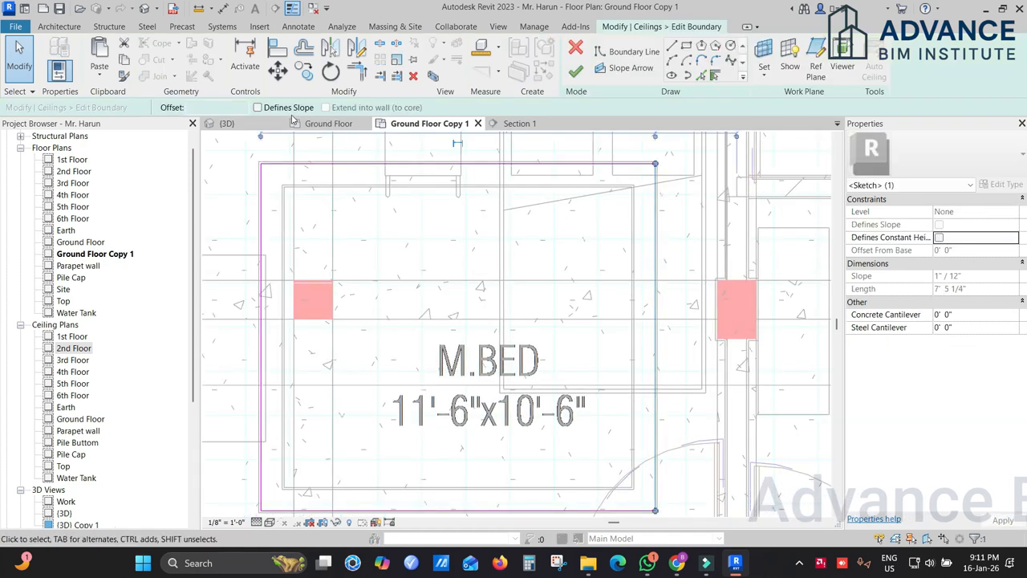
left_click(257, 108)
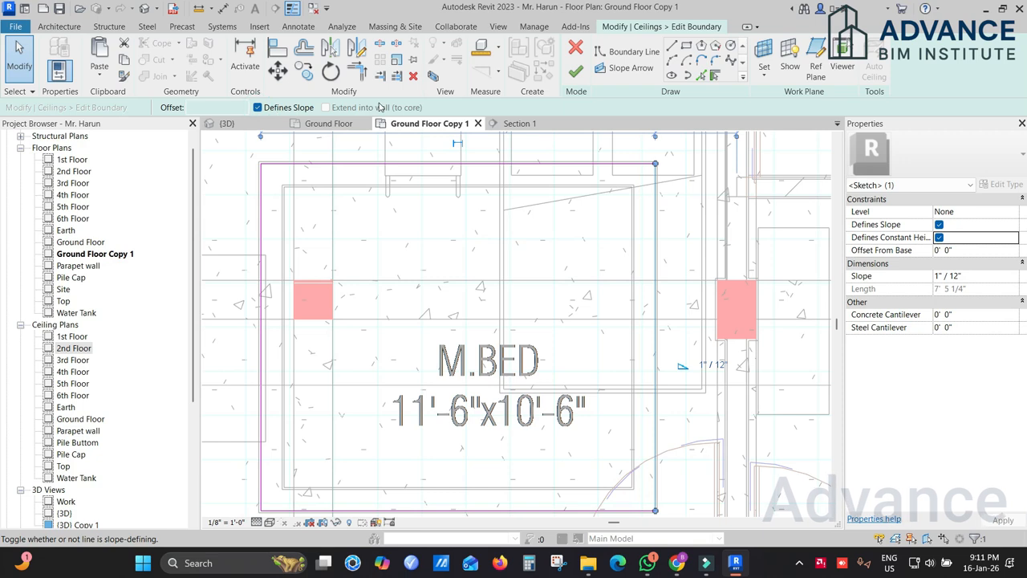
left_click(970, 277)
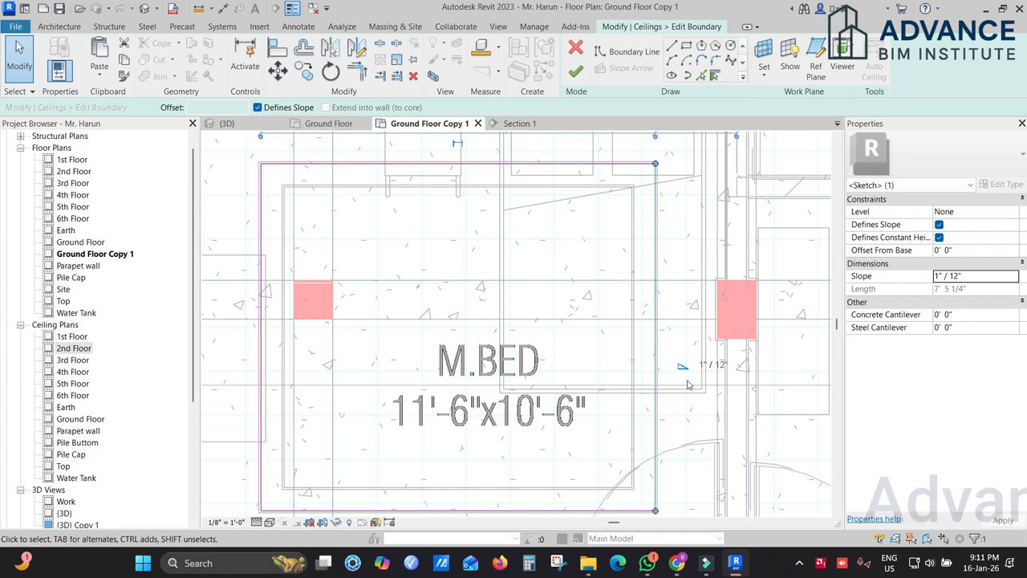
left_click(719, 366)
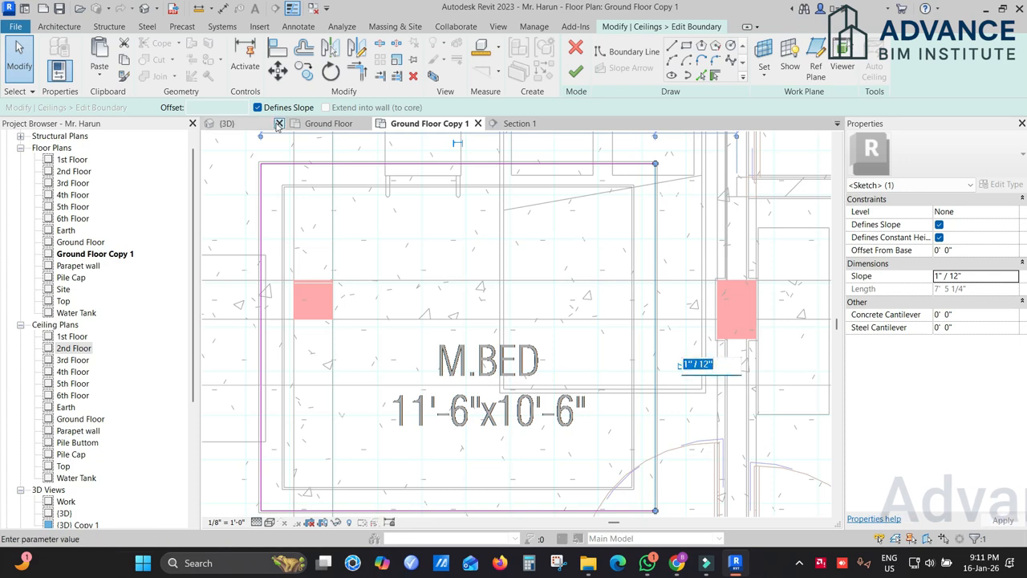
left_click(257, 107)
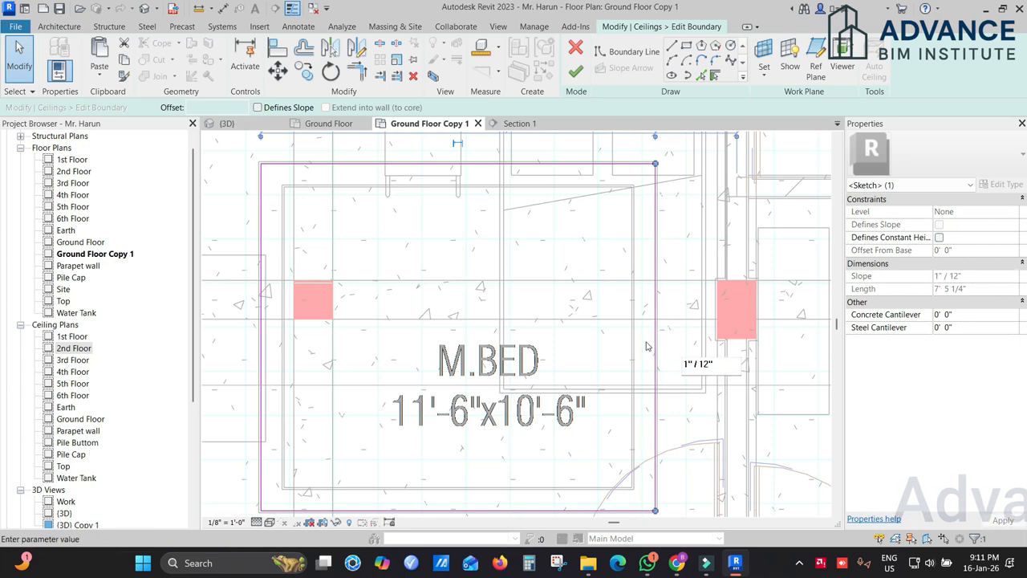
left_click(575, 73)
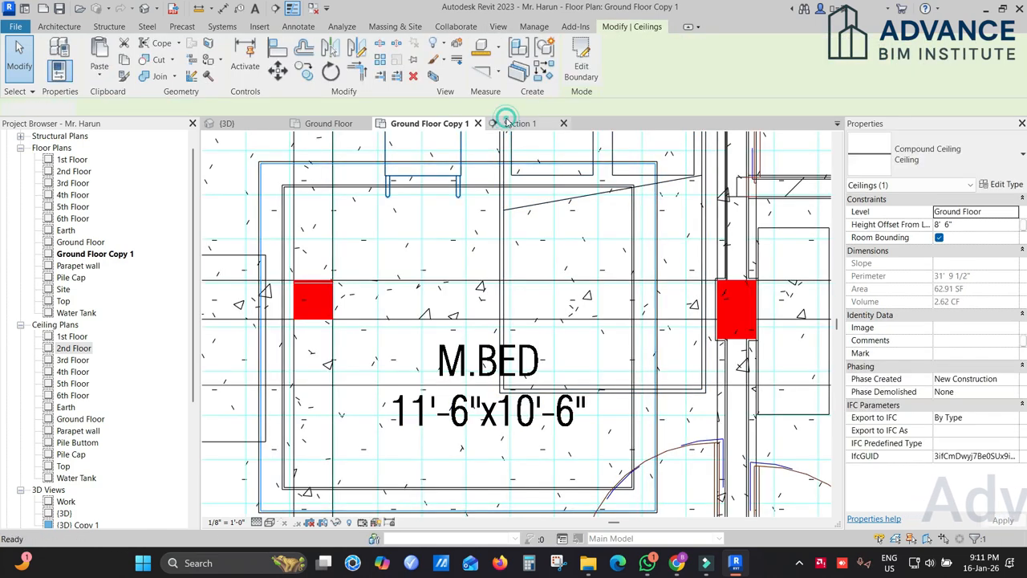
Measure the upper ceiling's thickness in Section 1
left_click(514, 123)
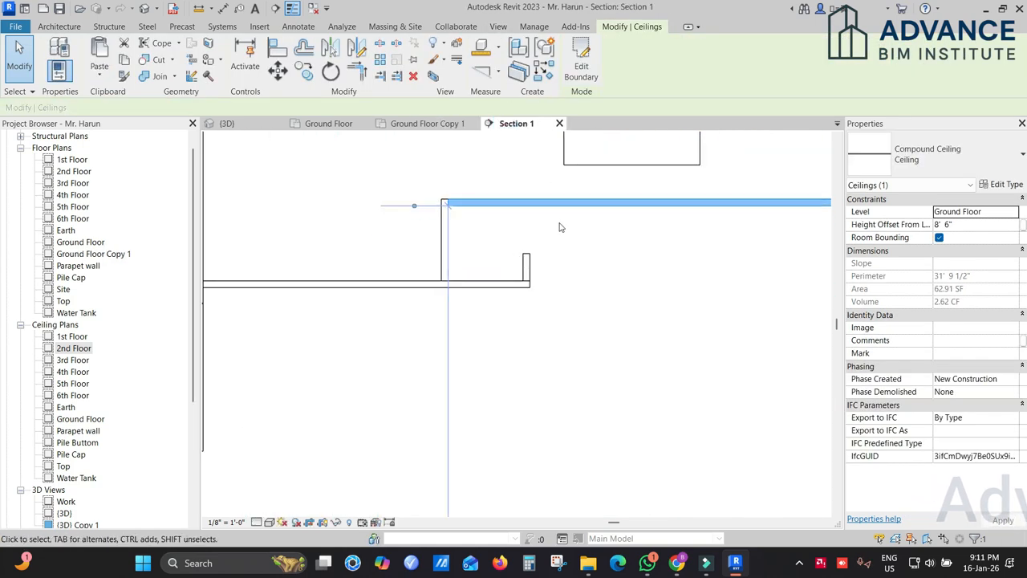
left_click(526, 265)
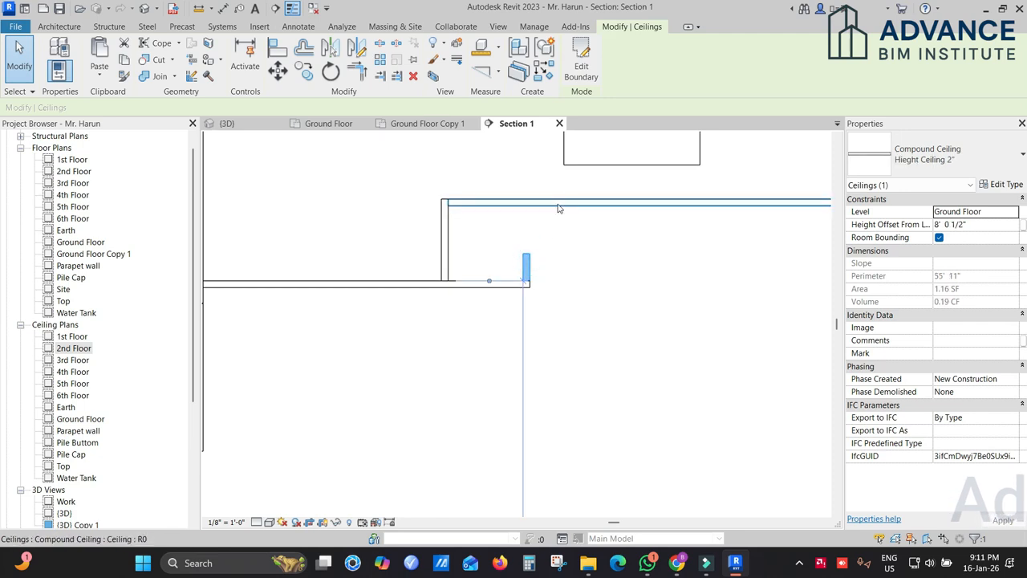
scroll(558, 207, "up", 2)
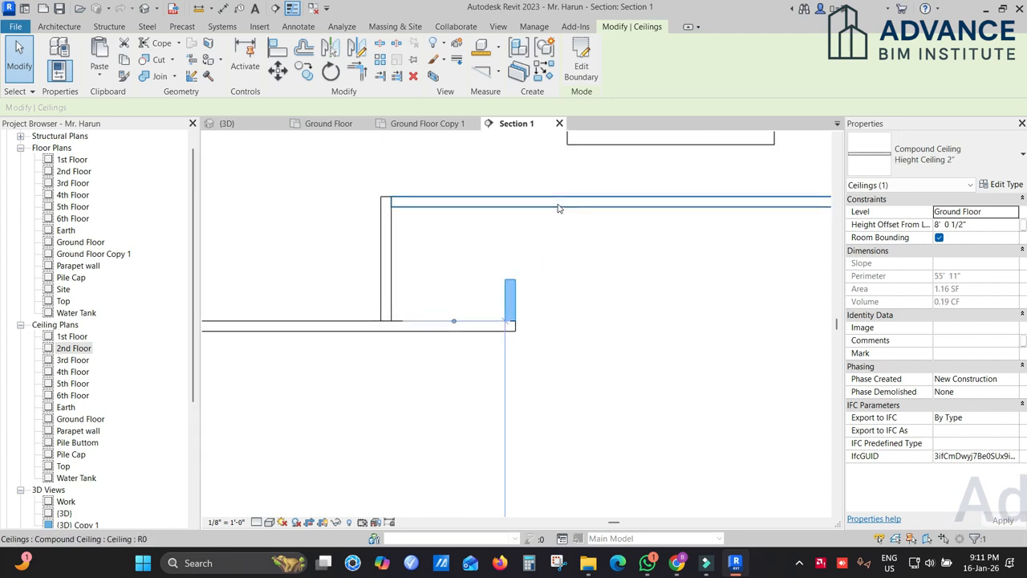
left_click(201, 8)
left_click(523, 188)
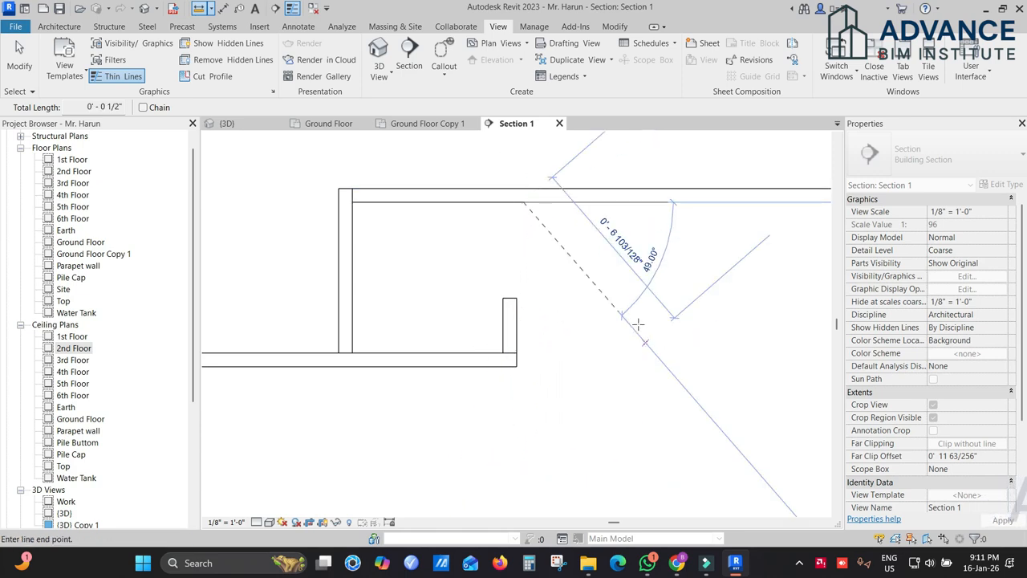
key("Escape")
key("Escape")
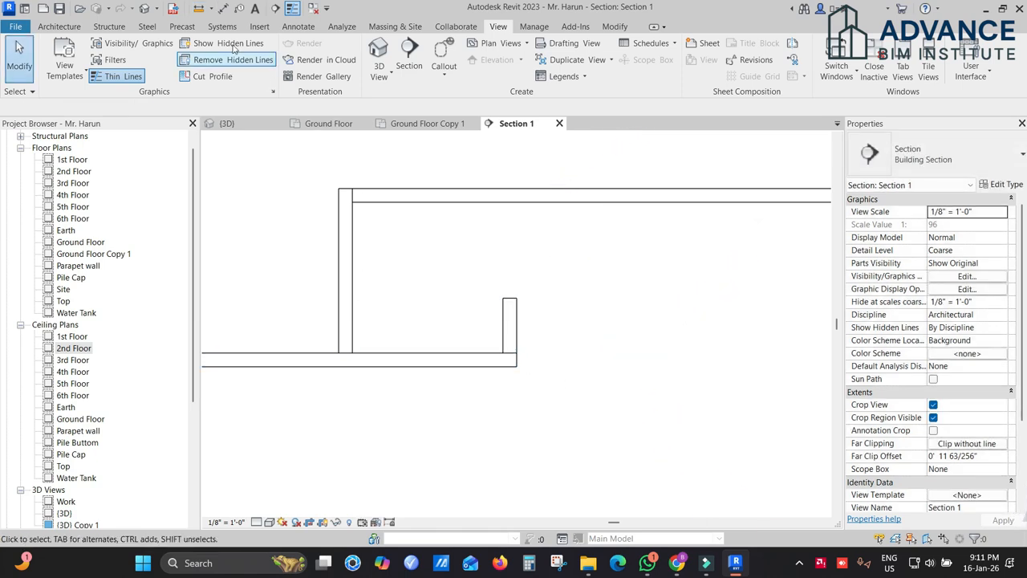
Measure the height of the short vertical band at the lower ceiling's inner edge
left_click(198, 9)
left_click(499, 351)
left_click(502, 299)
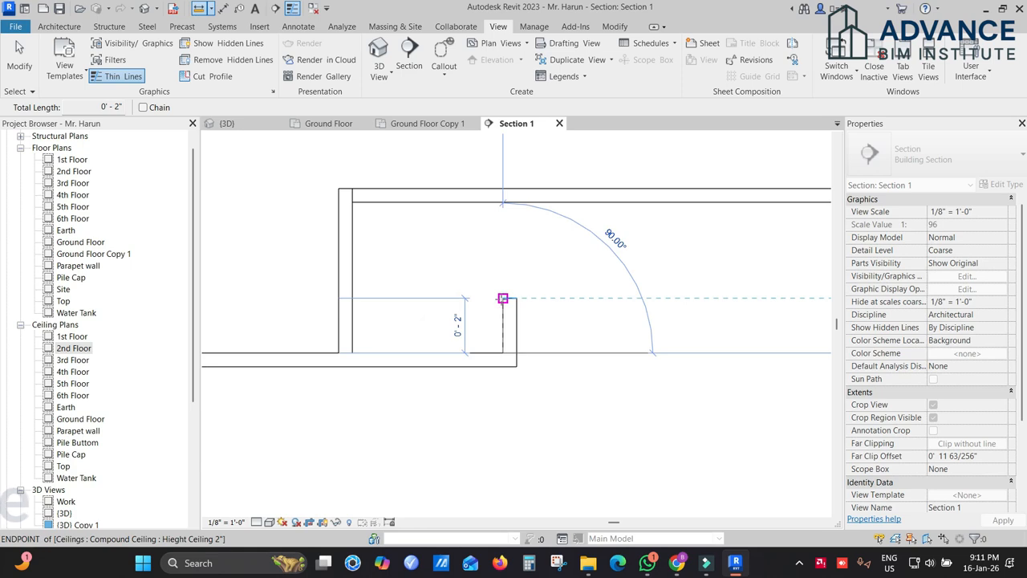
key("Escape")
key("Escape")
Examine the upper ceiling, the Hieght Ceiling 2" band and their position relative to the lower ceiling in Section 1
left_click(554, 195)
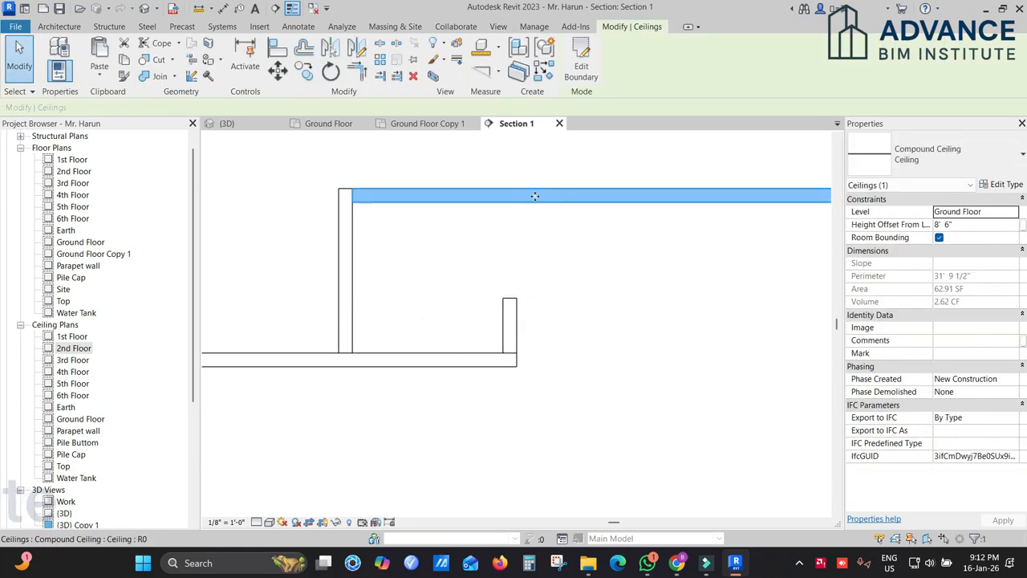
left_click(504, 314)
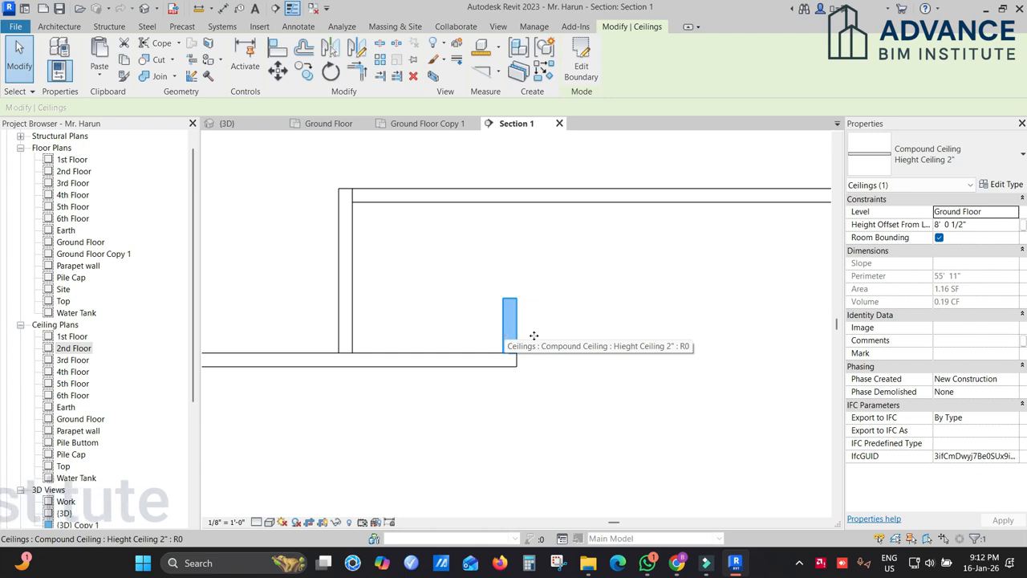
scroll(534, 336, "down", 3)
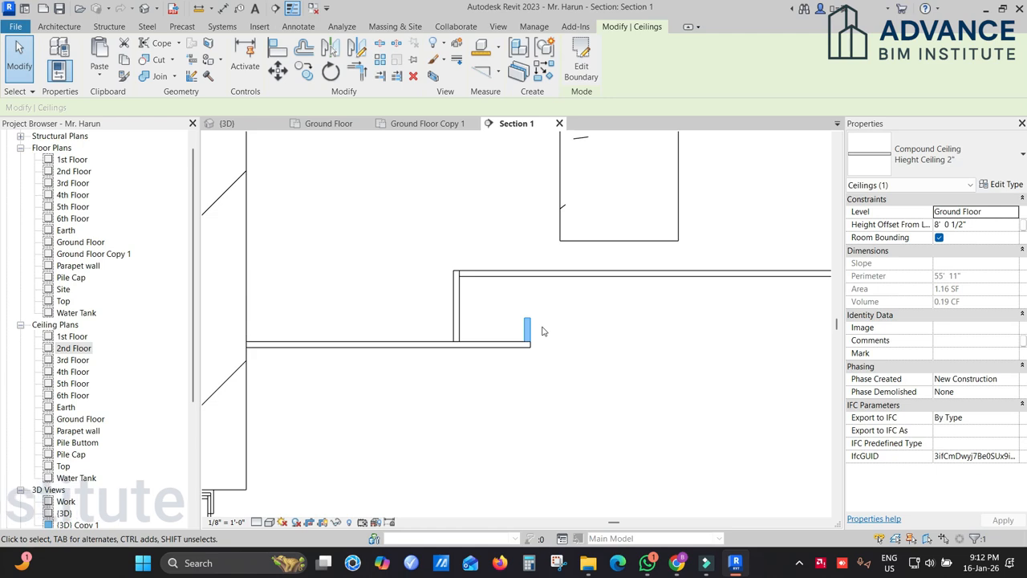
left_click(551, 327)
scroll(521, 347, "up", 2)
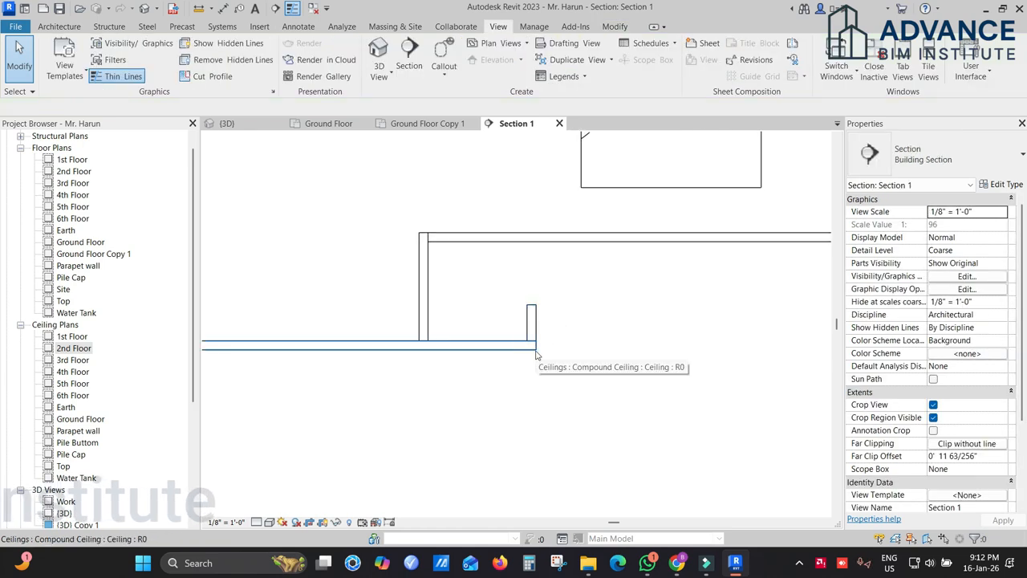
scroll(537, 352, "down", 1)
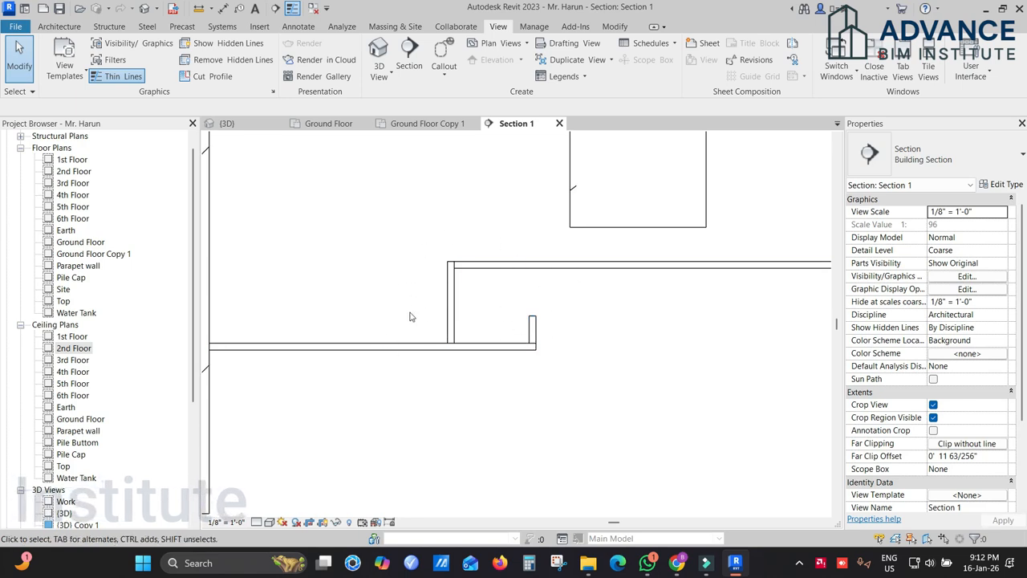
scroll(538, 336, "up", 1)
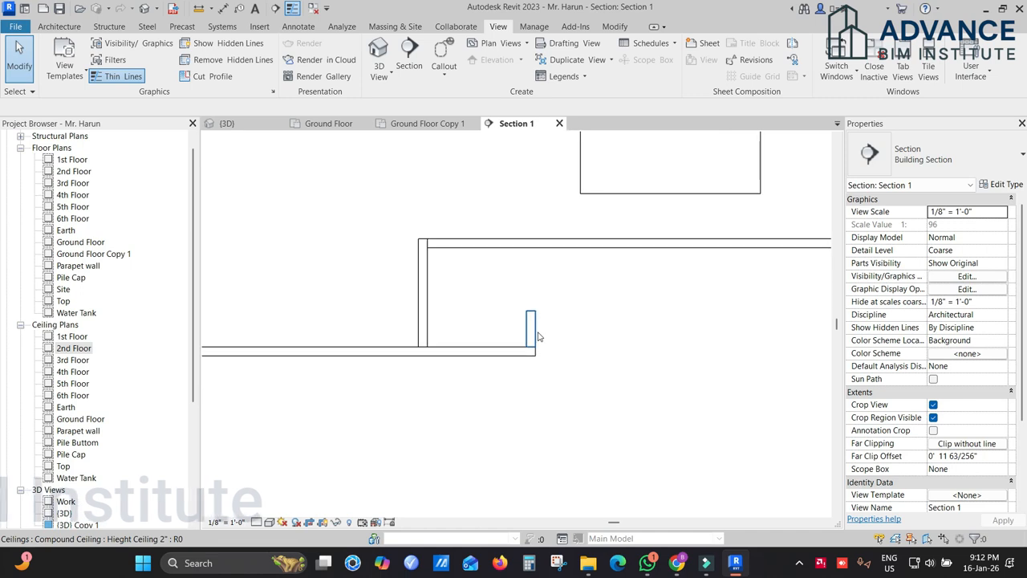
middle_click_drag(550, 320, 552, 334)
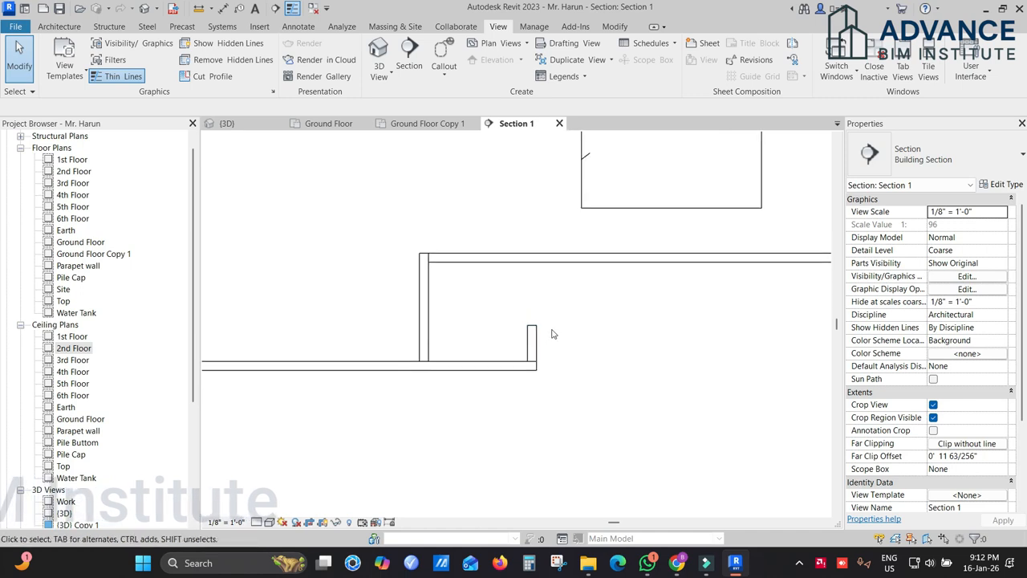
Inspect the short Hieght Ceiling 2" band standing on the lower ceiling's inner edge in Section 1
scroll(551, 340, "up", 1)
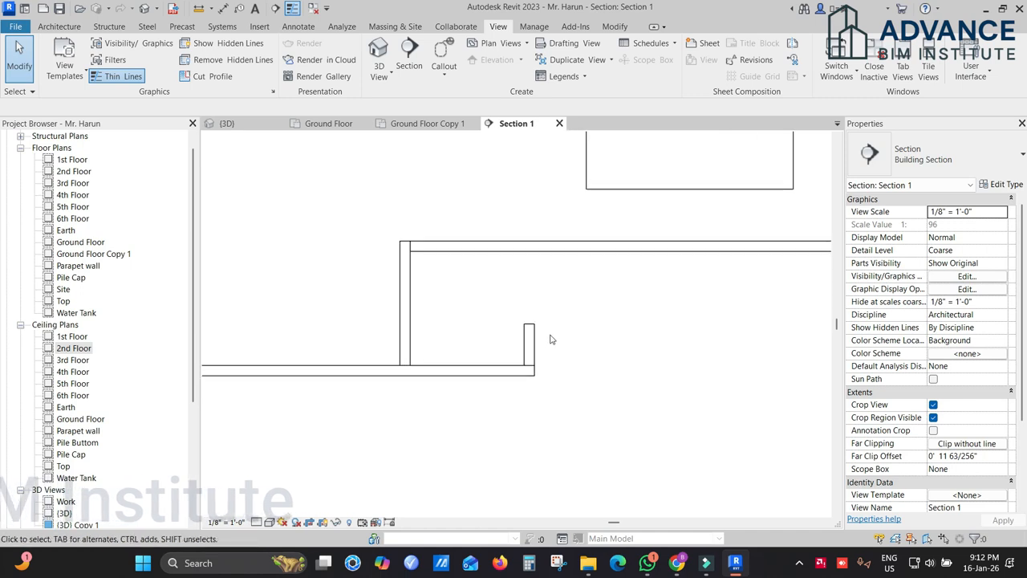
left_click(538, 341)
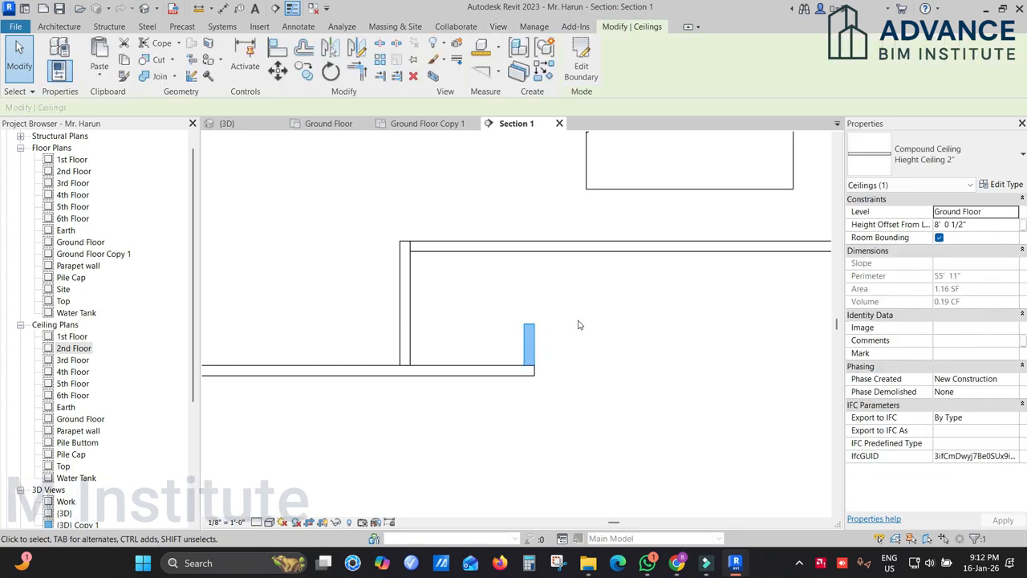
left_click(579, 325)
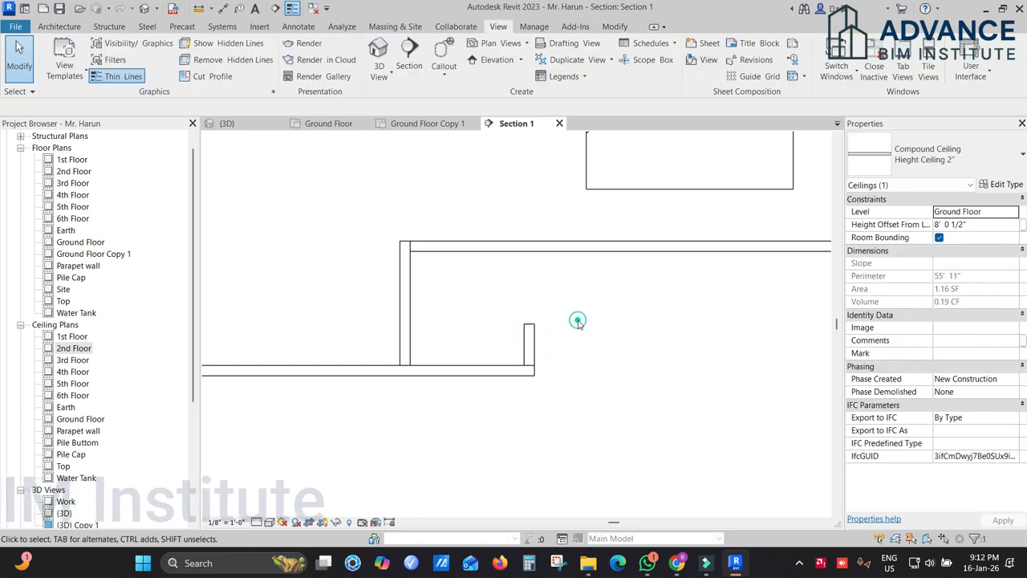
left_click(537, 335)
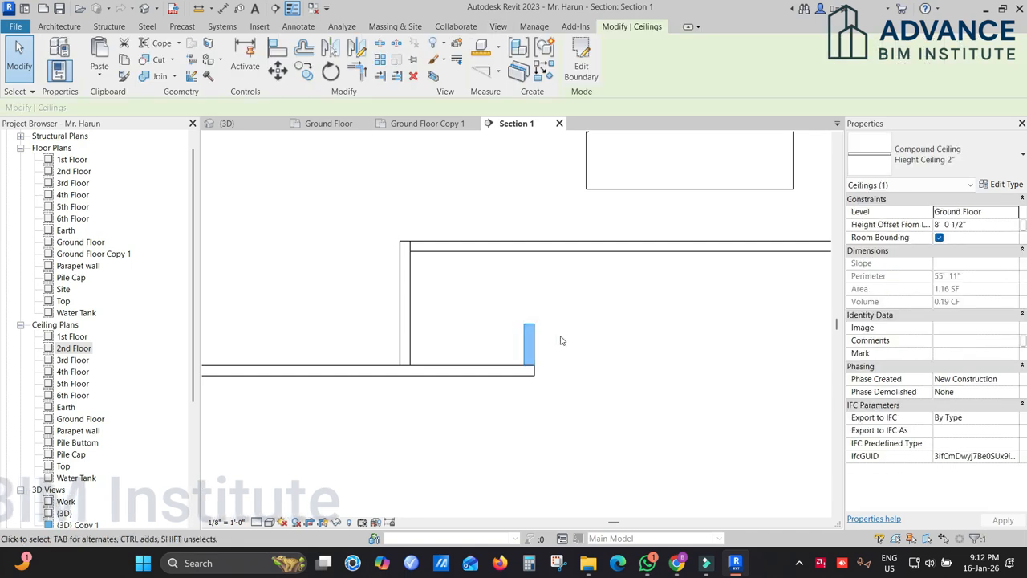
middle_click_drag(564, 332, 507, 298)
scroll(518, 305, "down", 1)
scroll(513, 303, "up", 2)
scroll(513, 312, "down", 1)
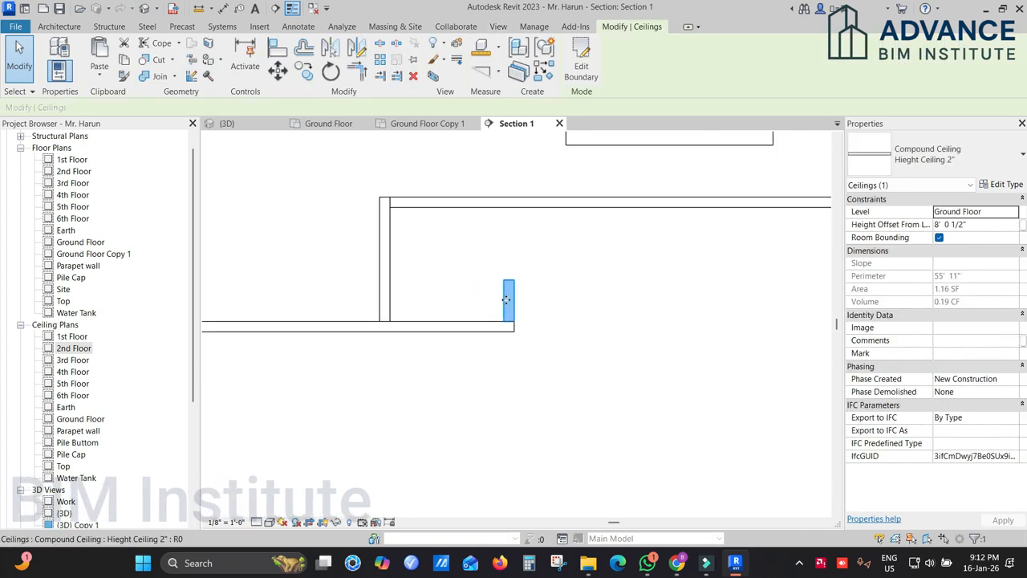
scroll(615, 259, "down", 2)
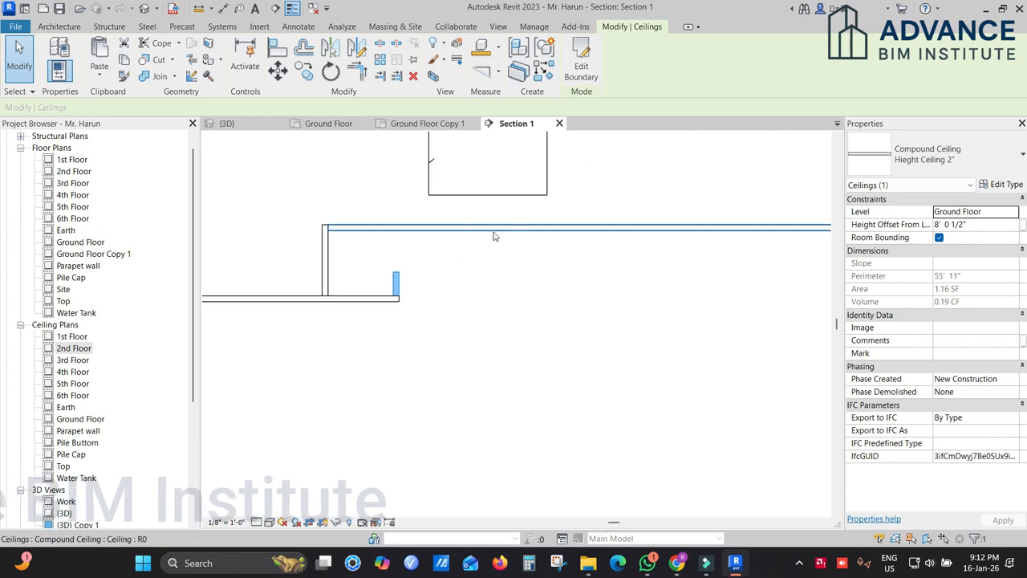
scroll(494, 237, "down", 1)
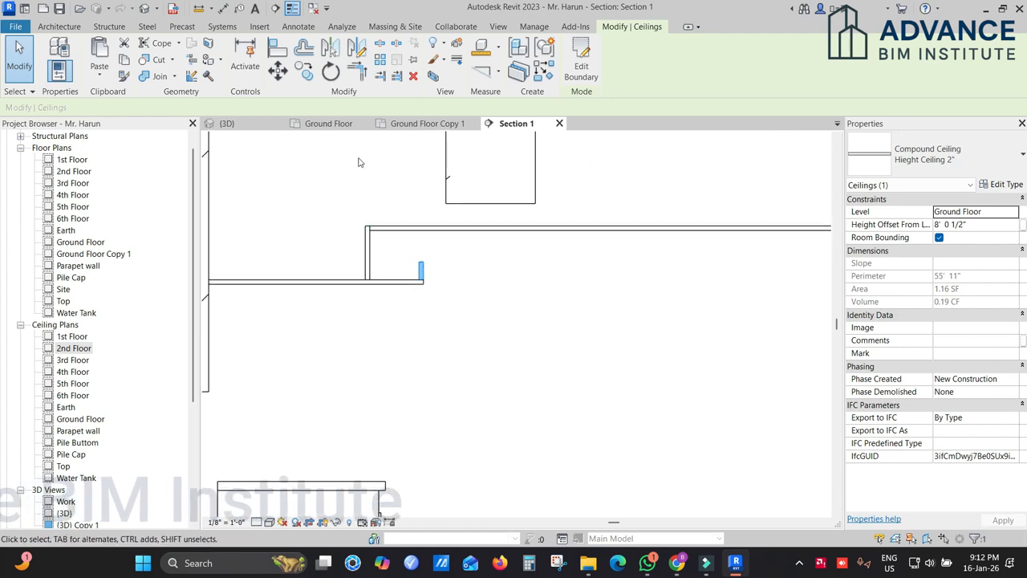
Sketch a rectangular Hieght Ceiling 2" ceiling about 4'-2" wide inside the M.BED in the Ground Floor Copy 1 plan and finish it
left_click(405, 126)
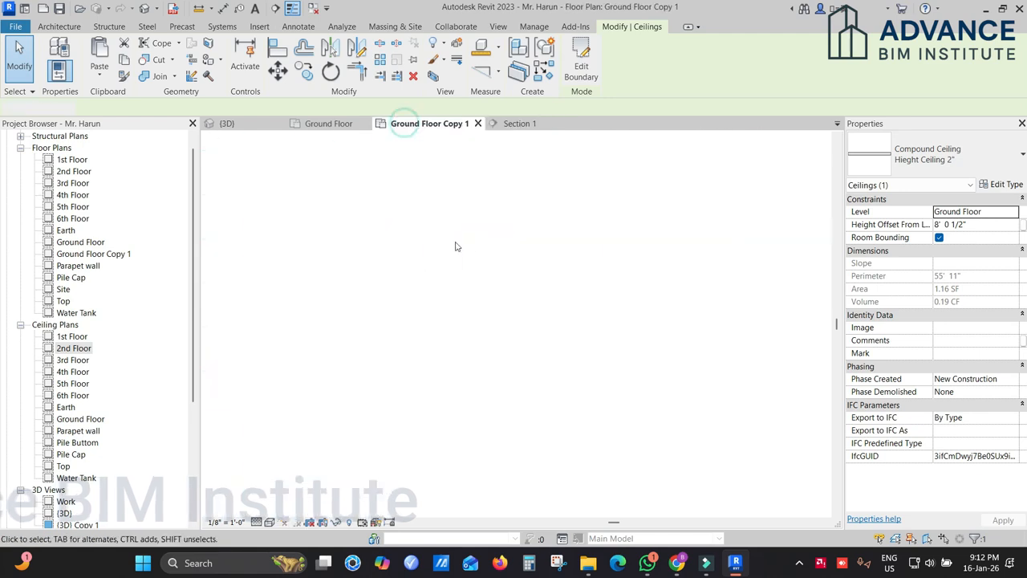
middle_click_drag(487, 292, 486, 312)
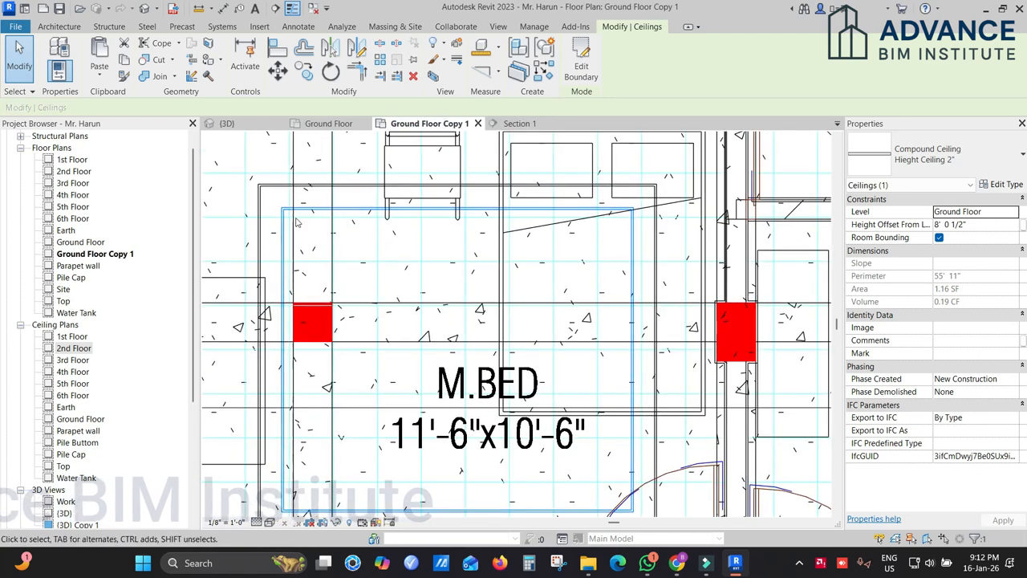
key("c")
key("m")
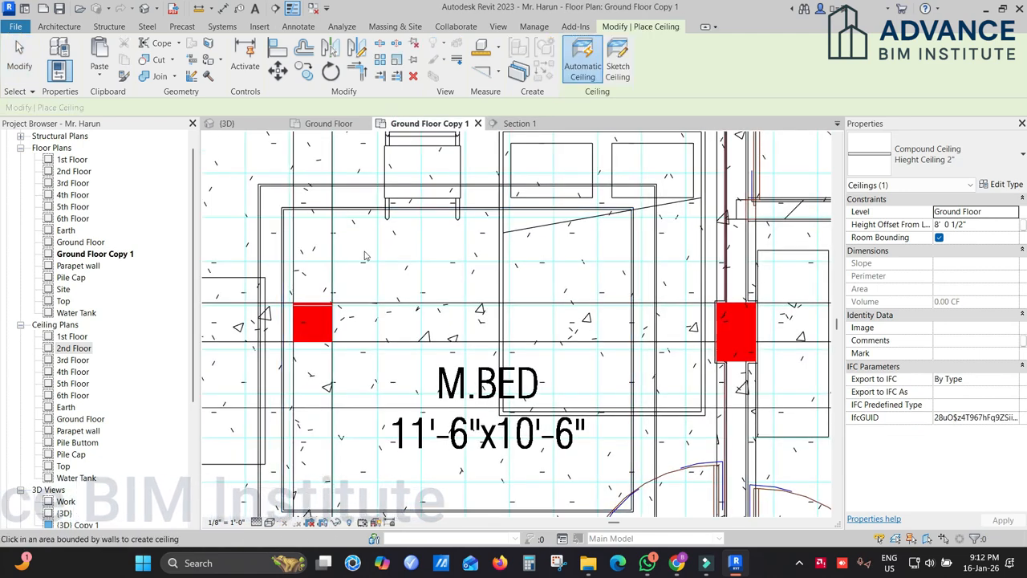
left_click(619, 70)
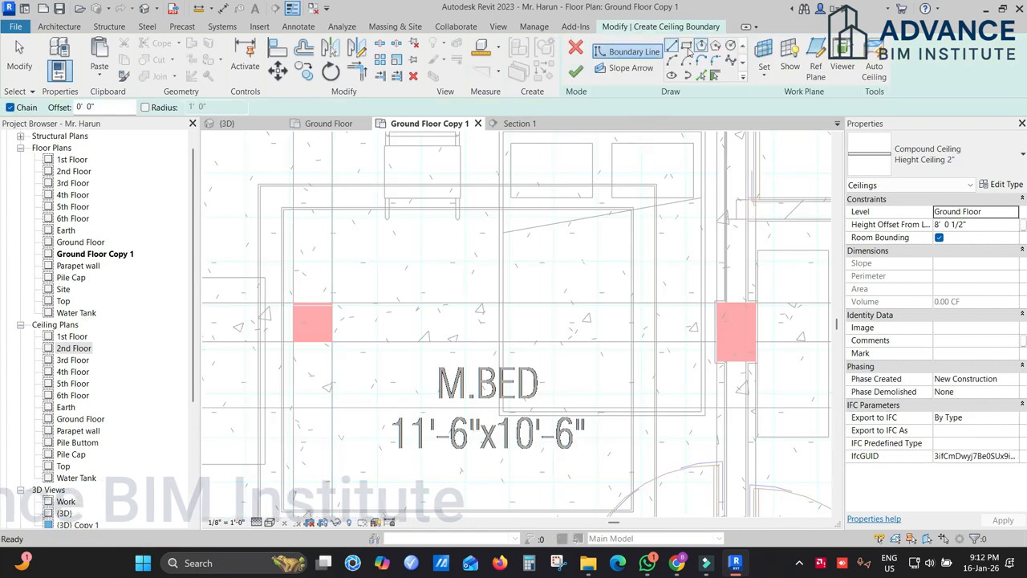
left_click(686, 46)
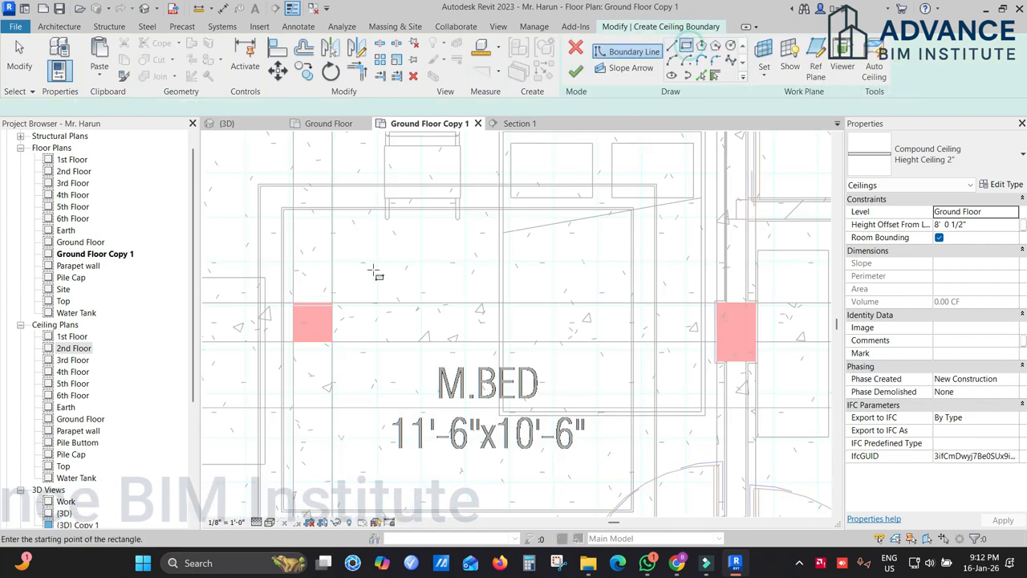
middle_click_drag(345, 270, 345, 232)
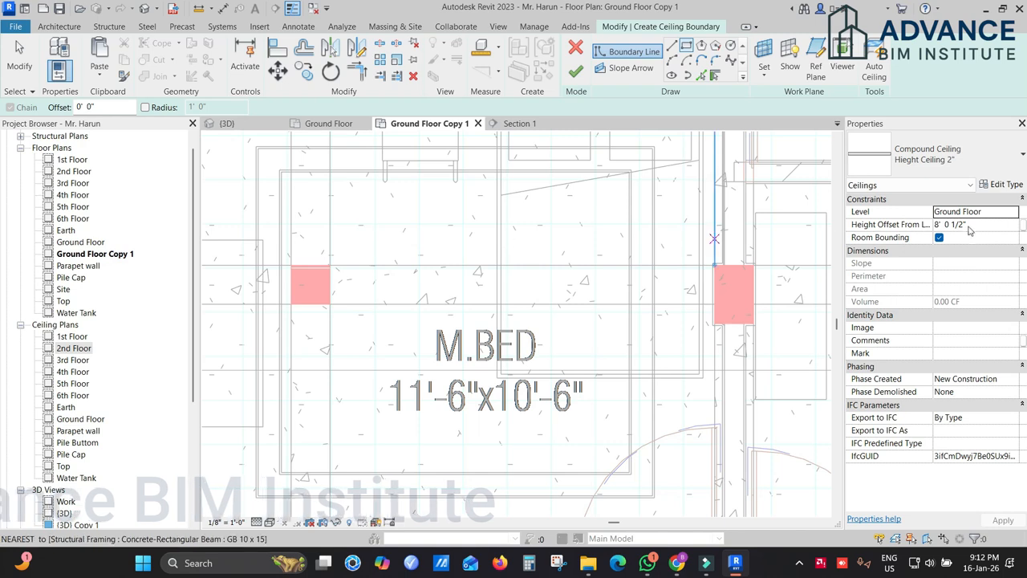
left_click(357, 227)
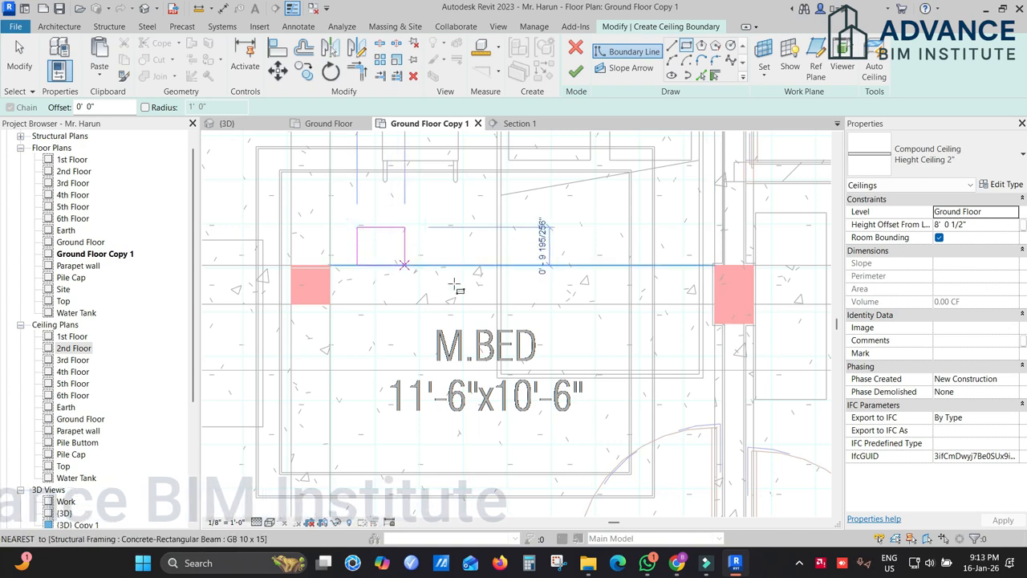
left_click(522, 318)
left_click(576, 70)
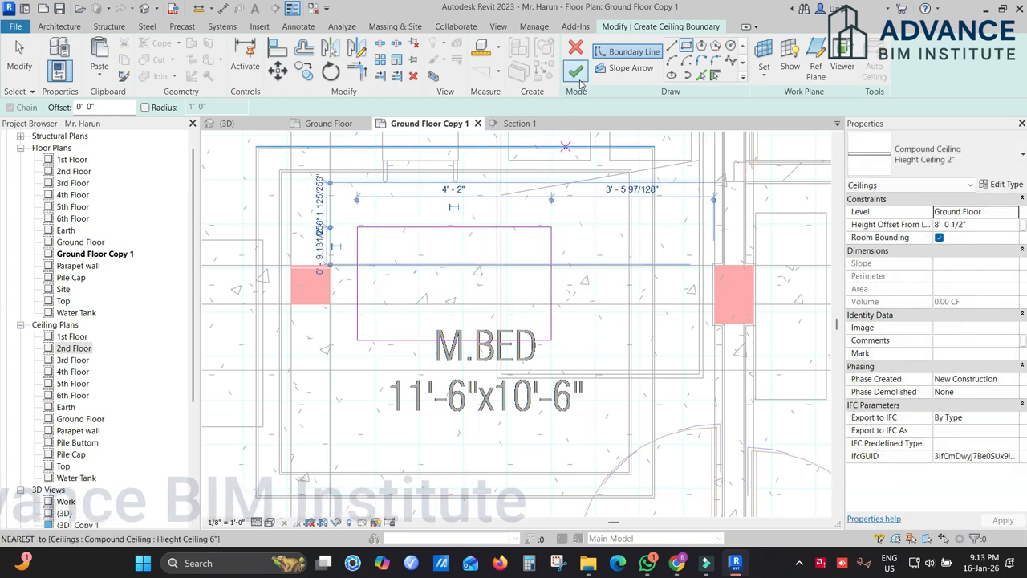
Examine the new solid Hieght Ceiling 2" ceiling in Section 1 and compare it with the Hieght Ceiling 6" band
left_click(520, 122)
key("Escape")
scroll(426, 263, "down", 1)
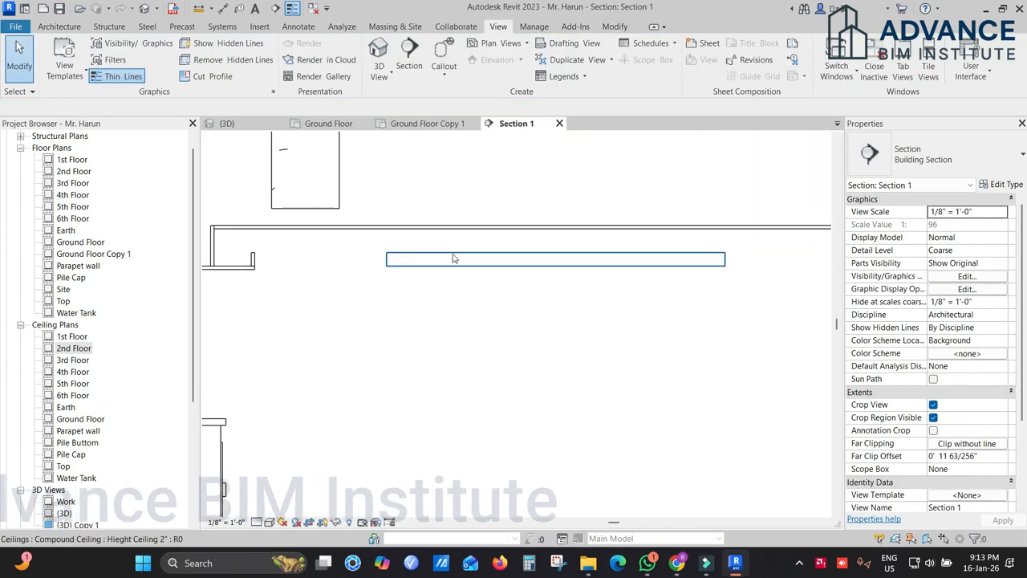
left_click(449, 257)
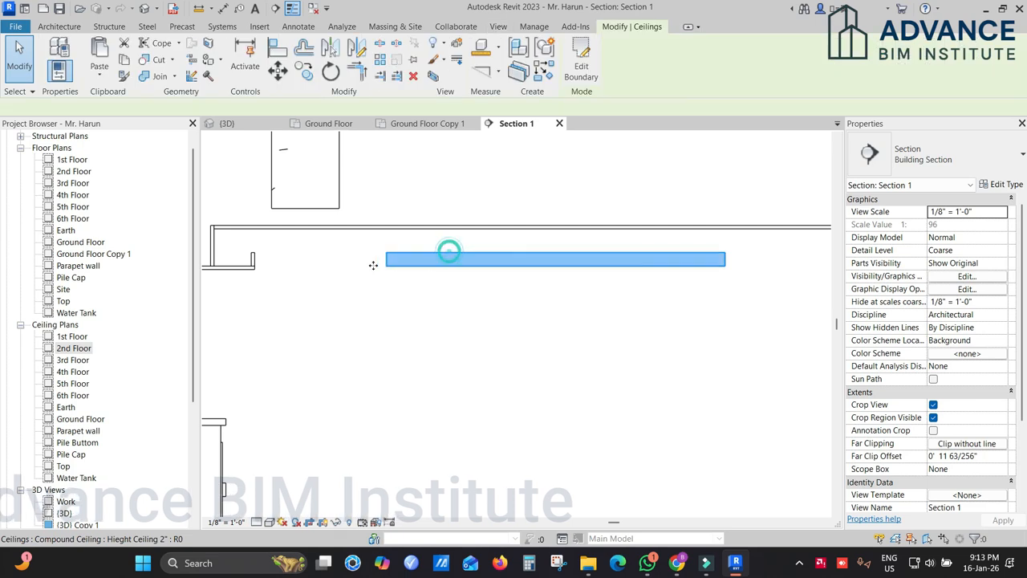
scroll(403, 263, "up", 1)
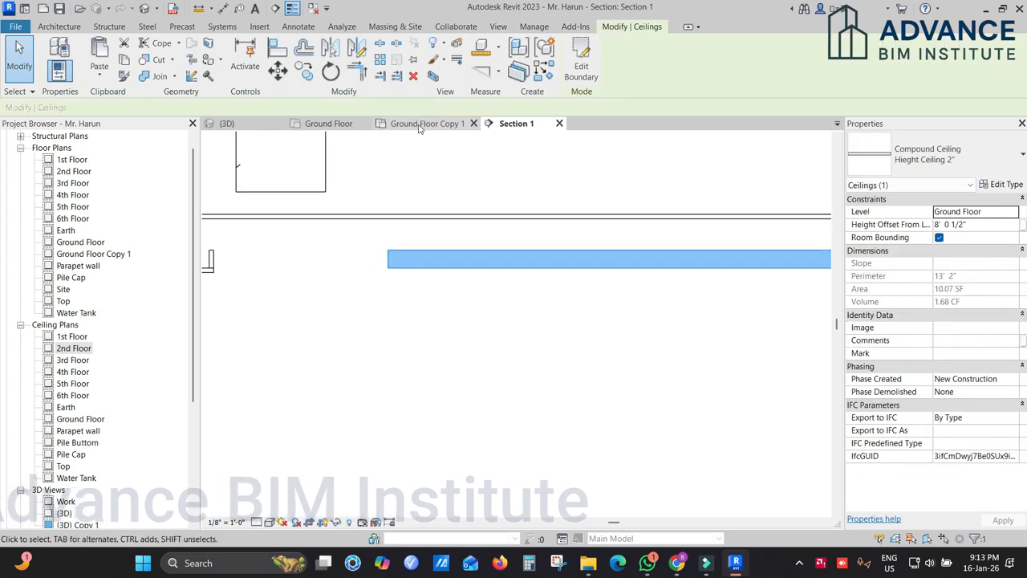
middle_click_drag(334, 271, 387, 240)
middle_click_drag(470, 233, 536, 251)
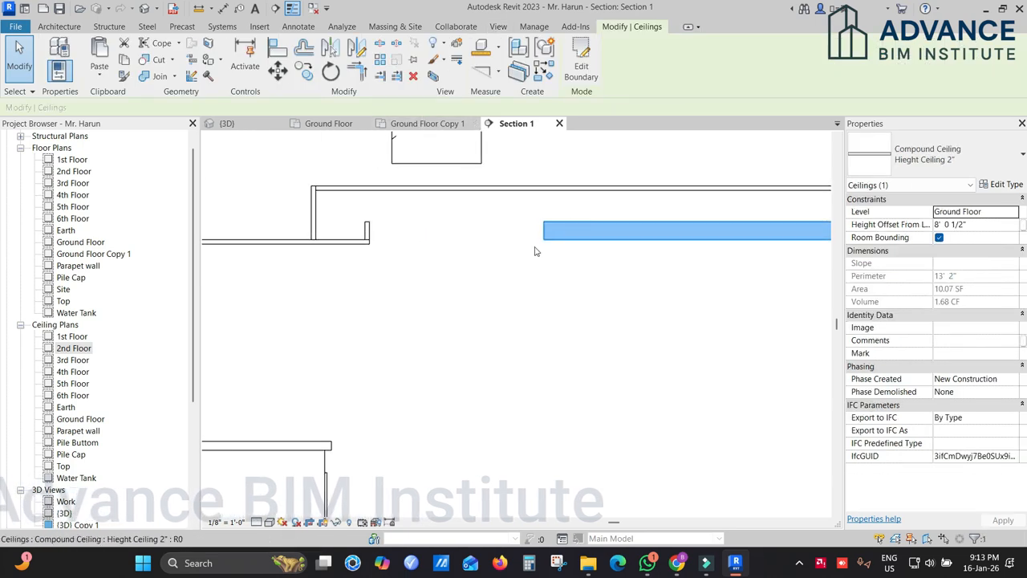
left_click(540, 300)
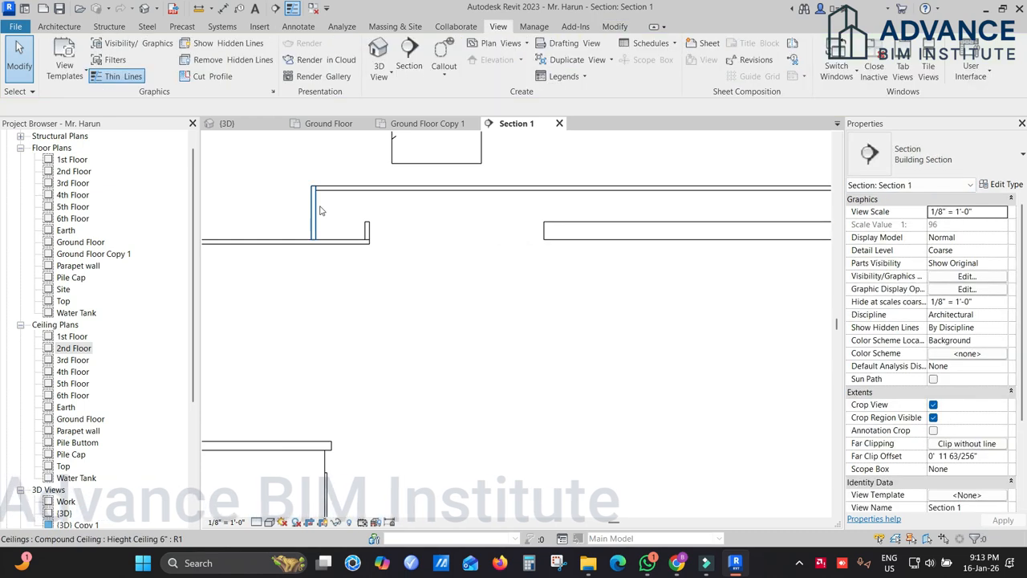
left_click(319, 210)
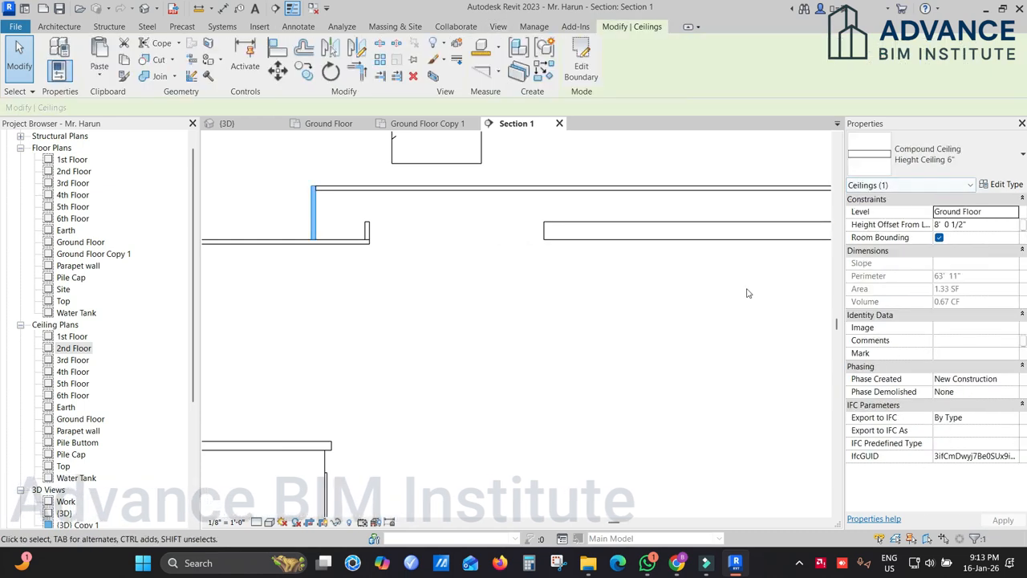
middle_click_drag(759, 239, 593, 251)
Edit the new rectangular ceiling's boundary in Ground Floor Copy 1, adding an inner rectangle about 2'-4" deep just inside its outline to leave a thin band
left_click(592, 249)
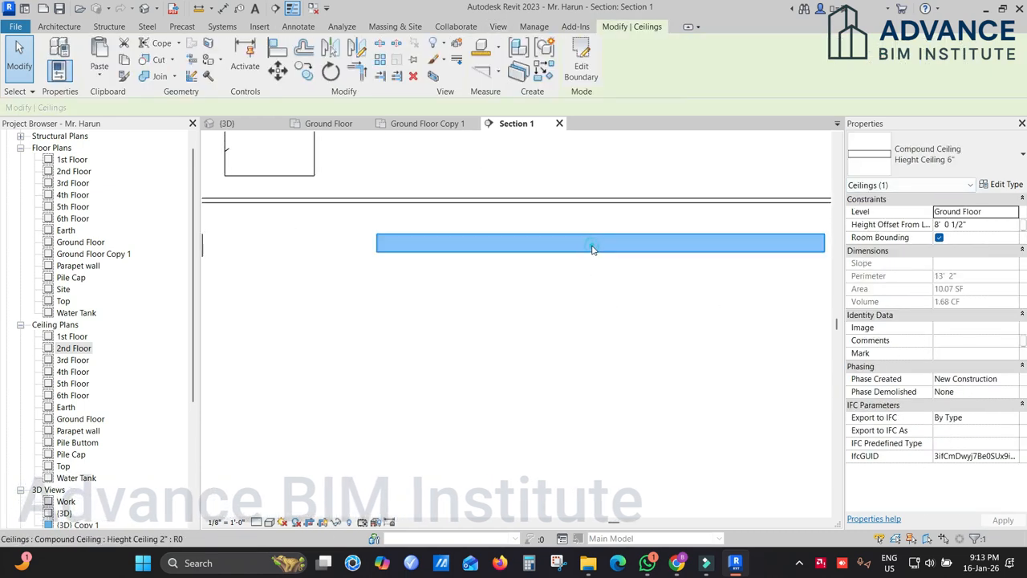
left_click(413, 125)
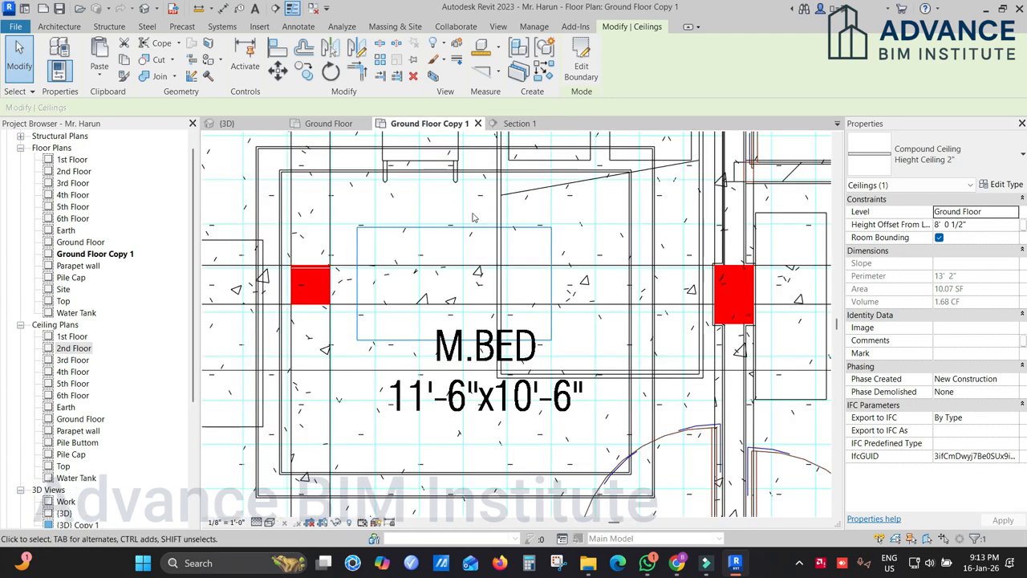
left_click(579, 71)
scroll(339, 329, "up", 1)
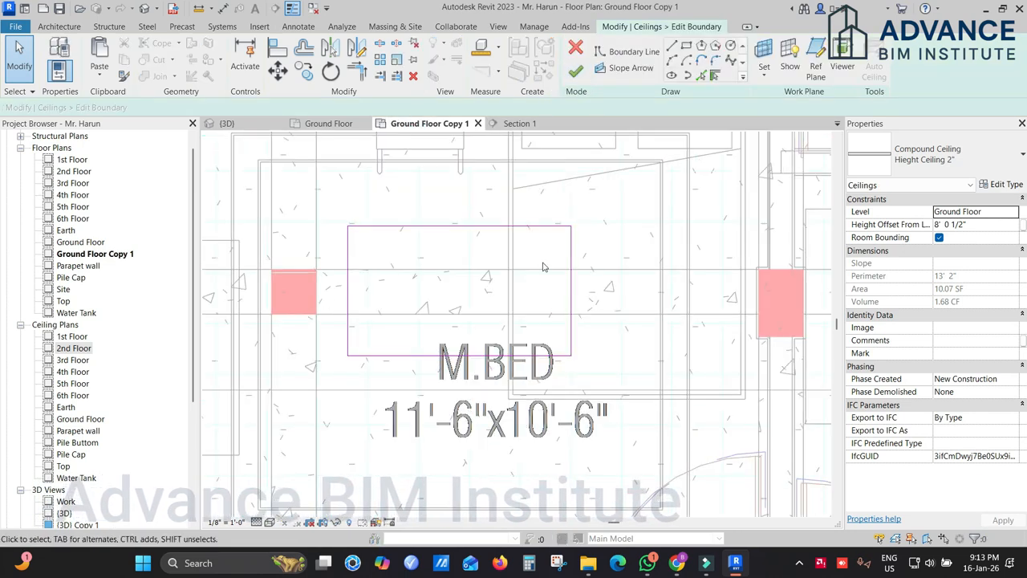
scroll(574, 245, "up", 1)
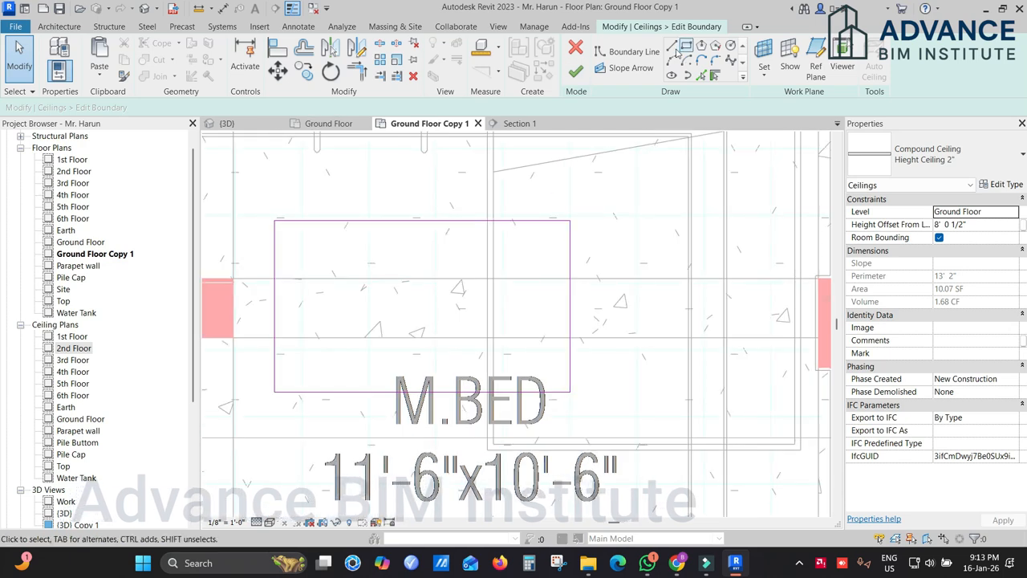
left_click(686, 47)
scroll(284, 225, "up", 2)
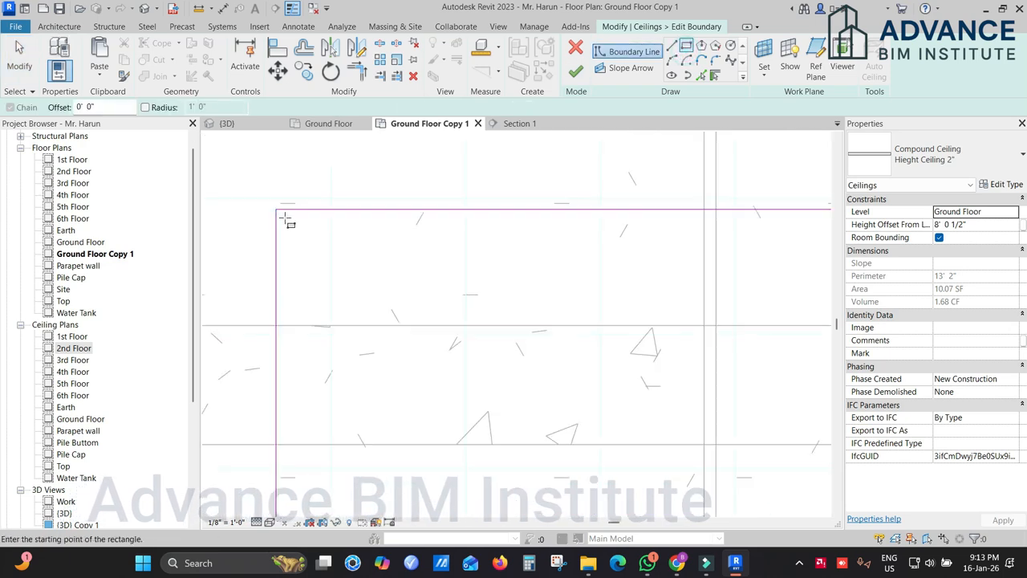
left_click(284, 217)
scroll(338, 269, "down", 1)
middle_click_drag(623, 444, 505, 352)
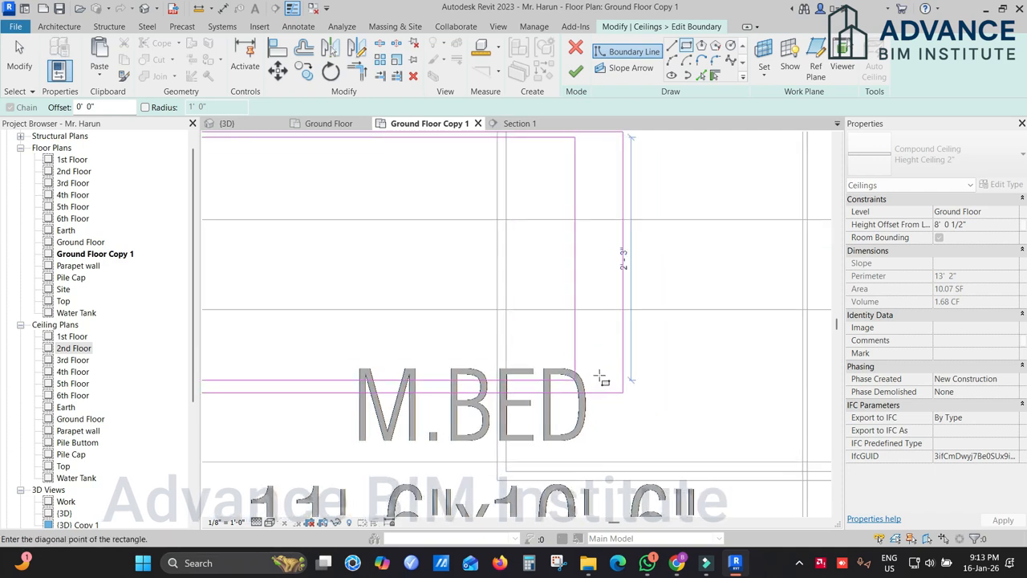
scroll(614, 388, "up", 1)
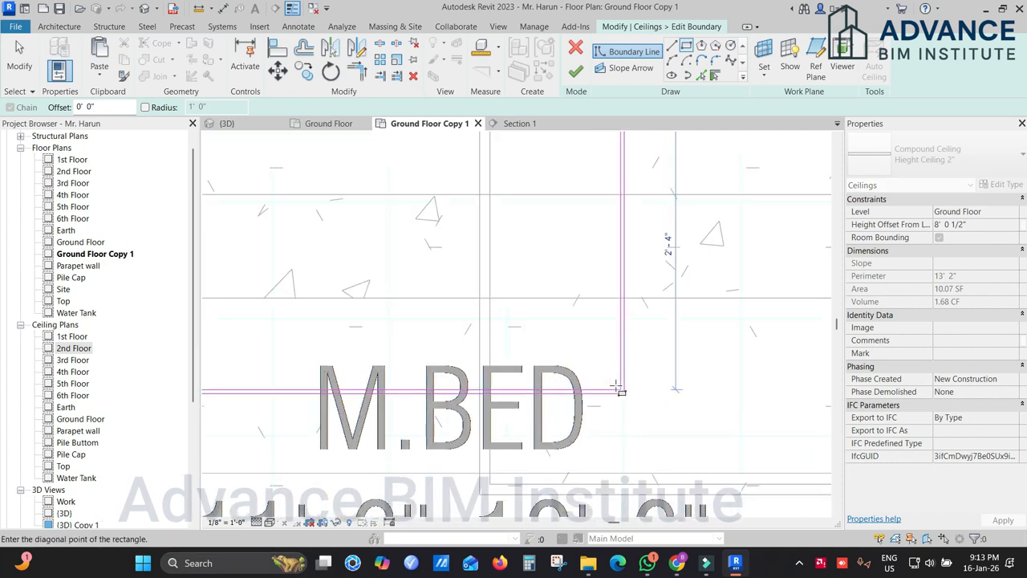
left_click(619, 390)
left_click(575, 71)
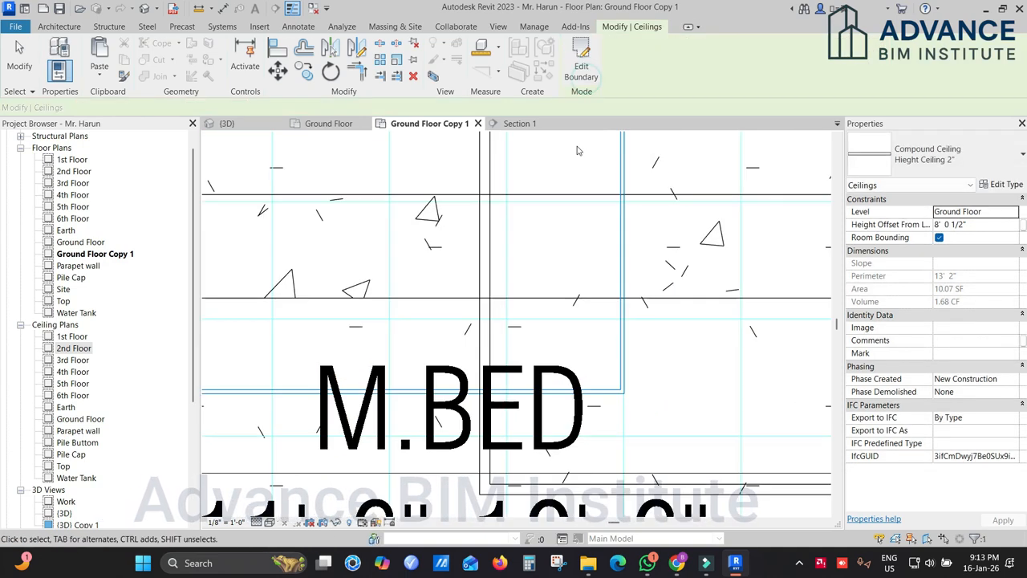
Check the hollowed rectangular Hieght Ceiling 2" band in the Ground Floor Copy 1 plan, Section 1 and the 3D view
scroll(620, 265, "up", 1)
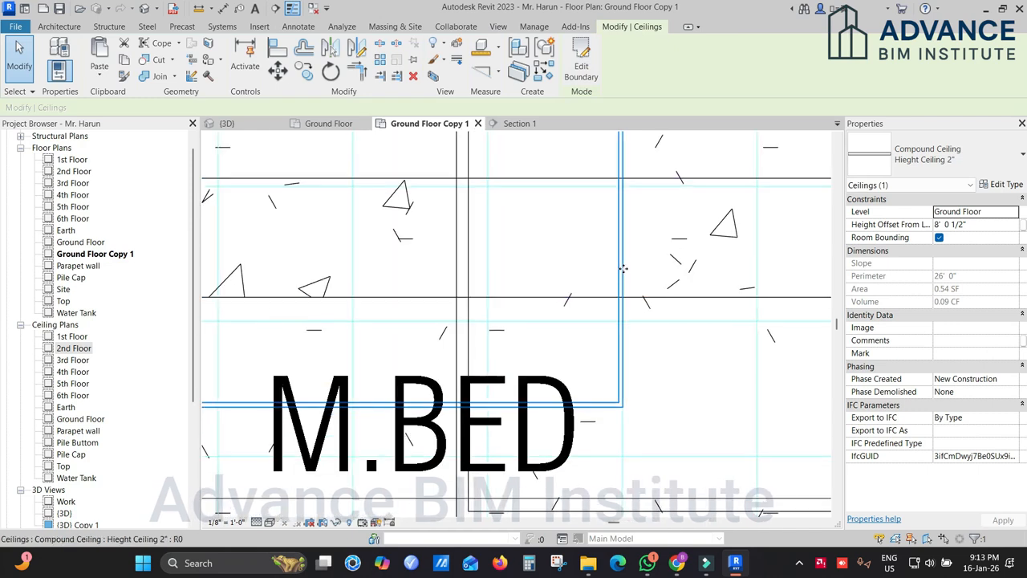
scroll(411, 252, "down", 2)
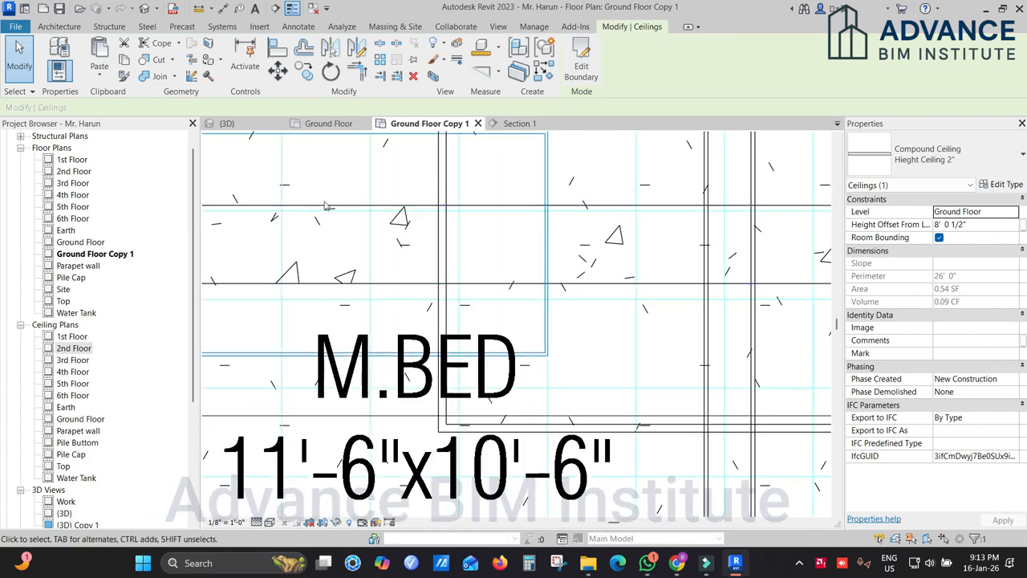
middle_click_drag(416, 250, 480, 257)
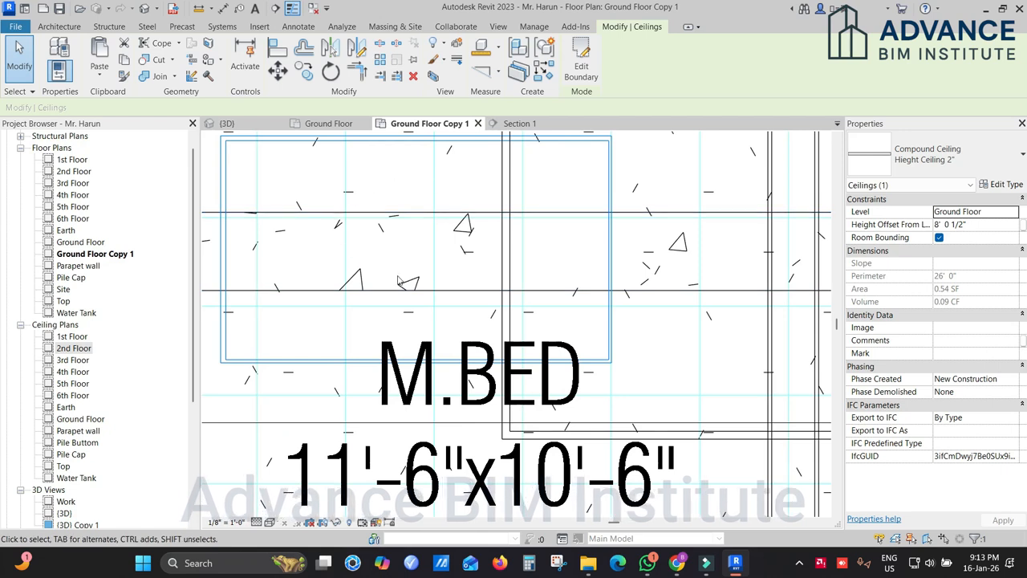
left_click(519, 123)
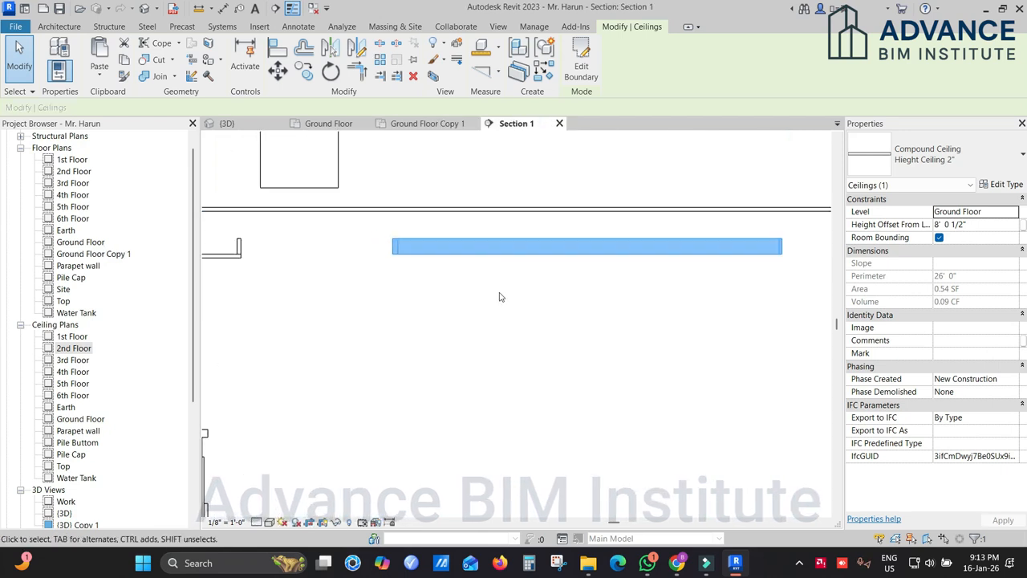
left_click(499, 297)
left_click(470, 254)
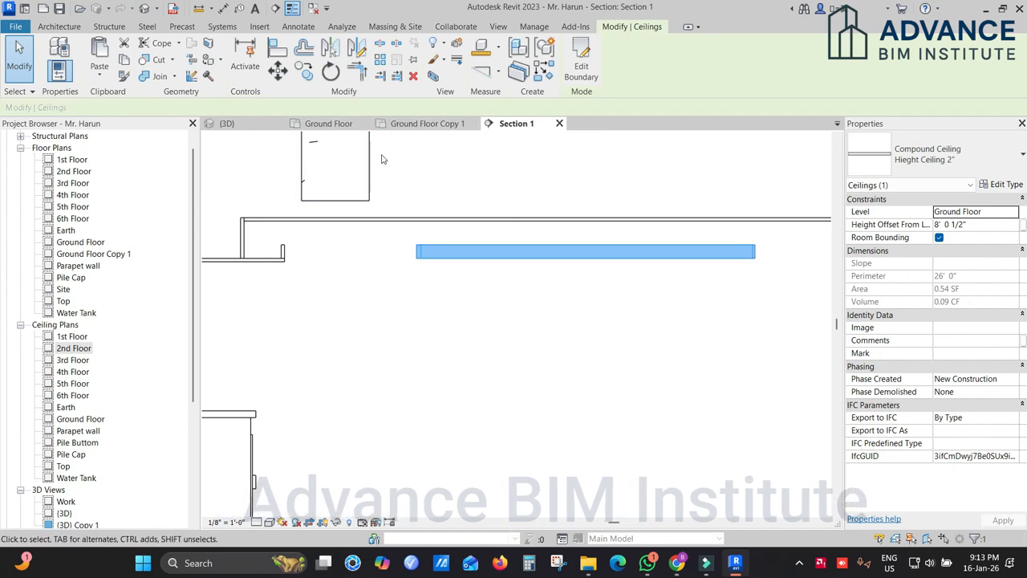
left_click(249, 128)
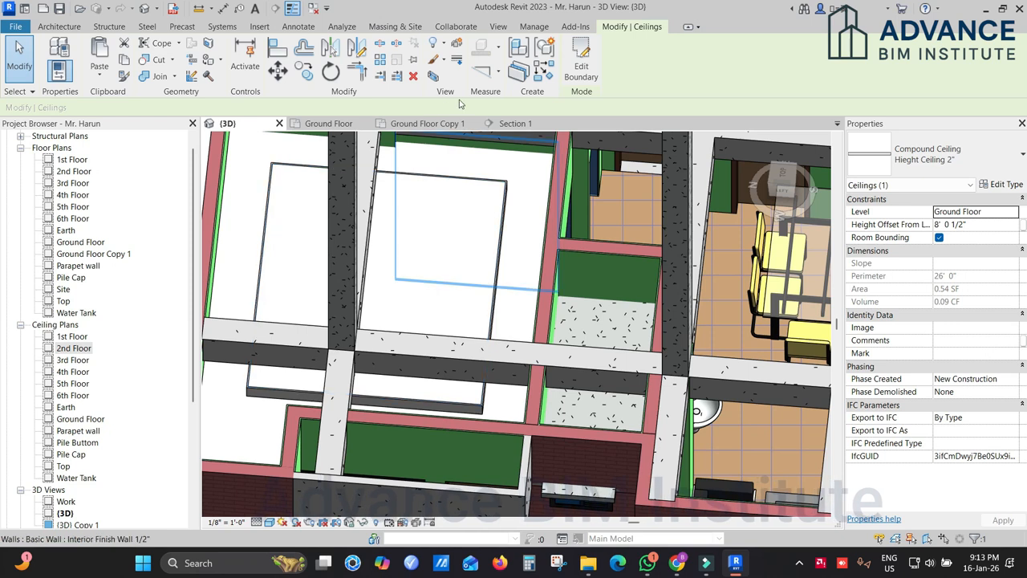
Set the thin rectangular Hieght Ceiling 2" band's height offset to 9' in Section 1 and check it in the 3D view
left_click(518, 123)
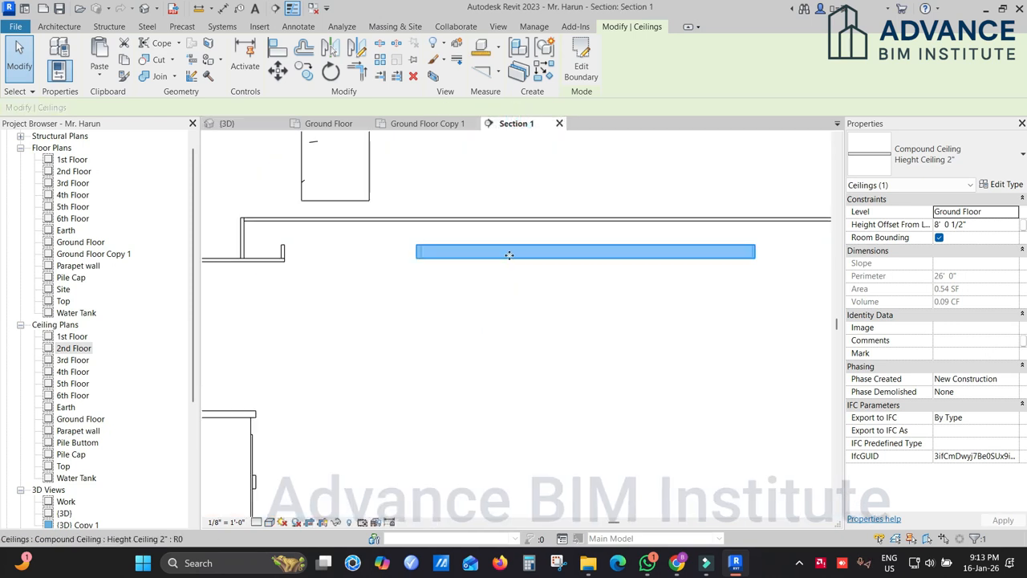
left_click(976, 225)
type("9")
key("Return")
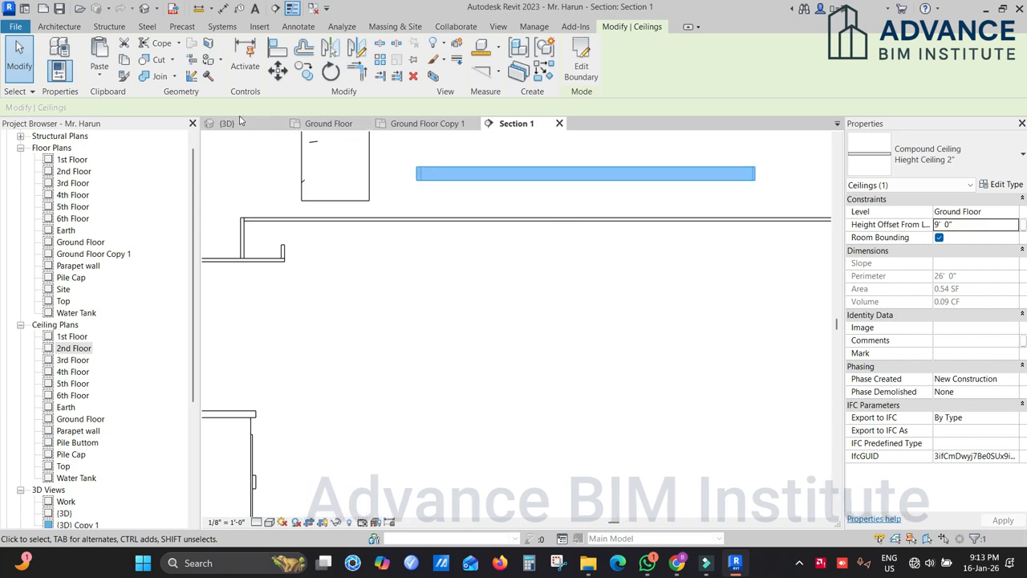
left_click(227, 123)
middle_click_drag(417, 289, 552, 366, "shift")
scroll(398, 233, "up", 4)
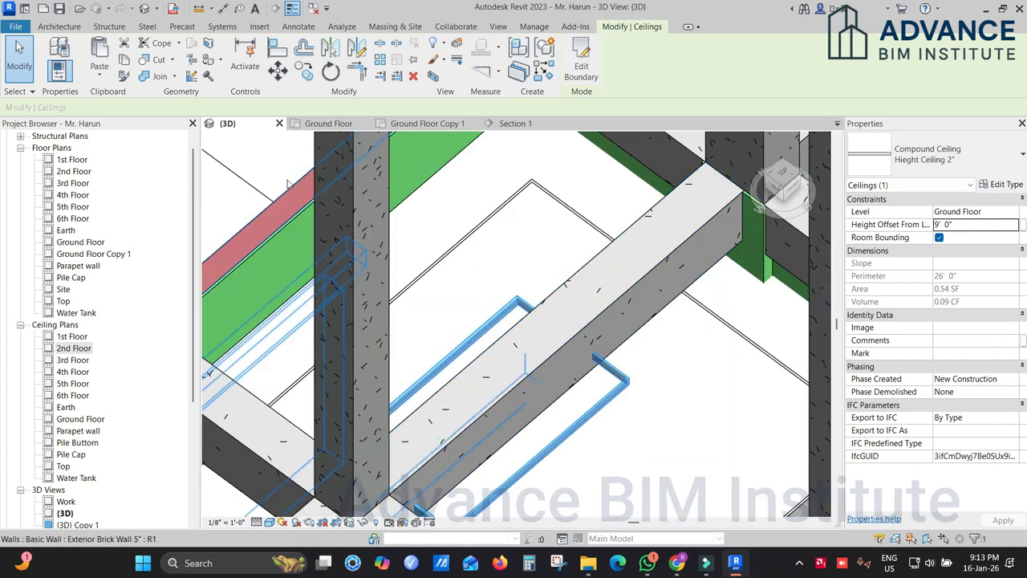
left_click(265, 160)
left_click(618, 397)
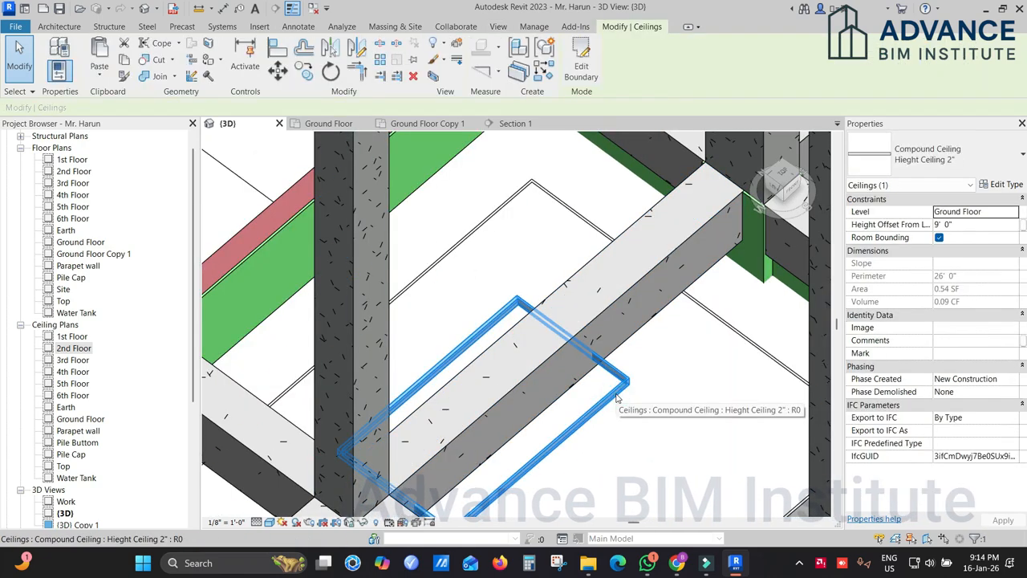
left_click(678, 564)
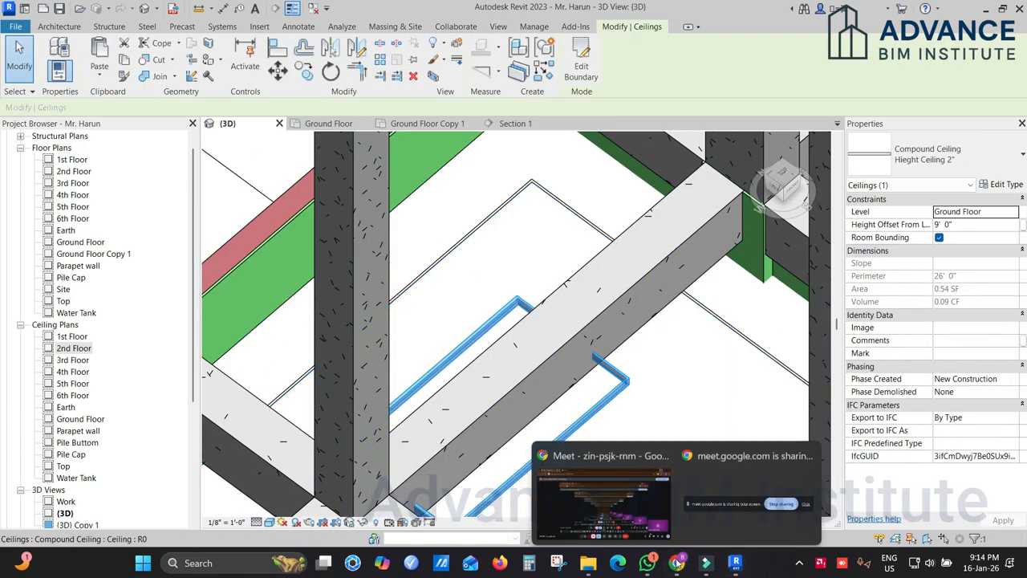
left_click(631, 483)
key("alt+Tab")
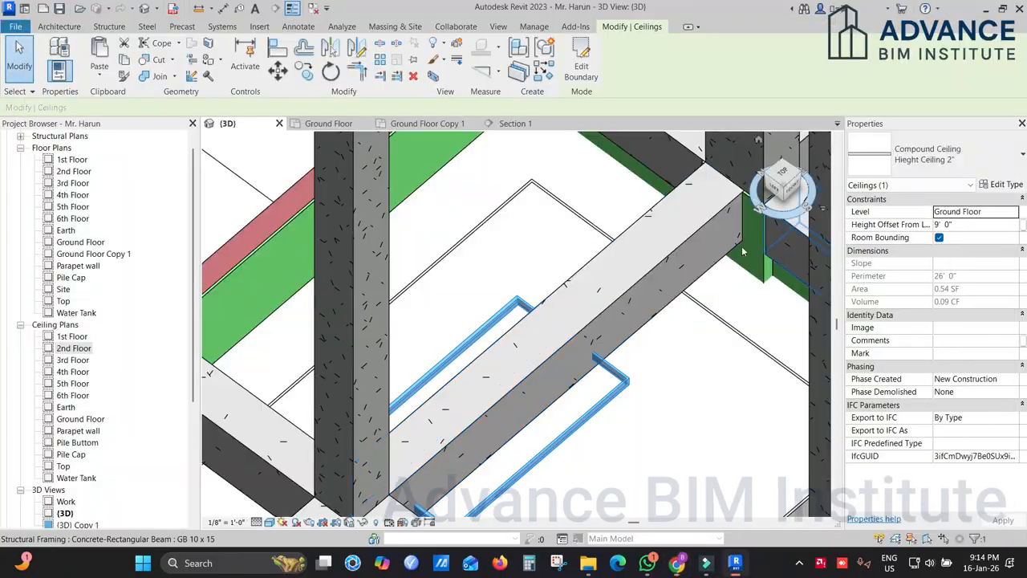
Examine the opened ground floor in the 3D view, from the M.BED ceilings across the other rooms to the parked cars
key("Escape")
scroll(644, 379, "down", 2)
middle_click_drag(622, 326, 491, 343)
scroll(588, 281, "down", 1)
scroll(586, 251, "down", 2)
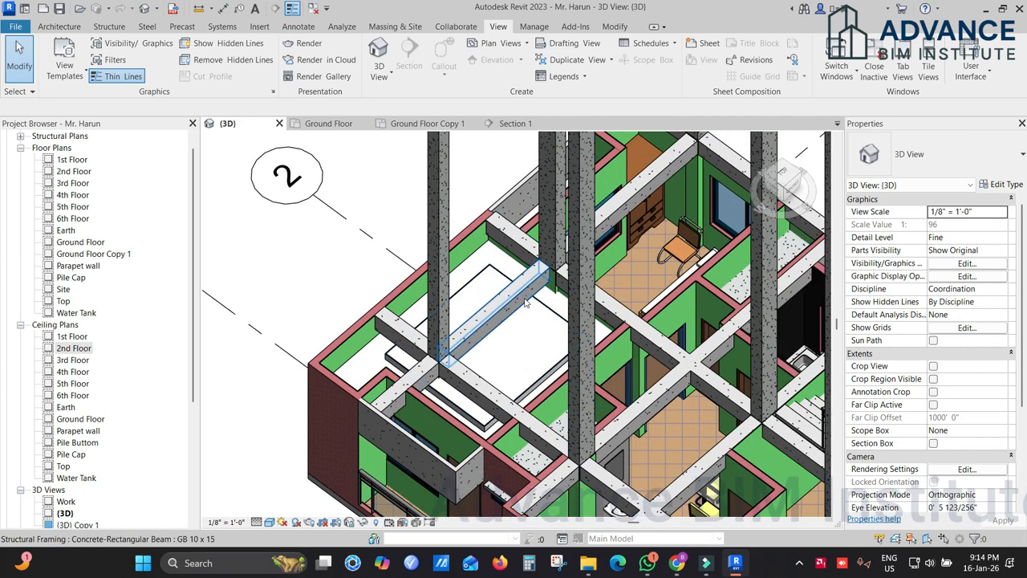
scroll(598, 271, "down", 2)
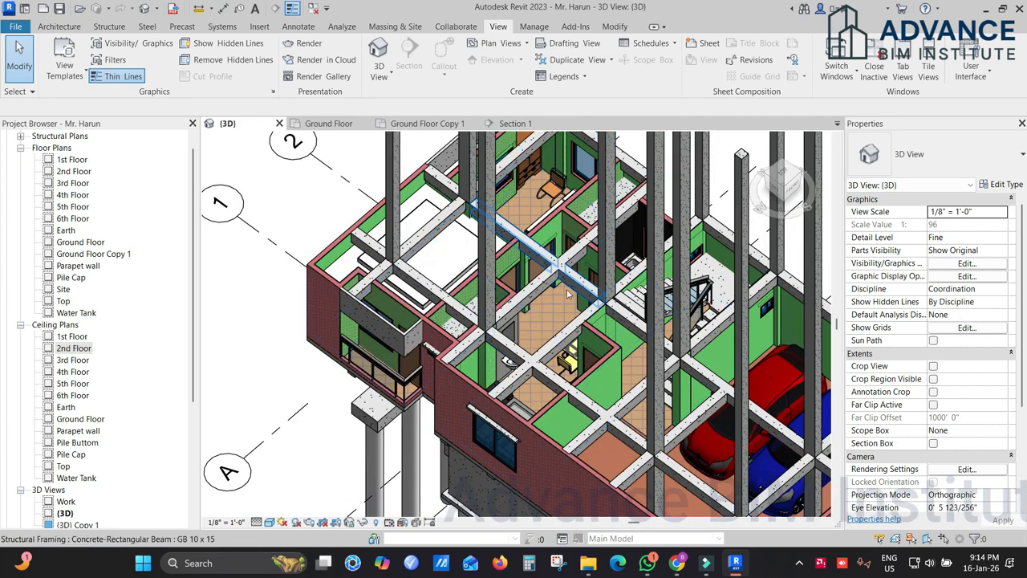
middle_click_drag(725, 472, 578, 347)
scroll(665, 380, "down", 2)
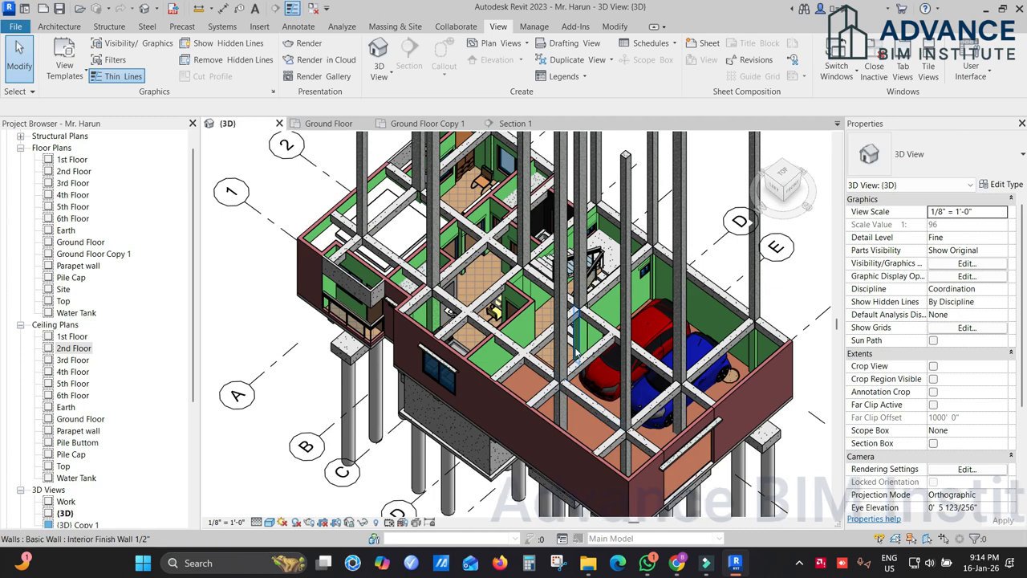
scroll(493, 365, "up", 2)
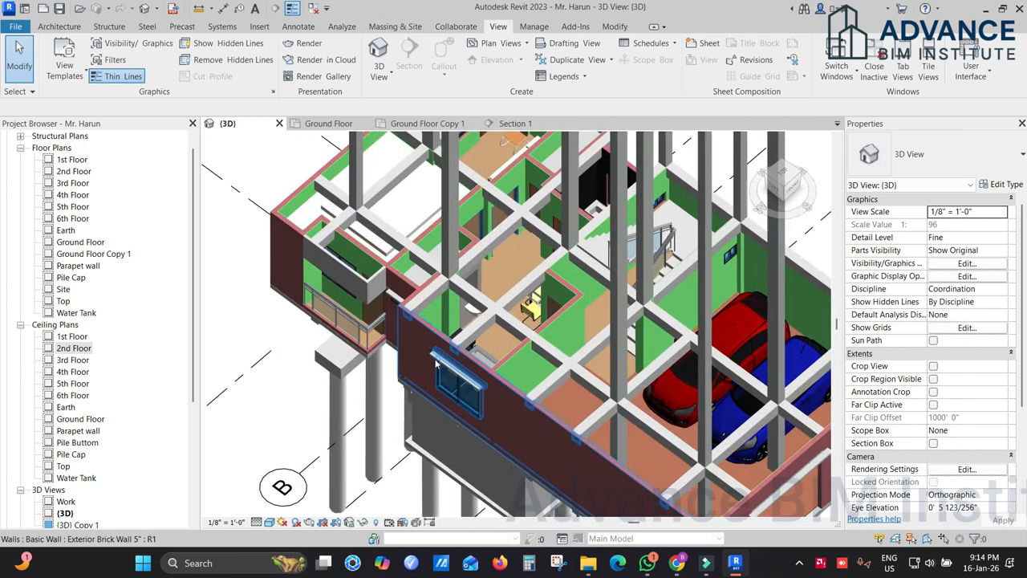
middle_click_drag(492, 365, 404, 275)
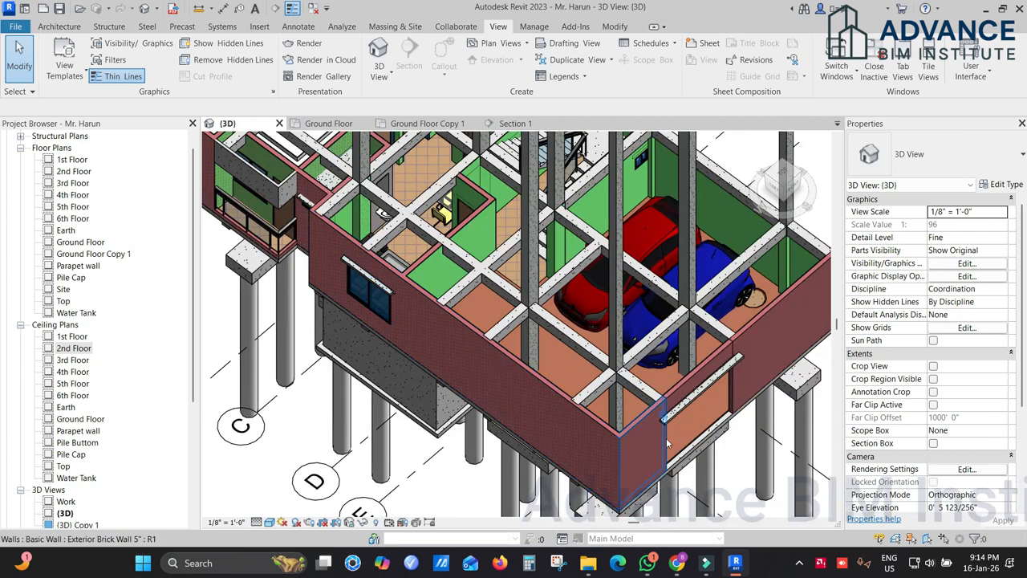
scroll(800, 297, "down", 3)
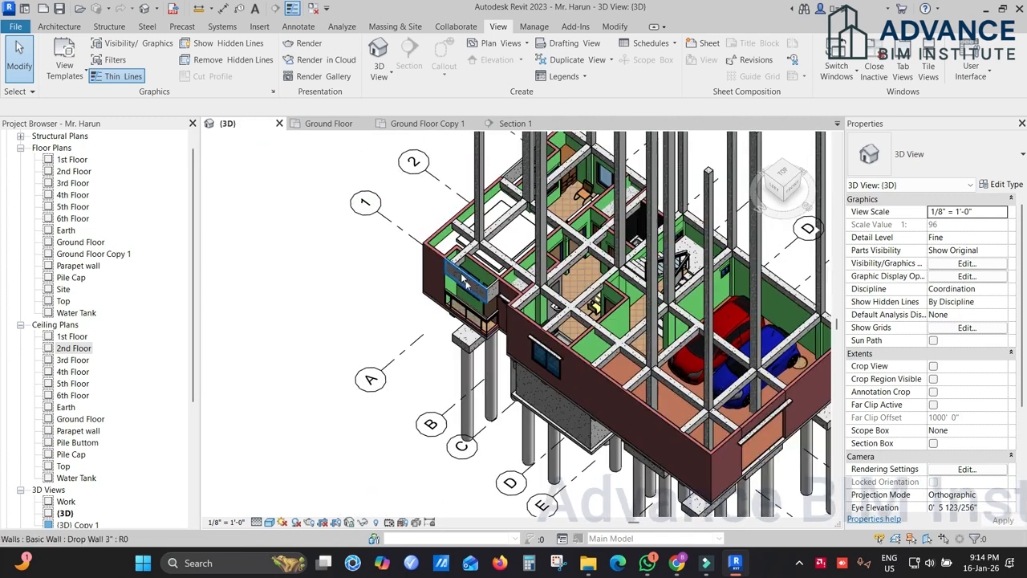
scroll(581, 304, "up", 4)
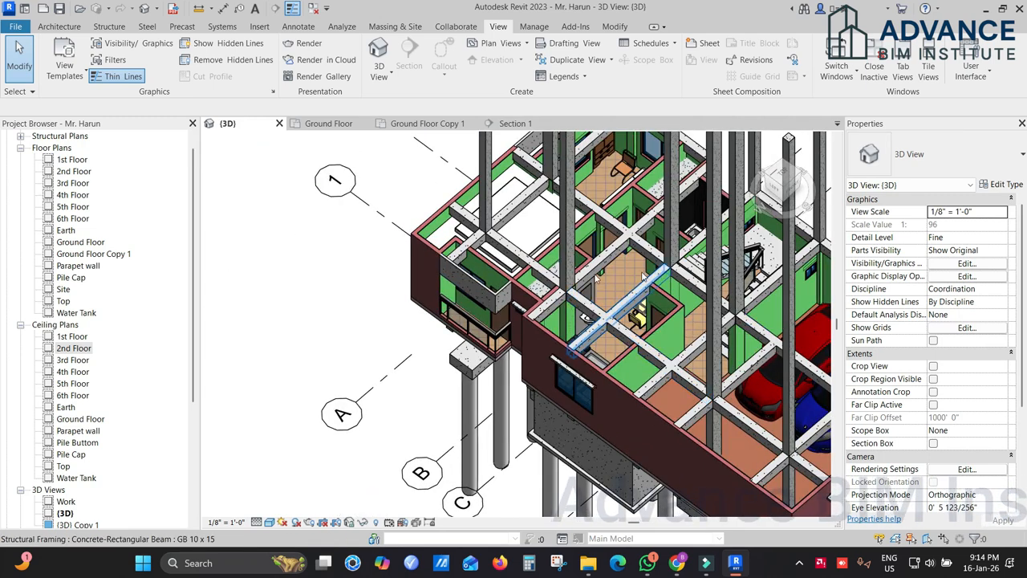
middle_click_drag(581, 304, 487, 335)
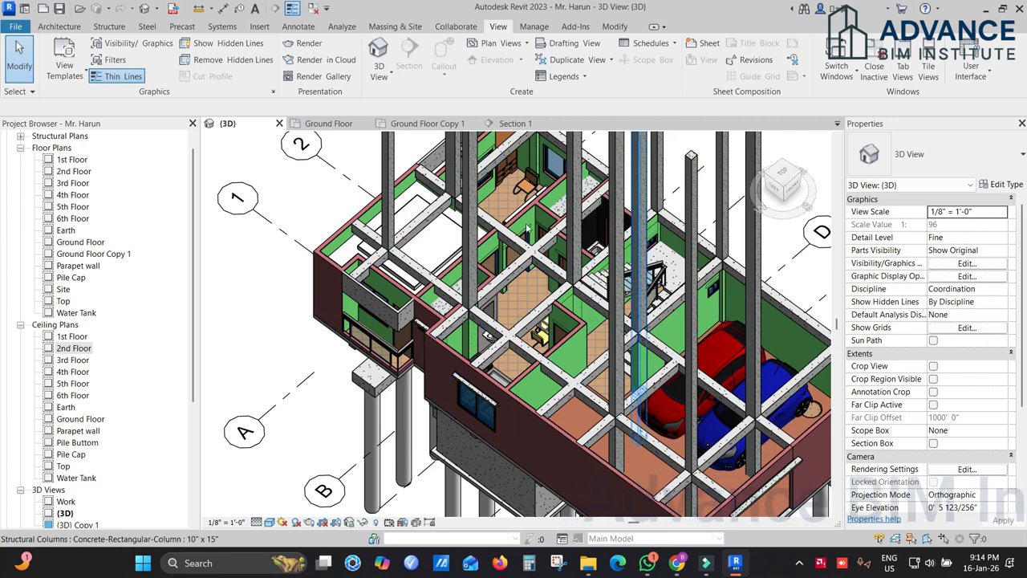
middle_click_drag(604, 318, 573, 347)
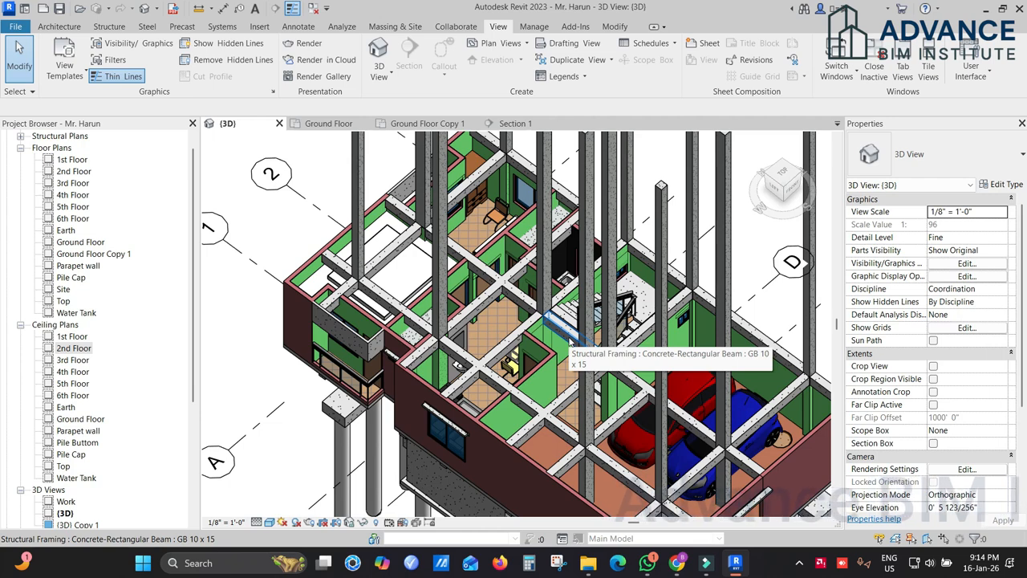
scroll(570, 341, "down", 3)
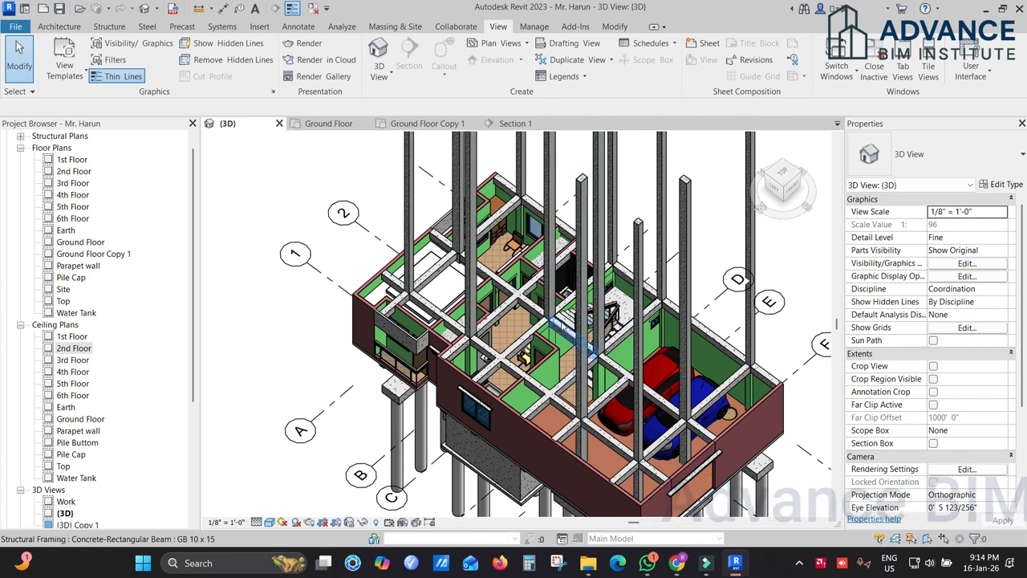
middle_click_drag(720, 456, 654, 405)
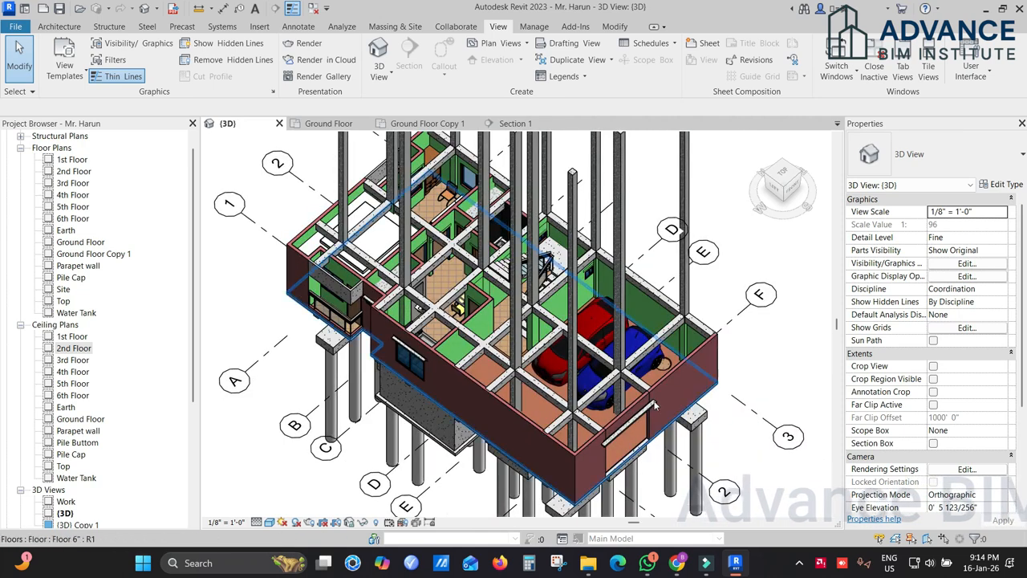
scroll(652, 404, "down", 3)
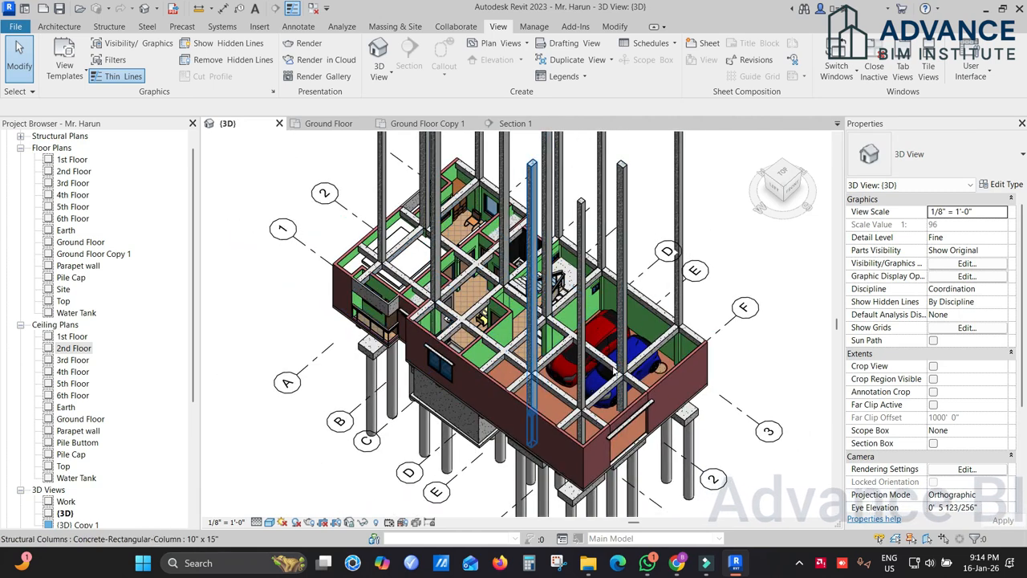
middle_click_drag(489, 334, 501, 341)
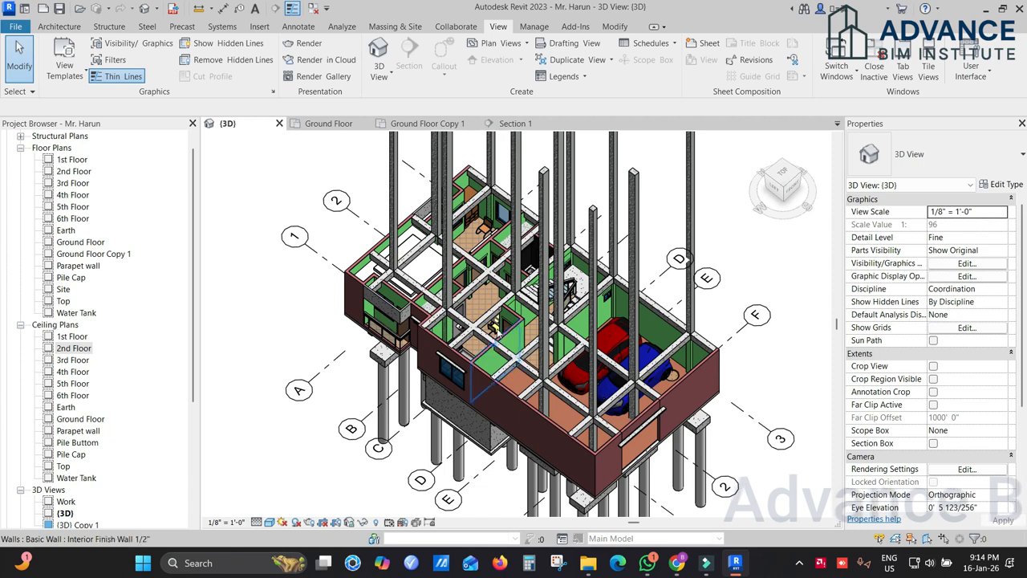
scroll(464, 372, "up", 3)
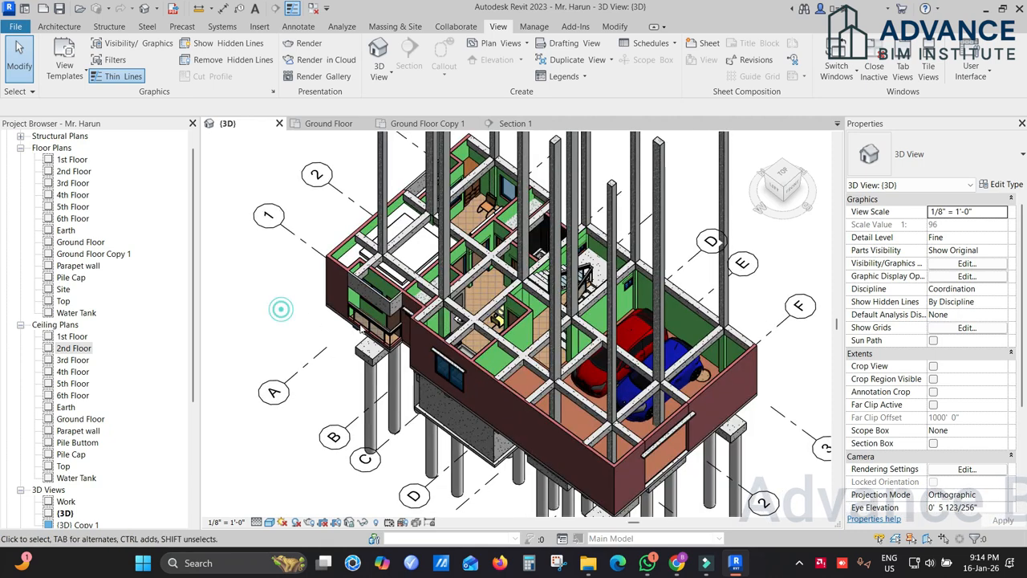
scroll(369, 301, "up", 3)
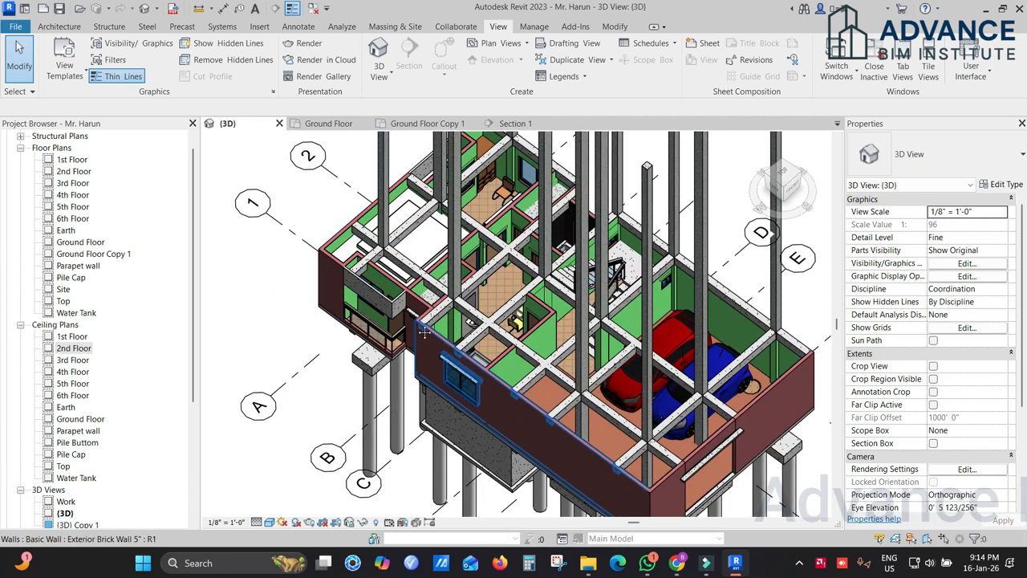
middle_click_drag(423, 333, 432, 309)
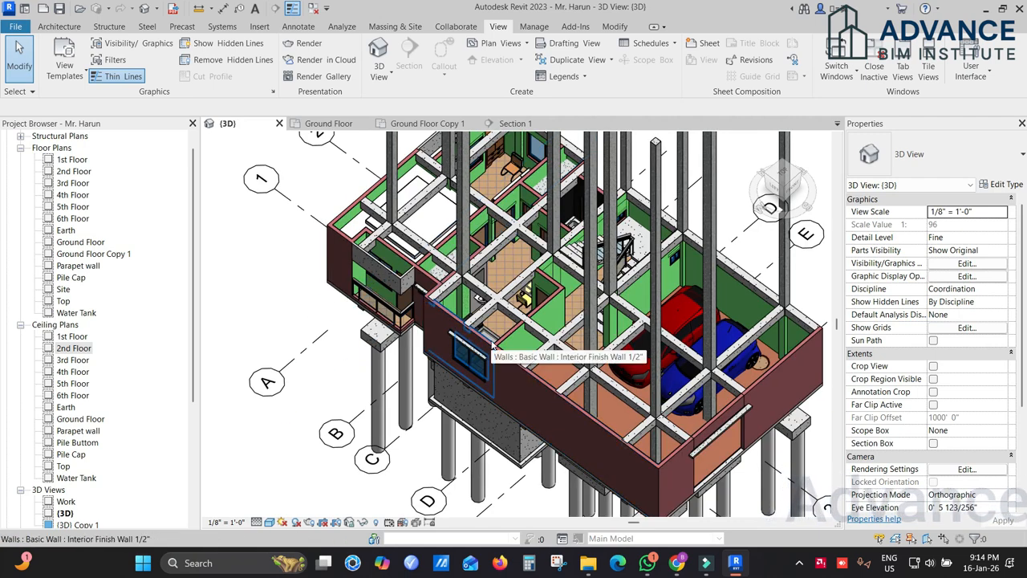
scroll(292, 290, "up", 4)
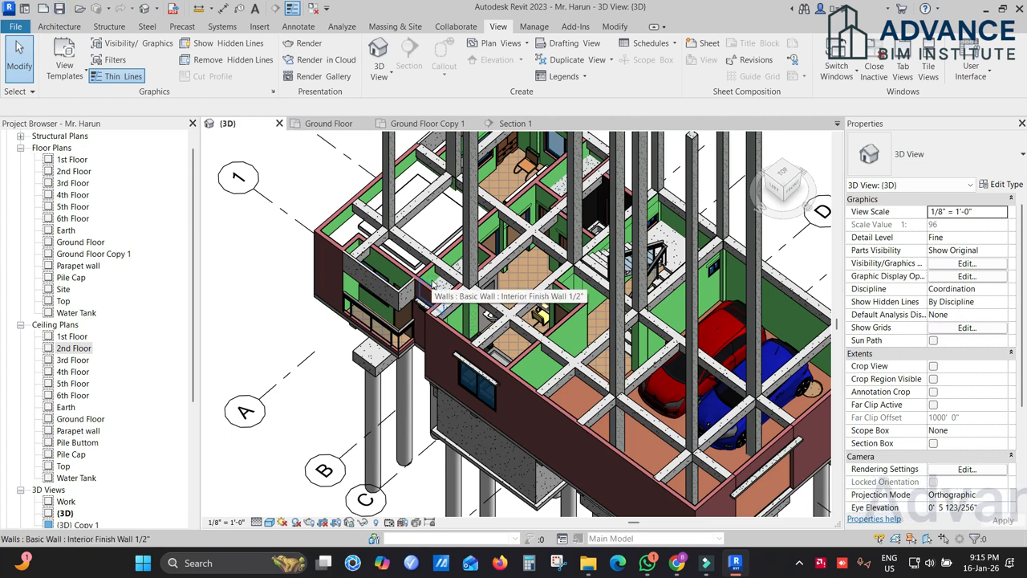
scroll(431, 286, "up", 2)
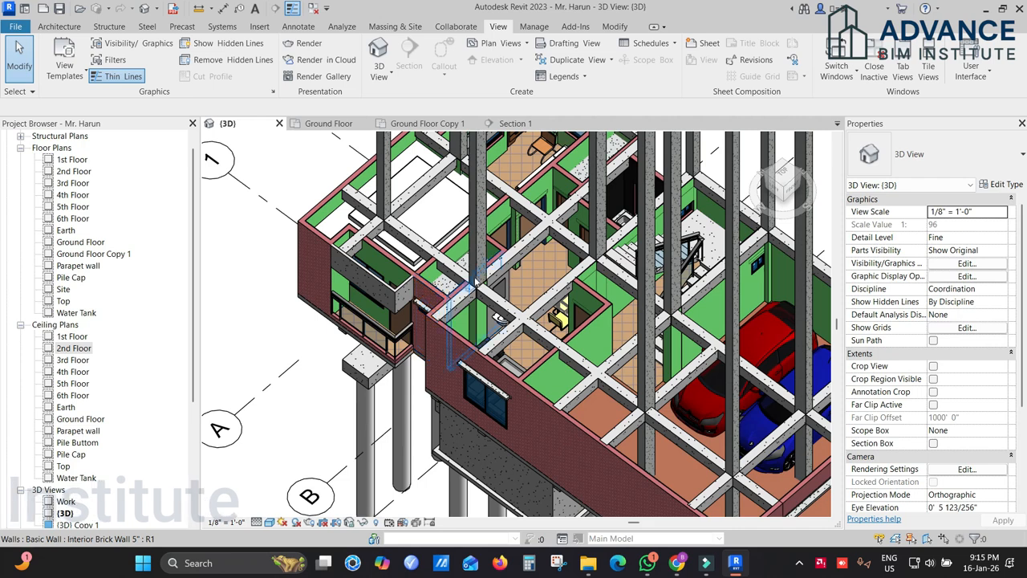
middle_click_drag(503, 257, 450, 239)
scroll(458, 256, "down", 1)
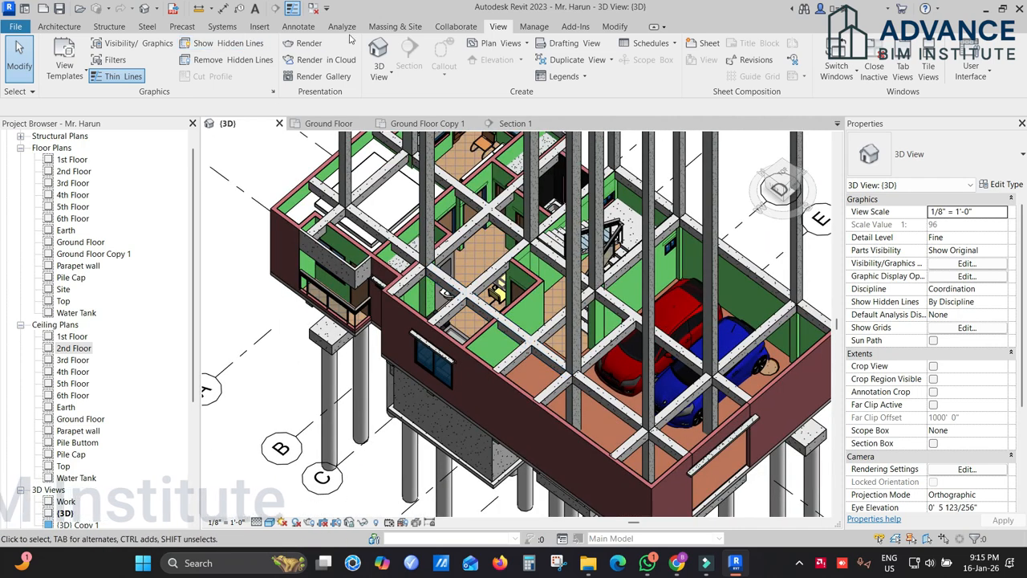
Create a perspective camera view inside the M.BED from the Ground Floor Copy 1 plan and display it in a coloured visual style
left_click(423, 122)
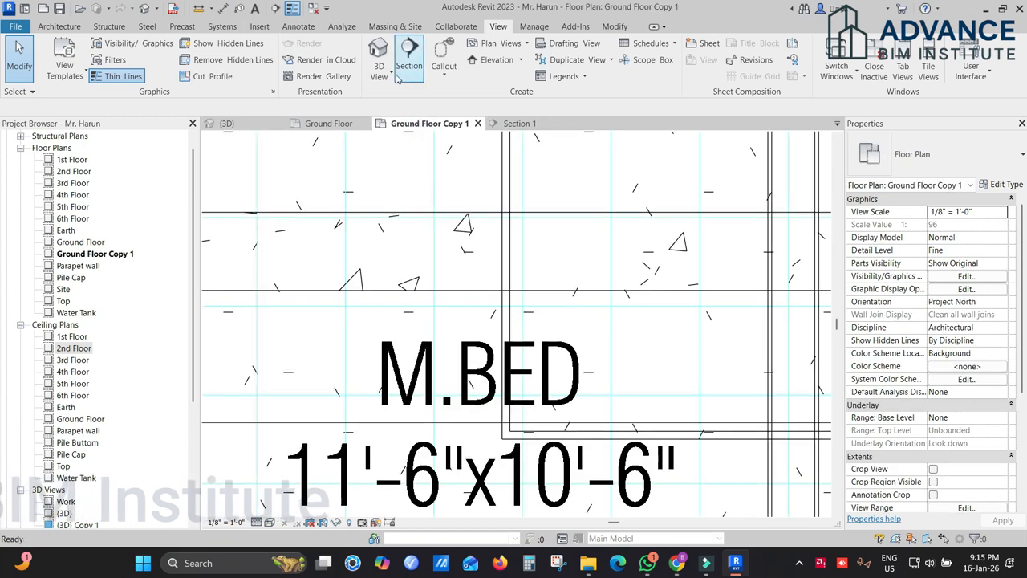
left_click(446, 64)
key("Escape")
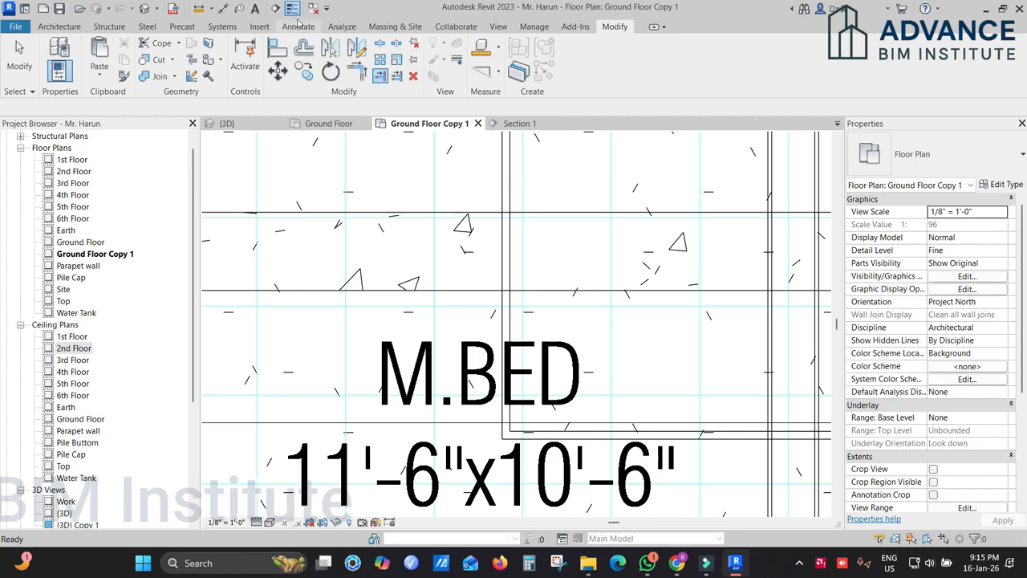
left_click(158, 9)
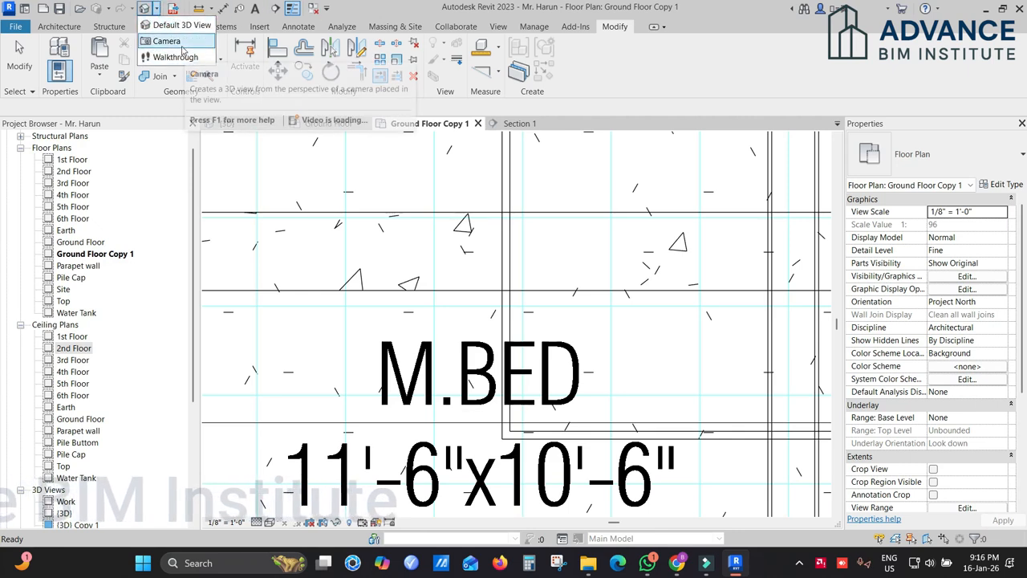
left_click(181, 44)
scroll(463, 231, "down", 6)
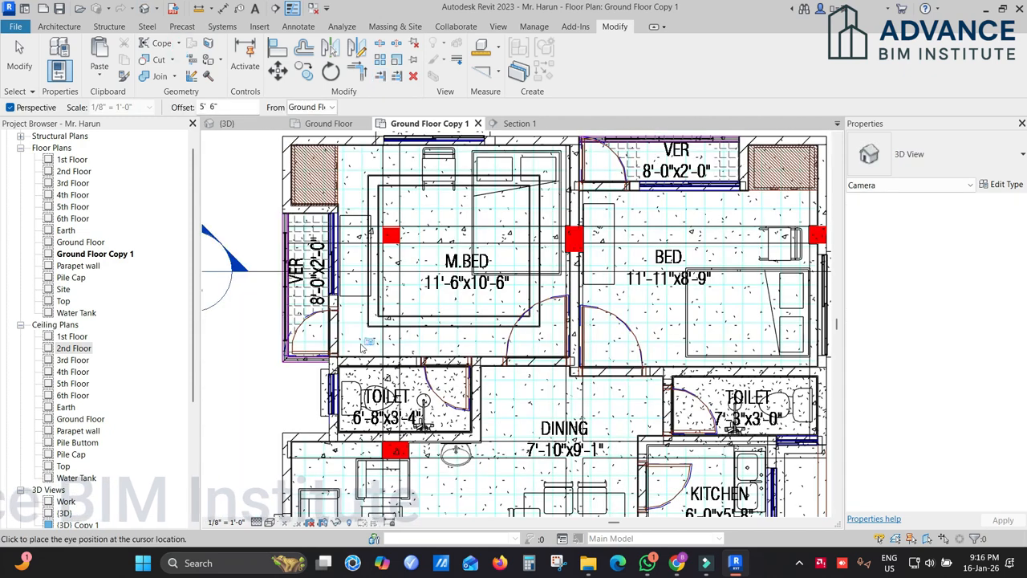
left_click(450, 237)
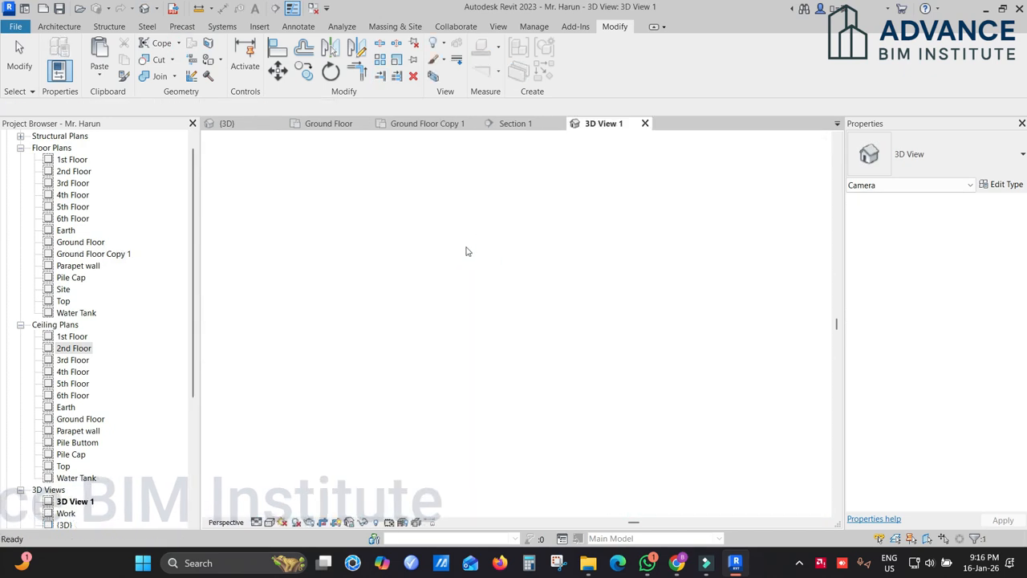
left_click(270, 523)
left_click(301, 483)
scroll(531, 340, "down", 2)
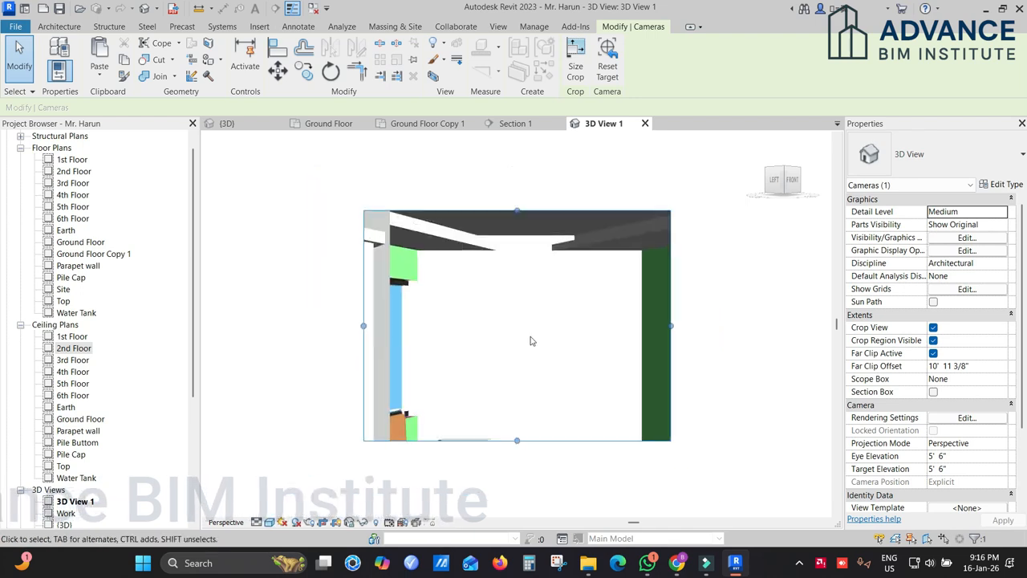
Turn the M.BED camera towards the bed and window wall and enlarge its crop region sideways and downwards
middle_click_drag(527, 314, 582, 311, "shift")
left_click_drag(648, 319, 733, 321)
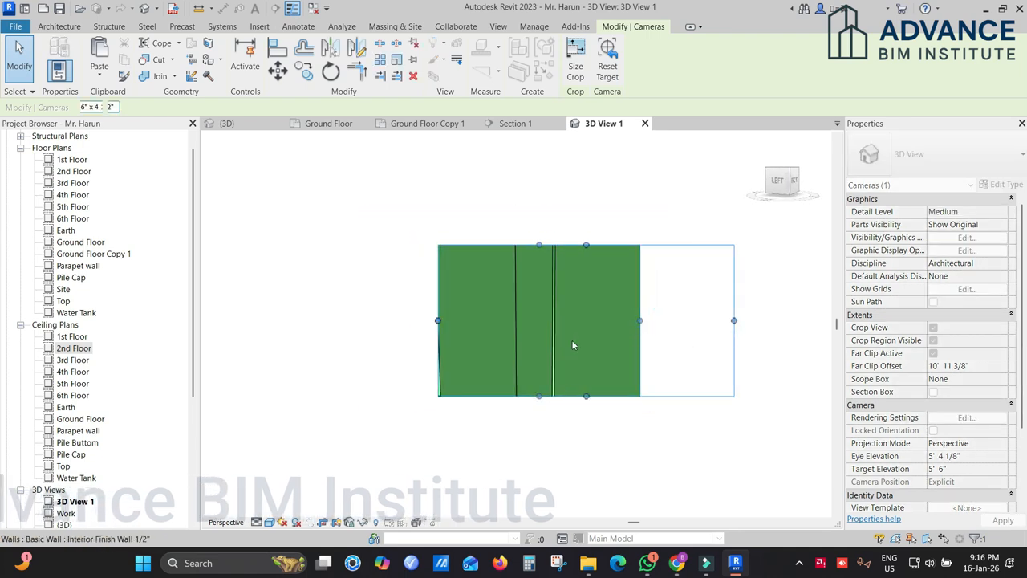
left_click_drag(576, 436, 578, 461)
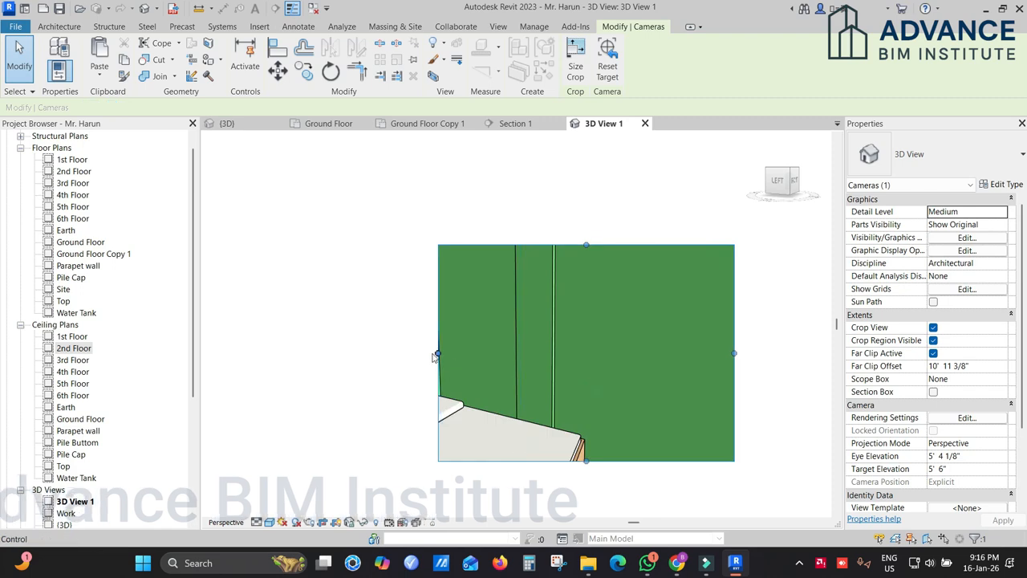
left_click_drag(438, 354, 312, 354)
middle_click_drag(461, 320, 473, 349, "shift")
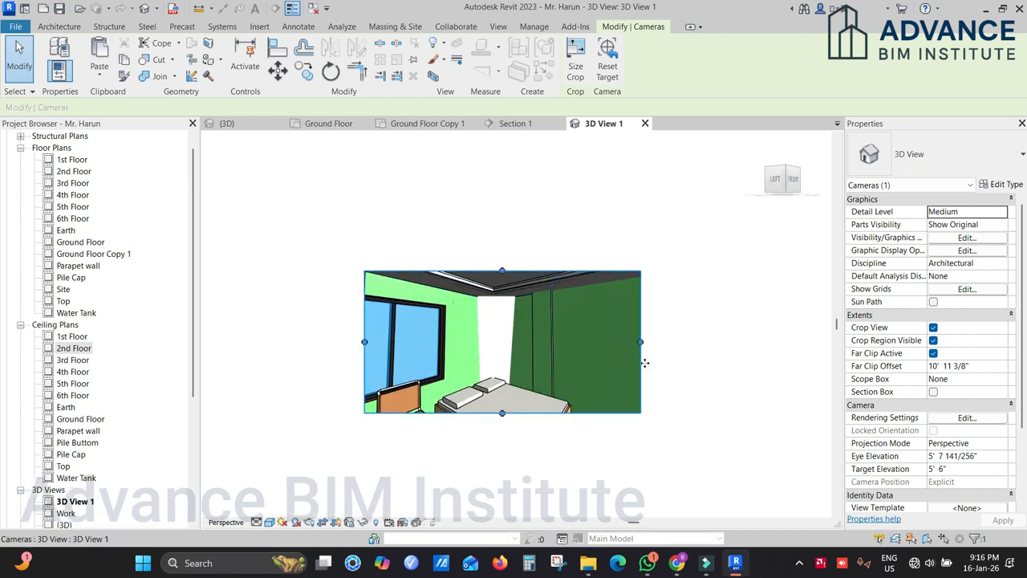
left_click_drag(502, 413, 501, 482)
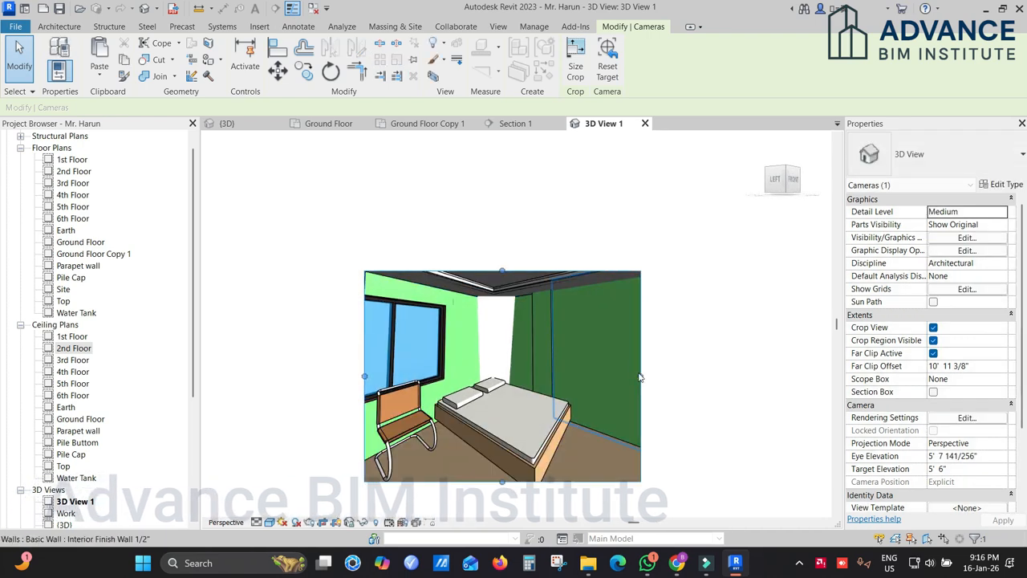
Turn the M.BED camera further towards the wall beside the bed and widen its crop to include the chair, window and floor
left_click_drag(640, 377, 748, 376)
left_click_drag(556, 272, 553, 239)
mouse_move(537, 337)
middle_mouse_down("shift")
mouse_move(531, 352)
mouse_move(552, 350)
middle_mouse_up("shift")
scroll(554, 339, "down", 2)
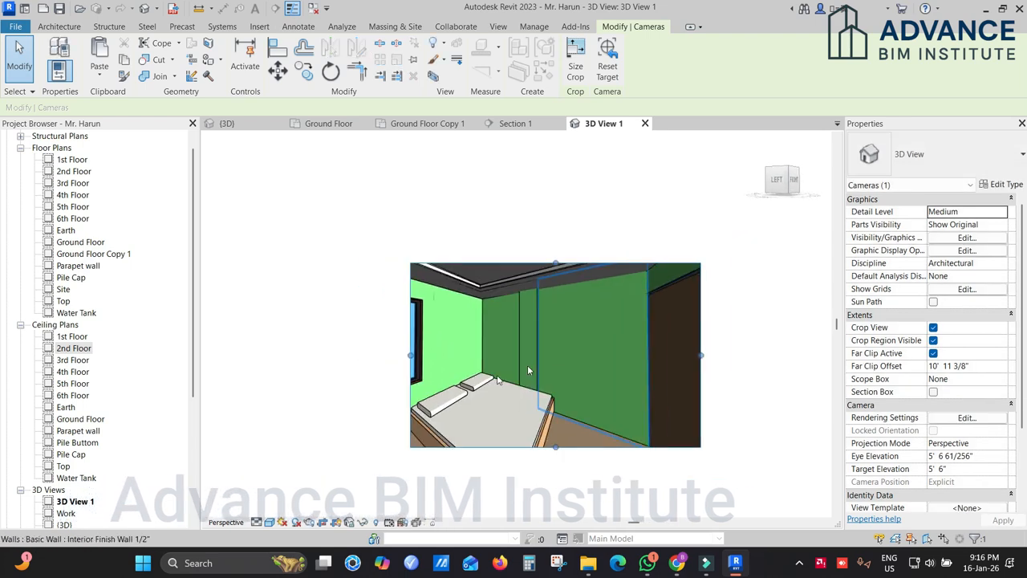
left_click_drag(410, 354, 341, 355)
left_click_drag(520, 448, 520, 489)
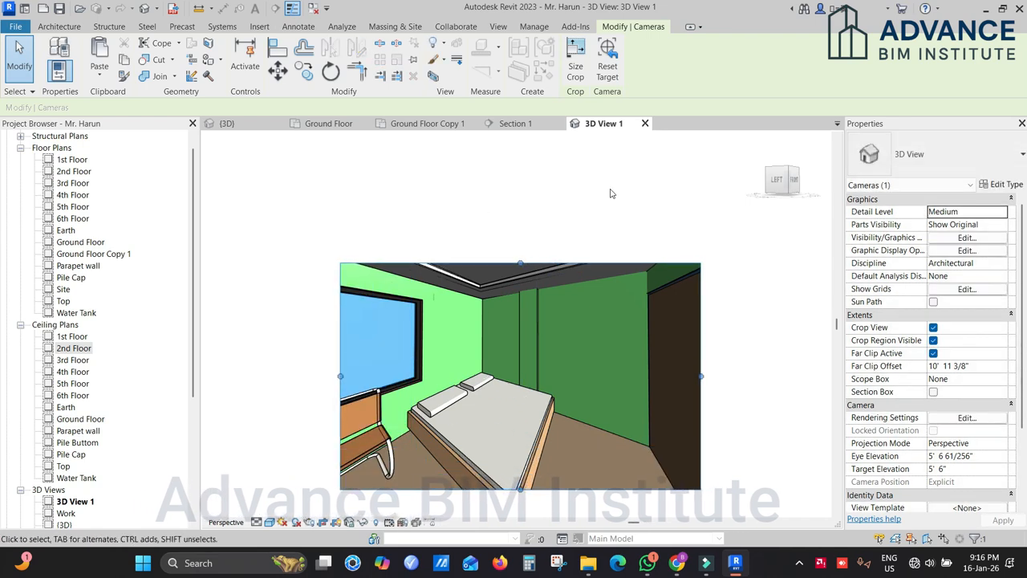
Extend the camera crop region upwards and to both sides to show more of the stepped ceiling, window and dark door
middle_click_drag(634, 175, 610, 152)
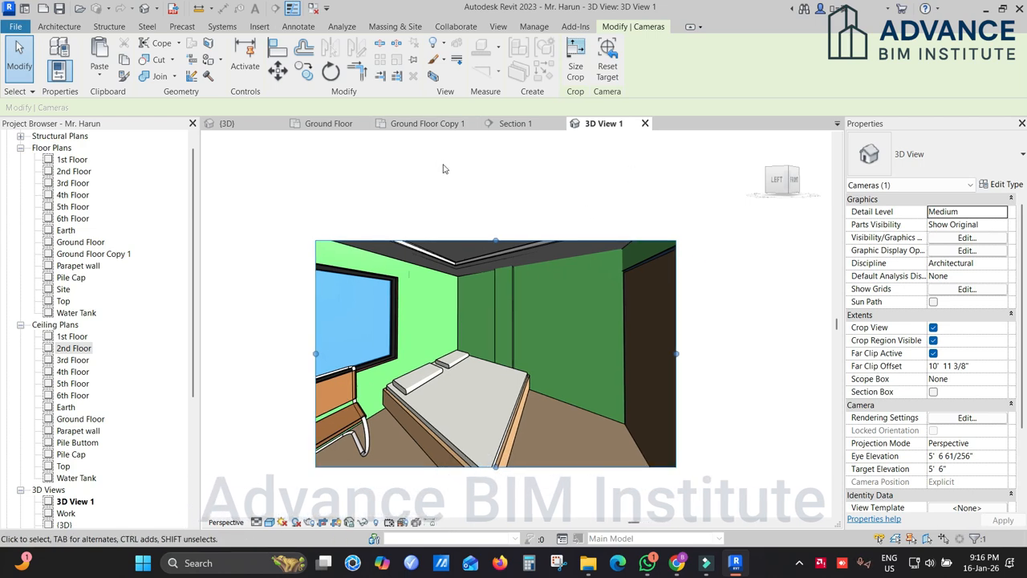
left_click_drag(496, 240, 499, 228)
left_click_drag(676, 348, 706, 348)
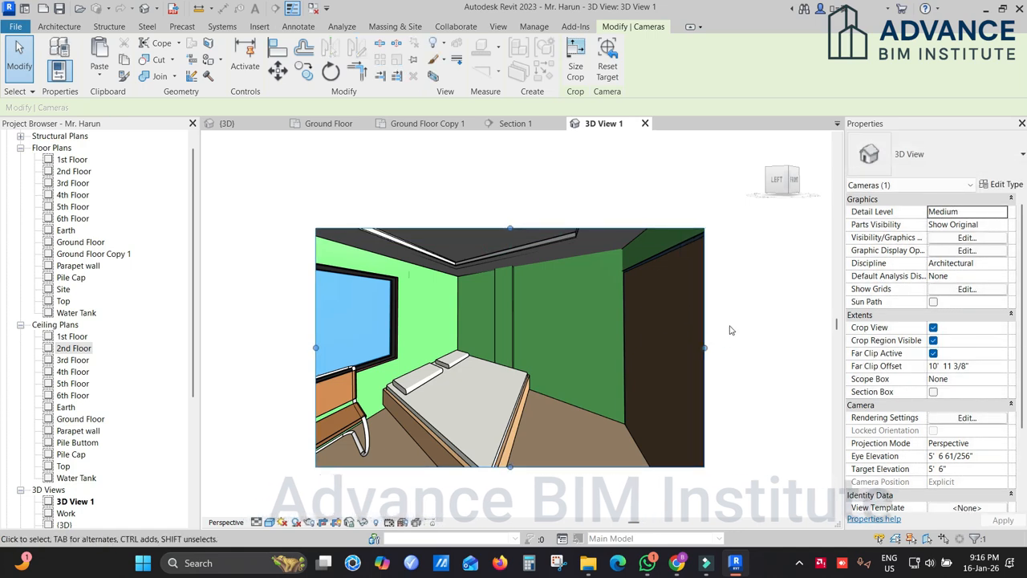
left_click_drag(316, 347, 273, 353)
left_click_drag(489, 229, 489, 210)
left_click(760, 267)
middle_click_drag(760, 267, 571, 344)
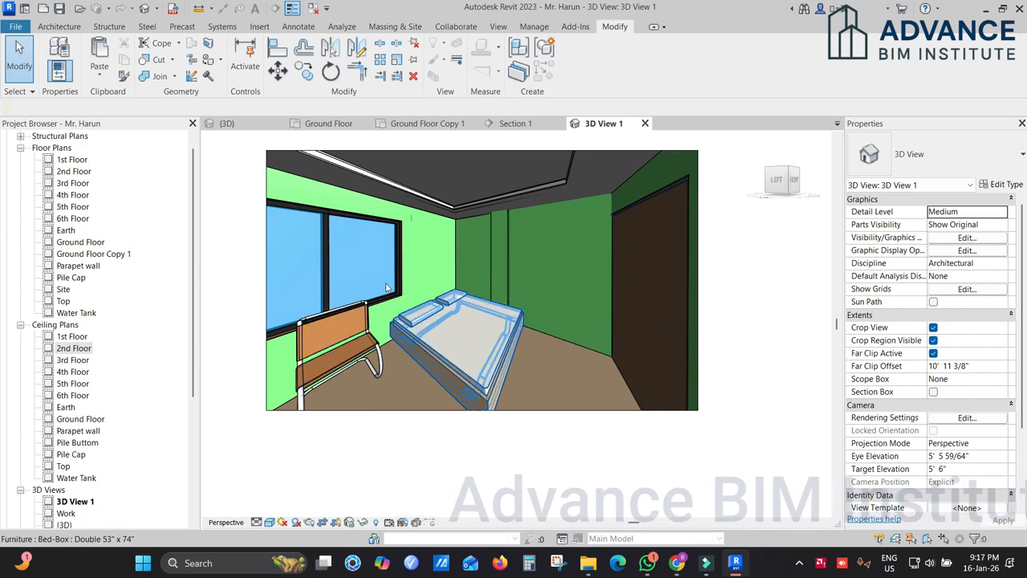
Compare the M.BED and BED areas in the Ground Floor Copy 1 and Ground Floor plans
left_click(418, 123)
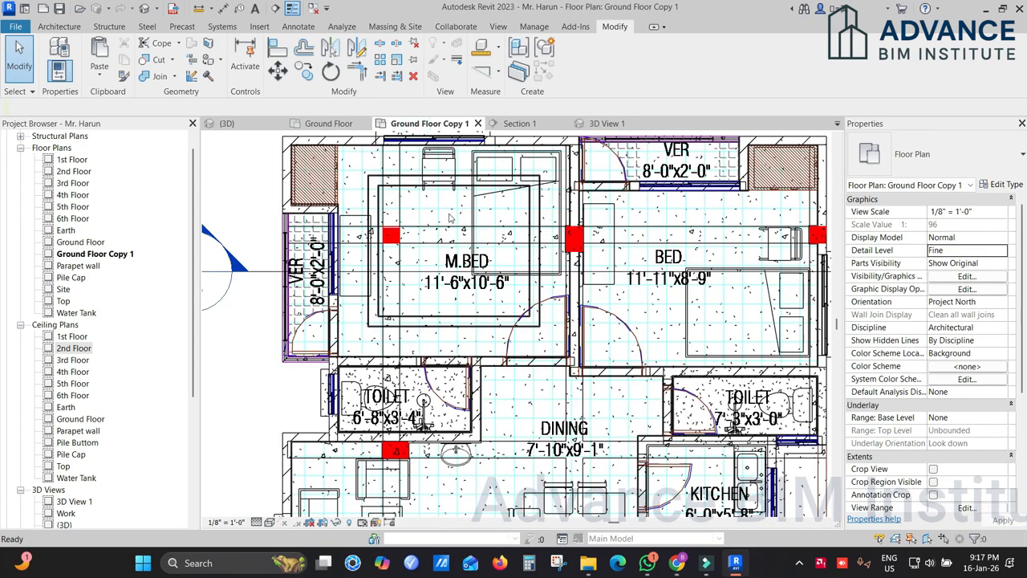
scroll(406, 361, "down", 2)
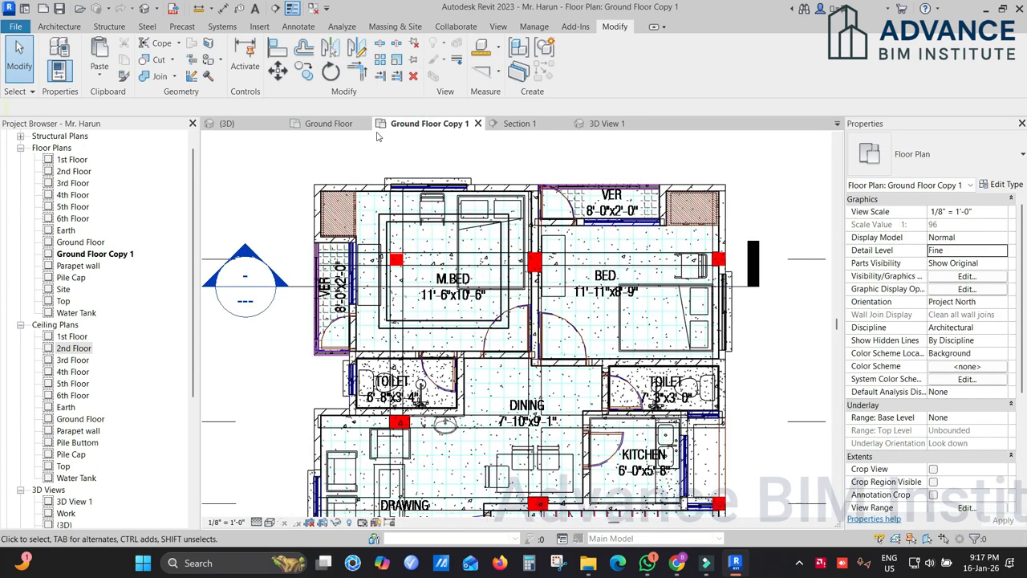
left_click(328, 124)
scroll(464, 141, "down", 4)
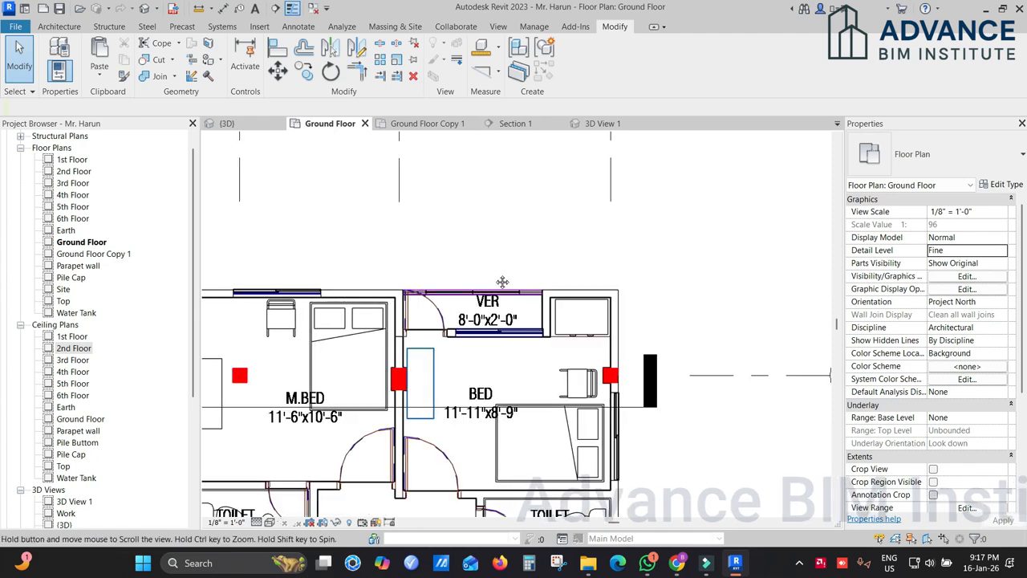
left_click(438, 123)
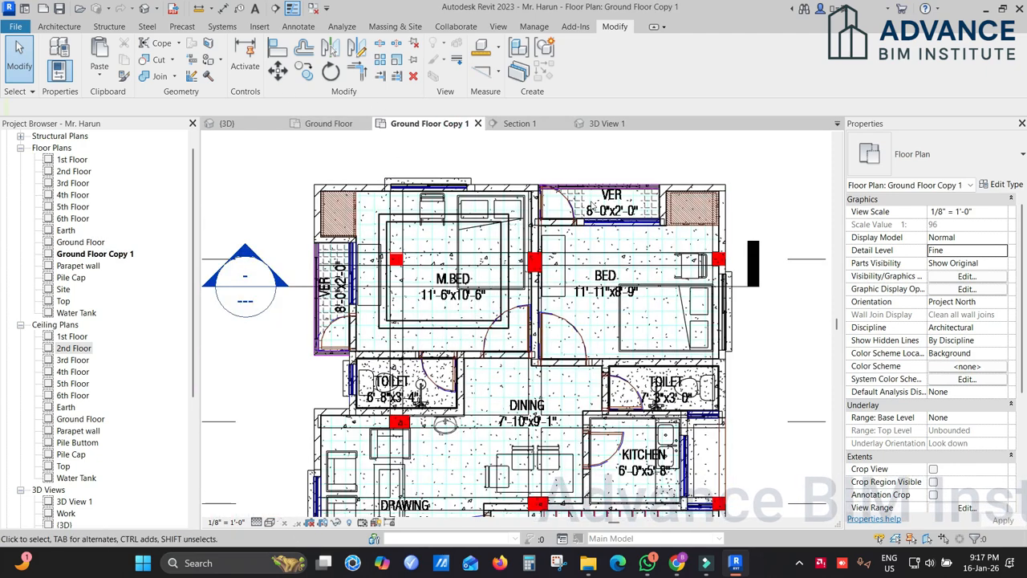
middle_click_drag(683, 233, 629, 208)
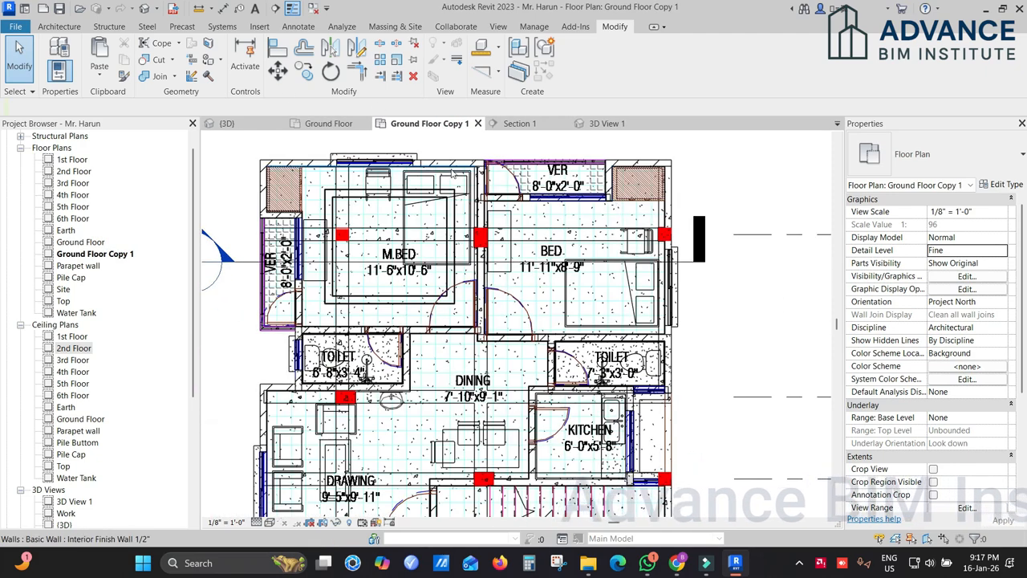
Return to 3D View 1 and extend its crop region downwards to include more floor around the bed and chair
left_click(625, 126)
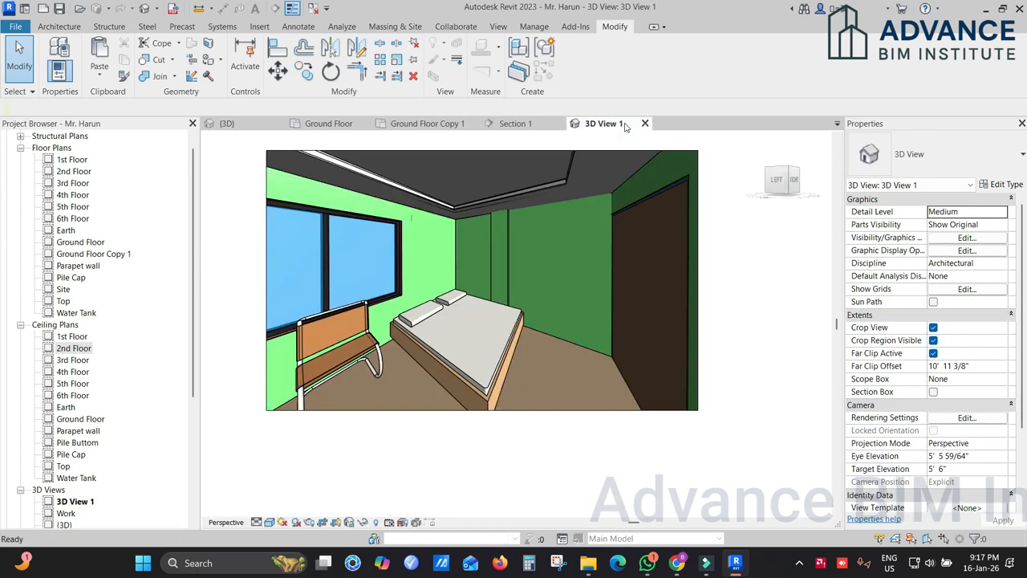
left_click(541, 410)
left_click_drag(482, 411, 483, 447)
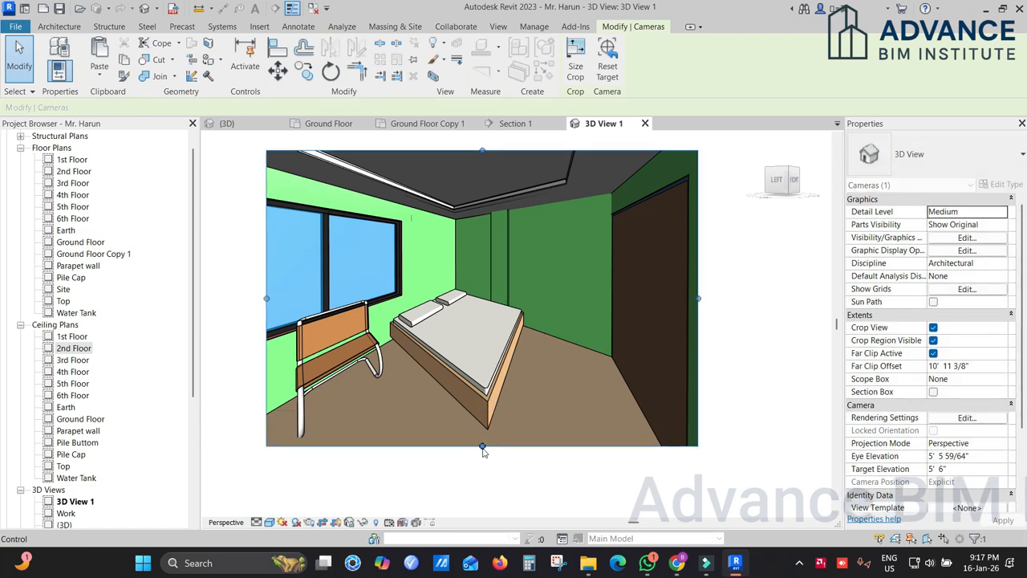
key("Escape")
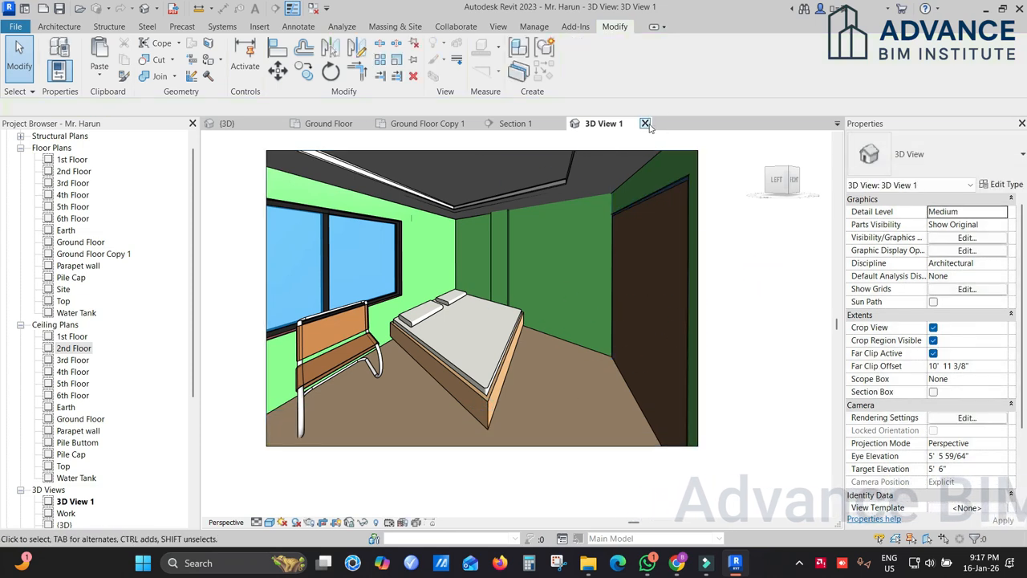
scroll(58, 377, "down", 2)
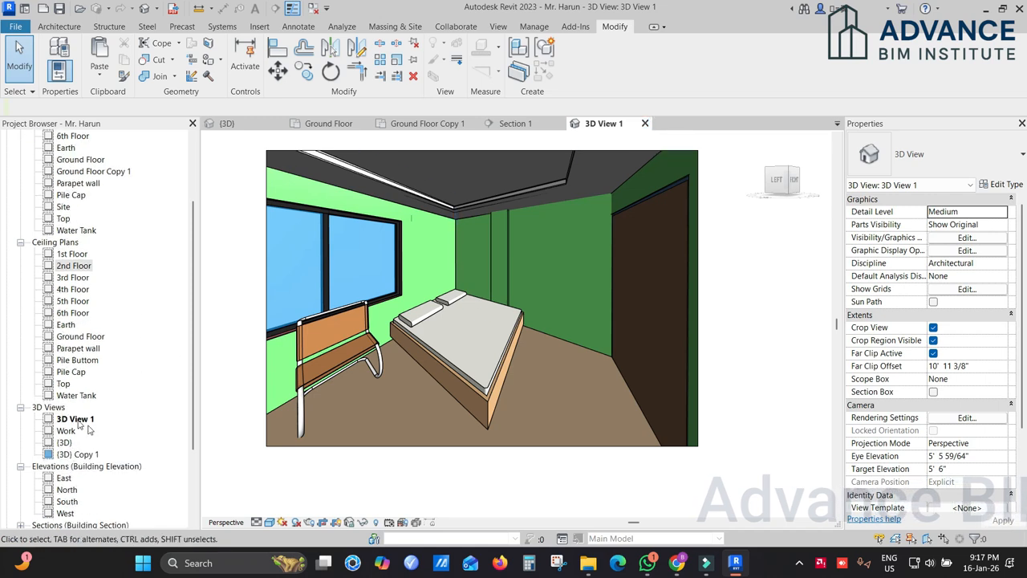
left_click(83, 421)
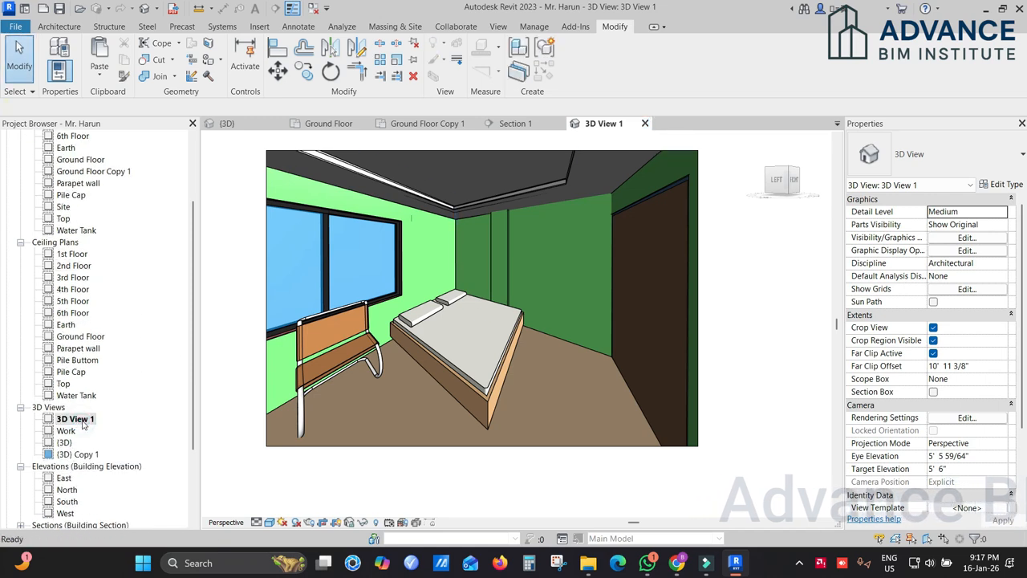
right_click(83, 420)
left_click(135, 292)
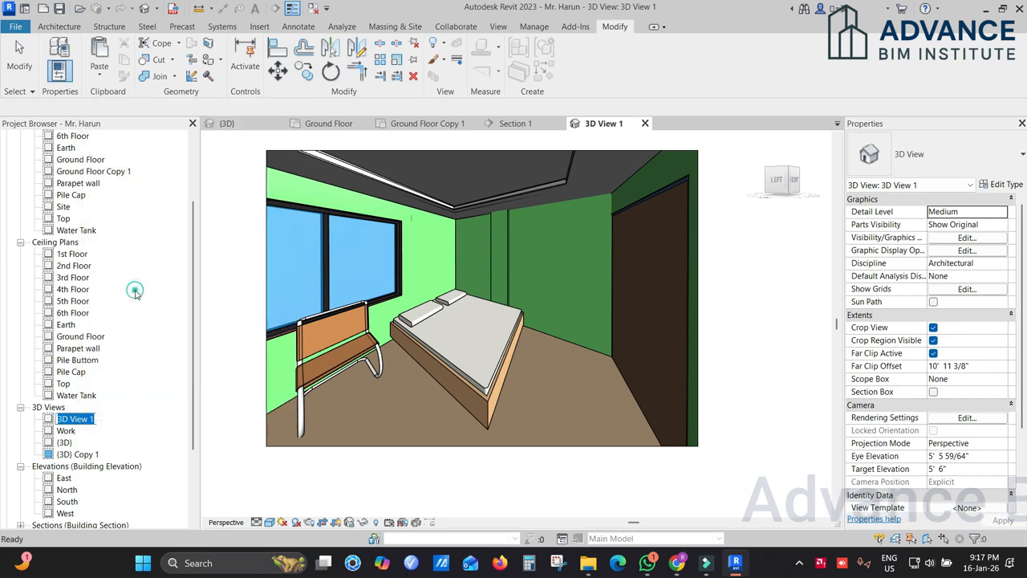
left_click(255, 461)
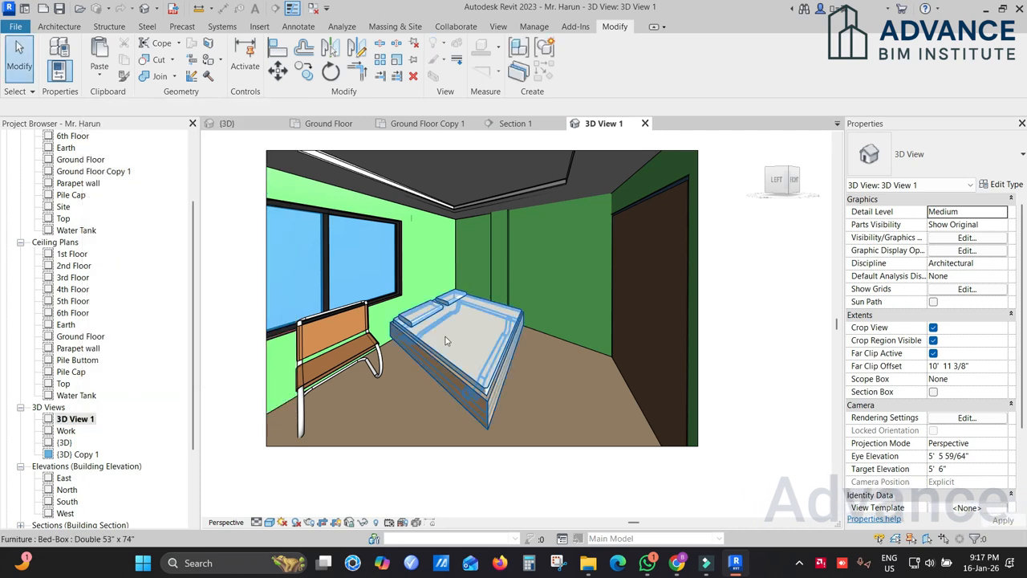
Open the 2nd Floor ceiling plan, return to 3D View 1, and close both views
double_click(73, 266)
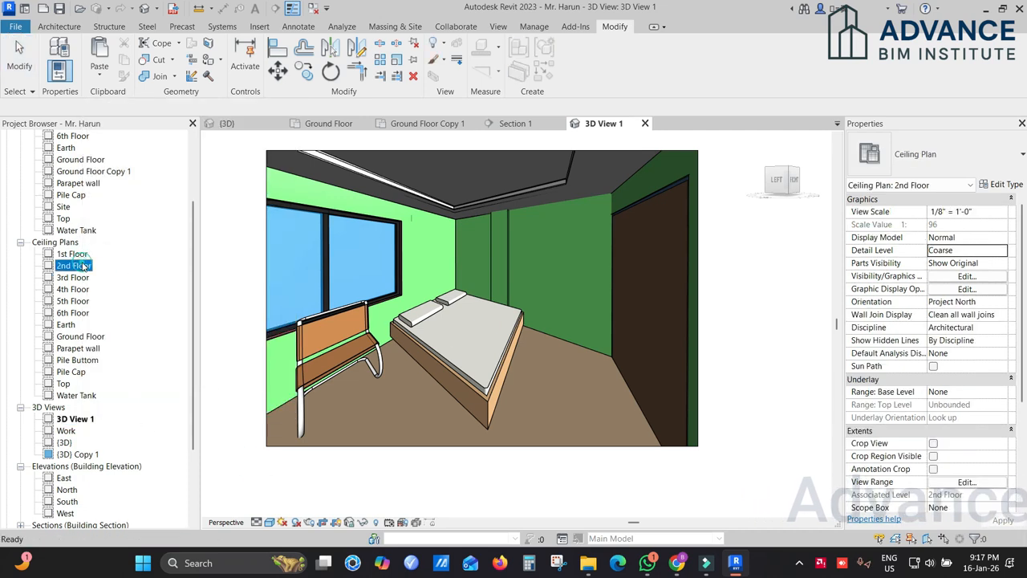
double_click(76, 419)
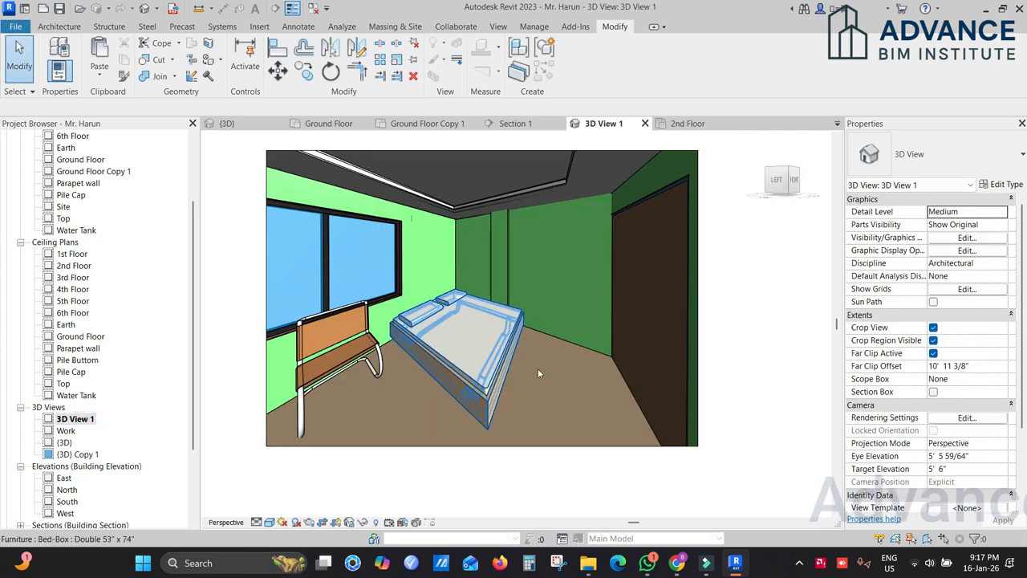
left_click(720, 331)
left_click(645, 123)
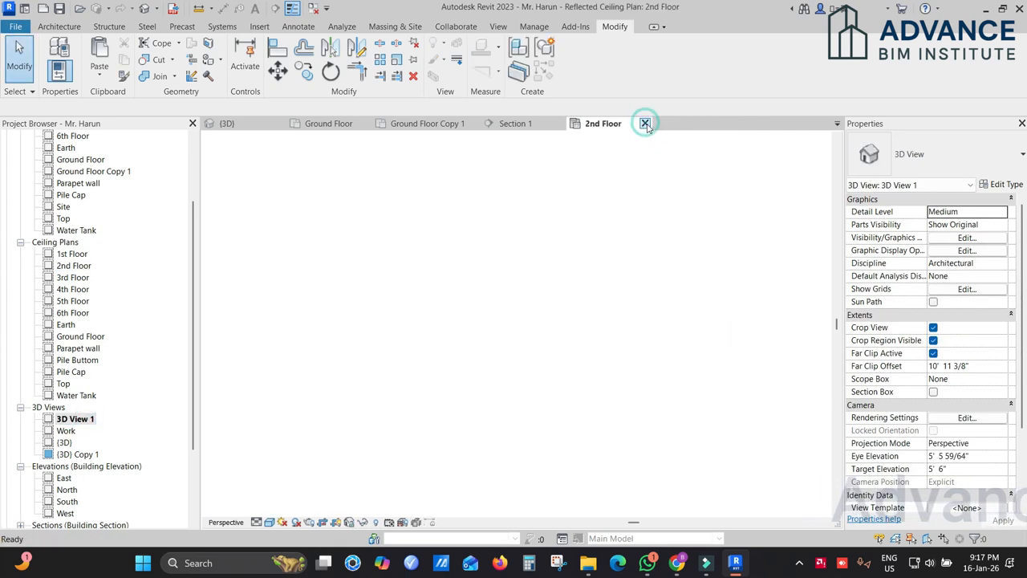
left_click(644, 123)
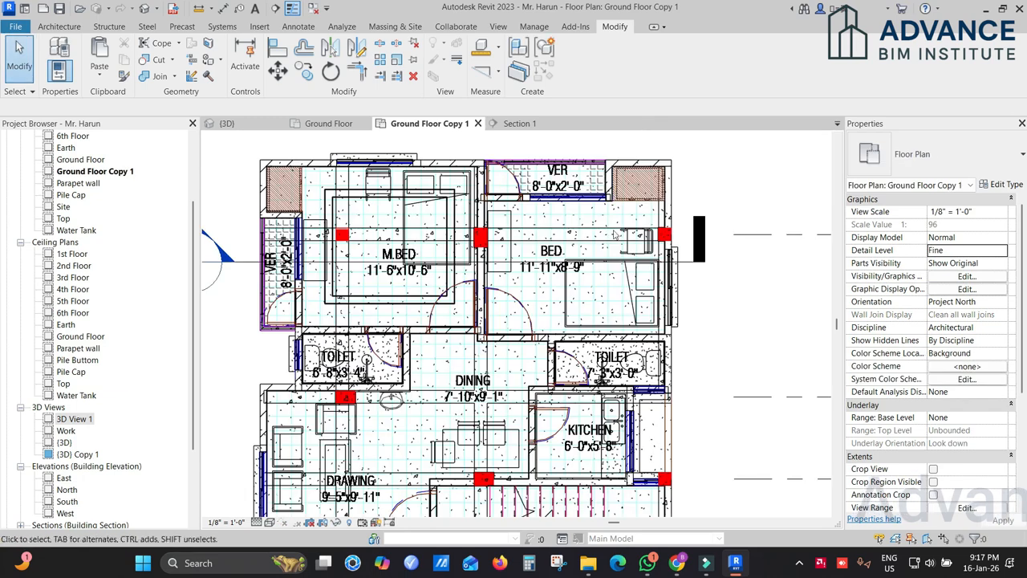
middle_click_drag(733, 308, 736, 289)
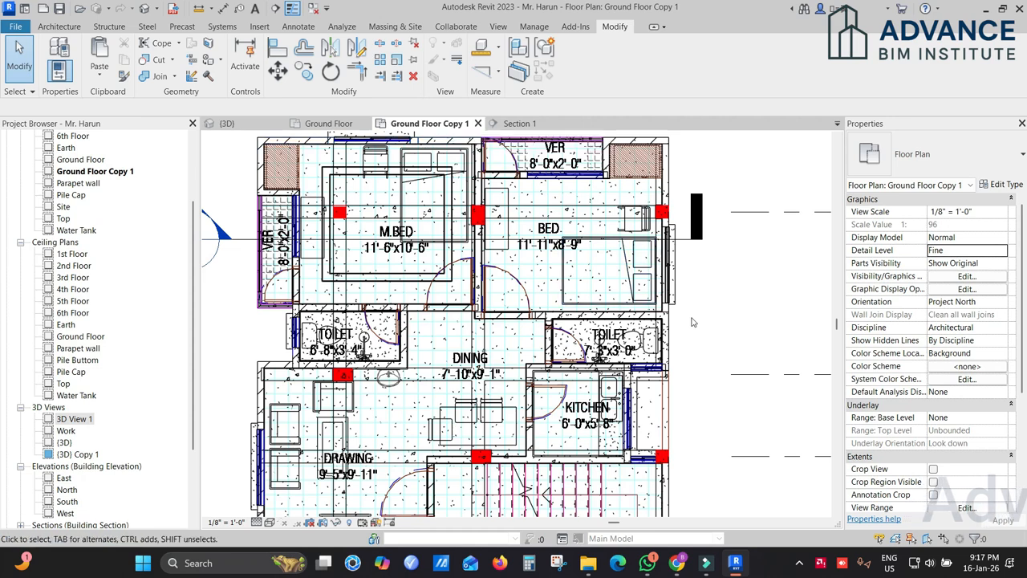
middle_click_drag(696, 322, 694, 335)
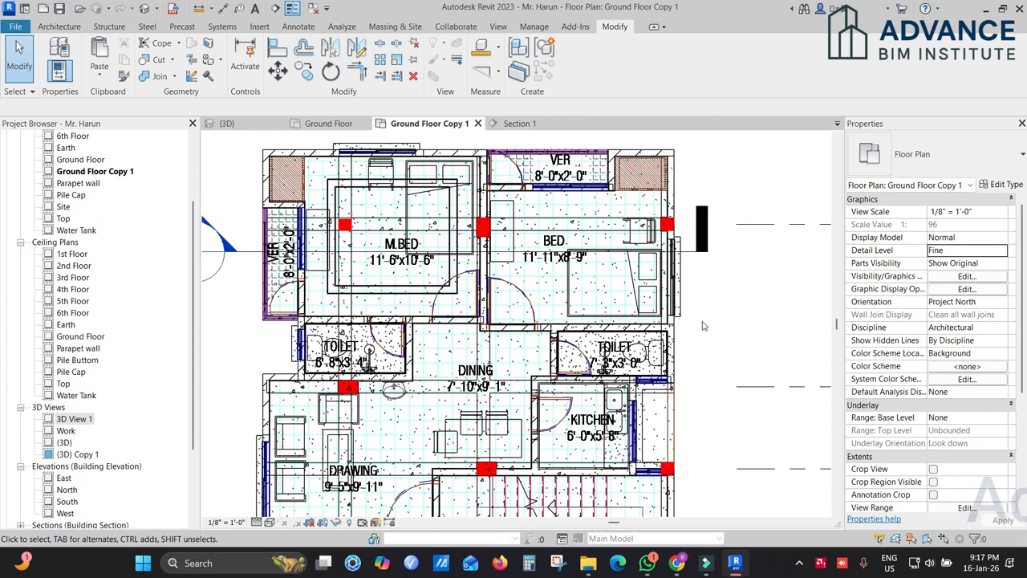
left_click(800, 563)
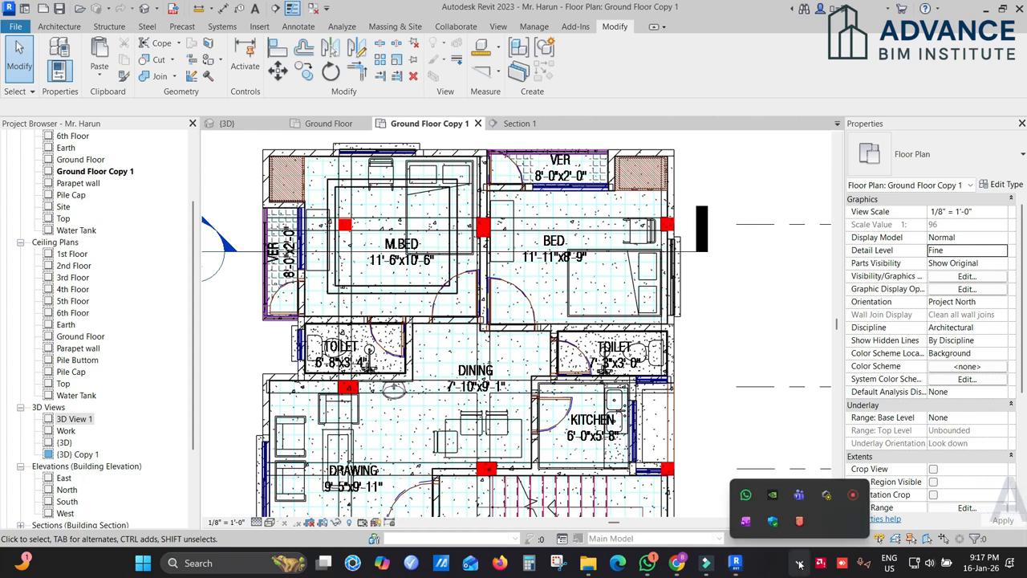
left_click(757, 360)
left_click(677, 564)
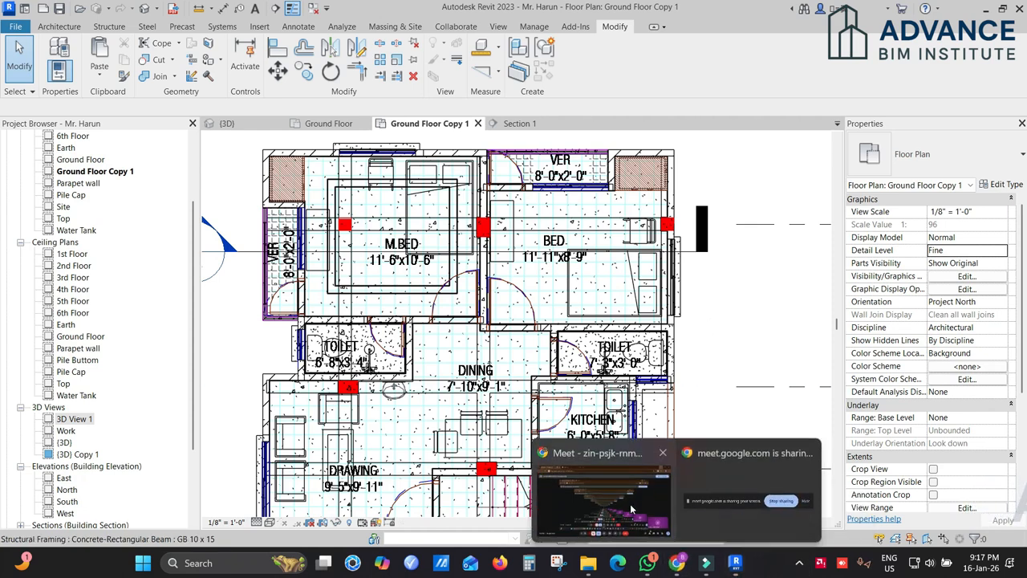